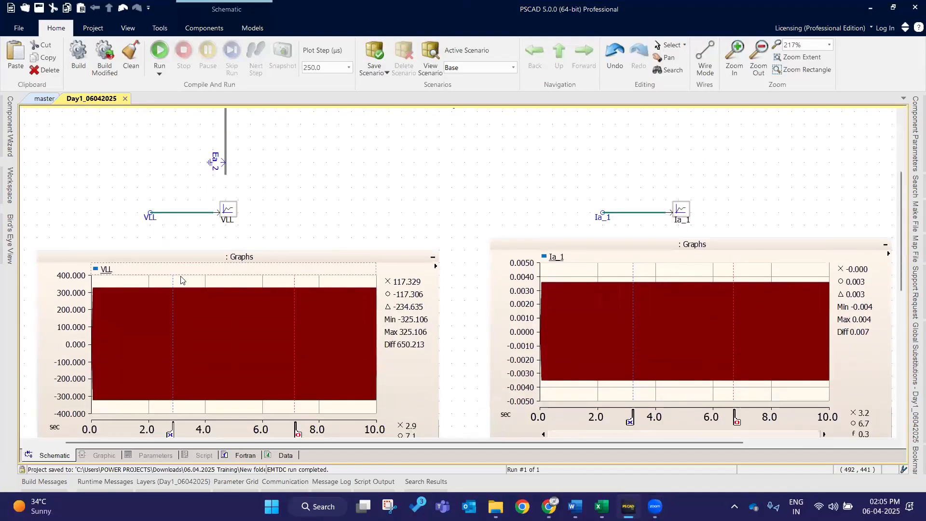
Step: Review the VLL and Ia_1 graphs together with the output channels that feed them
{"action": "scroll", "coordinate": [181, 275], "scroll_direction": "down", "scroll_amount": 2}
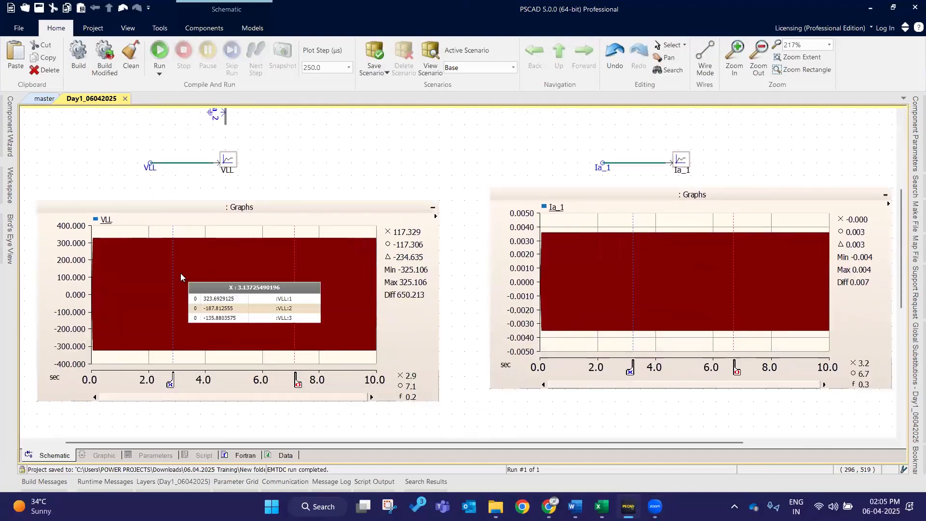
{"action": "left_click", "coordinate": [282, 264]}
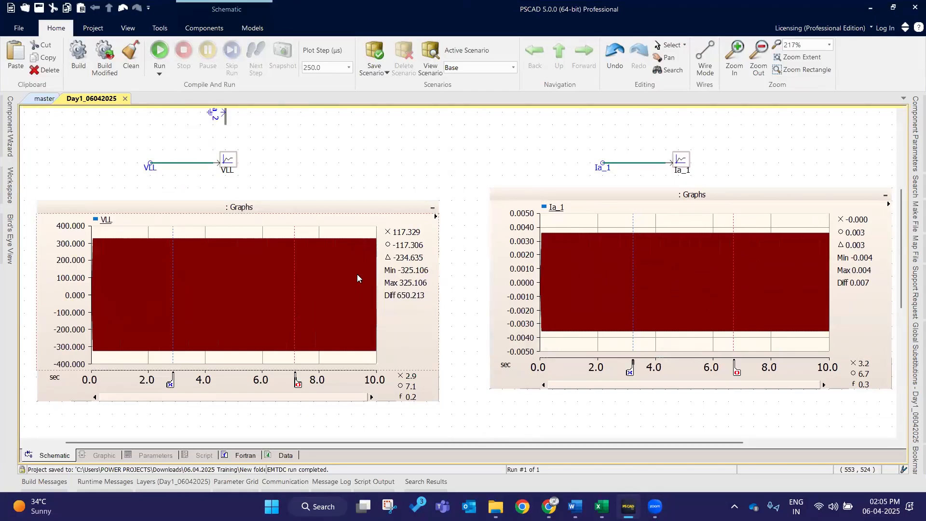
{"action": "scroll", "coordinate": [357, 274], "scroll_direction": "up", "scroll_amount": 2}
{"action": "scroll", "coordinate": [173, 239], "scroll_direction": "up", "scroll_amount": 2}
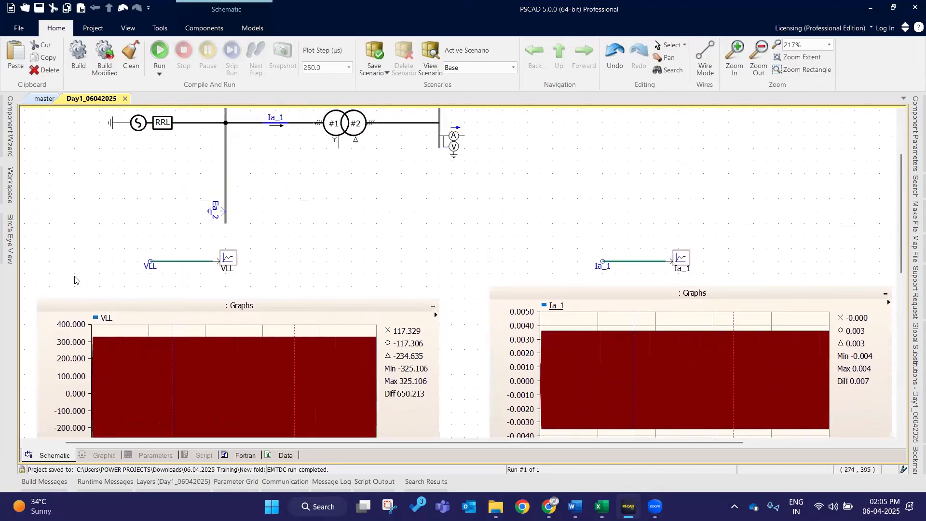
{"action": "left_click_drag", "start_coordinate": [122, 242], "coordinate": [271, 281]}
{"action": "left_click", "coordinate": [325, 239]}
{"action": "left_click_drag", "start_coordinate": [573, 229], "coordinate": [735, 273]}
{"action": "left_click", "coordinate": [751, 258]}
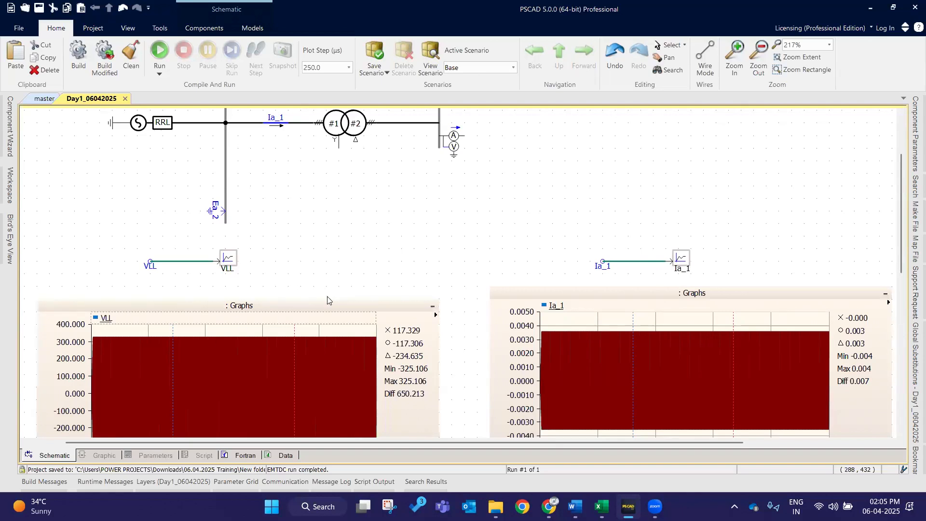
Step: Examine the basic component palette and the single-line circuit from the source through the transformer to Bus_2
{"action": "left_click", "coordinate": [192, 28]}
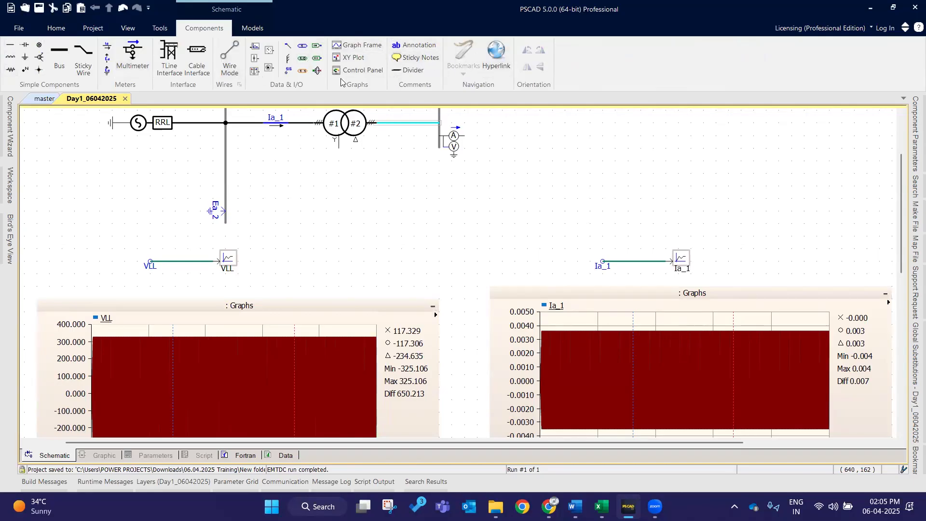
{"action": "left_click", "coordinate": [363, 226]}
{"action": "scroll", "coordinate": [330, 221], "scroll_direction": "up", "scroll_amount": 2}
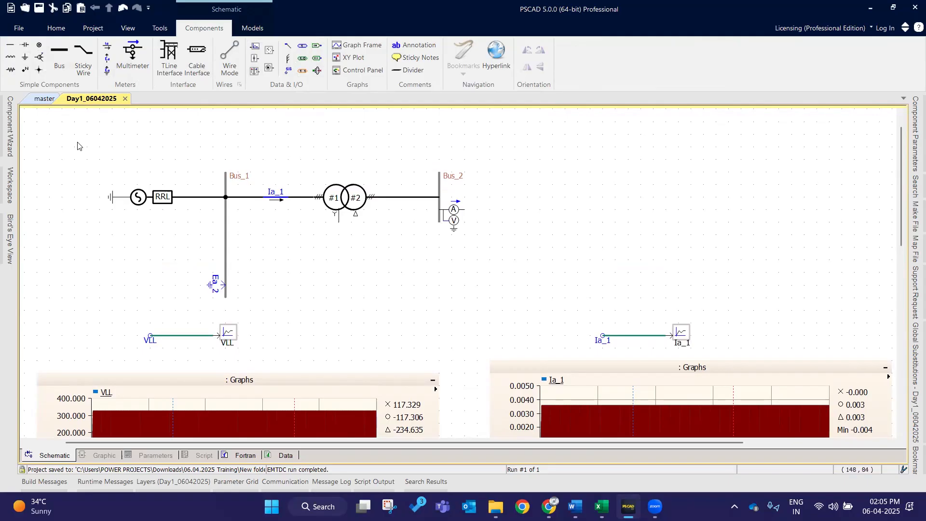
{"action": "left_click_drag", "start_coordinate": [78, 144], "coordinate": [513, 294]}
{"action": "left_click", "coordinate": [513, 244]}
{"action": "left_click_drag", "start_coordinate": [71, 156], "coordinate": [505, 317]}
{"action": "left_click", "coordinate": [519, 231]}
Step: Browse the passive models, and place a trial multimeter in the empty area beyond Bus_2 and delete it
{"action": "left_click", "coordinate": [264, 26]}
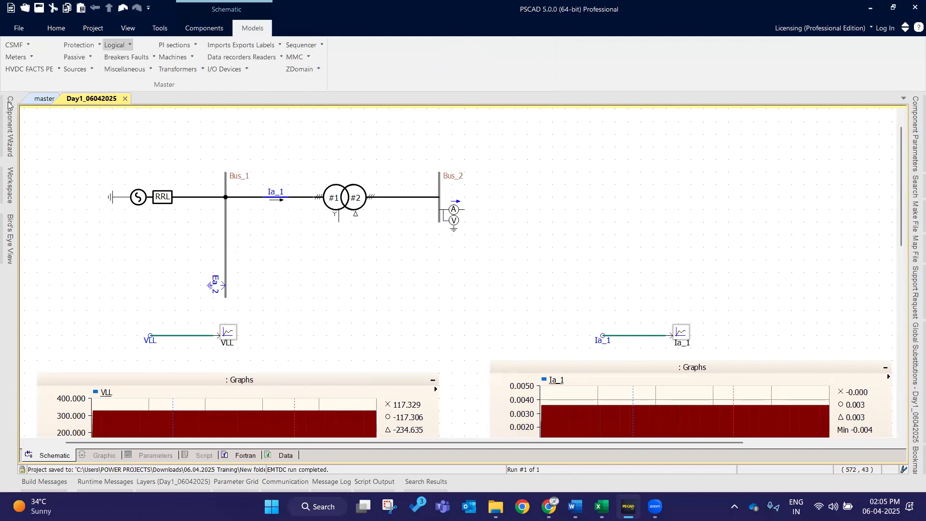
{"action": "left_click", "coordinate": [89, 57]}
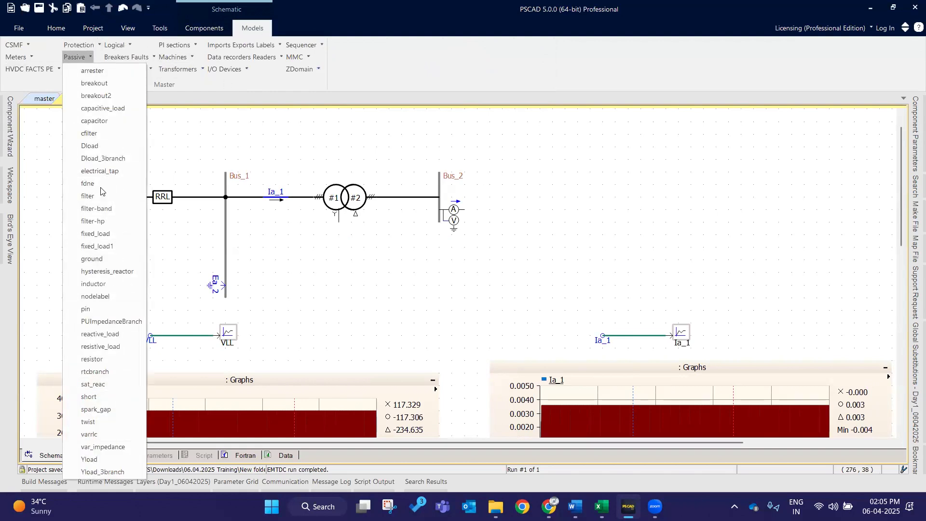
{"action": "left_click", "coordinate": [358, 120]}
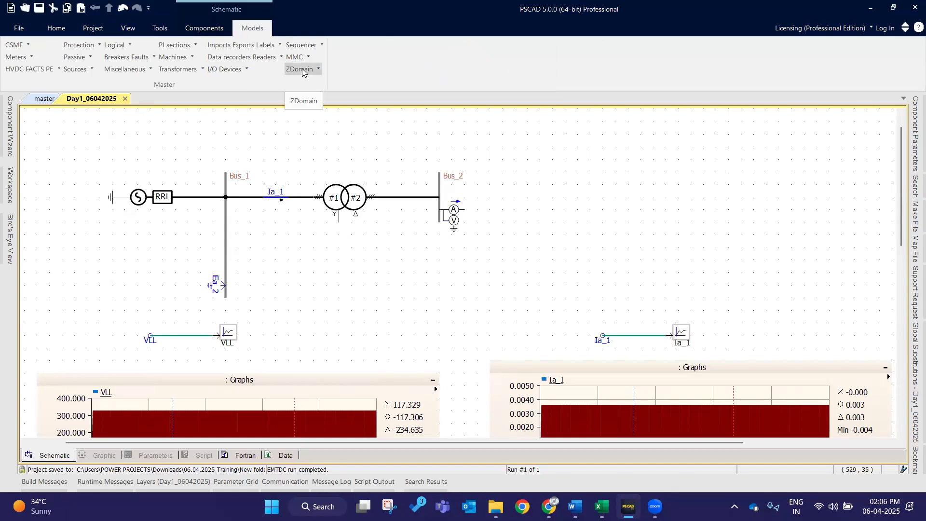
{"action": "left_click", "coordinate": [27, 56]}
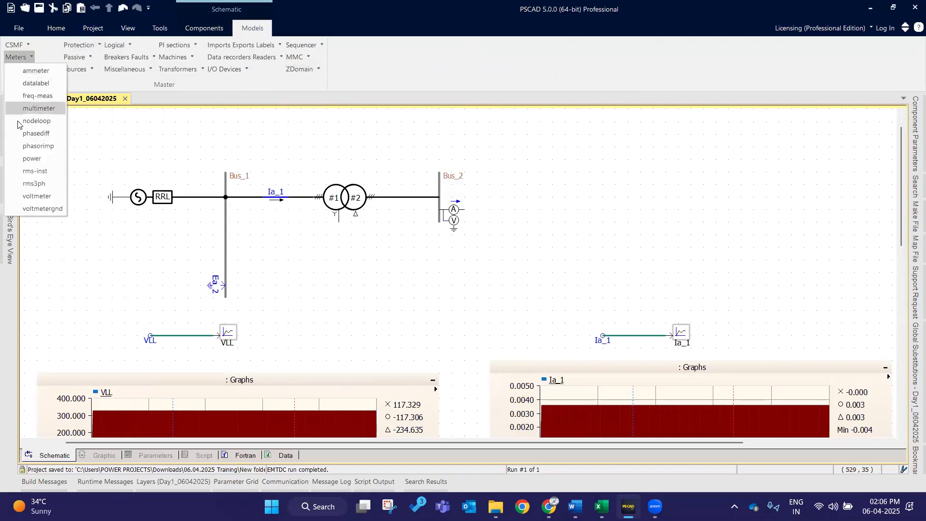
{"action": "left_click", "coordinate": [38, 108]}
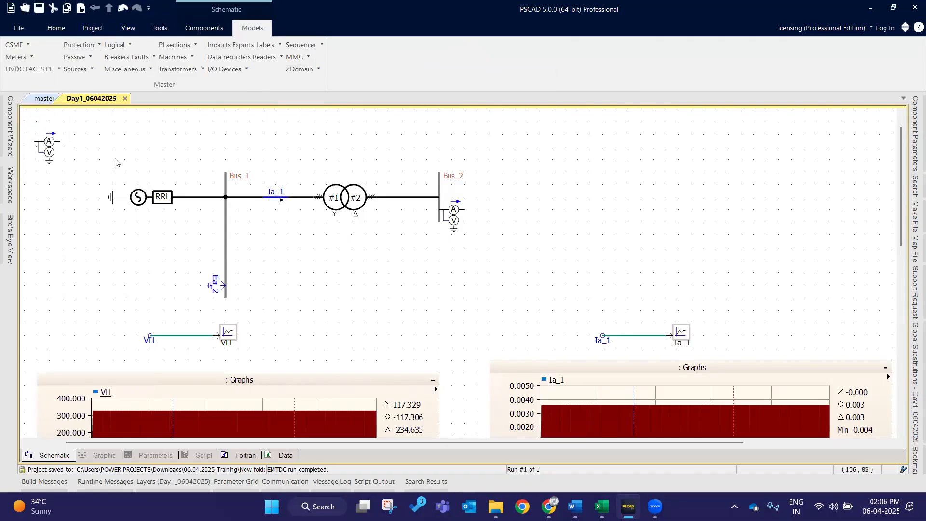
{"action": "left_click", "coordinate": [629, 214]}
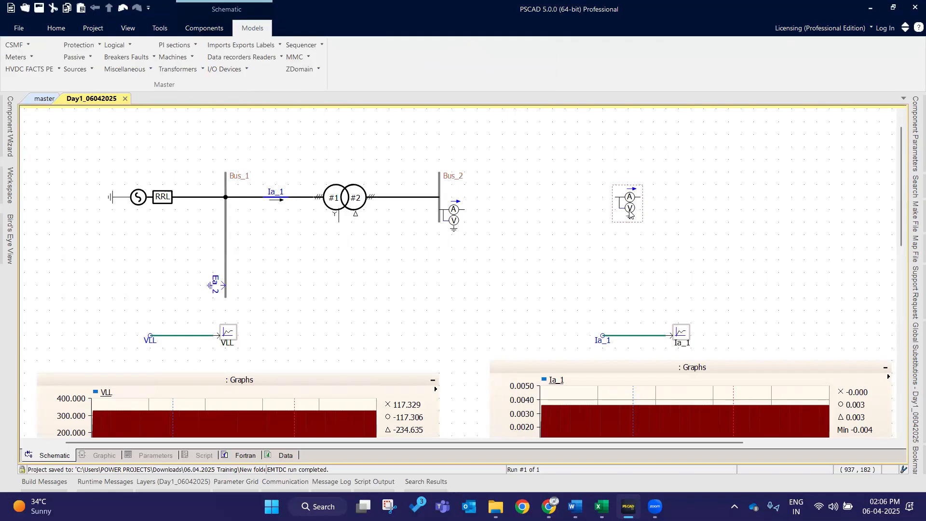
{"action": "key", "text": "Delete"}
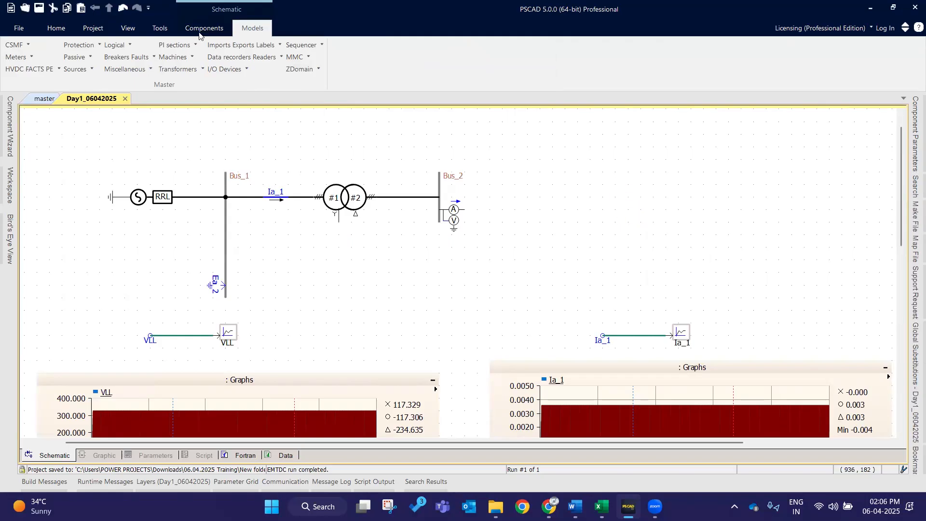
Step: Place a trial source3R voltage source in the empty area beyond Bus_2 and delete it
{"action": "left_click", "coordinate": [220, 32]}
{"action": "left_click", "coordinate": [251, 29]}
{"action": "left_click", "coordinate": [91, 69]}
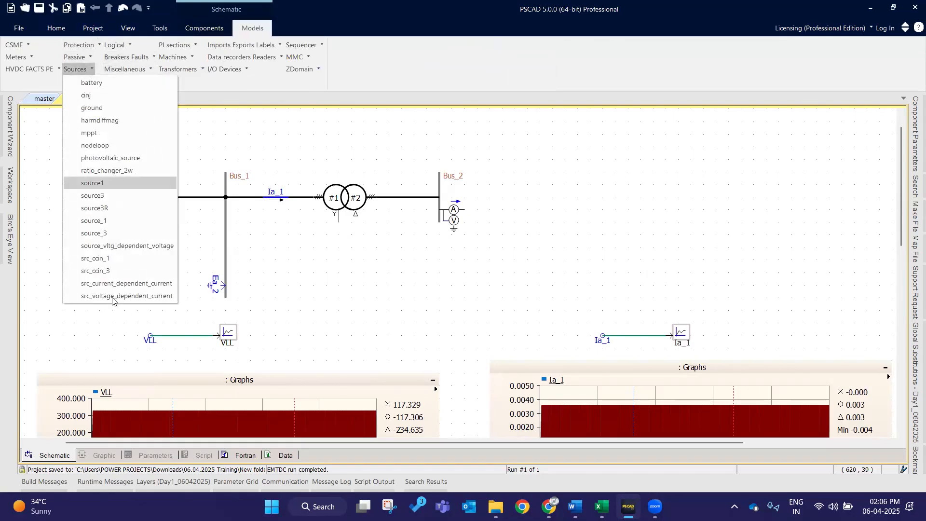
{"action": "left_click", "coordinate": [115, 208]}
{"action": "left_click", "coordinate": [597, 210]}
{"action": "left_click_drag", "start_coordinate": [660, 246], "coordinate": [520, 159]}
{"action": "key", "text": "Delete"}
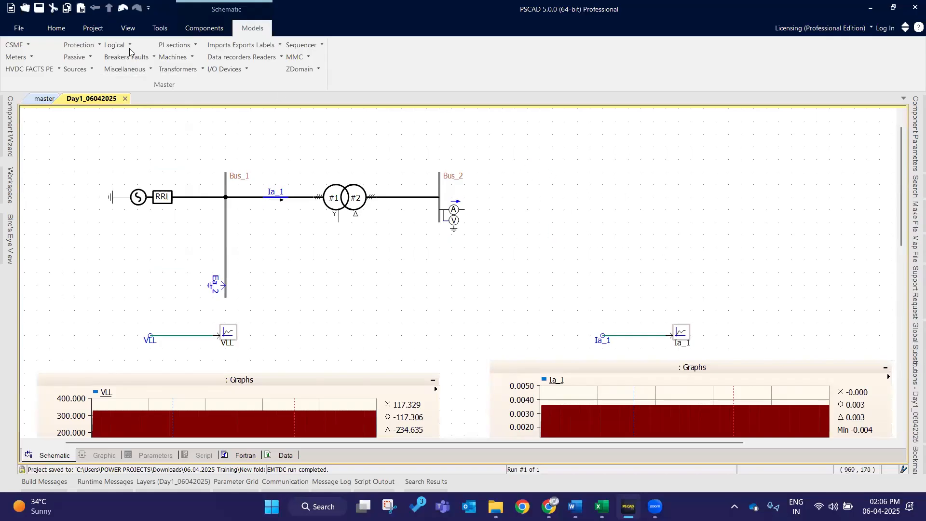
Step: Place a trial Multiple Run (mrun) component above the Ia_1 channel and delete it
{"action": "left_click", "coordinate": [223, 71]}
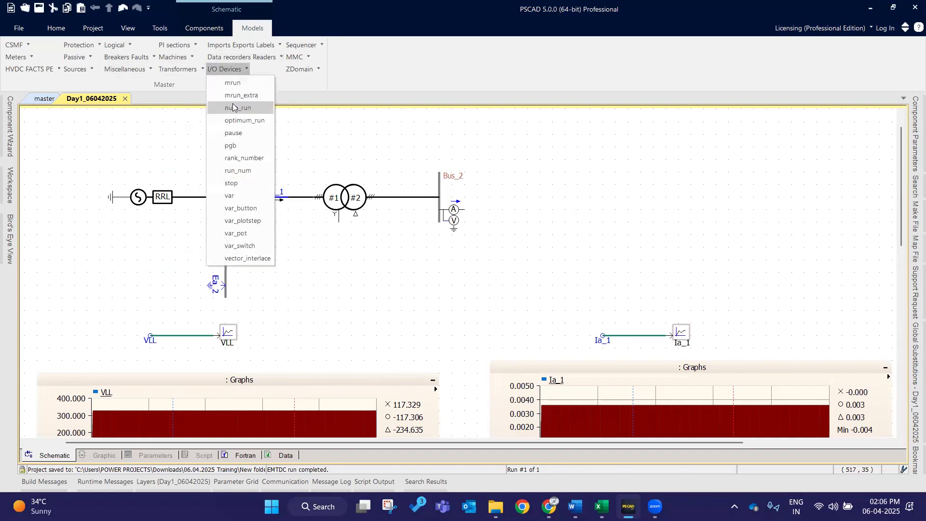
{"action": "left_click", "coordinate": [233, 83]}
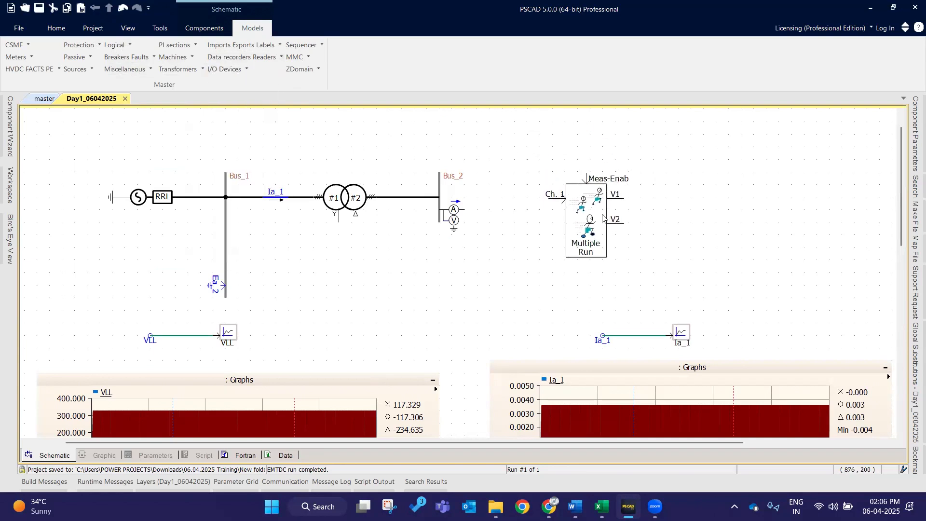
{"action": "left_click", "coordinate": [619, 201]}
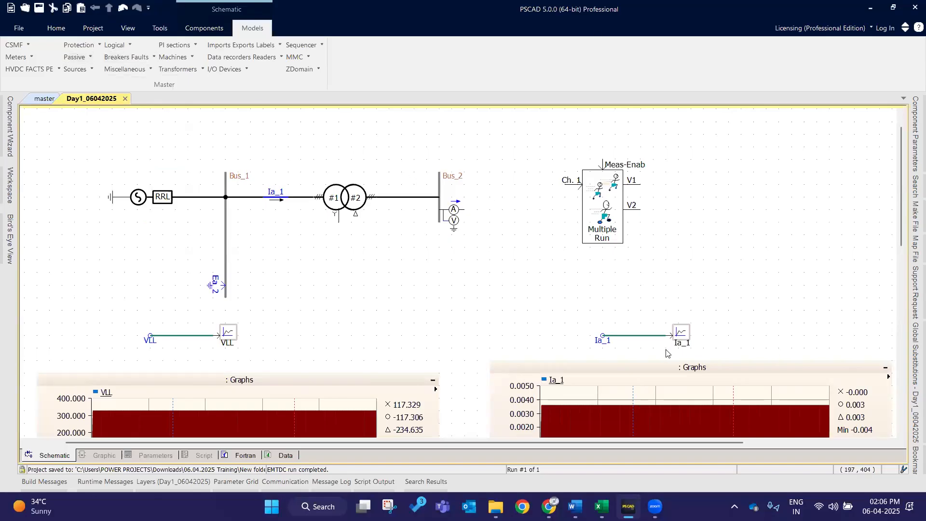
{"action": "left_click", "coordinate": [608, 183]}
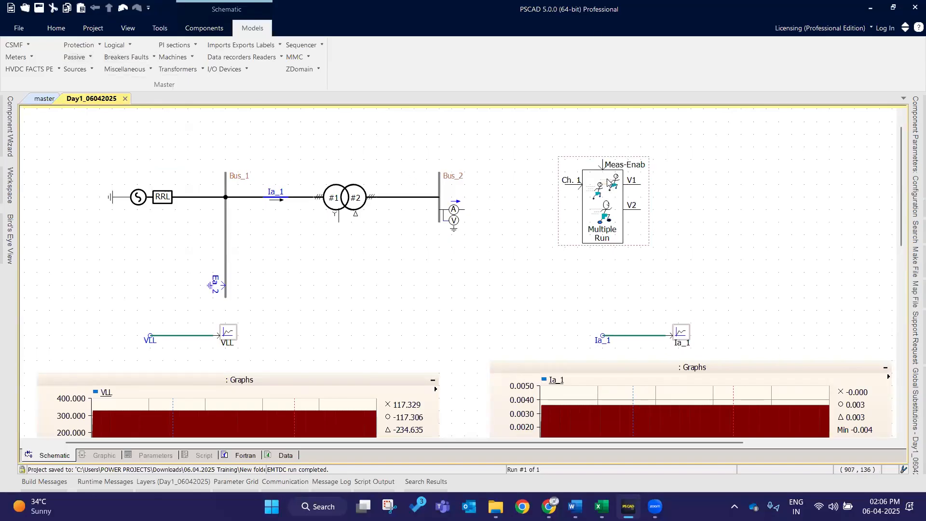
{"action": "key", "text": "Delete"}
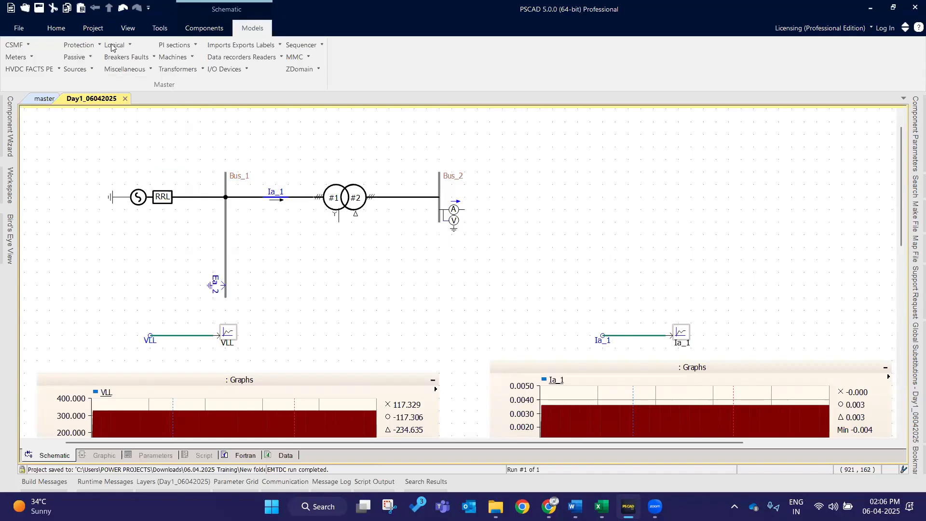
Step: Place a trial wind_turbine model from the machine models above the Ia_1 channel and delete it
{"action": "left_click", "coordinate": [173, 57]}
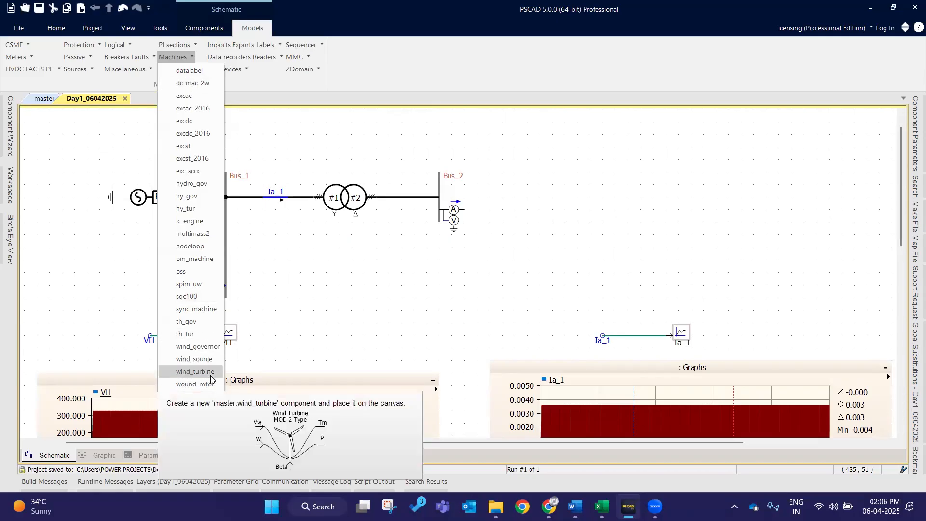
{"action": "left_click", "coordinate": [194, 372]}
{"action": "left_click", "coordinate": [681, 257]}
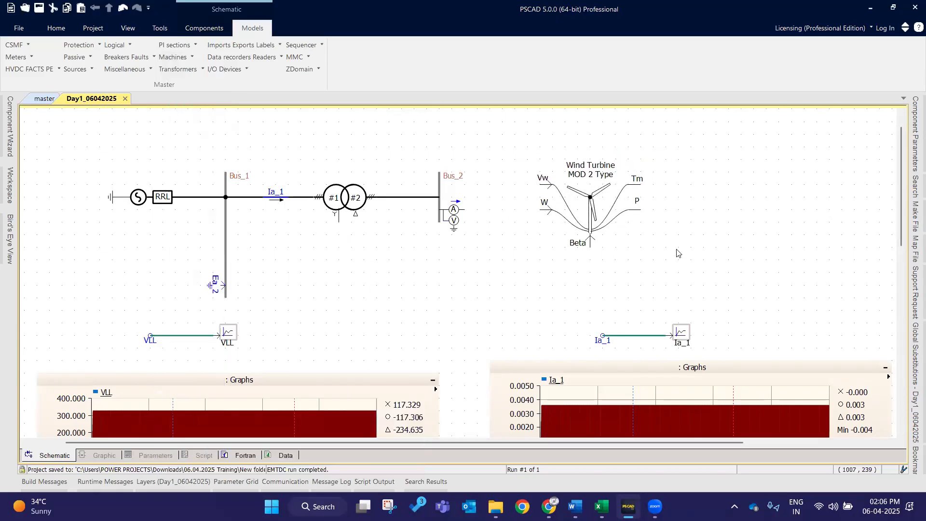
{"action": "key", "text": "Delete"}
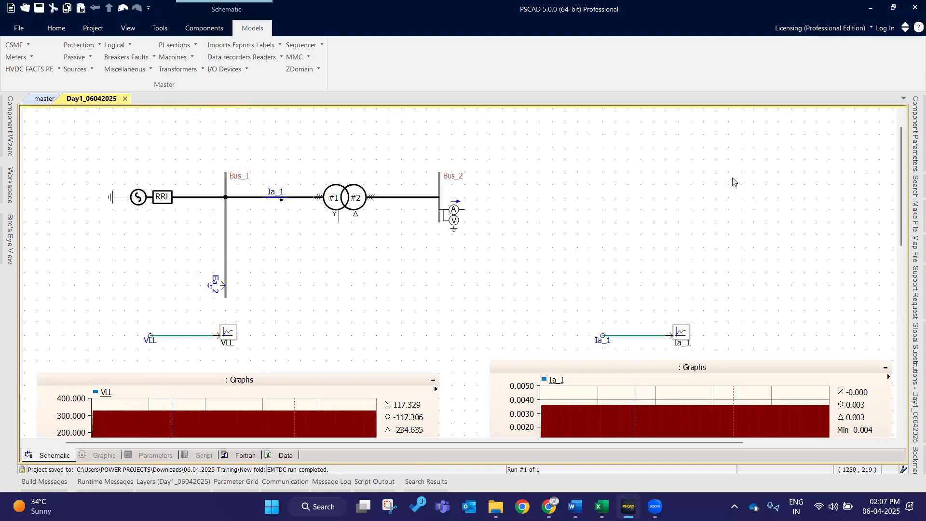
Step: Switch to the Book1 workbook in Excel and enter "PSCAD" in B83 and "Elements" in C83
{"action": "left_click_drag", "start_coordinate": [516, 271], "coordinate": [406, 144]}
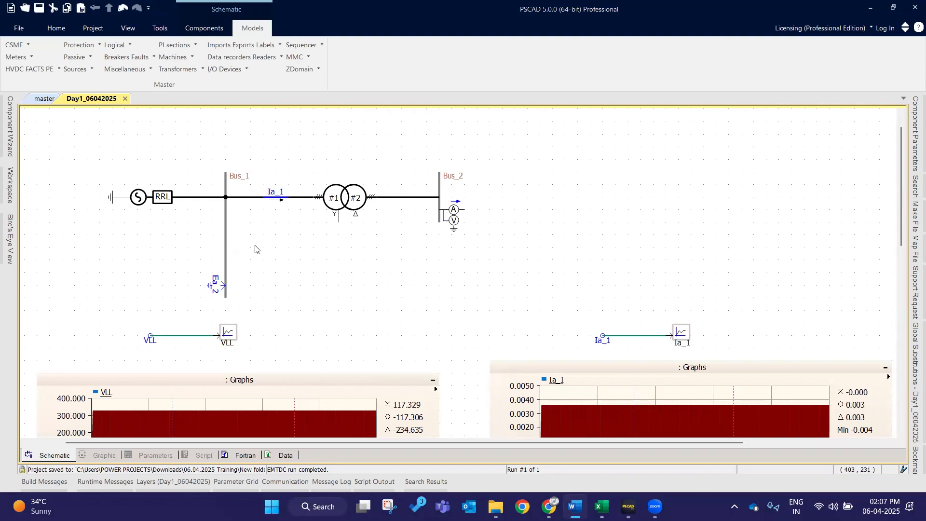
{"action": "left_click", "coordinate": [498, 401]}
{"action": "left_click", "coordinate": [601, 507]}
{"action": "left_click", "coordinate": [81, 415]}
{"action": "left_click", "coordinate": [115, 427]}
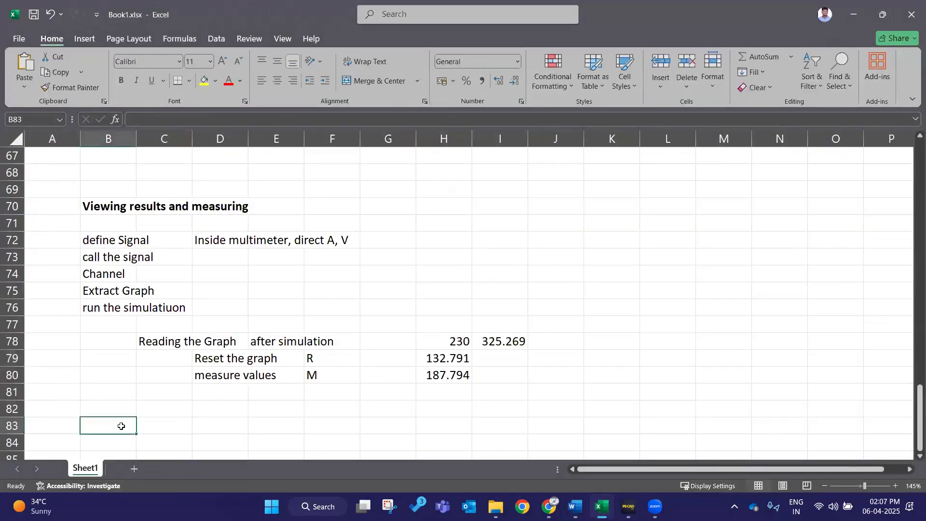
{"action": "type", "text": "PSCAD"}
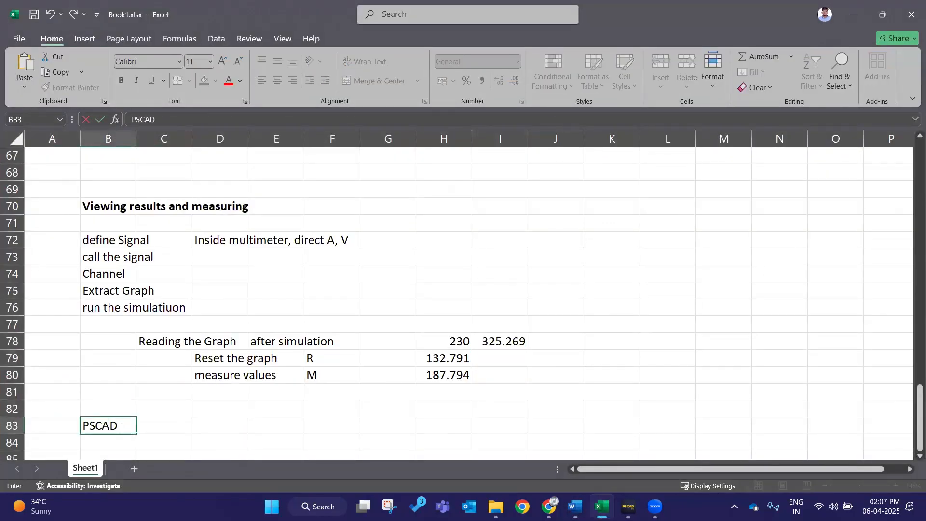
{"action": "key", "text": "Tab"}
{"action": "type", "text": "Elem"}
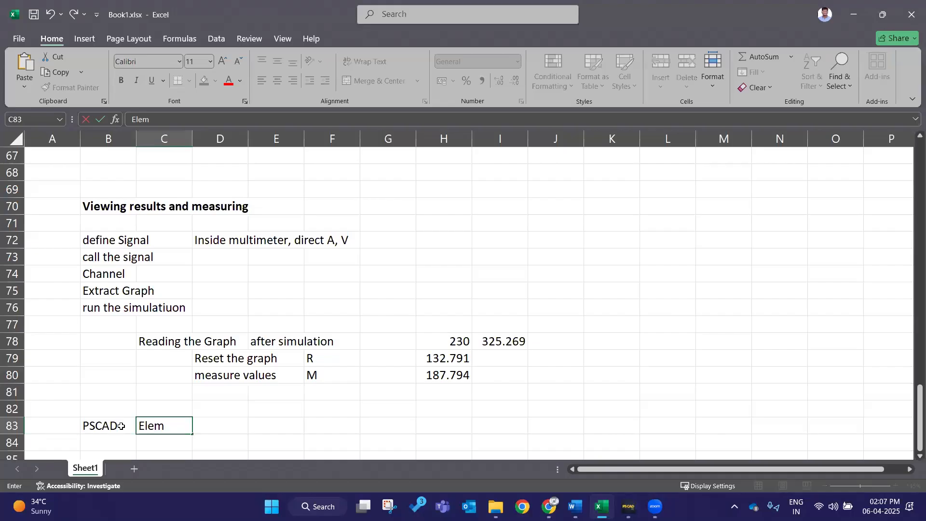
{"action": "type", "text": "ents"}
Step: Enter "Modelling + validation" in cell D83 beside the Elements entry
{"action": "key", "text": "alt+Tab"}
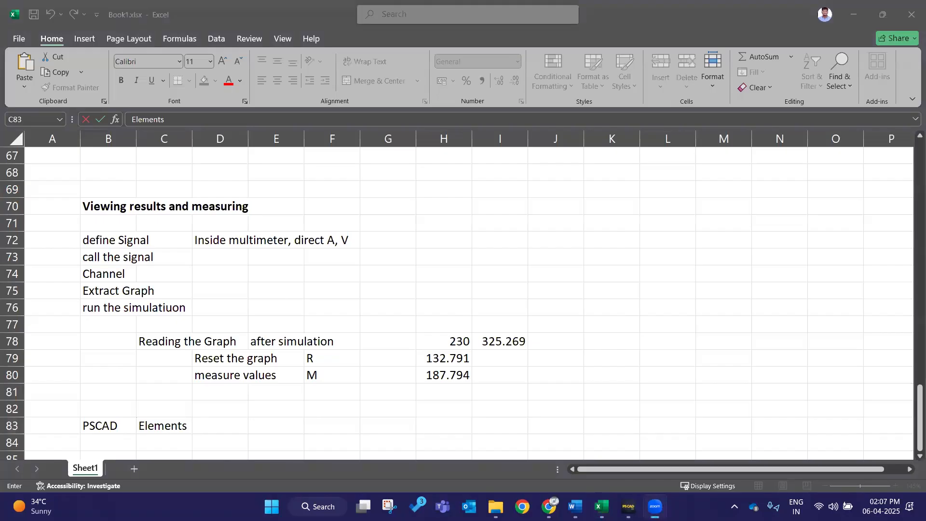
{"action": "left_click", "coordinate": [205, 426]}
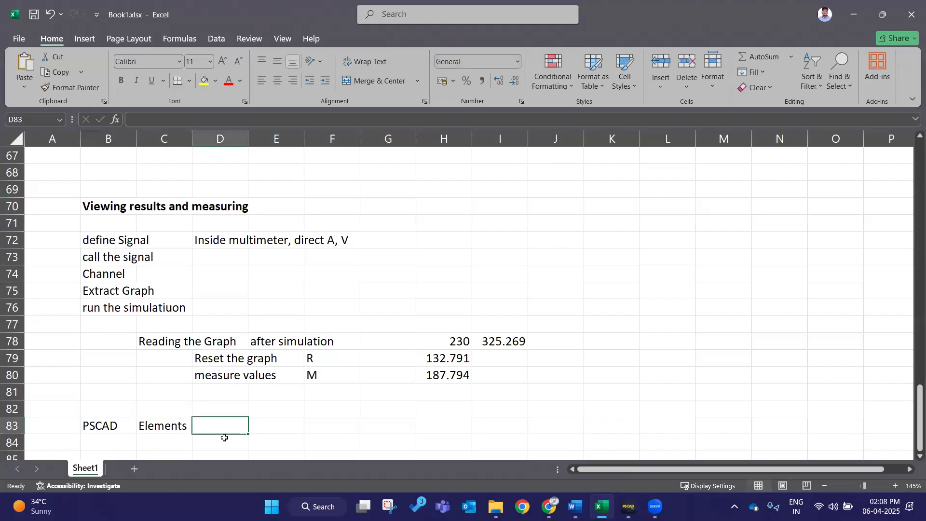
{"action": "type", "text": "Modelling +"}
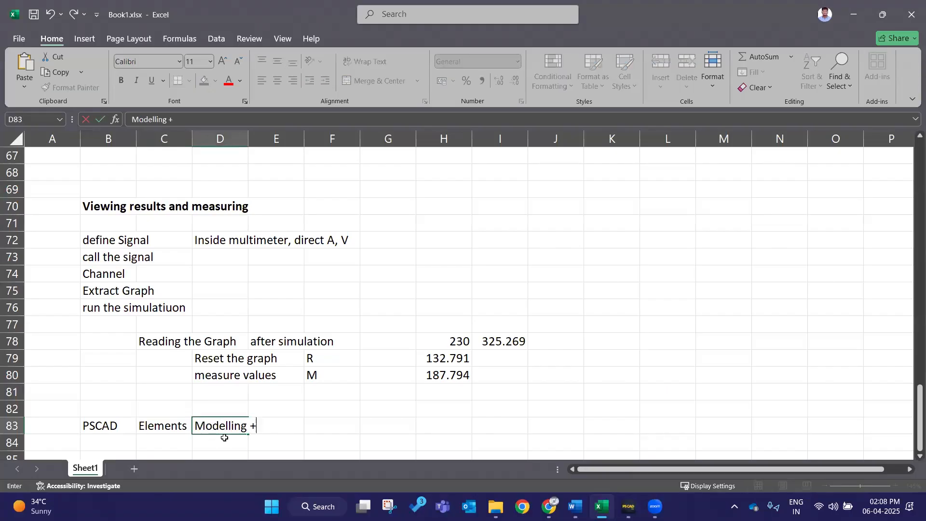
{"action": "type", "text": " va;lidation"}
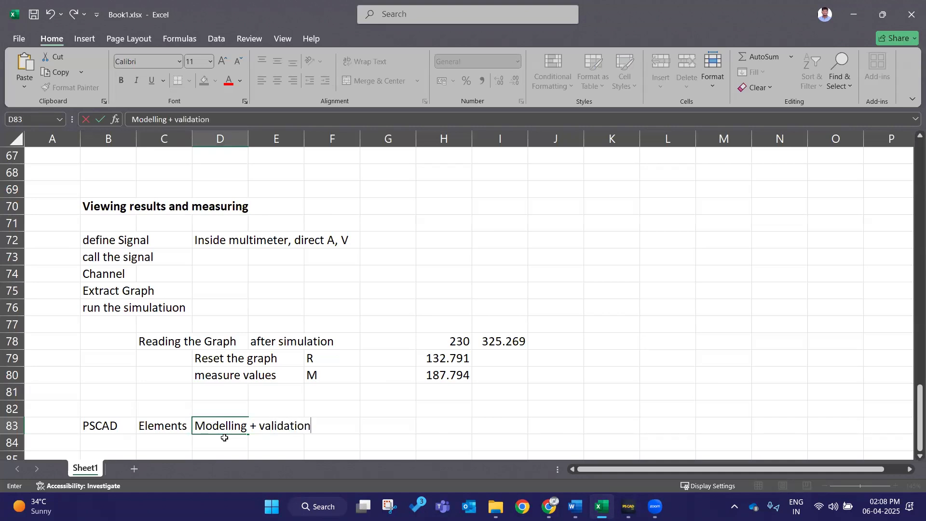
{"action": "key", "text": "Return"}
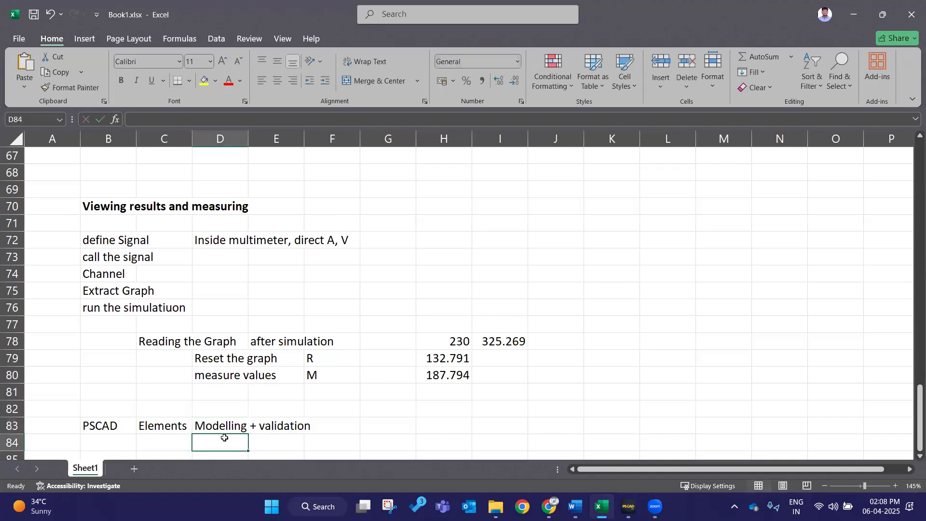
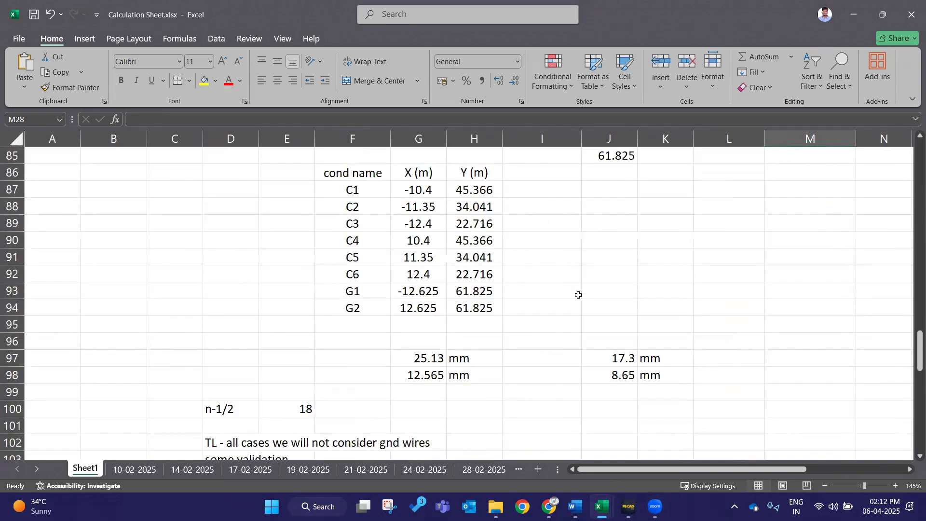
Step: Review the voltage source model comparison and validation notes at the start of Calculation Sheet.xlsx, and minimise the workbook windows
{"action": "scroll", "coordinate": [576, 296], "scroll_direction": "up", "scroll_amount": 5}
{"action": "scroll", "coordinate": [575, 295], "scroll_direction": "up", "scroll_amount": 20}
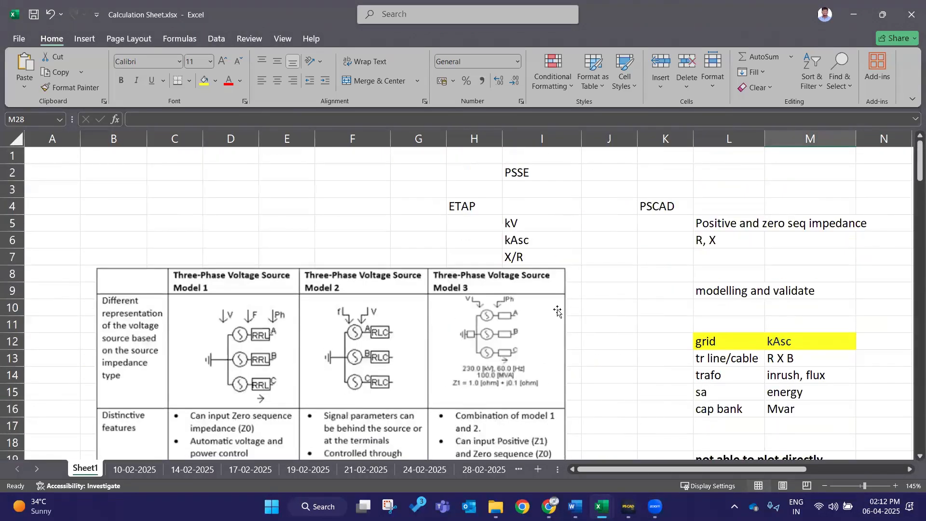
{"action": "scroll", "coordinate": [579, 300], "scroll_direction": "down", "scroll_amount": 3}
{"action": "scroll", "coordinate": [596, 314], "scroll_direction": "up", "scroll_amount": 3}
{"action": "left_click", "coordinate": [855, 11]}
{"action": "left_click", "coordinate": [861, 12]}
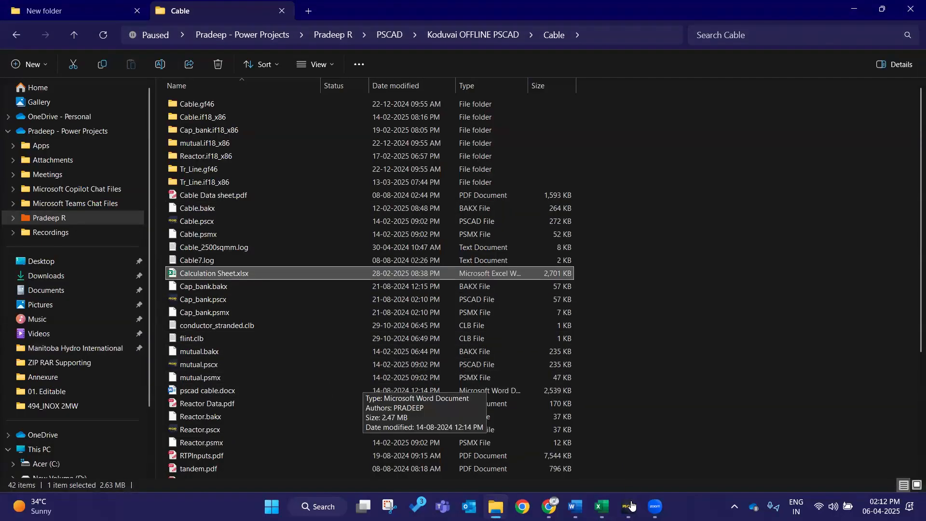
Step: Switch to PSCAD and review the Day1_06042025 schematic together with its VLL and Ia_1 graphs
{"action": "left_click", "coordinate": [632, 505]}
{"action": "scroll", "coordinate": [455, 294], "scroll_direction": "up", "scroll_amount": 3}
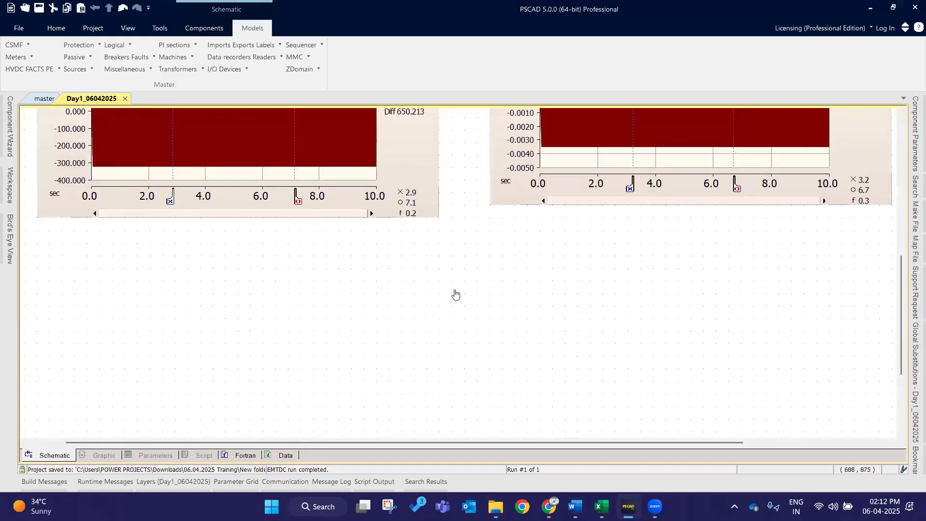
{"action": "scroll", "coordinate": [455, 294], "scroll_direction": "up", "scroll_amount": 1}
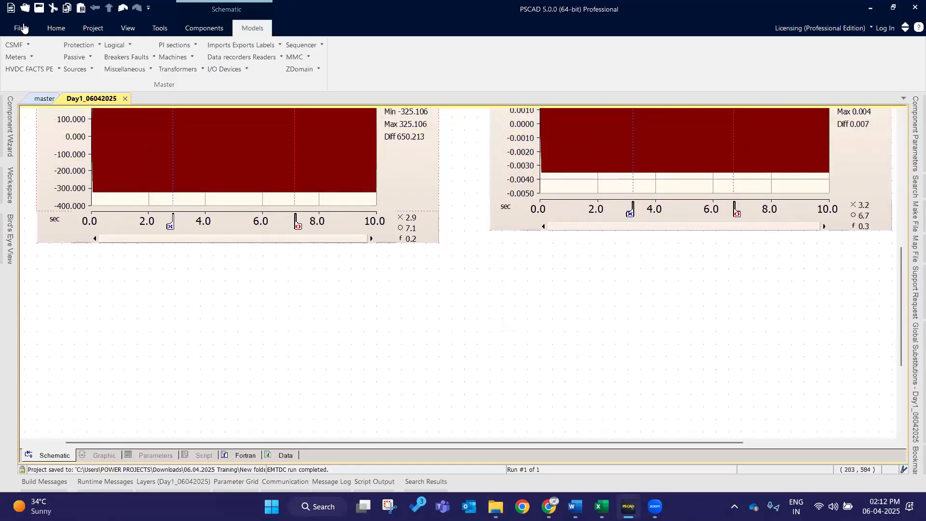
{"action": "left_click", "coordinate": [52, 29]}
{"action": "scroll", "coordinate": [456, 349], "scroll_direction": "up", "scroll_amount": 10}
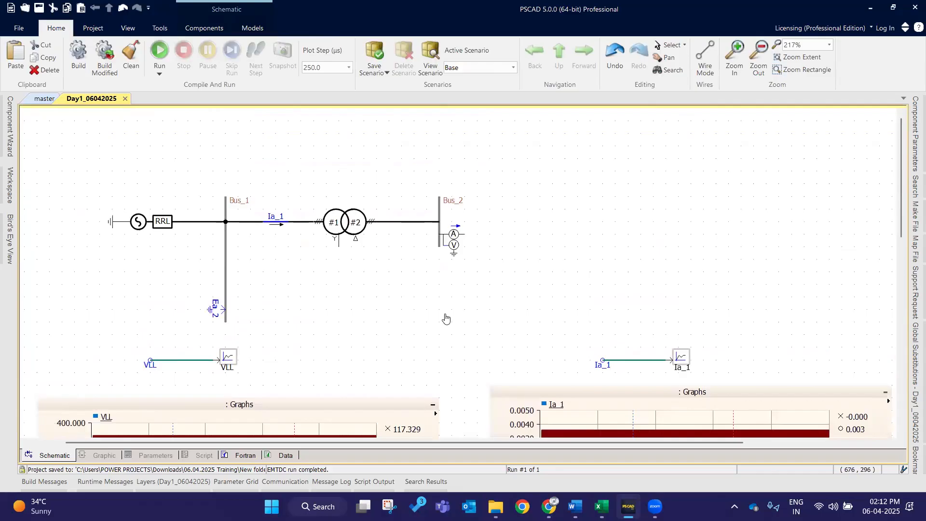
{"action": "scroll", "coordinate": [437, 299], "scroll_direction": "down", "scroll_amount": 4}
{"action": "scroll", "coordinate": [432, 280], "scroll_direction": "down", "scroll_amount": 5}
{"action": "scroll", "coordinate": [432, 275], "scroll_direction": "up", "scroll_amount": 8}
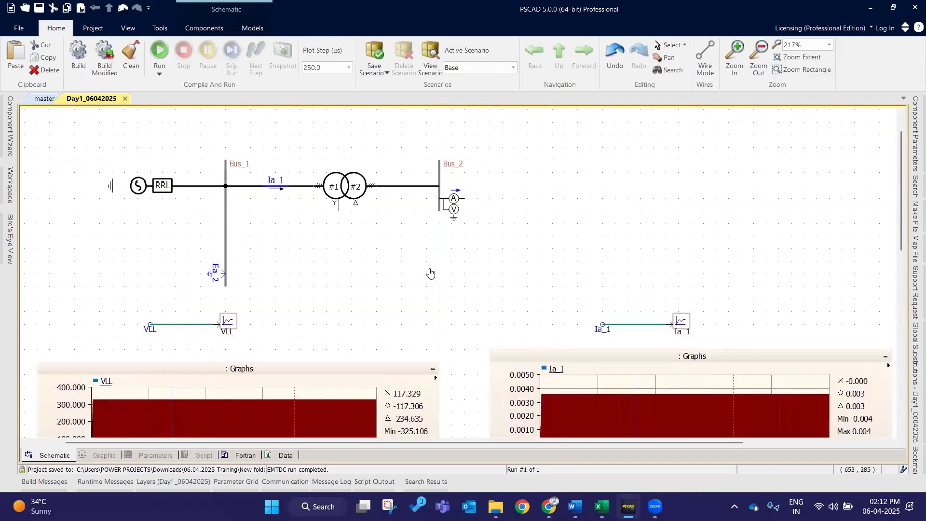
{"action": "scroll", "coordinate": [492, 249], "scroll_direction": "down", "scroll_amount": 1}
{"action": "scroll", "coordinate": [492, 250], "scroll_direction": "down", "scroll_amount": 2}
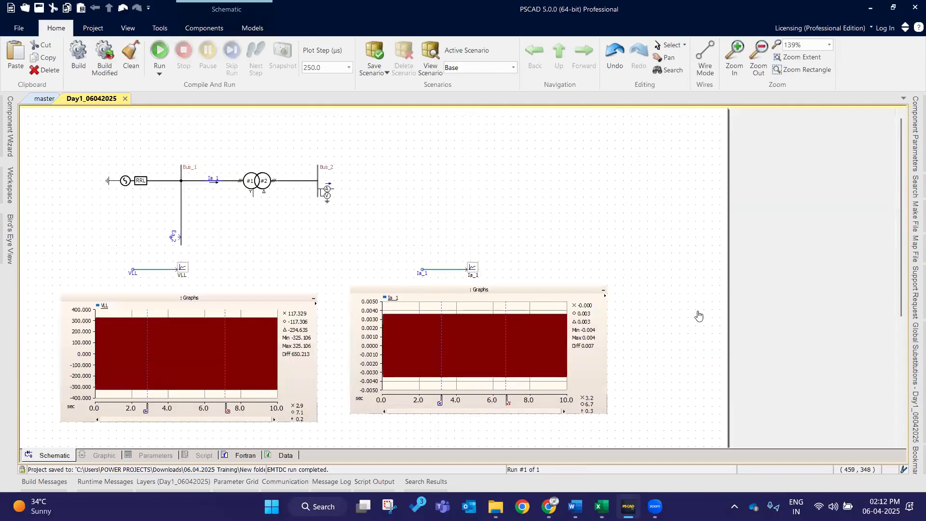
{"action": "scroll", "coordinate": [77, 176], "scroll_direction": "up", "scroll_amount": 2}
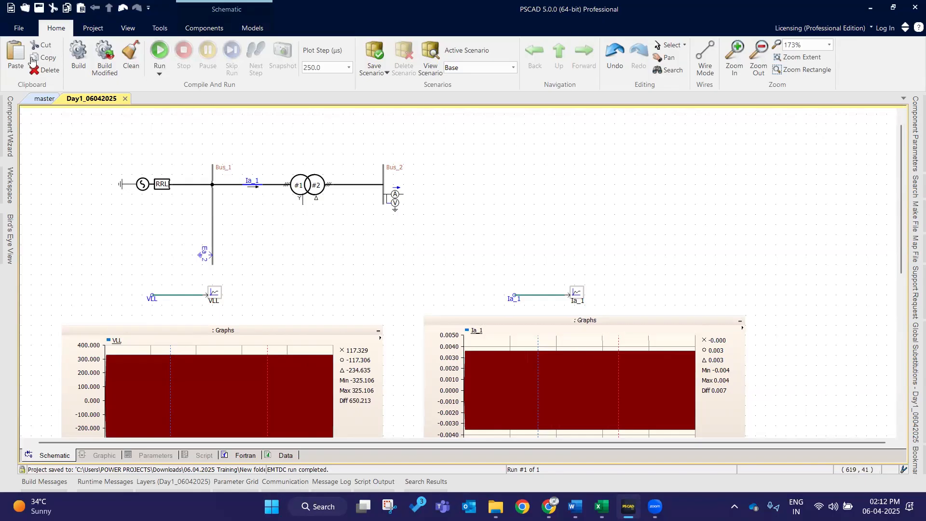
{"action": "left_click", "coordinate": [18, 27]}
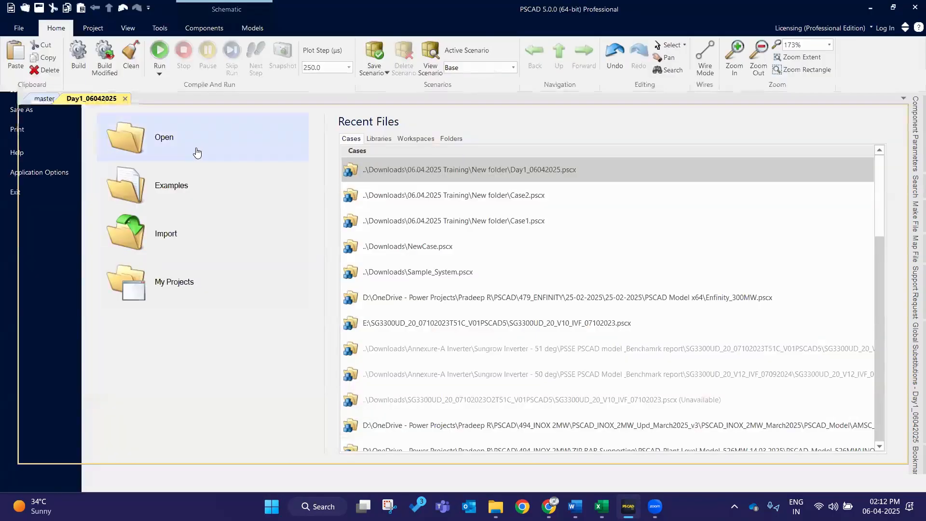
{"action": "left_click", "coordinate": [197, 153]}
{"action": "left_click", "coordinate": [690, 111]}
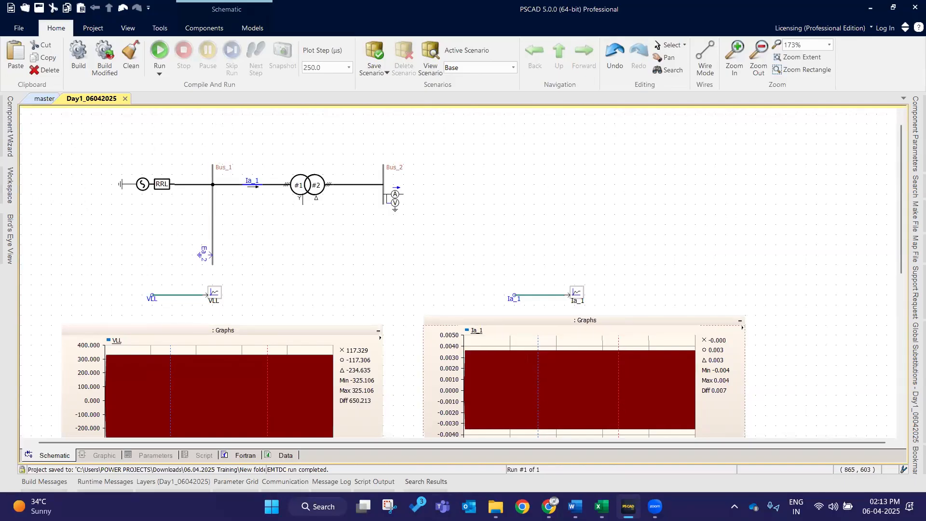
Step: Switch to File Explorer and check the case files in the New folder of 06.04.2025 Training
{"action": "left_click", "coordinate": [495, 507]}
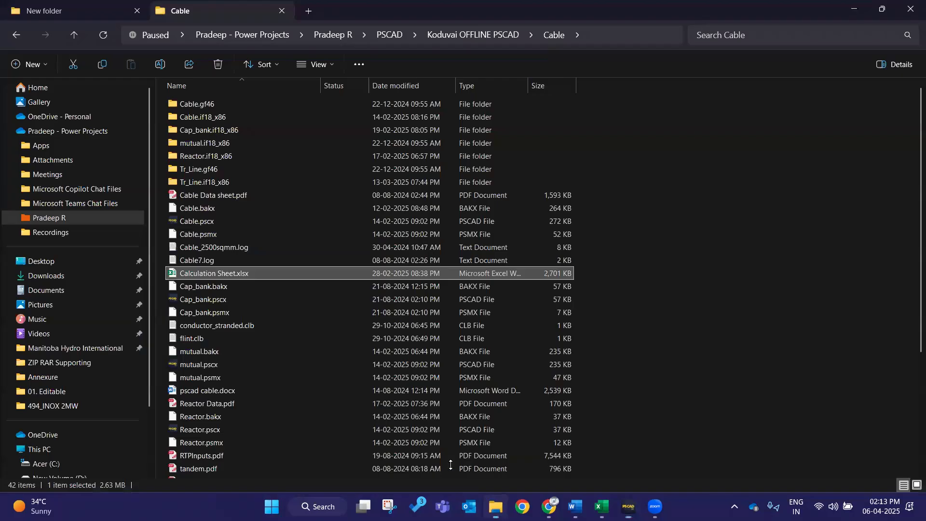
{"action": "left_click", "coordinate": [70, 9]}
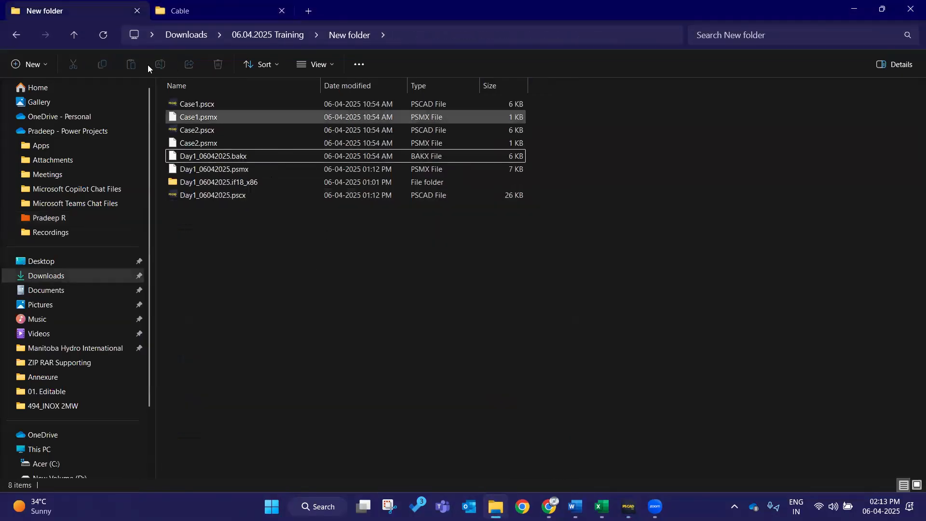
{"action": "left_click", "coordinate": [103, 35]}
{"action": "left_click_drag", "start_coordinate": [268, 122], "coordinate": [602, 427]}
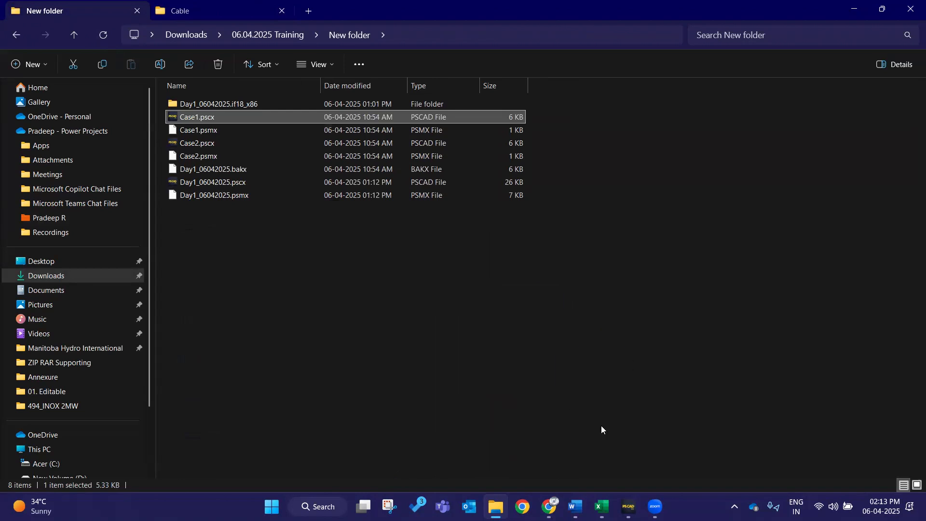
Step: Switch back to PSCAD and open Case1.pscx from the training New folder
{"action": "left_click", "coordinate": [632, 504]}
{"action": "left_click", "coordinate": [21, 31]}
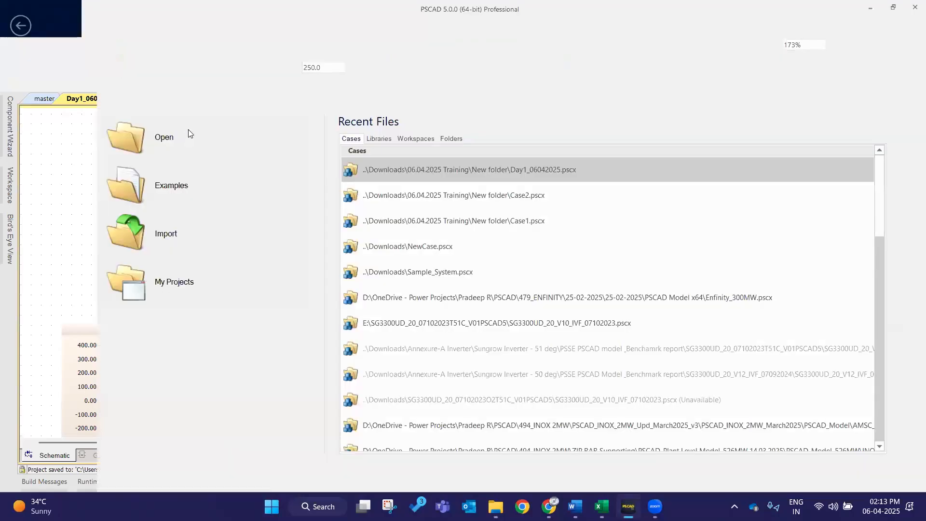
{"action": "left_click", "coordinate": [189, 128]}
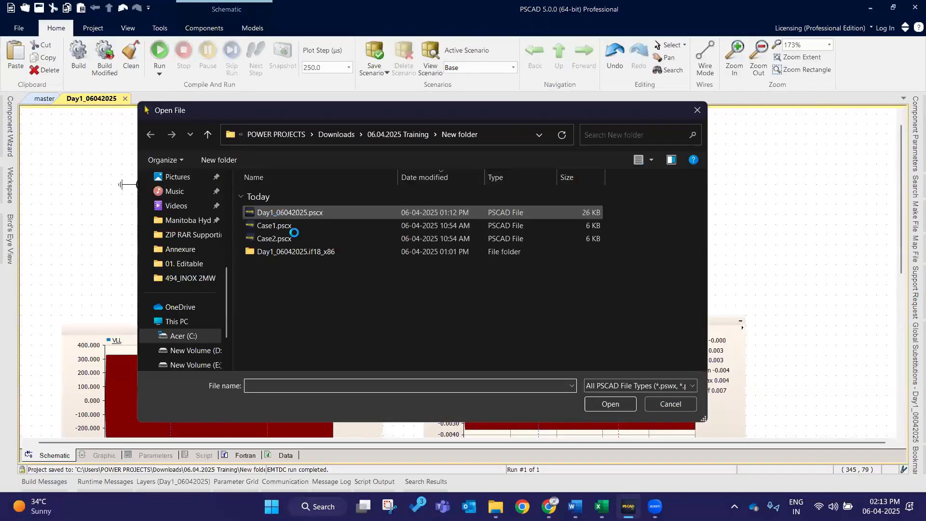
{"action": "left_click", "coordinate": [303, 227]}
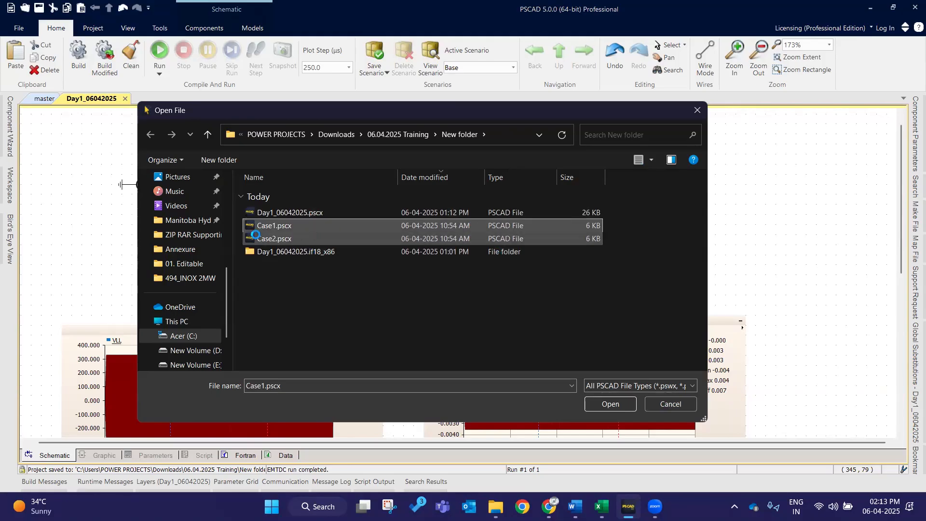
{"action": "left_click", "coordinate": [611, 403]}
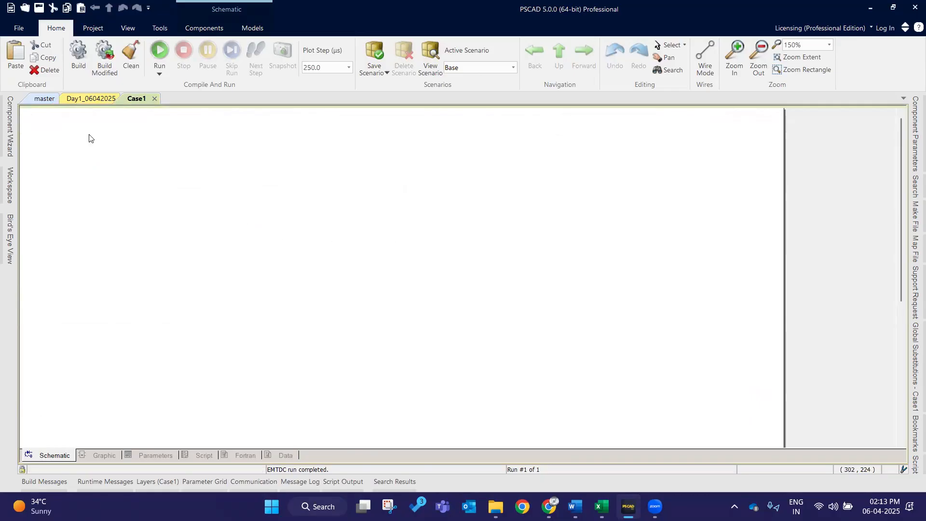
Step: Display the grid on the empty Case1 schematic canvas
{"action": "left_click", "coordinate": [128, 28]}
{"action": "left_click", "coordinate": [9, 69]}
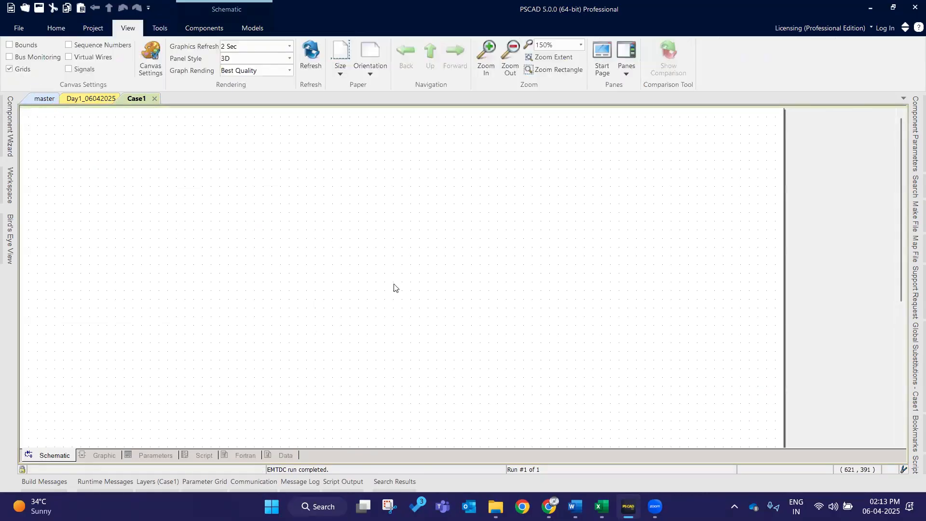
{"action": "scroll", "coordinate": [99, 255], "scroll_direction": "up", "scroll_amount": 2}
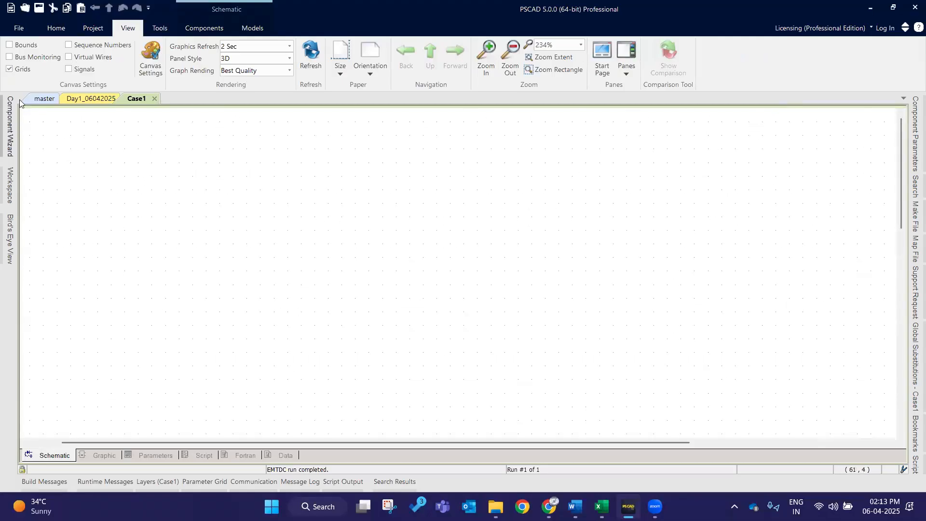
Step: Browse the component groups in the master library and open the full Sources page
{"action": "left_click", "coordinate": [39, 98]}
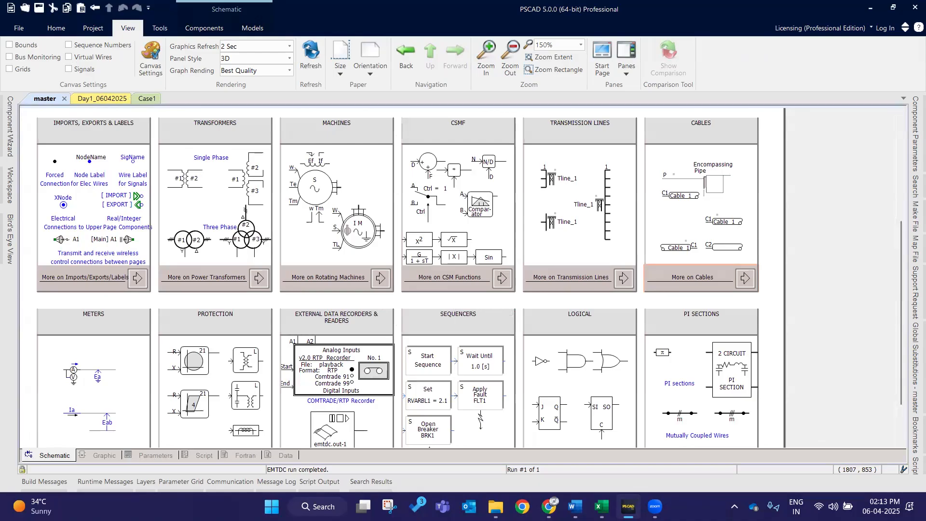
{"action": "left_click", "coordinate": [112, 137]}
{"action": "scroll", "coordinate": [89, 124], "scroll_direction": "up", "scroll_amount": 1}
{"action": "scroll", "coordinate": [88, 123], "scroll_direction": "up", "scroll_amount": 3}
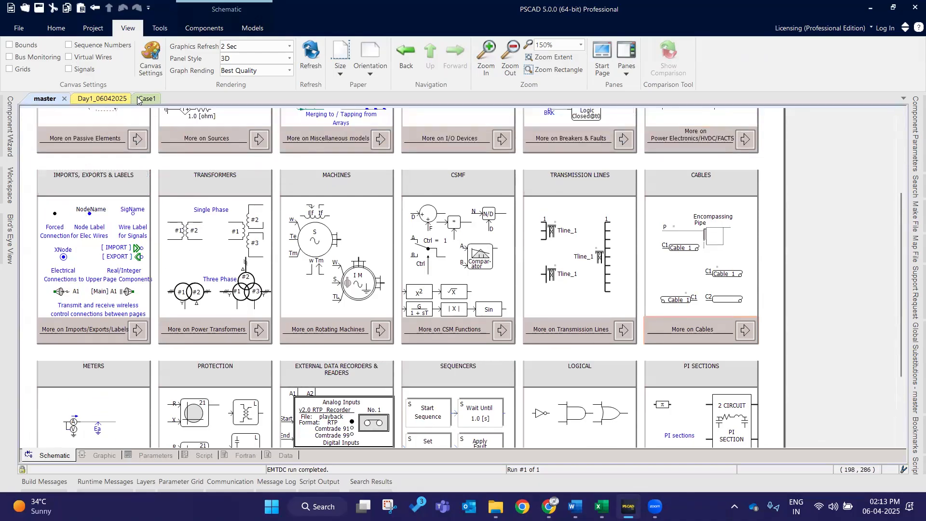
{"action": "left_click", "coordinate": [138, 99]}
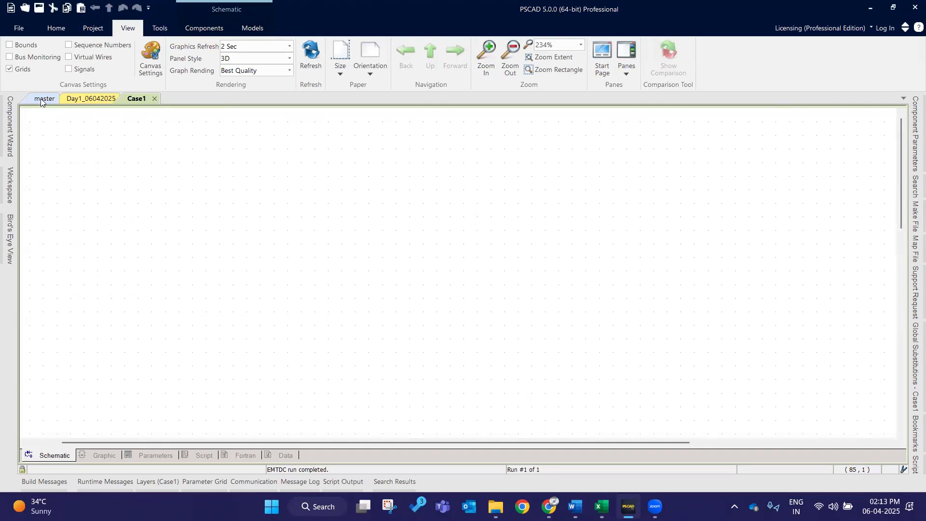
{"action": "left_click", "coordinate": [41, 99]}
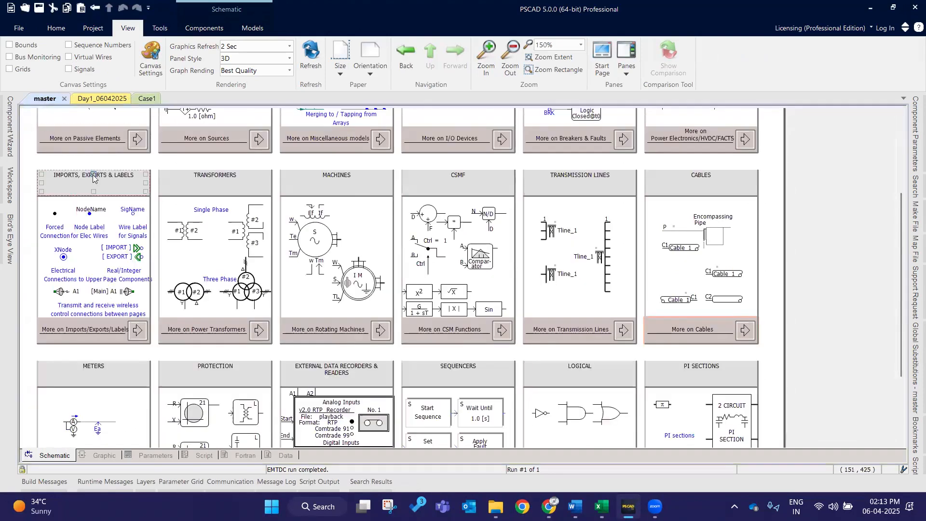
{"action": "scroll", "coordinate": [43, 120], "scroll_direction": "up", "scroll_amount": 4}
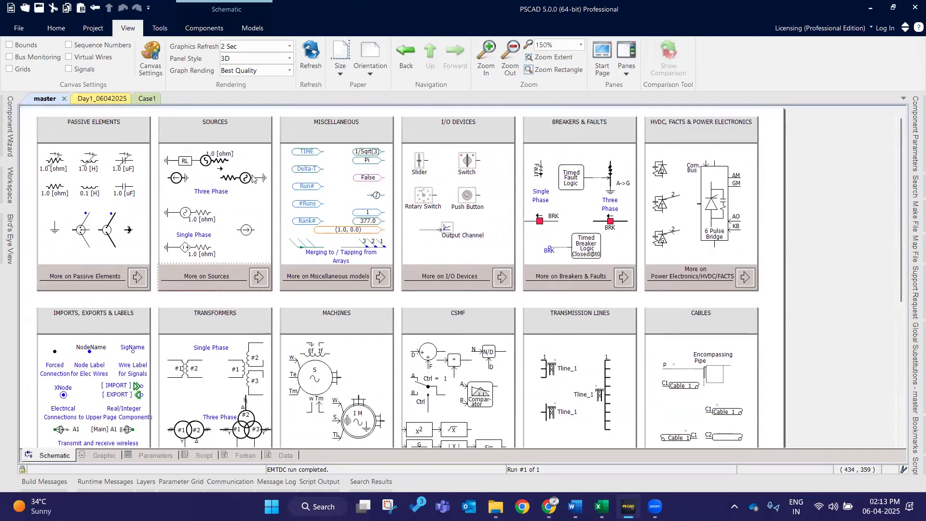
{"action": "left_click", "coordinate": [259, 279]}
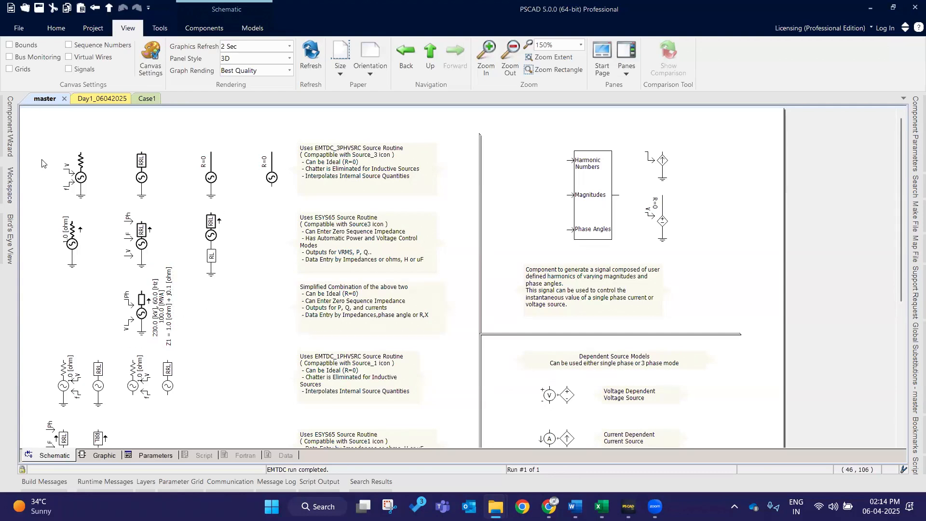
Step: Examine the three-phase source rows, viewing the parameters of Three Phase Voltage Source Models 2, 1 and 3 without changing them
{"action": "left_click_drag", "start_coordinate": [32, 129], "coordinate": [290, 207]}
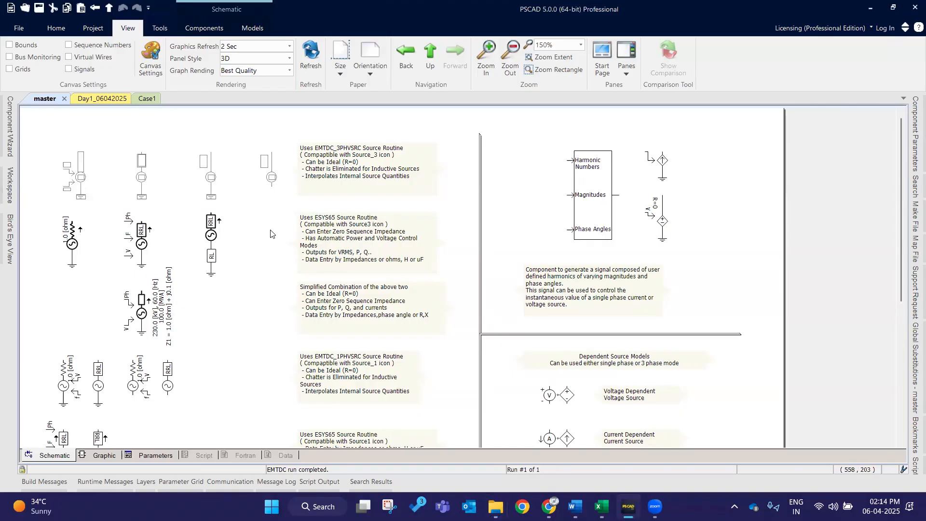
{"action": "left_click", "coordinate": [151, 166]}
{"action": "double_click", "coordinate": [142, 177]}
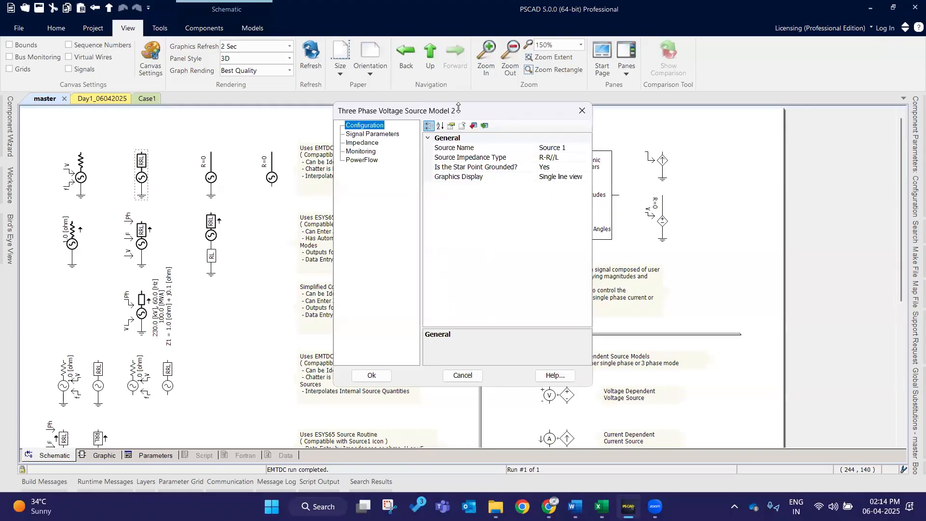
{"action": "left_click", "coordinate": [582, 110]}
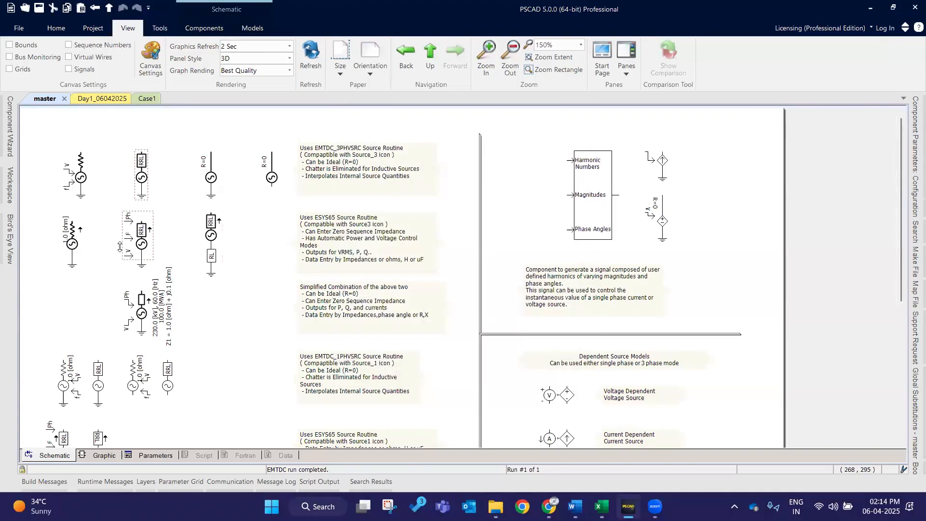
{"action": "double_click", "coordinate": [139, 251]}
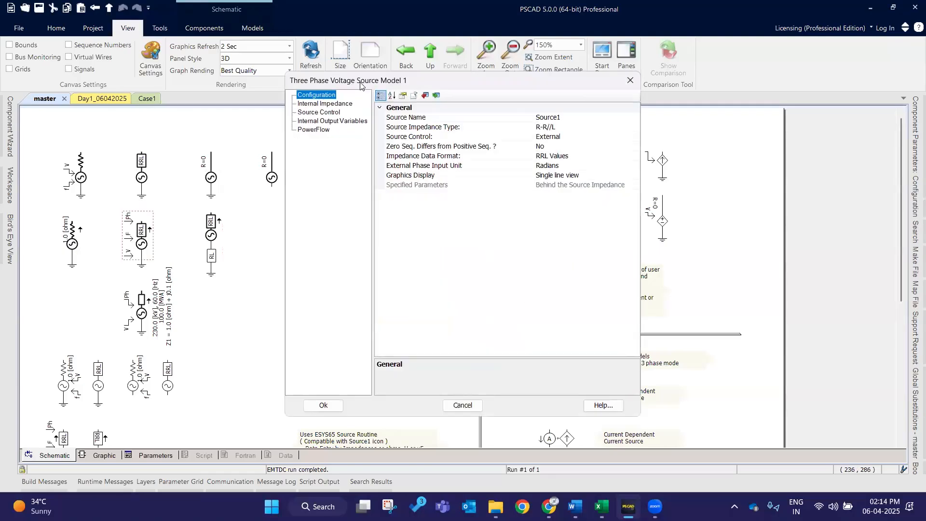
{"action": "double_click", "coordinate": [155, 336]}
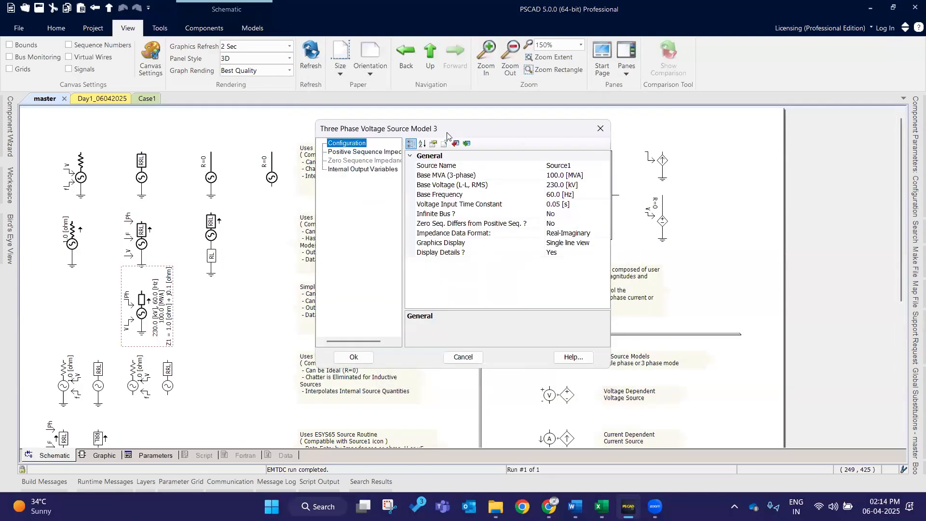
{"action": "left_click", "coordinate": [601, 128]}
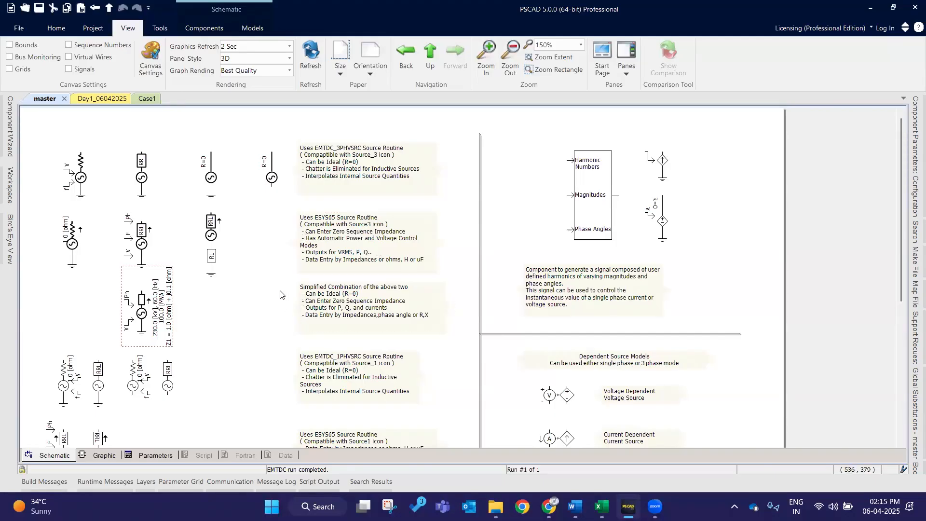
{"action": "left_click_drag", "start_coordinate": [42, 146], "coordinate": [305, 212]}
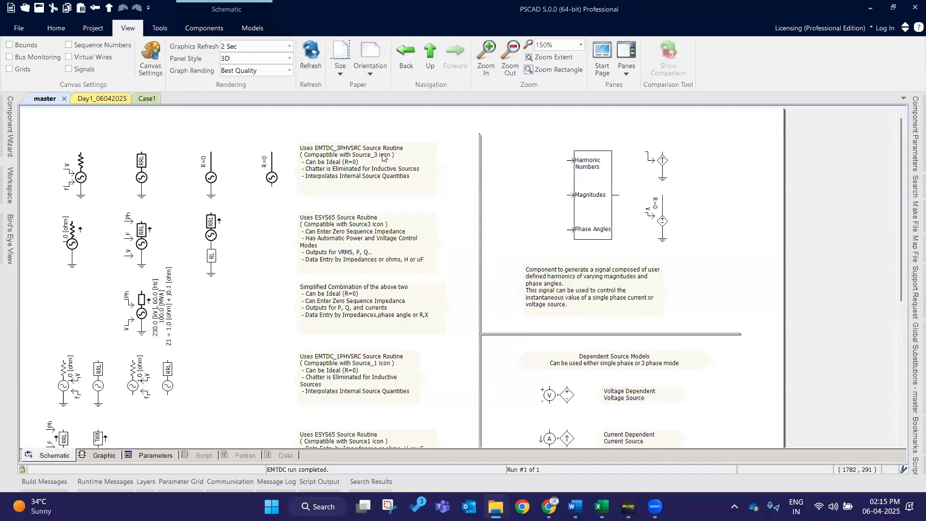
{"action": "left_click", "coordinate": [105, 203]}
{"action": "left_click_drag", "start_coordinate": [105, 203], "coordinate": [107, 201]}
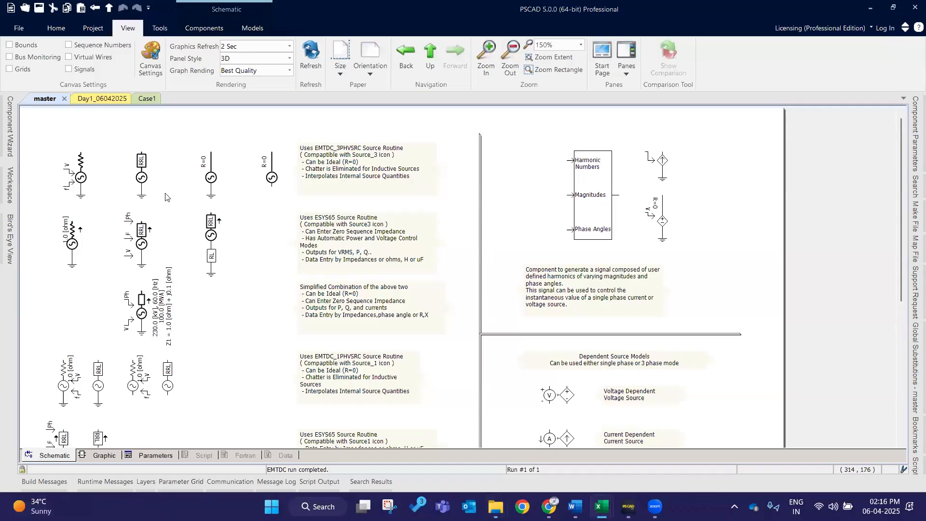
Step: Switch to the Book1 workbook in Excel to view the PSCAD elements notes, and return to the Sources page in PSCAD
{"action": "key", "text": "alt+Tab"}
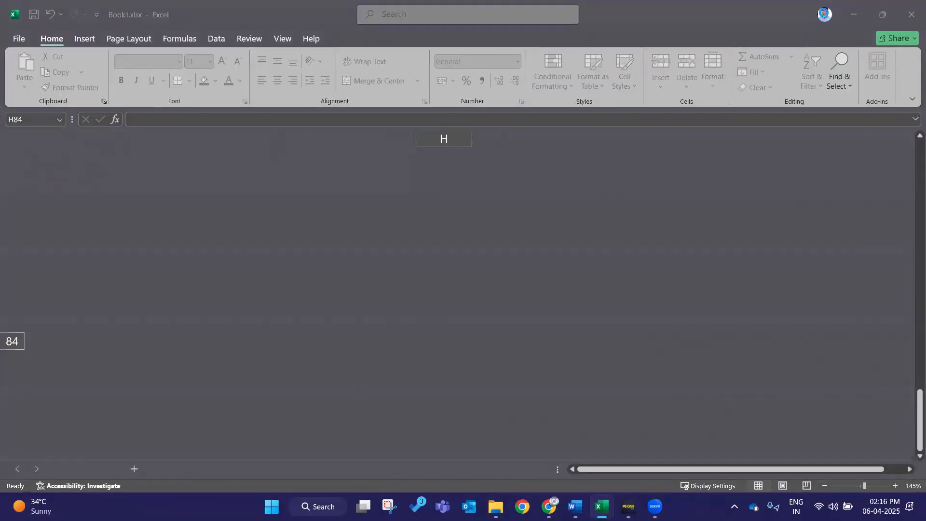
{"action": "key", "text": "alt+Tab"}
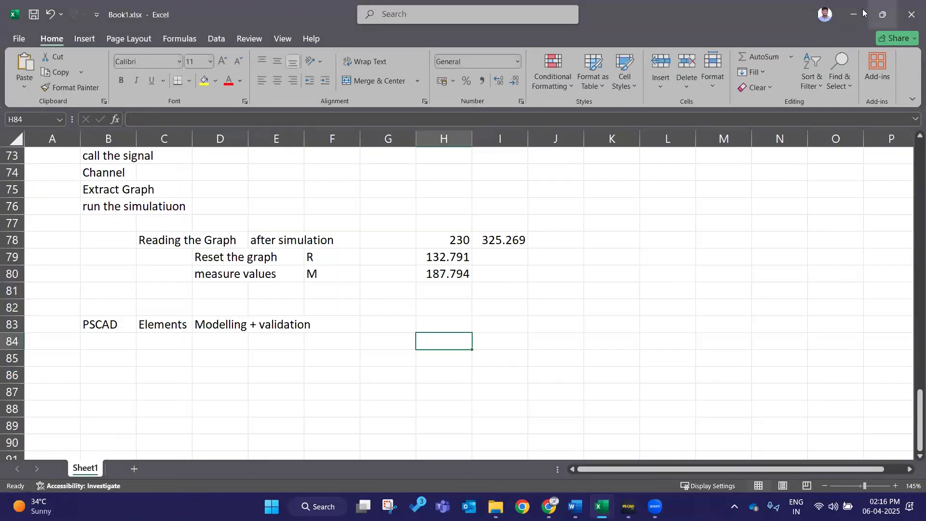
{"action": "left_click", "coordinate": [854, 15]}
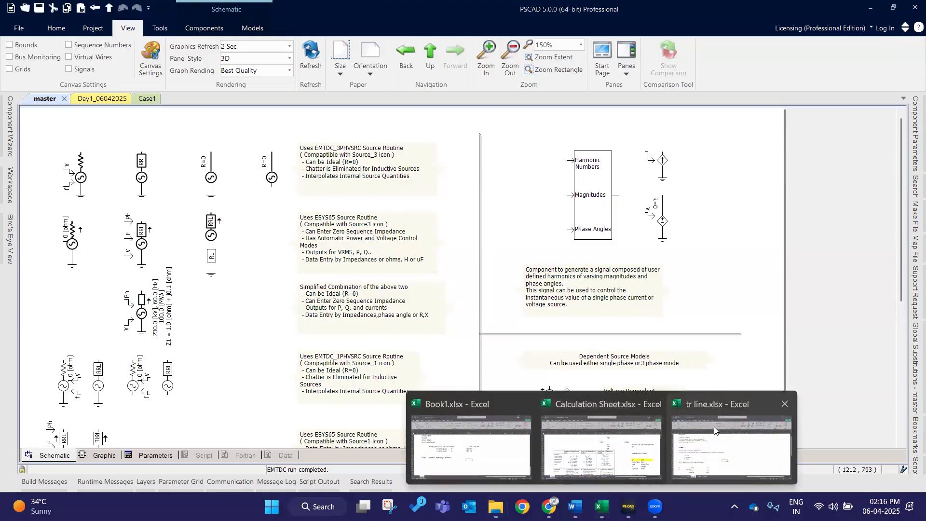
{"action": "key", "text": "alt+Tab"}
{"action": "key", "text": "alt+Tab"}
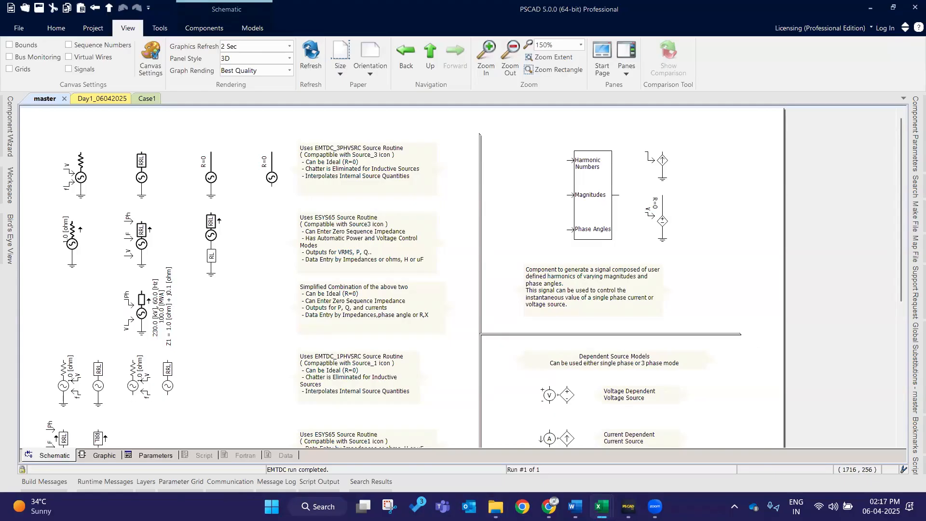
Step: Switch to Calculation Sheet in Excel to view the comparison of the three-phase voltage source models, and return to PSCAD
{"action": "left_click", "coordinate": [411, 258]}
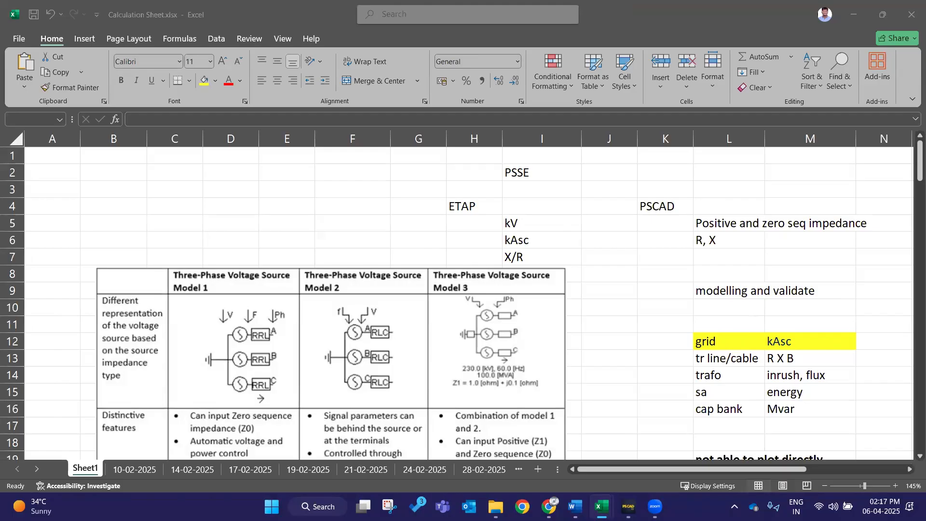
{"action": "left_click", "coordinate": [615, 272]}
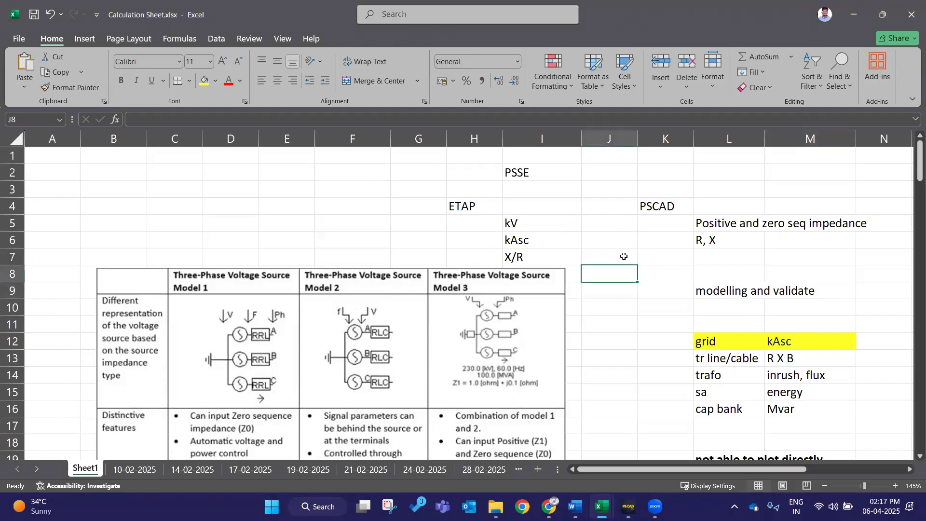
{"action": "key", "text": "alt+Tab"}
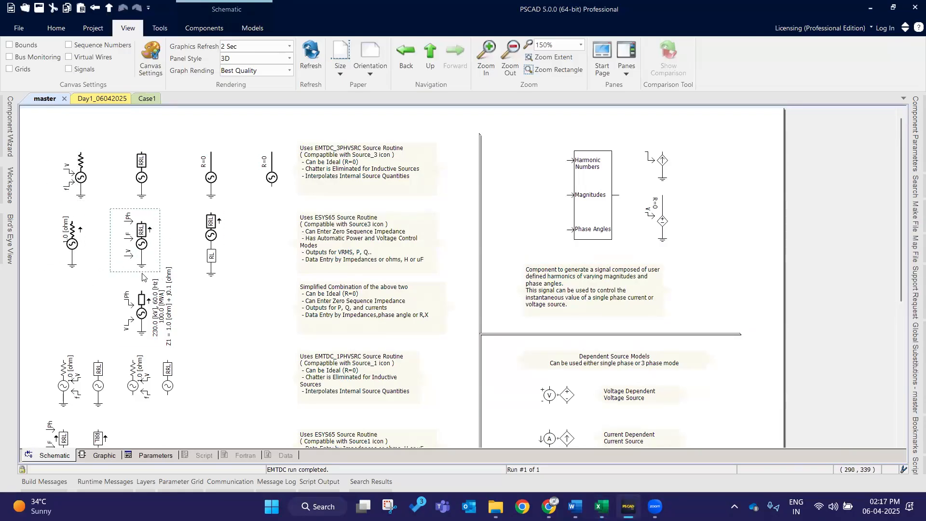
Step: Try source impedance types R and L on the Three Phase Voltage Source Model 1 in Case1, and restore R-R//L
{"action": "left_click", "coordinate": [145, 99]}
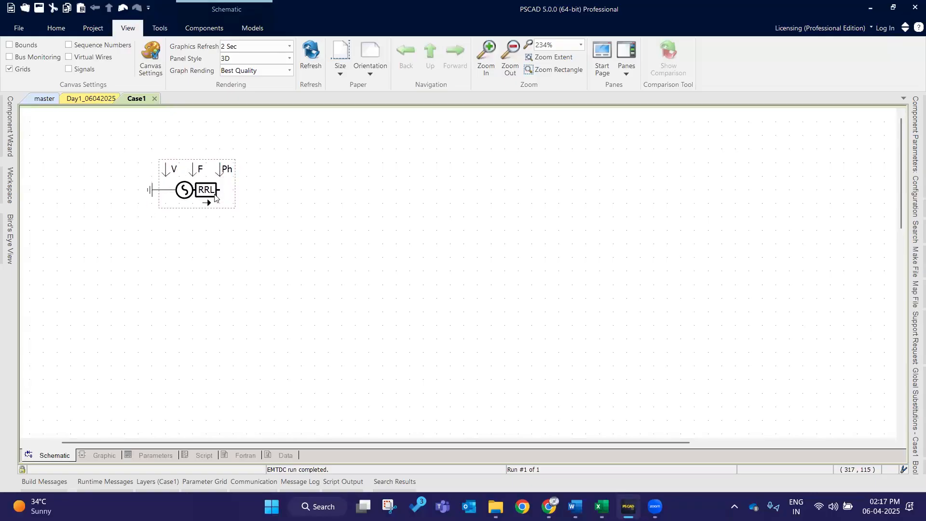
{"action": "double_click", "coordinate": [215, 198]}
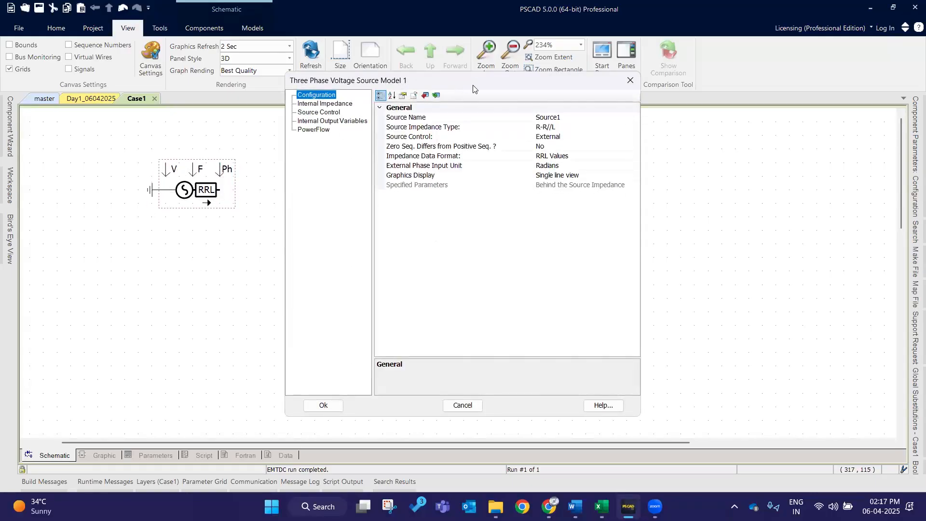
{"action": "left_click", "coordinate": [581, 122]}
{"action": "double_click", "coordinate": [584, 124]}
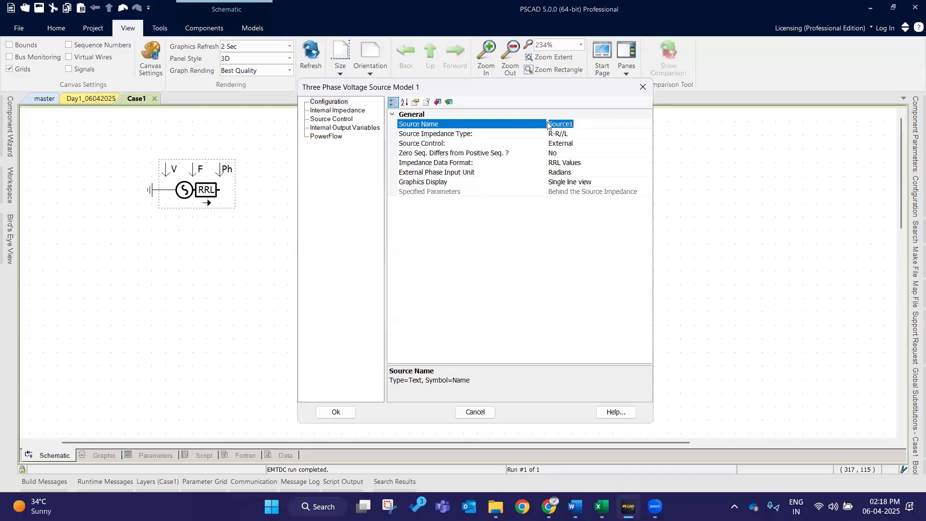
{"action": "left_click", "coordinate": [600, 134]}
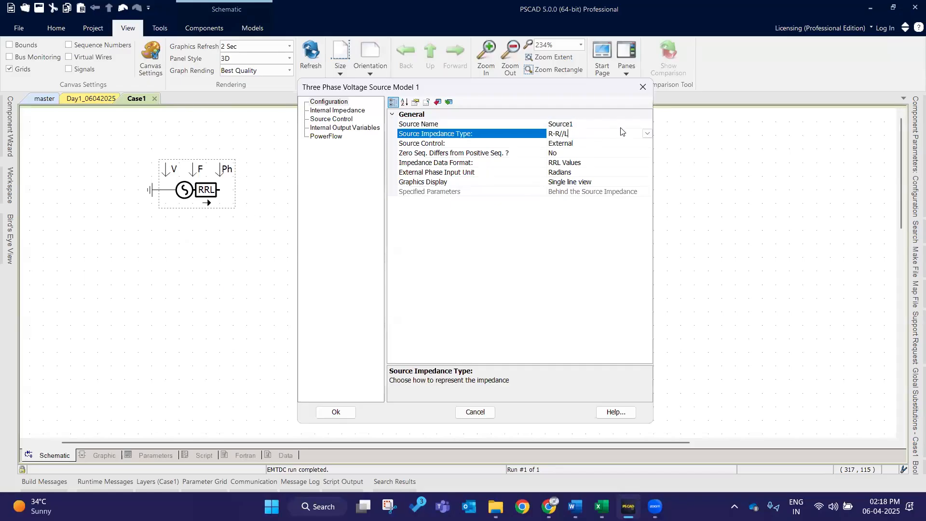
{"action": "left_click", "coordinate": [647, 133]}
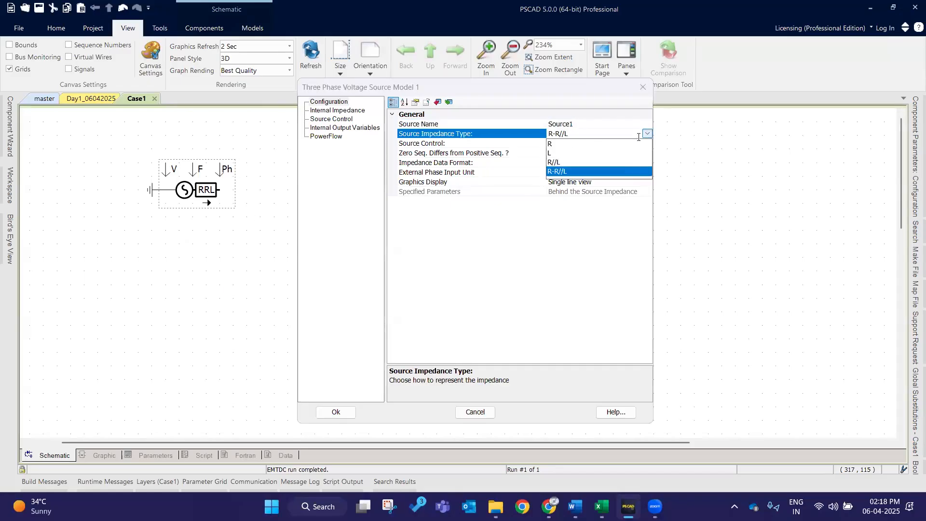
{"action": "left_click", "coordinate": [563, 144]}
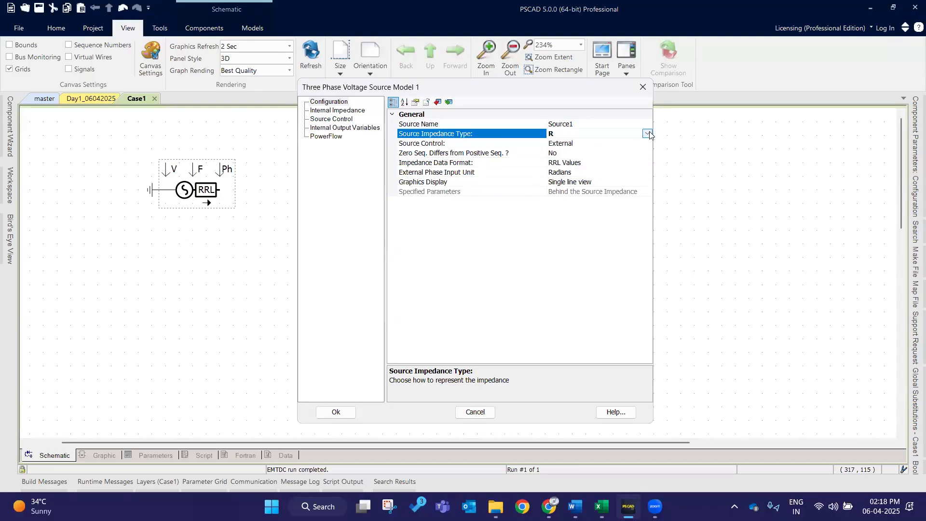
{"action": "left_click", "coordinate": [648, 134]}
{"action": "left_click", "coordinate": [567, 153]}
{"action": "left_click", "coordinate": [646, 134]}
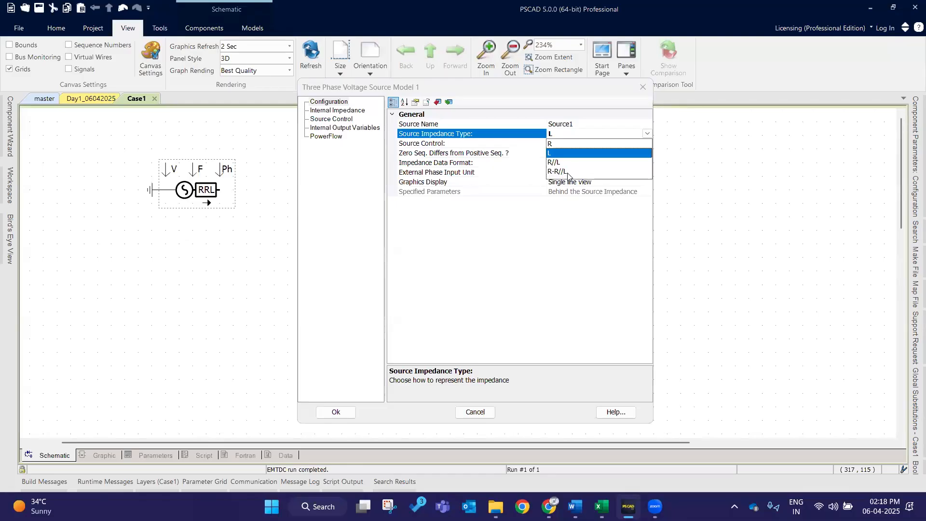
{"action": "left_click", "coordinate": [568, 173]}
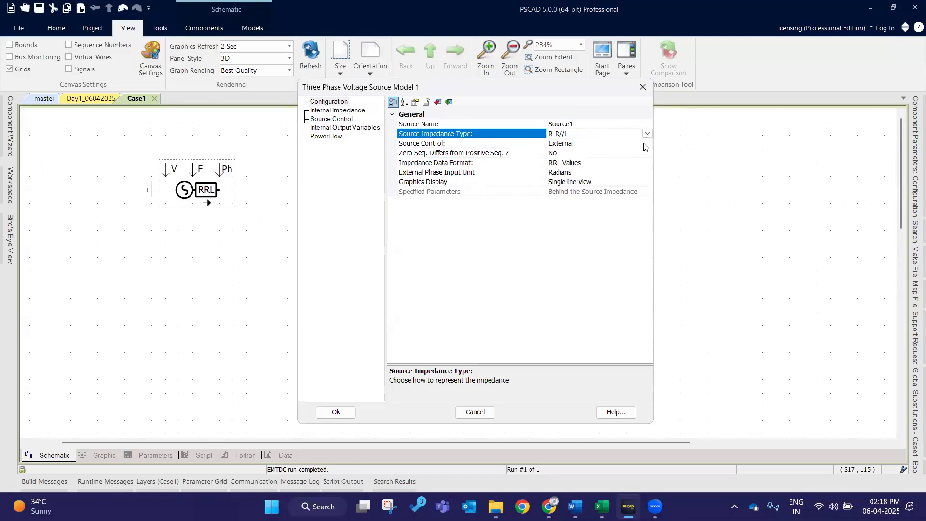
{"action": "left_click", "coordinate": [344, 413]}
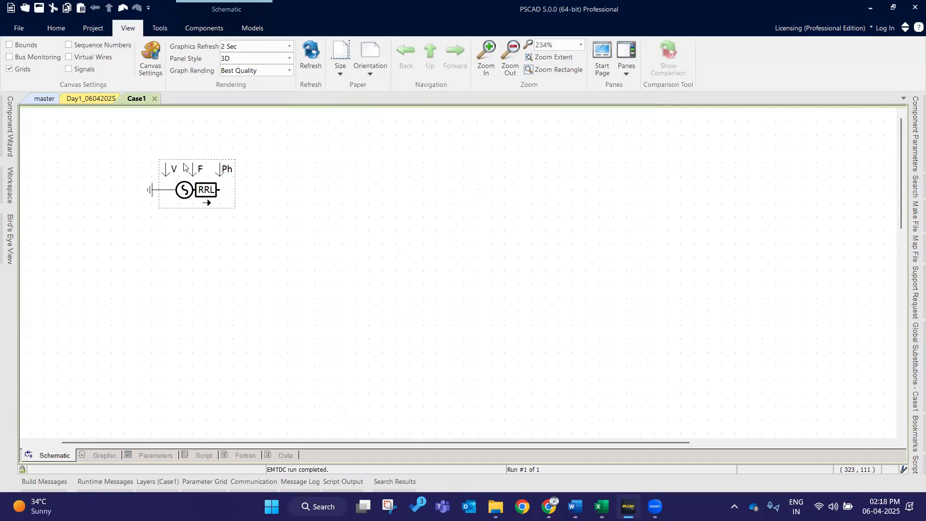
Step: Set the Source Control of the Model 1 source in Case1 to Fixed
{"action": "double_click", "coordinate": [213, 173]}
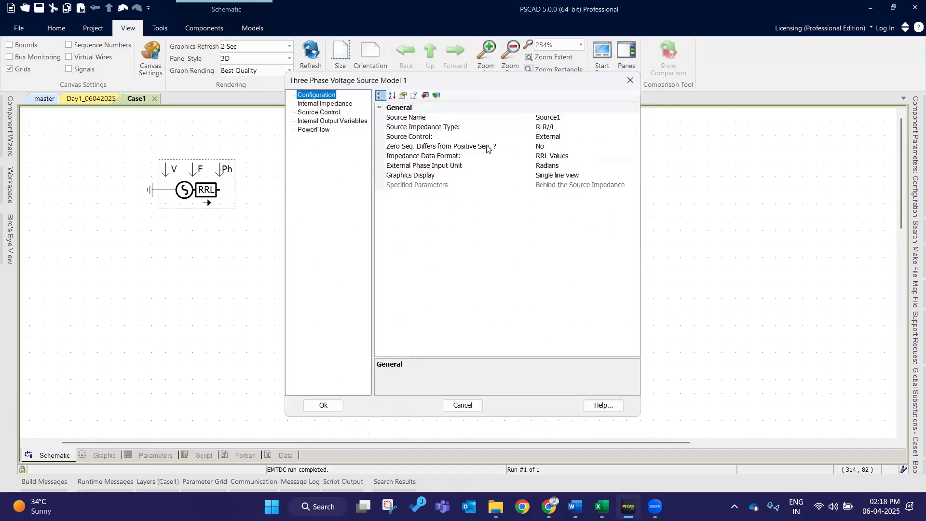
{"action": "left_click", "coordinate": [448, 137]}
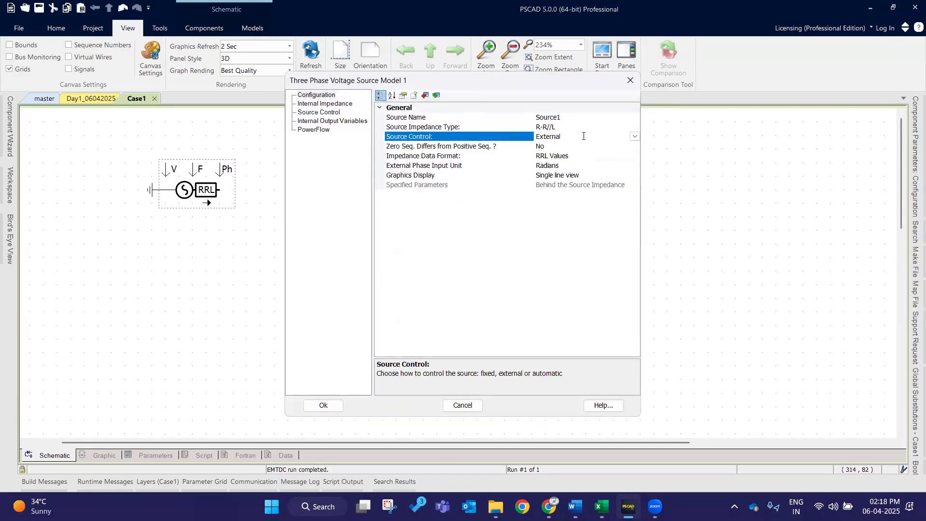
{"action": "left_click", "coordinate": [635, 136]}
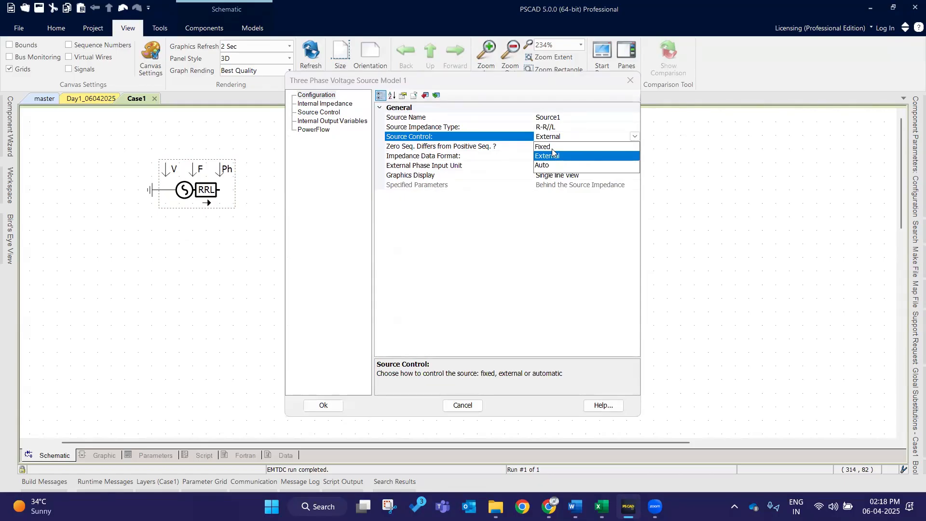
{"action": "left_click", "coordinate": [550, 147]}
{"action": "left_click", "coordinate": [322, 404]}
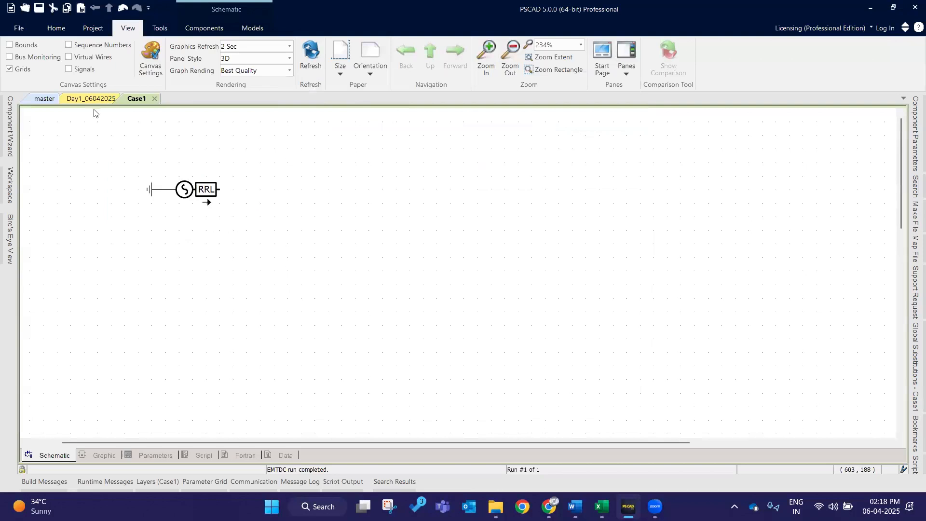
Step: Set the Case1 source's zero sequence to differ from positive sequence, move the source, and reconnect the ground to its RL end
{"action": "left_click", "coordinate": [44, 98]}
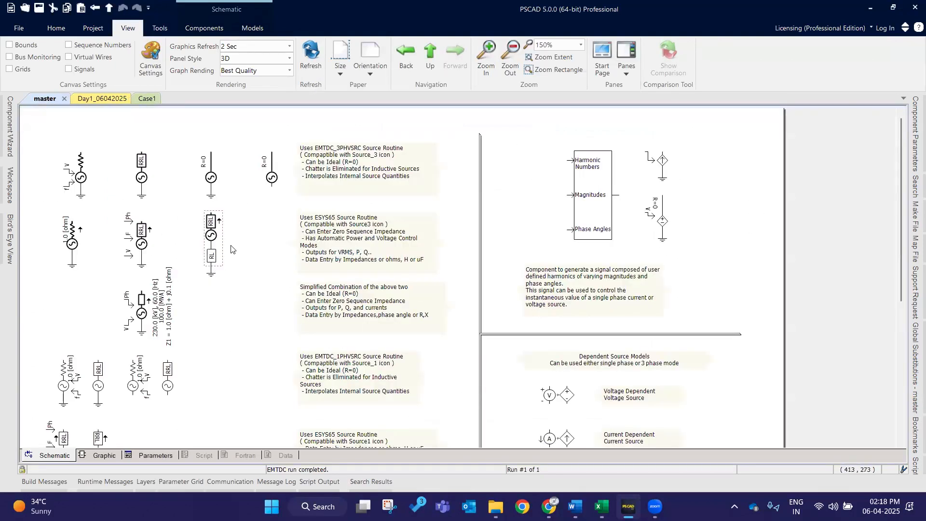
{"action": "left_click", "coordinate": [145, 99]}
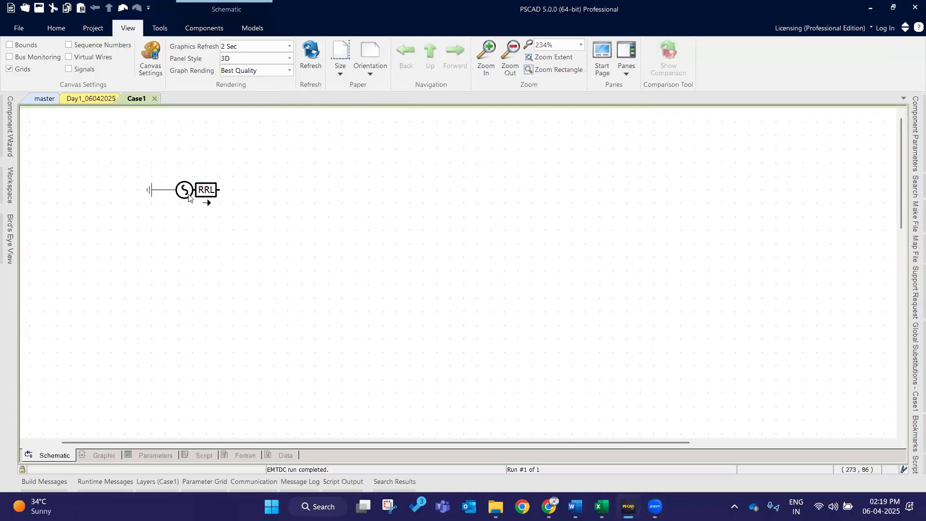
{"action": "double_click", "coordinate": [193, 207]}
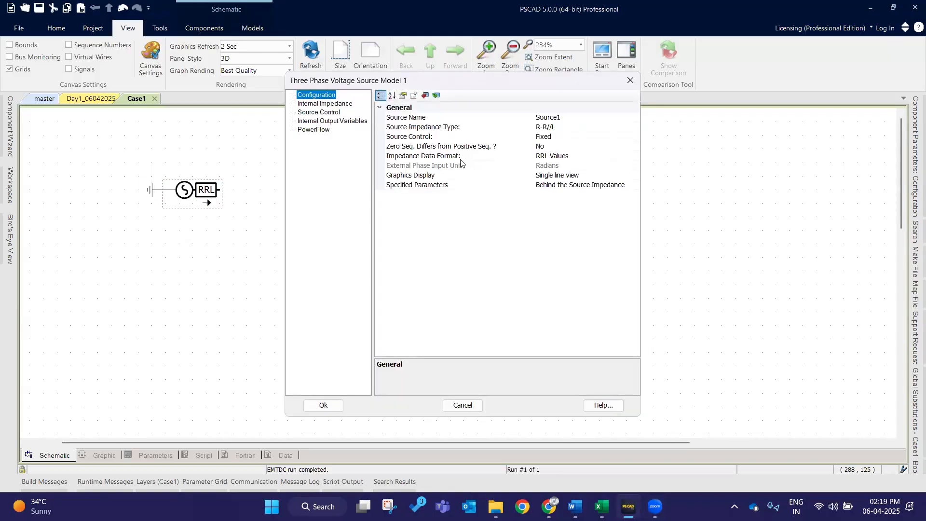
{"action": "left_click", "coordinate": [553, 148]}
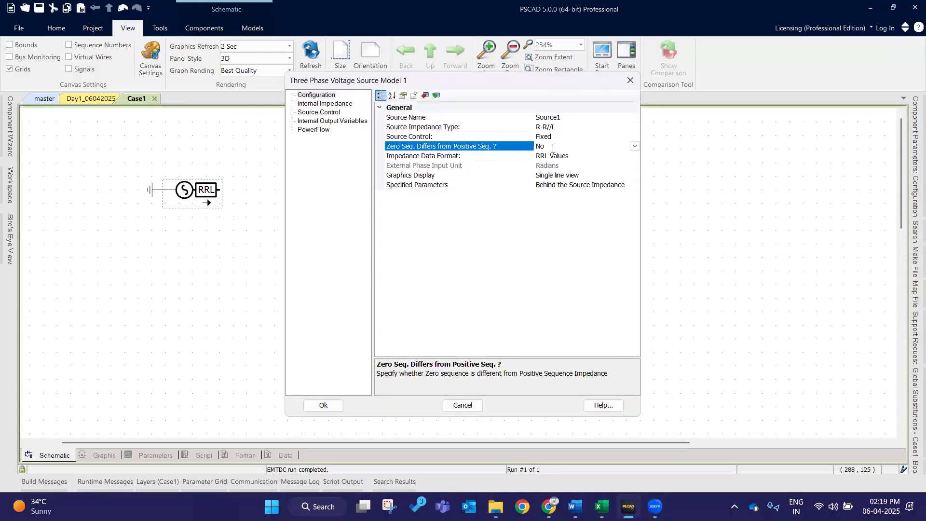
{"action": "left_click", "coordinate": [636, 149]}
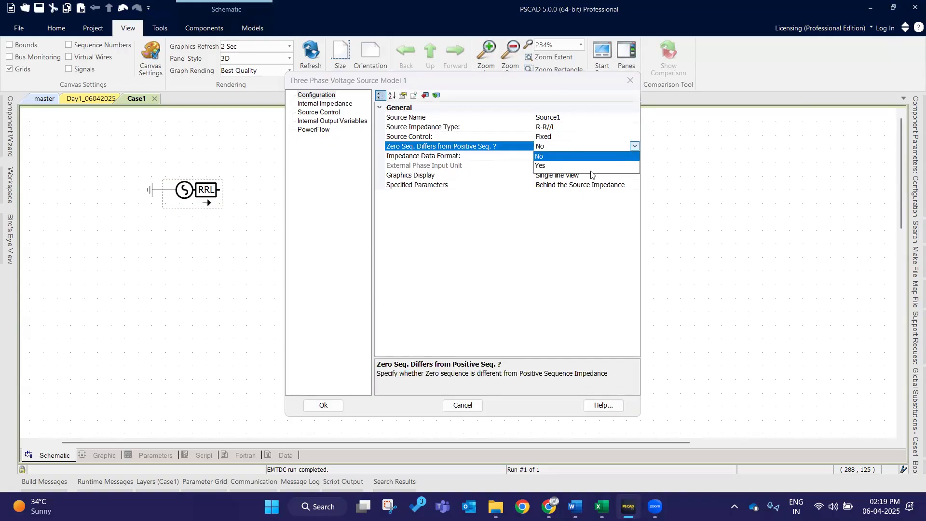
{"action": "left_click", "coordinate": [576, 166]}
{"action": "left_click", "coordinate": [322, 406]}
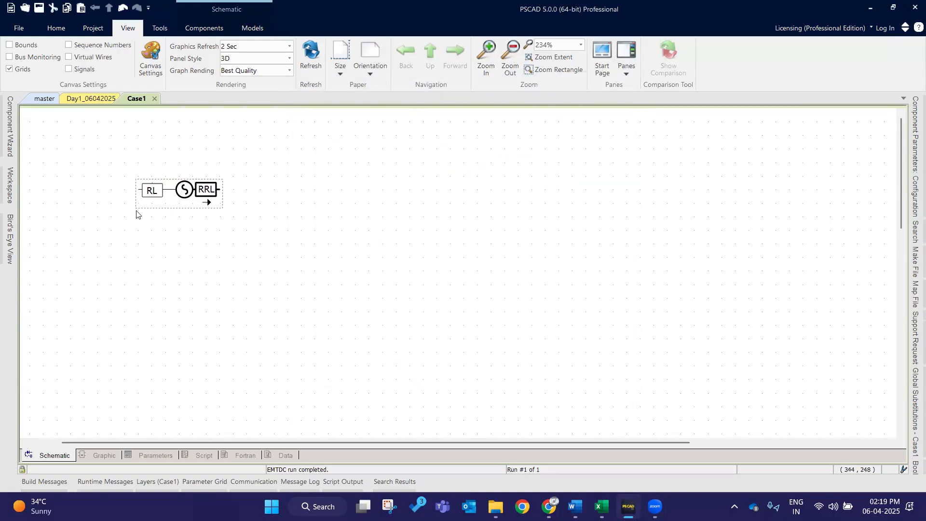
{"action": "left_click_drag", "start_coordinate": [154, 189], "coordinate": [198, 230]}
{"action": "left_click_drag", "start_coordinate": [197, 187], "coordinate": [168, 233]}
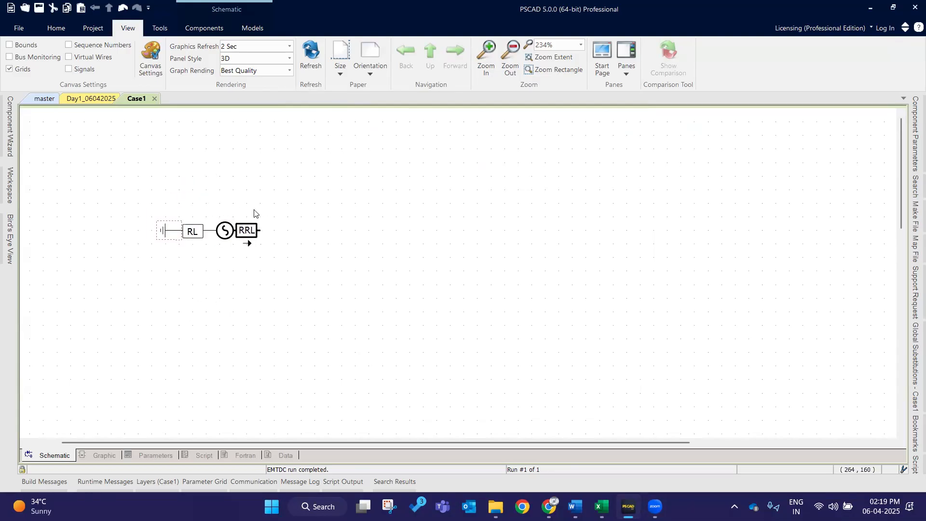
Step: Compare the Model 1 source variants with neutral RL and with plain resistance on the master Sources page, and return to Case1
{"action": "left_click", "coordinate": [41, 99]}
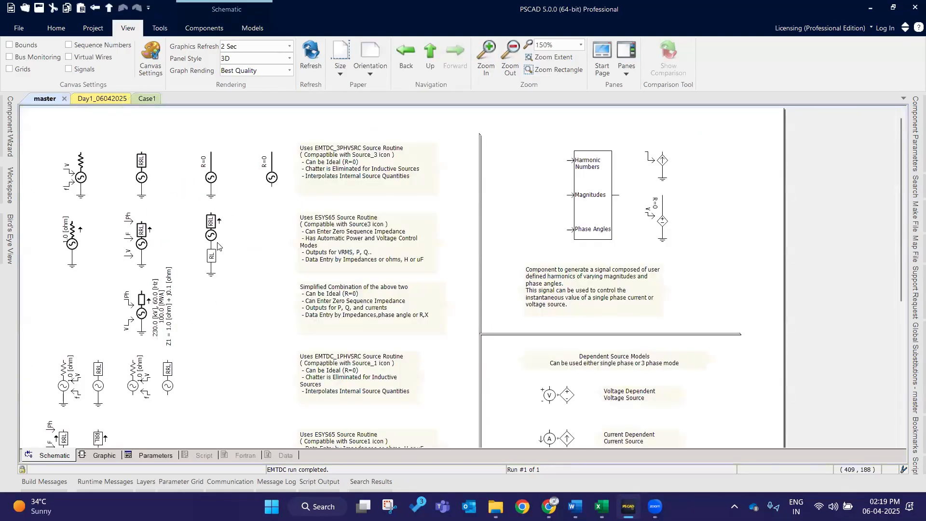
{"action": "left_click", "coordinate": [215, 264]}
{"action": "mouse_move", "coordinate": [209, 259]}
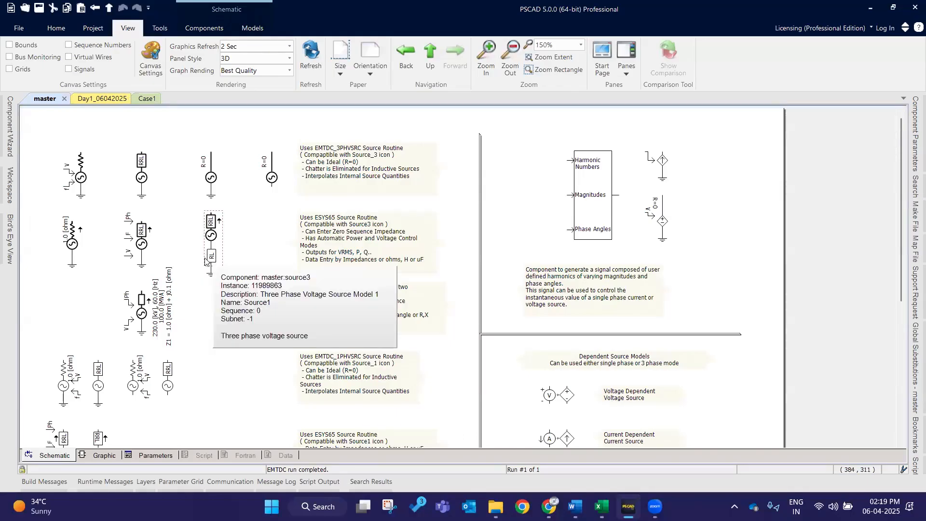
{"action": "left_click", "coordinate": [70, 230]}
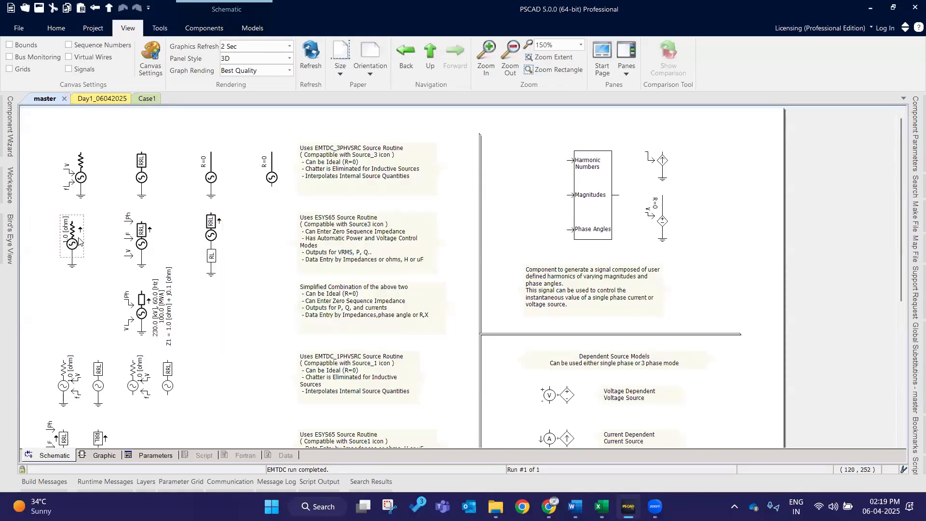
{"action": "left_click", "coordinate": [129, 122]}
{"action": "left_click", "coordinate": [146, 99]}
Step: Set the Case1 source's zero sequence difference to No and its impedance type to R, and reattach the ground to the source
{"action": "double_click", "coordinate": [238, 246]}
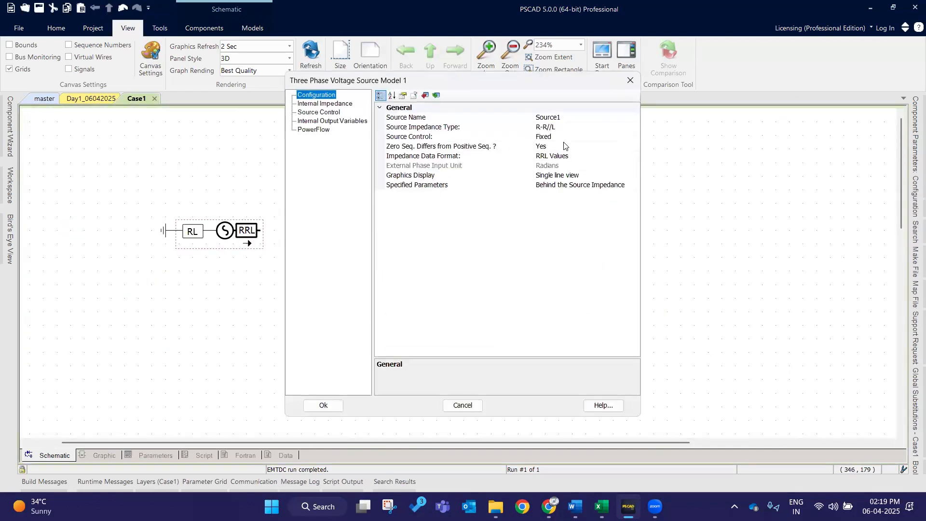
{"action": "double_click", "coordinate": [564, 145]}
{"action": "left_click", "coordinate": [564, 128]}
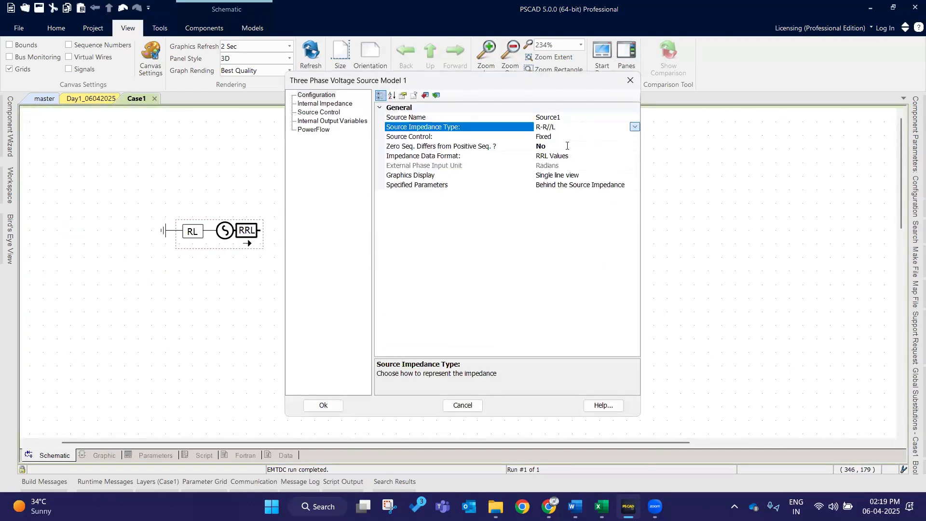
{"action": "left_click", "coordinate": [547, 128]}
{"action": "left_click", "coordinate": [546, 137]}
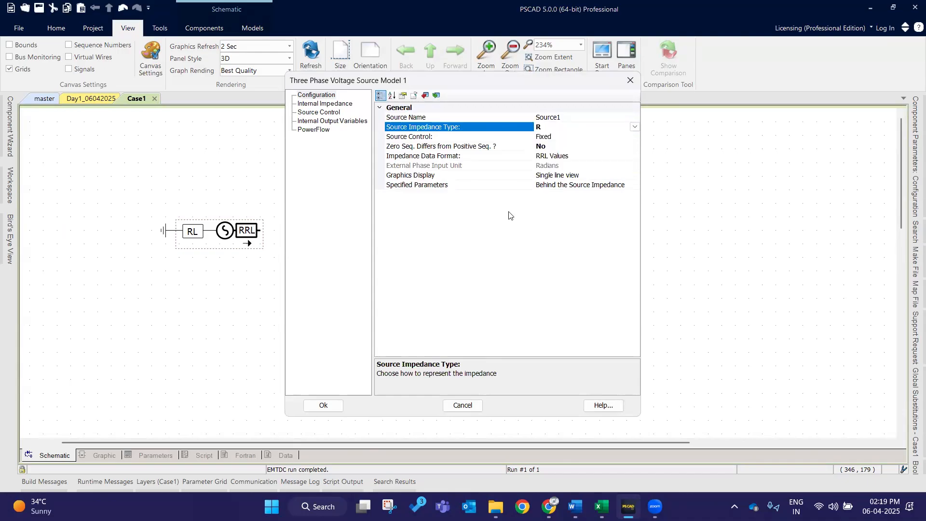
{"action": "left_click", "coordinate": [324, 406]}
{"action": "left_click_drag", "start_coordinate": [164, 231], "coordinate": [192, 233]}
{"action": "left_click", "coordinate": [186, 308]}
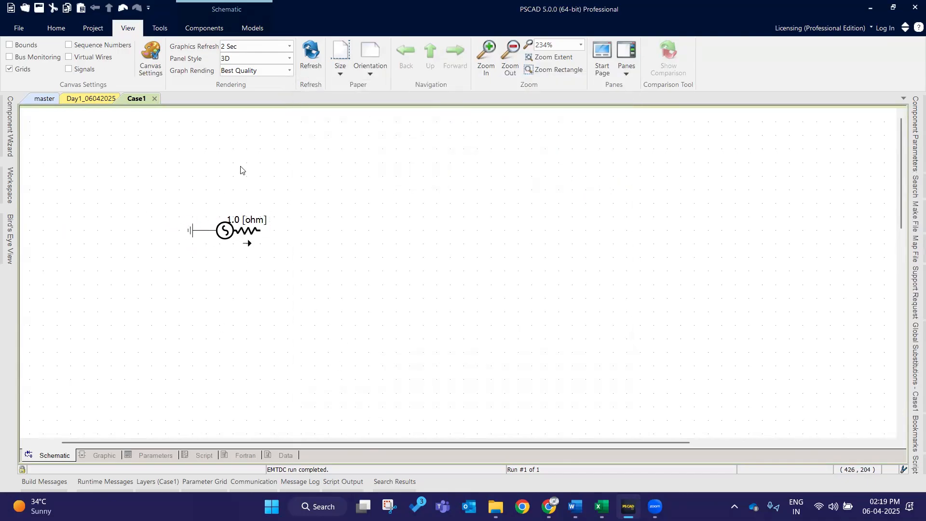
Step: View the configuration parameters of Three Phase Voltage Source Model 2 on the master Sources page without changing them
{"action": "left_click", "coordinate": [42, 99]}
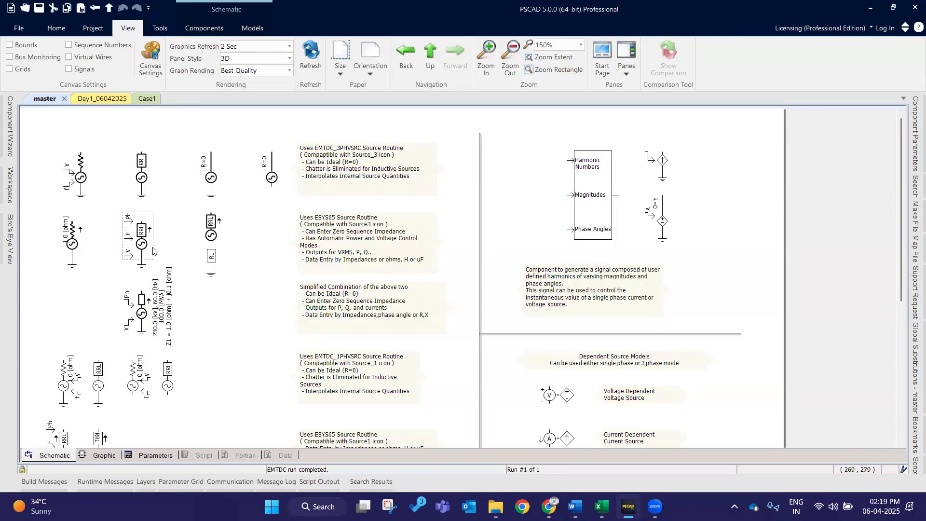
{"action": "mouse_move", "coordinate": [153, 251]}
{"action": "left_click", "coordinate": [83, 187]}
{"action": "double_click", "coordinate": [100, 173]}
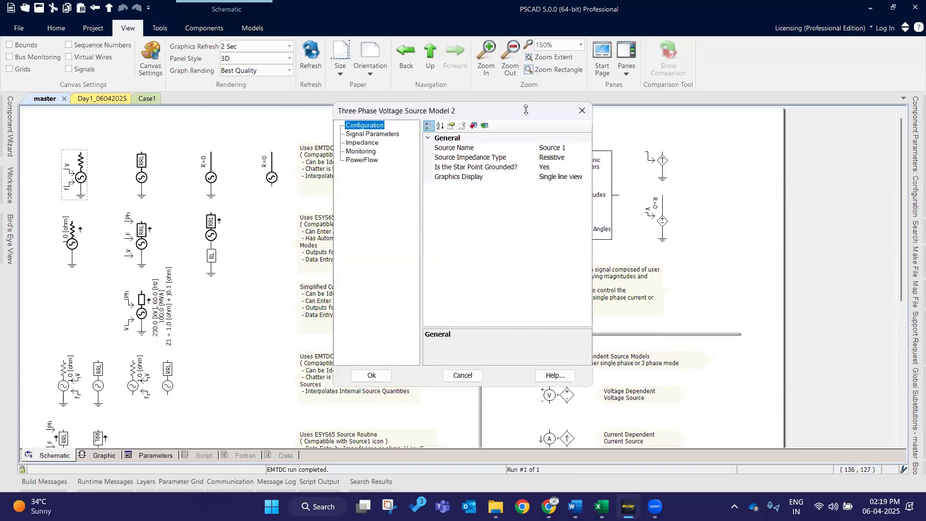
{"action": "left_click", "coordinate": [582, 110]}
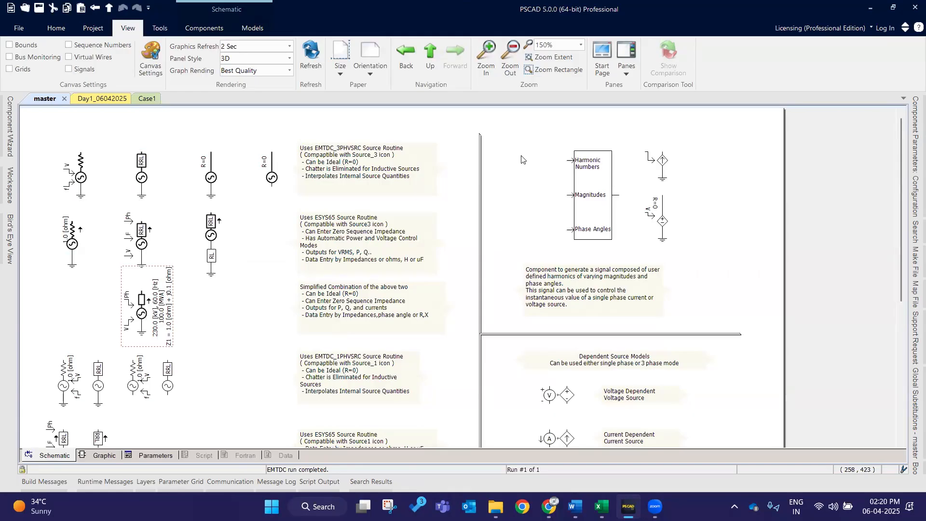
Step: Copy Three Phase Voltage Source Model 2 with its ground into Case1, rotated horizontally, and position it beside the Model 1 source
{"action": "left_click", "coordinate": [603, 128]}
{"action": "left_click", "coordinate": [146, 98]}
{"action": "key", "text": "ctrl+v"}
{"action": "left_click_drag", "start_coordinate": [467, 174], "coordinate": [596, 324]}
{"action": "key", "text": "r"}
{"action": "left_click", "coordinate": [587, 355]}
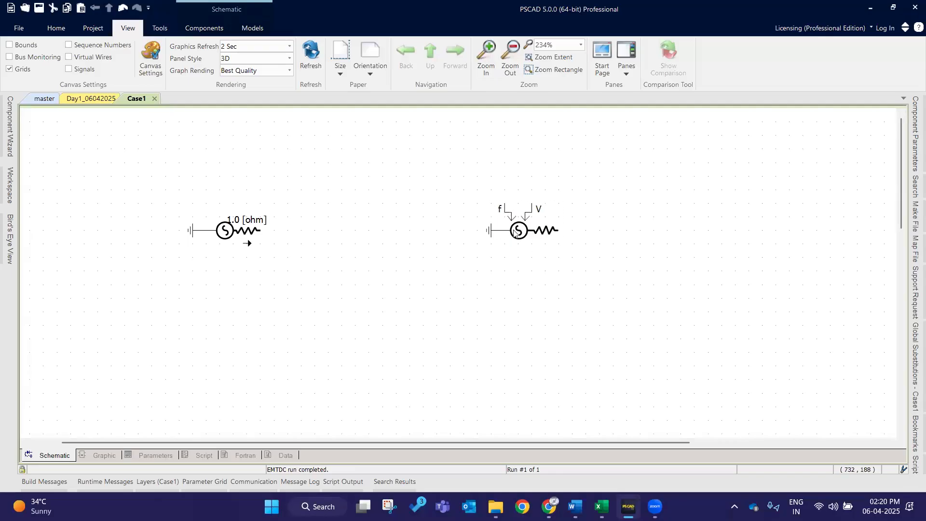
{"action": "left_click_drag", "start_coordinate": [515, 231], "coordinate": [476, 242]}
{"action": "left_click", "coordinate": [534, 326]}
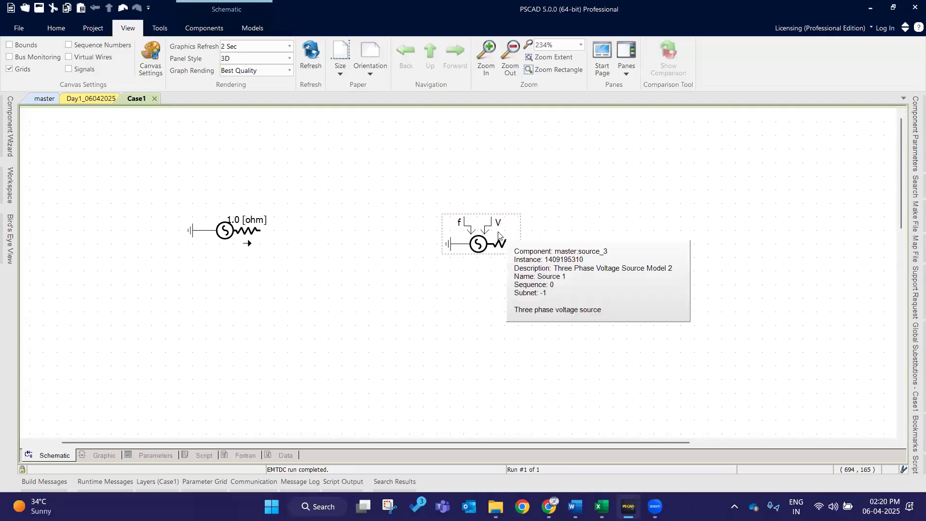
Step: Review the signal parameters and impedance settings of the Three Phase Voltage Source Model 2 in Case1 without changing them
{"action": "double_click", "coordinate": [485, 229]}
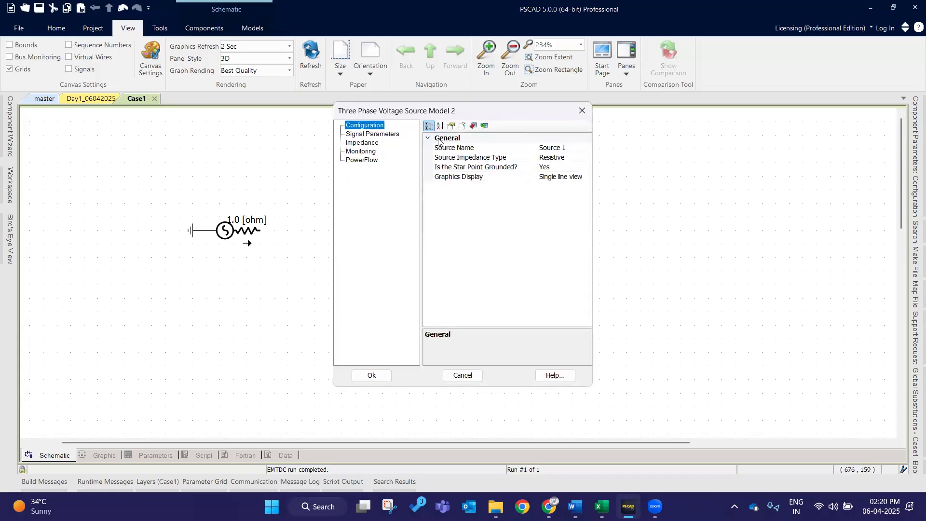
{"action": "left_click", "coordinate": [392, 134]}
{"action": "left_click", "coordinate": [378, 144]}
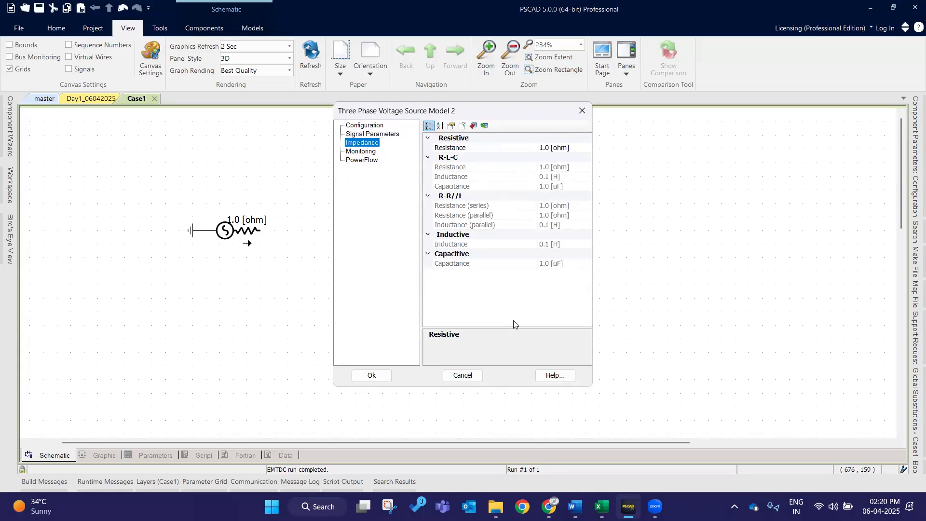
{"action": "left_click", "coordinate": [468, 381]}
Step: Review the Model 1 source's internal impedance parameters and its available source impedance types, keeping the type at R
{"action": "left_click", "coordinate": [195, 274]}
{"action": "double_click", "coordinate": [237, 230]}
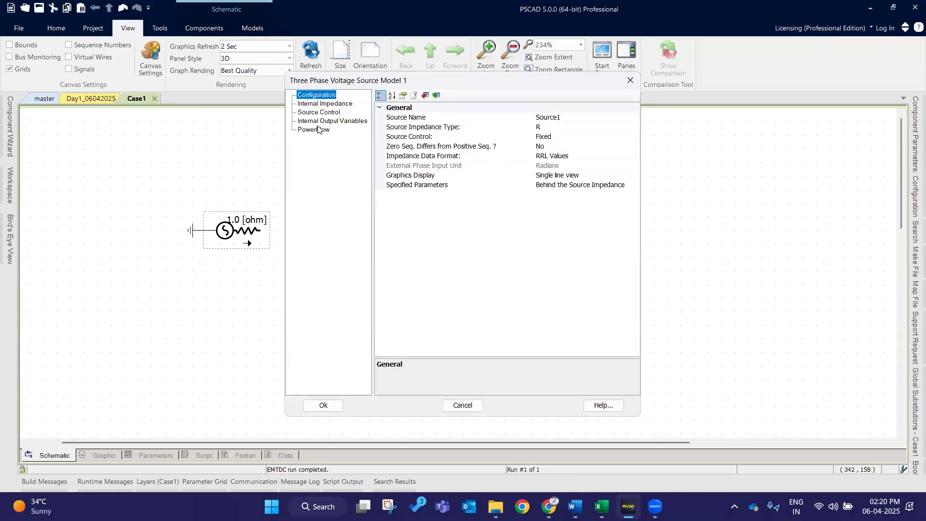
{"action": "left_click", "coordinate": [331, 104]}
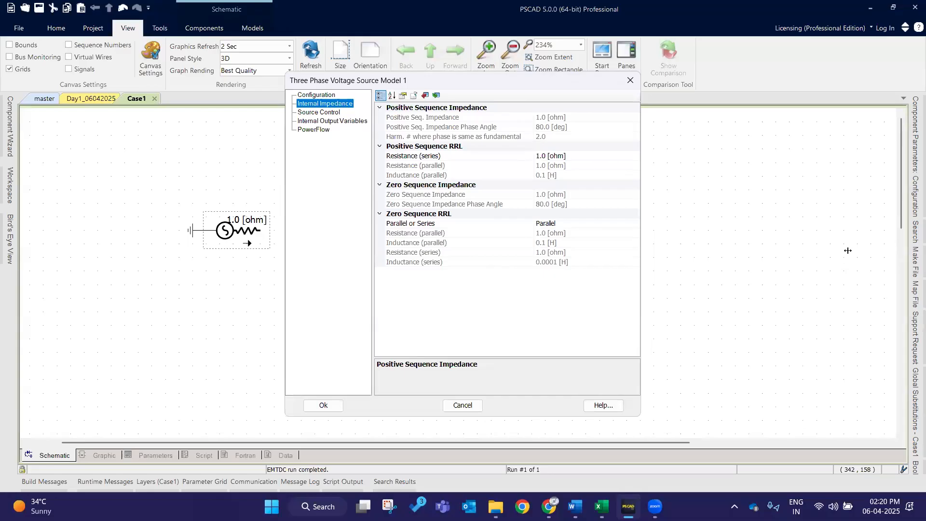
{"action": "left_click", "coordinate": [328, 96]}
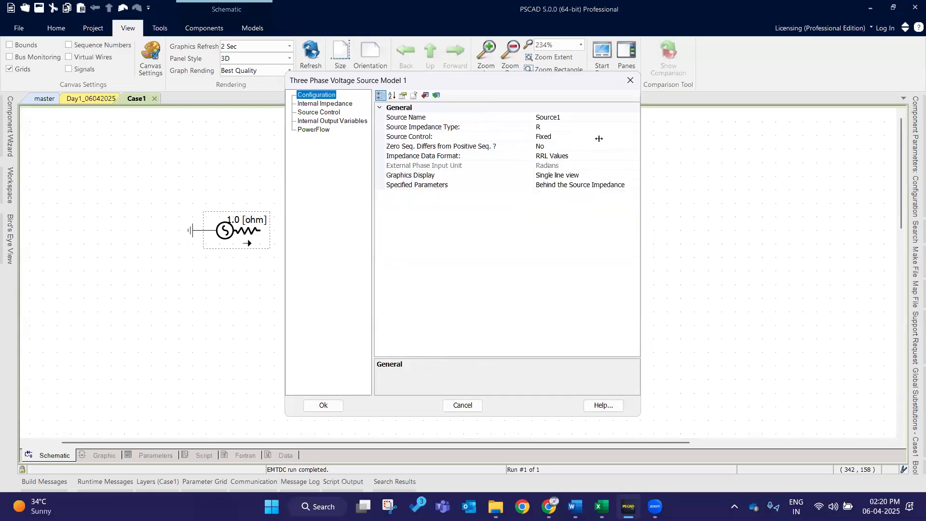
{"action": "left_click", "coordinate": [596, 127]}
{"action": "left_click", "coordinate": [596, 127]}
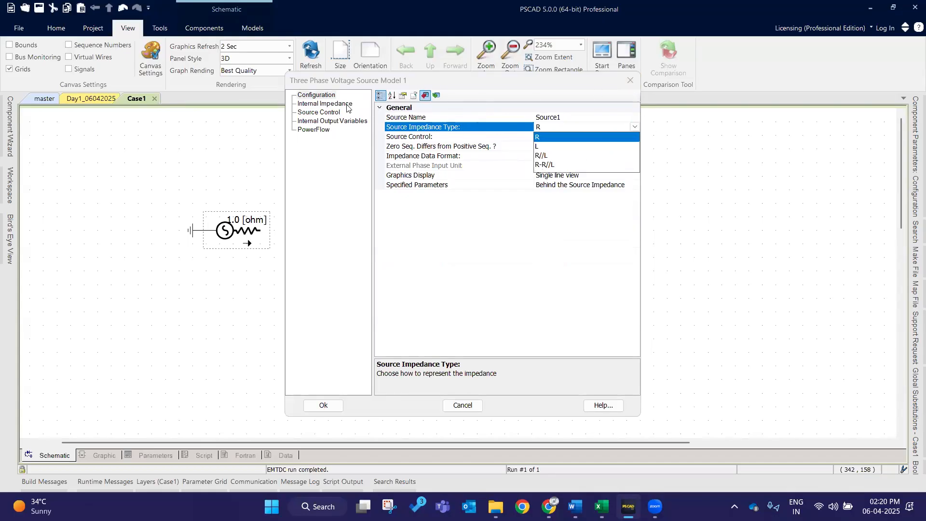
{"action": "left_click", "coordinate": [414, 148]}
{"action": "left_click", "coordinate": [323, 405]}
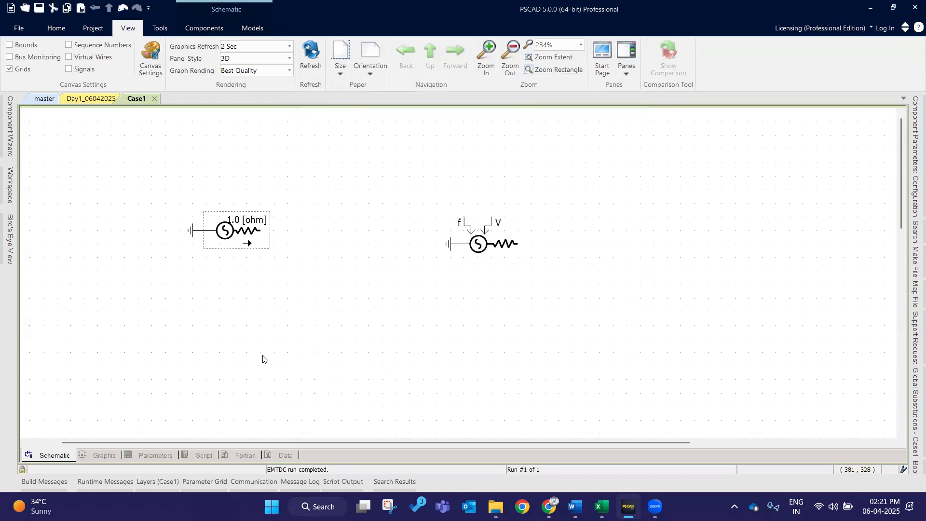
Step: Move the Model 2 source with its ground level with the Model 1 source and set its source impedance type to R-L-C
{"action": "left_click_drag", "start_coordinate": [586, 292], "coordinate": [407, 165]}
{"action": "mouse_move", "coordinate": [478, 242]}
{"action": "left_mouse_down"}
{"action": "mouse_move", "coordinate": [460, 216]}
{"action": "mouse_move", "coordinate": [453, 232]}
{"action": "left_mouse_up"}
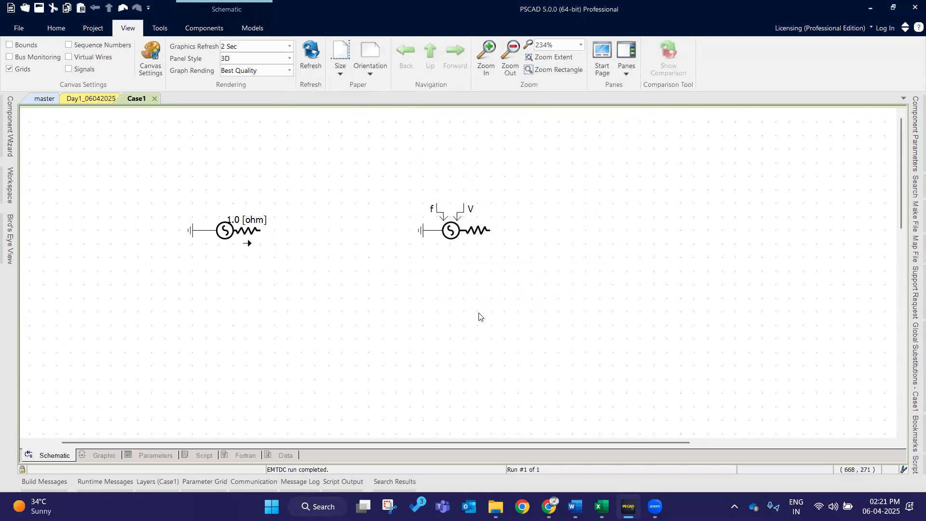
{"action": "double_click", "coordinate": [457, 233]}
{"action": "left_click", "coordinate": [380, 134]}
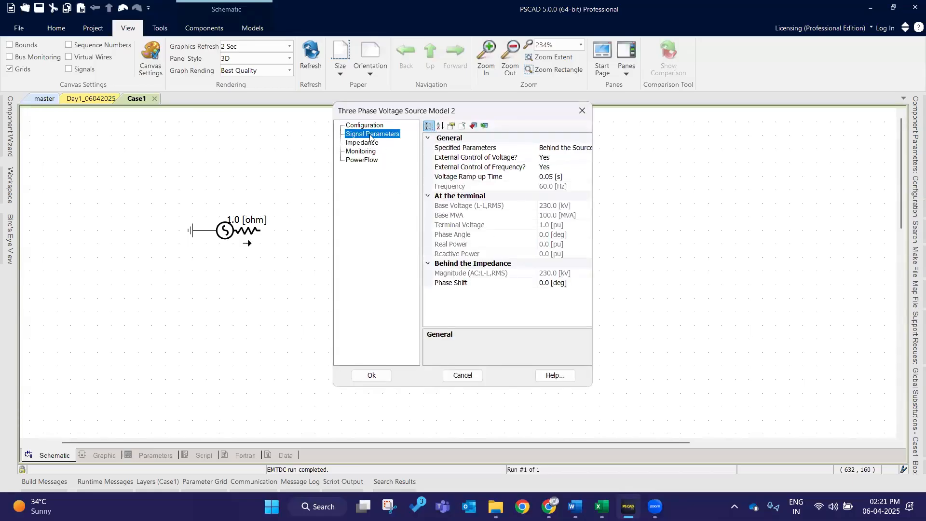
{"action": "key", "text": "Up"}
{"action": "left_click", "coordinate": [575, 159]}
{"action": "left_click", "coordinate": [587, 158]}
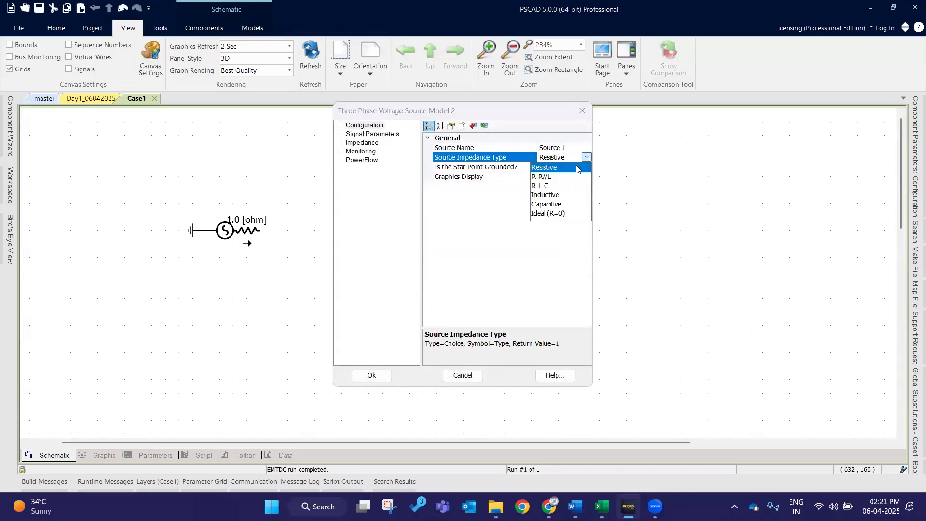
{"action": "left_click", "coordinate": [560, 177]}
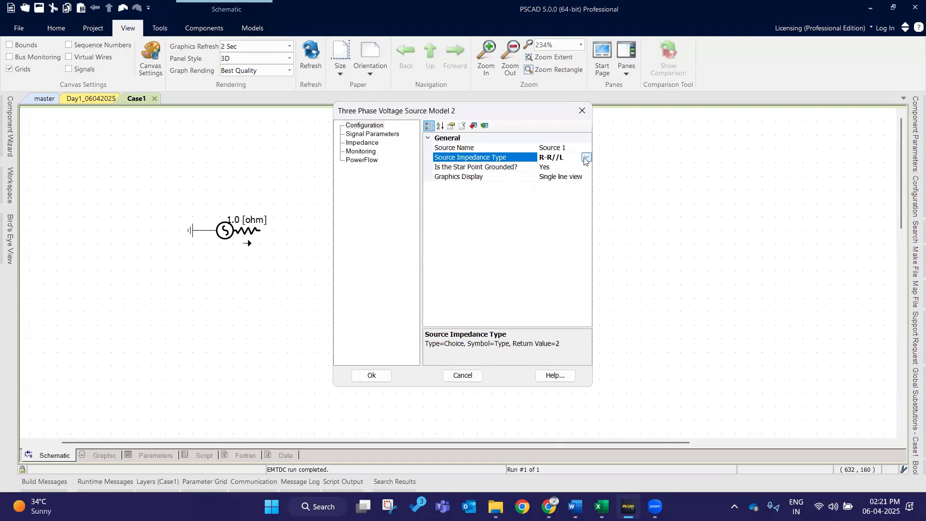
{"action": "left_click", "coordinate": [586, 158]}
{"action": "left_click", "coordinate": [557, 186]}
{"action": "left_click", "coordinate": [372, 376]}
Step: Review the Model 2 source's signal, impedance, monitoring and power flow parameters without changing them
{"action": "left_click", "coordinate": [477, 237]}
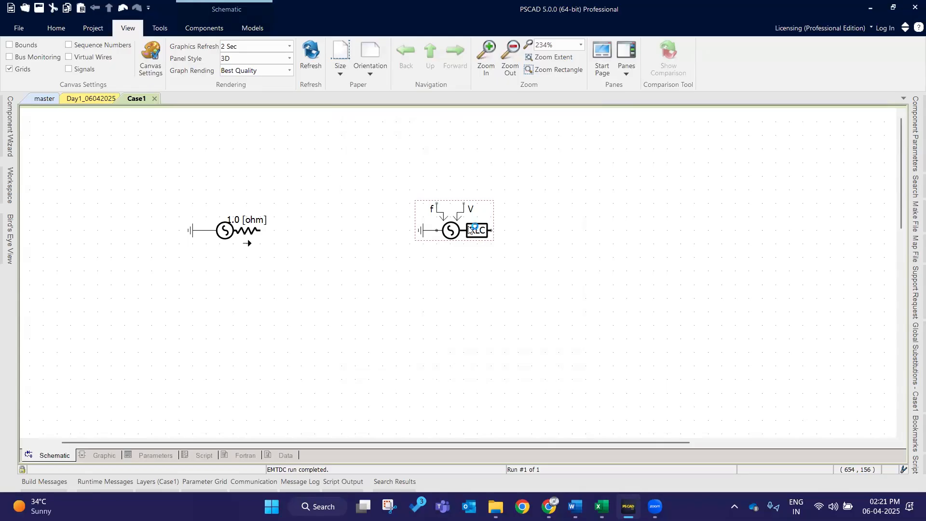
{"action": "double_click", "coordinate": [474, 228]}
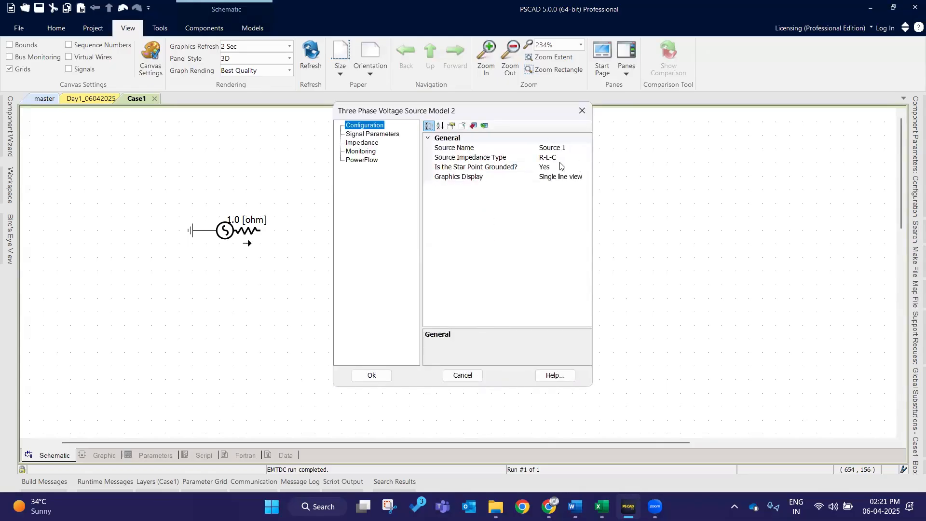
{"action": "left_click", "coordinate": [375, 135]}
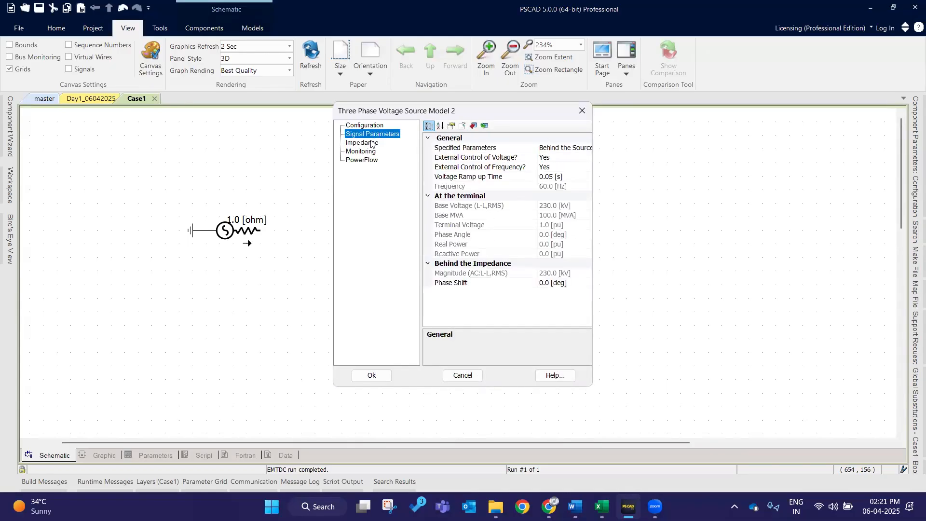
{"action": "left_click", "coordinate": [372, 144]}
{"action": "left_click", "coordinate": [365, 153]}
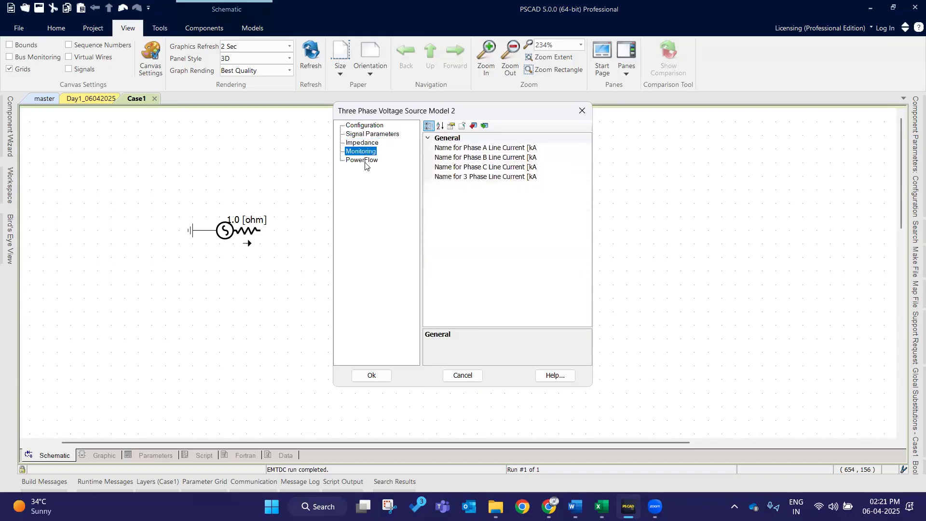
{"action": "left_click", "coordinate": [366, 162]}
{"action": "left_click", "coordinate": [371, 375]}
Step: Move the Model 2 source next to the Model 1 source, and copy Three Phase Voltage Source Model 3 from the master Sources page
{"action": "left_click_drag", "start_coordinate": [380, 147], "coordinate": [515, 260]}
{"action": "left_click_drag", "start_coordinate": [433, 209], "coordinate": [324, 222]}
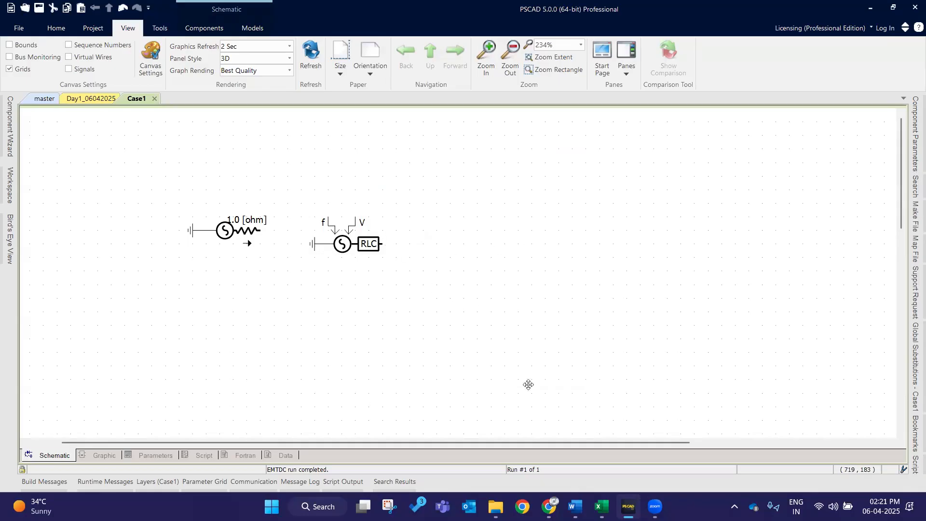
{"action": "left_click", "coordinate": [39, 99]}
{"action": "left_click", "coordinate": [149, 301]}
{"action": "right_click", "coordinate": [149, 300]}
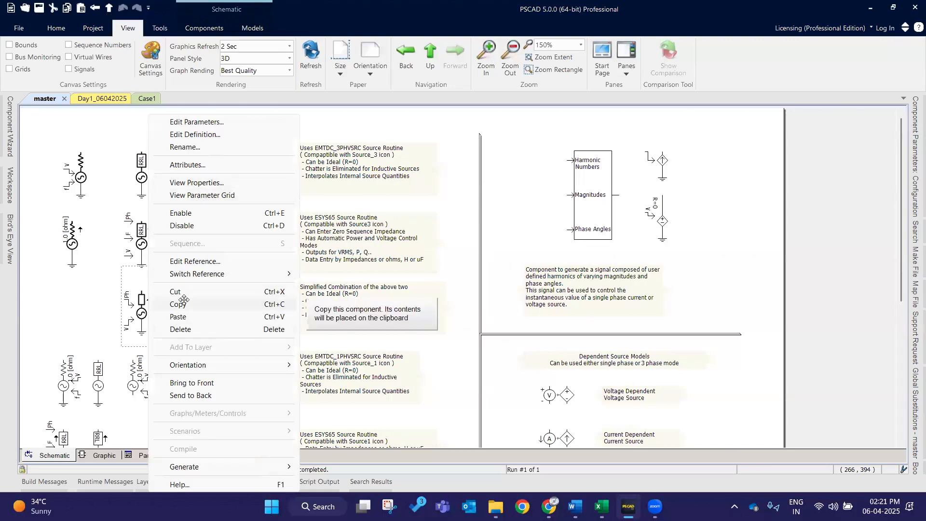
{"action": "left_click", "coordinate": [184, 301]}
{"action": "left_click", "coordinate": [147, 99]}
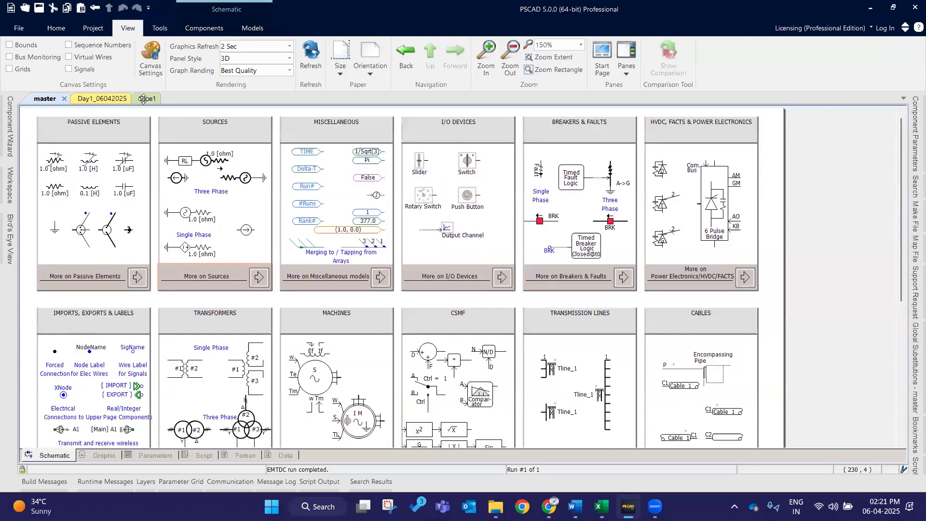
Step: Paste the Model 3 source into Case1, rotated horizontally beside the other sources, and realign the Model 2 source with Model 1
{"action": "right_click", "coordinate": [493, 170]}
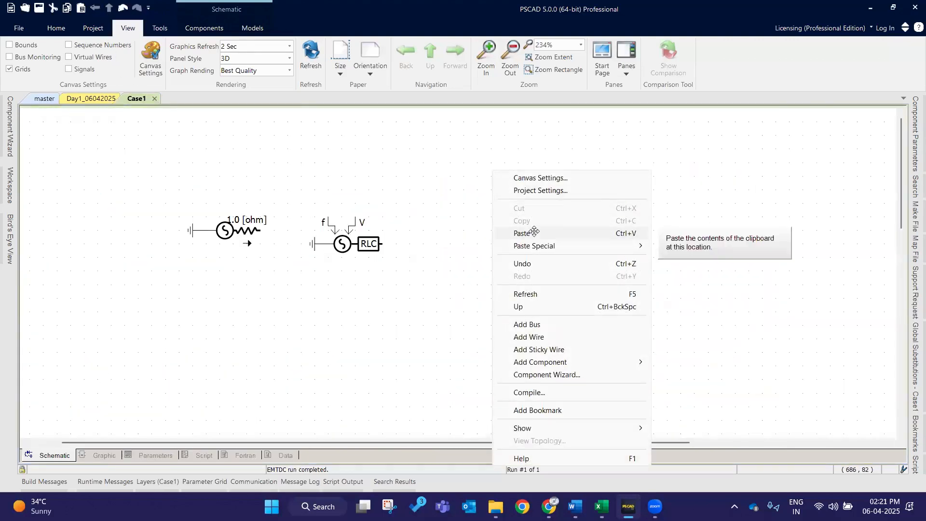
{"action": "left_click", "coordinate": [534, 232]}
{"action": "left_click", "coordinate": [464, 162]}
{"action": "key", "text": "r"}
{"action": "left_click_drag", "start_coordinate": [471, 187], "coordinate": [545, 232]}
{"action": "left_click_drag", "start_coordinate": [537, 296], "coordinate": [541, 293]}
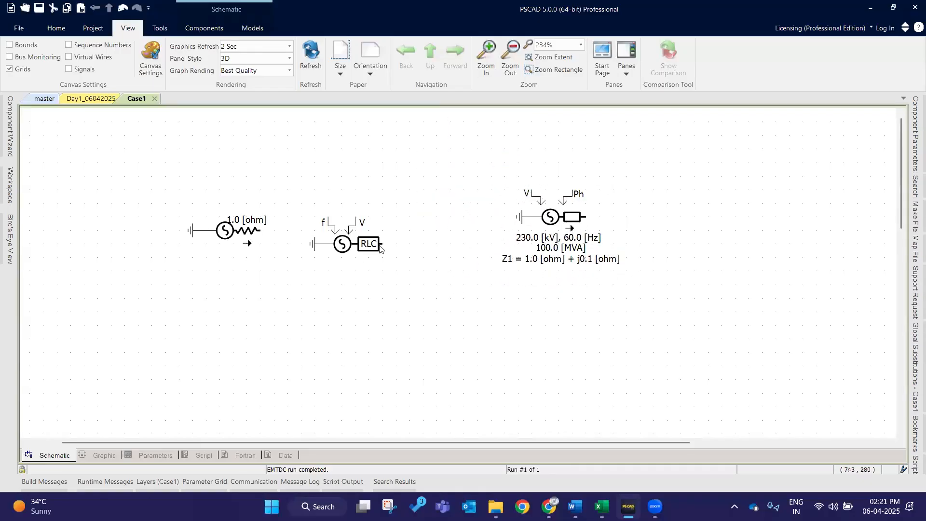
{"action": "left_click_drag", "start_coordinate": [350, 250], "coordinate": [364, 236]}
Step: Examine the Model 3 source's positive sequence resistance and reactance, its zero sequence impedance page and its general configuration
{"action": "left_click", "coordinate": [543, 226]}
{"action": "double_click", "coordinate": [543, 226]}
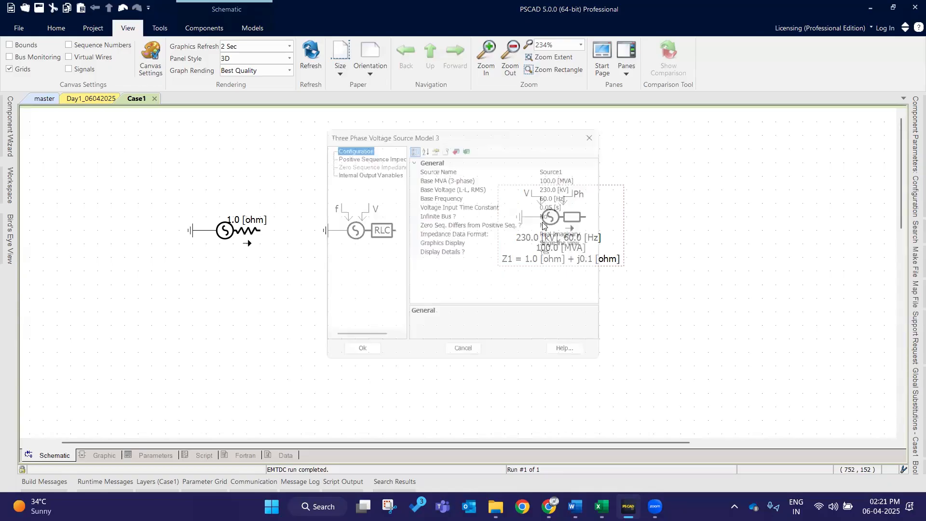
{"action": "left_click", "coordinate": [374, 152]}
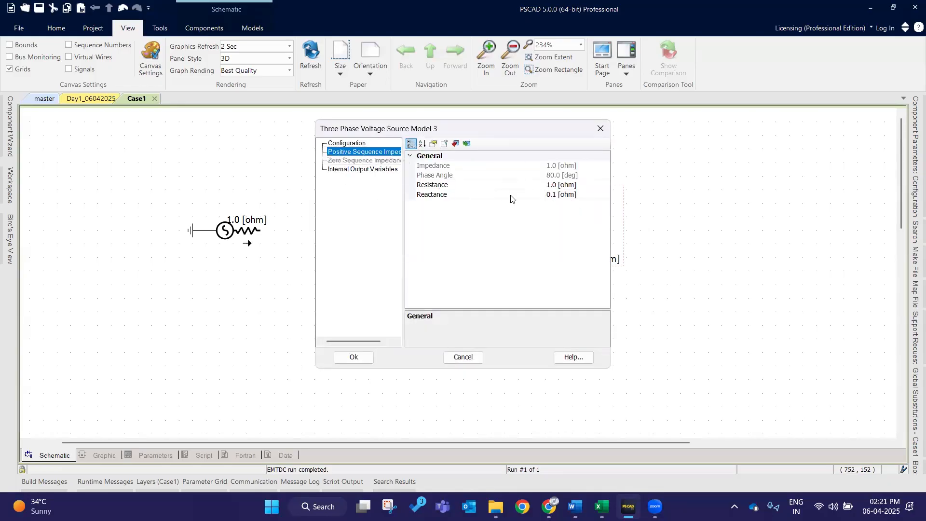
{"action": "left_click", "coordinate": [461, 184]}
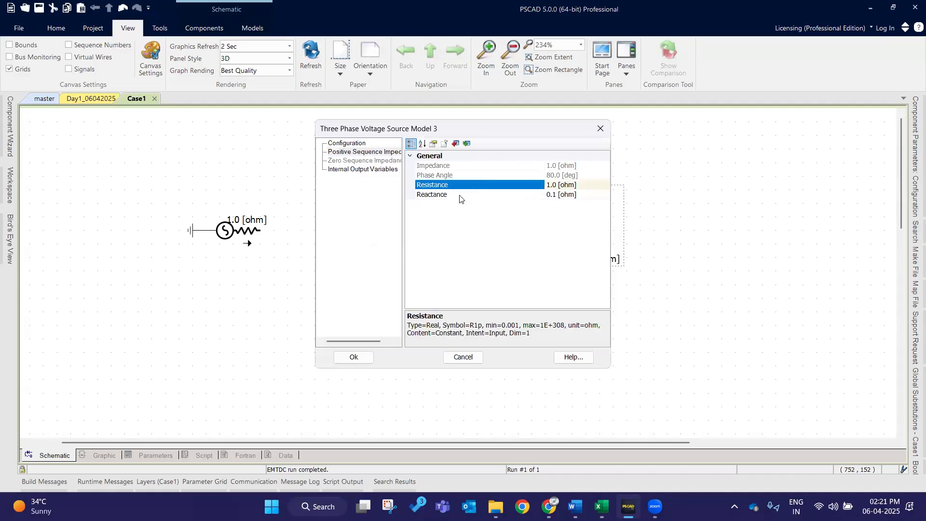
{"action": "left_click", "coordinate": [460, 195]}
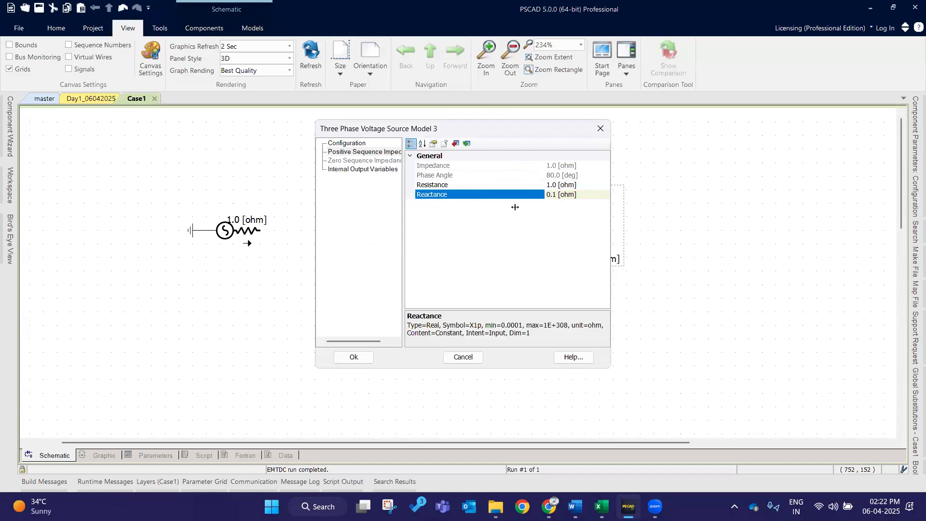
{"action": "left_click", "coordinate": [366, 153]}
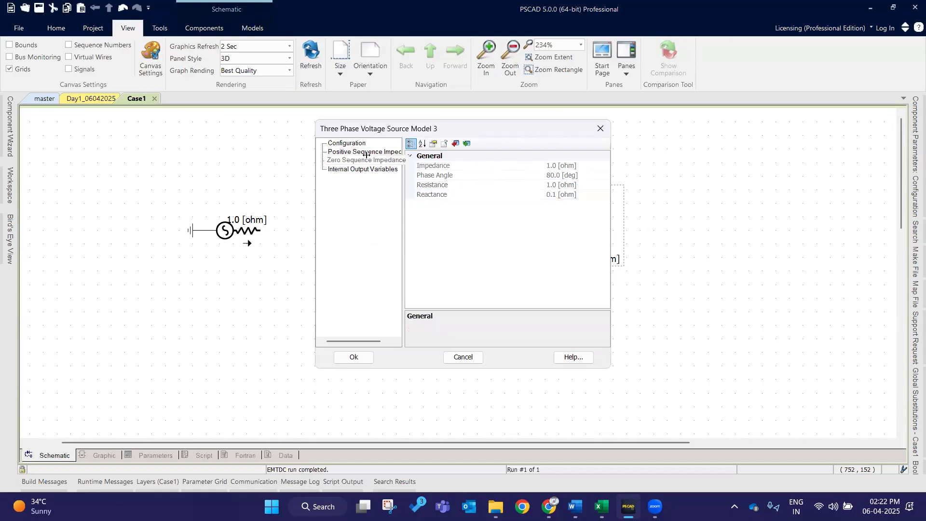
{"action": "left_click", "coordinate": [345, 140]}
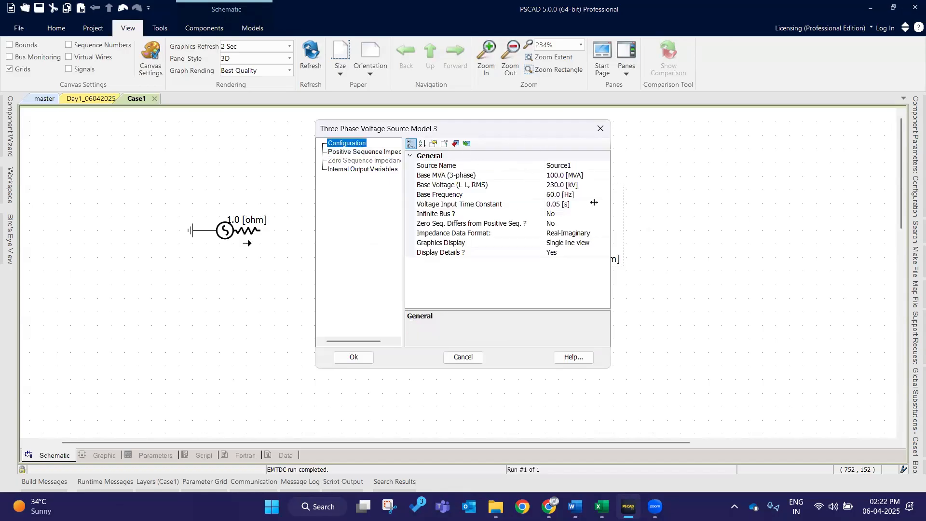
Step: Set the Model 3 source's zero sequence to differ from the positive sequence and view its zero sequence impedance parameters
{"action": "double_click", "coordinate": [571, 221]}
{"action": "left_click", "coordinate": [375, 162]}
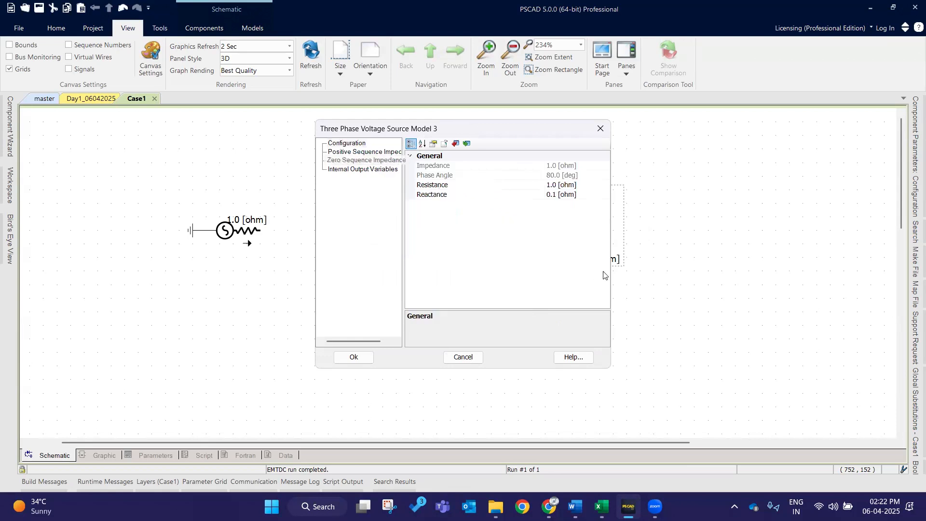
{"action": "left_click", "coordinate": [354, 357]}
{"action": "left_click_drag", "start_coordinate": [452, 138], "coordinate": [685, 343]}
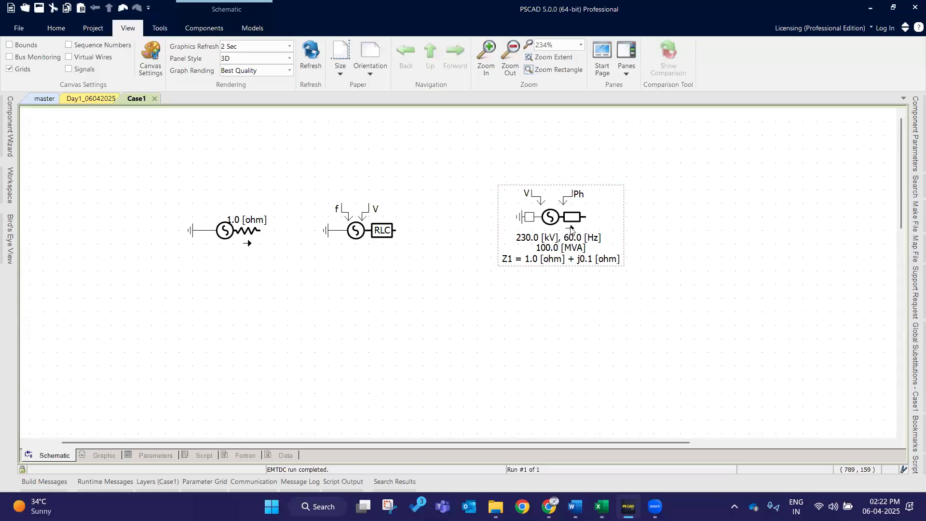
{"action": "mouse_move", "coordinate": [568, 233]}
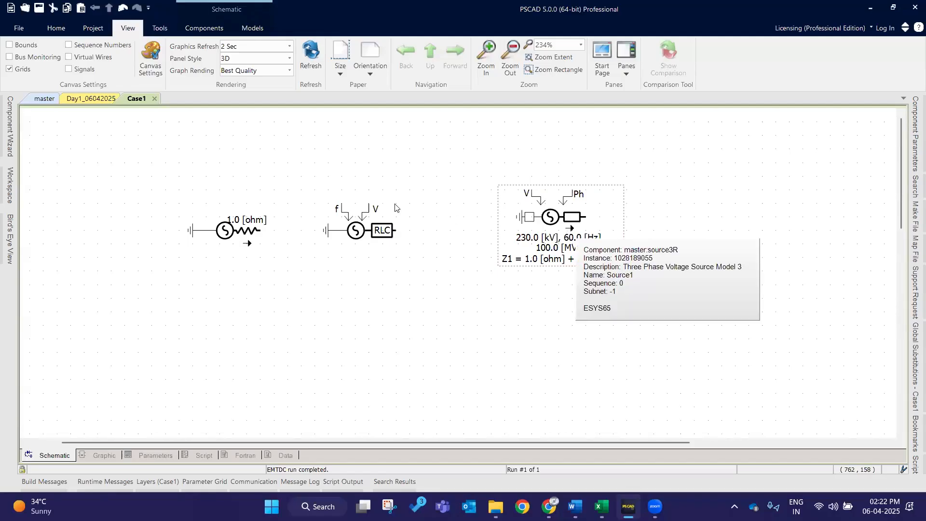
Step: Delete the Model 1 and Model 2 sources with their grounds from Case1, and move the Model 3 source into their place
{"action": "left_click_drag", "start_coordinate": [127, 171], "coordinate": [410, 299]}
{"action": "key", "text": "Delete"}
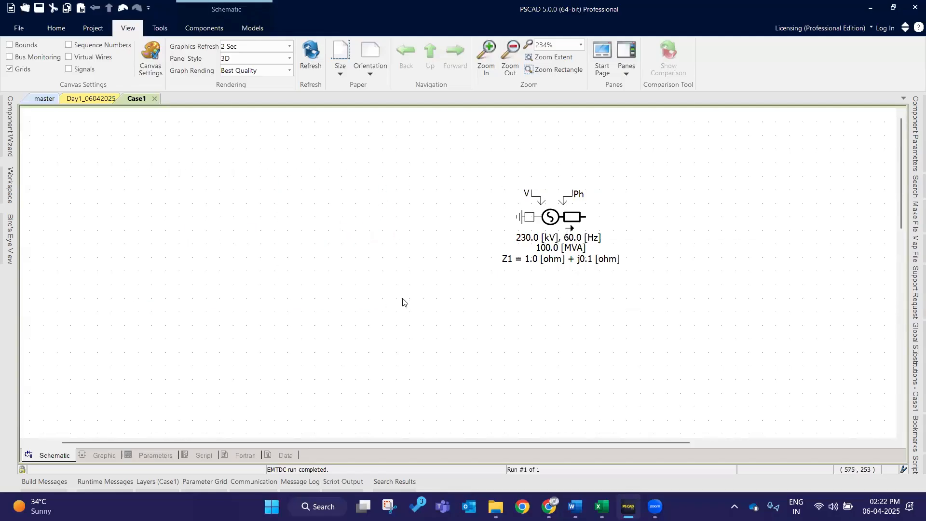
{"action": "left_click_drag", "start_coordinate": [464, 150], "coordinate": [761, 388]}
{"action": "left_click_drag", "start_coordinate": [322, 263], "coordinate": [155, 263]}
{"action": "left_click", "coordinate": [345, 295]}
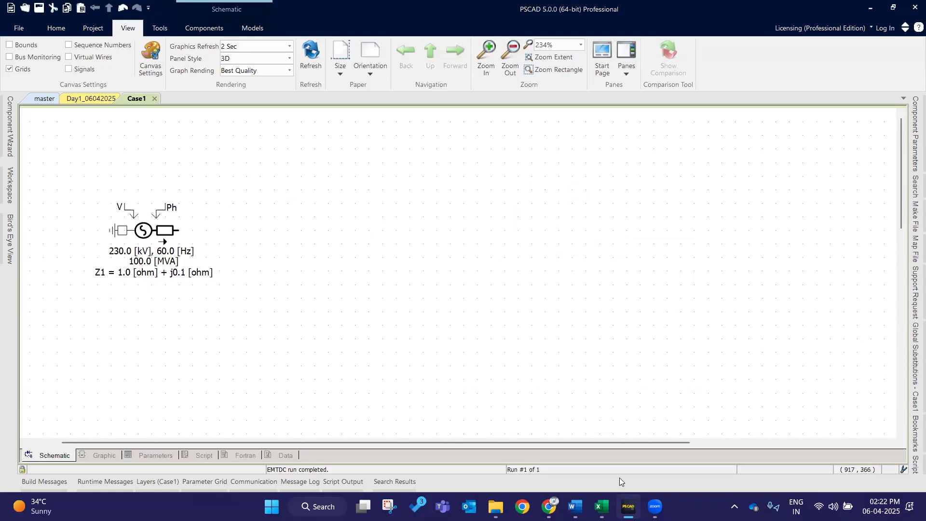
Step: Switch to the Calculation Sheet workbook in Excel and examine the comparison table of the three voltage source models
{"action": "mouse_move", "coordinate": [602, 506]}
{"action": "left_click", "coordinate": [606, 447]}
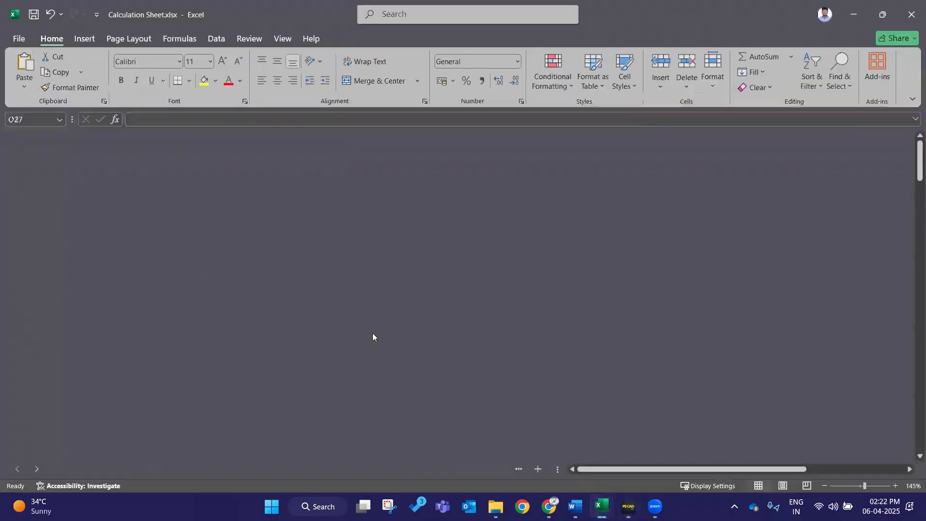
{"action": "scroll", "coordinate": [81, 229], "scroll_direction": "down", "scroll_amount": 2}
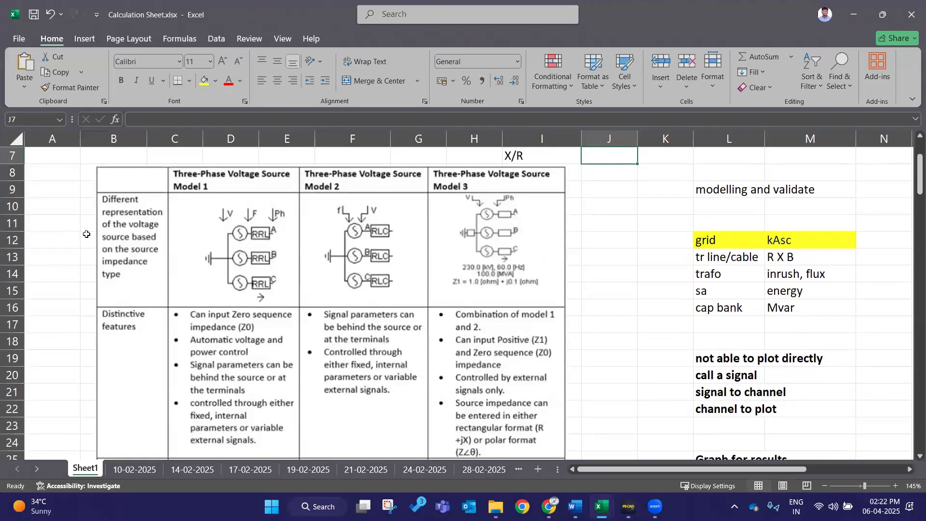
Step: Switch to PSCAD and set the Model 3 source's graphics display to 3 phase view
{"action": "key", "text": "alt+Tab"}
{"action": "double_click", "coordinate": [159, 250]}
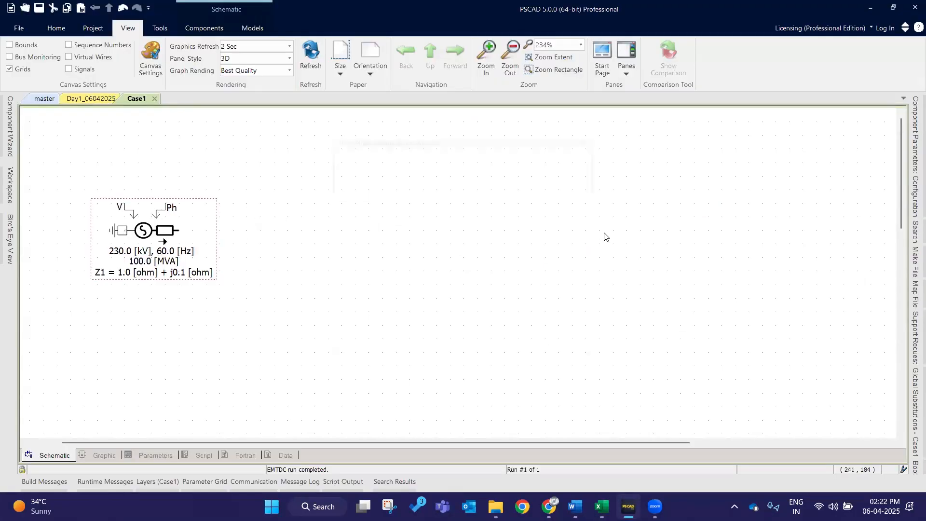
{"action": "left_click", "coordinate": [603, 245]}
{"action": "left_click", "coordinate": [605, 243]}
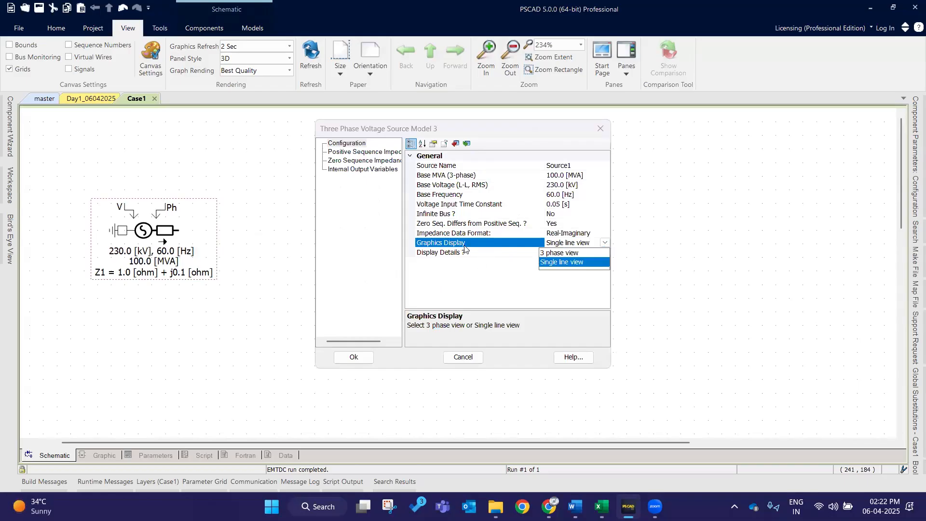
{"action": "left_click", "coordinate": [553, 253]}
{"action": "left_click", "coordinate": [356, 356]}
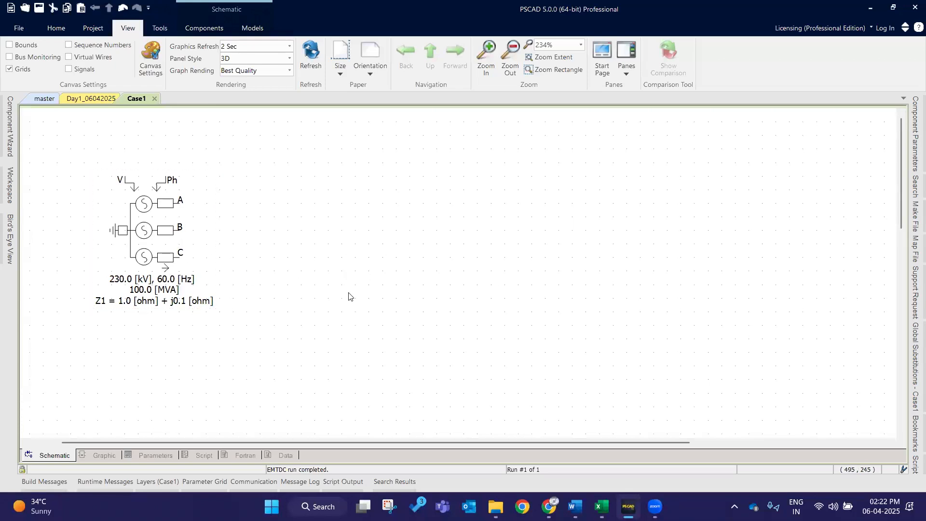
Step: Set the Model 3 source's graphics display back to single line view
{"action": "right_click", "coordinate": [183, 260]}
{"action": "left_click", "coordinate": [207, 122]}
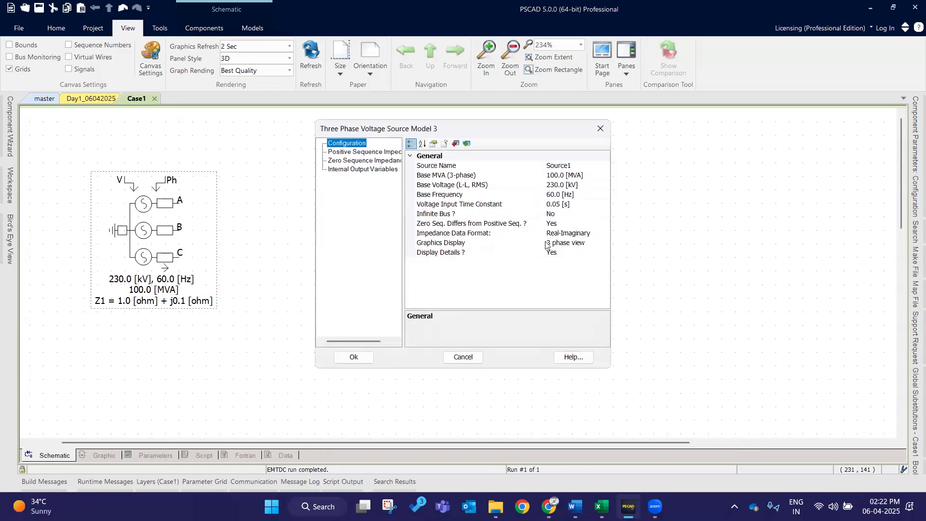
{"action": "double_click", "coordinate": [597, 243]}
{"action": "left_click", "coordinate": [354, 357]}
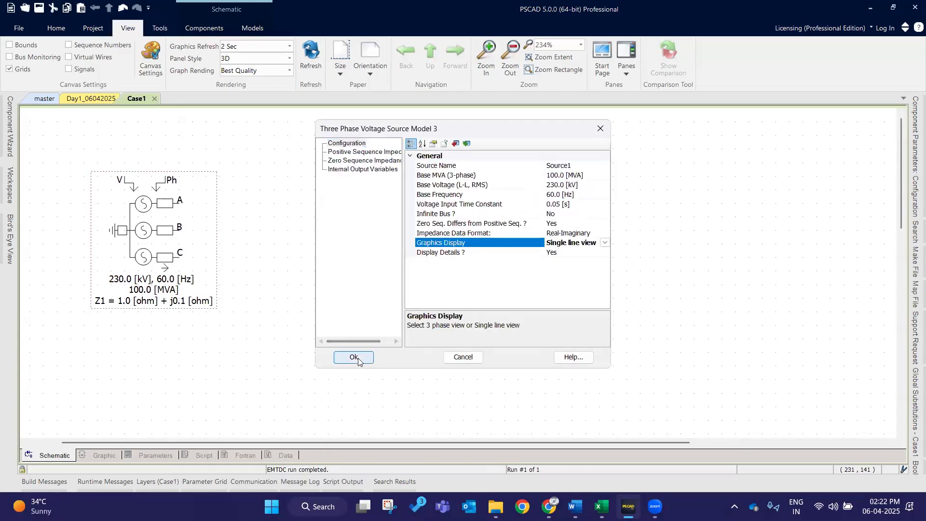
{"action": "left_click", "coordinate": [665, 285]}
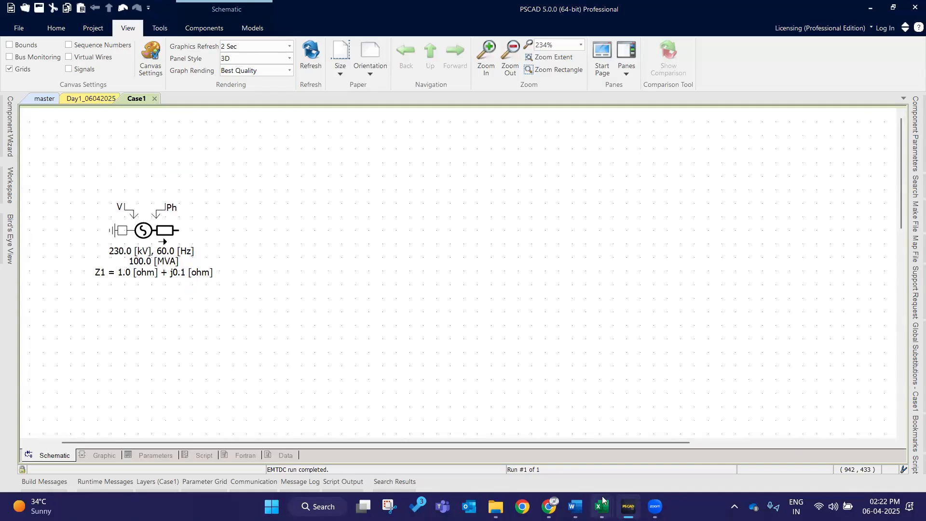
Step: Switch to the Calculation Sheet workbook and examine the source models' distinctive features, impedance types and available external controls in the comparison table
{"action": "mouse_move", "coordinate": [602, 502]}
{"action": "left_click", "coordinate": [598, 434]}
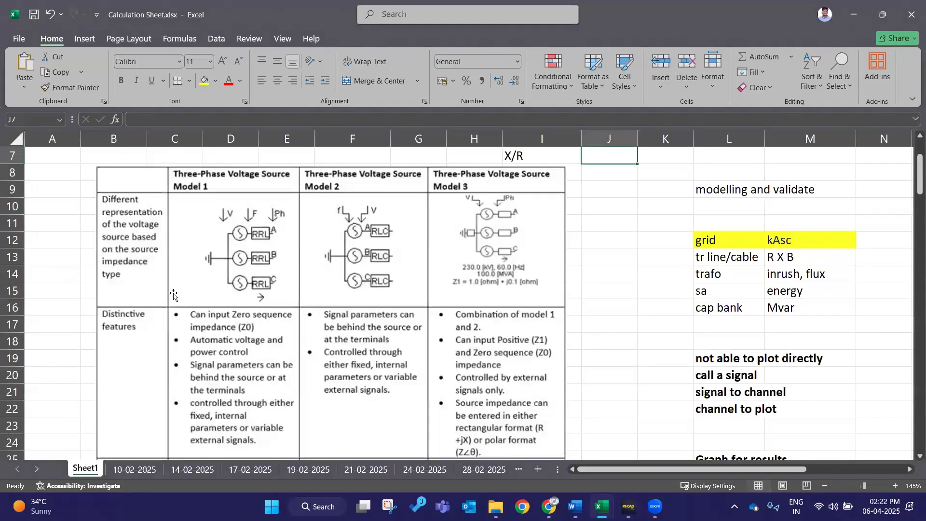
{"action": "left_click", "coordinate": [380, 249]}
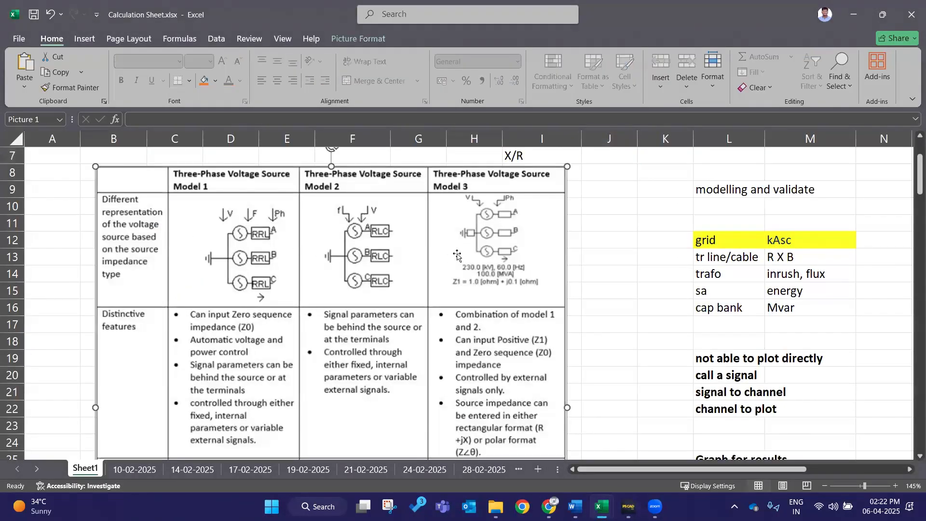
{"action": "scroll", "coordinate": [227, 268], "scroll_direction": "down", "scroll_amount": 2}
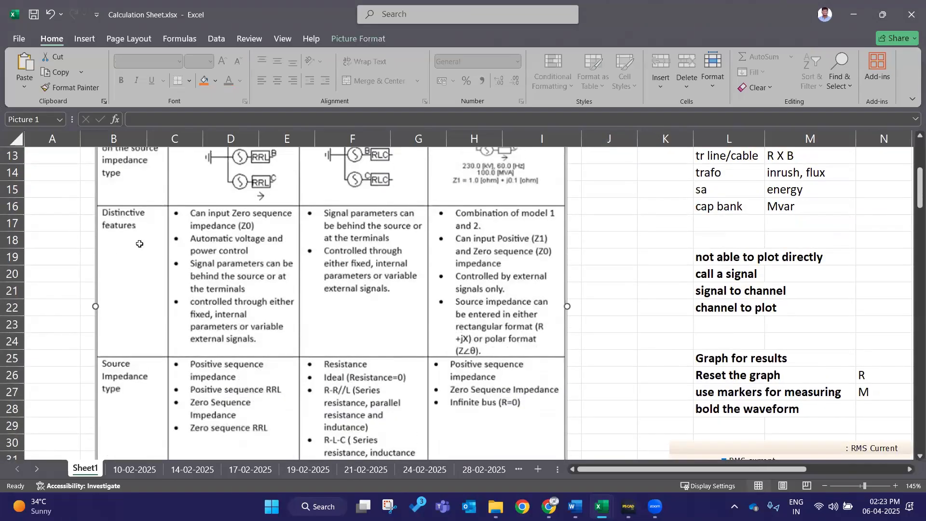
{"action": "scroll", "coordinate": [139, 243], "scroll_direction": "up", "scroll_amount": 4}
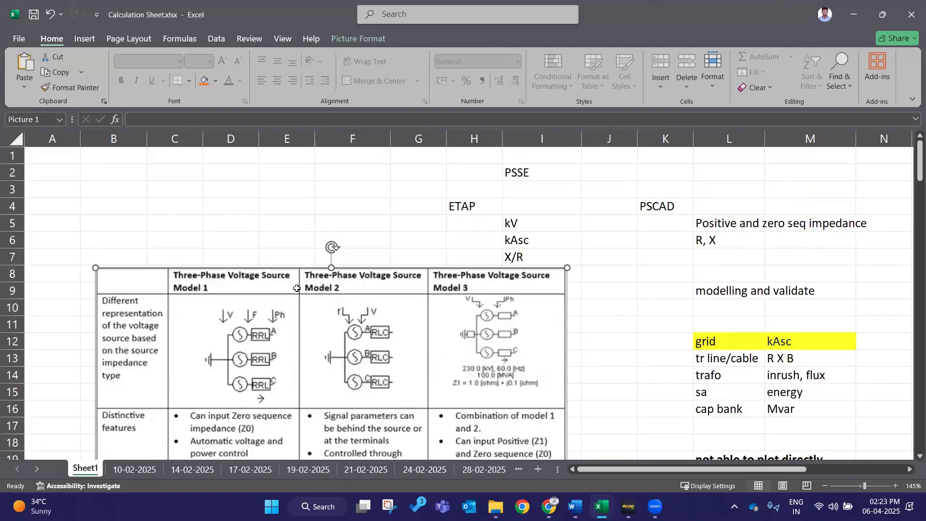
{"action": "scroll", "coordinate": [297, 288], "scroll_direction": "down", "scroll_amount": 3}
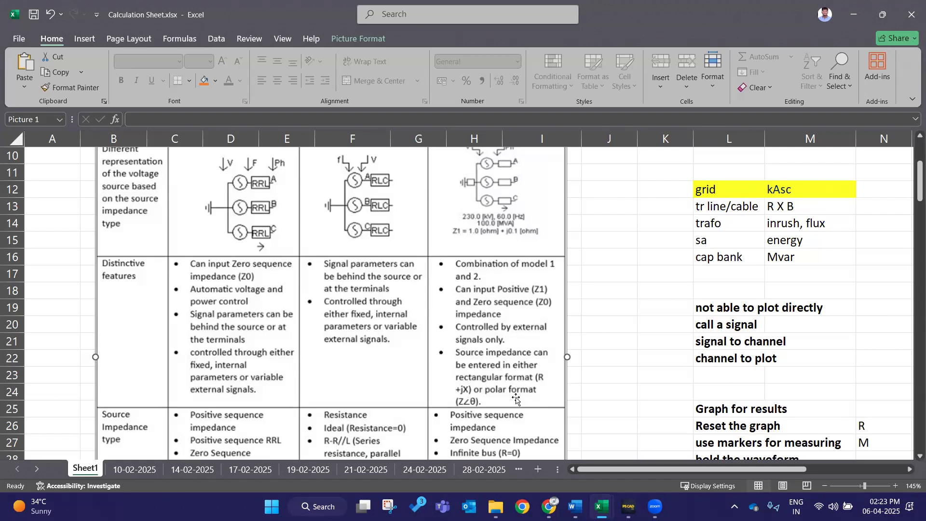
{"action": "scroll", "coordinate": [502, 386], "scroll_direction": "down", "scroll_amount": 1}
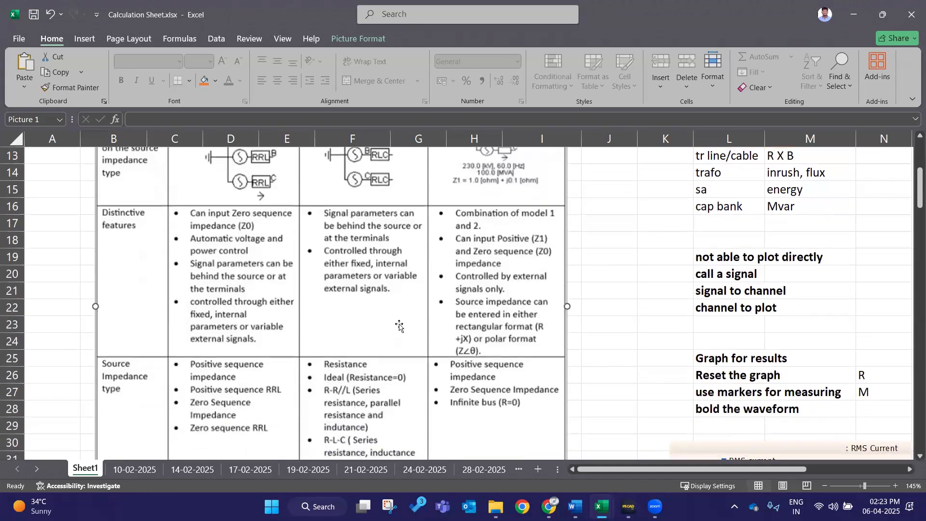
{"action": "scroll", "coordinate": [506, 304], "scroll_direction": "down", "scroll_amount": 3}
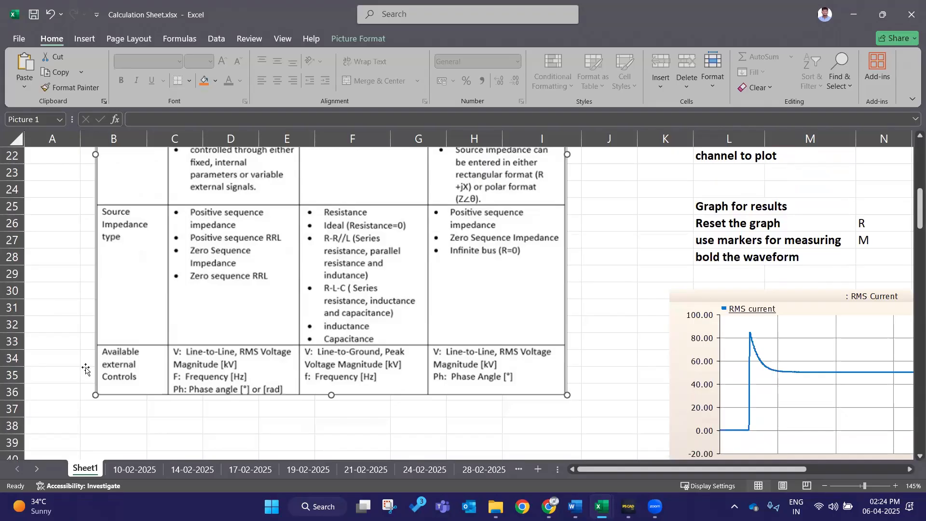
{"action": "left_click", "coordinate": [215, 436]}
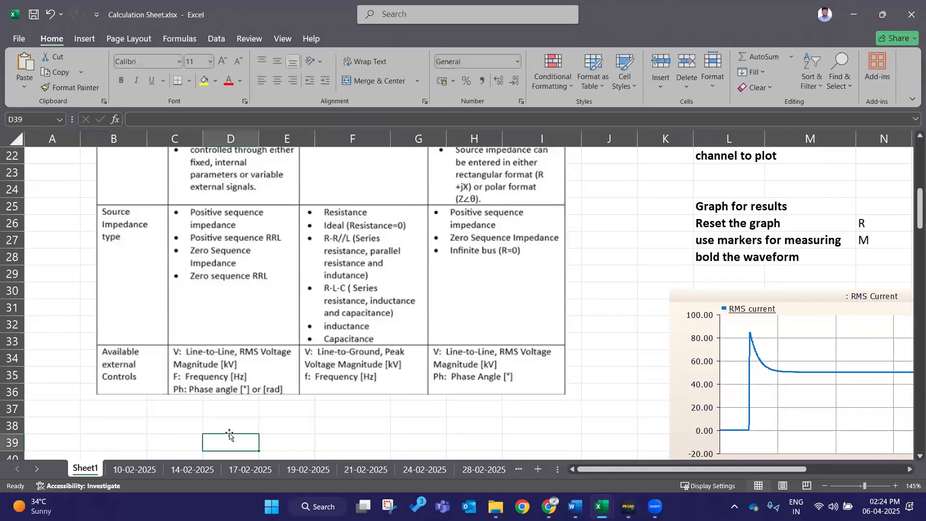
{"action": "left_click", "coordinate": [207, 354]}
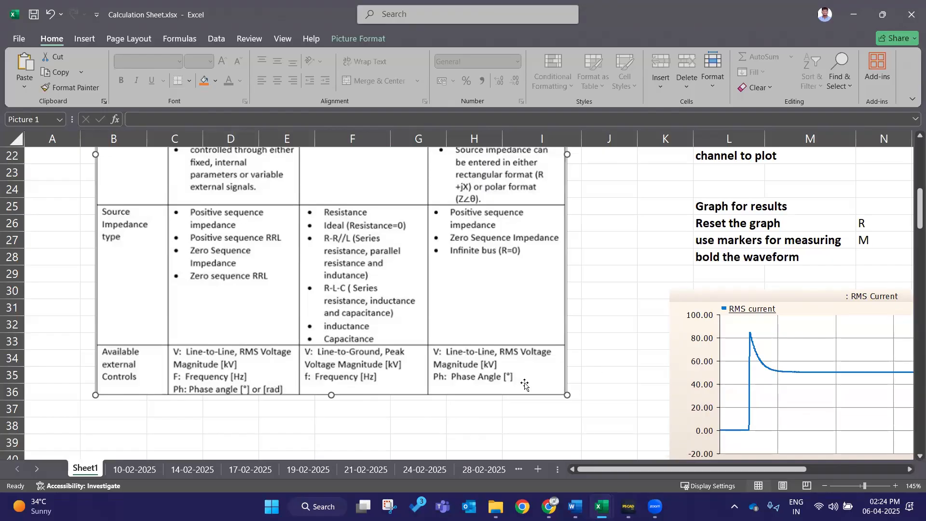
{"action": "scroll", "coordinate": [526, 381], "scroll_direction": "up", "scroll_amount": 4}
{"action": "scroll", "coordinate": [404, 316], "scroll_direction": "up", "scroll_amount": 2}
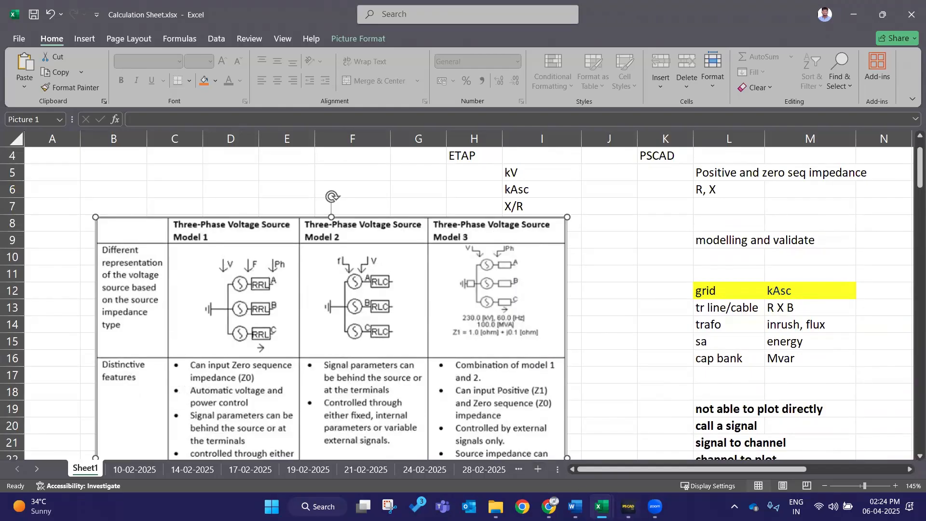
Step: Switch to the Book1 workbook, paste the source comparison table picture into Sheet1 and position it below the PSCAD modelling and validation notes
{"action": "mouse_move", "coordinate": [601, 507]}
{"action": "left_click", "coordinate": [463, 453]}
{"action": "key", "text": "super+Up"}
{"action": "left_click", "coordinate": [270, 388]}
{"action": "left_click", "coordinate": [141, 375]}
{"action": "key", "text": "ctrl+v"}
{"action": "scroll", "coordinate": [455, 331], "scroll_direction": "down", "scroll_amount": 7}
{"action": "left_click_drag", "start_coordinate": [408, 338], "coordinate": [442, 449]}
{"action": "scroll", "coordinate": [357, 344], "scroll_direction": "up", "scroll_amount": 5}
{"action": "left_click_drag", "start_coordinate": [356, 423], "coordinate": [302, 309]}
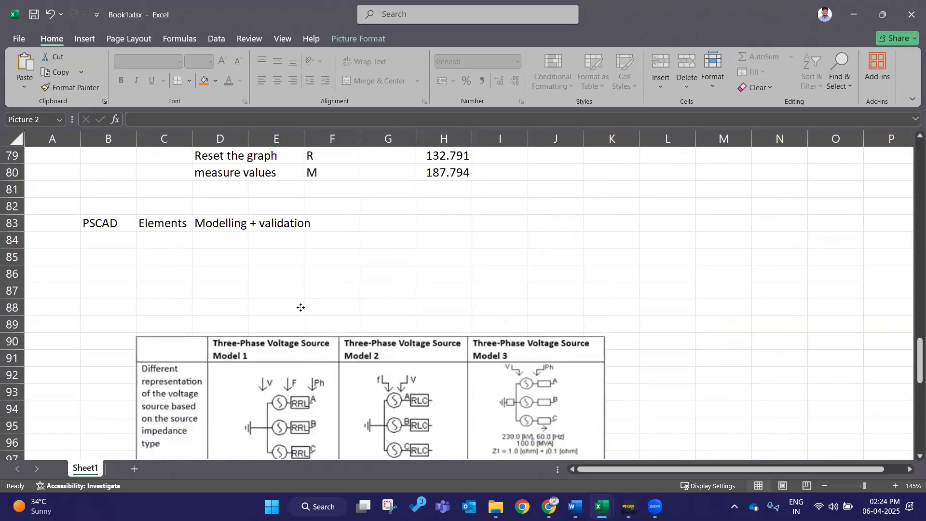
Step: Add a new worksheet to Book1 and name it Source
{"action": "left_click", "coordinate": [134, 475]}
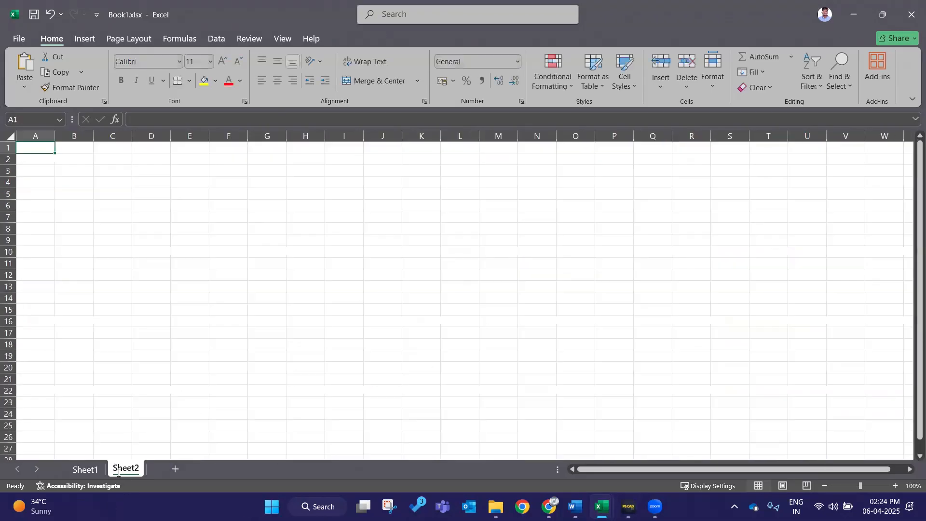
{"action": "double_click", "coordinate": [118, 471]}
{"action": "type", "text": "Source"}
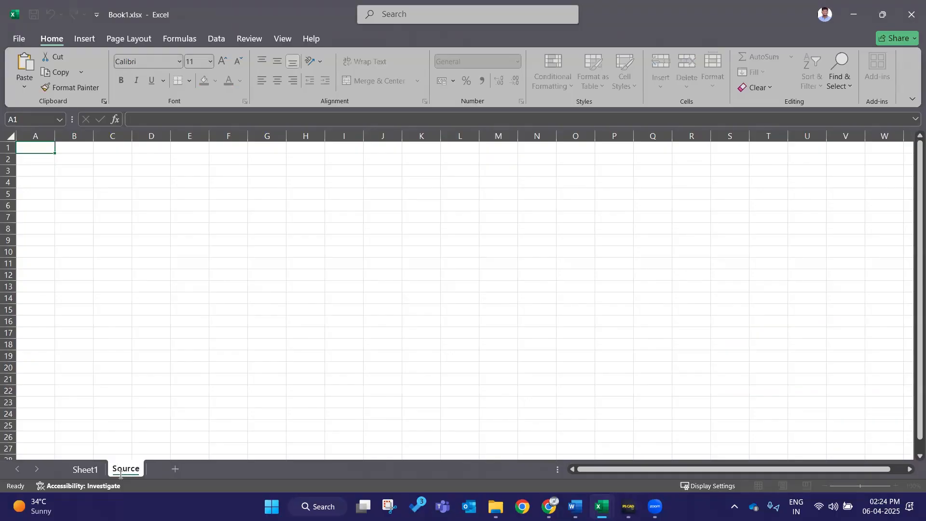
{"action": "left_click", "coordinate": [151, 298]}
Step: Move the comparison table picture from Sheet1 to the upper rows of the Source sheet, starting around column B, and save the workbook
{"action": "left_click", "coordinate": [85, 469]}
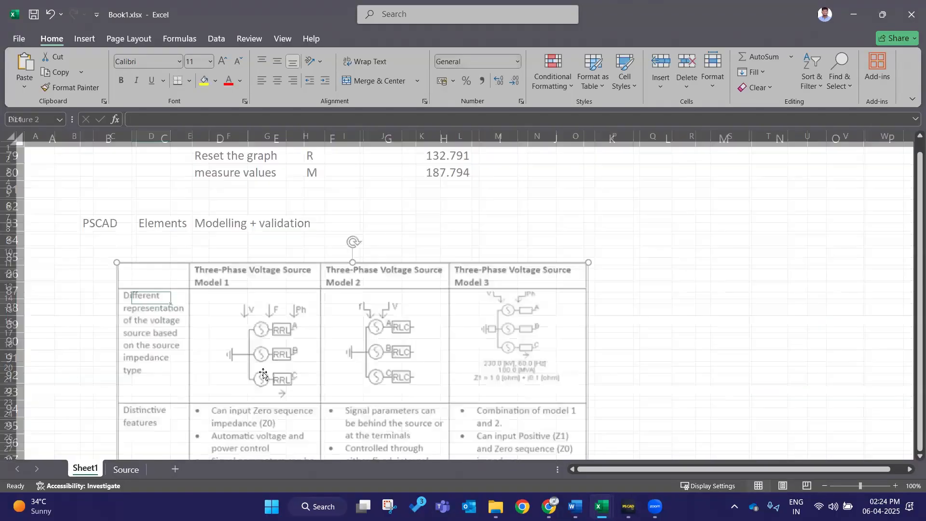
{"action": "key", "text": "ctrl+x"}
{"action": "left_click", "coordinate": [107, 475]}
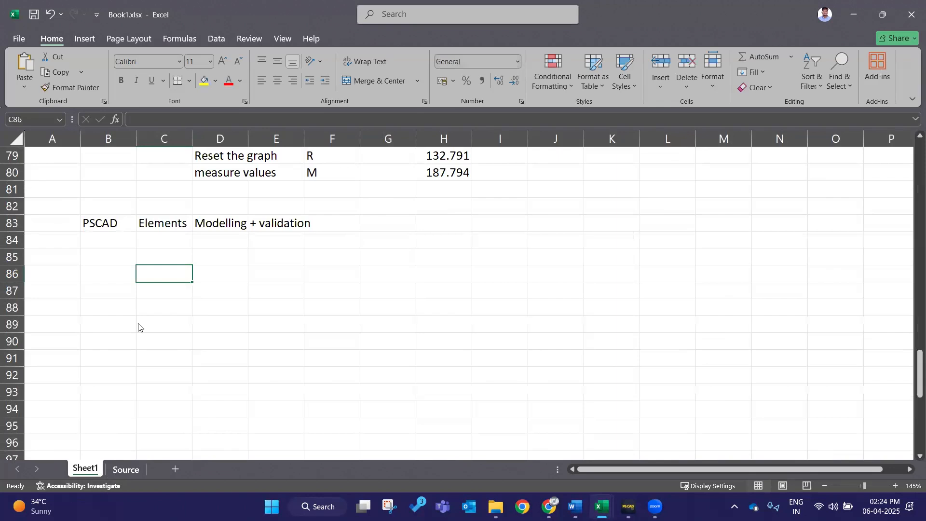
{"action": "left_click", "coordinate": [111, 240]}
{"action": "key", "text": "ctrl+v"}
{"action": "left_click_drag", "start_coordinate": [213, 228], "coordinate": [220, 216]}
{"action": "left_click", "coordinate": [533, 320]}
{"action": "scroll", "coordinate": [416, 314], "scroll_direction": "down", "scroll_amount": 5}
{"action": "left_click", "coordinate": [45, 345]}
{"action": "left_click", "coordinate": [74, 340]}
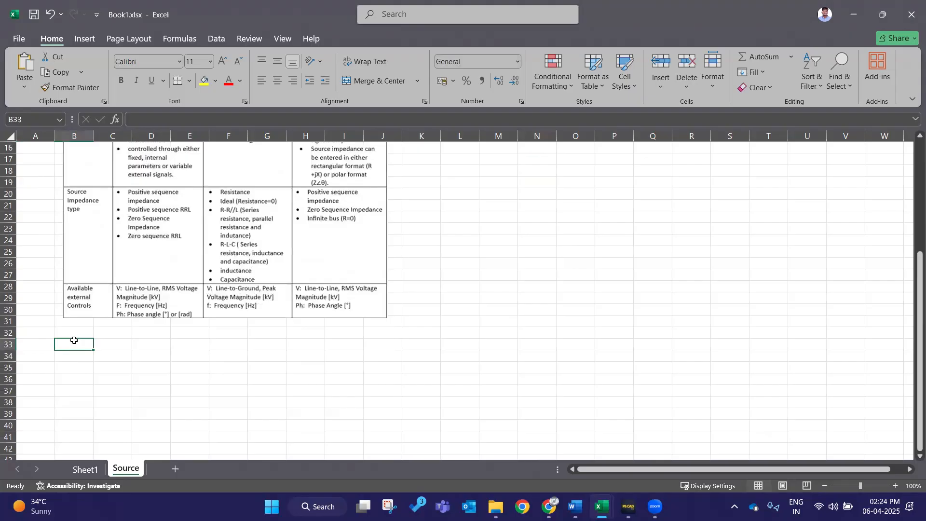
{"action": "left_click", "coordinate": [33, 15]}
Step: Switch to the Calculation Sheet workbook, look through the content beside and below the comparison table, and close the workbook
{"action": "mouse_move", "coordinate": [603, 507]}
{"action": "left_click", "coordinate": [599, 446]}
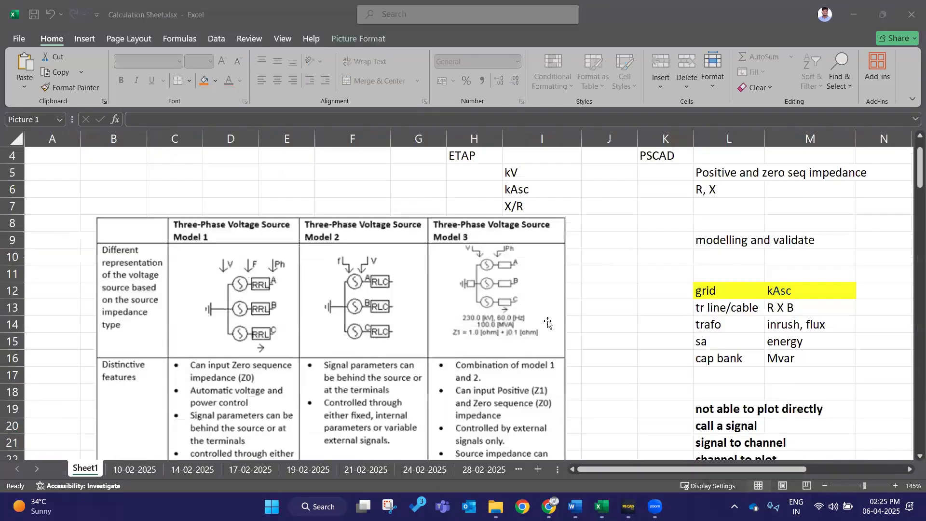
{"action": "scroll", "coordinate": [754, 317], "scroll_direction": "down", "scroll_amount": 7}
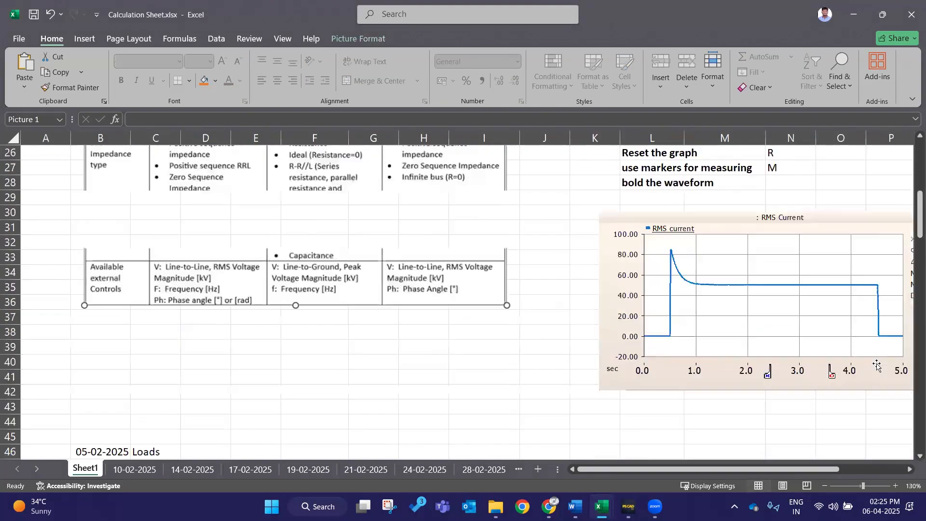
{"action": "scroll", "coordinate": [701, 371], "scroll_direction": "down", "scroll_amount": 1}
{"action": "scroll", "coordinate": [702, 370], "scroll_direction": "down", "scroll_amount": 1}
{"action": "scroll", "coordinate": [701, 370], "scroll_direction": "down", "scroll_amount": 8}
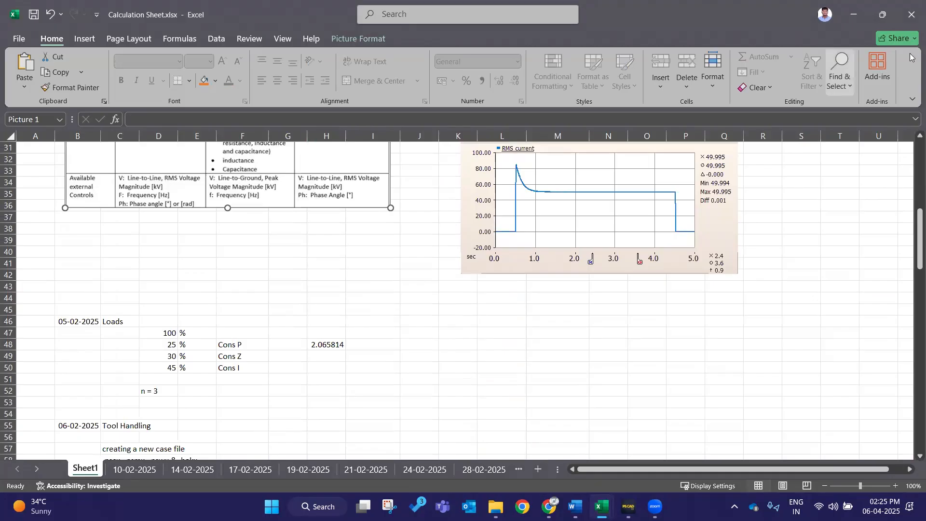
{"action": "left_click", "coordinate": [911, 14]}
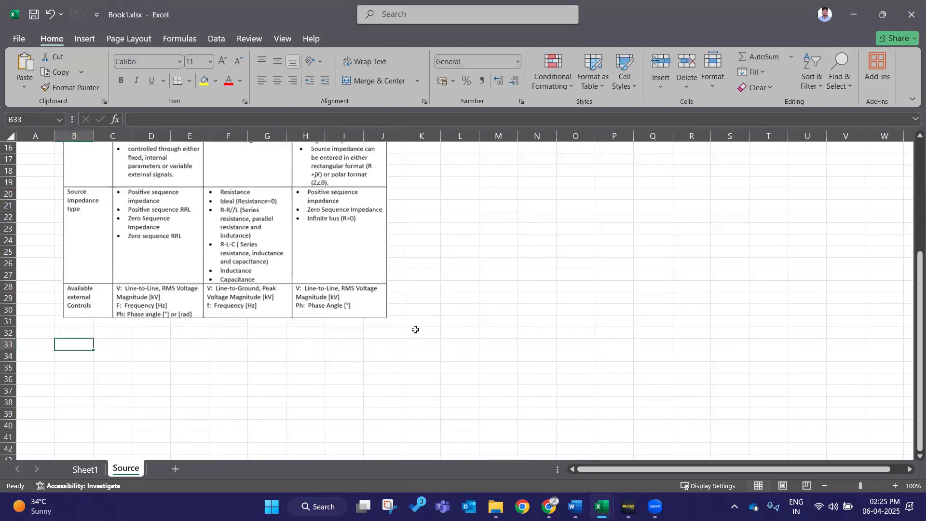
Step: Switch to PSCAD and view the single line Model 3 source in Case1
{"action": "left_click", "coordinate": [415, 332]}
{"action": "left_click", "coordinate": [72, 344]}
{"action": "left_click", "coordinate": [305, 414]}
{"action": "left_click", "coordinate": [628, 507]}
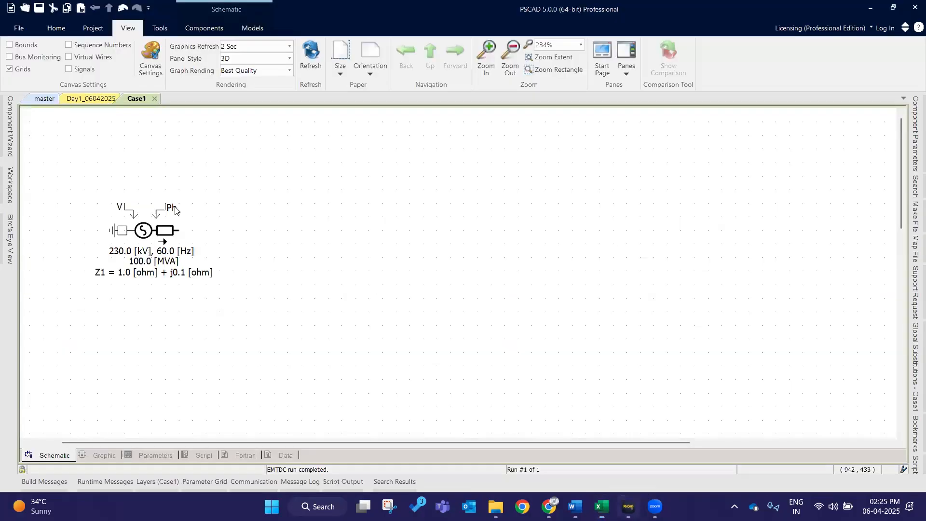
{"action": "left_click_drag", "start_coordinate": [66, 171], "coordinate": [211, 309]}
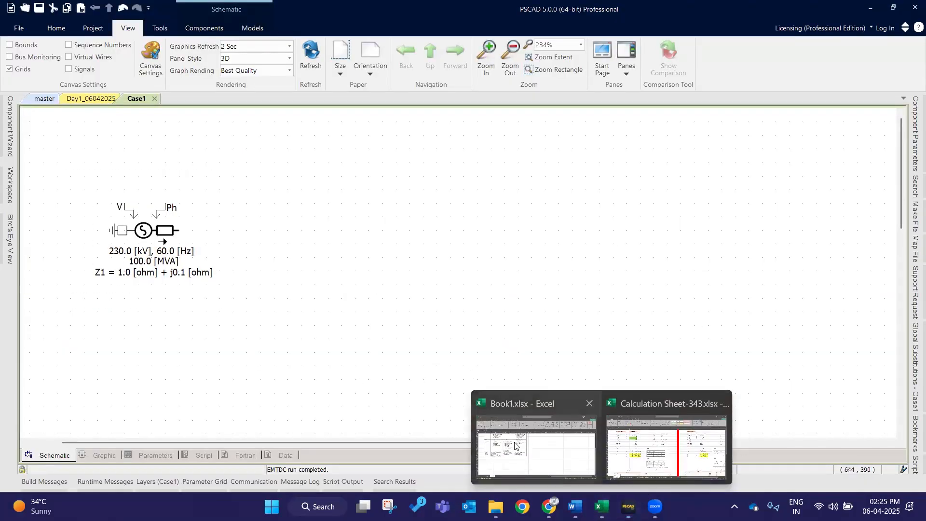
Step: Switch back to Book1 and enter the heading GRID DATA in cell L2 of the Source sheet, beside the comparison table
{"action": "left_click", "coordinate": [516, 446]}
{"action": "left_click", "coordinate": [87, 365]}
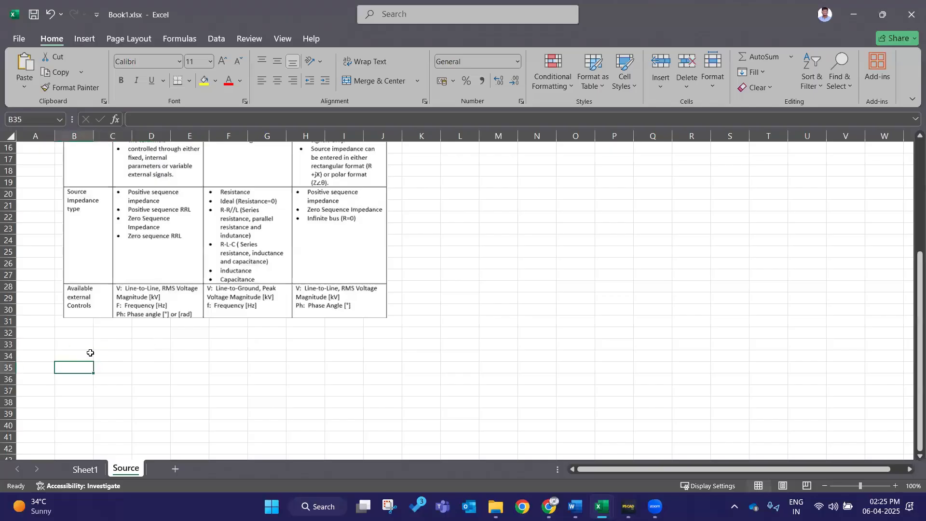
{"action": "key", "text": "ctrl+Up"}
{"action": "scroll", "coordinate": [195, 319], "scroll_direction": "down", "scroll_amount": 9}
{"action": "scroll", "coordinate": [195, 319], "scroll_direction": "up", "scroll_amount": 9}
{"action": "left_click", "coordinate": [466, 170]}
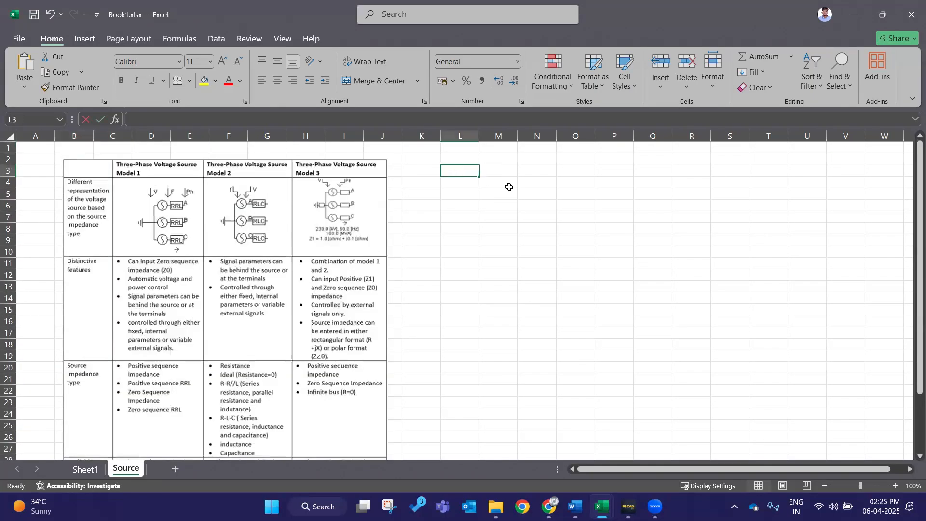
{"action": "left_click", "coordinate": [485, 181]}
{"action": "left_click", "coordinate": [449, 160]}
{"action": "type", "text": "GR"}
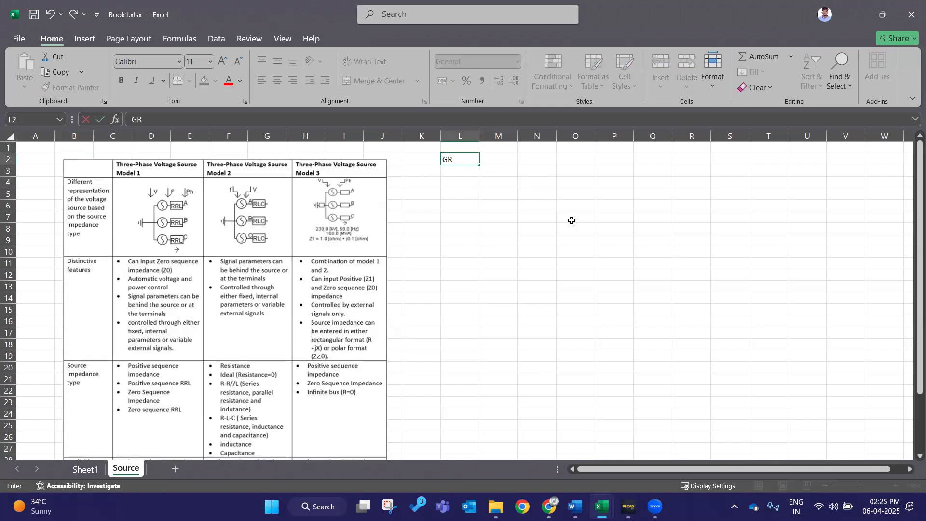
{"action": "type", "text": "ID DATA"}
{"action": "key", "text": "Return"}
{"action": "key", "text": "Return"}
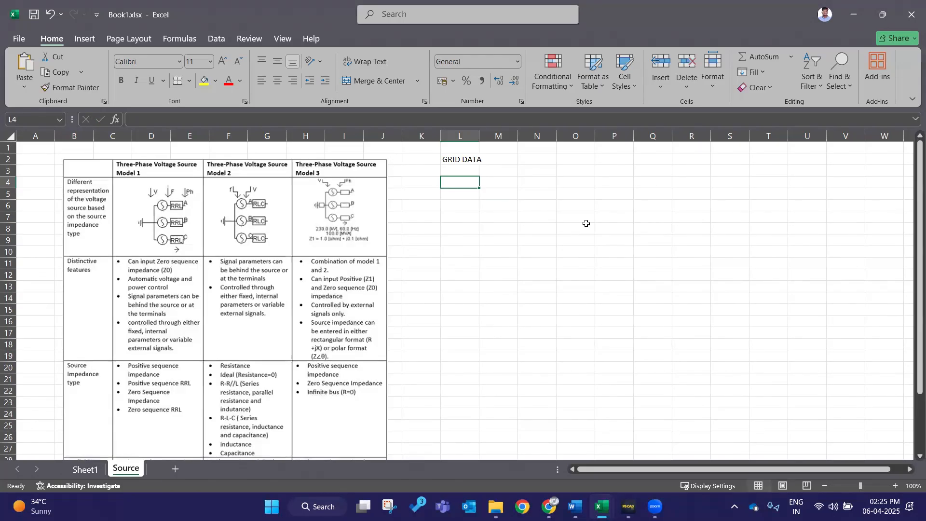
Step: Enter the grid data labels Voltage (L-L) in cell L4 and freq in cell L6
{"action": "type", "text": "V"}
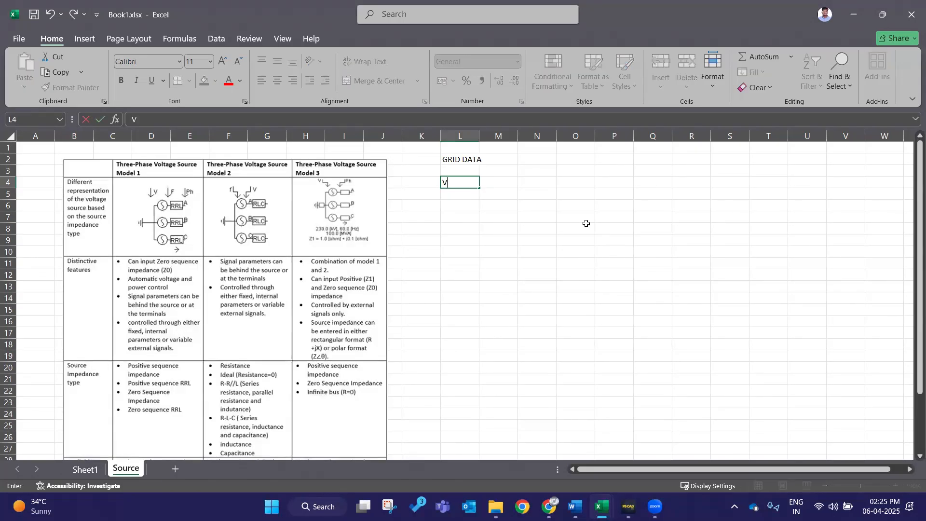
{"action": "type", "text": "oltage (L-L)"}
{"action": "key", "text": "Return"}
{"action": "key", "text": "Return"}
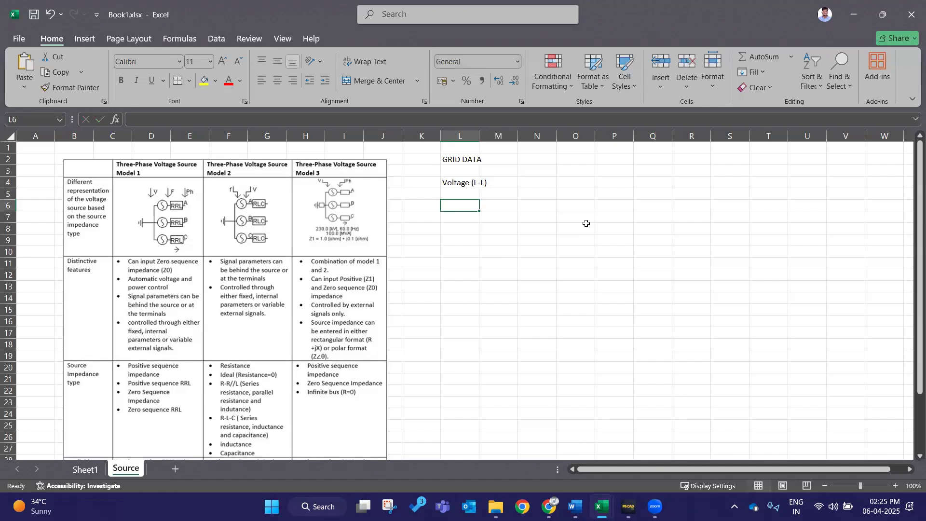
{"action": "type", "text": "freq"}
{"action": "key", "text": "Return"}
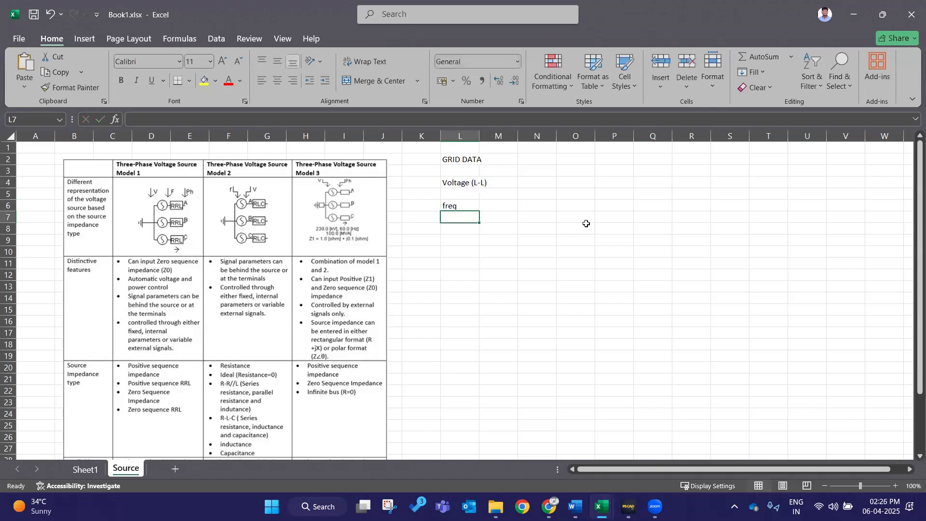
Step: Enter the short-circuit labels 3ph (SC) in cell L7 and 1ph (SC) in cell L8
{"action": "type", "text": "3ph"}
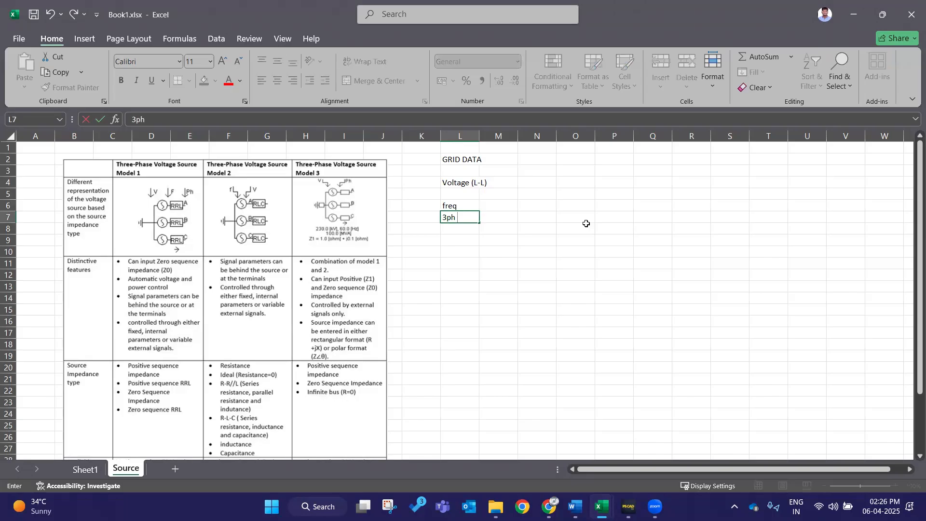
{"action": "type", "text": " (SC)"}
{"action": "key", "text": "Return"}
{"action": "type", "text": "1p"}
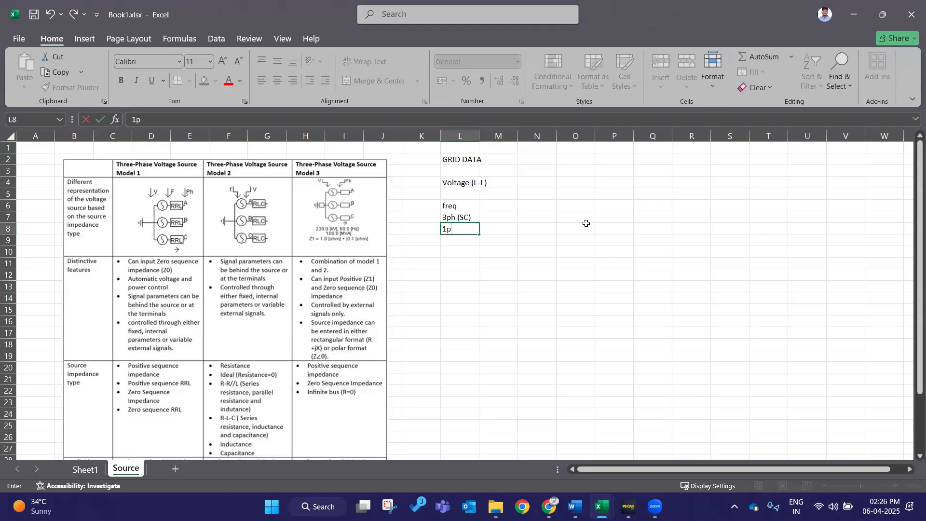
{"action": "type", "text": "h (SC)"}
{"action": "key", "text": "Return"}
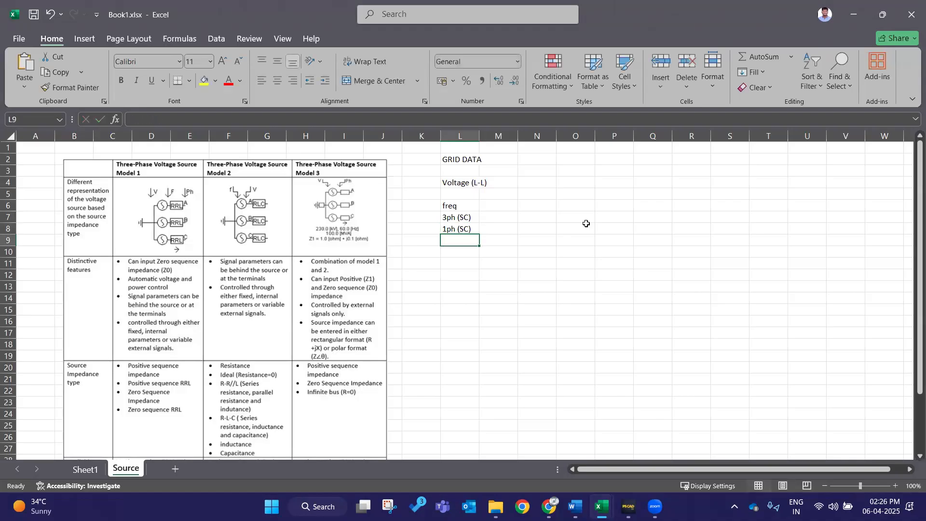
Step: Enter the labels X/R 3ph in cell L9 and X/R 1 ph in cell L10, and widen column L to fit the labels
{"action": "type", "text": "X/R"}
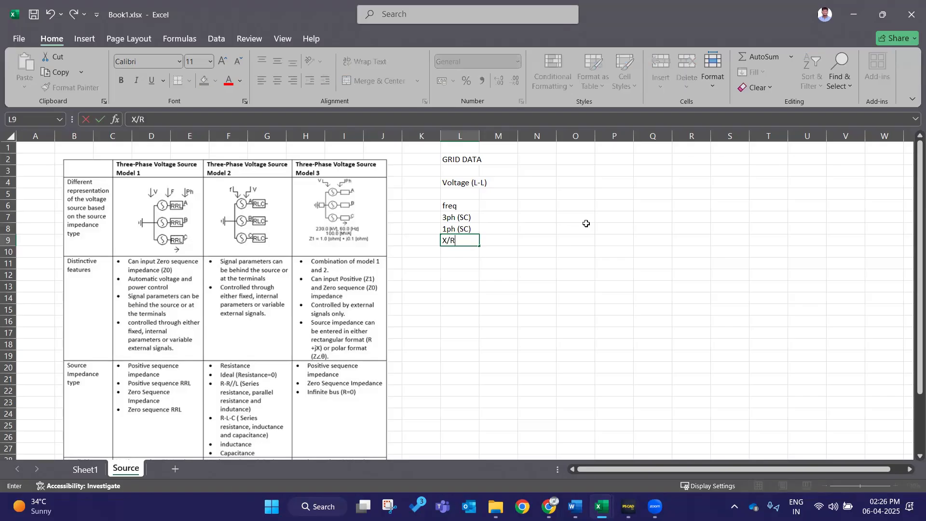
{"action": "type", "text": " 3"}
{"action": "type", "text": "pf"}
{"action": "key", "text": "Return"}
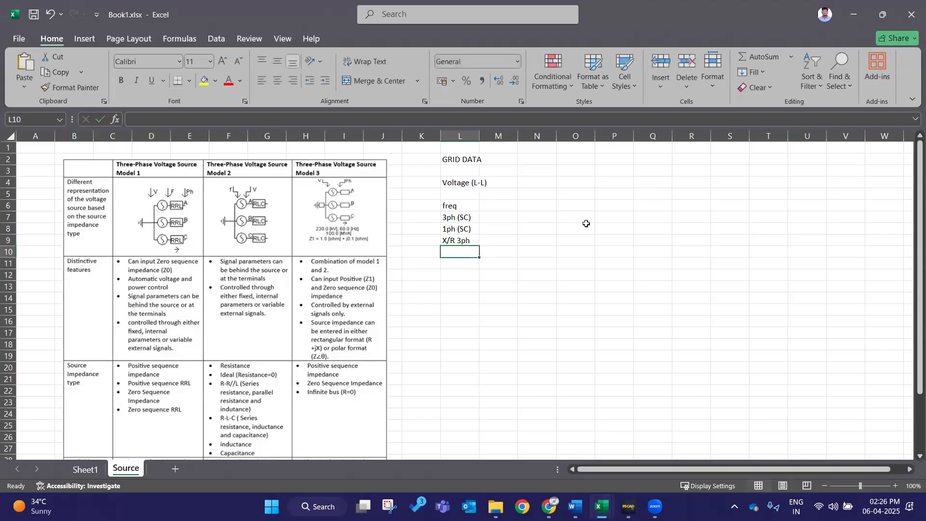
{"action": "type", "text": "XC"}
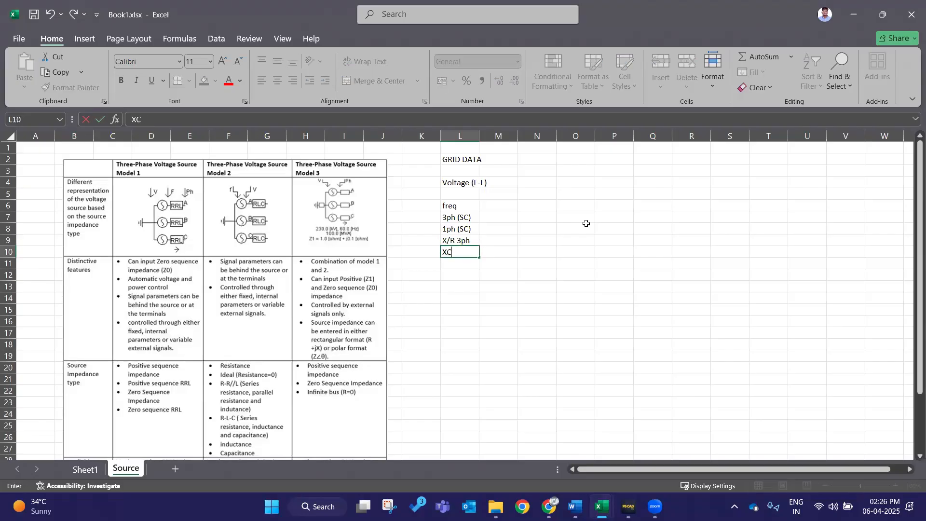
{"action": "key", "text": "BackSpace"}
{"action": "type", "text": "?R"}
{"action": "key", "text": "BackSpace"}
{"action": "key", "text": "BackSpace"}
{"action": "type", "text": "/RT"}
{"action": "key", "text": "BackSpace"}
{"action": "type", "text": "1 ph"}
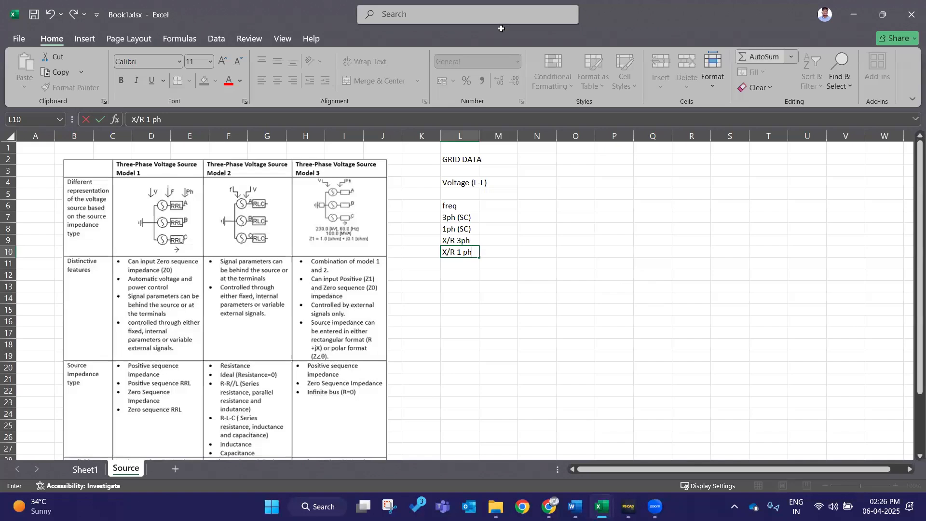
{"action": "left_click", "coordinate": [494, 227]}
{"action": "left_click_drag", "start_coordinate": [479, 137], "coordinate": [521, 139]}
Step: Enter the grid values 230 for Voltage (L-L) in M4, 50 for freq in M6, and 50 for both short-circuit rows in M7 and M8
{"action": "left_click", "coordinate": [527, 182]}
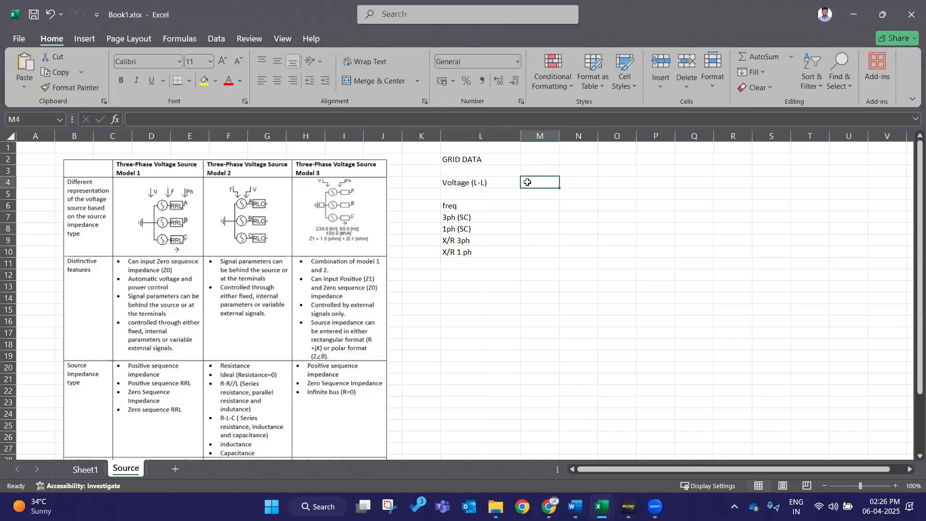
{"action": "type", "text": "230"}
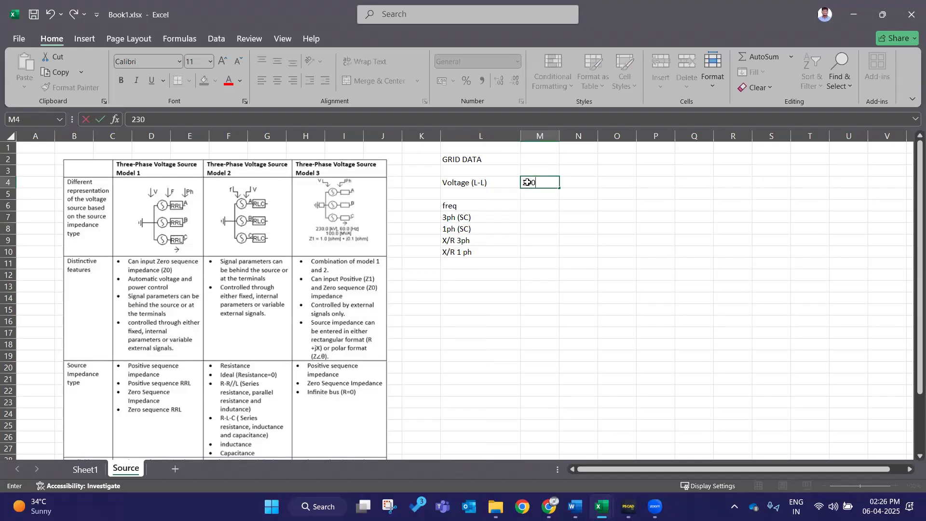
{"action": "key", "text": "Return"}
{"action": "key", "text": "Return"}
{"action": "type", "text": "50"}
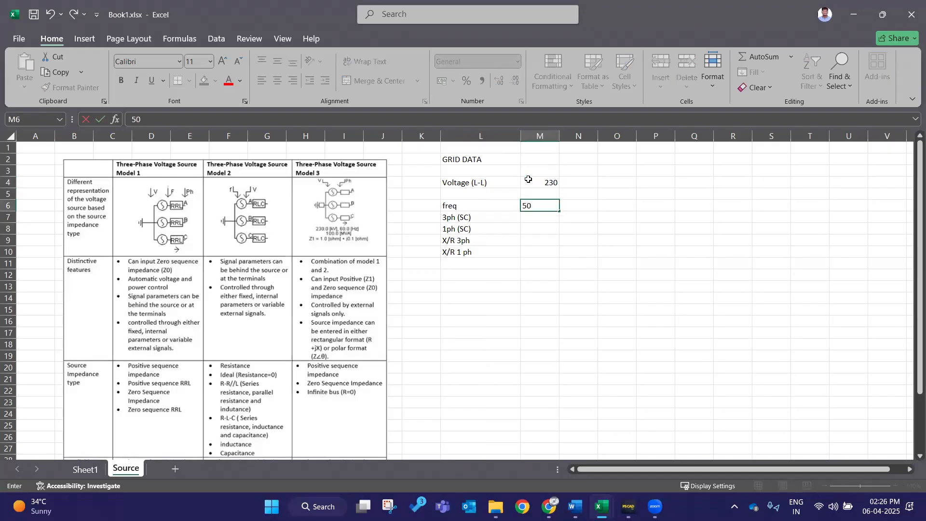
{"action": "key", "text": "Return"}
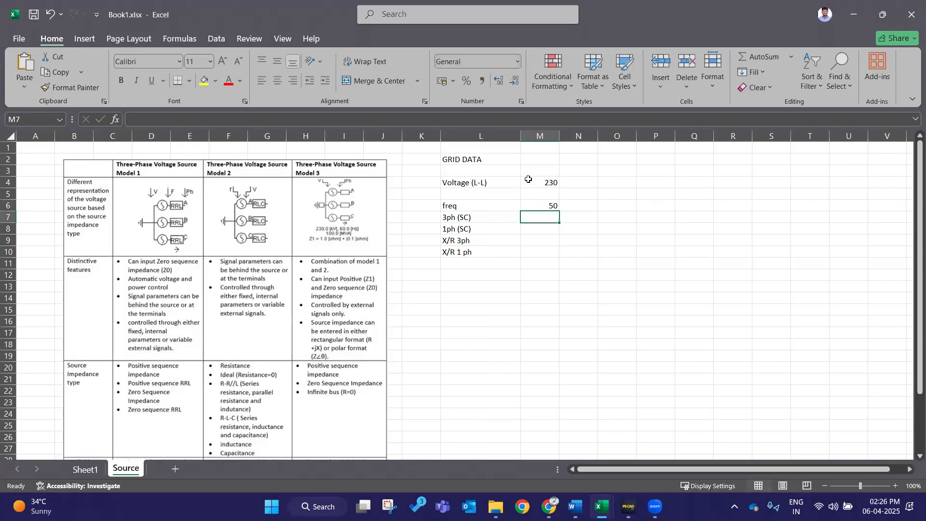
{"action": "type", "text": "50"}
{"action": "key", "text": "Return"}
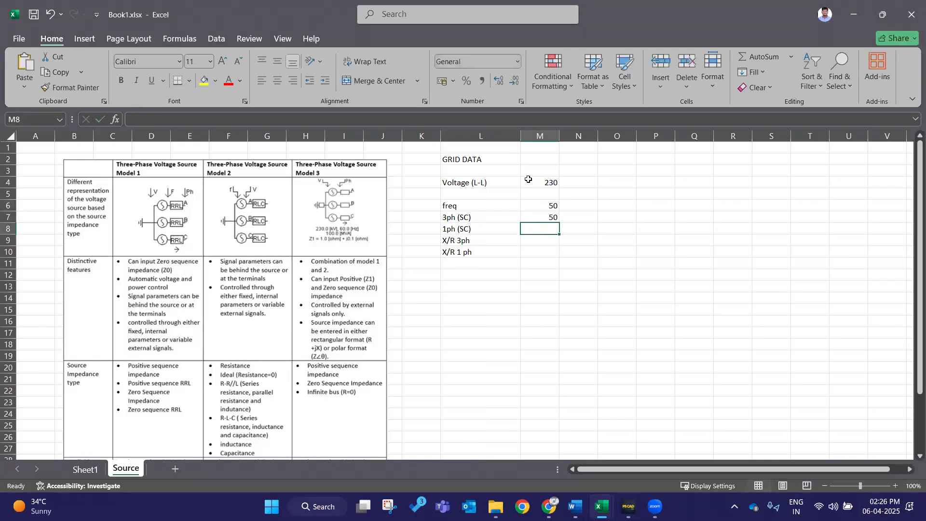
{"action": "type", "text": "50"}
{"action": "key", "text": "Return"}
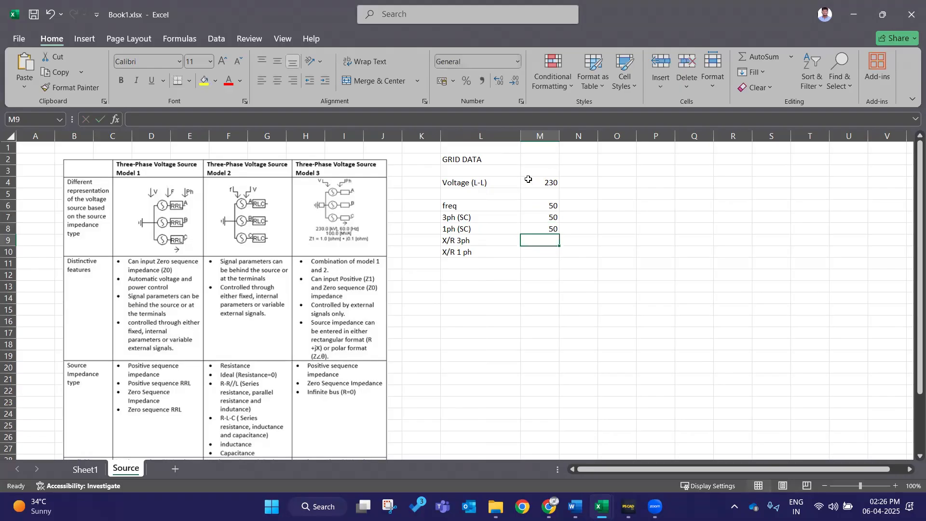
Step: Enter the X/R ratios 72.82 for three-phase in cell M9 and 54.93 for single-phase in cell M10
{"action": "type", "text": "7"}
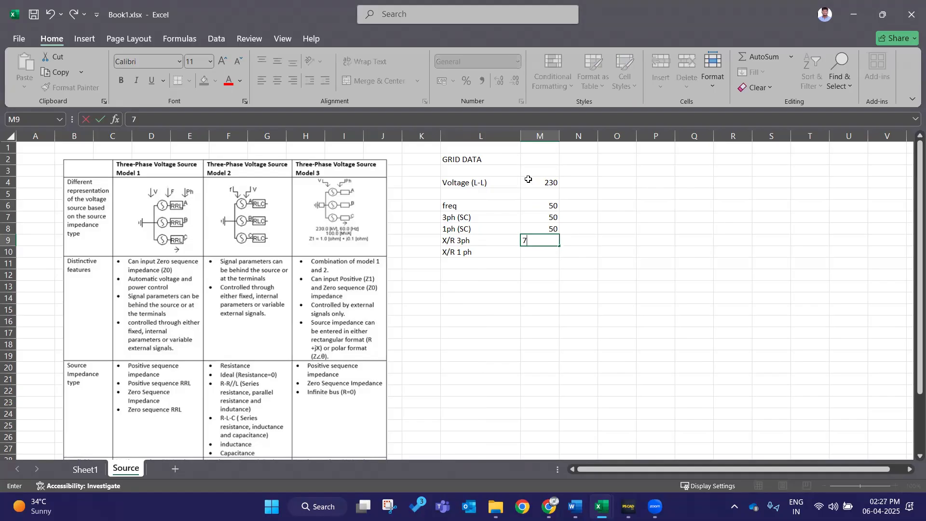
{"action": "type", "text": "2.82"}
{"action": "key", "text": "Return"}
{"action": "type", "text": "54.93"}
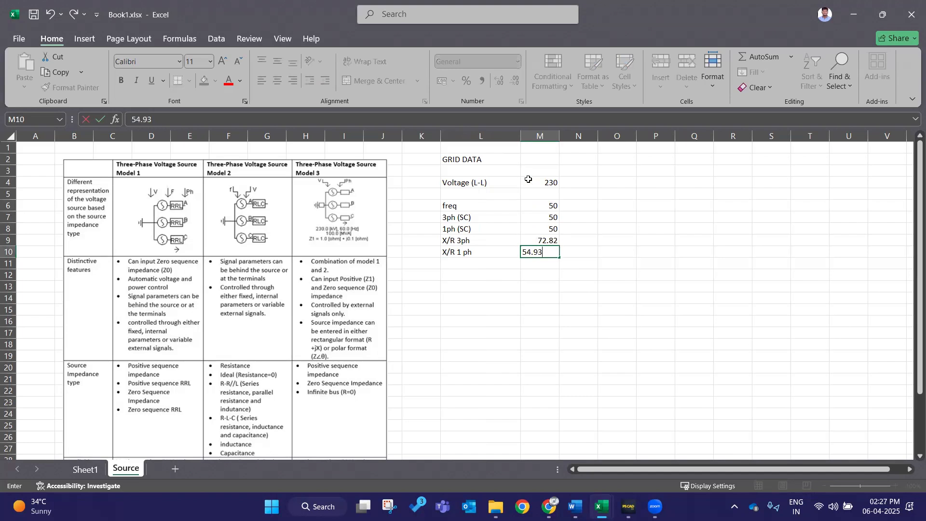
{"action": "left_click", "coordinate": [601, 207]}
Step: Add the units kV in cell N4, Hz in N6, and kA in N7 and N8 beside the grid values
{"action": "left_click", "coordinate": [579, 184]}
{"action": "type", "text": "kV"}
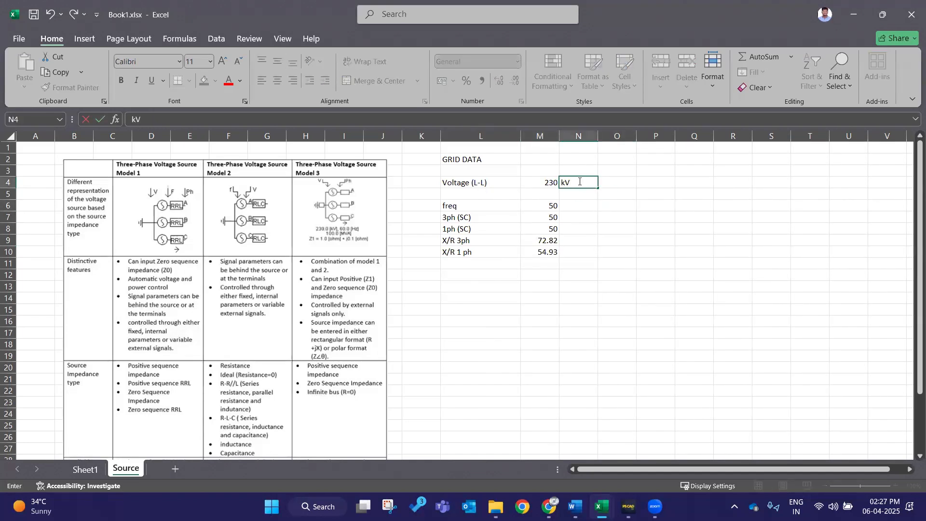
{"action": "key", "text": "Return"}
{"action": "key", "text": "Return"}
{"action": "type", "text": "H"}
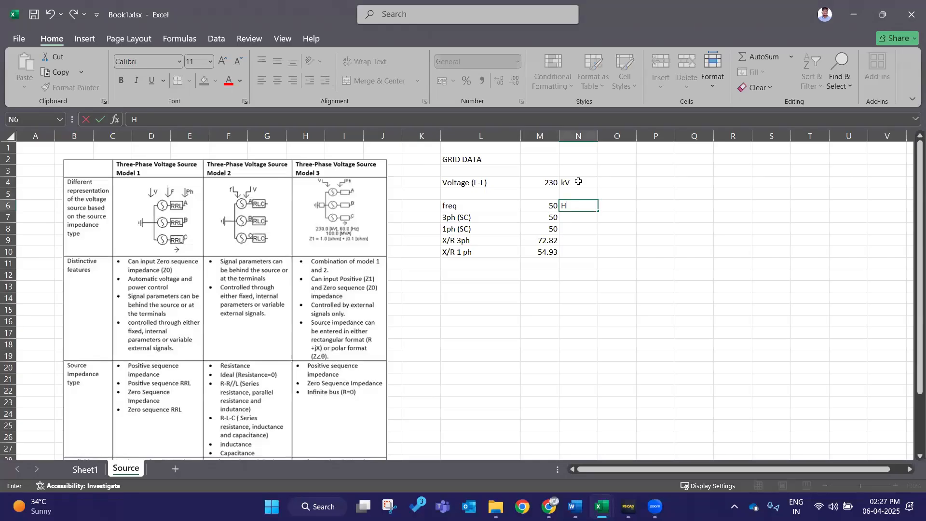
{"action": "type", "text": "z"}
{"action": "key", "text": "Return"}
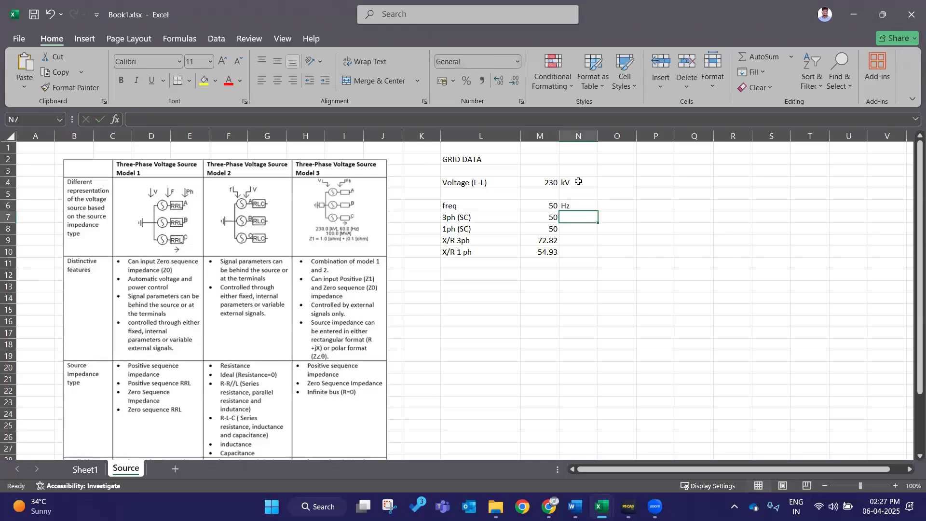
{"action": "type", "text": "kA"}
{"action": "key", "text": "Return"}
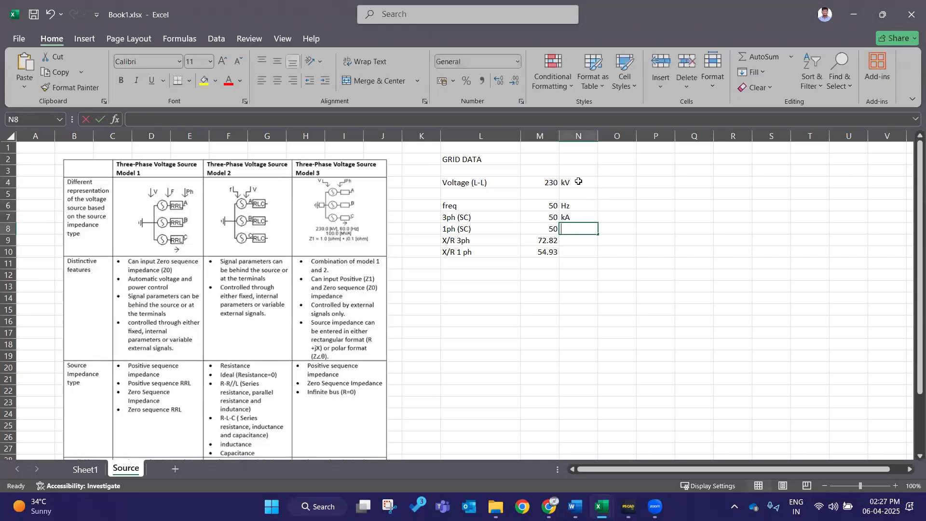
{"action": "type", "text": "kA"}
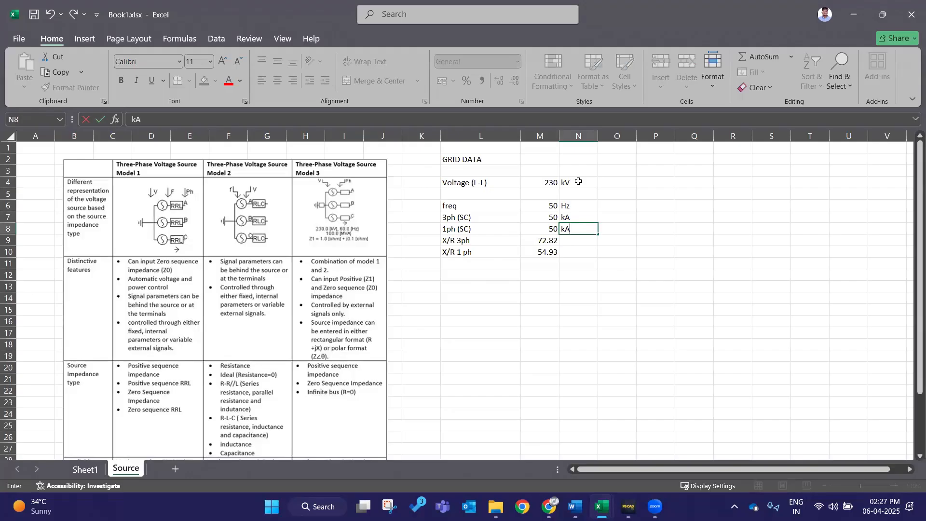
Step: Copy the Voltage (L-L) label down to cell L5 and change it to Voltage (L-G)
{"action": "left_click", "coordinate": [489, 186]}
{"action": "left_click_drag", "start_coordinate": [521, 188], "coordinate": [509, 193]}
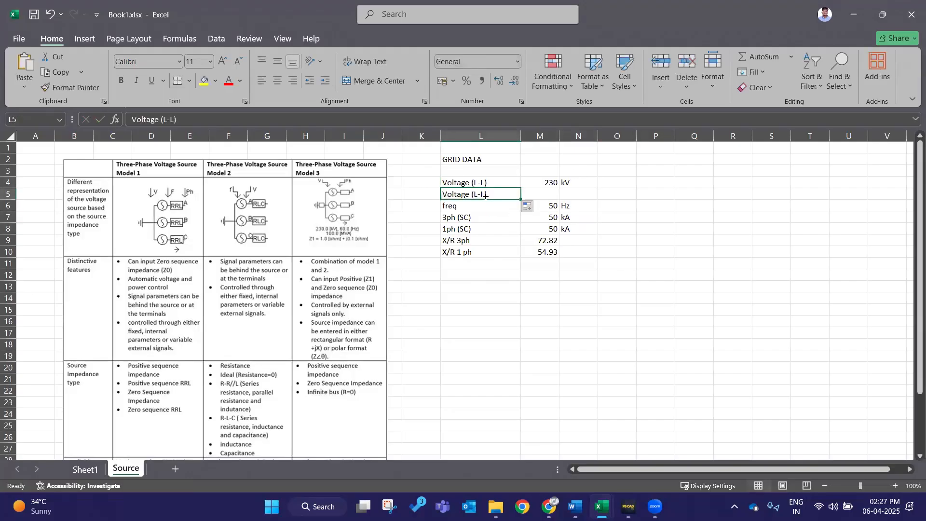
{"action": "double_click", "coordinate": [486, 195]}
{"action": "key", "text": "BackSpace"}
{"action": "type", "text": "G"}
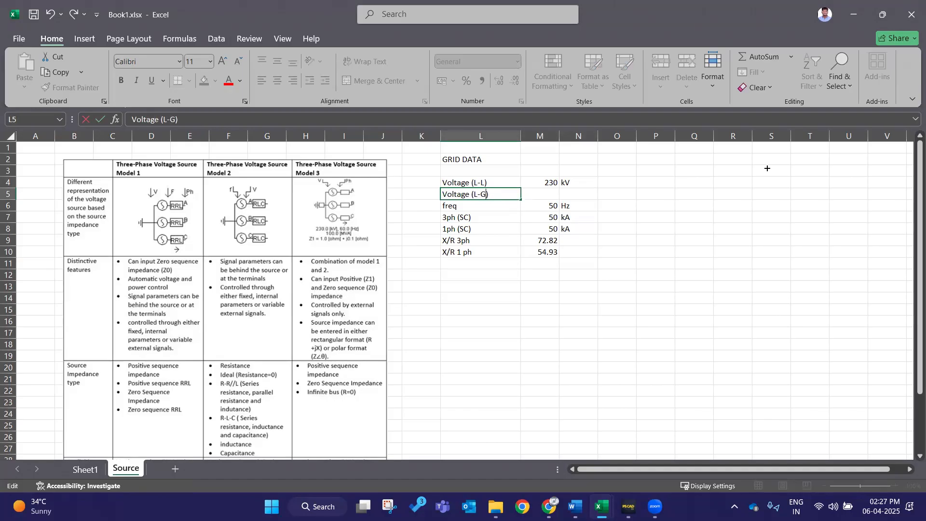
{"action": "key", "text": "ctrl+Return"}
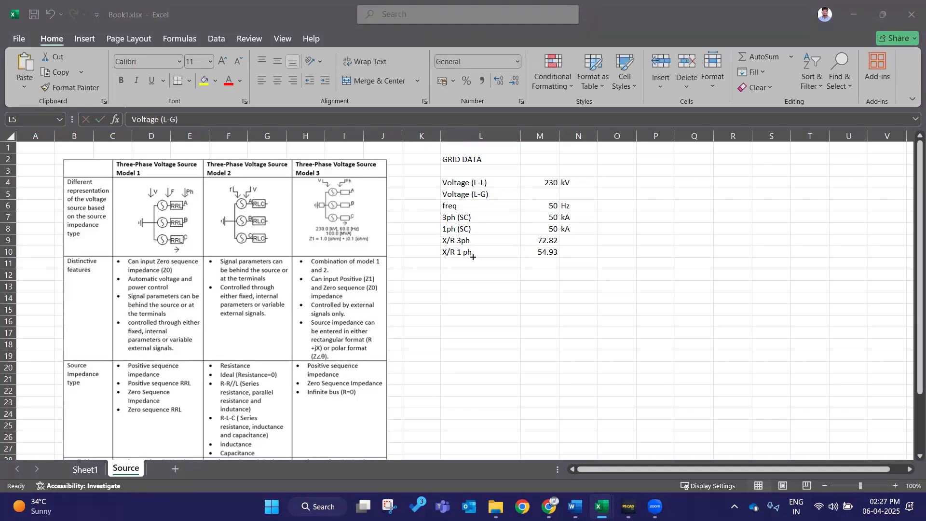
Step: Calculate Voltage (L-G) in cell M5 with the formula =M4/sqrt(3), and copy the kV unit from N4 down to N5
{"action": "double_click", "coordinate": [532, 191]}
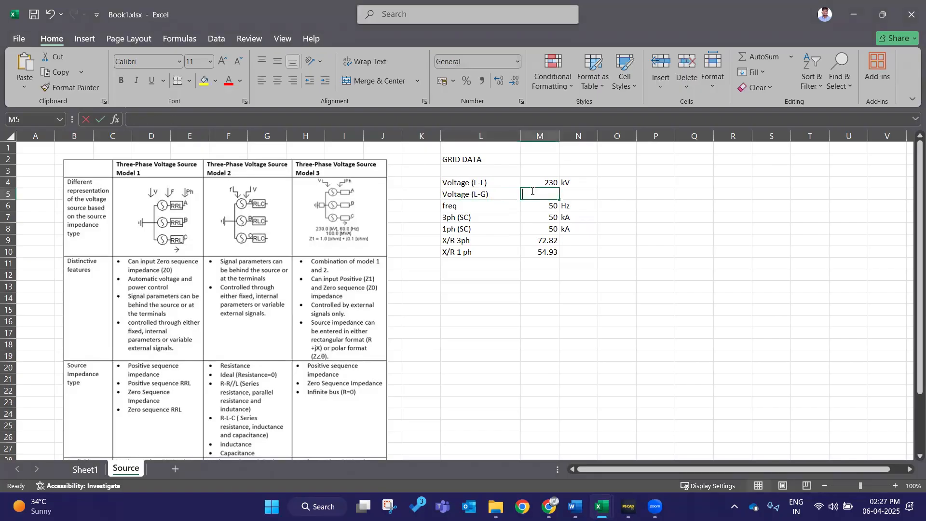
{"action": "type", "text": "="}
{"action": "left_click", "coordinate": [542, 183]}
{"action": "type", "text": "/"}
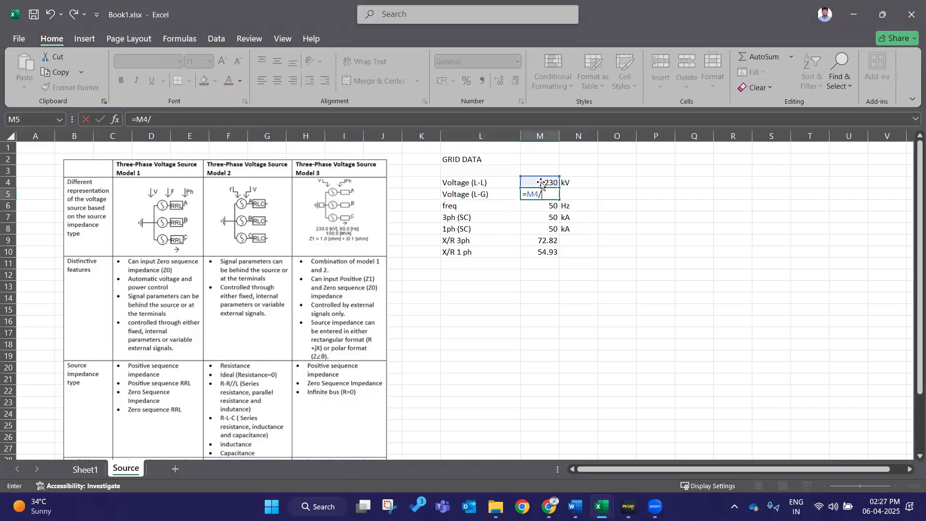
{"action": "type", "text": "sqrt(3"}
{"action": "key", "text": "Return"}
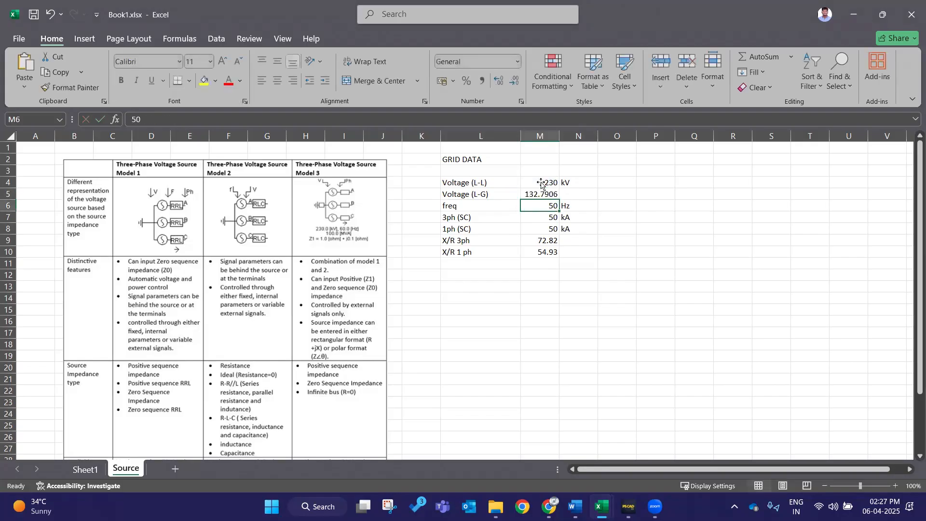
{"action": "left_click", "coordinate": [593, 182]}
{"action": "left_click_drag", "start_coordinate": [596, 196], "coordinate": [597, 200]}
{"action": "left_click", "coordinate": [656, 298]}
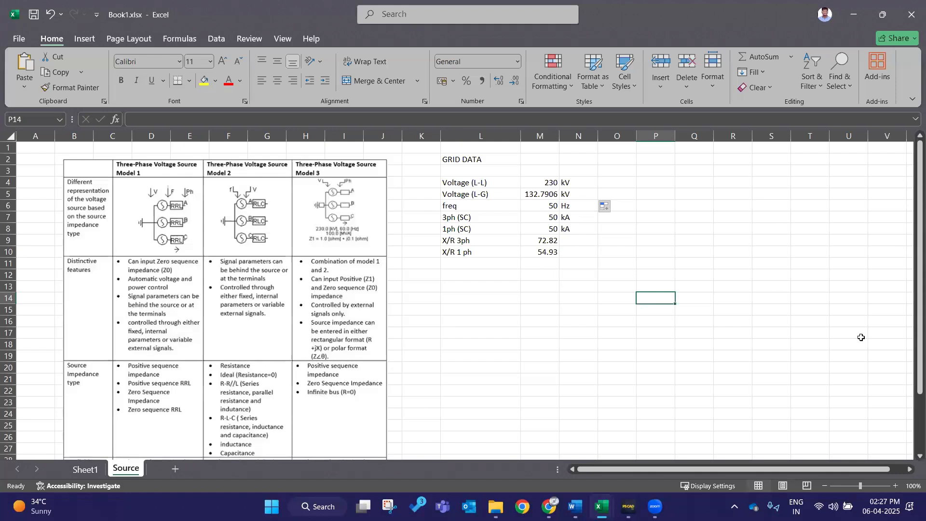
{"action": "left_click", "coordinate": [481, 297]}
{"action": "double_click", "coordinate": [484, 285]}
{"action": "left_click", "coordinate": [511, 276]}
{"action": "double_click", "coordinate": [508, 279]}
{"action": "left_click", "coordinate": [505, 289]}
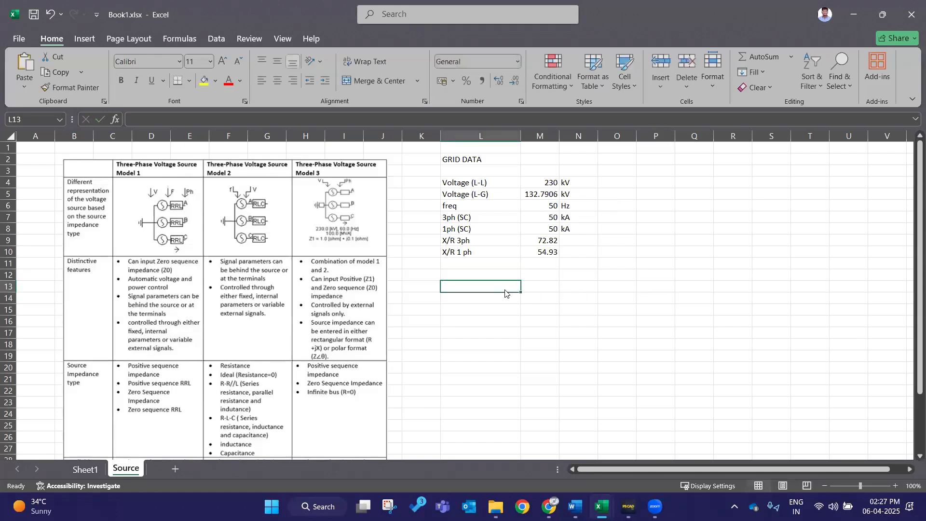
{"action": "left_click_drag", "start_coordinate": [550, 218], "coordinate": [574, 258]}
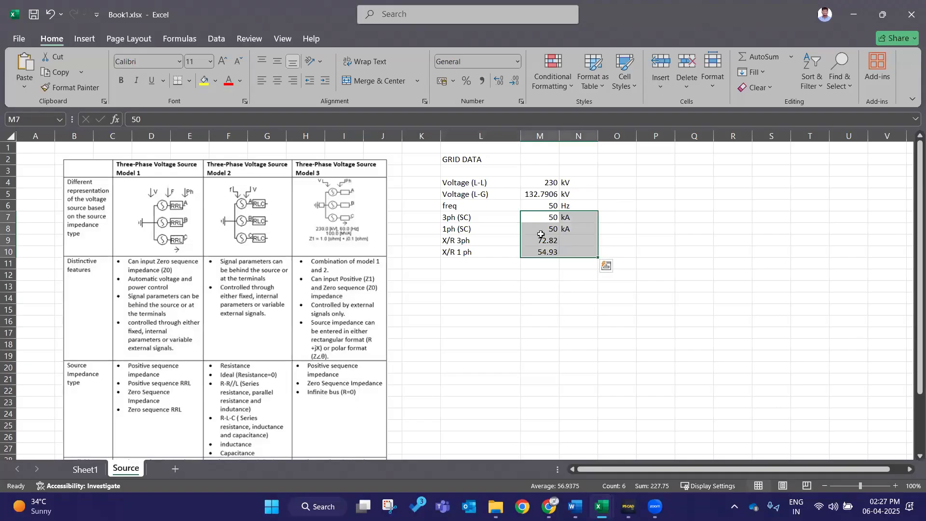
{"action": "left_click", "coordinate": [481, 288]}
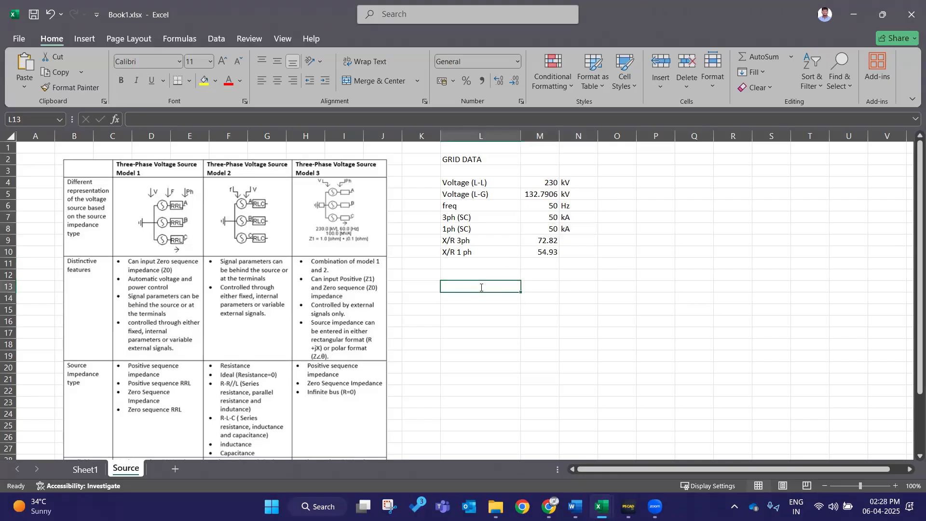
{"action": "double_click", "coordinate": [541, 288]}
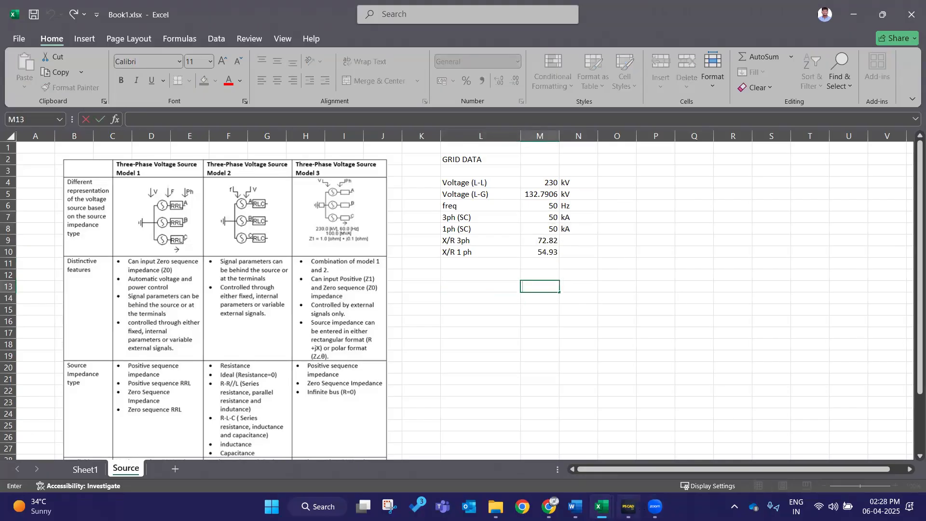
Step: Switch to PSCAD, open the parameters of the Model 3 source in Case1, and widen the category list to show full names
{"action": "left_click", "coordinate": [628, 506]}
{"action": "double_click", "coordinate": [130, 223]}
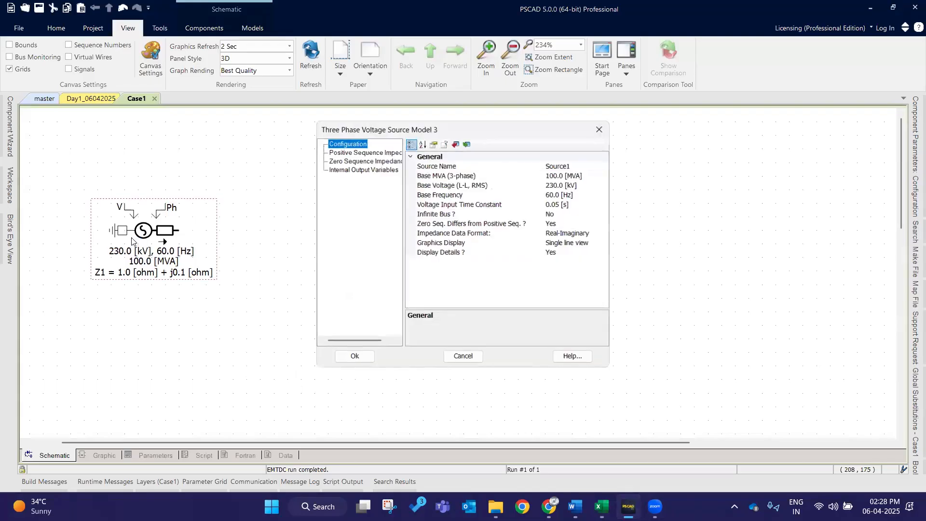
{"action": "left_click", "coordinate": [601, 128]}
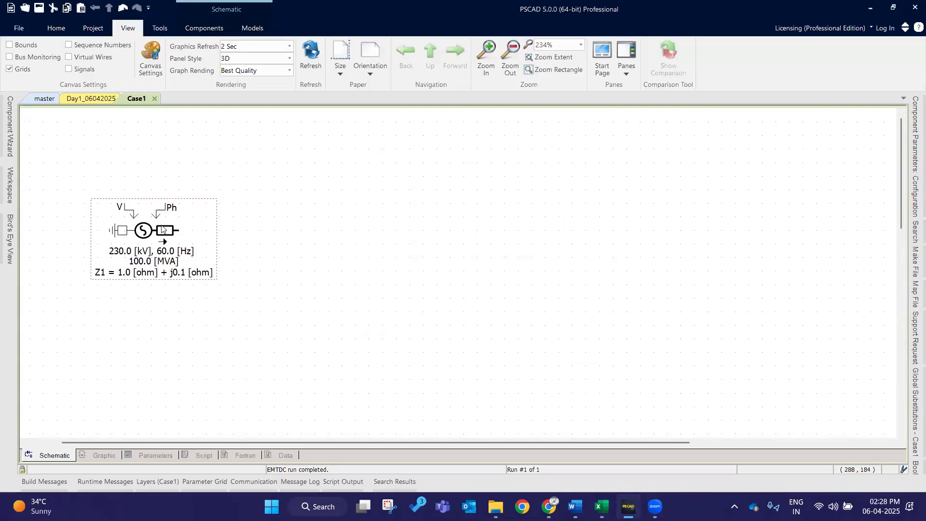
{"action": "double_click", "coordinate": [162, 226]}
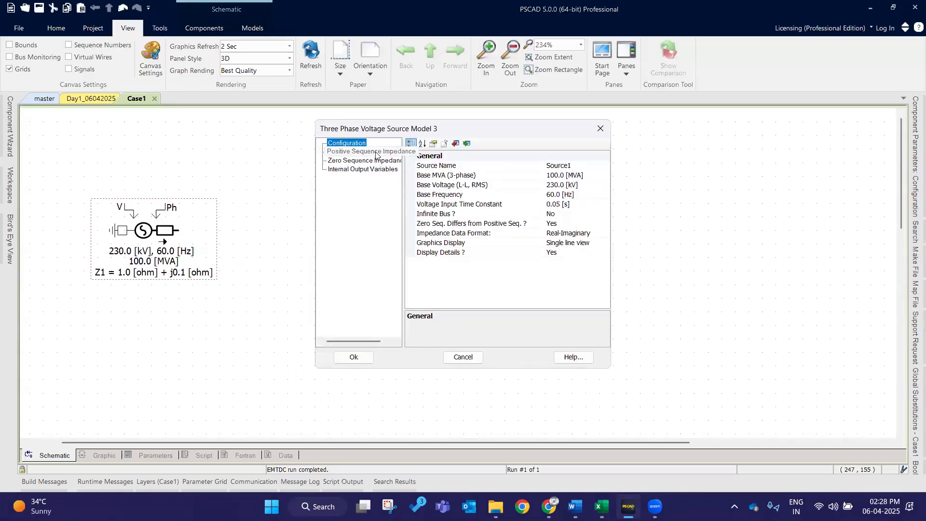
{"action": "left_click_drag", "start_coordinate": [404, 197], "coordinate": [432, 223]}
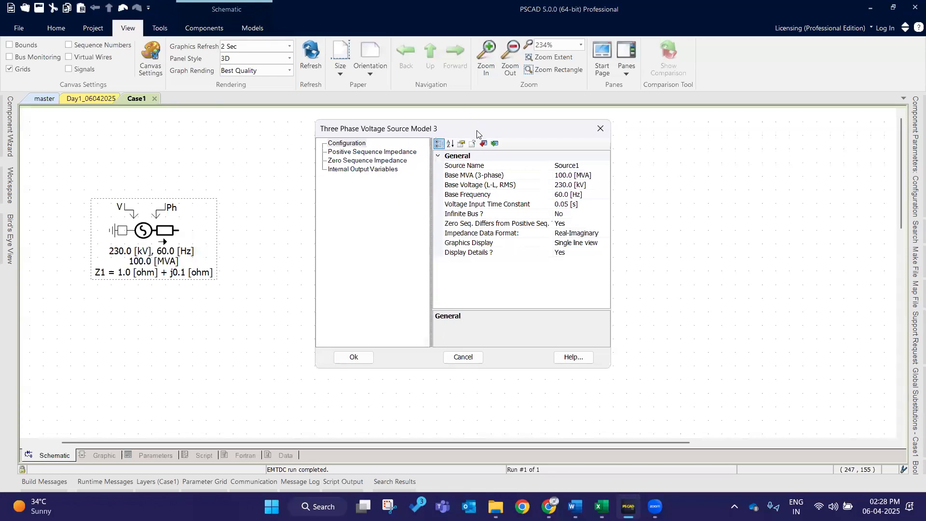
Step: Review the source's configuration, positive and zero sequence impedance, and internal output variable categories, and close its parameters
{"action": "left_click_drag", "start_coordinate": [476, 131], "coordinate": [435, 160]}
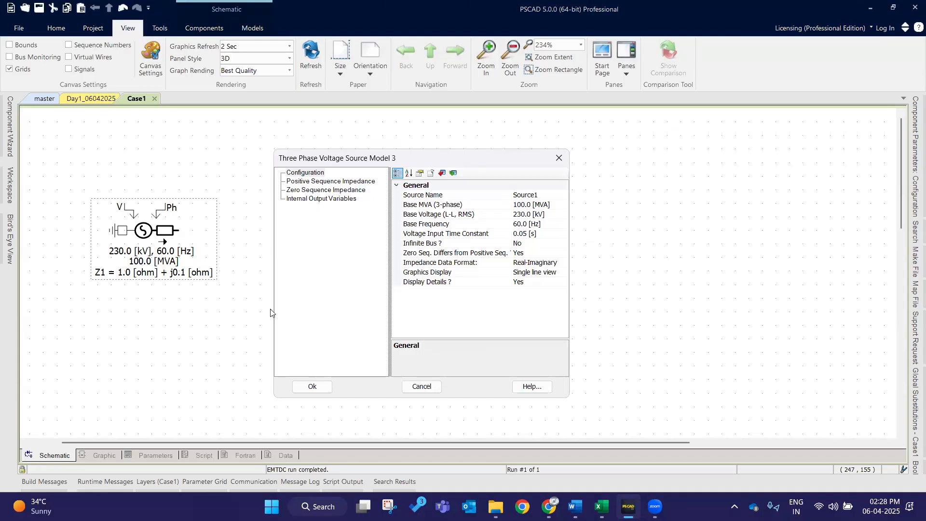
{"action": "left_click", "coordinate": [315, 173]}
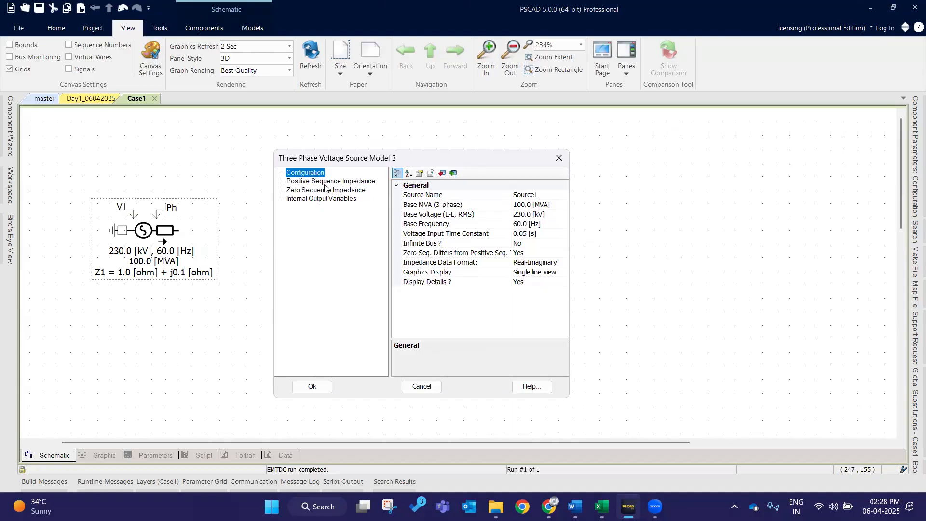
{"action": "left_click", "coordinate": [324, 181]}
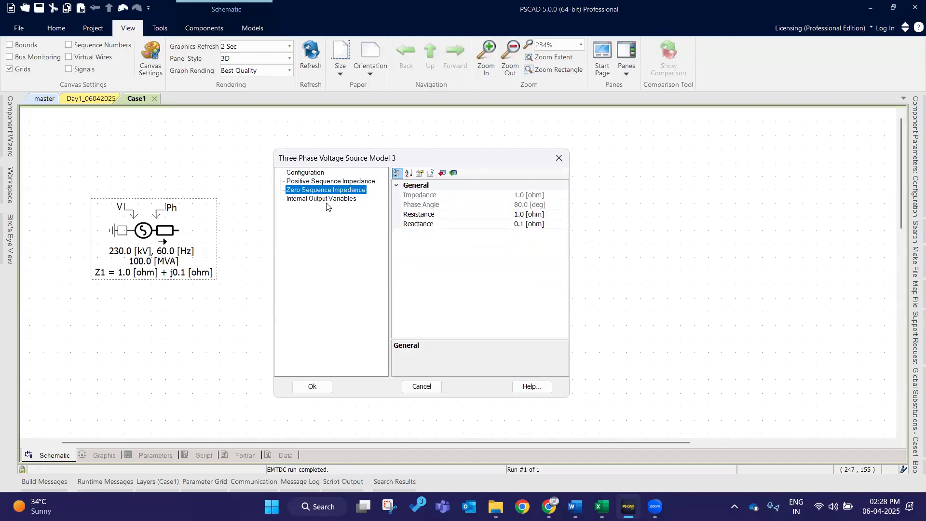
{"action": "left_click", "coordinate": [323, 199]}
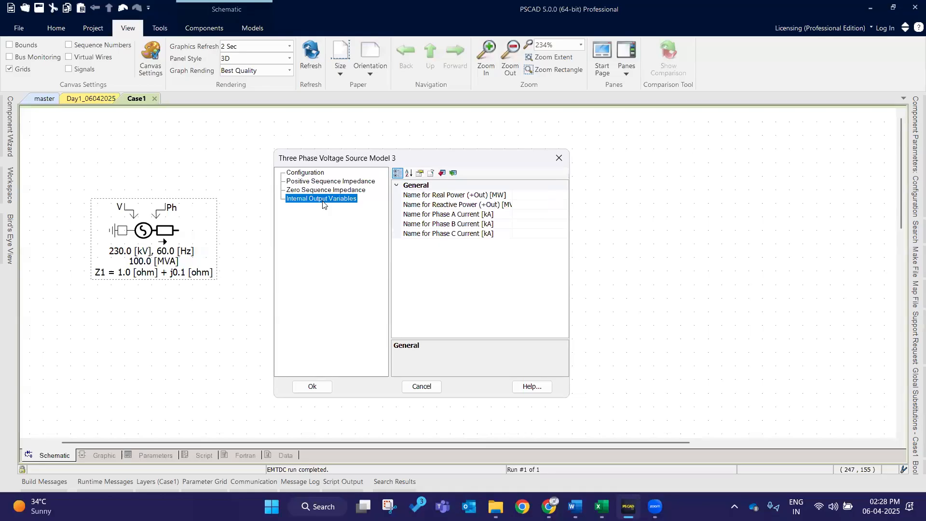
{"action": "left_click", "coordinate": [306, 172]}
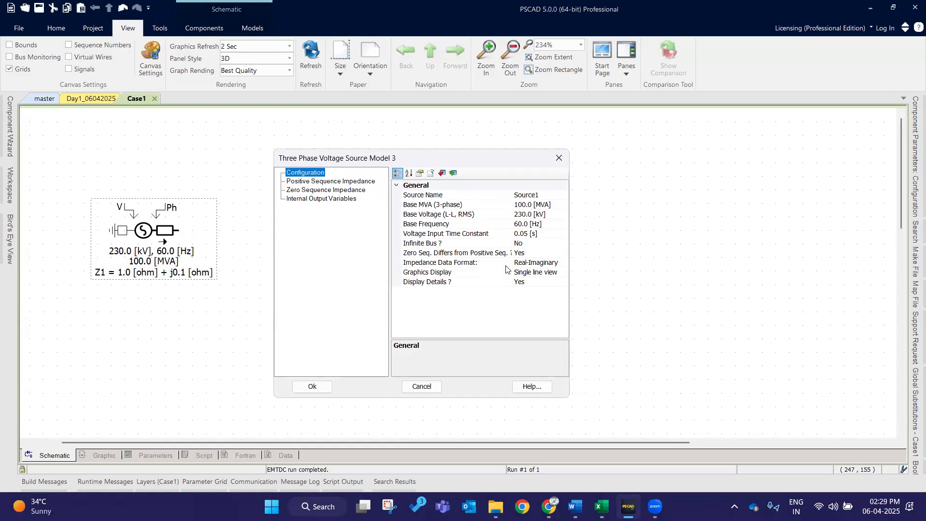
{"action": "left_click", "coordinate": [559, 158]}
Step: Reopen the Model 3 source's parameters and examine the Source Name, Base MVA (3-phase) and Base Voltage (L-L, RMS) entries
{"action": "double_click", "coordinate": [192, 245]}
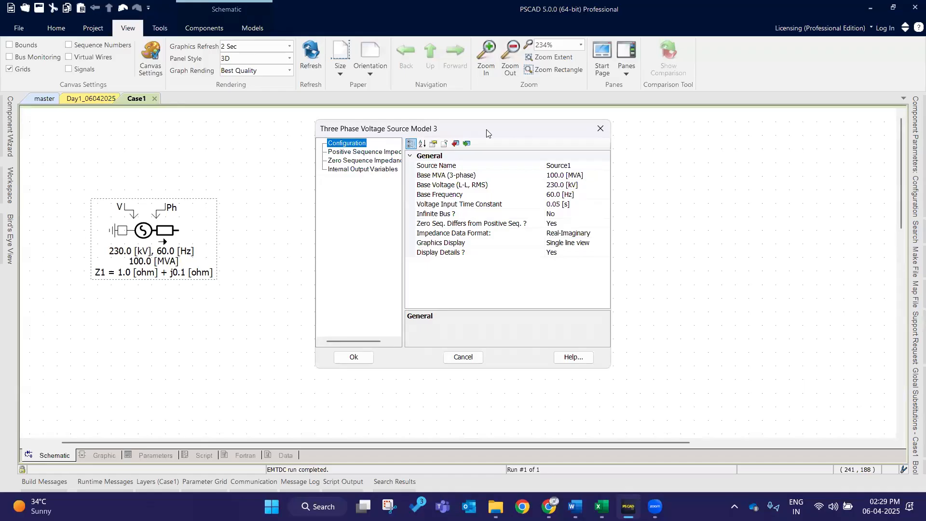
{"action": "left_click_drag", "start_coordinate": [487, 131], "coordinate": [479, 140]}
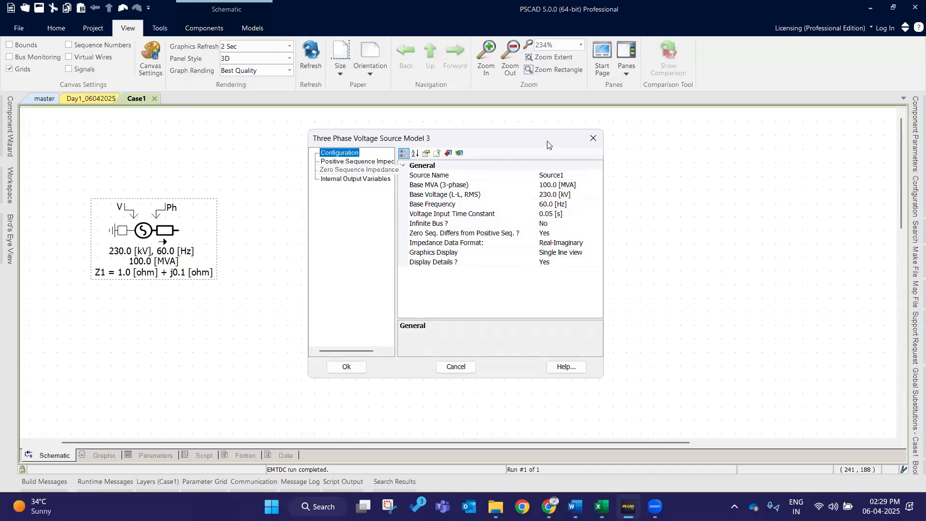
{"action": "left_click", "coordinate": [507, 183]}
{"action": "left_click", "coordinate": [506, 175]}
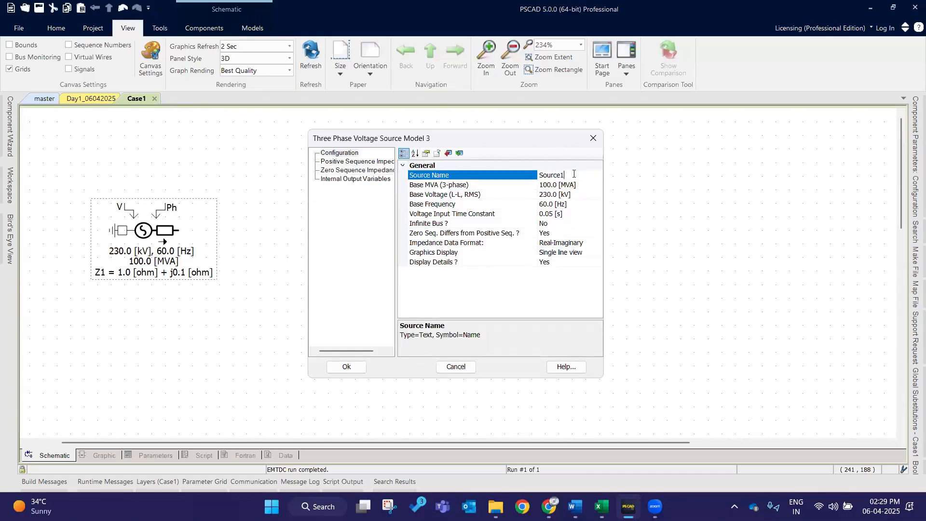
{"action": "left_click", "coordinate": [585, 172]}
{"action": "left_click", "coordinate": [557, 185]}
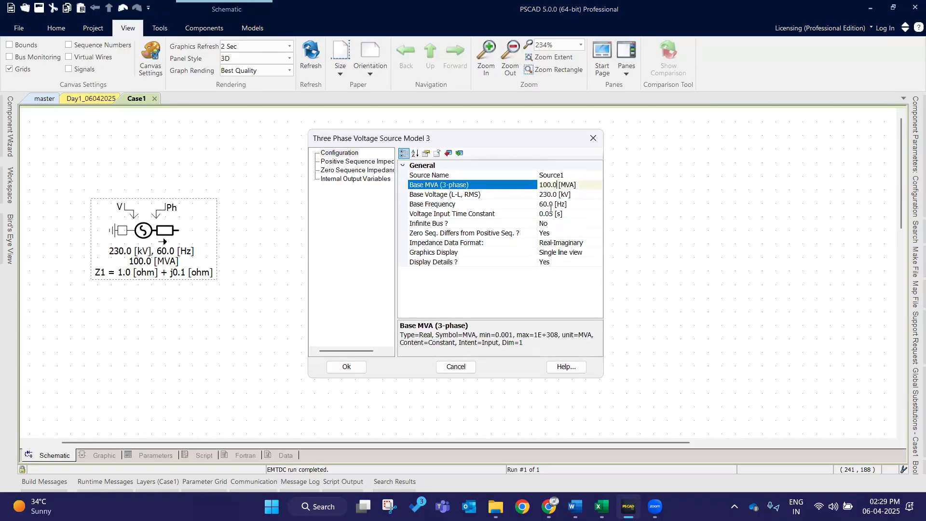
{"action": "left_click_drag", "start_coordinate": [582, 186], "coordinate": [449, 193]}
{"action": "left_click", "coordinate": [497, 195]}
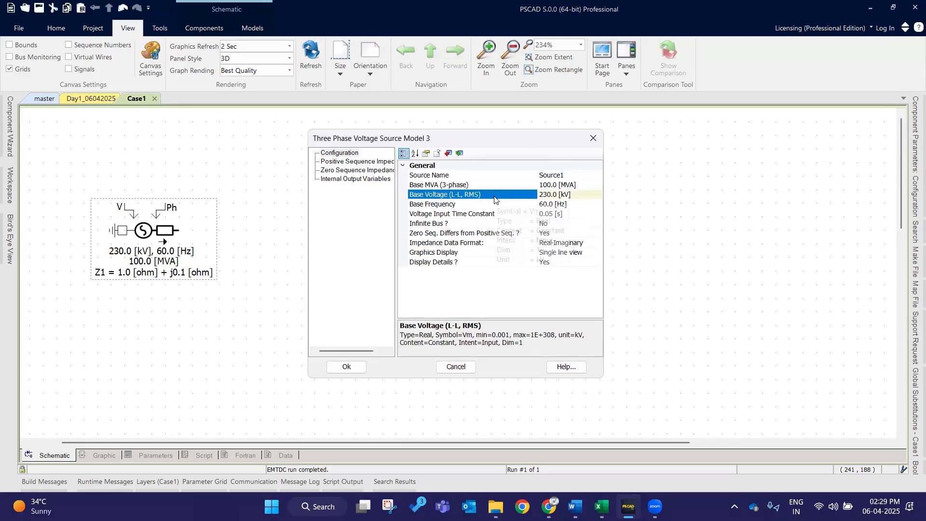
{"action": "left_click", "coordinate": [545, 194]}
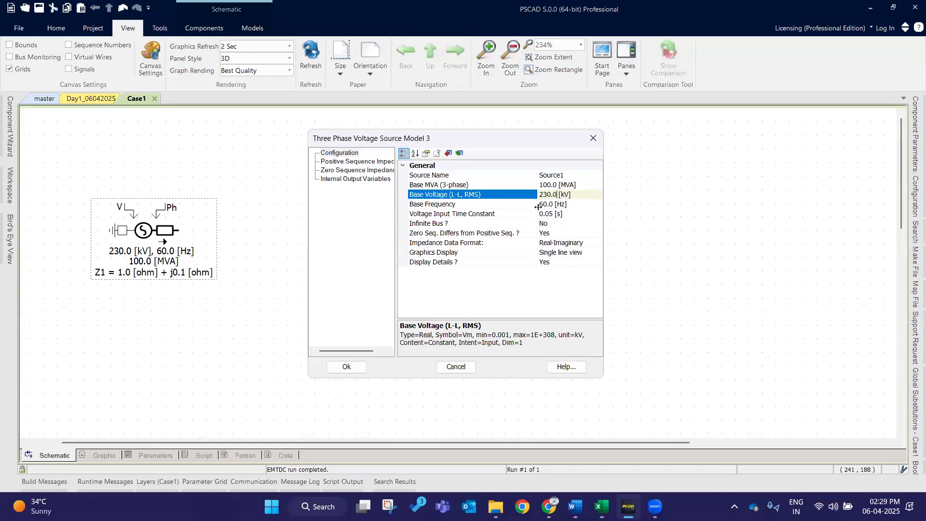
Step: Set the source's Base Frequency to 50 Hz
{"action": "left_click", "coordinate": [541, 207]}
{"action": "key", "text": "BackSpace"}
{"action": "type", "text": "5"}
{"action": "left_click", "coordinate": [571, 215]}
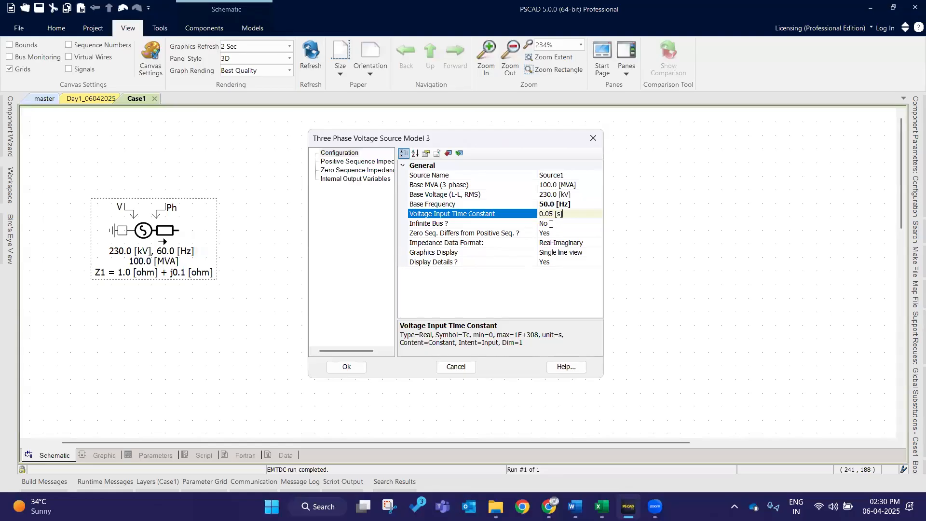
Step: Inspect the Voltage Input Time Constant, and try Infinite Bus as Yes before restoring it to No
{"action": "left_click", "coordinate": [550, 215]}
{"action": "double_click", "coordinate": [541, 218]}
{"action": "left_click", "coordinate": [572, 216]}
{"action": "double_click", "coordinate": [552, 225]}
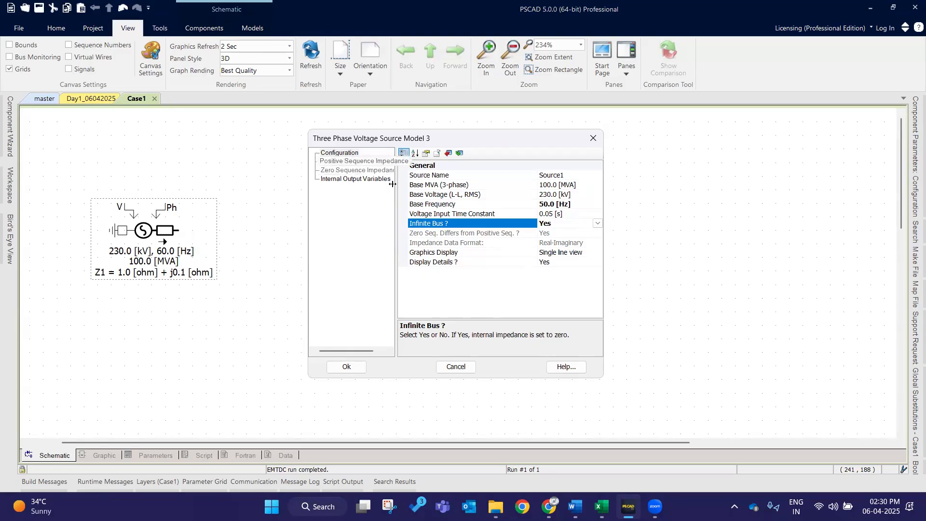
{"action": "double_click", "coordinate": [568, 222]}
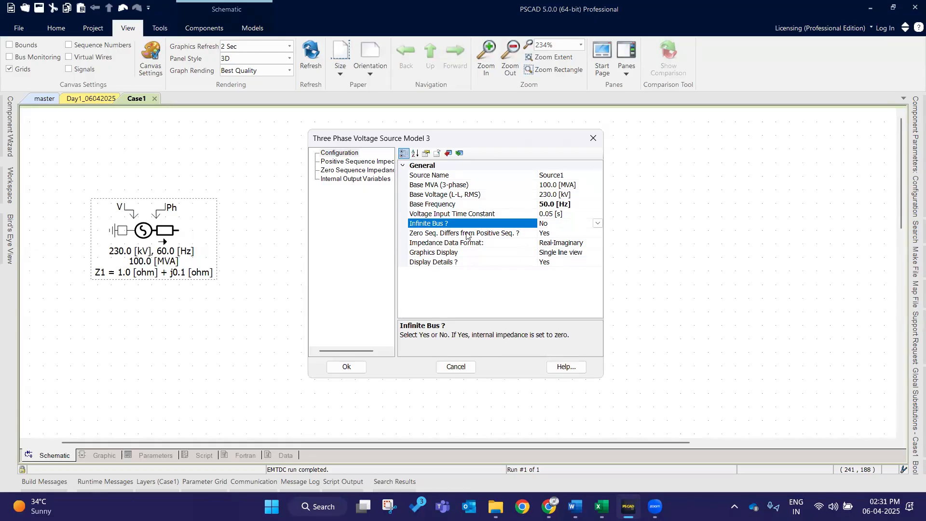
Step: Try No for Zero Seq. Differs from Positive Seq., and restore it to Yes
{"action": "double_click", "coordinate": [559, 236]}
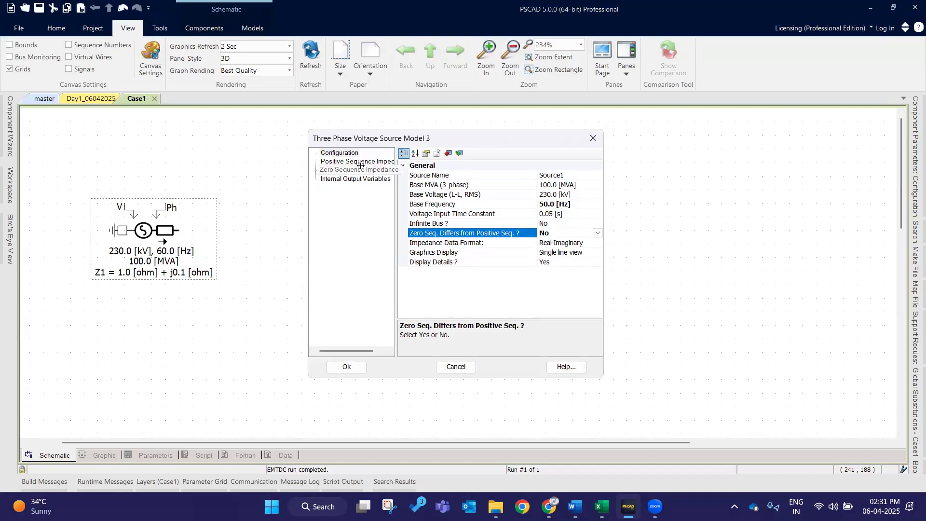
{"action": "left_click", "coordinate": [565, 242]}
{"action": "left_click", "coordinate": [576, 235]}
{"action": "left_click", "coordinate": [593, 236]}
{"action": "left_click", "coordinate": [548, 252]}
Step: Check the Impedance Data Format options and keep Real-Imaginary selected
{"action": "left_click", "coordinate": [510, 247]}
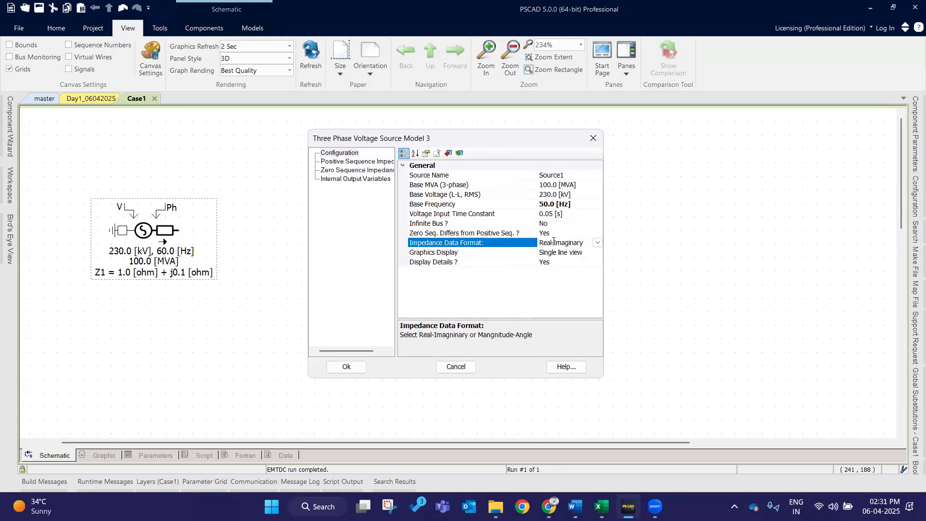
{"action": "left_click", "coordinate": [598, 243]}
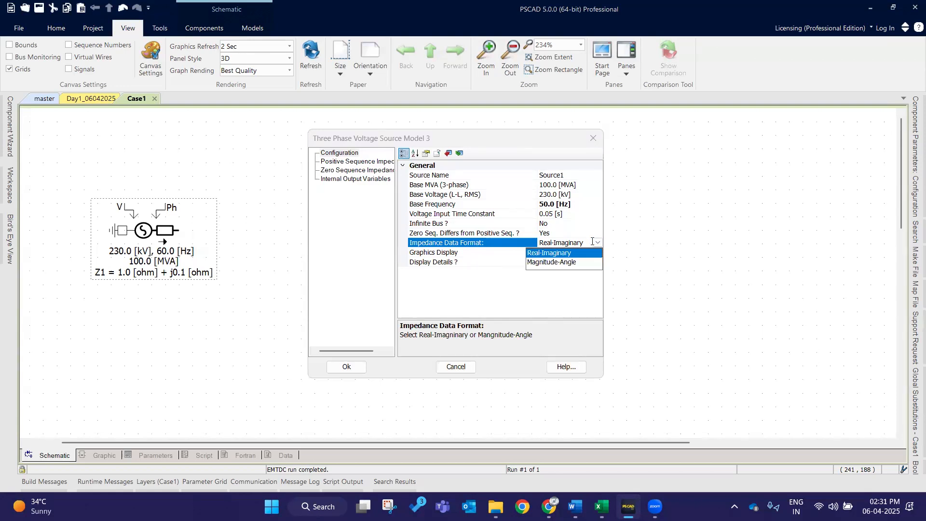
{"action": "left_click", "coordinate": [572, 253]}
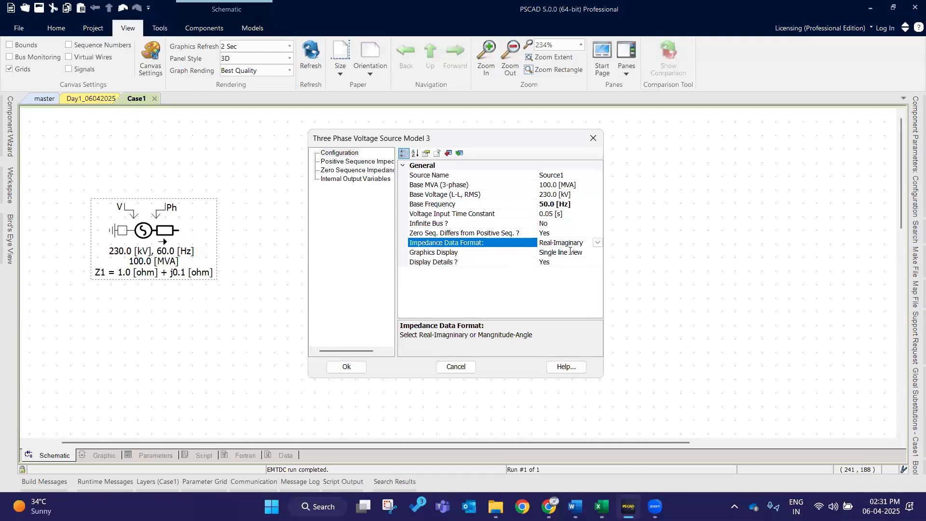
Step: Set the source's Graphics Display to 3 phase view and apply the parameters
{"action": "left_click", "coordinate": [462, 254]}
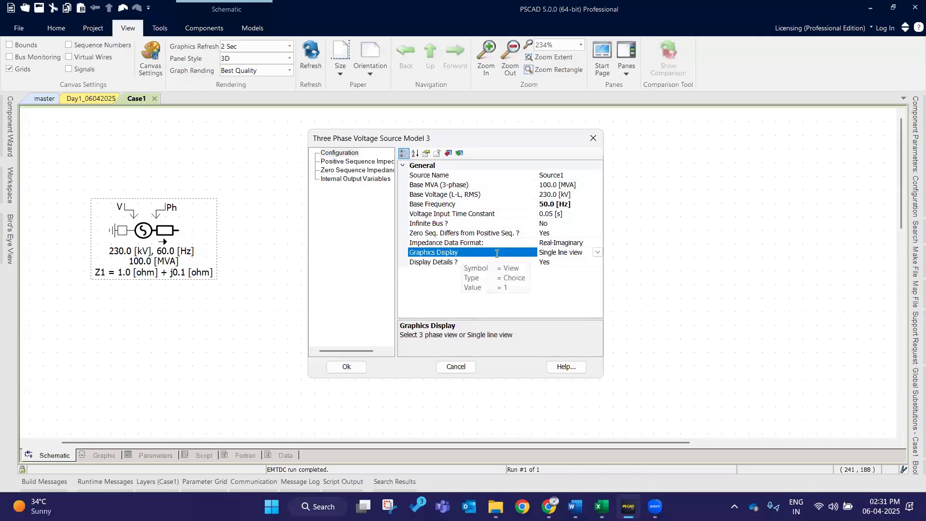
{"action": "left_click", "coordinate": [597, 252]}
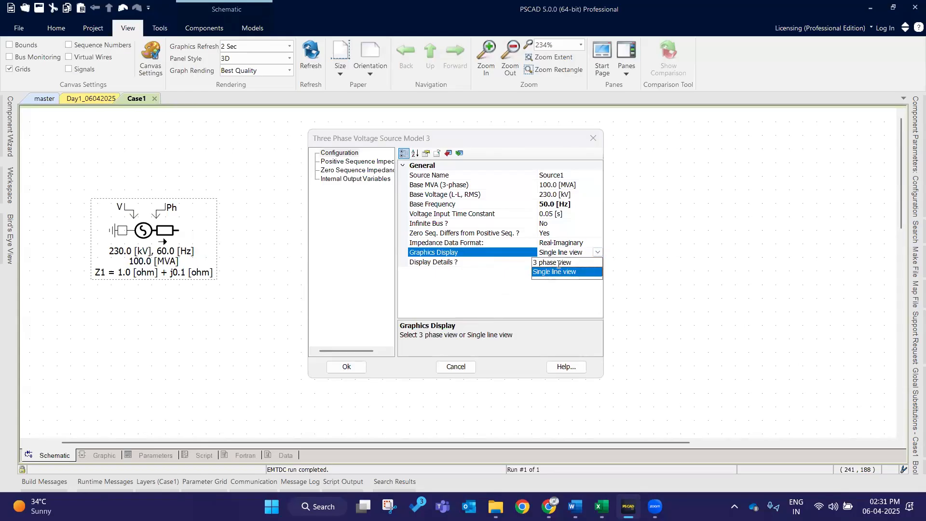
{"action": "left_click", "coordinate": [560, 262]}
{"action": "left_click", "coordinate": [346, 367]}
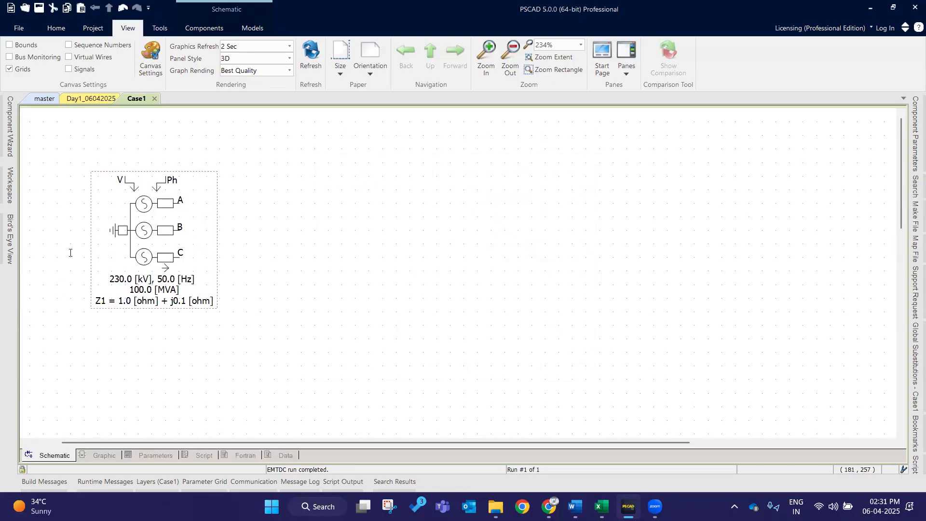
Step: Reopen the source's parameters, return Graphics Display to Single line view, and apply the change
{"action": "double_click", "coordinate": [120, 221]}
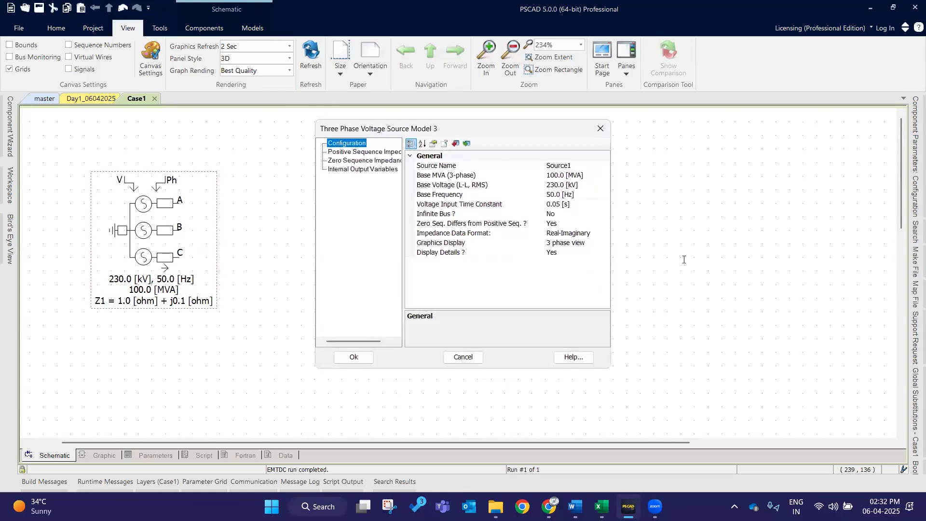
{"action": "left_click", "coordinate": [605, 242]}
{"action": "double_click", "coordinate": [601, 243]}
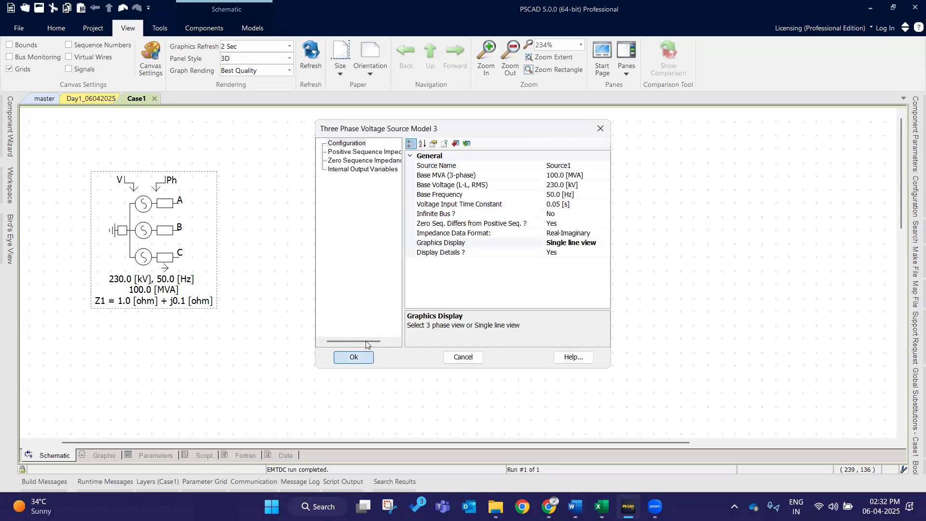
{"action": "left_click", "coordinate": [353, 358]}
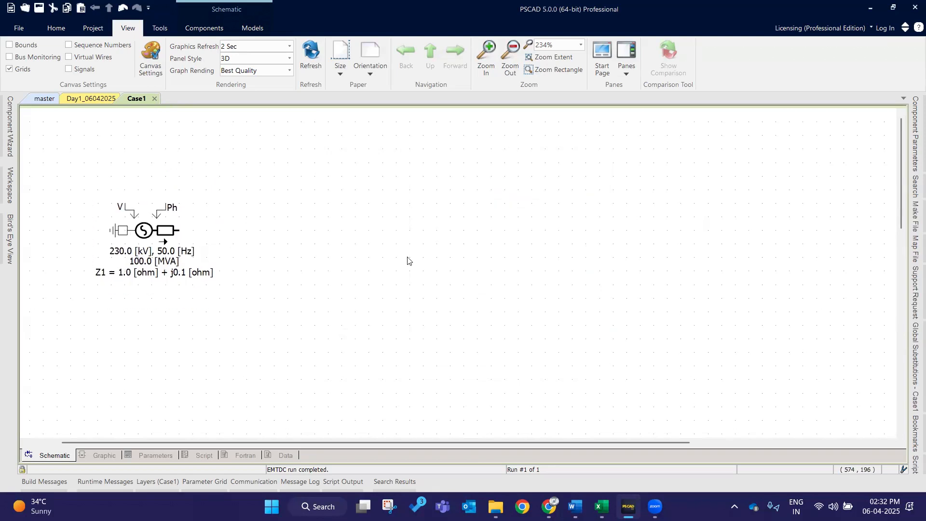
Step: Hide the source's parameter details on the canvas with Display Details set to No, and show them again with Yes
{"action": "double_click", "coordinate": [181, 223]}
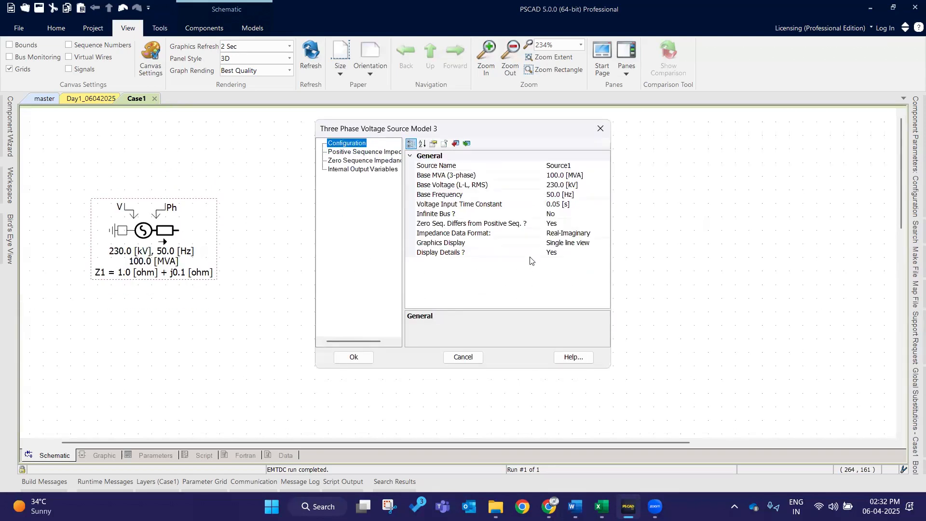
{"action": "left_click", "coordinate": [458, 254]}
{"action": "left_click", "coordinate": [598, 261]}
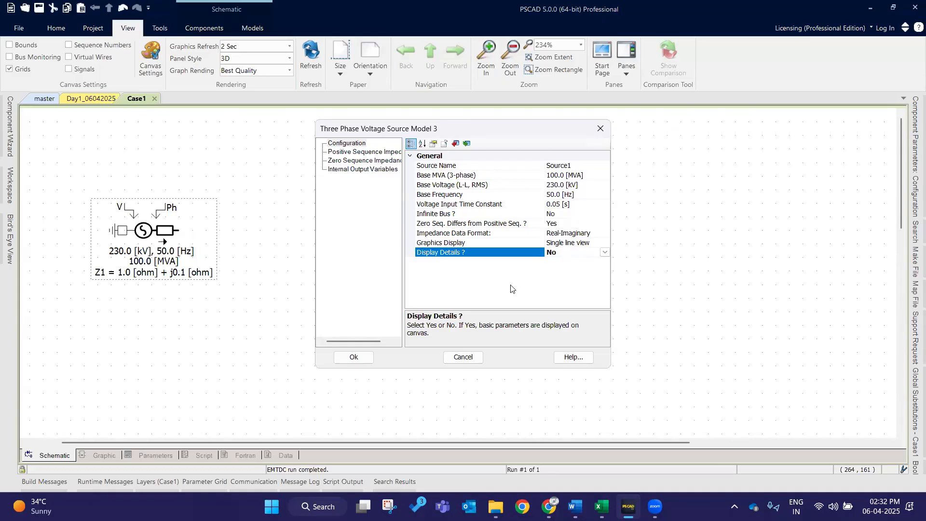
{"action": "left_click", "coordinate": [365, 356]}
{"action": "left_click_drag", "start_coordinate": [70, 164], "coordinate": [240, 326]}
{"action": "left_click", "coordinate": [400, 276]}
{"action": "double_click", "coordinate": [163, 219]}
{"action": "double_click", "coordinate": [583, 250]}
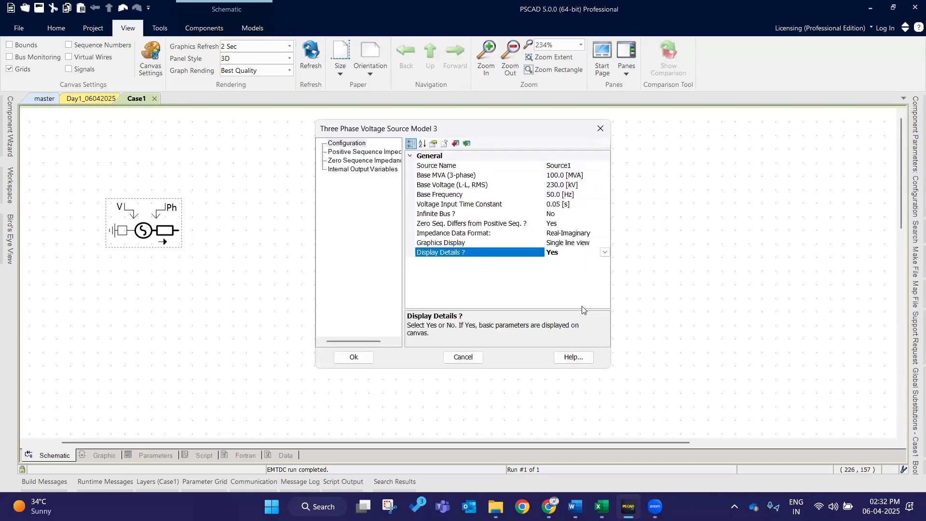
{"action": "left_click", "coordinate": [352, 357]}
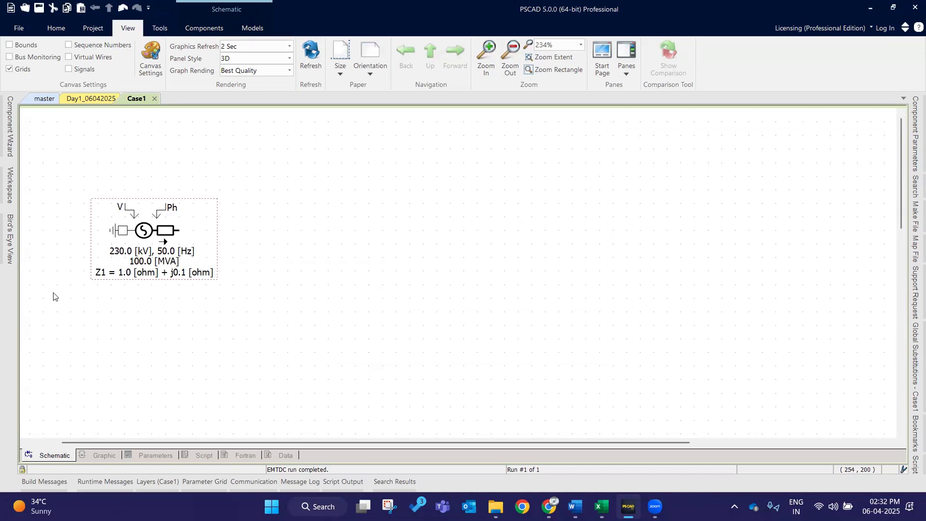
Step: Reopen the source's parameters and examine the resistance and reactance entries for the positive and zero sequence impedances
{"action": "double_click", "coordinate": [164, 279]}
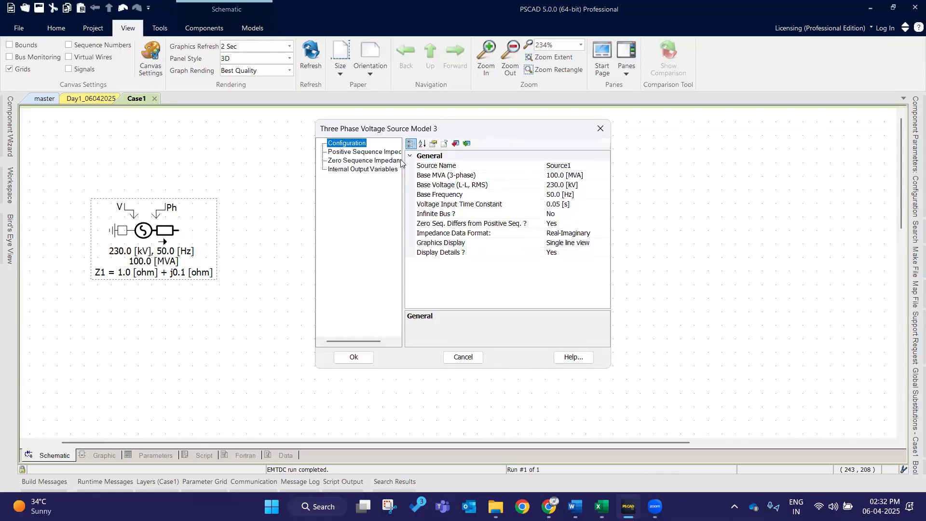
{"action": "left_click", "coordinate": [376, 156]}
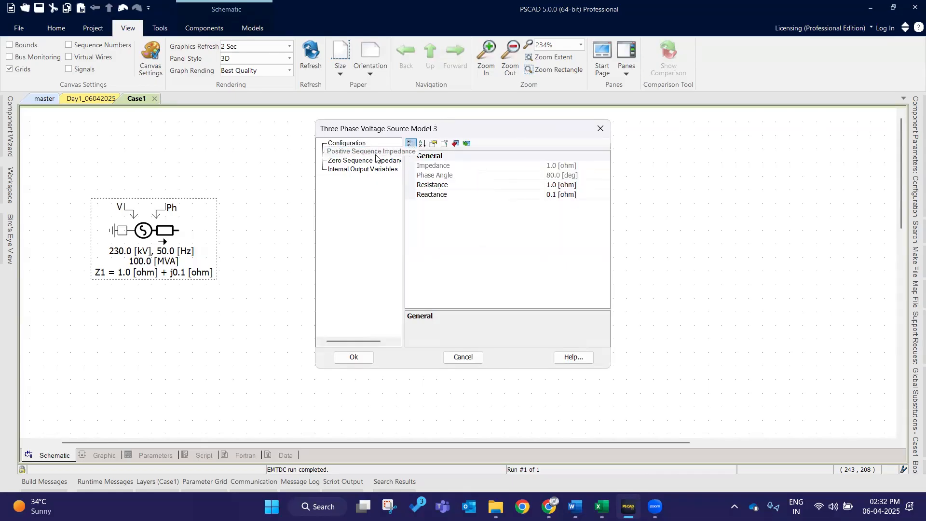
{"action": "left_click", "coordinate": [459, 196]}
{"action": "left_click", "coordinate": [570, 187]}
{"action": "left_click", "coordinate": [568, 194]}
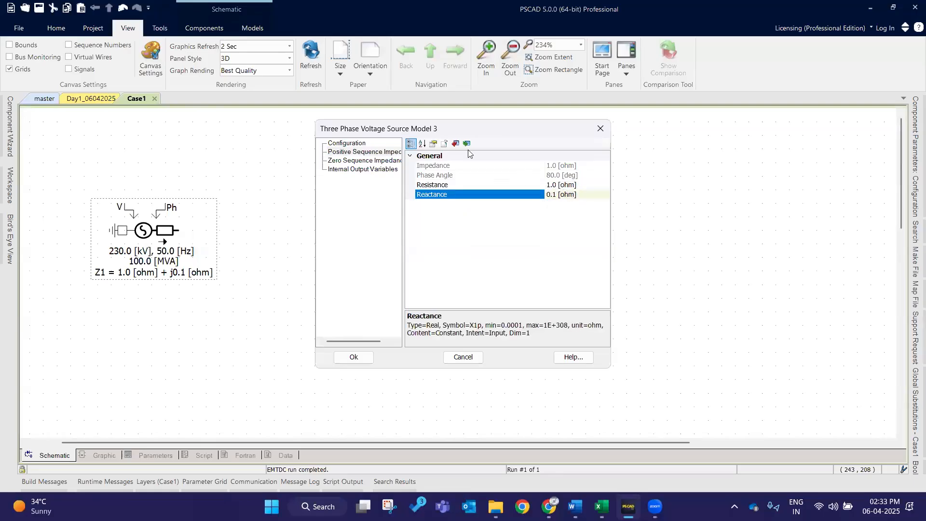
{"action": "left_click", "coordinate": [362, 161]}
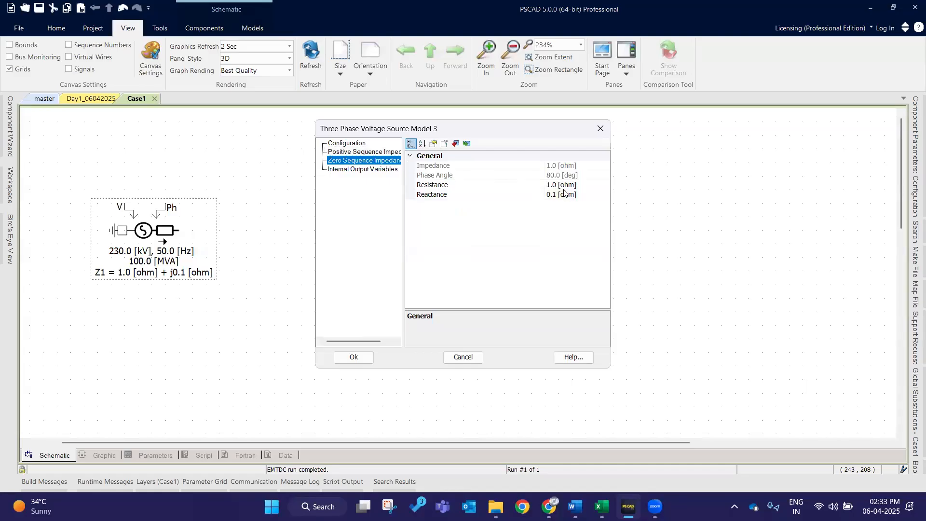
{"action": "left_click", "coordinate": [466, 186]}
{"action": "left_click", "coordinate": [568, 194]}
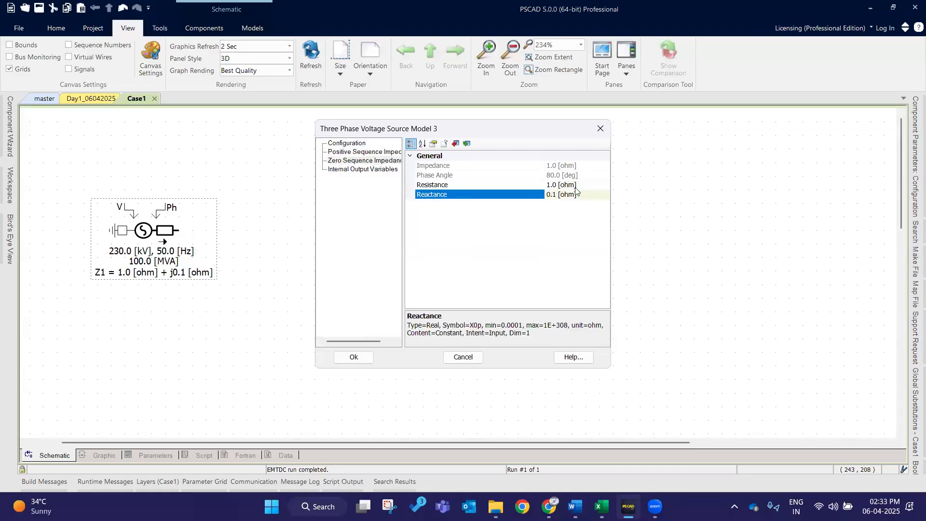
Step: Examine the source's internal output variables, including the name fields for the phase currents
{"action": "left_click", "coordinate": [370, 172]}
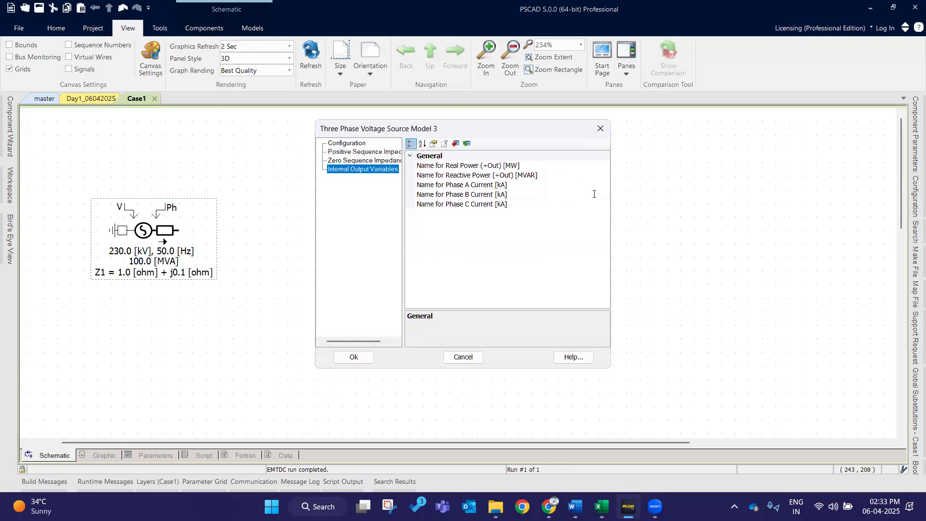
{"action": "left_click", "coordinate": [579, 194]}
{"action": "left_click", "coordinate": [581, 182]}
{"action": "left_click", "coordinate": [581, 202]}
{"action": "left_click", "coordinate": [542, 186]}
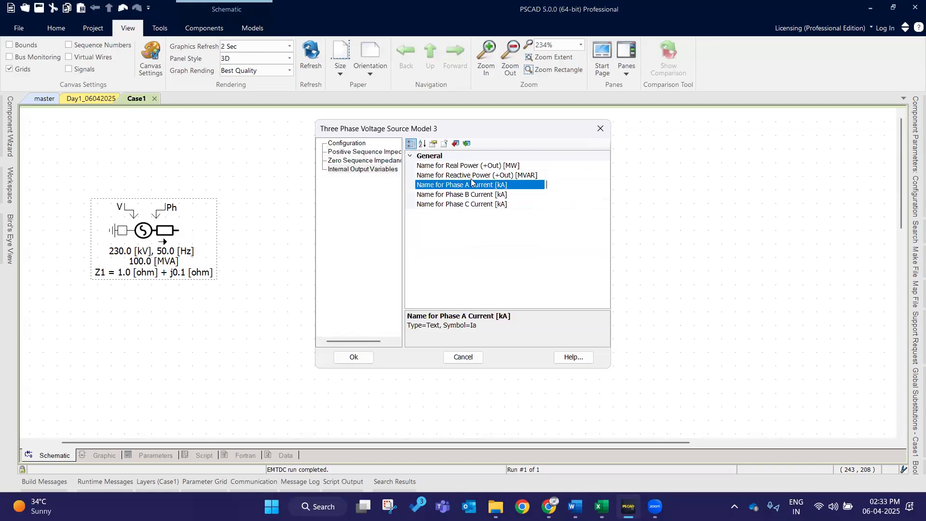
Step: Examine the source's output name fields for real power, reactive power and phase currents, and close the parameters
{"action": "left_click", "coordinate": [502, 167]}
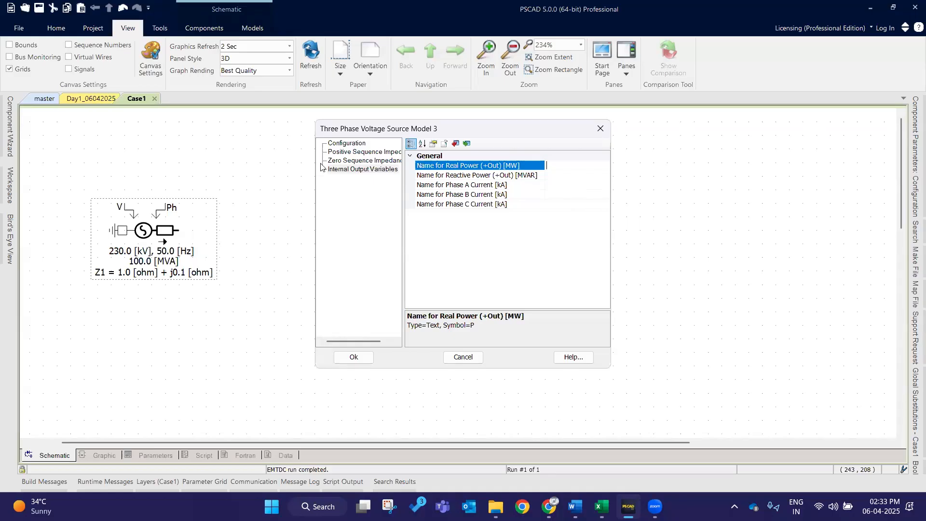
{"action": "left_click", "coordinate": [350, 170]}
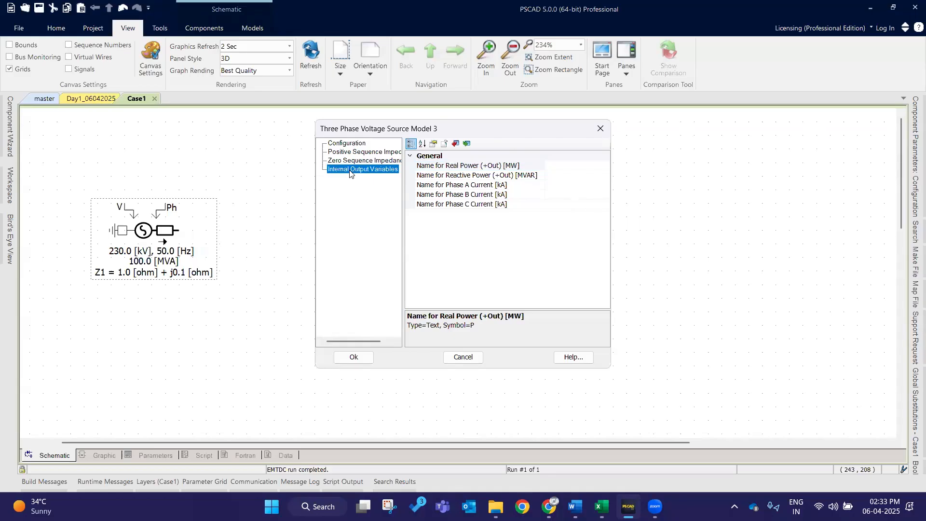
{"action": "left_click", "coordinate": [561, 165]}
{"action": "left_click", "coordinate": [559, 176]}
{"action": "left_click", "coordinate": [558, 194]}
{"action": "left_click", "coordinate": [555, 204]}
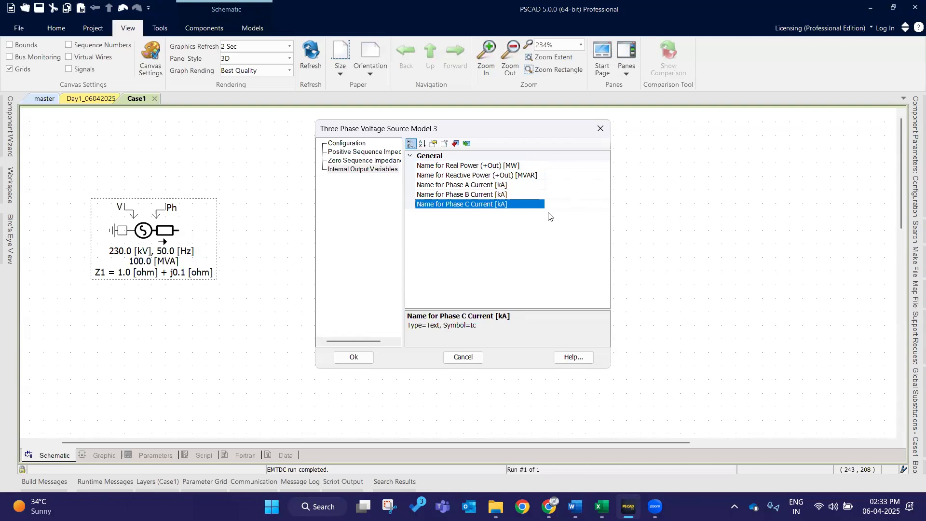
{"action": "left_click", "coordinate": [352, 357]}
{"action": "left_click", "coordinate": [114, 188]}
{"action": "left_click_drag", "start_coordinate": [45, 154], "coordinate": [262, 317]}
{"action": "left_click", "coordinate": [473, 274]}
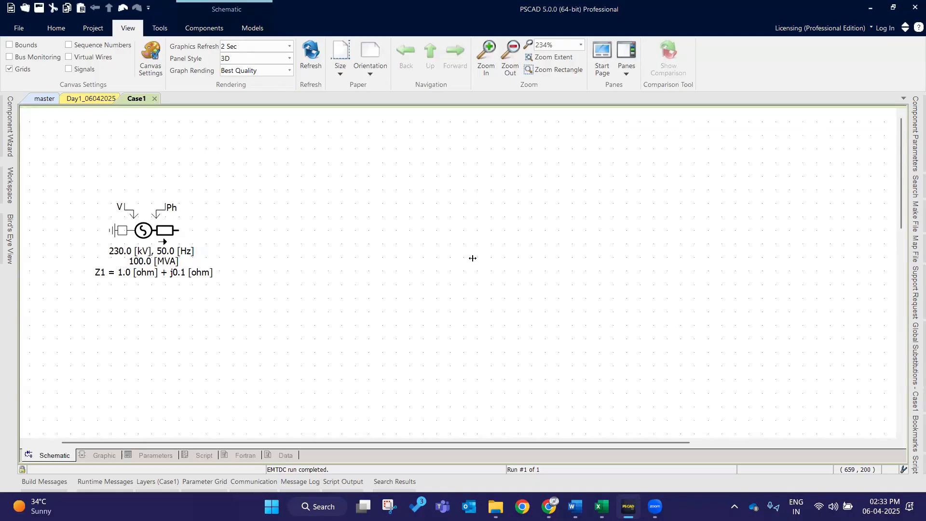
Step: Reopen the source's parameters in a widened dialog and review the configuration, both sequence impedances and the internal output variables
{"action": "double_click", "coordinate": [170, 243]}
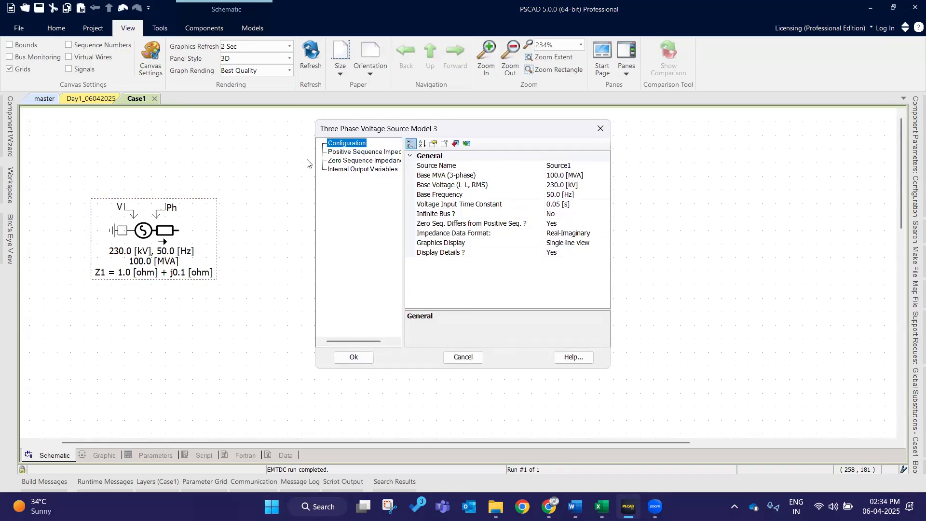
{"action": "left_click_drag", "start_coordinate": [403, 180], "coordinate": [430, 180]}
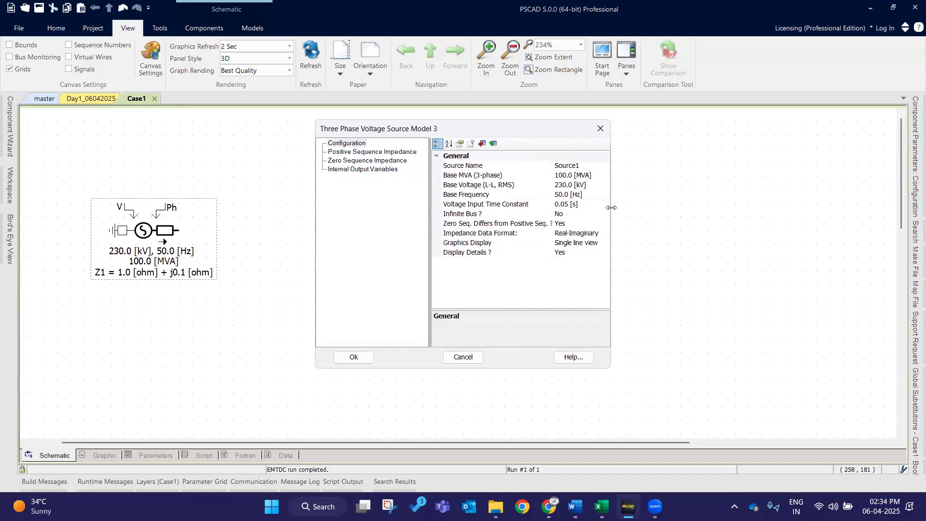
{"action": "left_click_drag", "start_coordinate": [611, 207], "coordinate": [709, 207]}
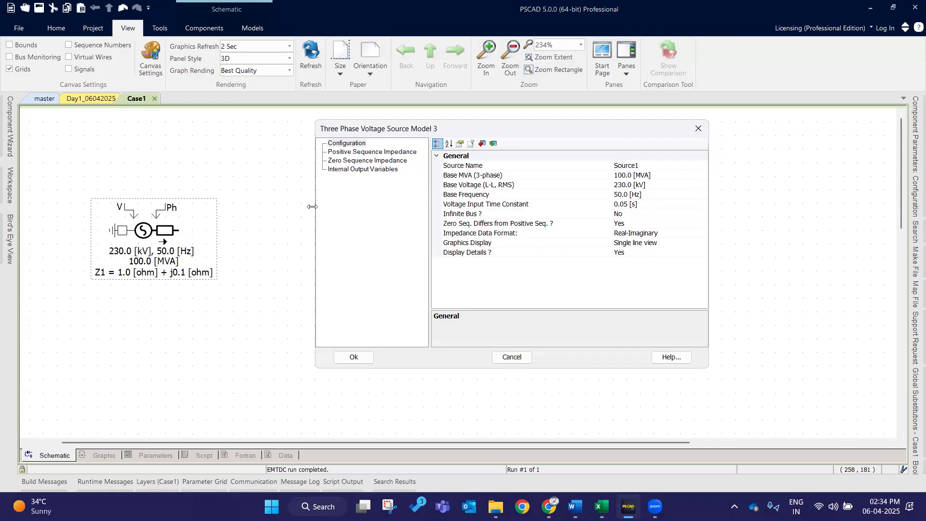
{"action": "left_click", "coordinate": [358, 145]}
{"action": "left_click", "coordinate": [366, 152]}
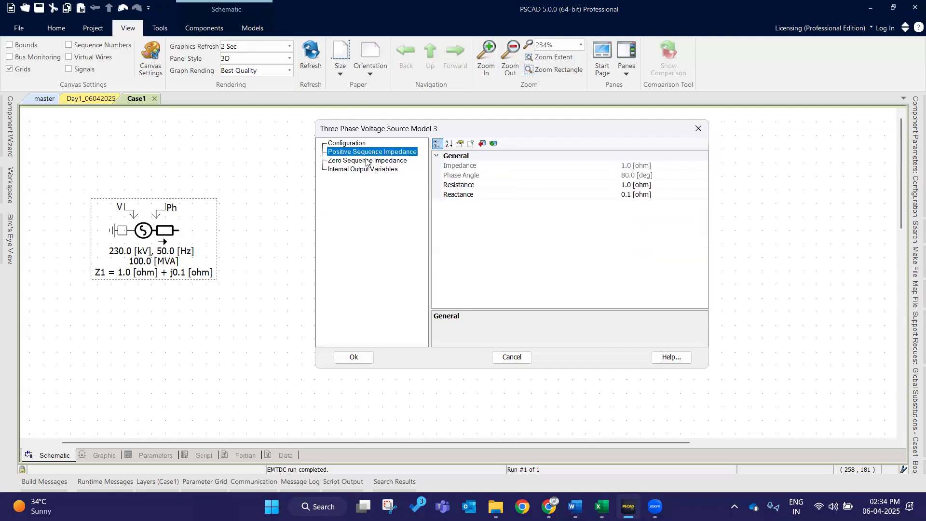
{"action": "left_click", "coordinate": [368, 161]}
{"action": "left_click", "coordinate": [369, 169]}
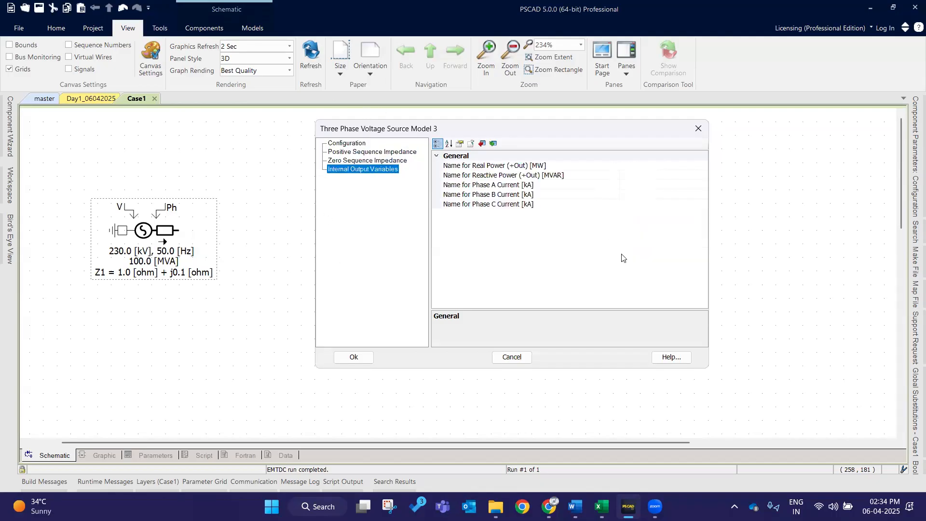
{"action": "left_click", "coordinate": [337, 142]}
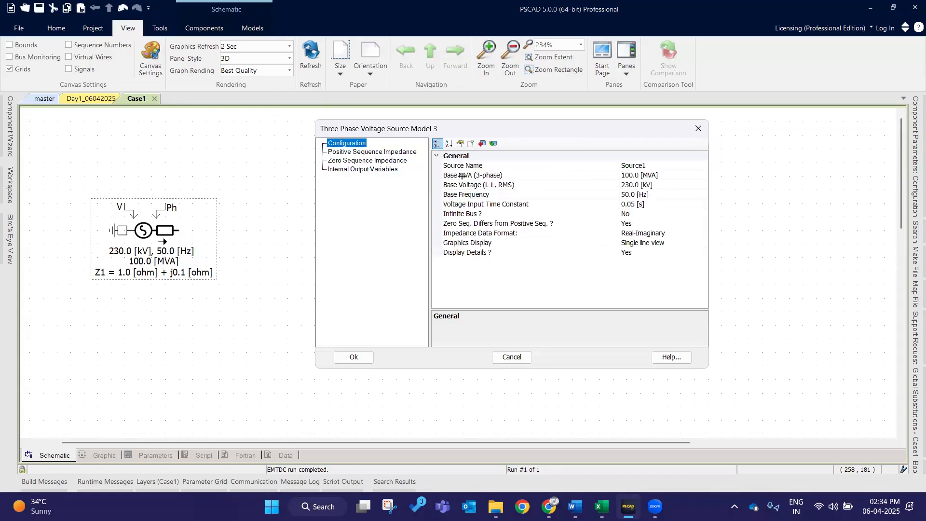
{"action": "left_click", "coordinate": [354, 357]}
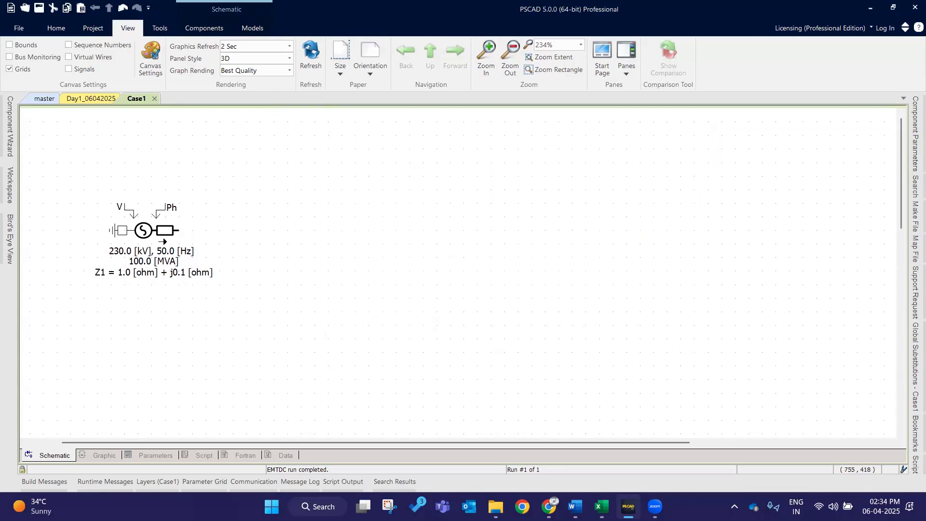
Step: Switch to the Source sheet in Excel and examine the grid data table
{"action": "mouse_move", "coordinate": [601, 507]}
{"action": "left_click", "coordinate": [536, 437]}
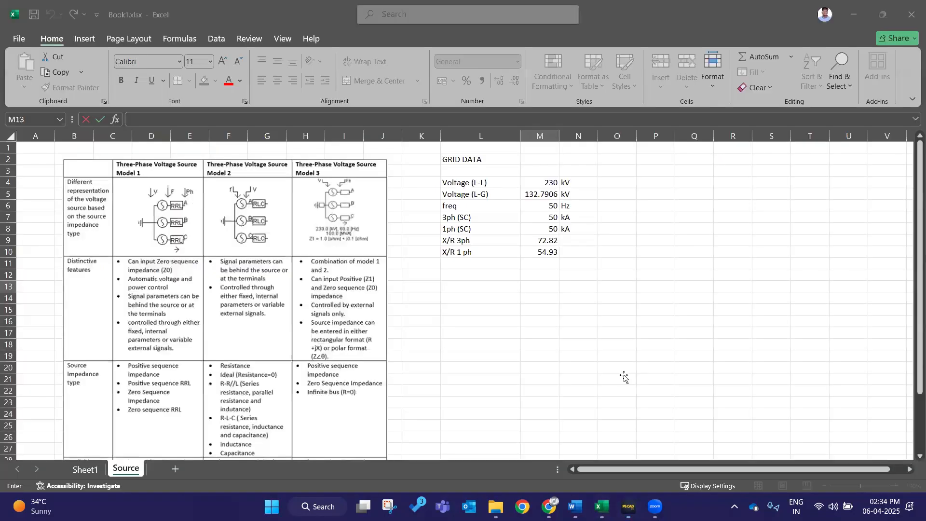
{"action": "left_click", "coordinate": [435, 279]}
{"action": "left_click", "coordinate": [476, 294]}
{"action": "double_click", "coordinate": [477, 288]}
{"action": "left_click", "coordinate": [537, 287]}
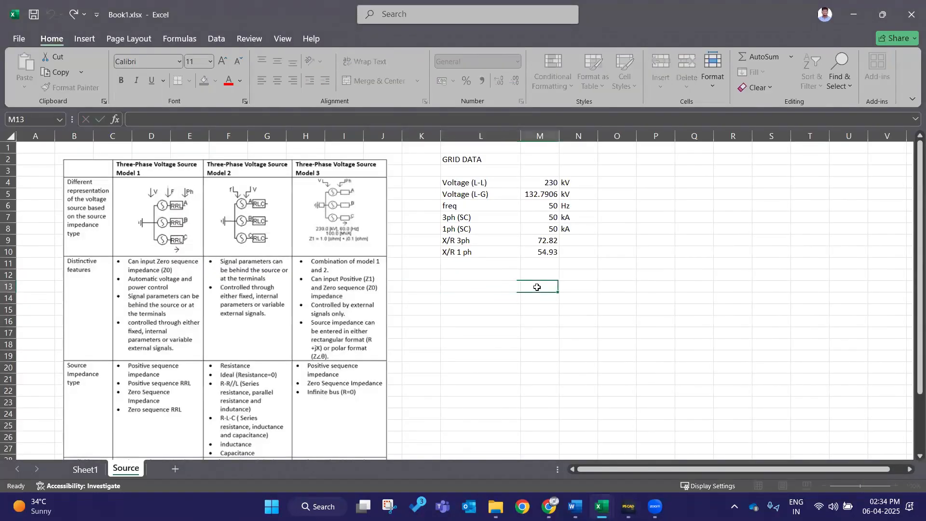
{"action": "left_click", "coordinate": [579, 286]}
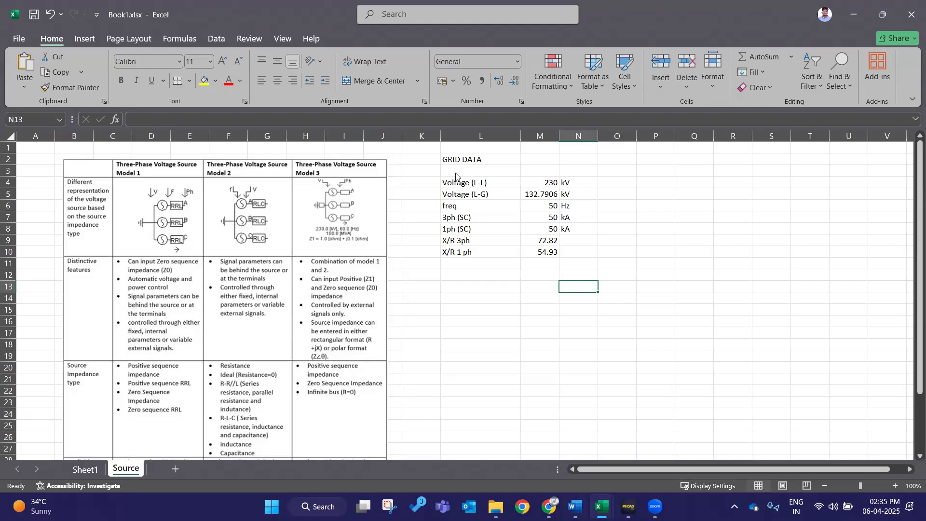
{"action": "left_click", "coordinate": [540, 295]}
{"action": "left_click", "coordinate": [481, 283]}
{"action": "key", "text": "Up"}
{"action": "key", "text": "Up"}
{"action": "key", "text": "Down"}
{"action": "double_click", "coordinate": [480, 275]}
{"action": "double_click", "coordinate": [489, 290]}
{"action": "left_click", "coordinate": [526, 282]}
{"action": "double_click", "coordinate": [532, 277]}
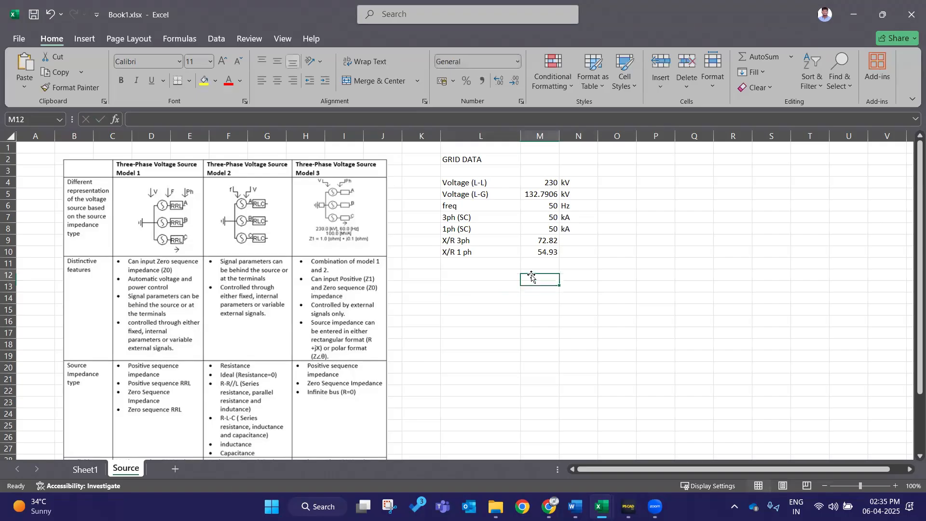
{"action": "left_click", "coordinate": [509, 278]}
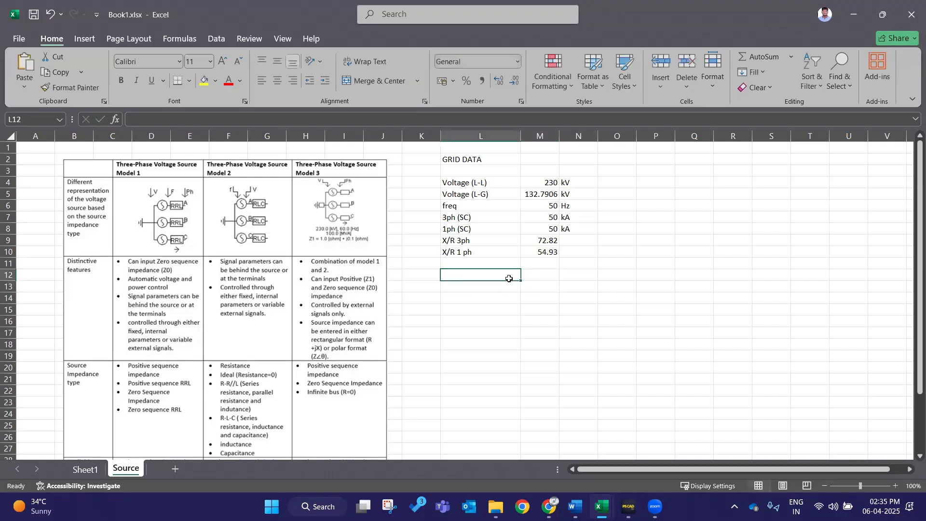
{"action": "key", "text": "Down"}
{"action": "key", "text": "Down"}
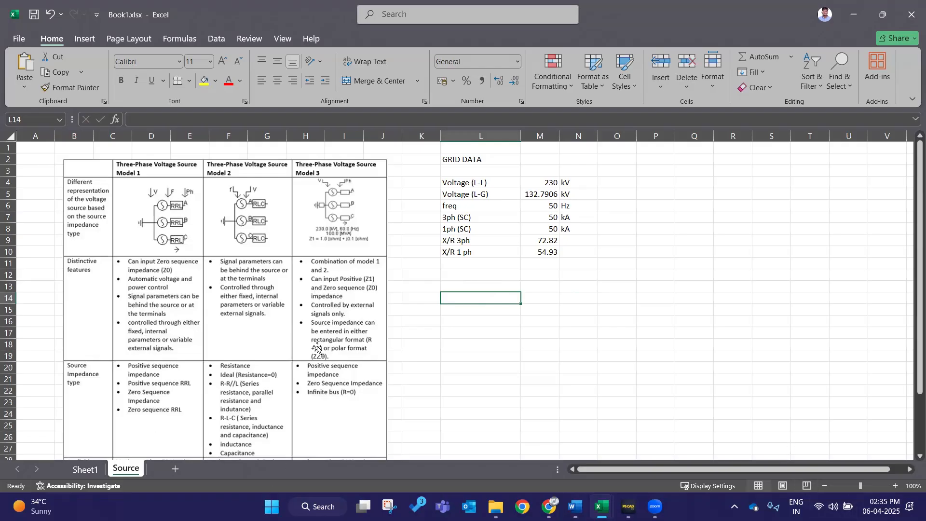
{"action": "key", "text": "Up"}
{"action": "key", "text": "Up"}
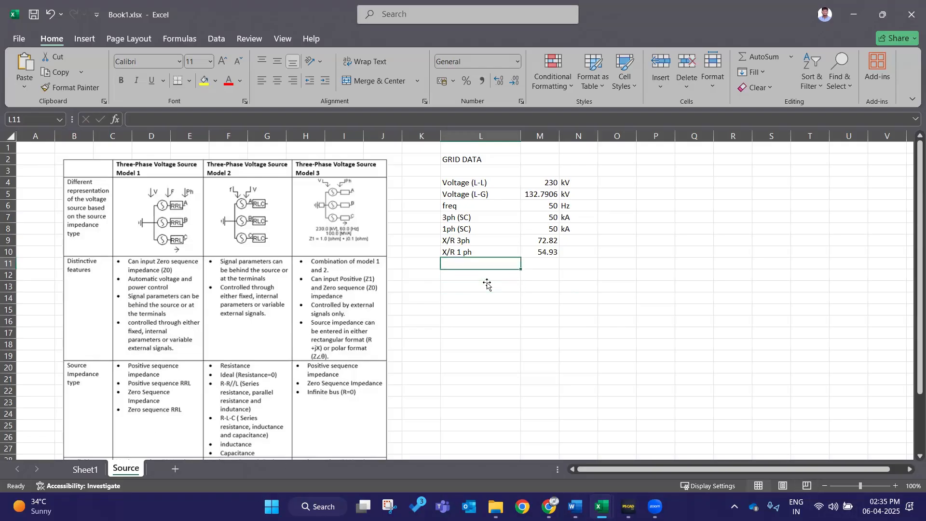
{"action": "left_click", "coordinate": [489, 300]}
{"action": "double_click", "coordinate": [490, 299]}
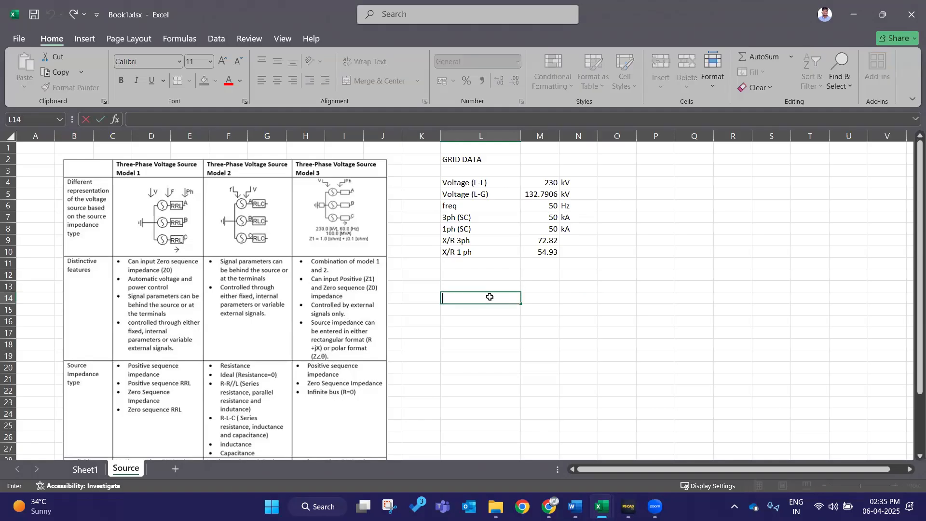
{"action": "double_click", "coordinate": [491, 288]}
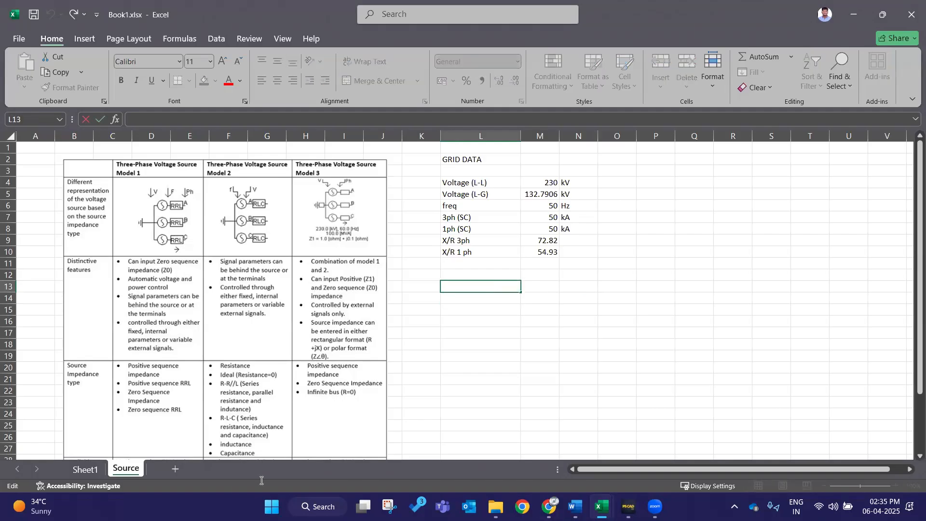
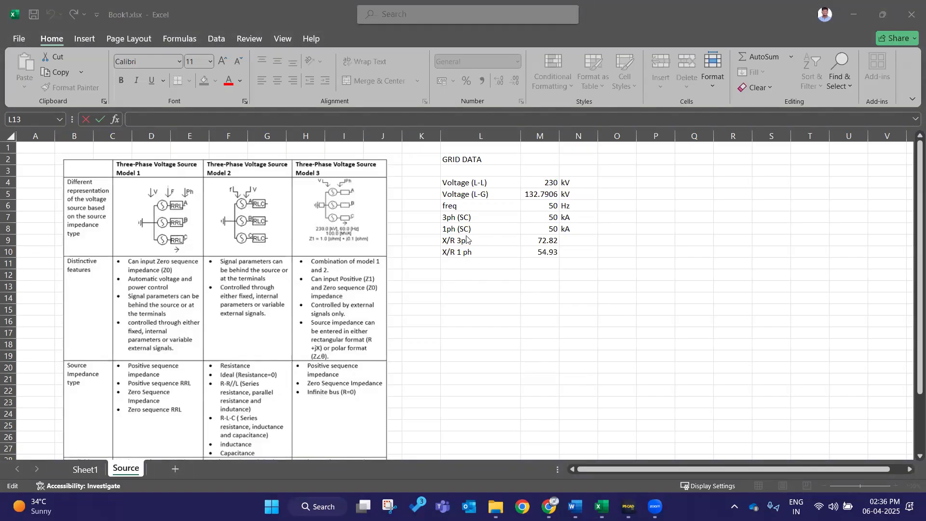
{"action": "left_click", "coordinate": [85, 475]}
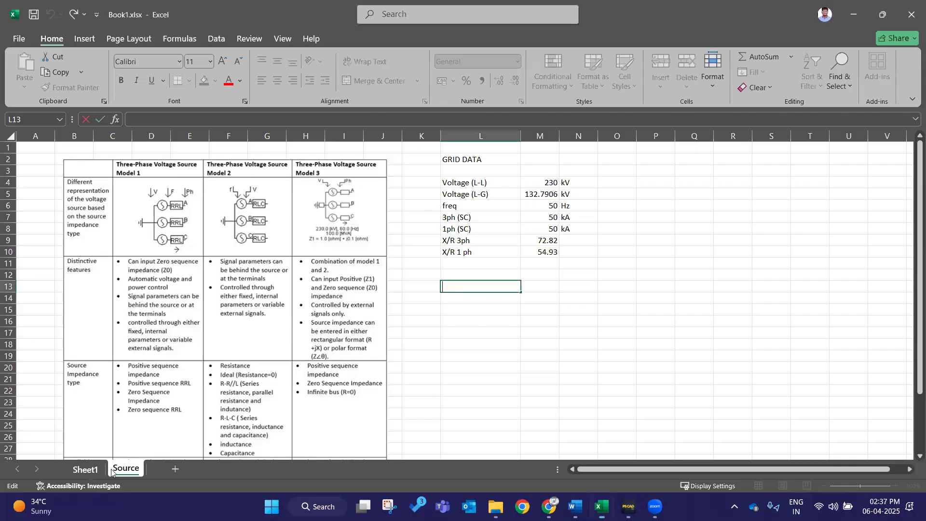
{"action": "left_click", "coordinate": [126, 469]}
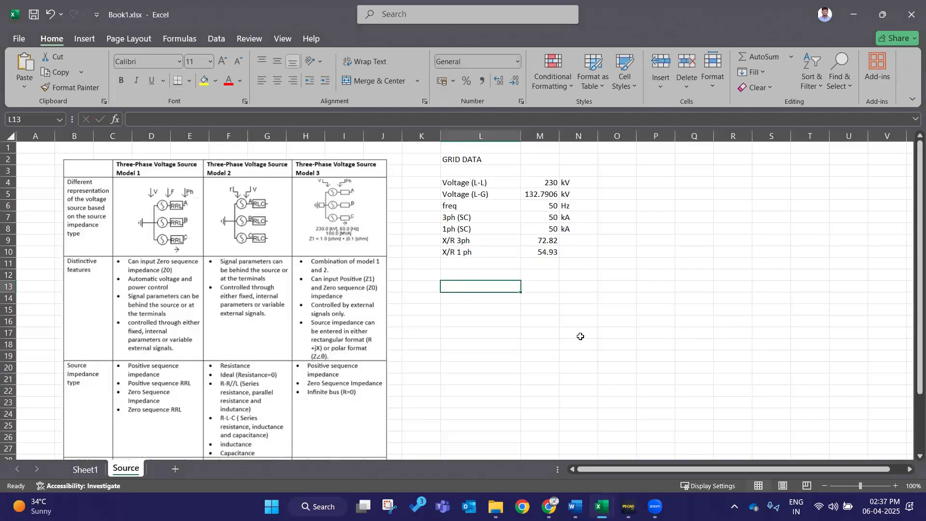
{"action": "left_click", "coordinate": [86, 469]}
{"action": "left_click", "coordinate": [120, 469]}
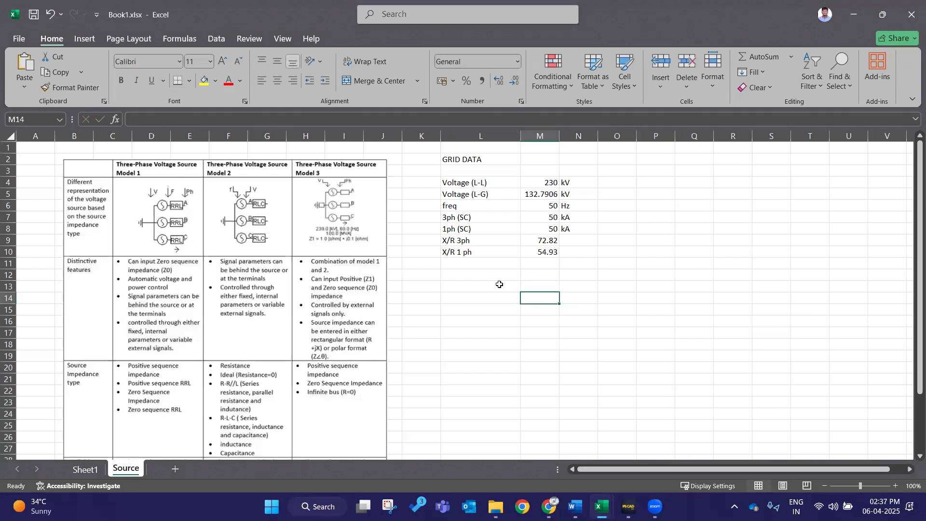
{"action": "double_click", "coordinate": [487, 285]}
{"action": "left_click", "coordinate": [544, 290]}
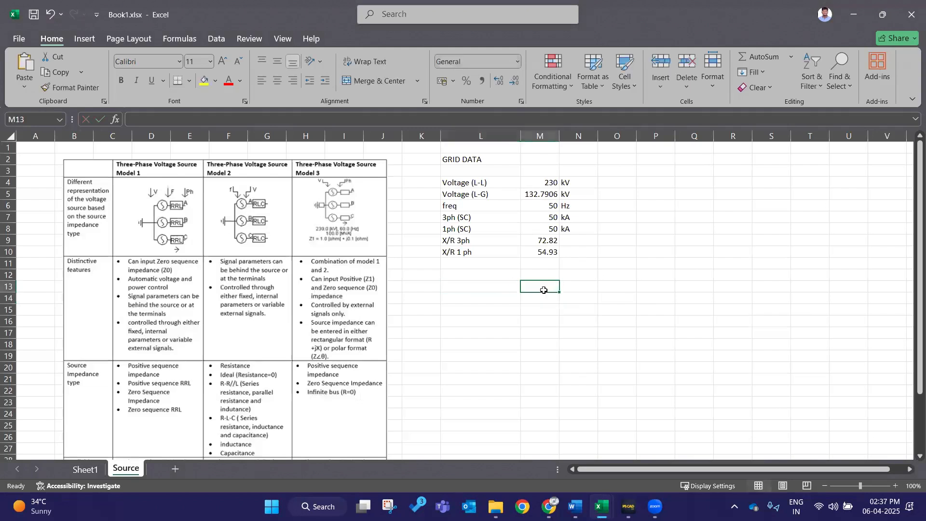
{"action": "double_click", "coordinate": [533, 300]}
{"action": "double_click", "coordinate": [538, 286]}
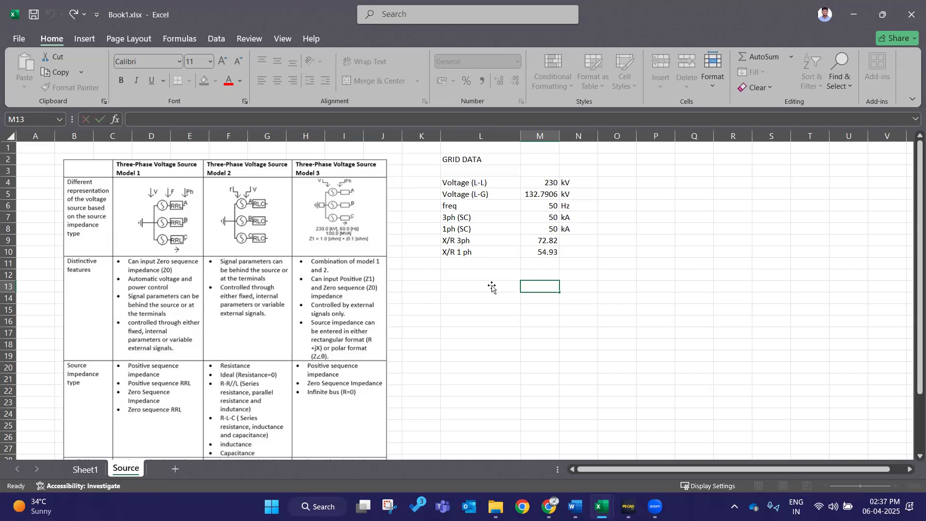
Step: Add an "MVA base" row below the grid data in L12, with the value 100 in M12
{"action": "left_click", "coordinate": [471, 284]}
{"action": "double_click", "coordinate": [472, 282]}
{"action": "double_click", "coordinate": [473, 278]}
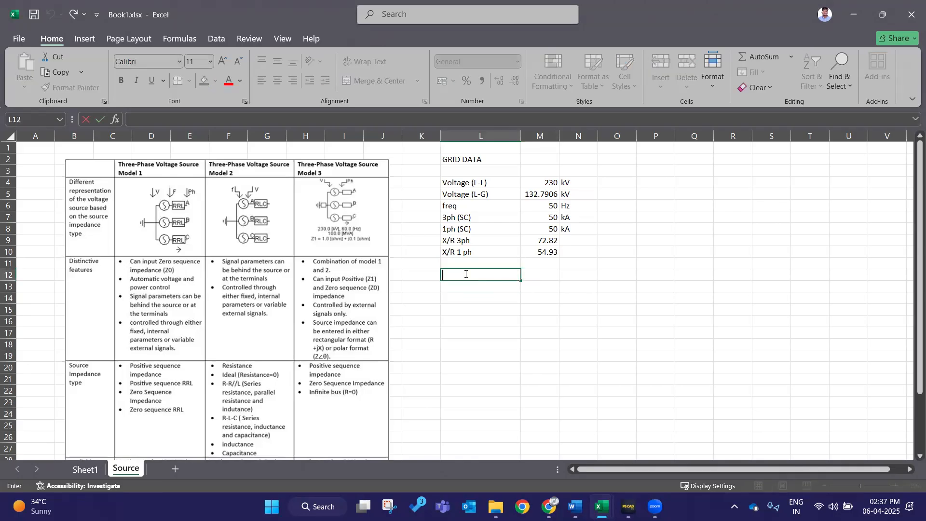
{"action": "type", "text": "MVA base"}
{"action": "key", "text": "Tab"}
{"action": "type", "text": "100"}
{"action": "key", "text": "Return"}
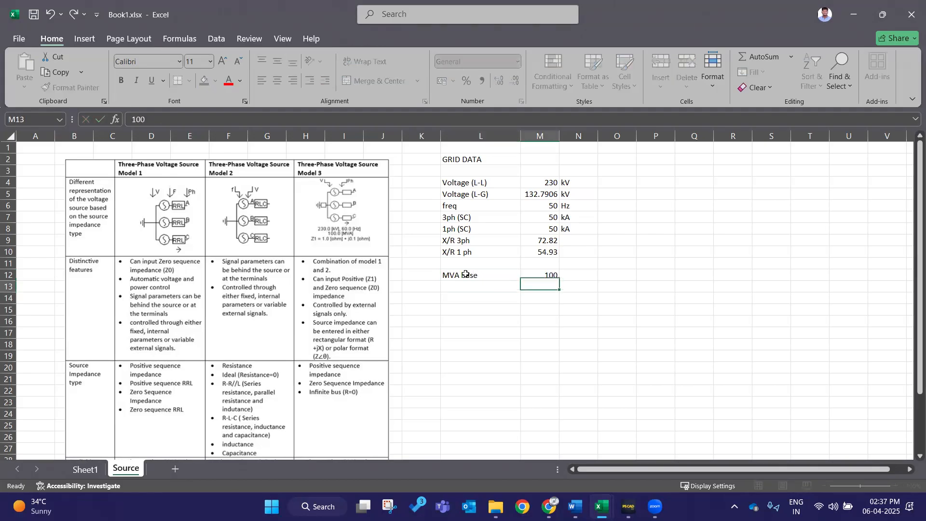
Step: Label cell L13 "MVAsc 3ph" for the three-phase short-circuit MVA
{"action": "type", "text": "MVA"}
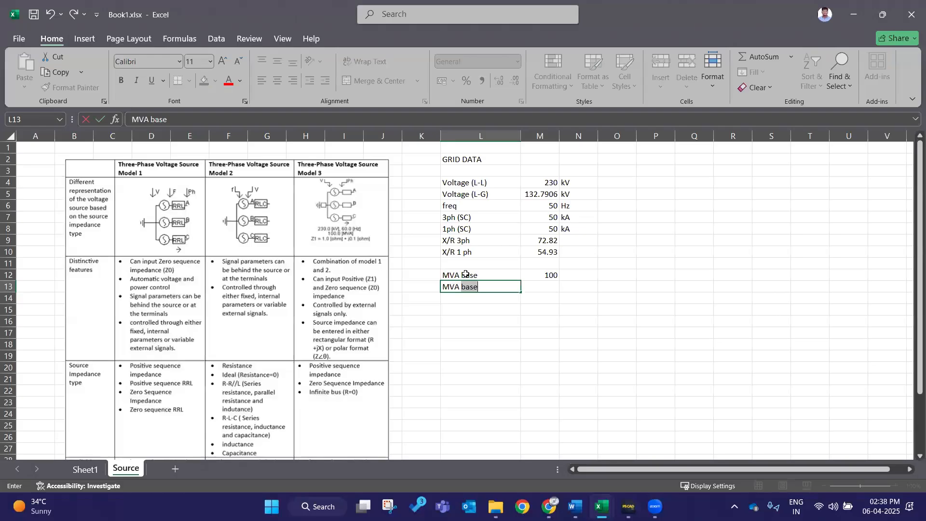
{"action": "key", "text": "BackSpace"}
{"action": "type", "text": "sc 3pf"}
{"action": "key", "text": "BackSpace"}
{"action": "type", "text": "h"}
{"action": "key", "text": "Tab"}
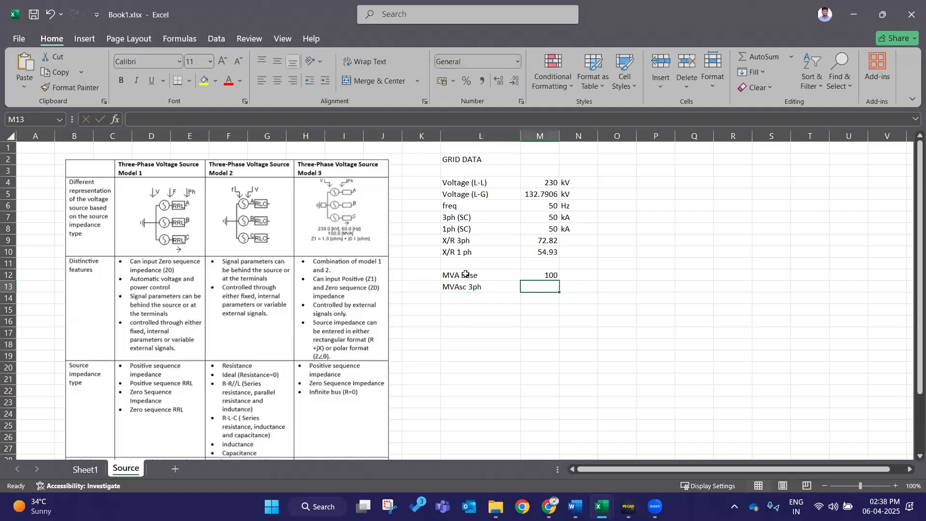
{"action": "type", "text": "="}
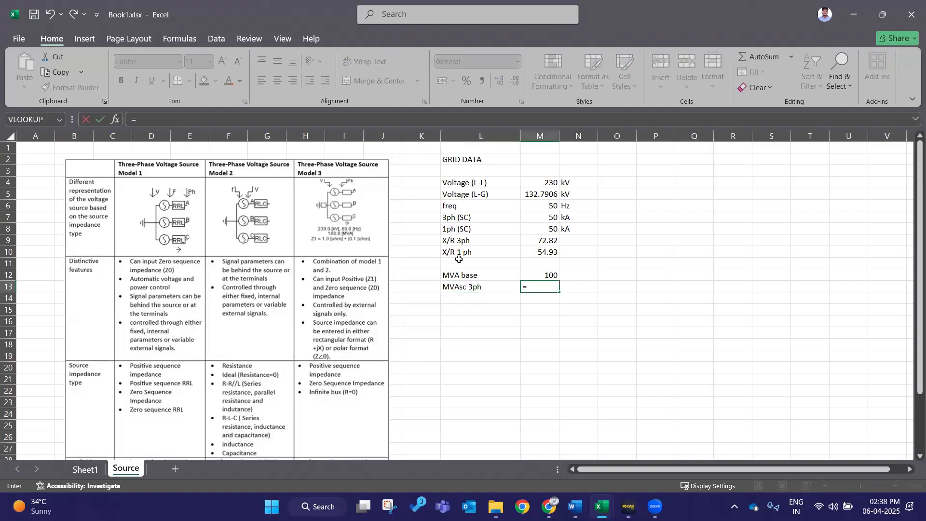
{"action": "key", "text": "Escape"}
{"action": "left_click", "coordinate": [731, 390]}
{"action": "key", "text": "alt+Tab"}
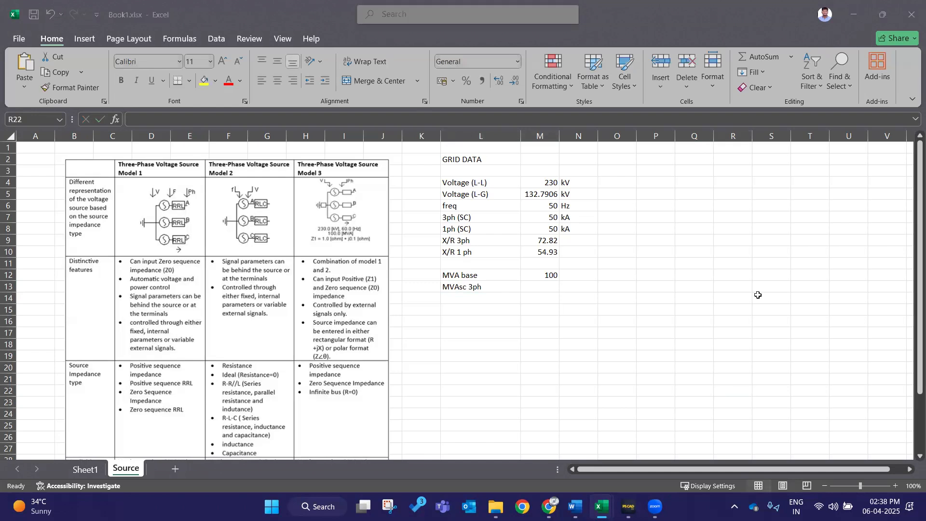
Step: Start the three-phase short-circuit MVA formula in M13 with =SQRT(3), closing the Help pane opened by accident
{"action": "key", "text": "F2"}
{"action": "left_click", "coordinate": [550, 291]}
{"action": "type", "text": "="}
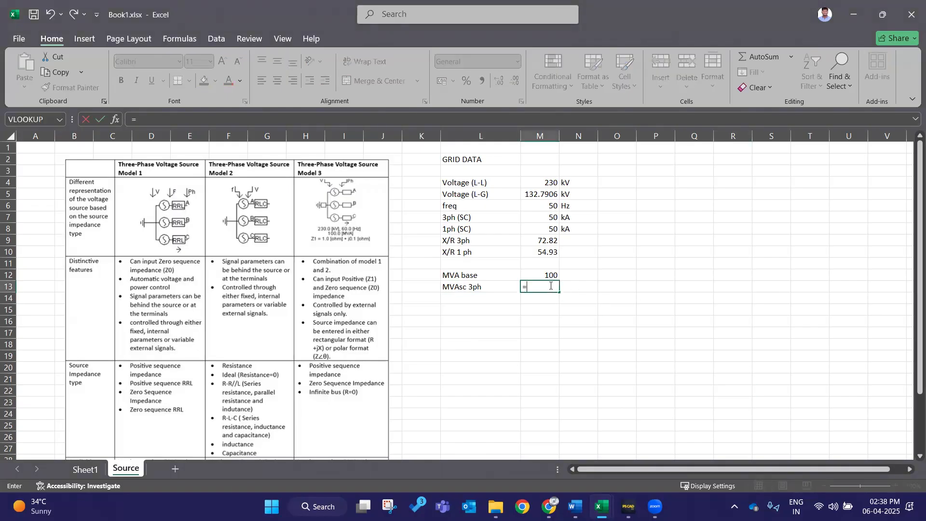
{"action": "type", "text": "sqrt(3)"}
{"action": "left_click", "coordinate": [548, 287]}
{"action": "left_click", "coordinate": [543, 299]}
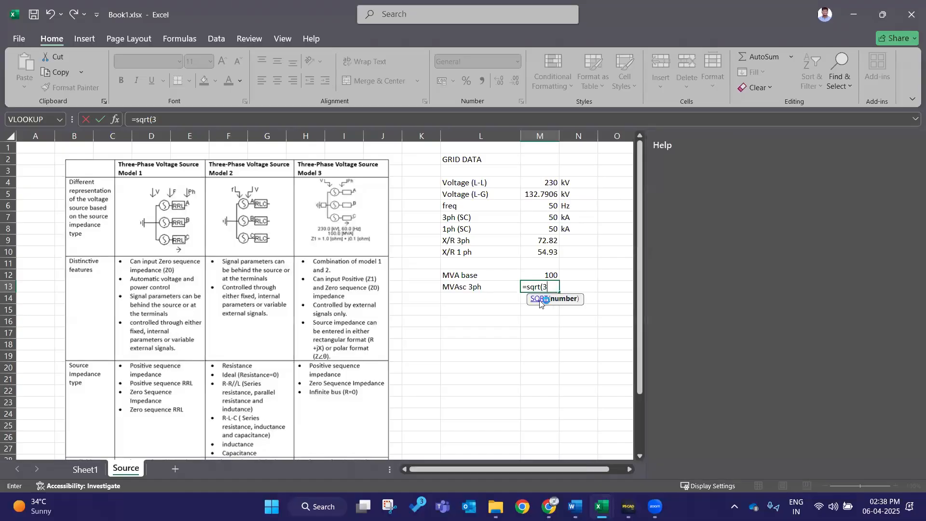
{"action": "left_click", "coordinate": [550, 297]}
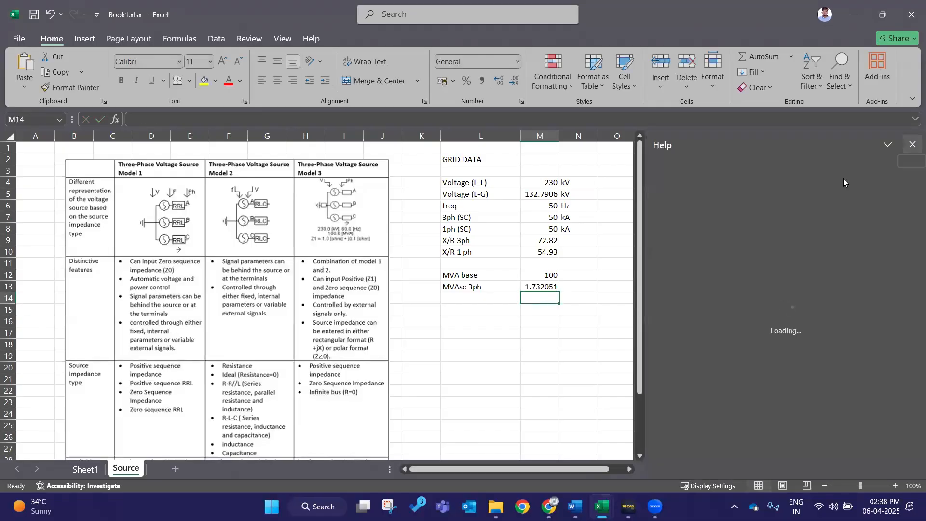
{"action": "left_click", "coordinate": [911, 144]}
Step: Extend the M13 formula to =SQRT(3)*M4*M7, multiplying by the line-to-line voltage and the three-phase short-circuit current
{"action": "key", "text": "Up"}
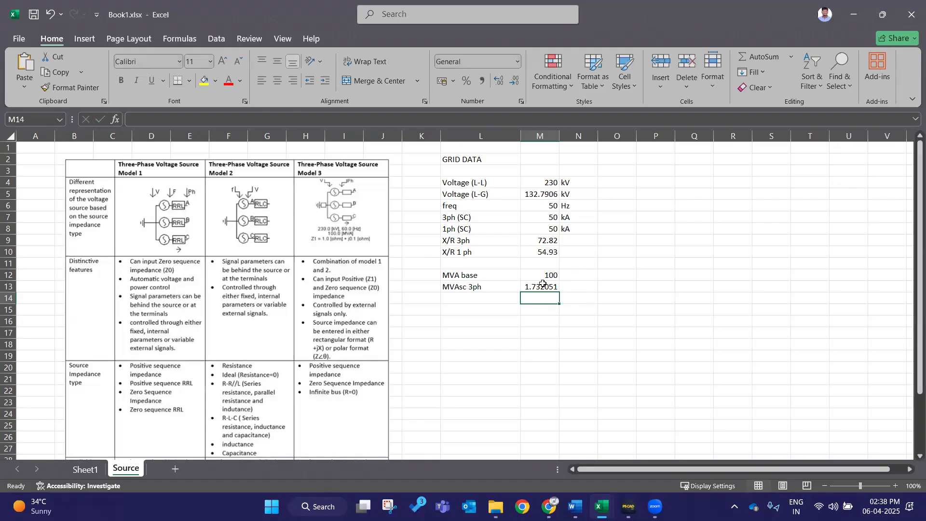
{"action": "key", "text": "F2"}
{"action": "type", "text": "*"}
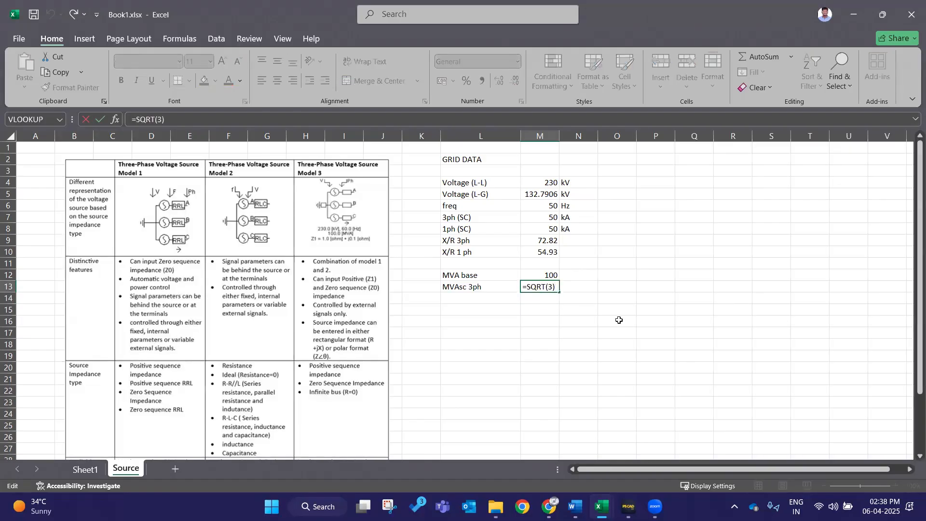
{"action": "type", "text": "*"}
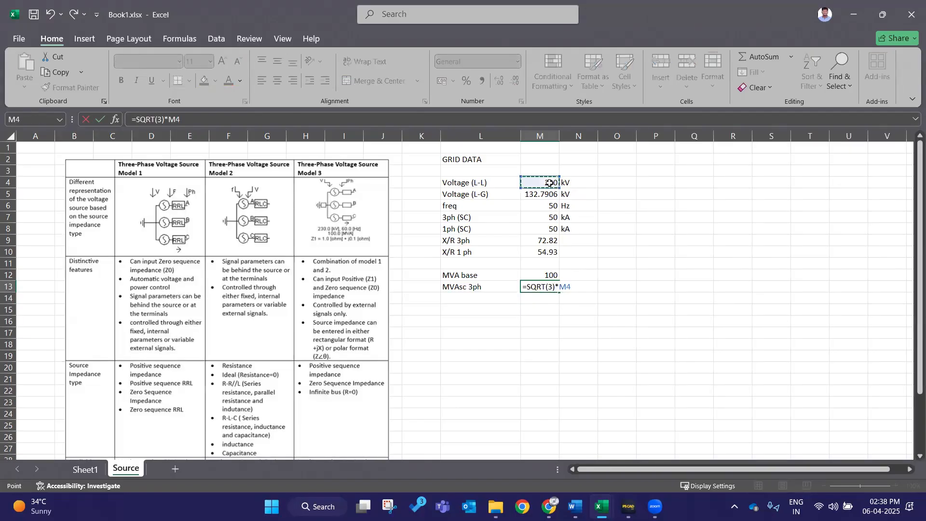
{"action": "left_click", "coordinate": [538, 220]}
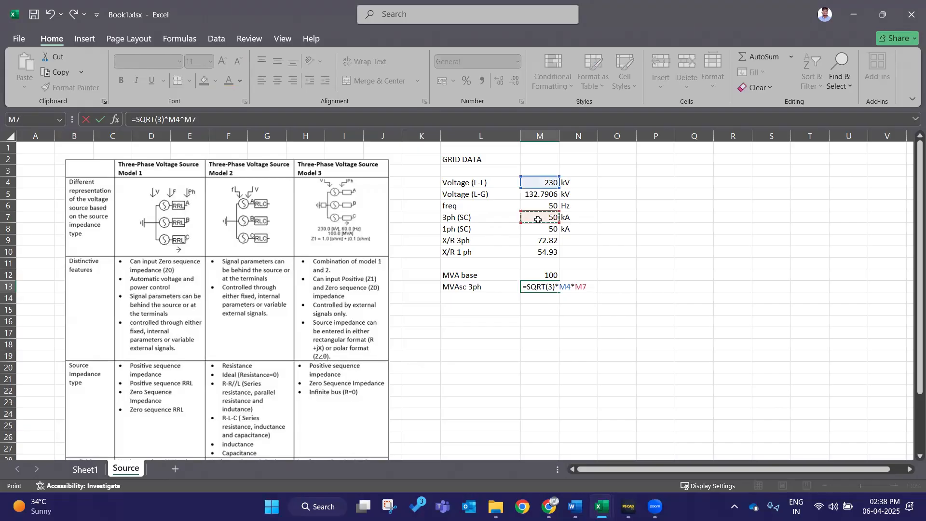
{"action": "key", "text": "Return"}
{"action": "left_click", "coordinate": [622, 331]}
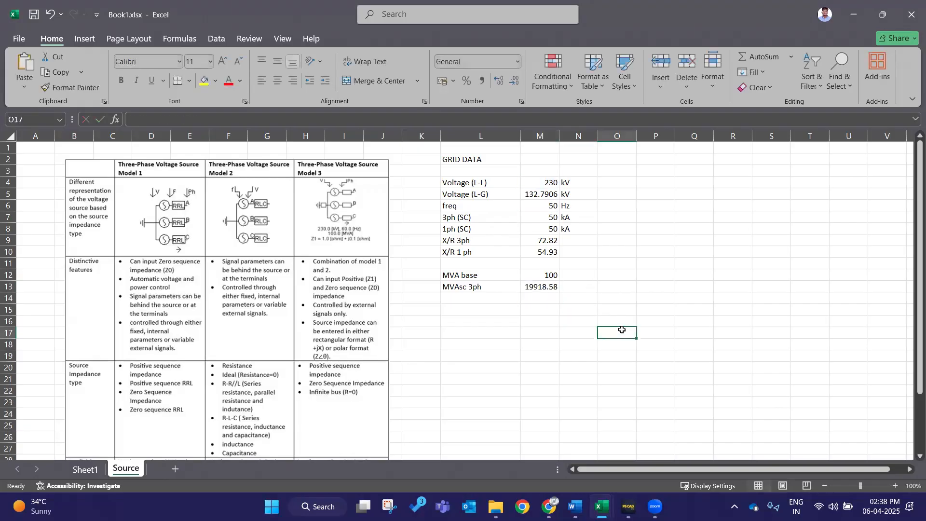
{"action": "left_click", "coordinate": [577, 288]}
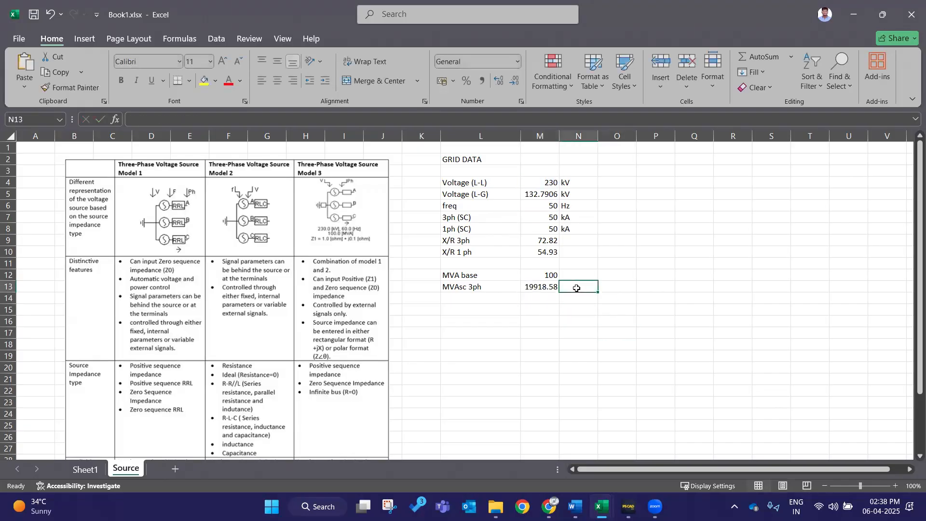
Step: Copy the "MVAsc 3ph" label down to L14 and change the copy to "MVAsc 1ph"
{"action": "left_click", "coordinate": [490, 289]}
{"action": "left_click_drag", "start_coordinate": [512, 291], "coordinate": [497, 299]}
{"action": "double_click", "coordinate": [477, 302]}
{"action": "key", "text": "Left"}
{"action": "key", "text": "Left"}
{"action": "key", "text": "BackSpace"}
{"action": "type", "text": "1"}
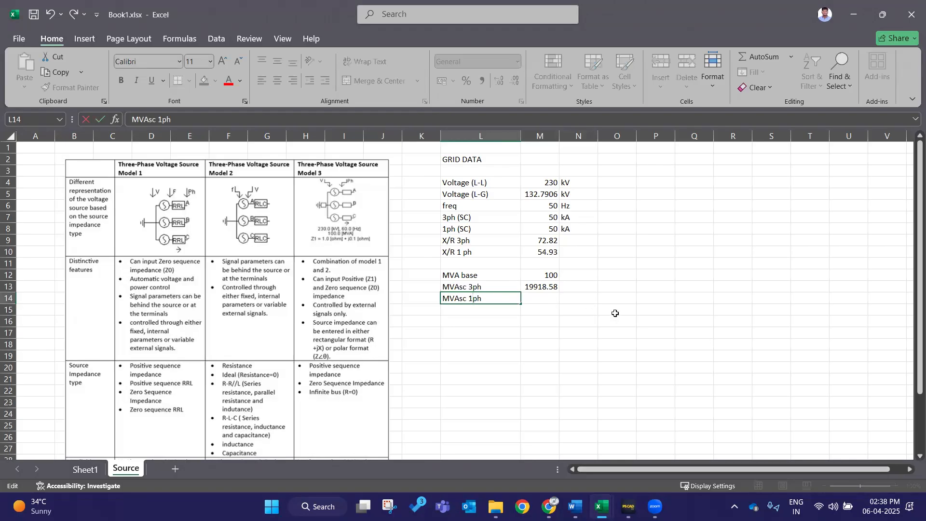
{"action": "left_click", "coordinate": [672, 320]}
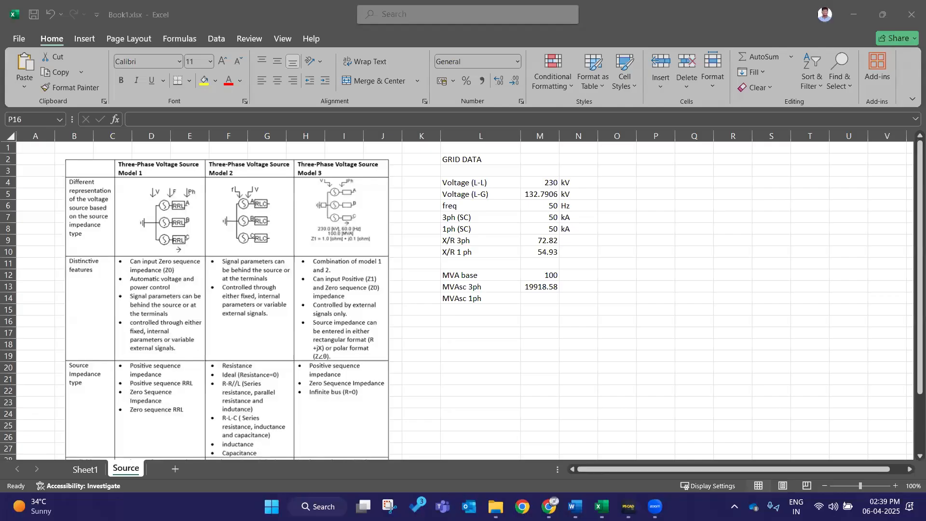
Step: Calculate the single-phase short-circuit MVA in M14 with =M5*M8, from the line-to-ground voltage and single-phase fault current
{"action": "double_click", "coordinate": [542, 298]}
{"action": "type", "text": "="}
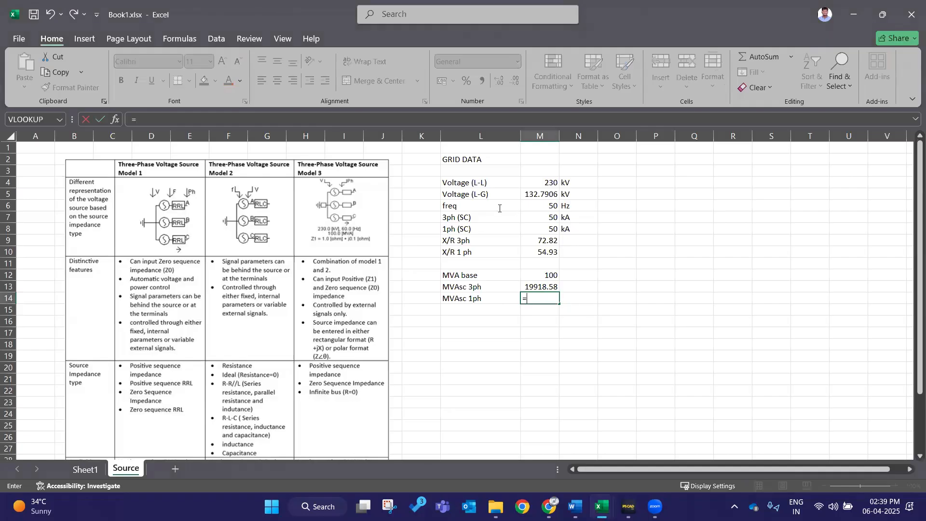
{"action": "left_click", "coordinate": [527, 195]}
{"action": "type", "text": "*"}
{"action": "left_click", "coordinate": [539, 230]}
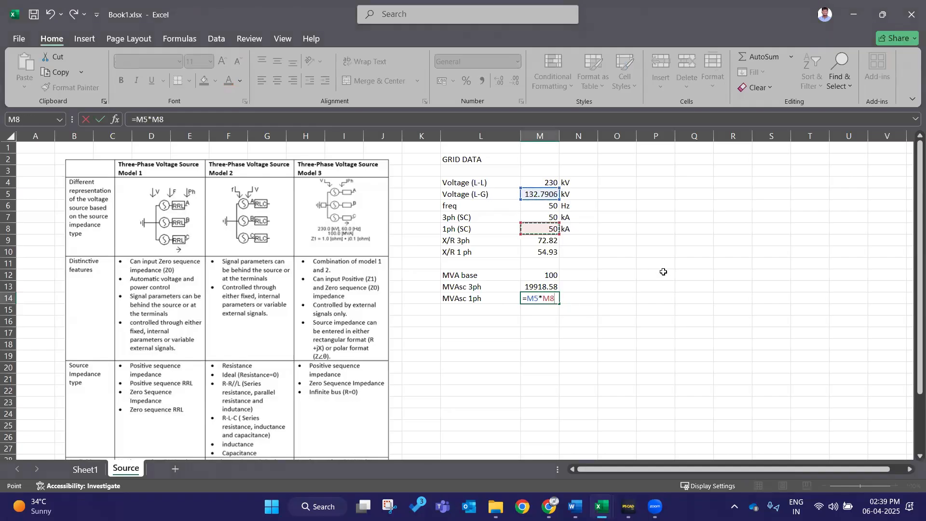
{"action": "key", "text": "Return"}
{"action": "key", "text": "Right"}
{"action": "key", "text": "Right"}
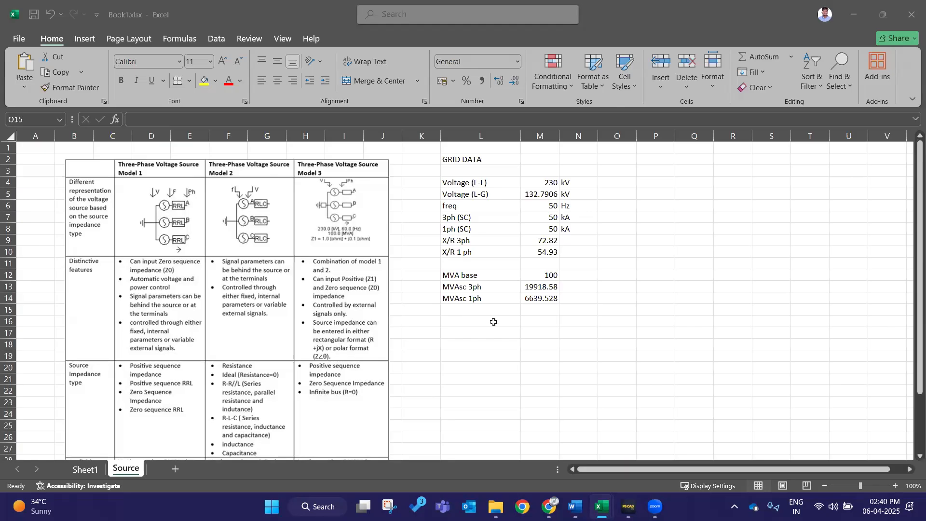
Step: Add the label "Zactual" in L16 and the unit "ohm" beside it in M16
{"action": "left_click", "coordinate": [531, 322]}
{"action": "double_click", "coordinate": [531, 322]}
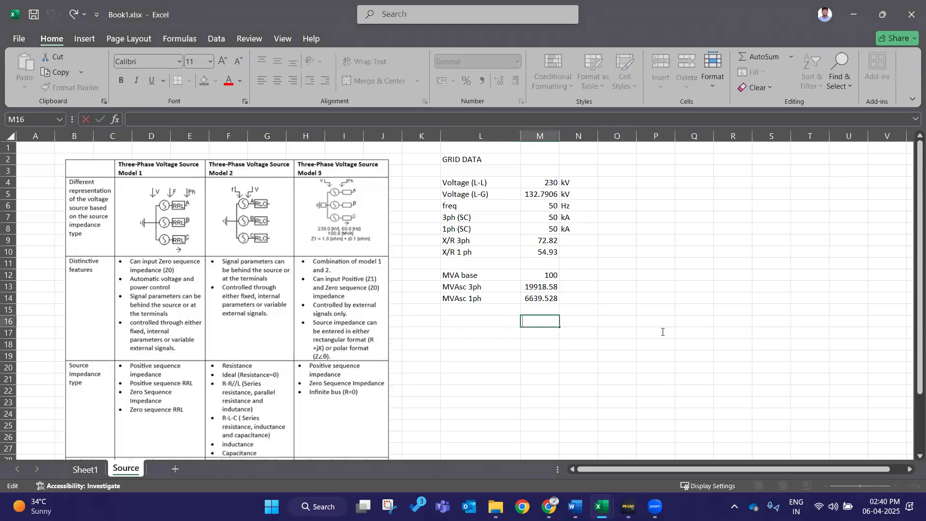
{"action": "left_click", "coordinate": [492, 322]}
{"action": "type", "text": "Zact"}
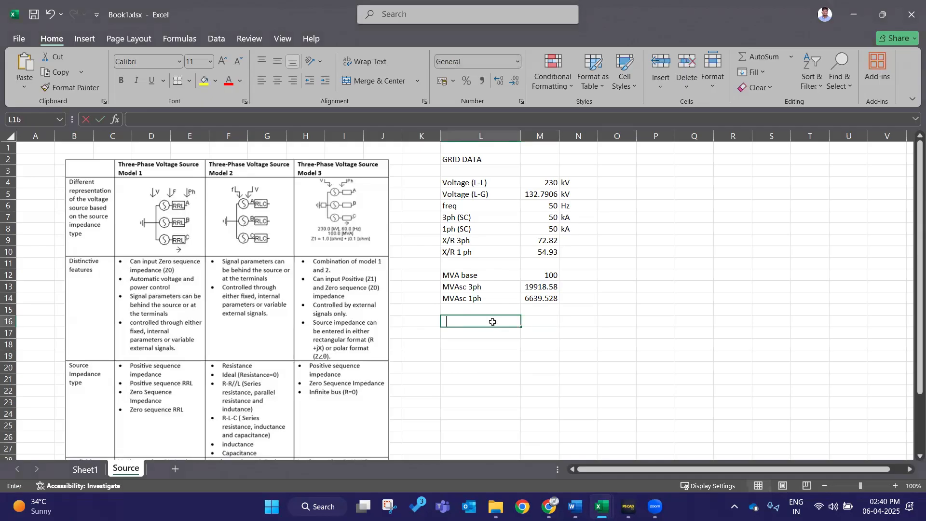
{"action": "type", "text": "ual"}
{"action": "key", "text": "Tab"}
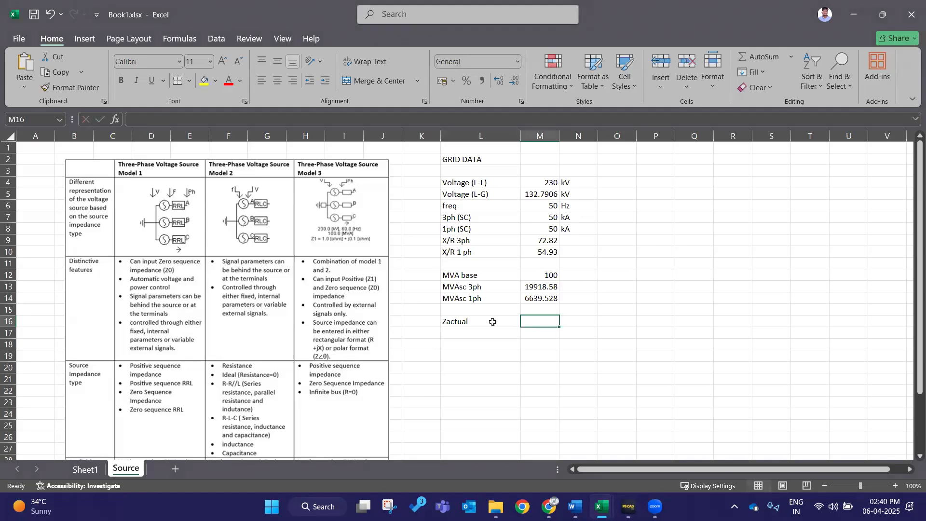
{"action": "type", "text": "ohm"}
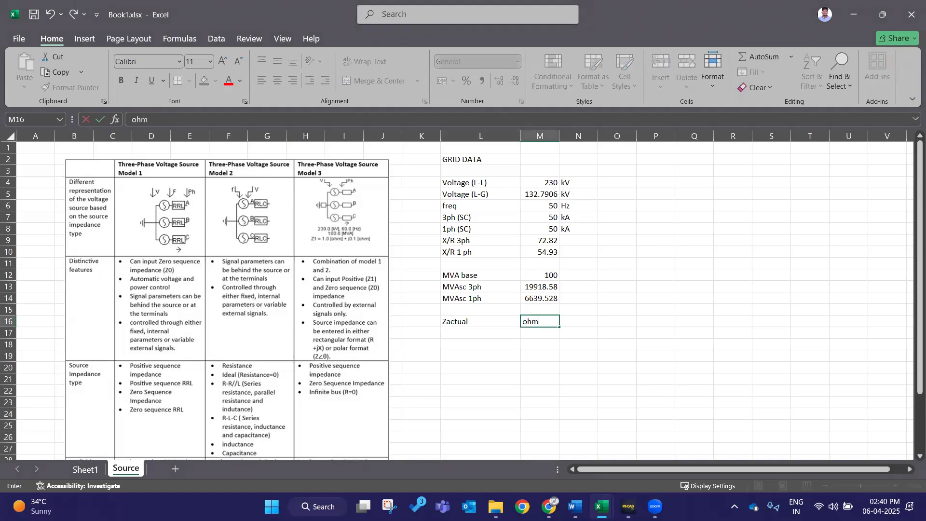
{"action": "left_click", "coordinate": [588, 327]}
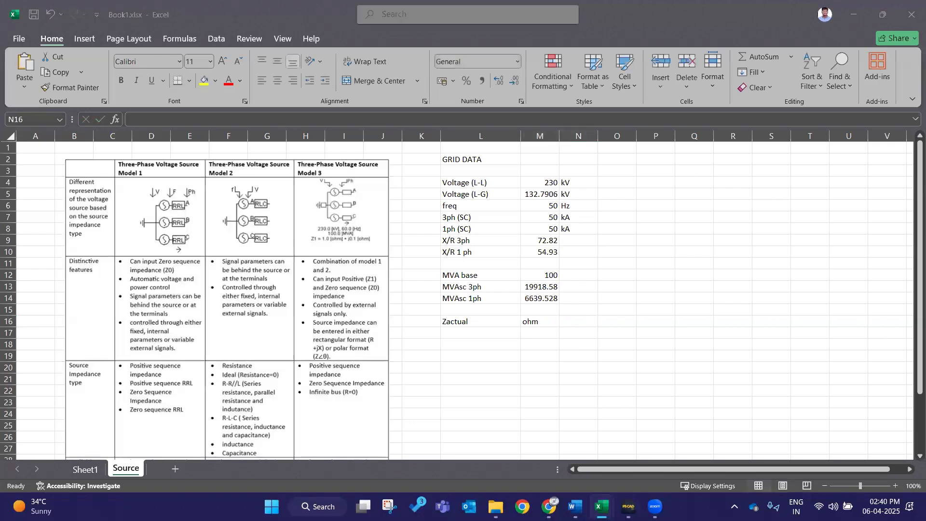
{"action": "key", "text": "F2"}
{"action": "type", "text": "=E5/E7"}
{"action": "key", "text": "Return"}
{"action": "left_click", "coordinate": [480, 356]}
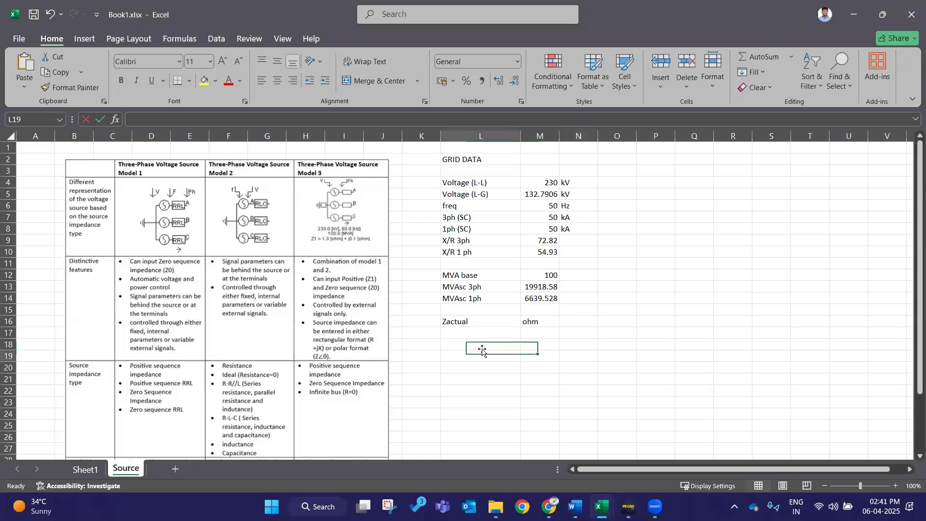
Step: Review the formulas behind the three-phase and single-phase short-circuit MVA in M13 and M14
{"action": "left_click", "coordinate": [555, 298]}
{"action": "double_click", "coordinate": [552, 288]}
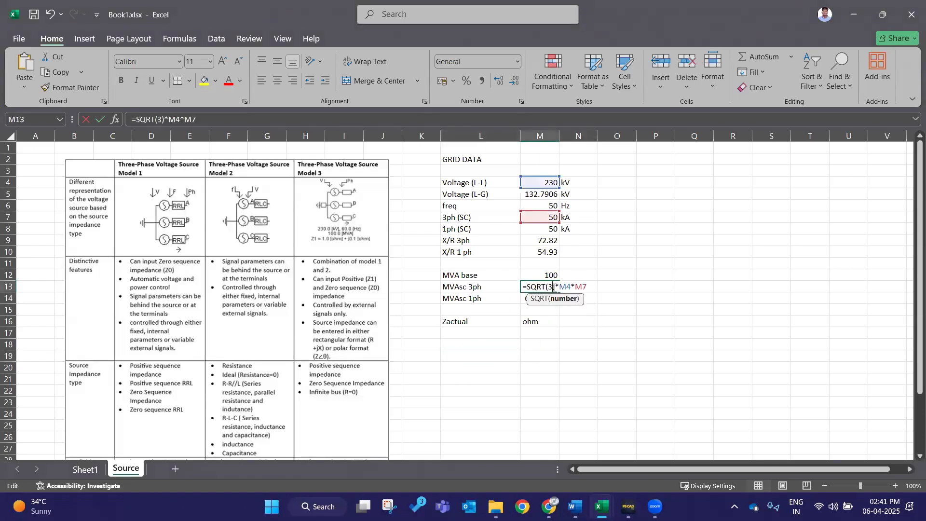
{"action": "left_click", "coordinate": [589, 290]}
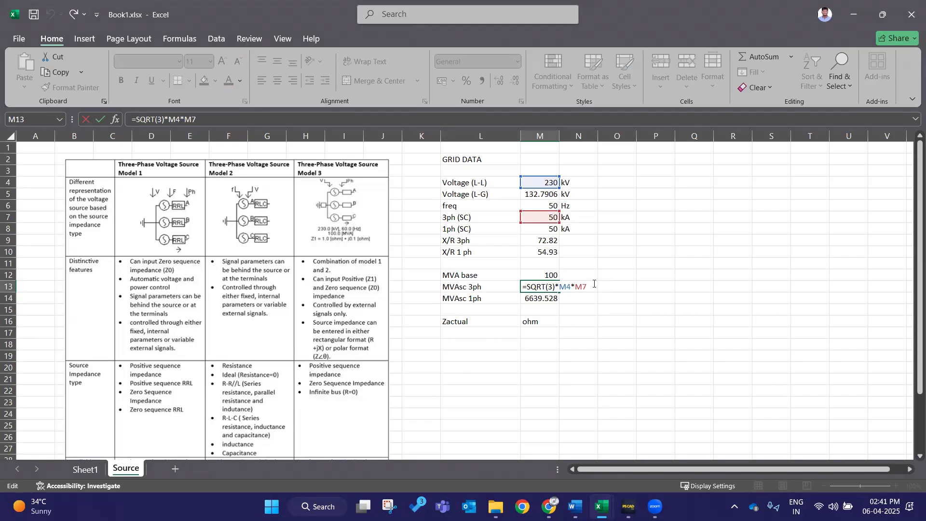
{"action": "key", "text": "Return"}
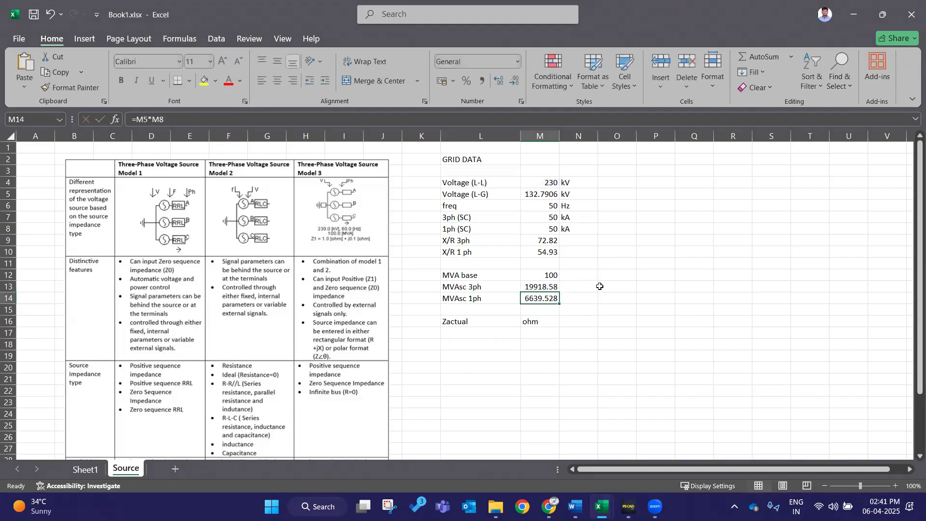
{"action": "double_click", "coordinate": [541, 298]}
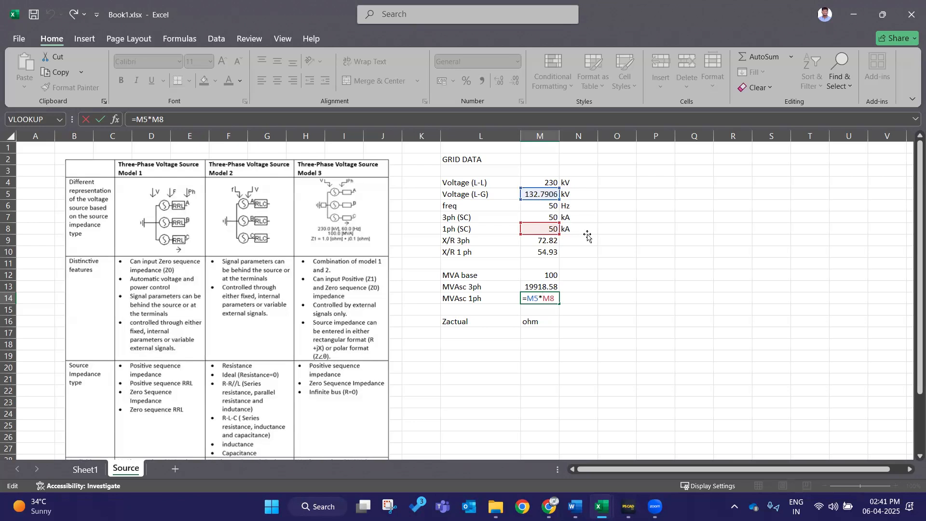
{"action": "key", "text": "Tab"}
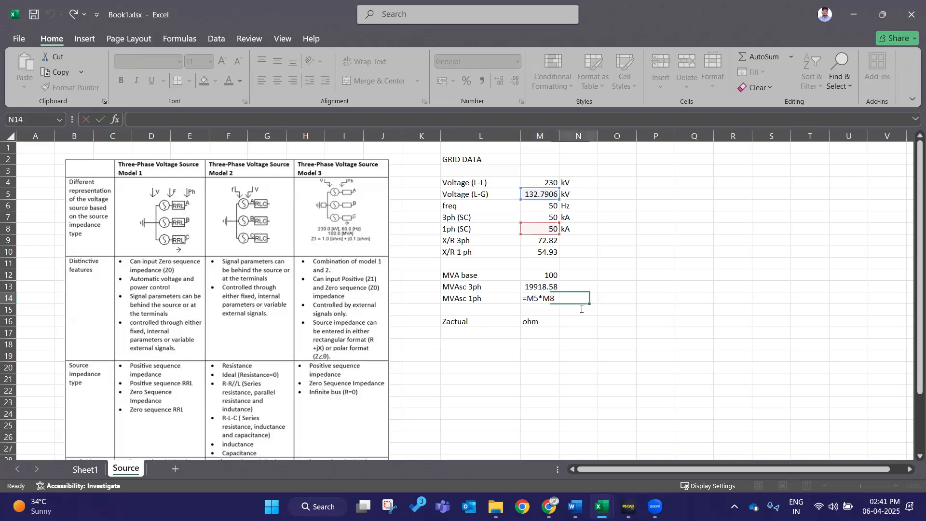
{"action": "left_click", "coordinate": [618, 333]}
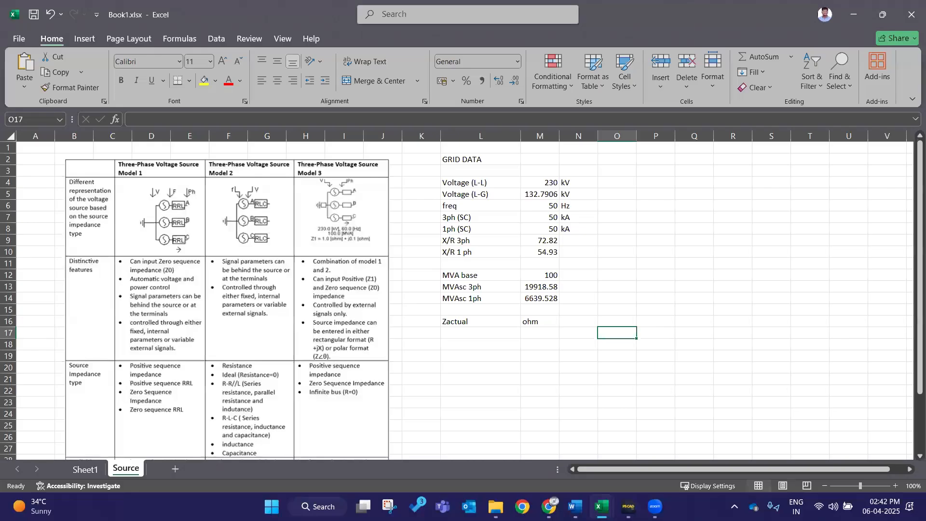
Step: Enter the unit "MVA" in N12 and fill it down to N14 for the base and short-circuit rows
{"action": "double_click", "coordinate": [567, 287]}
{"action": "key", "text": "Up"}
{"action": "key", "text": "Up"}
{"action": "key", "text": "Up"}
{"action": "key", "text": "Up"}
{"action": "key", "text": "Down"}
{"action": "key", "text": "Down"}
{"action": "key", "text": "Down"}
{"action": "type", "text": "MVA"}
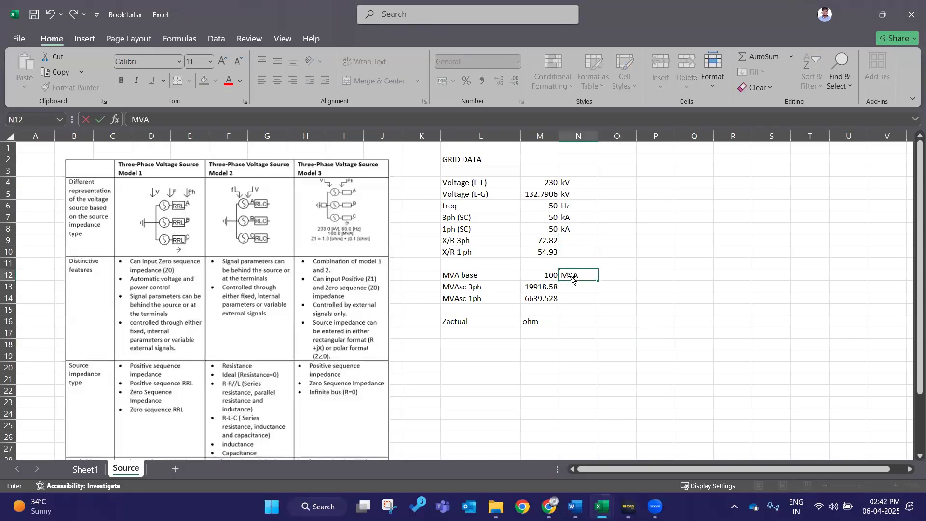
{"action": "key", "text": "Return"}
{"action": "key", "text": "Up"}
{"action": "left_click_drag", "start_coordinate": [598, 281], "coordinate": [599, 303]}
{"action": "left_click", "coordinate": [600, 285]}
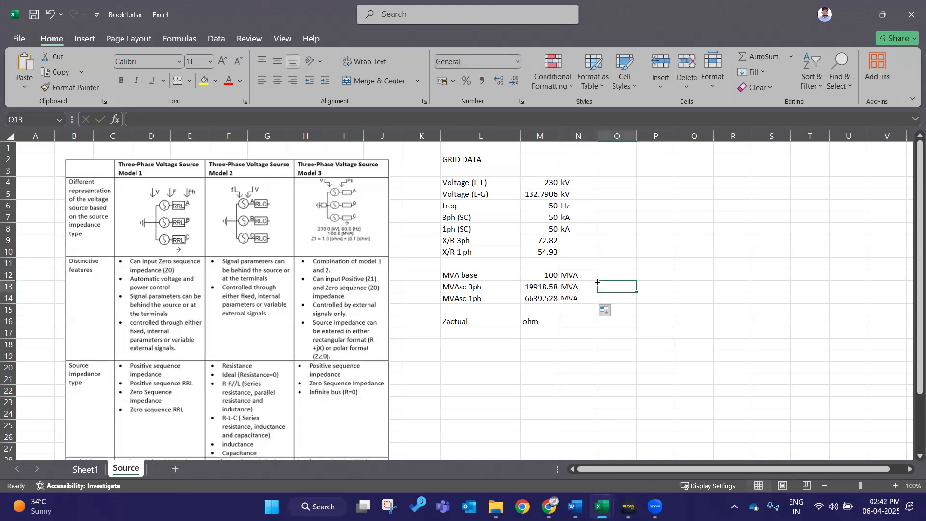
Step: Check the cell references in the MVAsc 3ph formula once more
{"action": "double_click", "coordinate": [534, 290]}
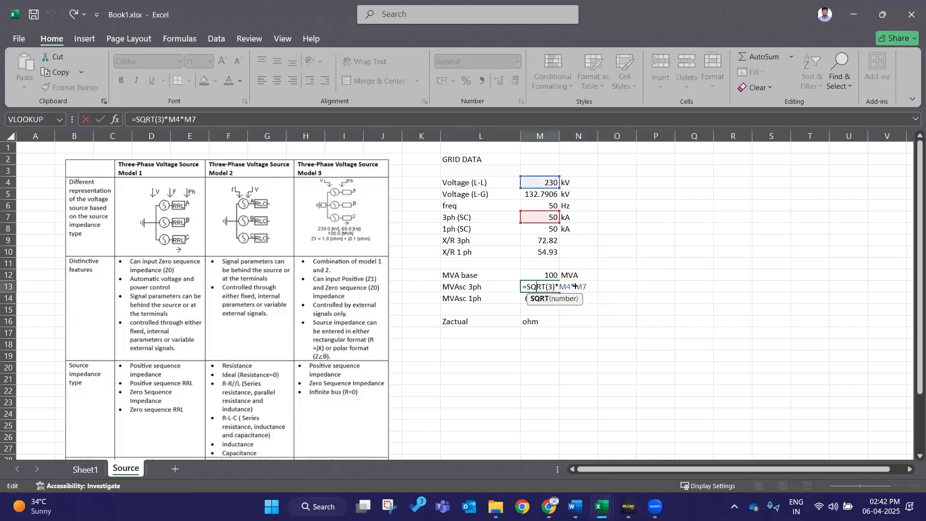
{"action": "left_click", "coordinate": [644, 297]}
{"action": "left_click", "coordinate": [577, 320]}
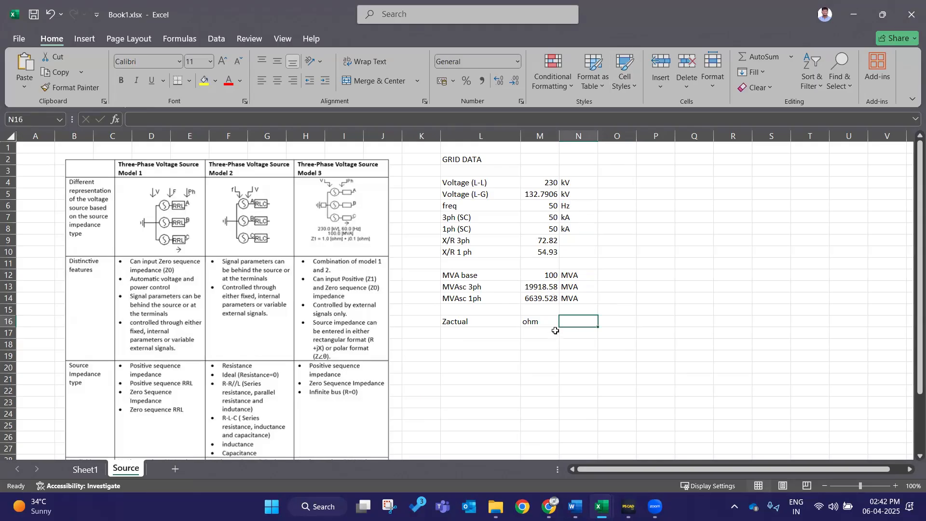
{"action": "key", "text": "alt+Tab"}
{"action": "key", "text": "F2"}
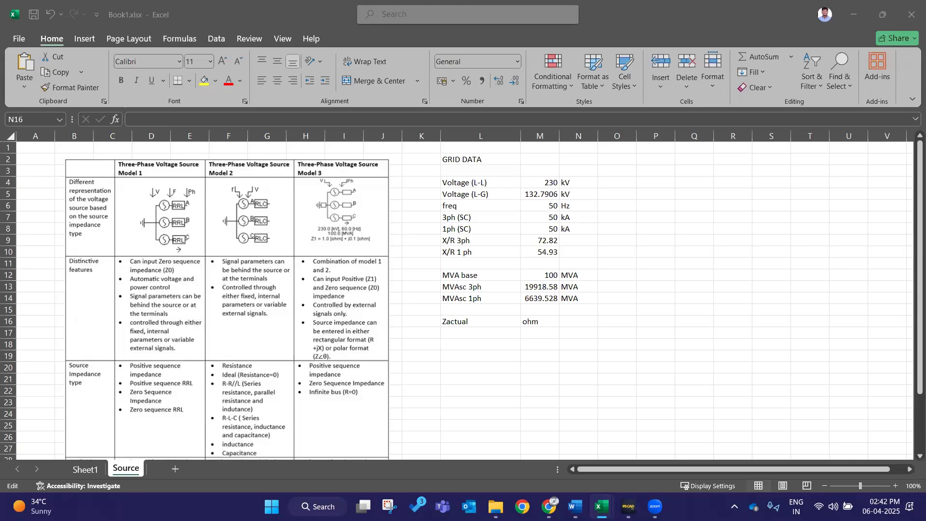
{"action": "key", "text": "Escape"}
{"action": "key", "text": "F2"}
{"action": "key", "text": "Escape"}
{"action": "key", "text": "F2"}
{"action": "key", "text": "Escape"}
{"action": "key", "text": "F2"}
{"action": "key", "text": "Escape"}
{"action": "left_click", "coordinate": [651, 193]}
{"action": "double_click", "coordinate": [651, 192]}
{"action": "left_click", "coordinate": [661, 264]}
{"action": "key", "text": "ctrl+z"}
{"action": "double_click", "coordinate": [679, 232]}
{"action": "left_click", "coordinate": [655, 203]}
Step: Add the heading "3Ph SC" in P4 and the fault current label "If" in Q5
{"action": "double_click", "coordinate": [655, 185]}
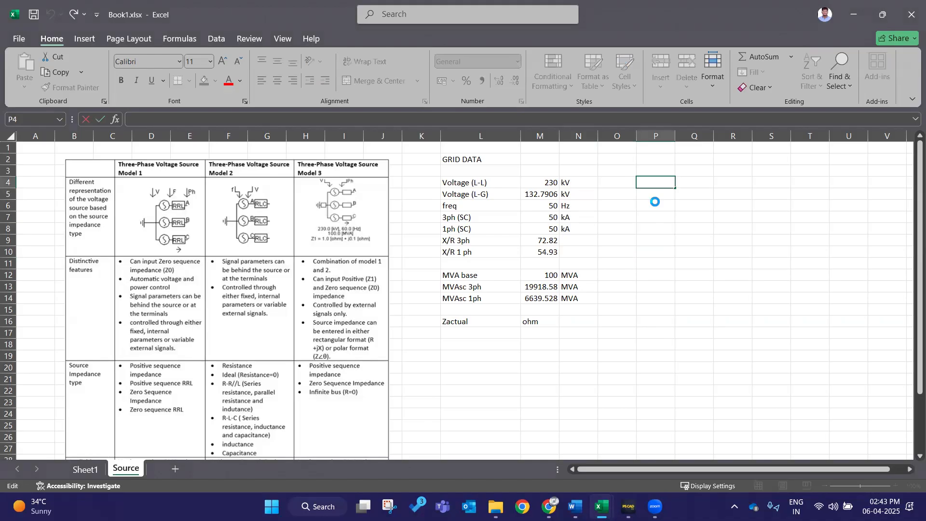
{"action": "type", "text": "3Ph SC"}
{"action": "key", "text": "Return"}
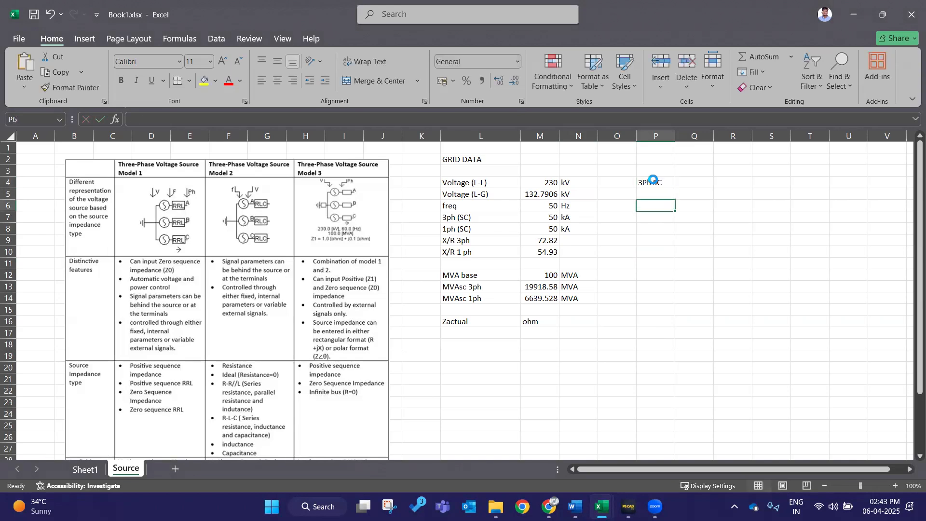
{"action": "key", "text": "Right"}
{"action": "type", "text": "If"}
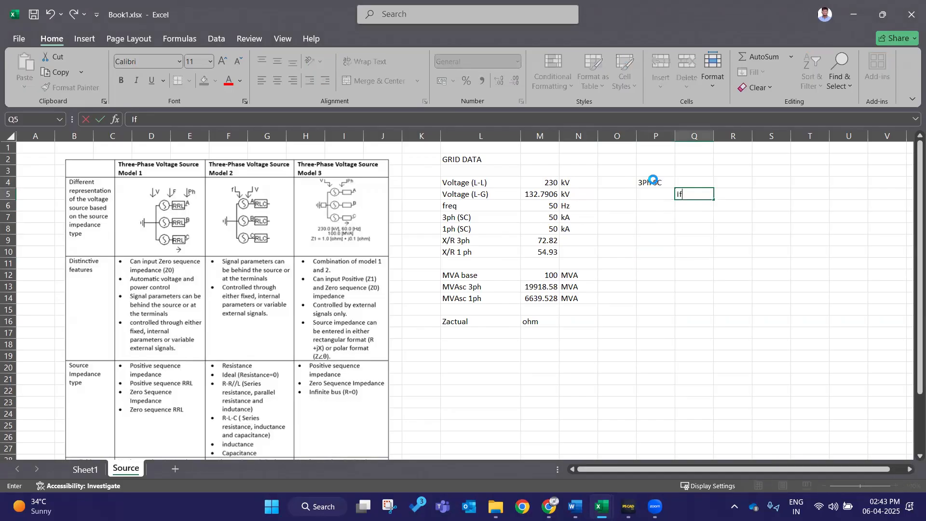
{"action": "key", "text": "Right"}
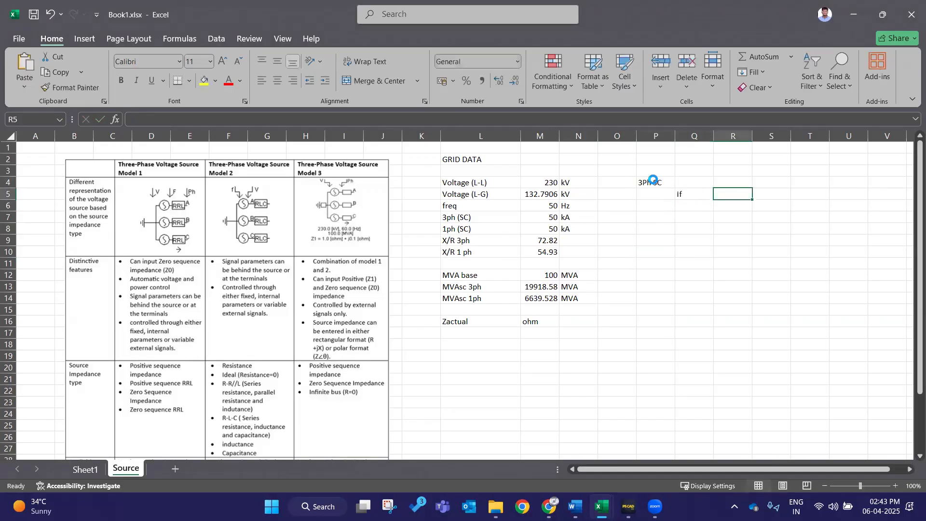
Step: Enter the fault current expression "E/Z1" in R5 and the impedance label "Z1" in Q6
{"action": "type", "text": "E/Z1"}
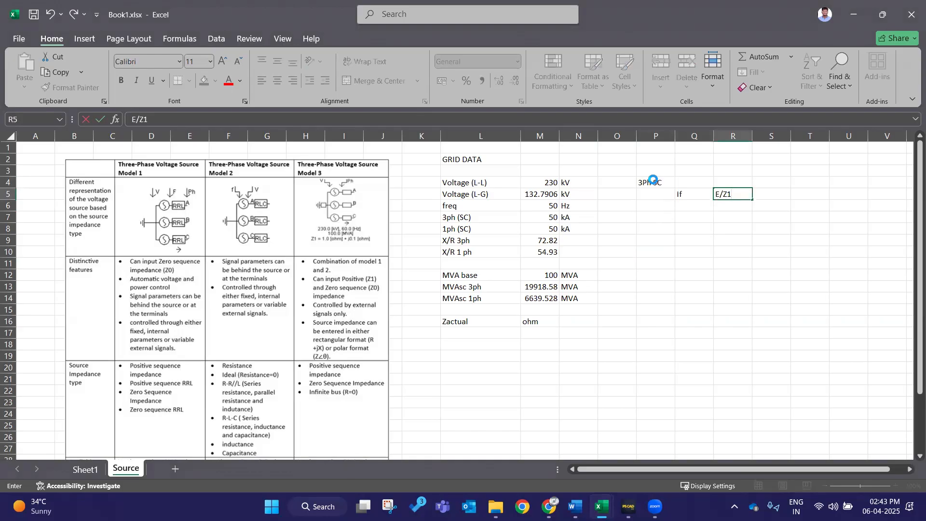
{"action": "key", "text": "Return"}
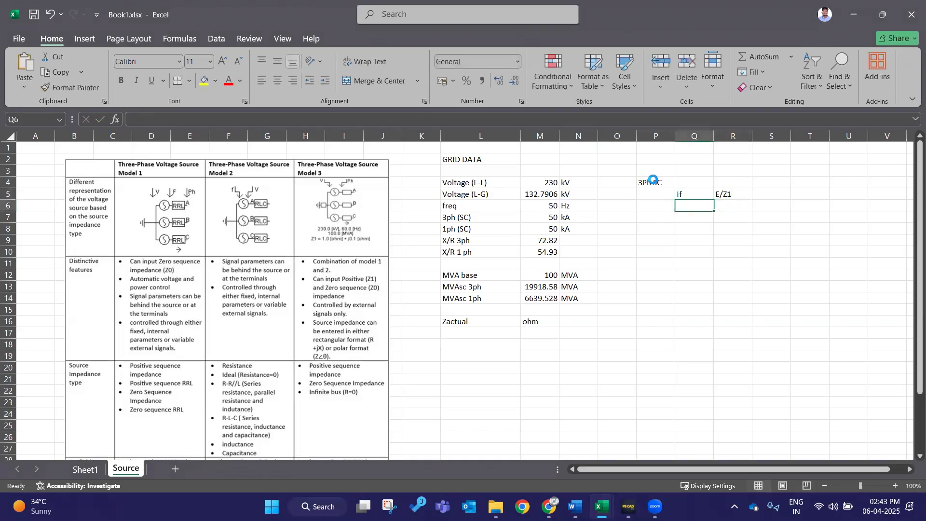
{"action": "type", "text": "Z1"}
{"action": "key", "text": "Tab"}
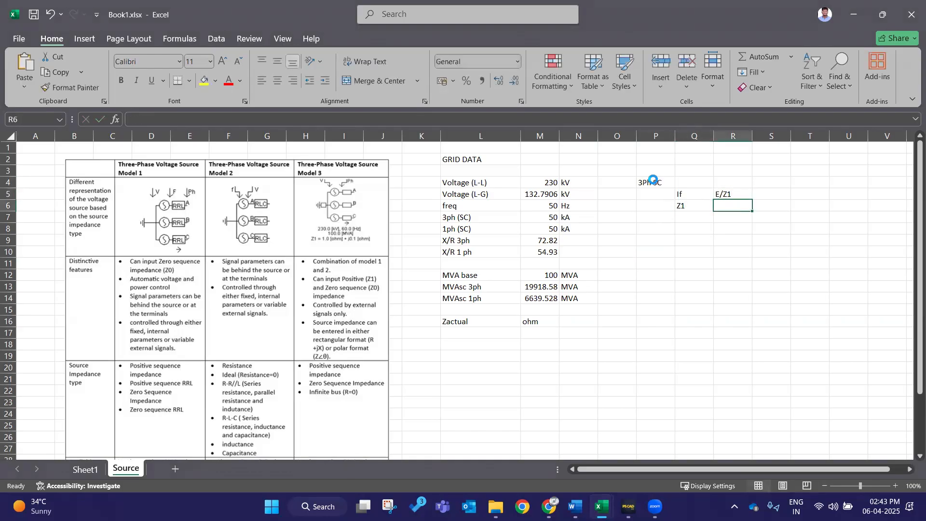
Step: Enter the text expression "E/If" in R6 for the positive sequence impedance
{"action": "type", "text": "="}
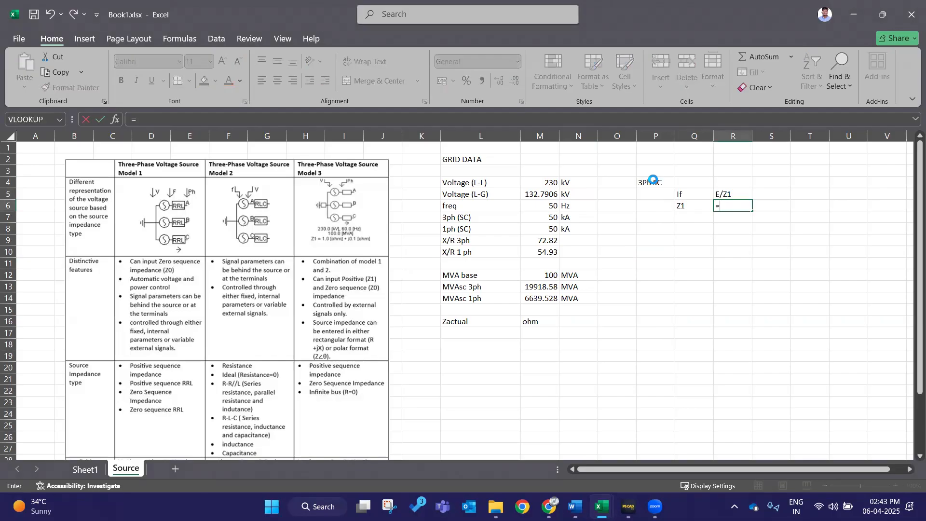
{"action": "type", "text": "E"}
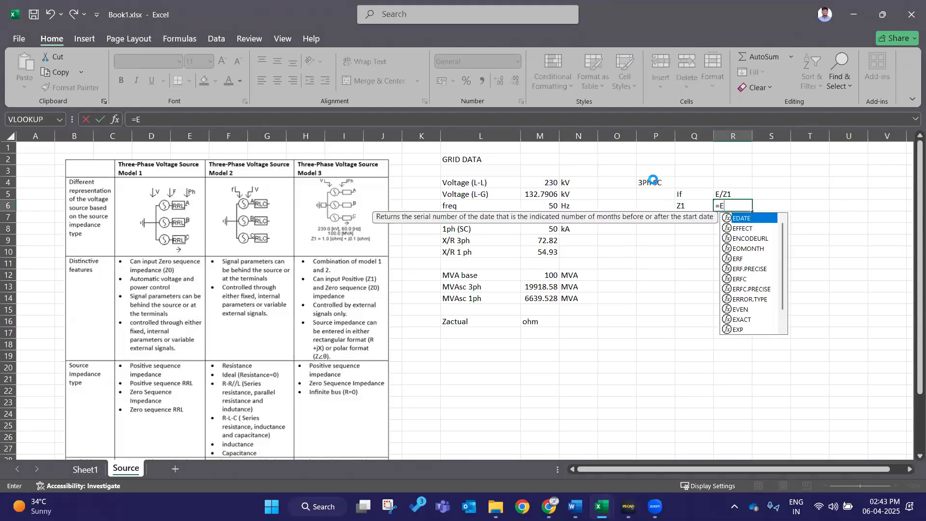
{"action": "type", "text": "/"}
{"action": "key", "text": "BackSpace"}
{"action": "key", "text": "BackSpace"}
{"action": "key", "text": "BackSpace"}
{"action": "type", "text": "e"}
{"action": "key", "text": "BackSpace"}
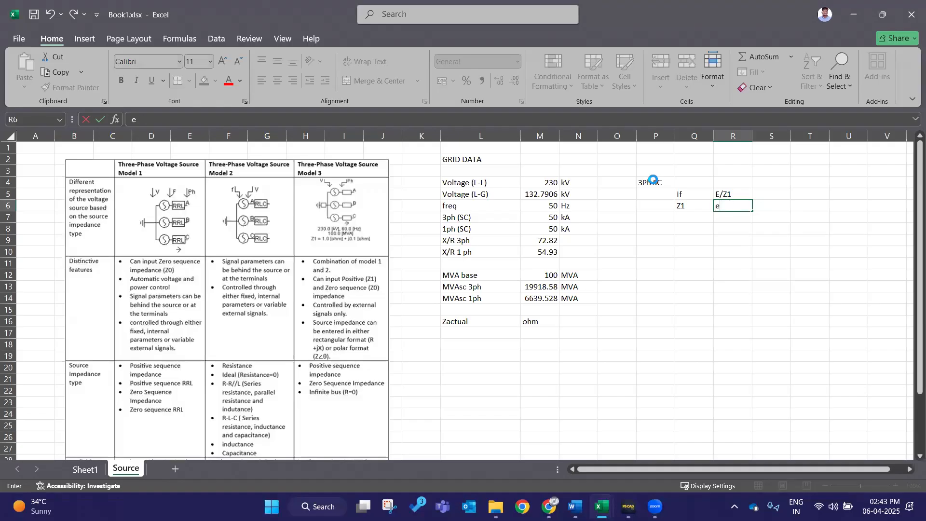
{"action": "type", "text": "E/If"}
{"action": "left_click", "coordinate": [777, 285]}
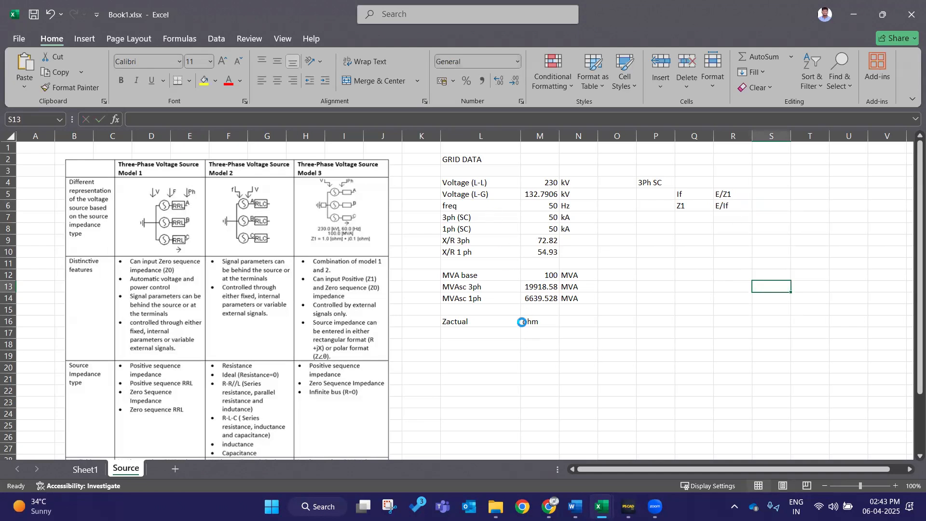
{"action": "double_click", "coordinate": [535, 333]}
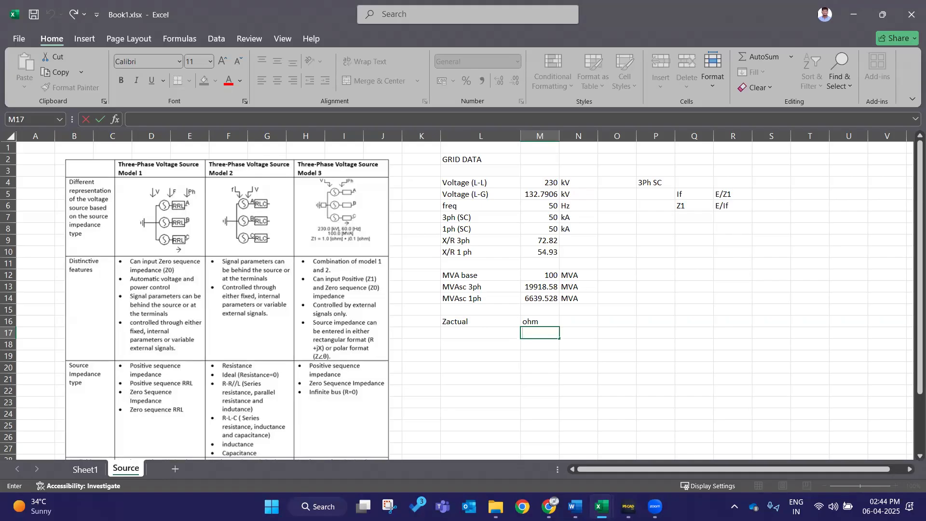
{"action": "key", "text": "alt+Tab"}
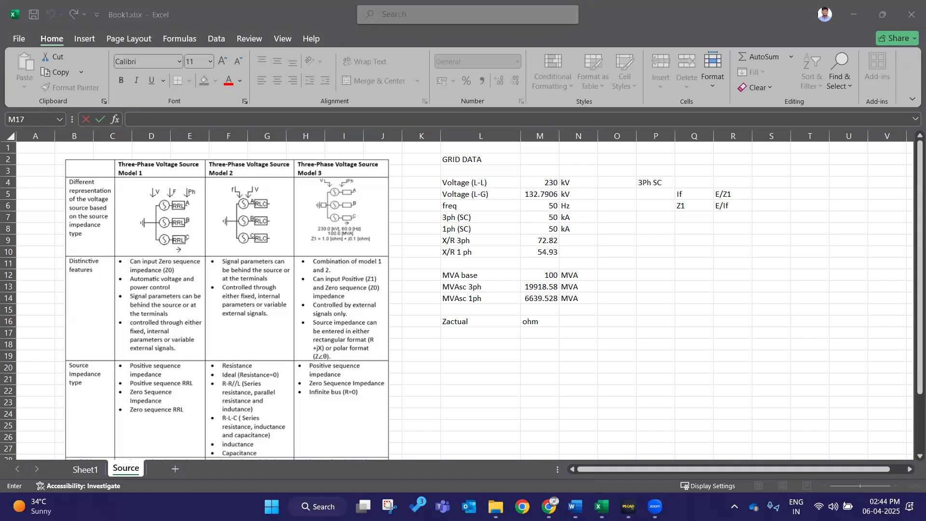
{"action": "left_click", "coordinate": [571, 326]}
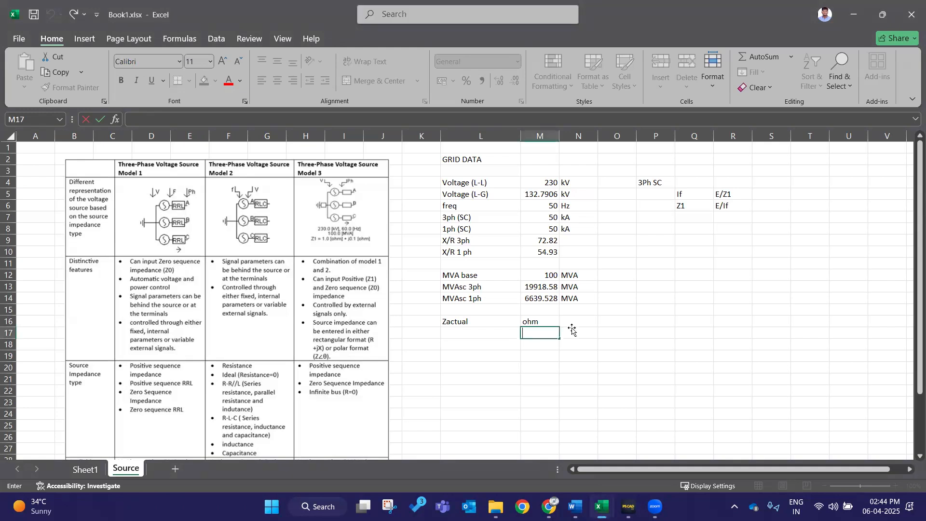
{"action": "double_click", "coordinate": [542, 331]}
Step: Move the "Zactual" label and its "ohm" unit from row 16 down to L18 and M18
{"action": "left_click", "coordinate": [449, 310]}
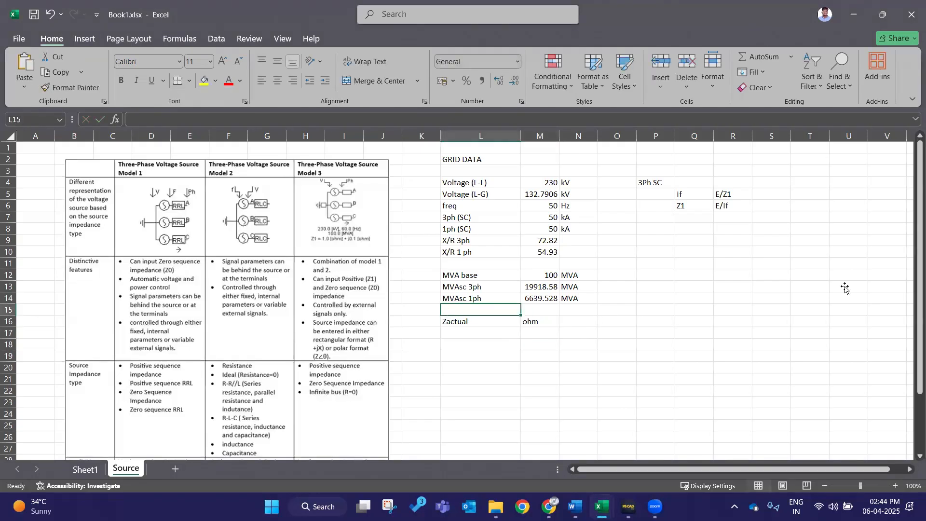
{"action": "double_click", "coordinate": [576, 321]}
{"action": "left_click_drag", "start_coordinate": [477, 322], "coordinate": [550, 344]}
Step: Start a formula in N18 for the actual impedance in ohms
{"action": "double_click", "coordinate": [579, 346]}
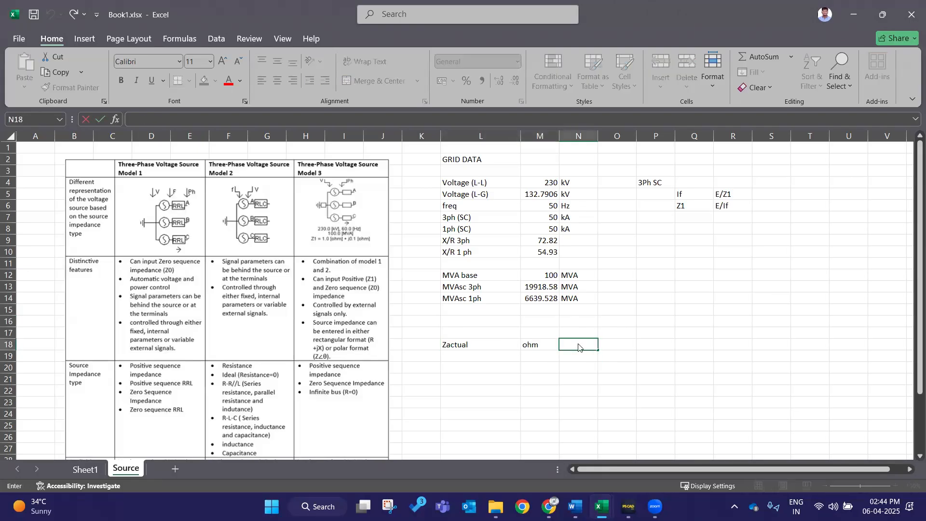
{"action": "type", "text": "="}
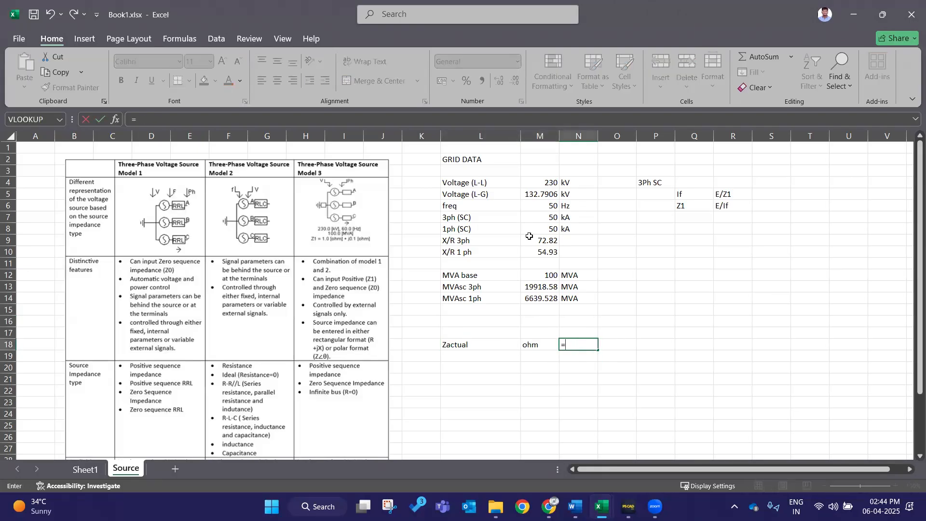
Step: Calculate the actual impedance in N18 by dividing the line-to-ground voltage by the three-phase short-circuit current with =M5/M7
{"action": "left_click", "coordinate": [543, 194]}
{"action": "type", "text": "/"}
{"action": "left_click", "coordinate": [524, 217]}
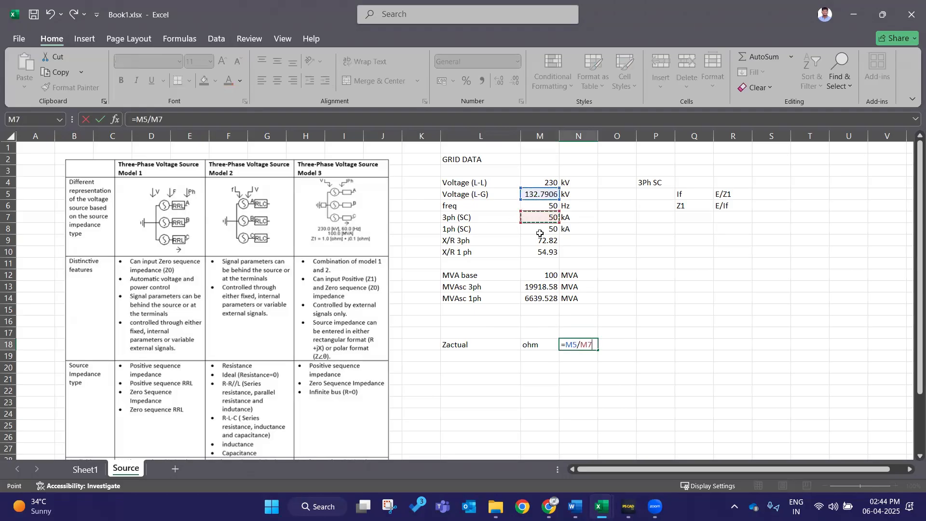
{"action": "key", "text": "Return"}
Step: Add the headings Pos in N17 and Zero in O17, and narrow column L slightly
{"action": "left_click", "coordinate": [585, 333]}
{"action": "type", "text": "Pos"}
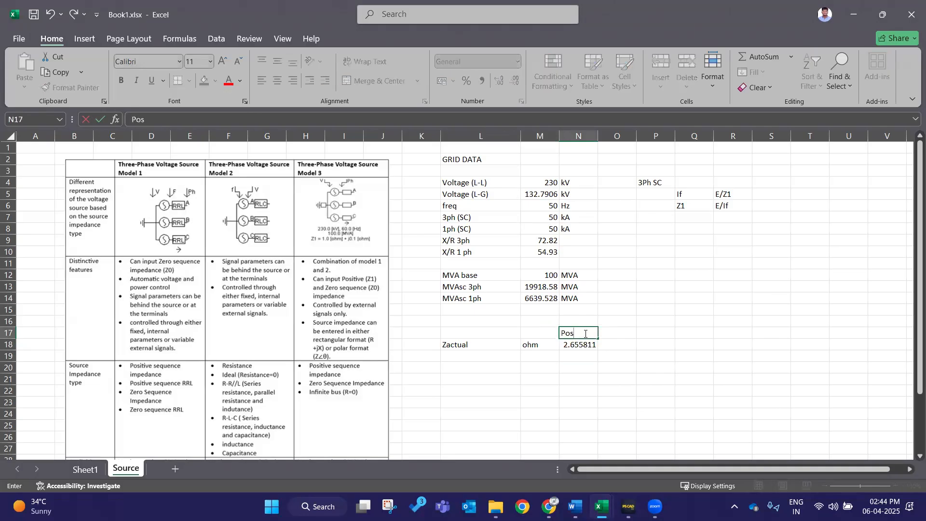
{"action": "key", "text": "Tab"}
{"action": "type", "text": "Zero"}
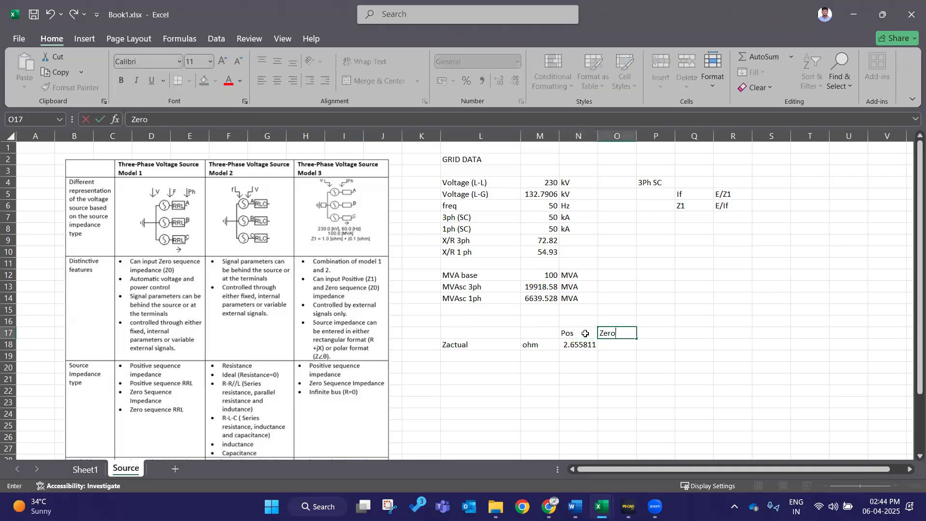
{"action": "key", "text": "Return"}
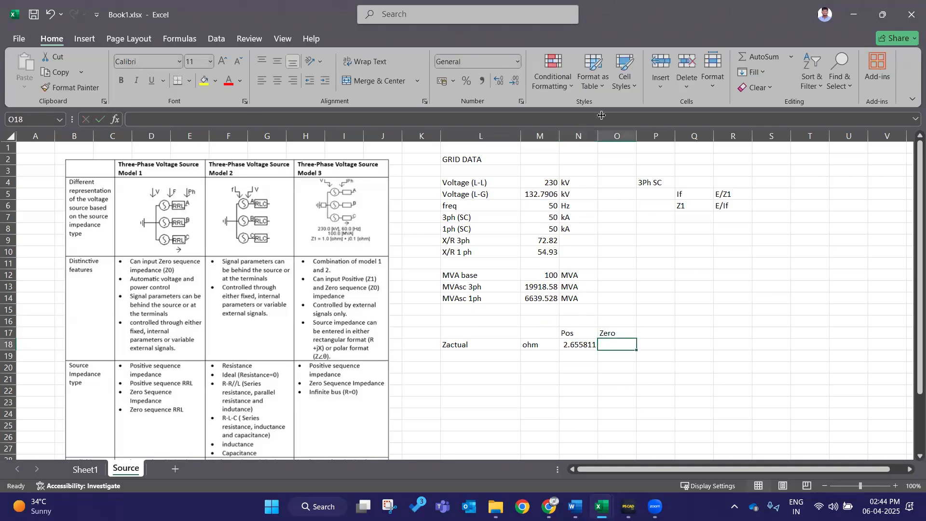
{"action": "left_click_drag", "start_coordinate": [521, 136], "coordinate": [509, 137]}
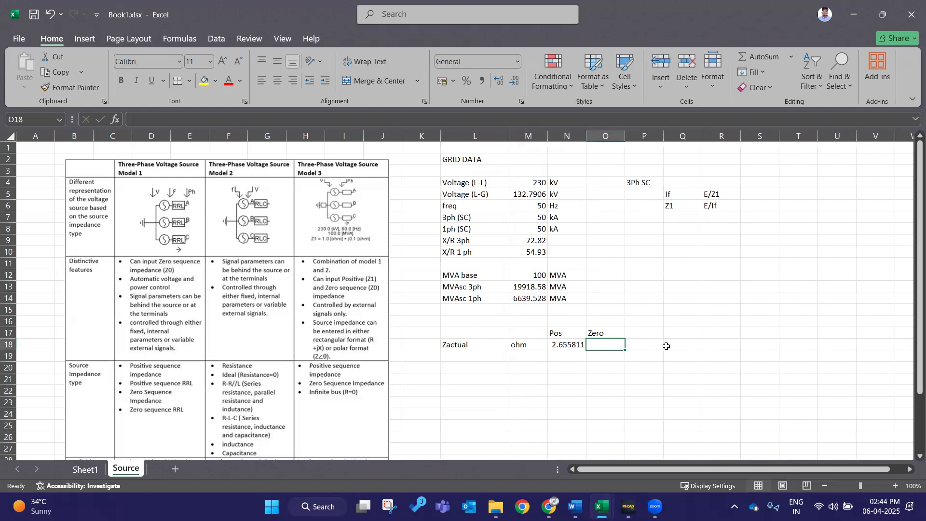
{"action": "left_click", "coordinate": [682, 344]}
{"action": "left_click", "coordinate": [695, 239]}
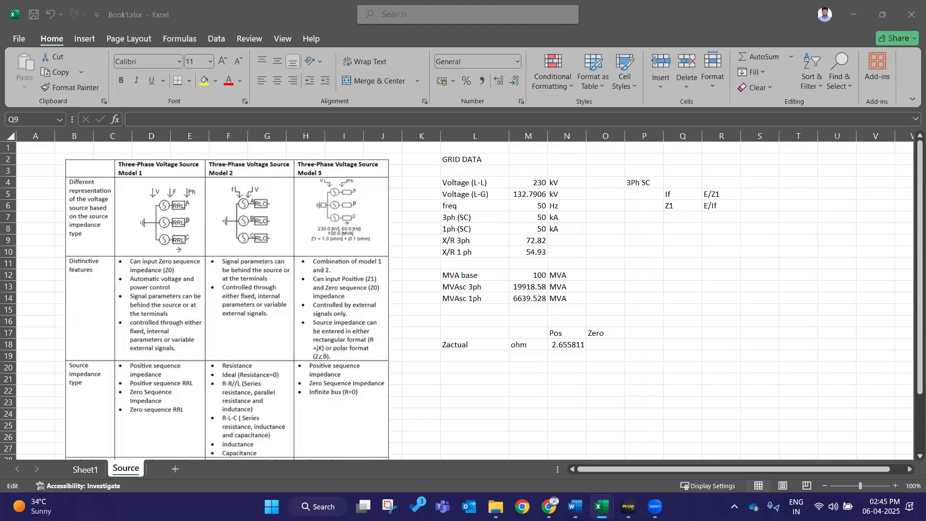
{"action": "key", "text": "Escape"}
{"action": "left_click", "coordinate": [682, 206]}
{"action": "scroll", "coordinate": [641, 306], "scroll_direction": "down", "scroll_amount": 2}
{"action": "scroll", "coordinate": [699, 310], "scroll_direction": "up", "scroll_amount": 1}
{"action": "scroll", "coordinate": [699, 310], "scroll_direction": "up", "scroll_amount": 1}
{"action": "scroll", "coordinate": [700, 310], "scroll_direction": "up", "scroll_amount": 1, "text": "ctrl"}
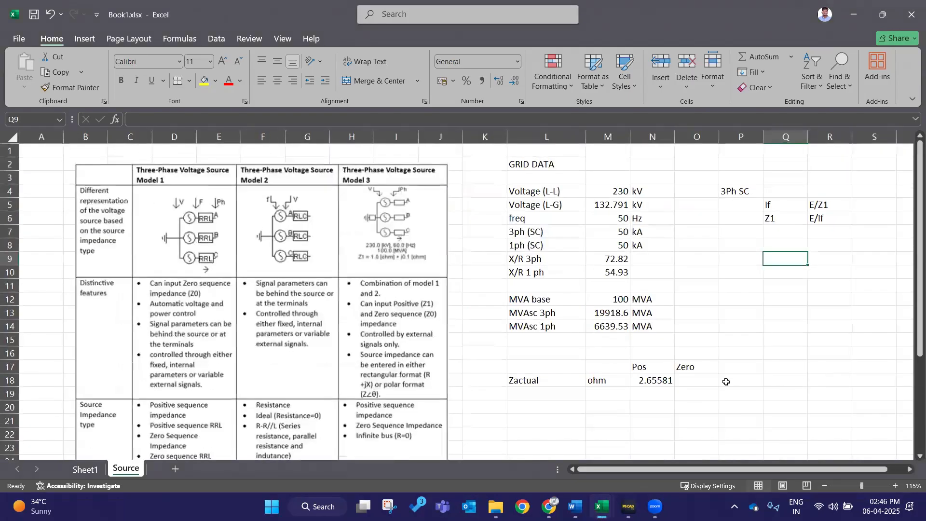
{"action": "double_click", "coordinate": [703, 385]}
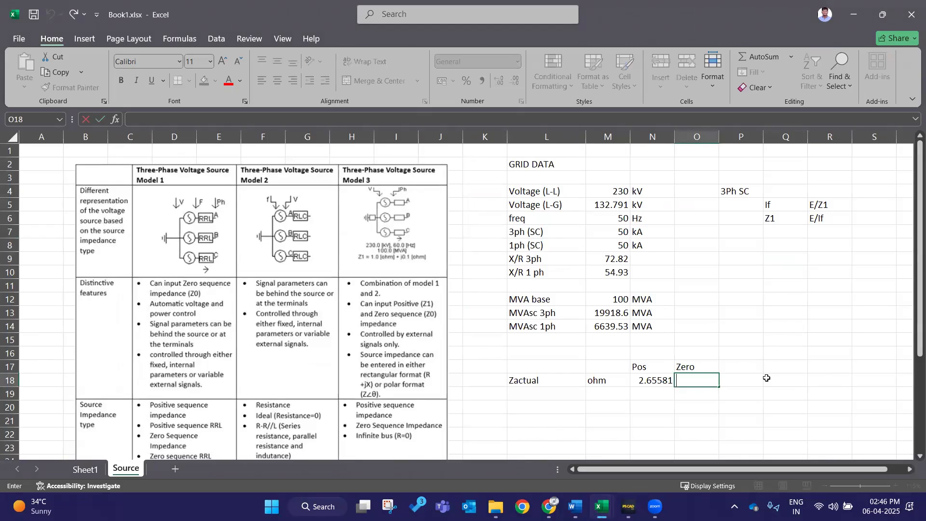
{"action": "key", "text": "alt+Tab"}
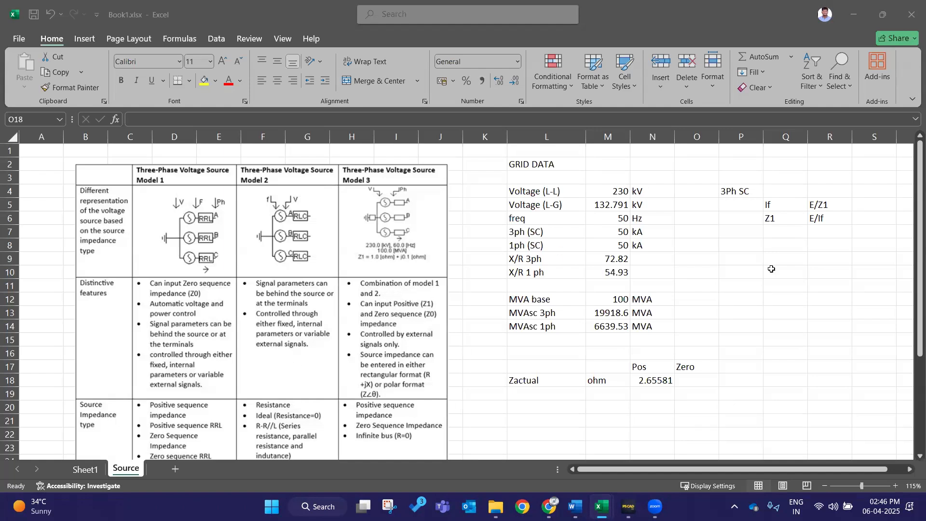
Step: Enter the section label 1ph SC in P9
{"action": "left_click", "coordinate": [736, 259]}
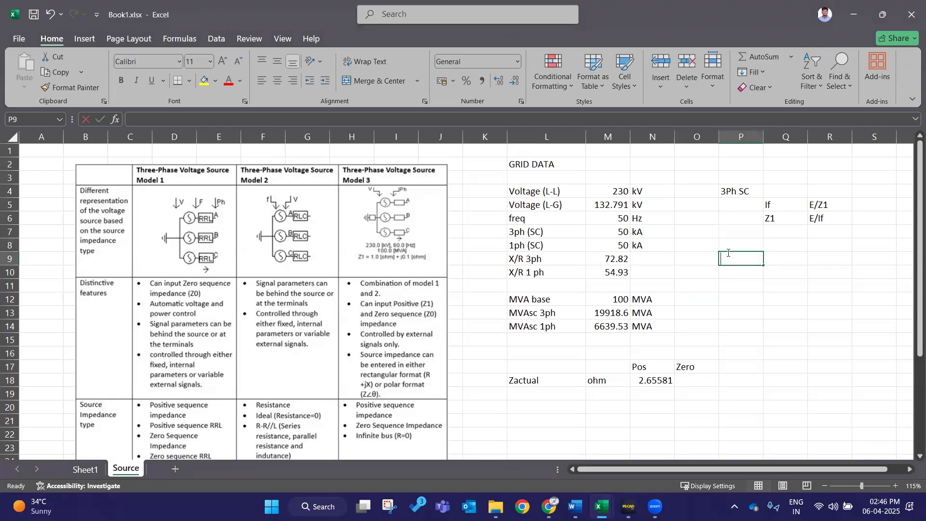
{"action": "type", "text": "1pf"}
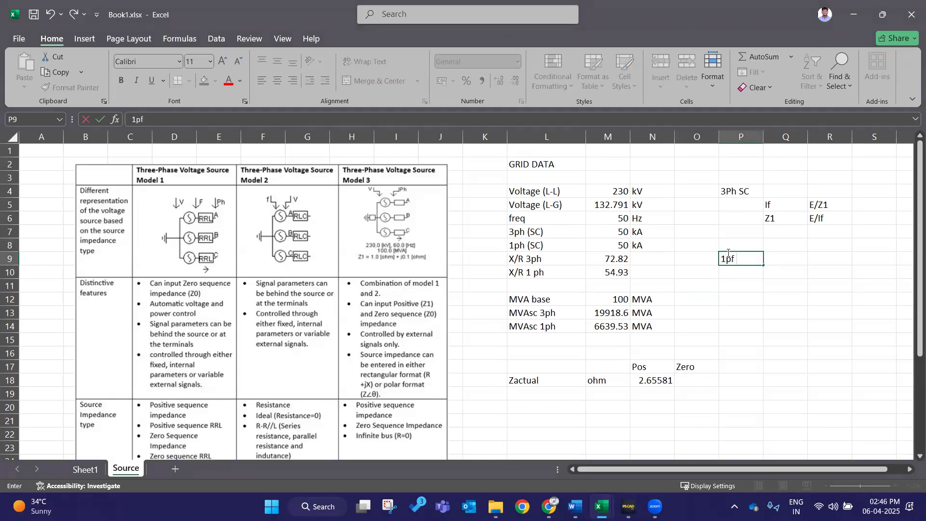
{"action": "key", "text": "BackSpace"}
{"action": "type", "text": "h SC"}
{"action": "key", "text": "Return"}
{"action": "key", "text": "Right"}
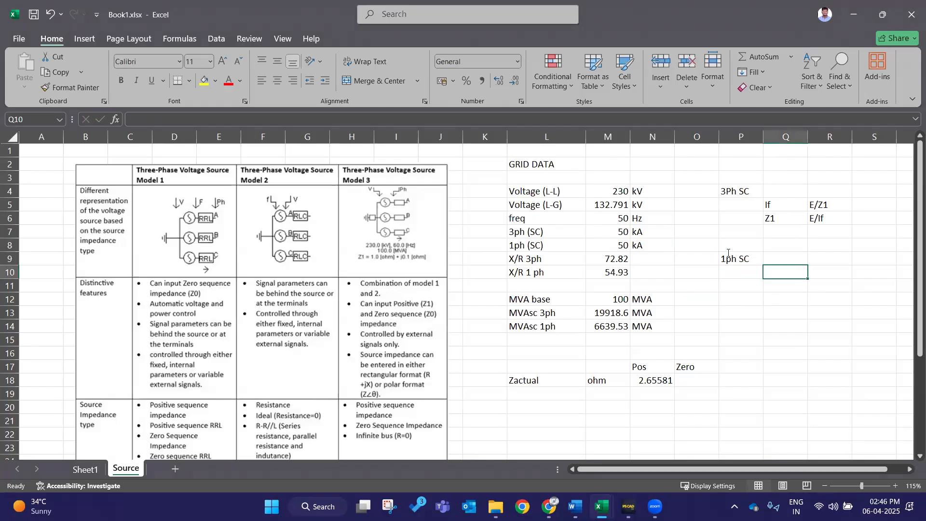
Step: Write the single-phase fault current formula as text, with If in Q10 and 3E/(Z1+Z2+Z0) in R10
{"action": "type", "text": "If"}
{"action": "key", "text": "Tab"}
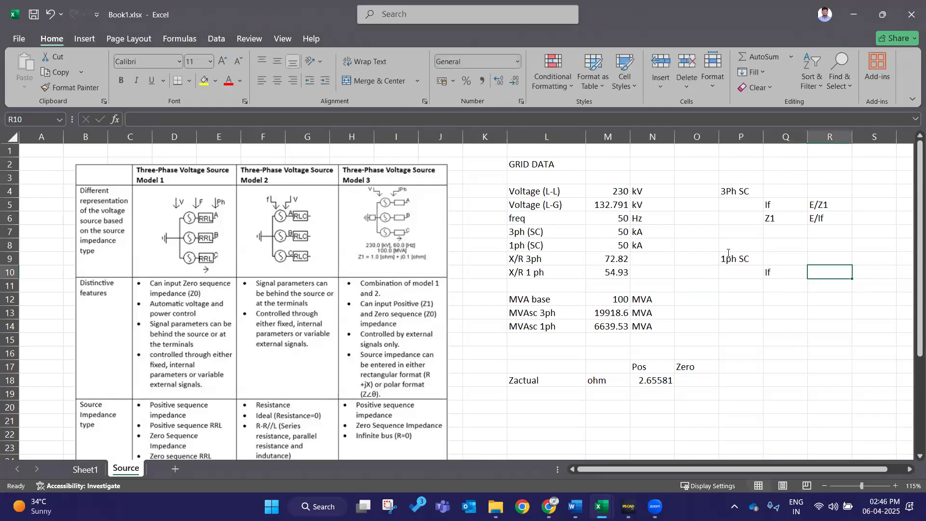
{"action": "type", "text": "#E"}
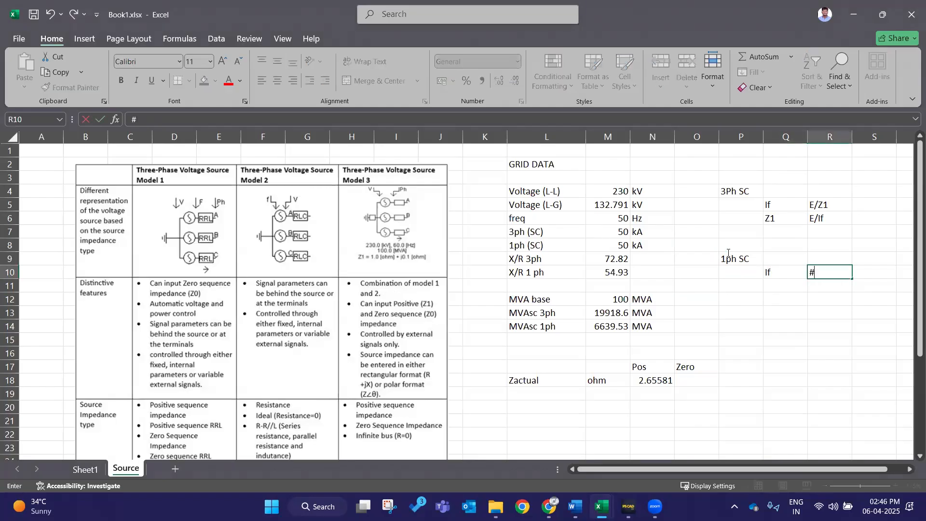
{"action": "key", "text": "BackSpace"}
{"action": "key", "text": "BackSpace"}
{"action": "type", "text": "3E/(Z1+Z2+Z"}
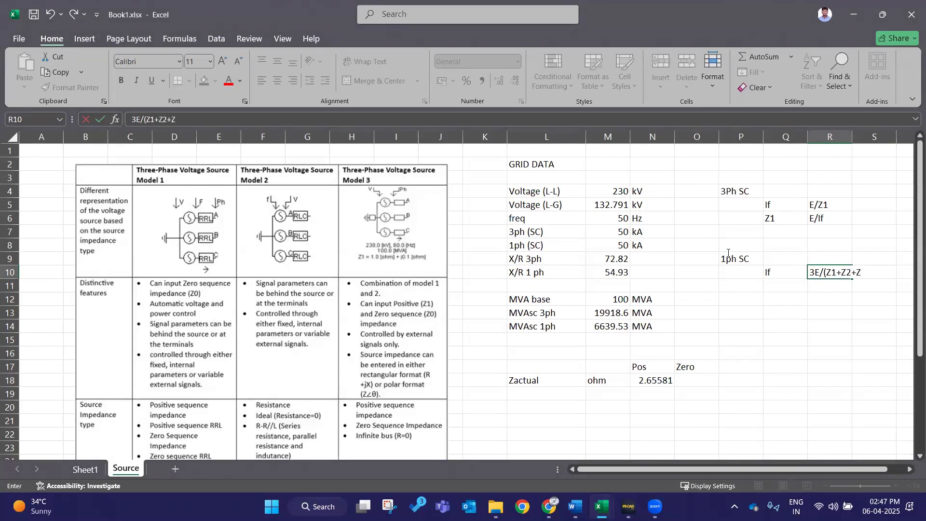
{"action": "type", "text": "0)"}
{"action": "key", "text": "Return"}
{"action": "left_click", "coordinate": [791, 284]}
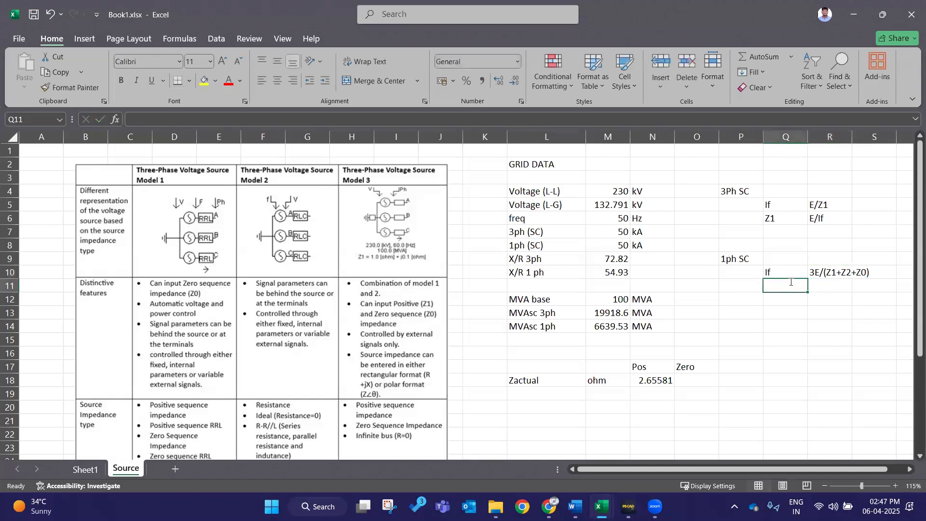
{"action": "key", "text": "Down"}
{"action": "key", "text": "Down"}
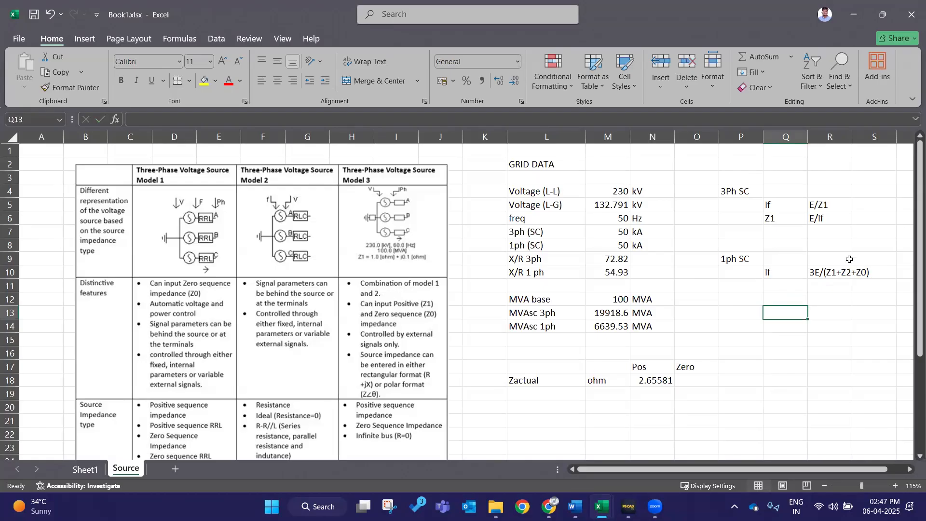
{"action": "left_click", "coordinate": [790, 287]}
{"action": "double_click", "coordinate": [790, 287]}
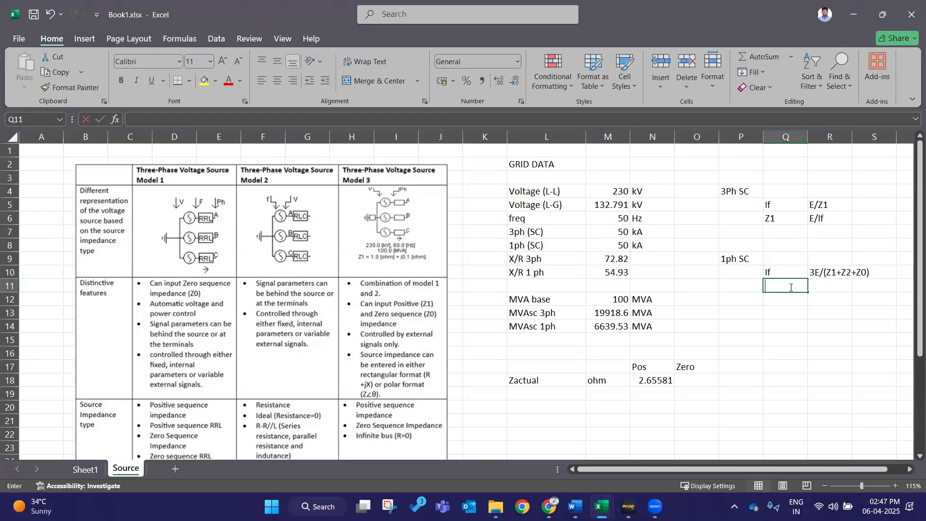
Step: Write the simplified fault current expression 3E/(2*Z1+Z0) in R11
{"action": "double_click", "coordinate": [822, 287]}
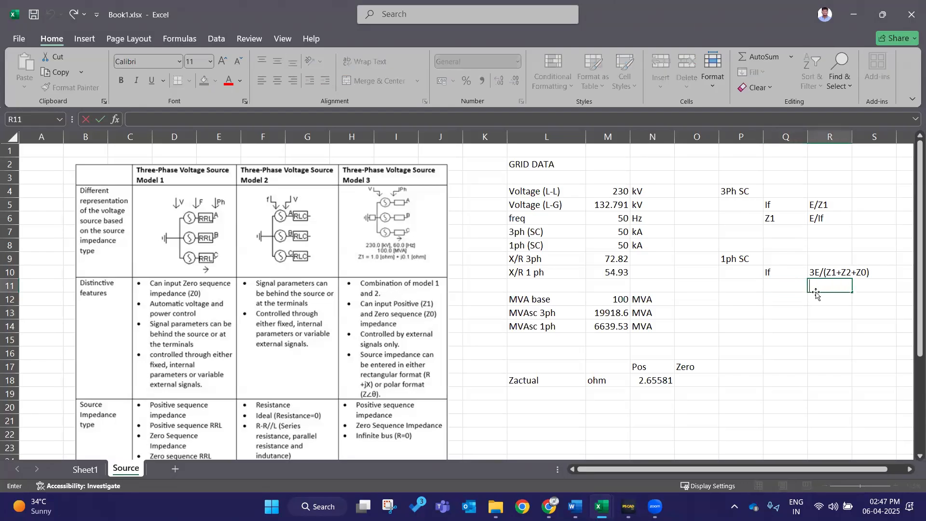
{"action": "type", "text": "3E"}
{"action": "key", "text": "Tab"}
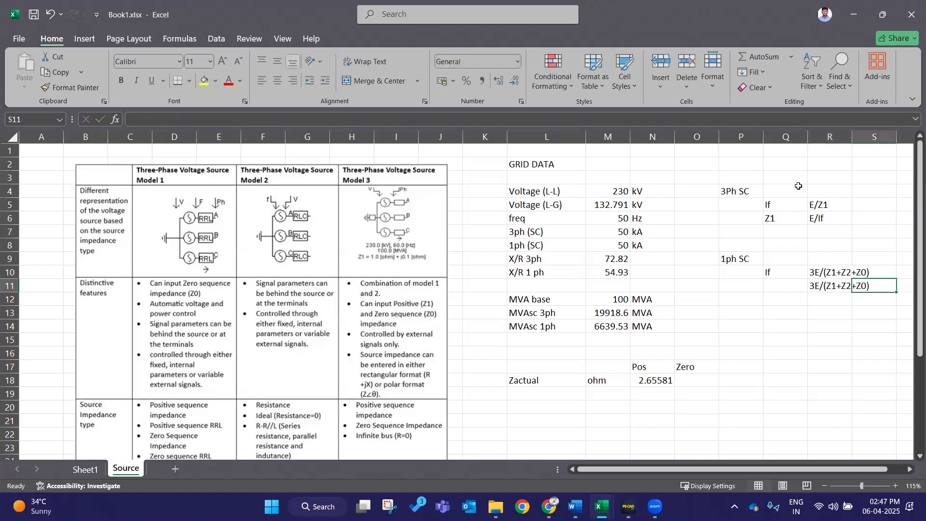
{"action": "double_click", "coordinate": [846, 286]}
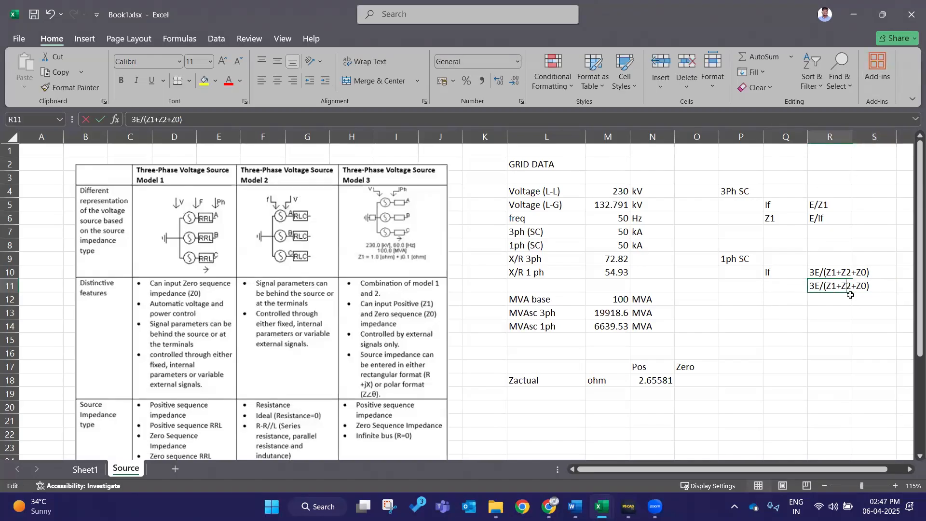
{"action": "key", "text": "Delete"}
{"action": "key", "text": "Delete"}
{"action": "key", "text": "Delete"}
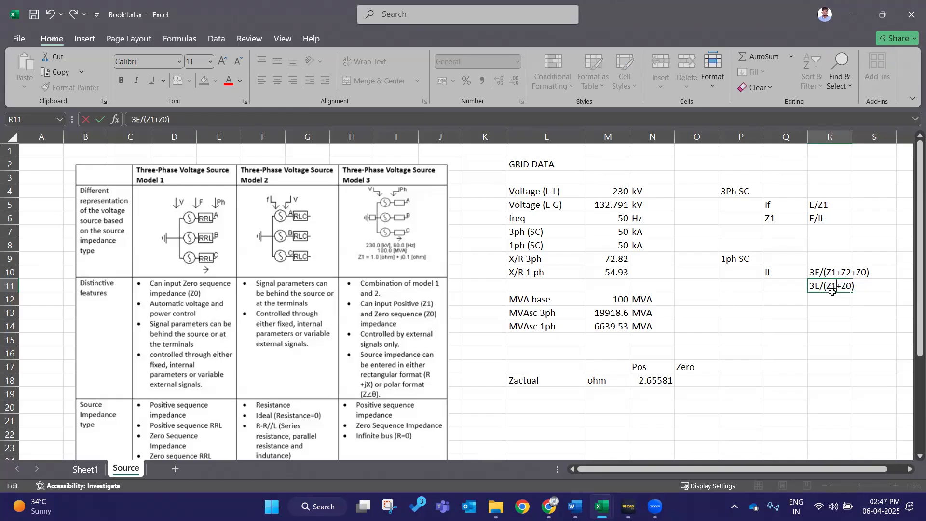
{"action": "type", "text": "2*"}
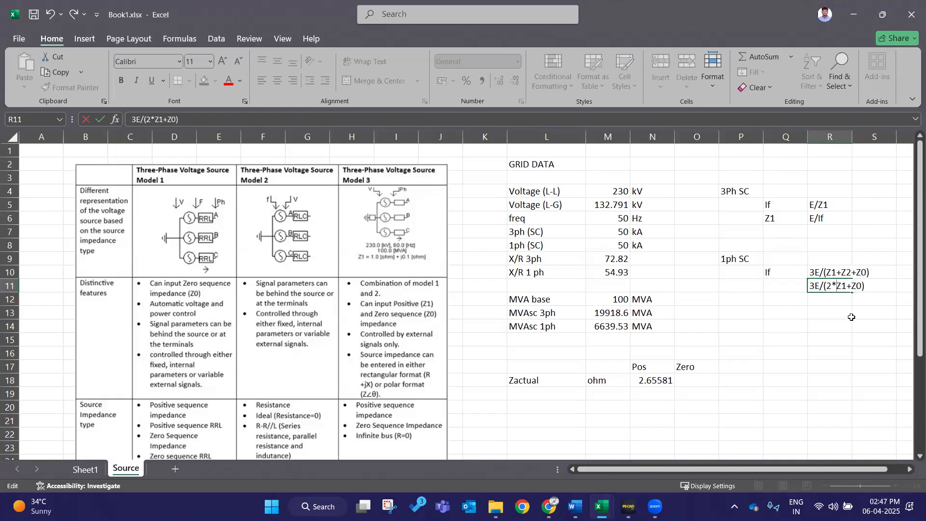
{"action": "left_click", "coordinate": [872, 326]}
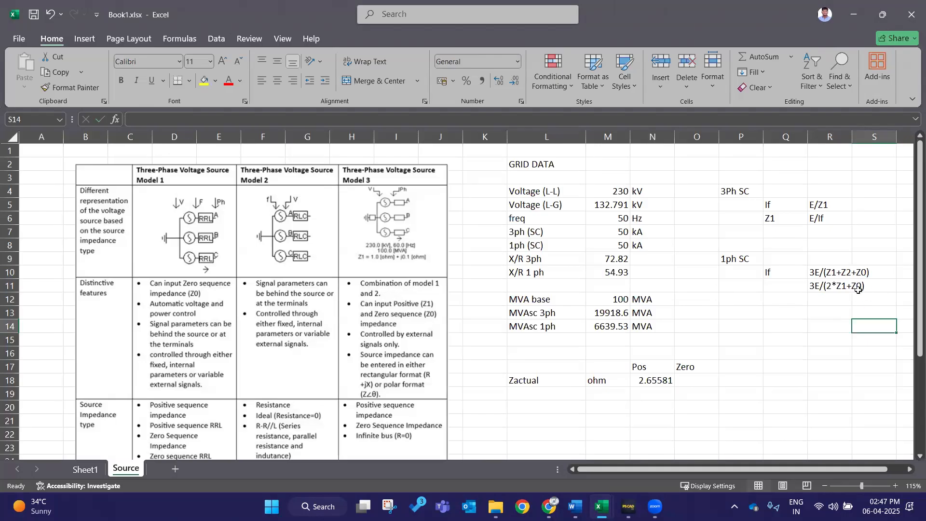
{"action": "left_click", "coordinate": [696, 367]}
{"action": "left_click", "coordinate": [694, 384]}
{"action": "left_click", "coordinate": [782, 382]}
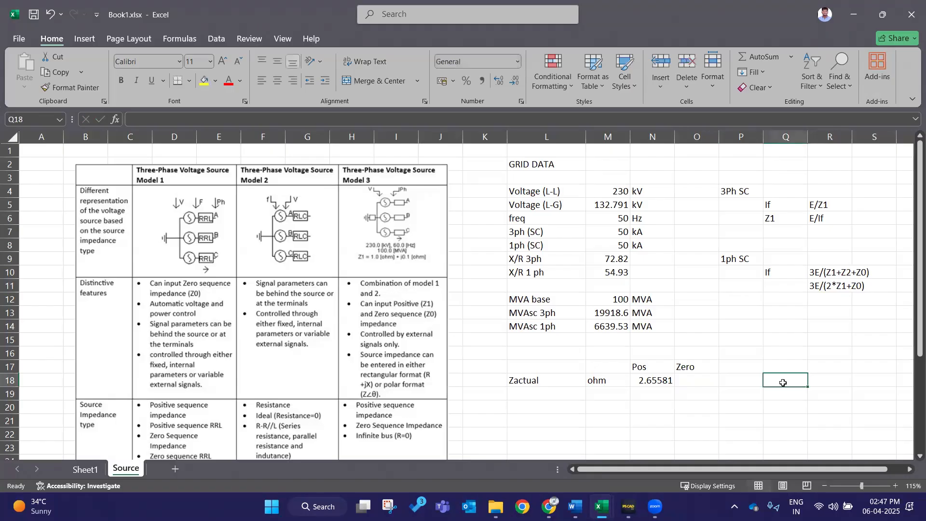
Step: Enter the label Z0 in Q12
{"action": "double_click", "coordinate": [839, 301]}
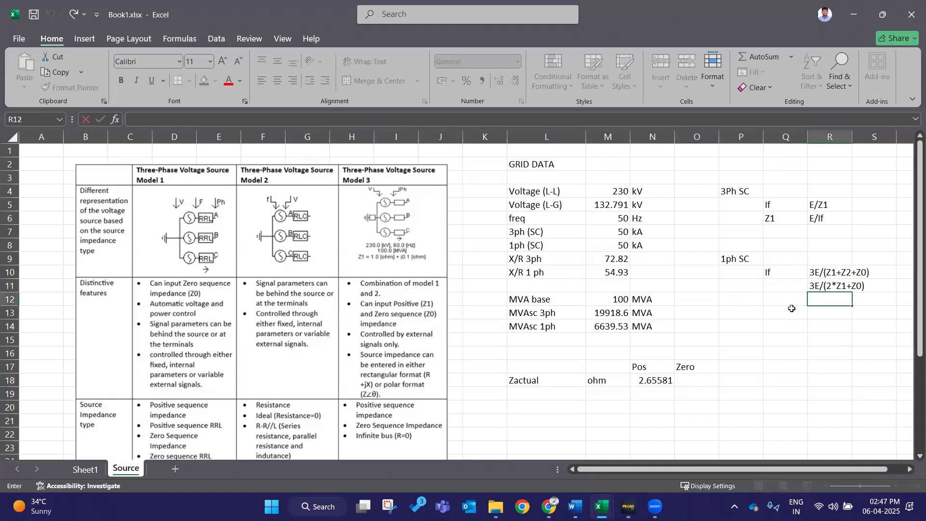
{"action": "left_click", "coordinate": [794, 309]}
{"action": "key", "text": "Up"}
{"action": "type", "text": "Z0"}
{"action": "left_click", "coordinate": [831, 300]}
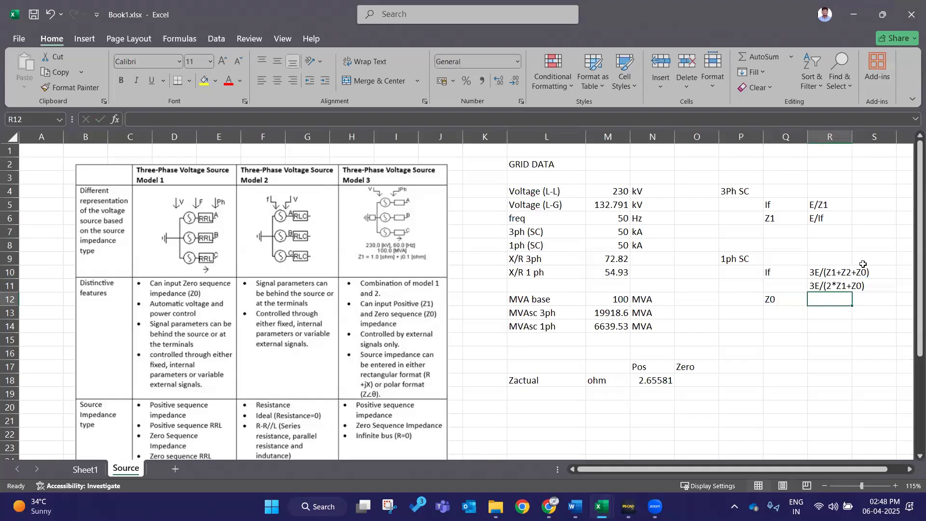
{"action": "double_click", "coordinate": [827, 302]}
{"action": "left_click", "coordinate": [836, 316]}
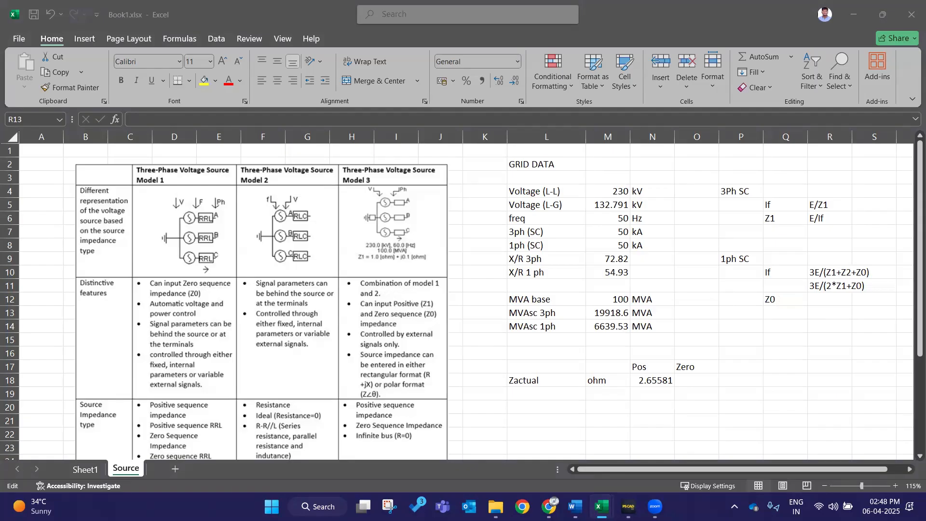
{"action": "key", "text": "Escape"}
{"action": "left_click", "coordinate": [778, 298]}
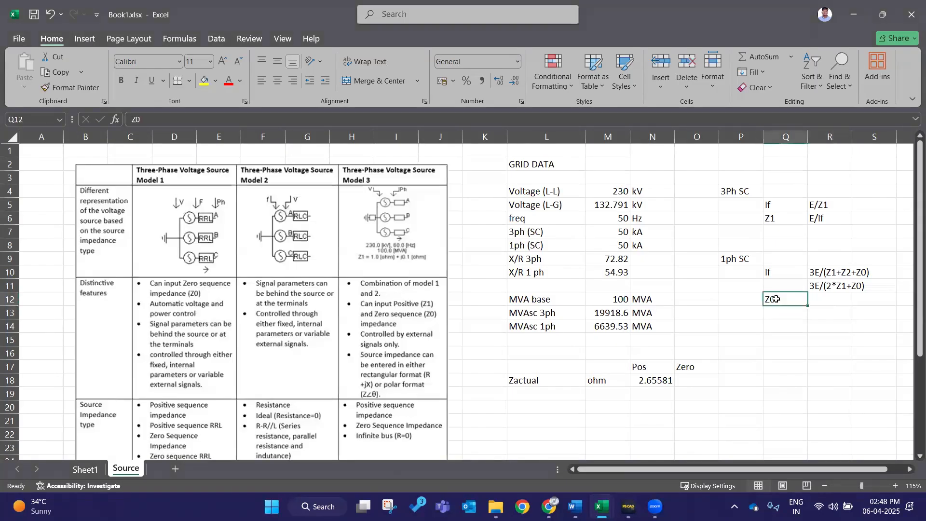
Step: Replace the label in Q12 with 2*Z1+Z0, copied from the denominator of the expression in R11
{"action": "left_click", "coordinate": [843, 285]}
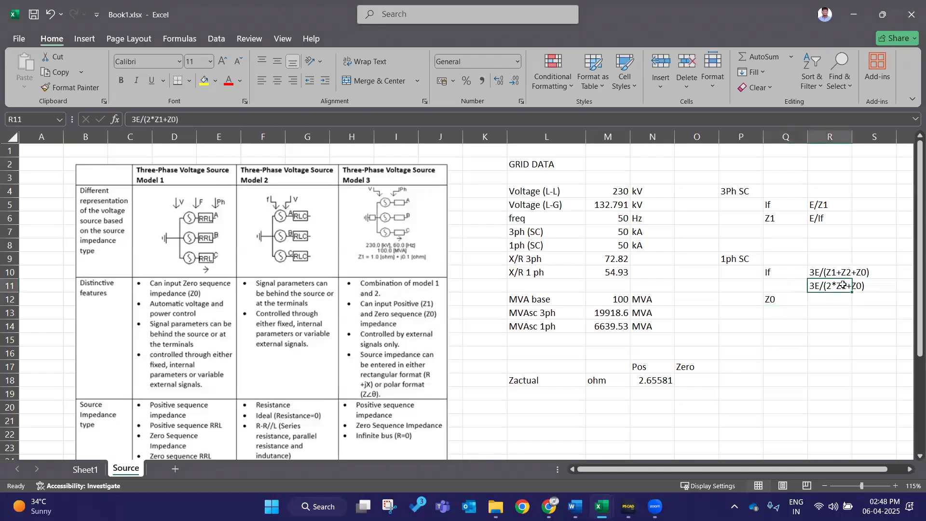
{"action": "double_click", "coordinate": [843, 285]}
{"action": "left_click_drag", "start_coordinate": [865, 286], "coordinate": [827, 288]}
{"action": "key", "text": "ctrl+c"}
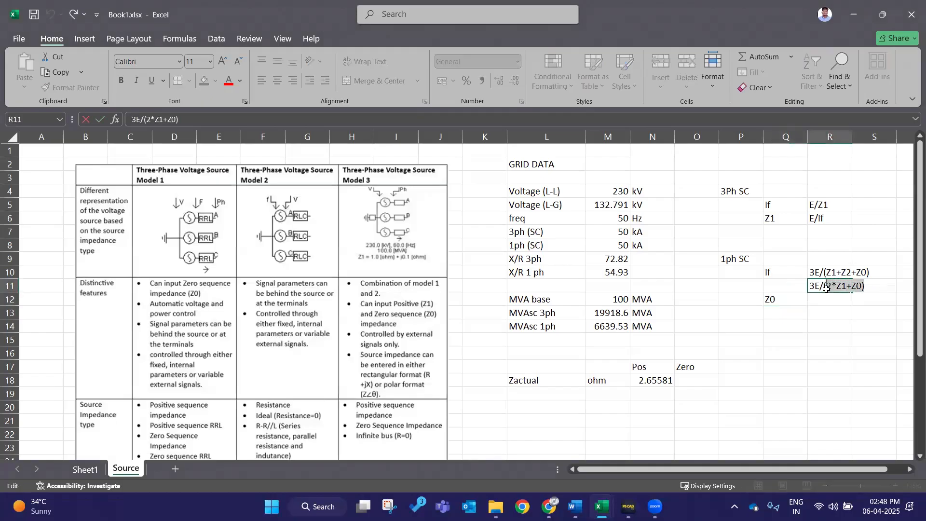
{"action": "left_click", "coordinate": [827, 324]}
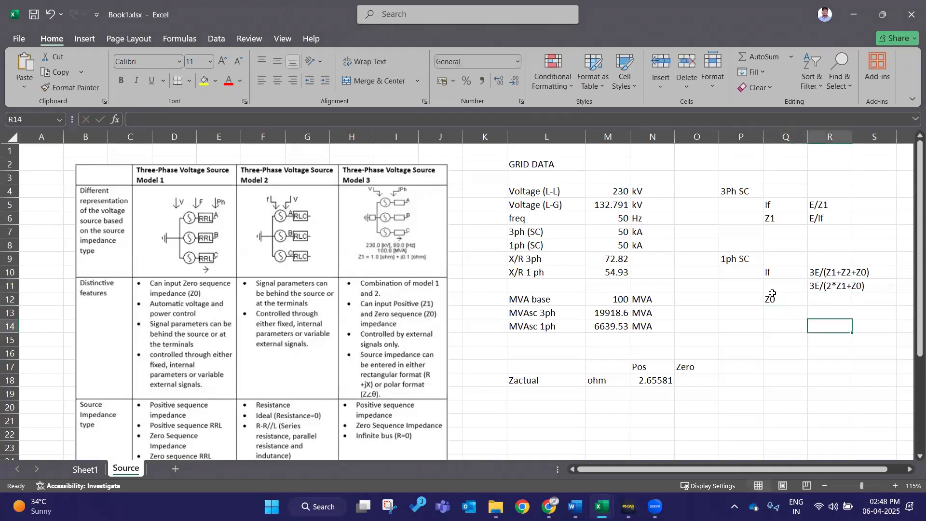
{"action": "double_click", "coordinate": [786, 299]}
{"action": "left_click_drag", "start_coordinate": [785, 299], "coordinate": [690, 314]}
{"action": "key", "text": "ctrl+v"}
{"action": "left_click", "coordinate": [781, 389]}
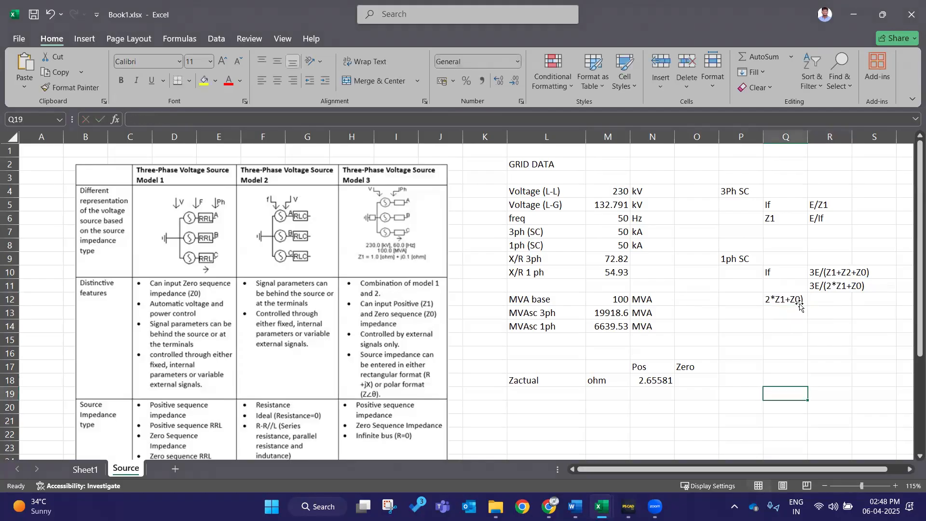
{"action": "double_click", "coordinate": [803, 299]}
{"action": "key", "text": "BackSpace"}
{"action": "left_click", "coordinate": [815, 302]}
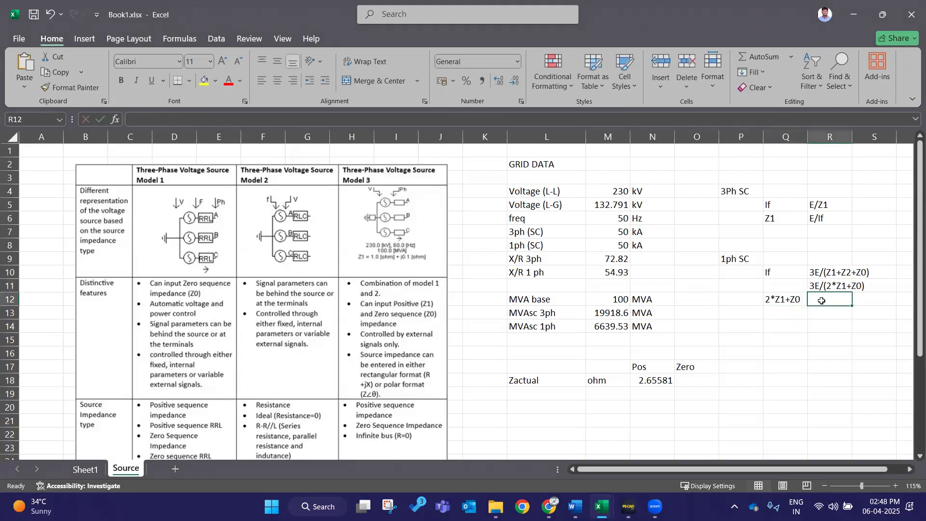
Step: Write the expression 3E/If in R12 beside the 2*Z1+Z0 label
{"action": "double_click", "coordinate": [823, 301]}
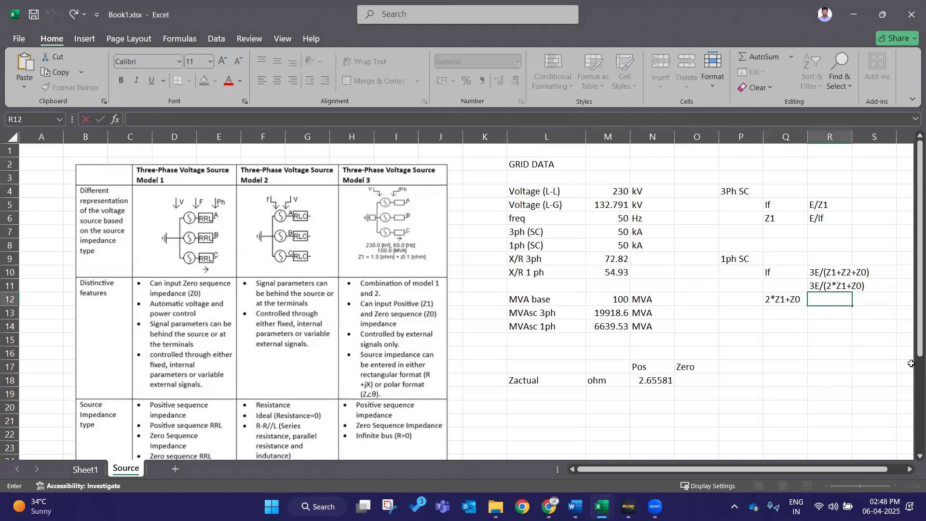
{"action": "type", "text": "#"}
{"action": "key", "text": "BackSpace"}
{"action": "type", "text": "3E/If"}
{"action": "key", "text": "Return"}
Step: Write the zero-sequence impedance formula as text, with Z0 in Q13 and (3E/If)-(2*Z1) in R13
{"action": "key", "text": "Left"}
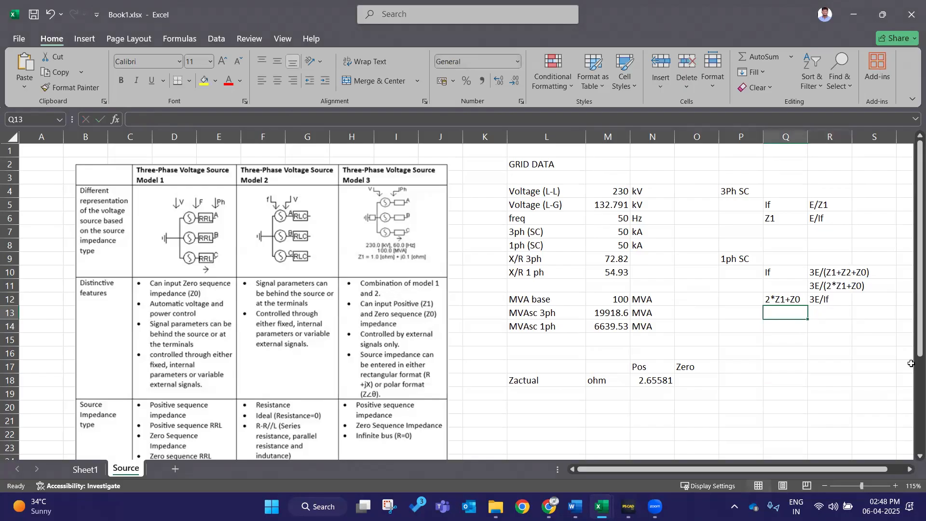
{"action": "type", "text": "Z0"}
{"action": "key", "text": "Tab"}
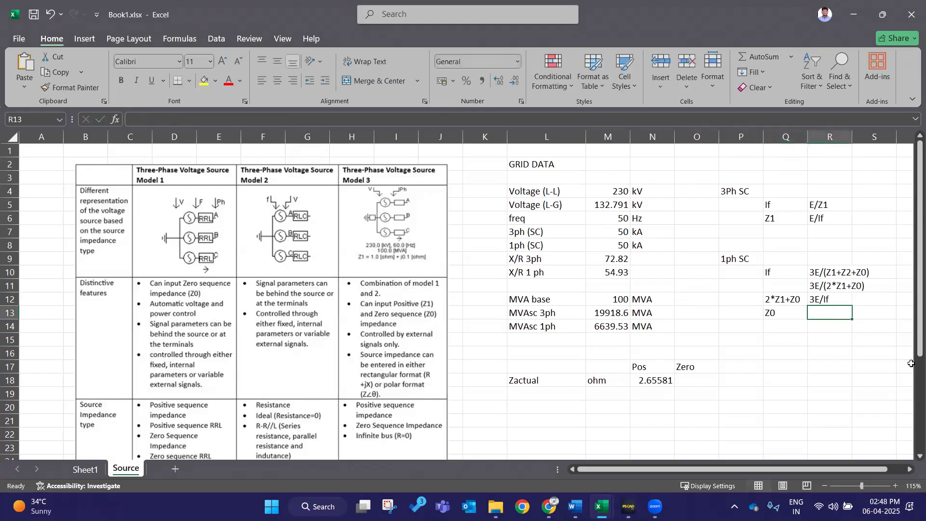
{"action": "type", "text": "(3E"}
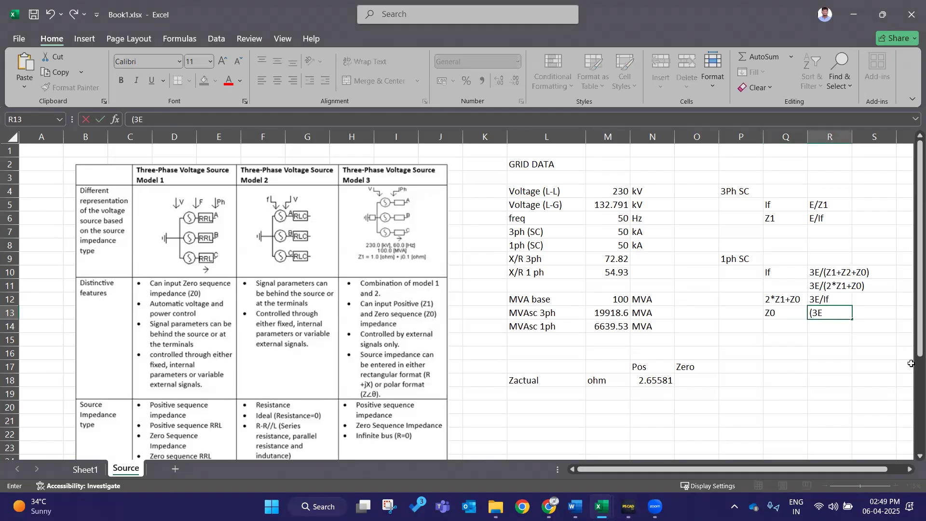
{"action": "type", "text": "/If)-(2*Z1)"}
{"action": "key", "text": "Return"}
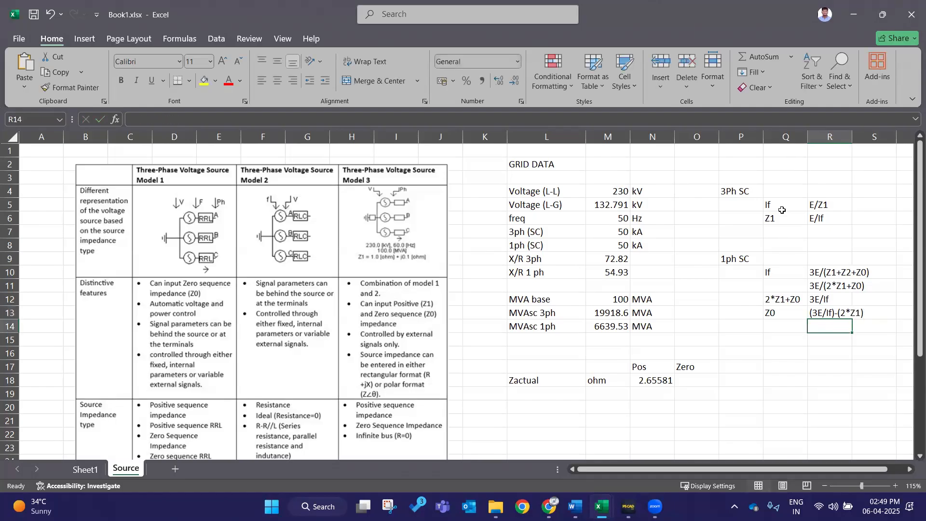
Step: Highlight the Z1 expression in Q6:R6 and the Z0 expression in Q13:S13 with yellow fill
{"action": "left_click_drag", "start_coordinate": [803, 219], "coordinate": [826, 219]}
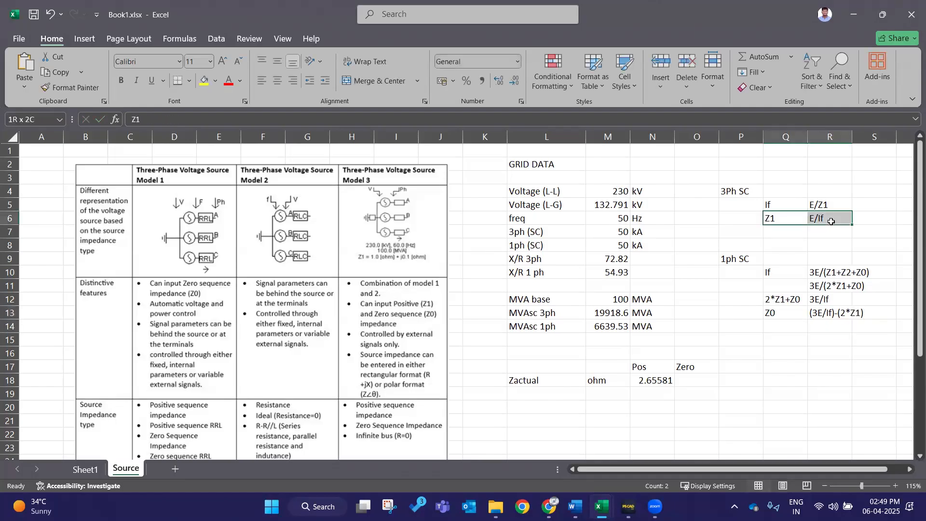
{"action": "left_click", "coordinate": [204, 80]}
{"action": "left_click_drag", "start_coordinate": [797, 314], "coordinate": [809, 321]}
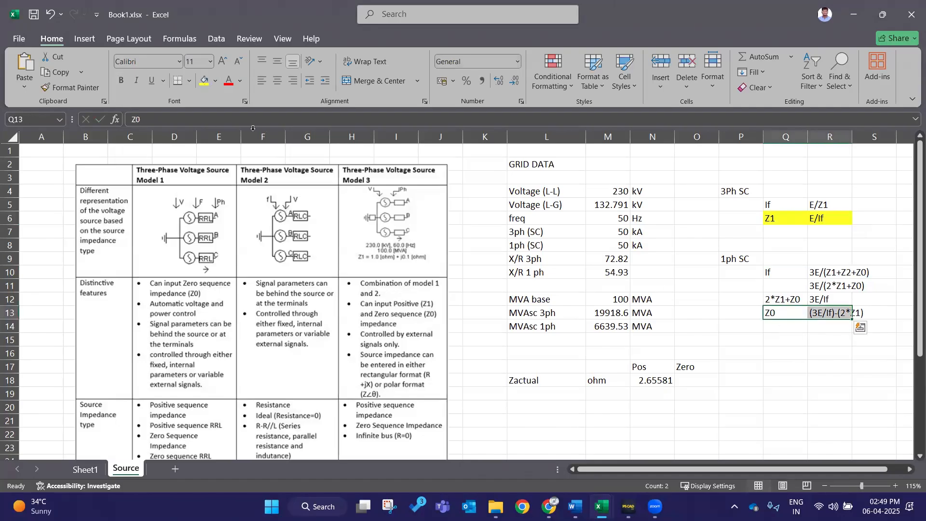
{"action": "left_click", "coordinate": [204, 81]}
{"action": "left_click", "coordinate": [832, 377]}
{"action": "left_click_drag", "start_coordinate": [787, 315], "coordinate": [863, 317]}
{"action": "left_click", "coordinate": [203, 81]}
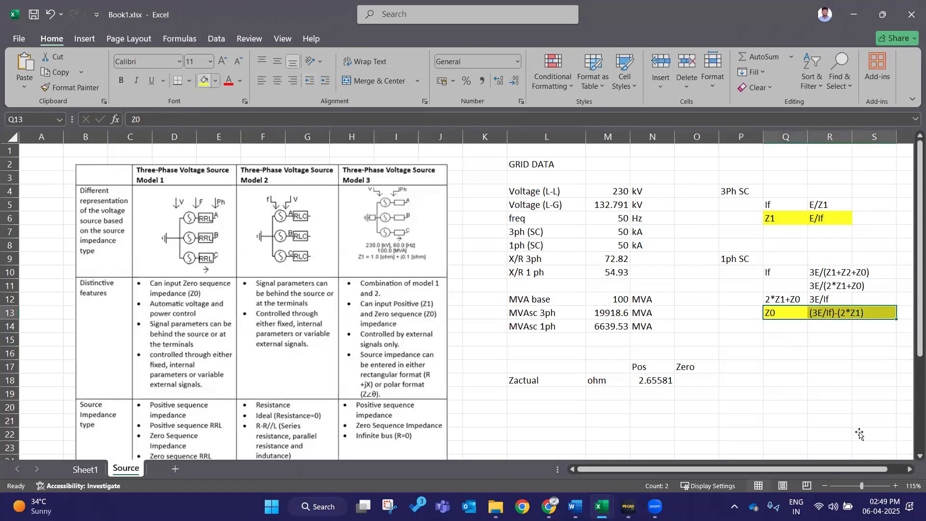
{"action": "left_click", "coordinate": [874, 394]}
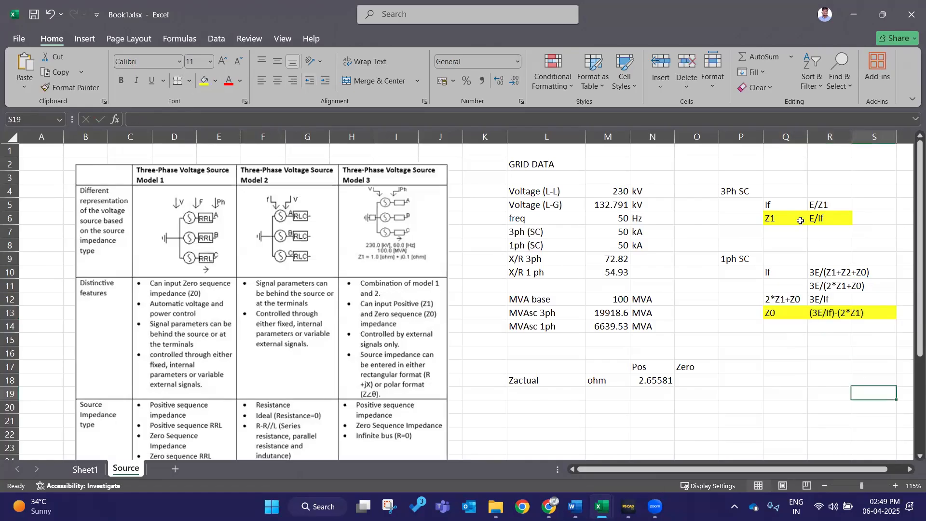
Step: Calculate the zero-sequence Zactual in O18 with the formula =((3*M5)/M8)-(2*N18)
{"action": "double_click", "coordinate": [711, 380]}
{"action": "type", "text": "="}
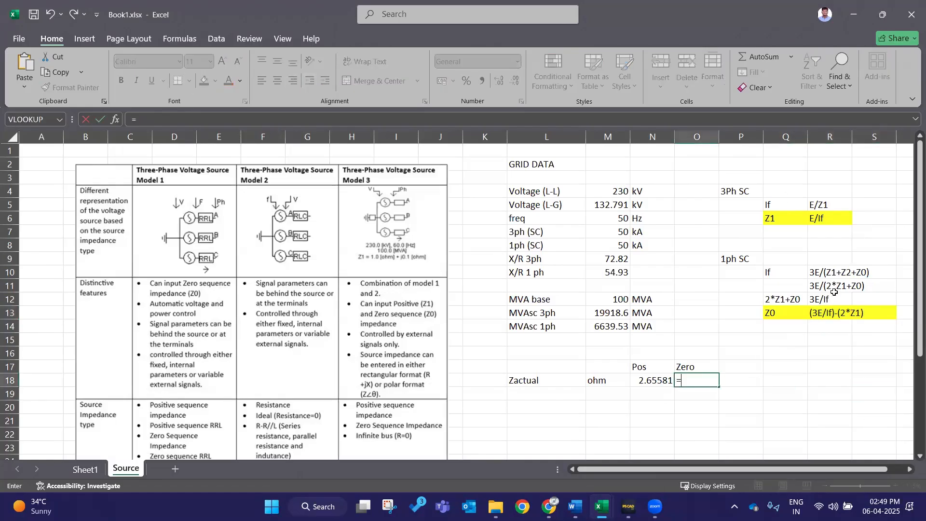
{"action": "type", "text": "(3*"}
{"action": "left_click", "coordinate": [606, 205]}
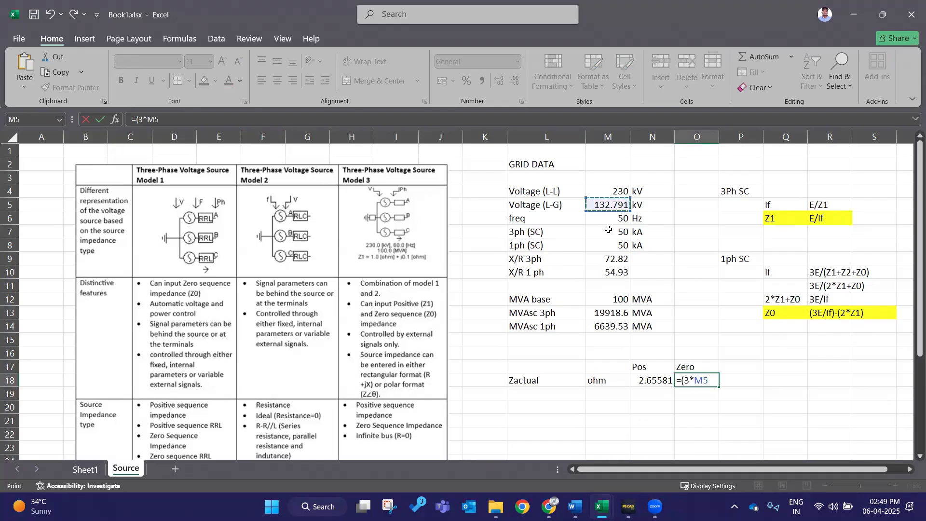
{"action": "type", "text": ")/"}
{"action": "left_click", "coordinate": [615, 247]}
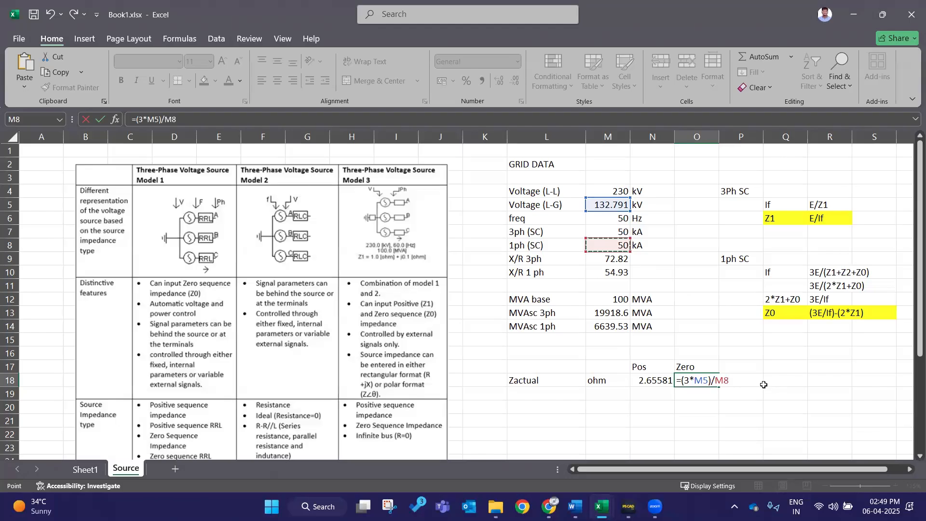
{"action": "type", "text": ")"}
{"action": "left_click", "coordinate": [682, 380]}
{"action": "type", "text": "("}
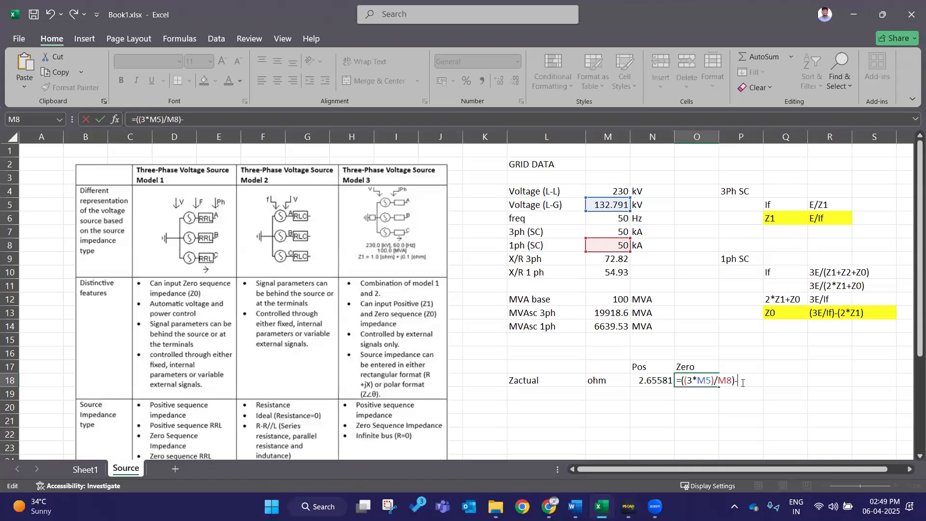
{"action": "type", "text": "(2*"}
{"action": "left_click", "coordinate": [650, 383]}
{"action": "type", "text": "))"}
{"action": "key", "text": "Return"}
{"action": "left_click", "coordinate": [444, 296]}
{"action": "left_click", "coordinate": [748, 384]}
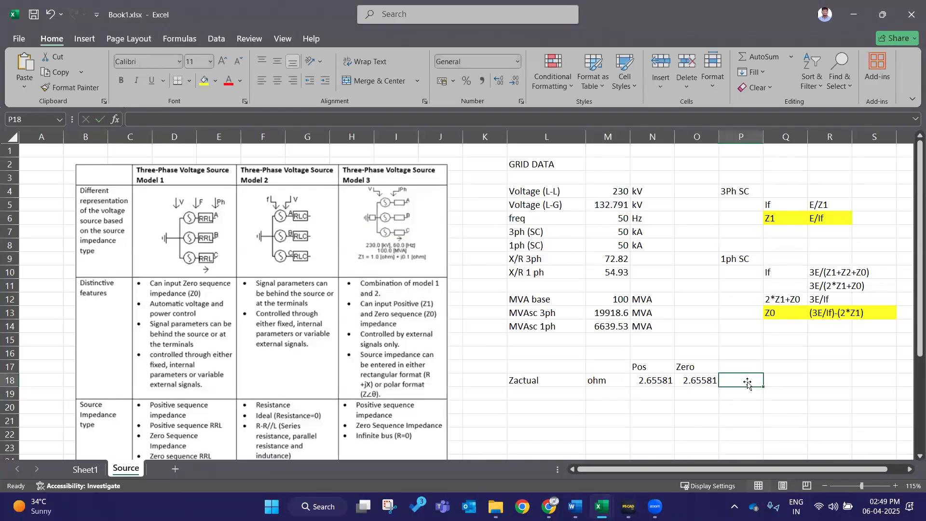
{"action": "key", "text": "Right"}
{"action": "key", "text": "Right"}
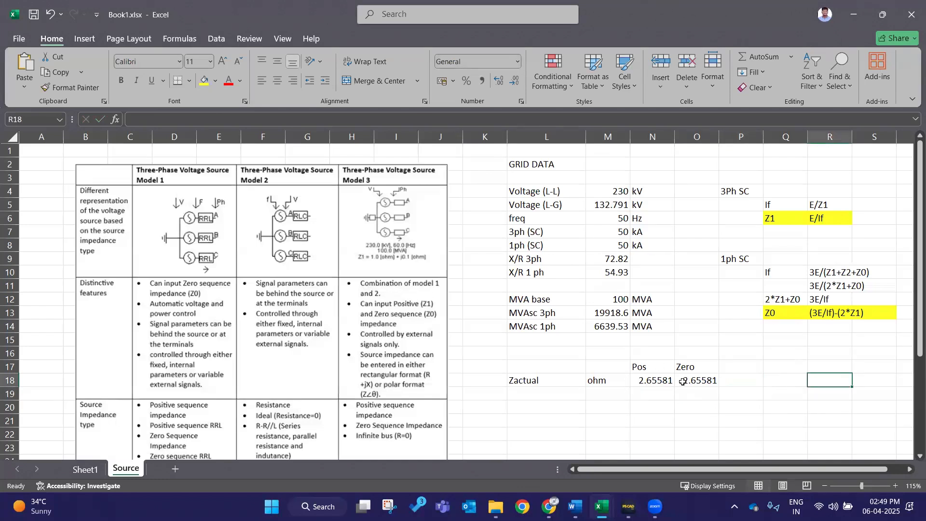
Step: Try a 1ph (SC) current of 10 kA in M8, and undo the change
{"action": "scroll", "coordinate": [714, 338], "scroll_direction": "down", "scroll_amount": 1}
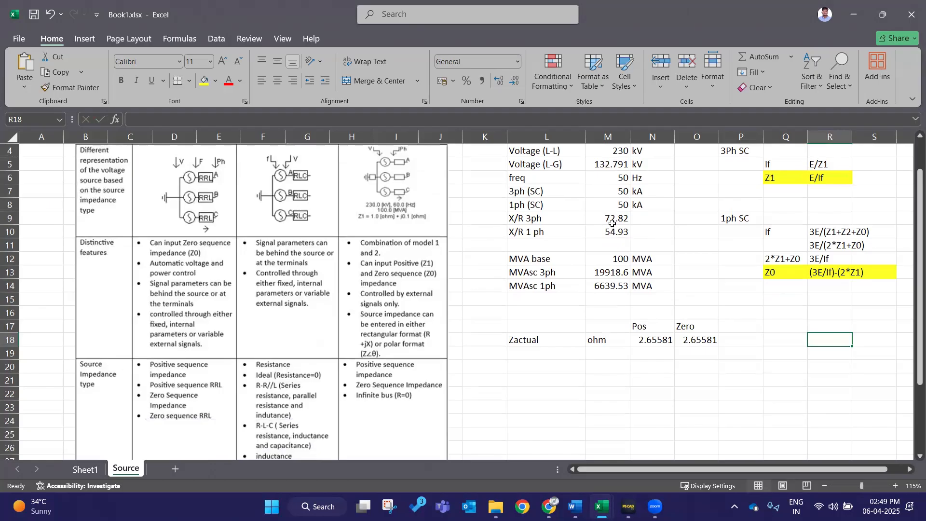
{"action": "left_click", "coordinate": [617, 209]}
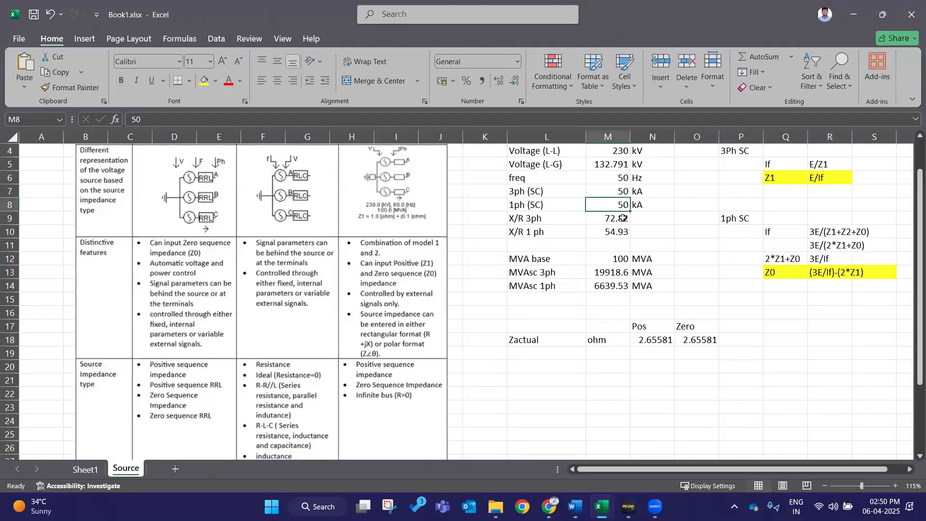
{"action": "type", "text": "10"}
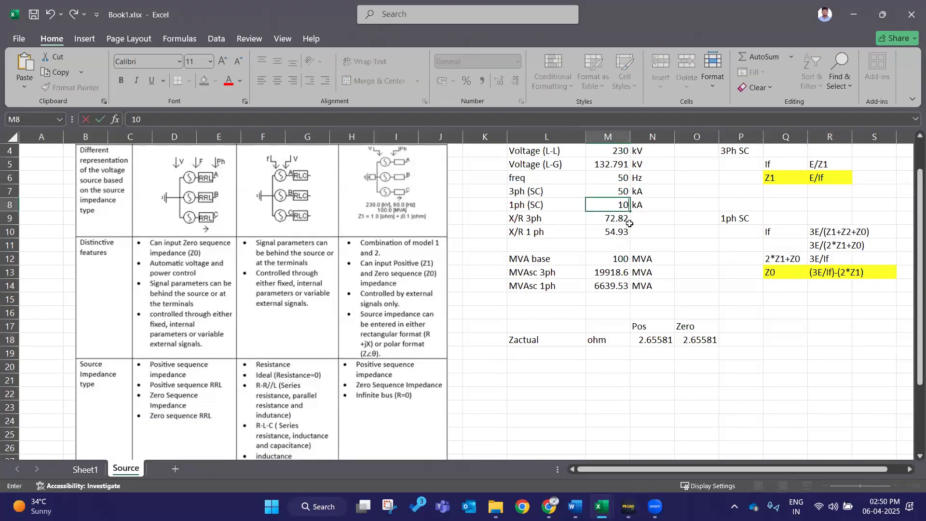
{"action": "left_click", "coordinate": [700, 277]}
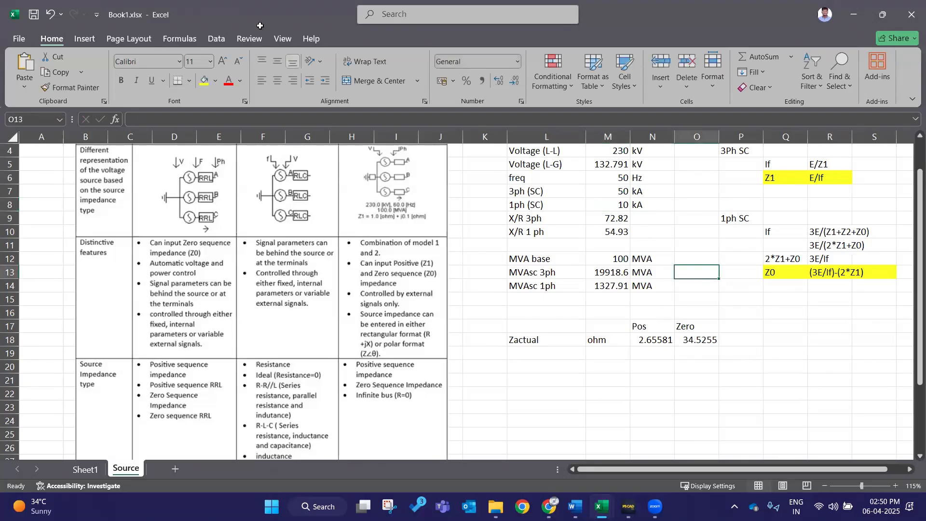
{"action": "left_click", "coordinate": [50, 14]}
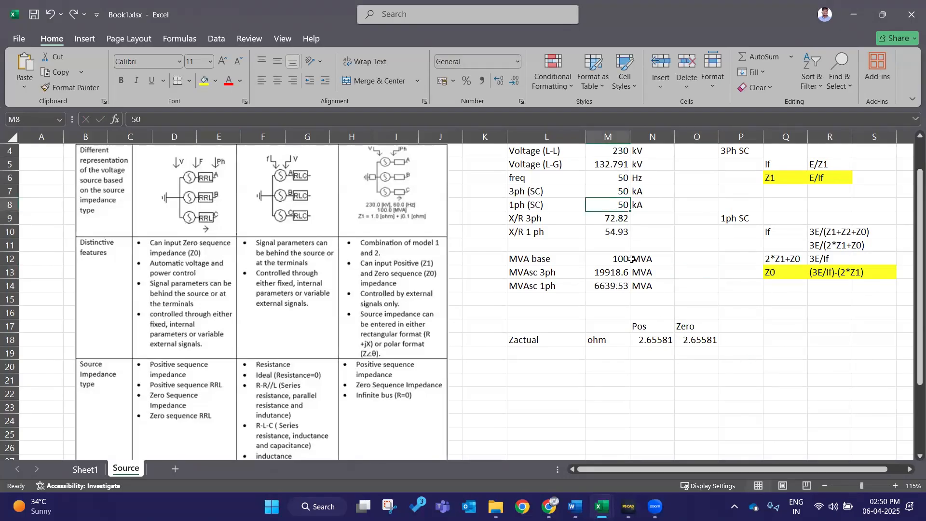
{"action": "scroll", "coordinate": [632, 260], "scroll_direction": "up", "scroll_amount": 1}
{"action": "scroll", "coordinate": [632, 259], "scroll_direction": "up", "scroll_amount": 1}
{"action": "scroll", "coordinate": [686, 344], "scroll_direction": "down", "scroll_amount": 1}
{"action": "left_click", "coordinate": [697, 367]}
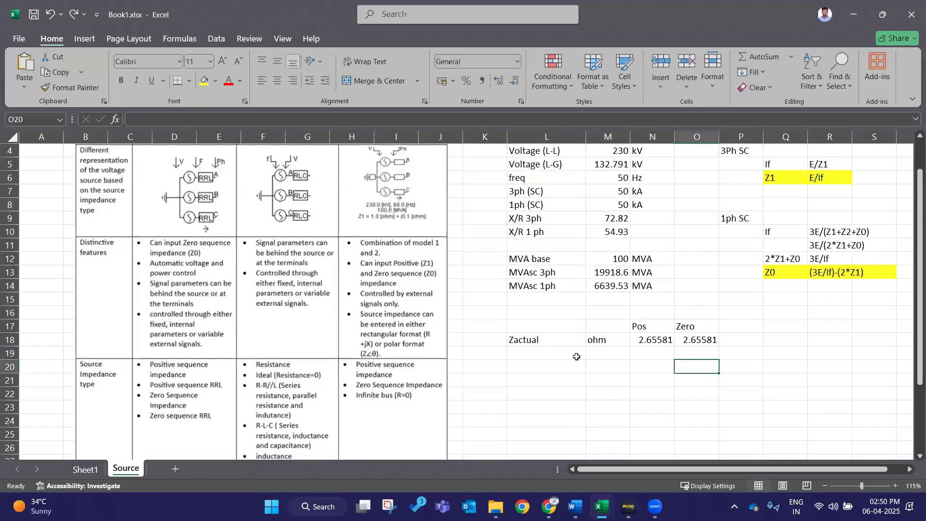
{"action": "left_click_drag", "start_coordinate": [541, 351], "coordinate": [693, 356]}
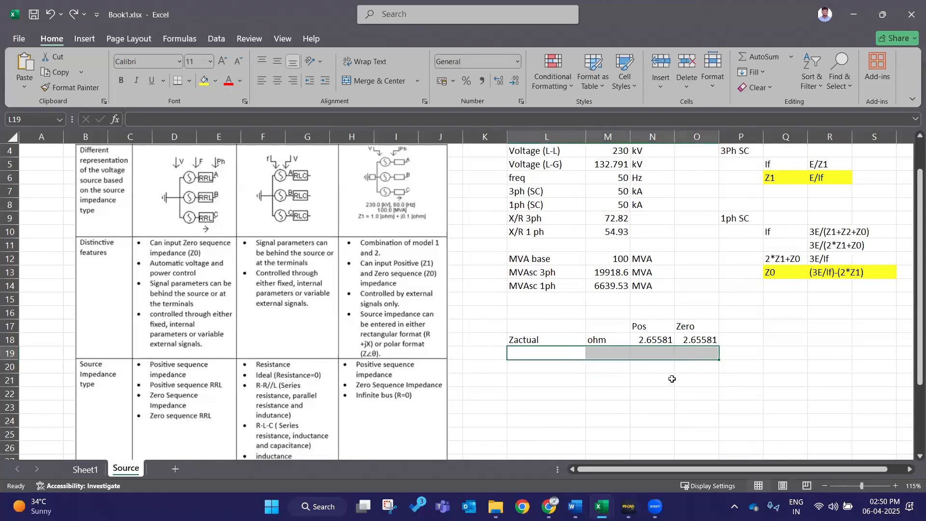
{"action": "left_click", "coordinate": [668, 393]}
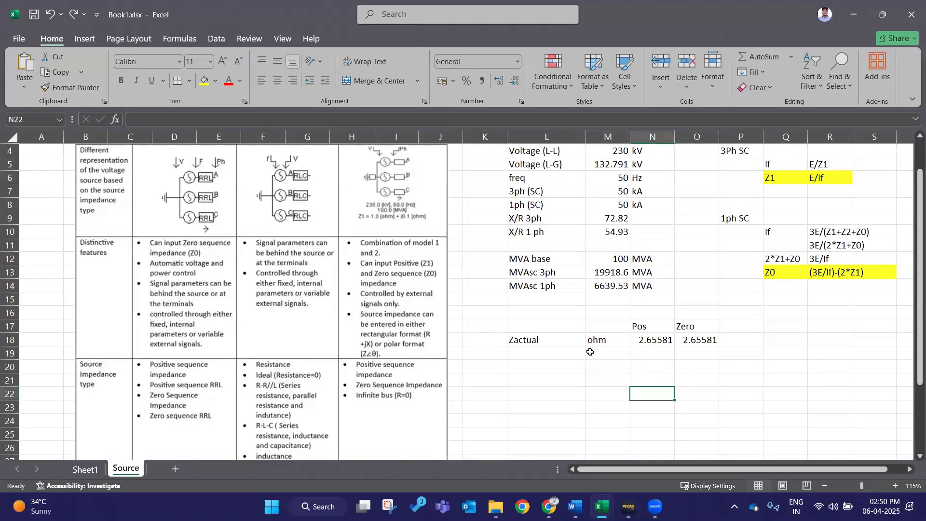
{"action": "double_click", "coordinate": [551, 359]}
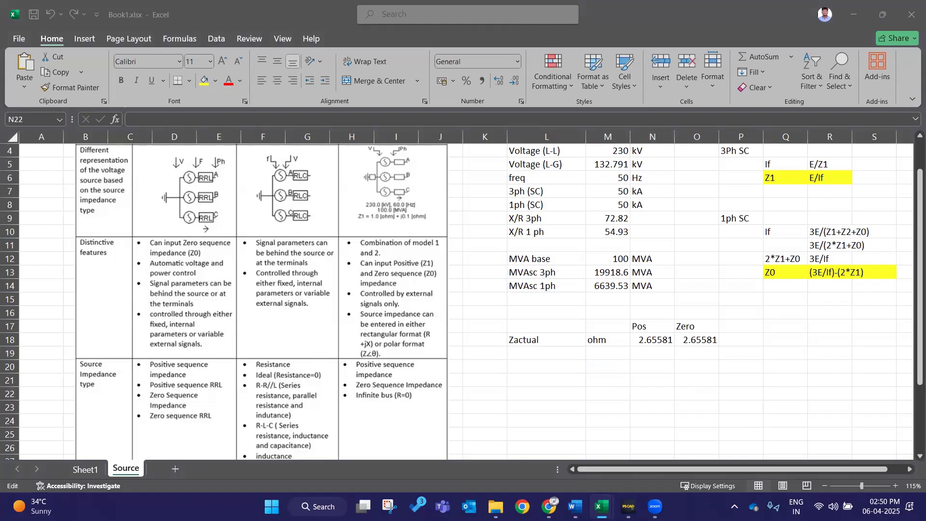
{"action": "key", "text": "Escape"}
{"action": "left_click", "coordinate": [780, 318]}
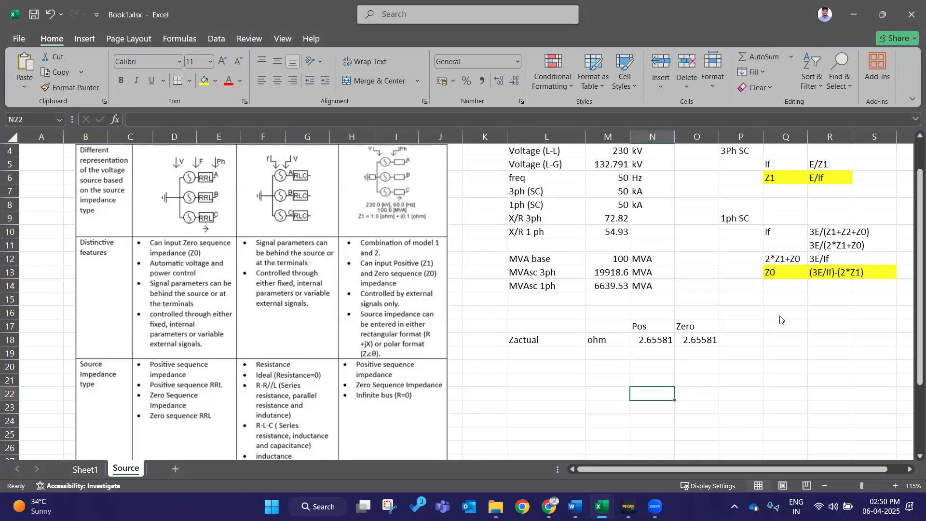
Step: Label rows 19 and 20 as R and X, and fill the ohm unit from M18 down to M20
{"action": "left_click", "coordinate": [555, 367]}
{"action": "left_click", "coordinate": [561, 357]}
{"action": "type", "text": "R"}
{"action": "left_click", "coordinate": [616, 344]}
{"action": "left_click_drag", "start_coordinate": [631, 346], "coordinate": [630, 374]}
{"action": "left_click", "coordinate": [543, 364]}
{"action": "type", "text": "X"}
{"action": "key", "text": "Return"}
{"action": "left_click", "coordinate": [659, 356]}
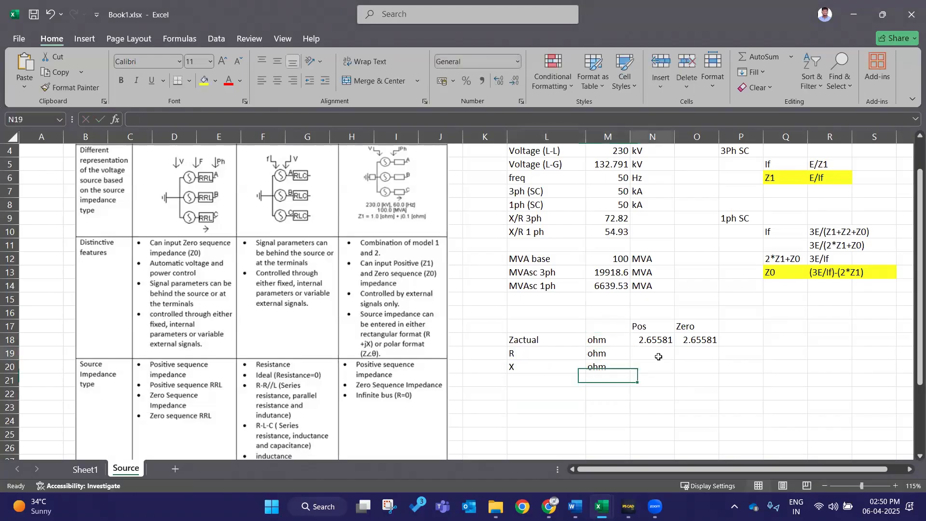
Step: Write the impedance relation Z^2 = R^2+X^2 as text in Q17
{"action": "left_click", "coordinate": [772, 355]}
{"action": "key", "text": "Up"}
{"action": "key", "text": "Up"}
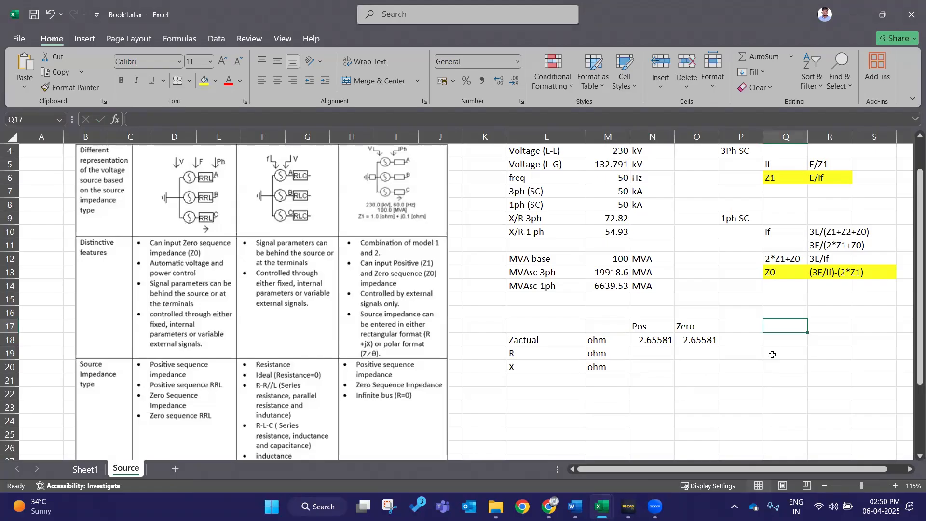
{"action": "type", "text": "Z"}
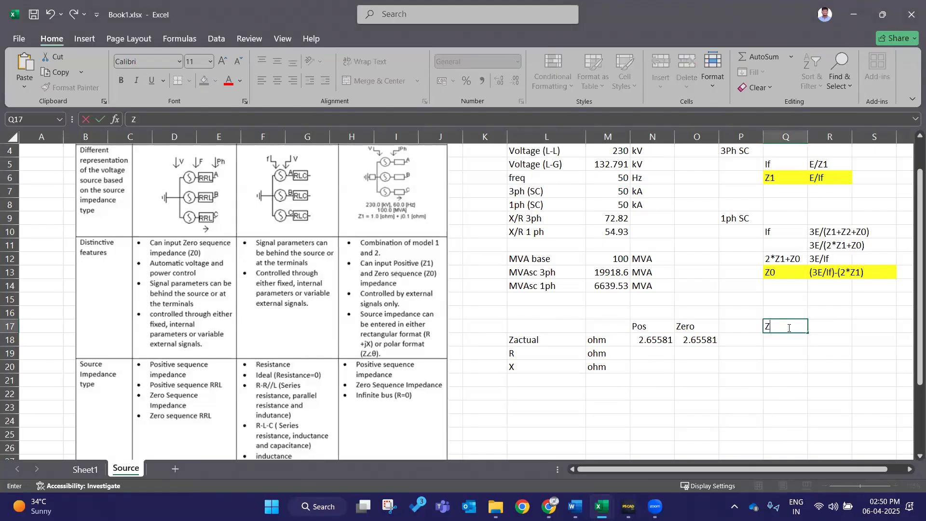
{"action": "type", "text": "^2 = R^2+X^2"}
{"action": "key", "text": "Return"}
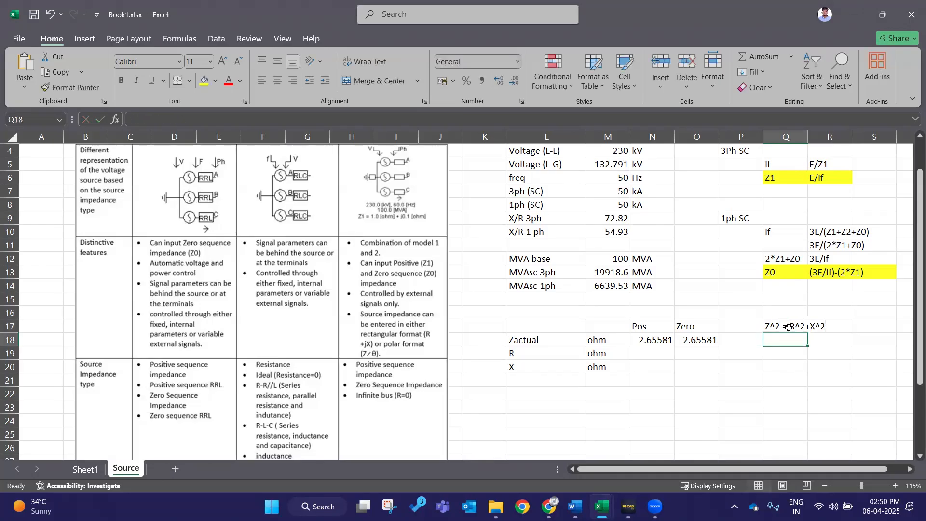
{"action": "left_click", "coordinate": [658, 353]}
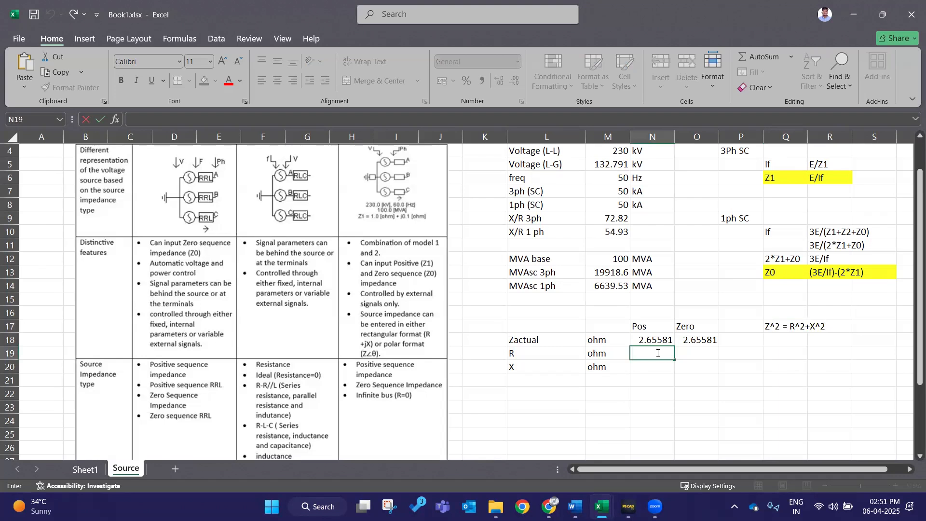
{"action": "key", "text": "Escape"}
{"action": "key", "text": "alt+Tab"}
{"action": "double_click", "coordinate": [659, 353]}
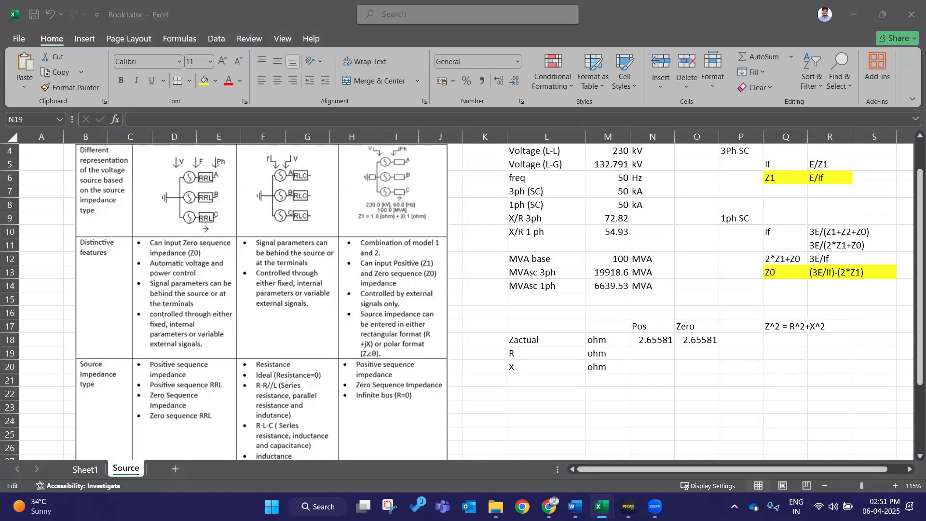
{"action": "key", "text": "Escape"}
Step: Write the resistance expression R = Z/Sqrt(1+(X/R)^2)) as text in Q18
{"action": "left_click", "coordinate": [786, 339]}
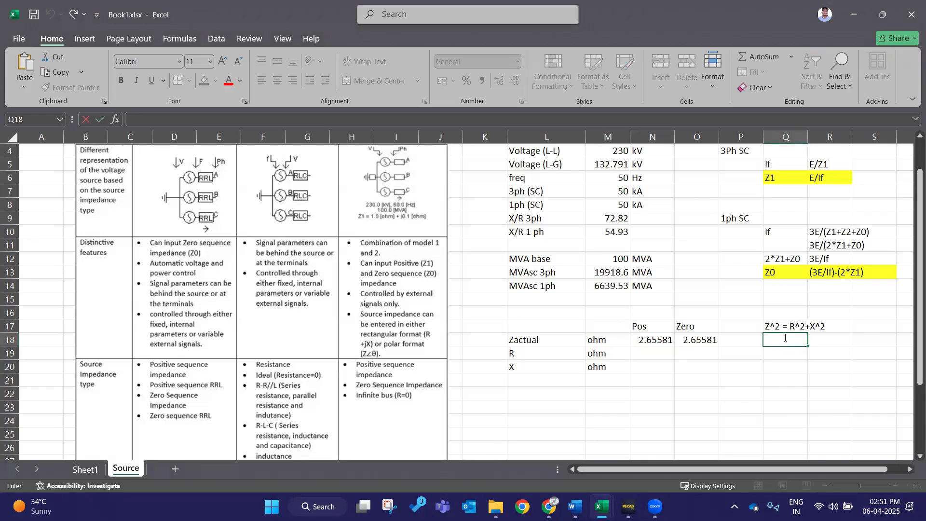
{"action": "type", "text": "R = Z/Sqrt(1+"}
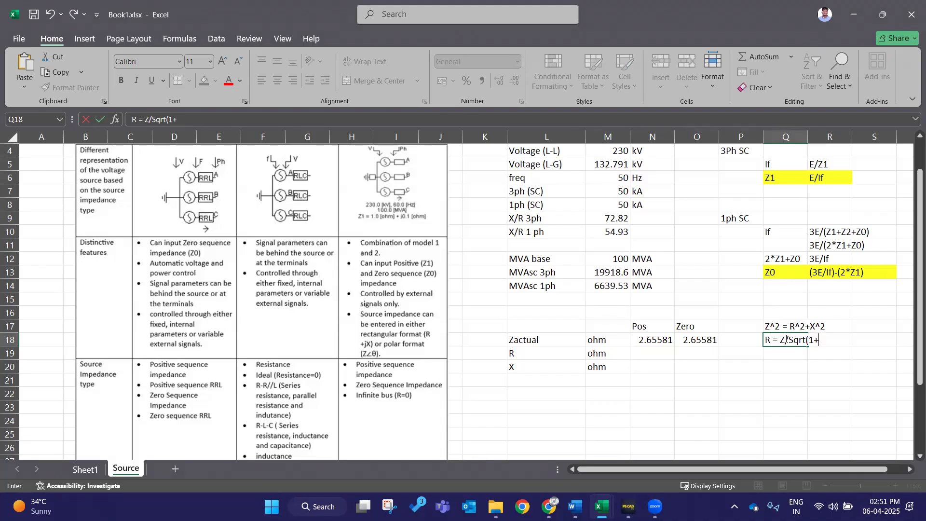
{"action": "type", "text": "(X/R)^2))"}
{"action": "key", "text": "Return"}
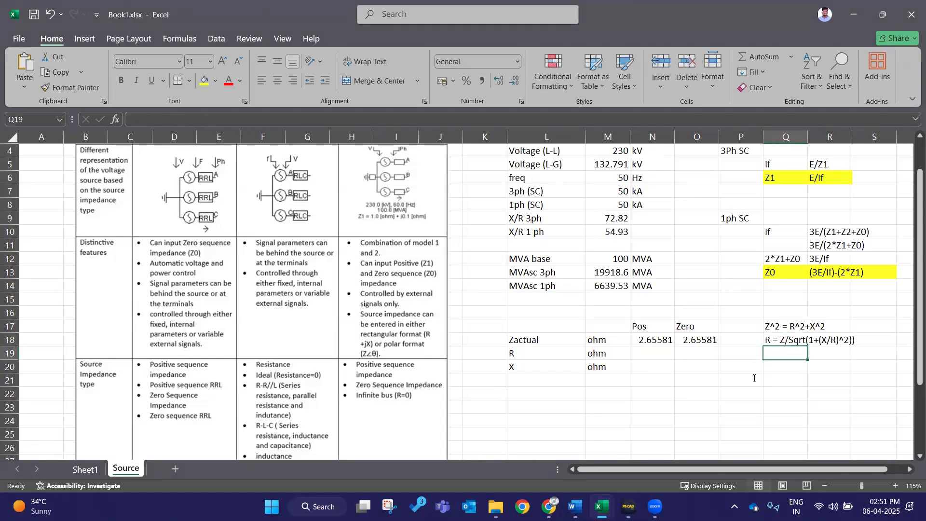
Step: Calculate the positive-sequence resistance in N19 with the formula =N18/(SQRT(1+(M9)^2))
{"action": "left_click", "coordinate": [653, 352]}
{"action": "type", "text": "="}
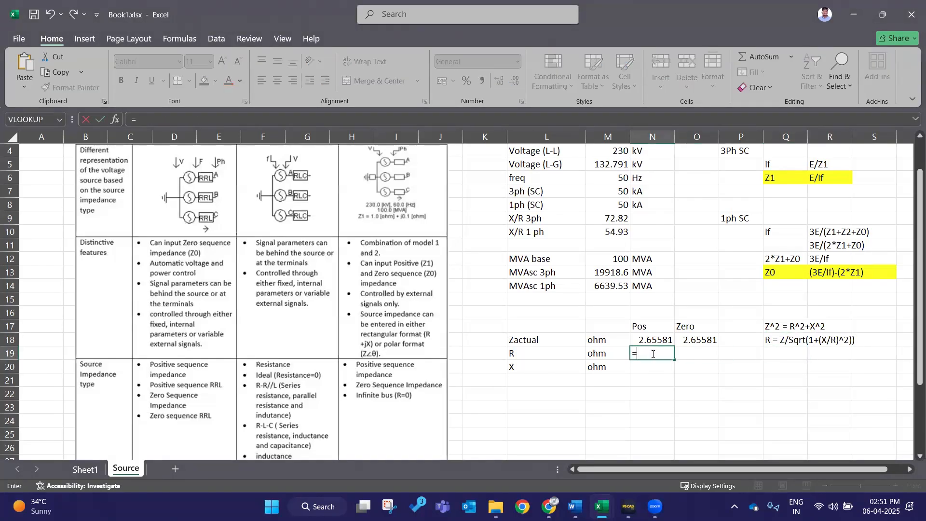
{"action": "key", "text": "Up"}
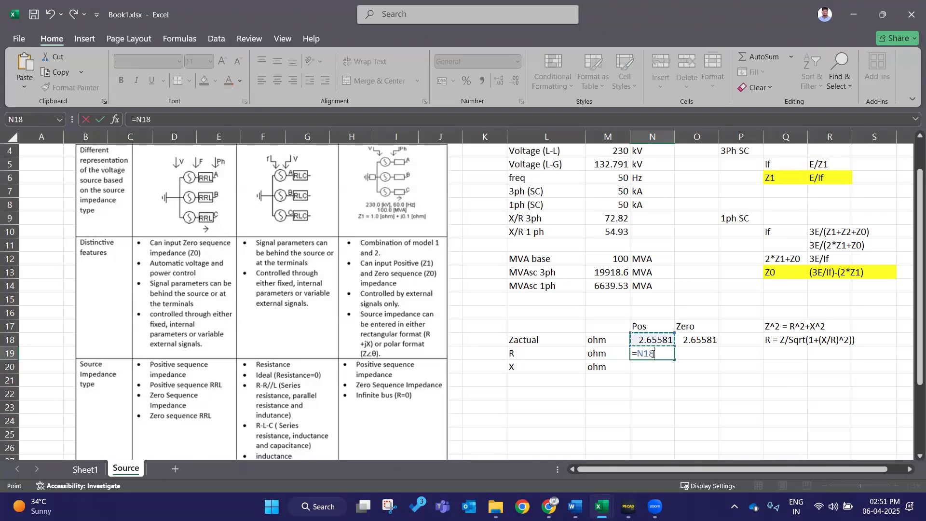
{"action": "type", "text": "/(s"}
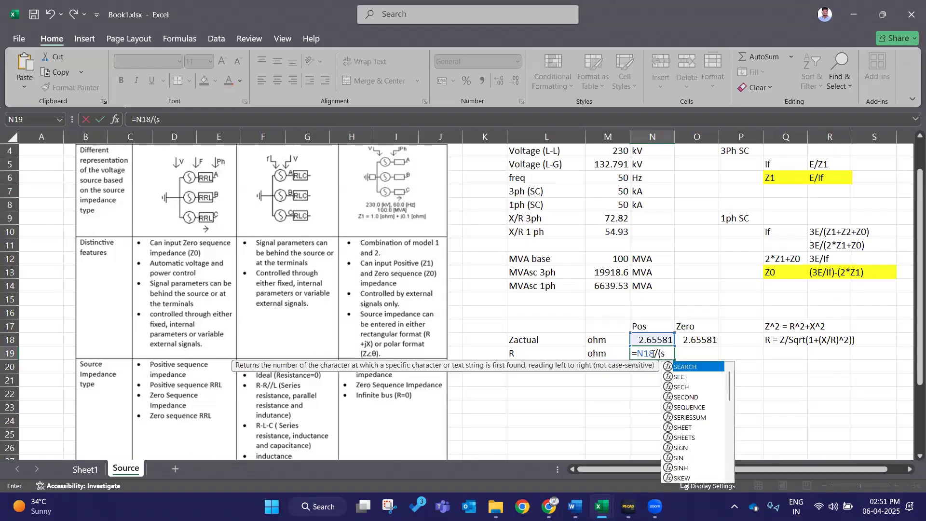
{"action": "type", "text": "qrt(1+("}
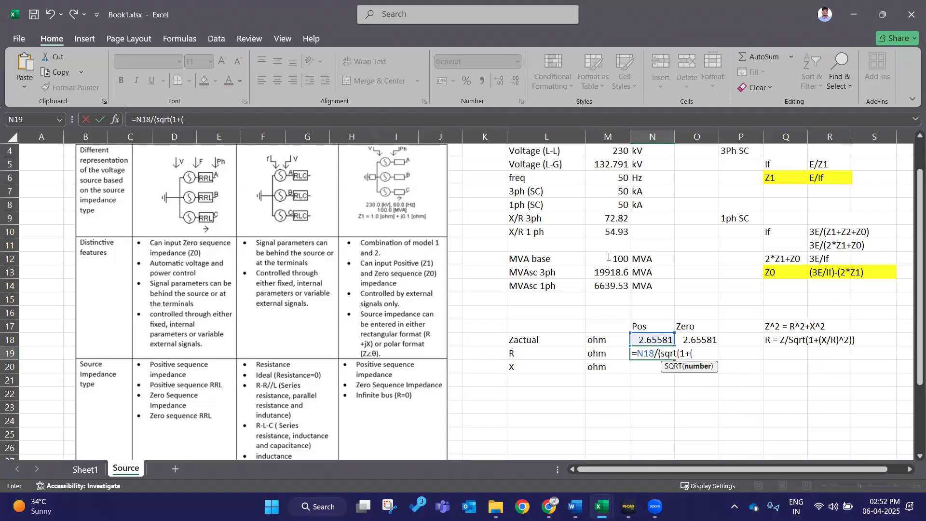
{"action": "left_click", "coordinate": [592, 215]}
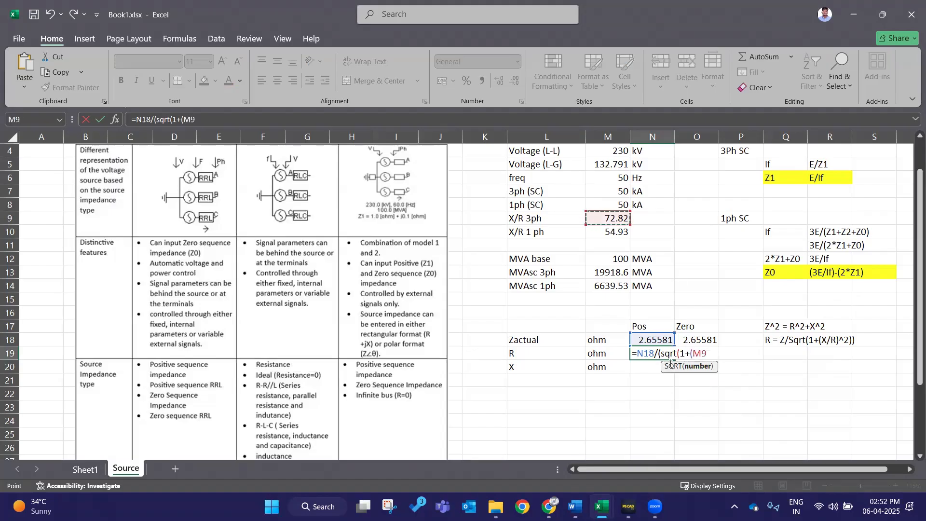
{"action": "type", "text": ")^2)"}
{"action": "key", "text": "Return"}
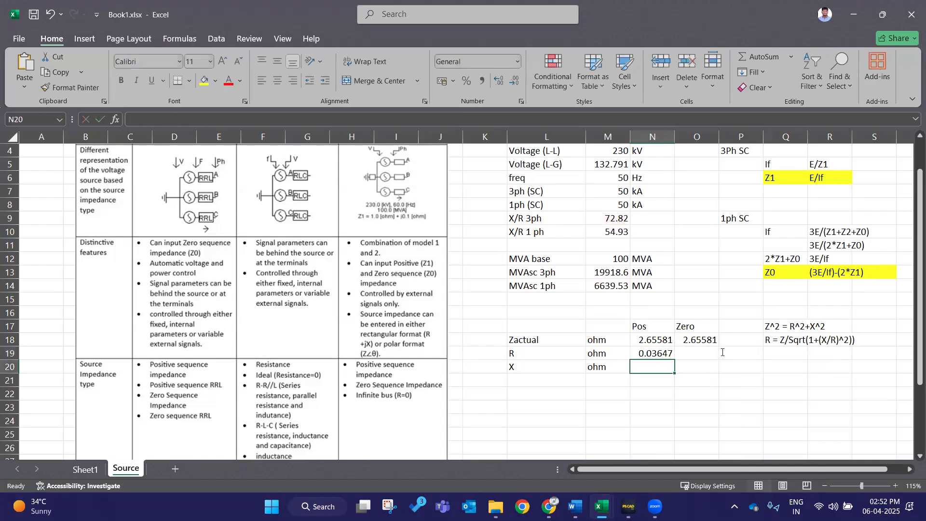
{"action": "left_click", "coordinate": [660, 352]}
{"action": "left_click_drag", "start_coordinate": [674, 359], "coordinate": [665, 383]}
{"action": "double_click", "coordinate": [656, 368]}
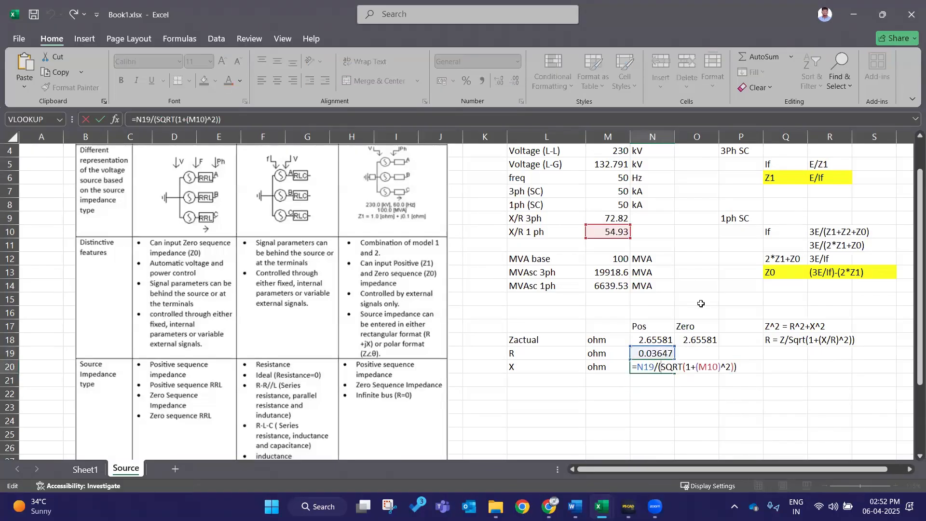
{"action": "left_click_drag", "start_coordinate": [605, 228], "coordinate": [604, 214]}
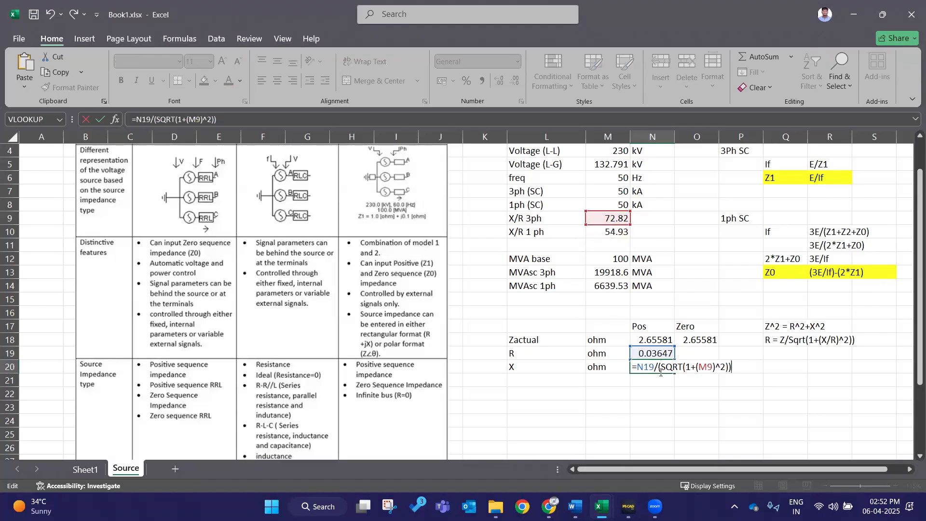
{"action": "left_click_drag", "start_coordinate": [654, 364], "coordinate": [658, 354]}
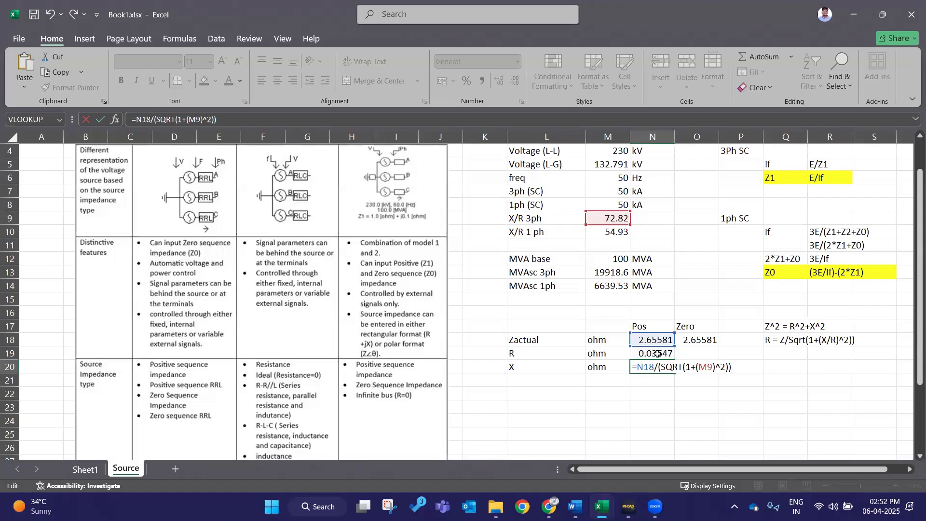
{"action": "key", "text": "Return"}
{"action": "key", "text": "alt+Tab"}
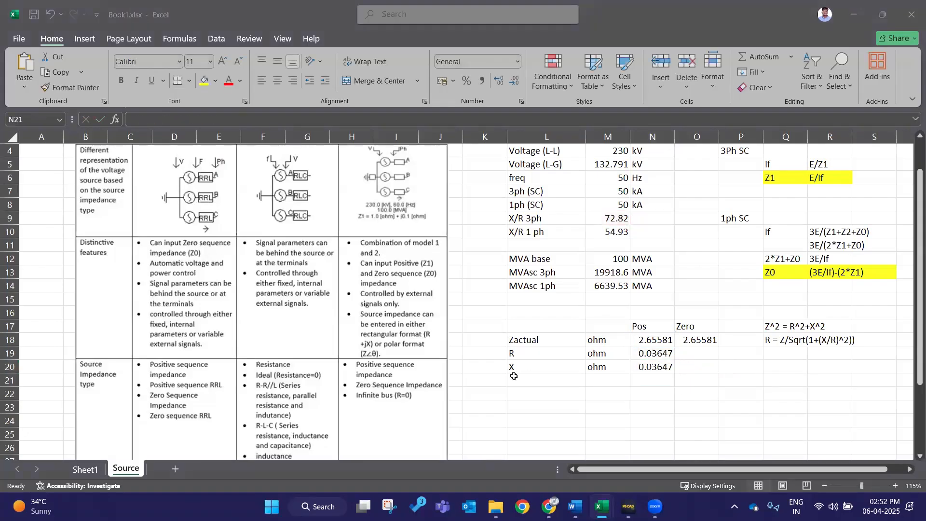
{"action": "key", "text": "alt+Tab"}
{"action": "left_click", "coordinate": [668, 367]}
{"action": "key", "text": "Delete"}
Step: Copy the resistance formula from N19 to O19 and repoint its X/R reference to M10, giving =O18/(SQRT(1+(M10)^2))
{"action": "left_click", "coordinate": [671, 354]}
{"action": "left_click_drag", "start_coordinate": [674, 358], "coordinate": [709, 357]}
{"action": "left_click", "coordinate": [708, 355]}
{"action": "double_click", "coordinate": [709, 353]}
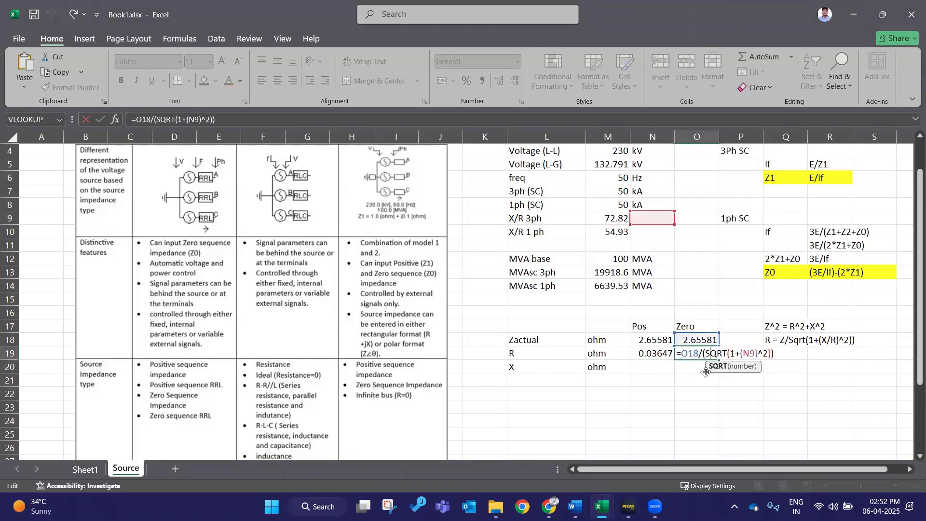
{"action": "left_click_drag", "start_coordinate": [656, 211], "coordinate": [594, 225]}
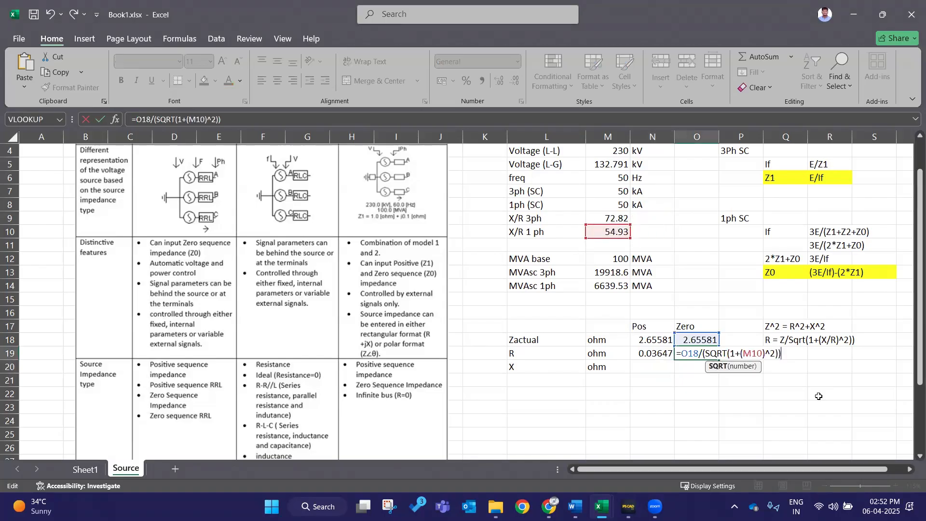
{"action": "scroll", "coordinate": [630, 375], "scroll_direction": "up", "scroll_amount": 1}
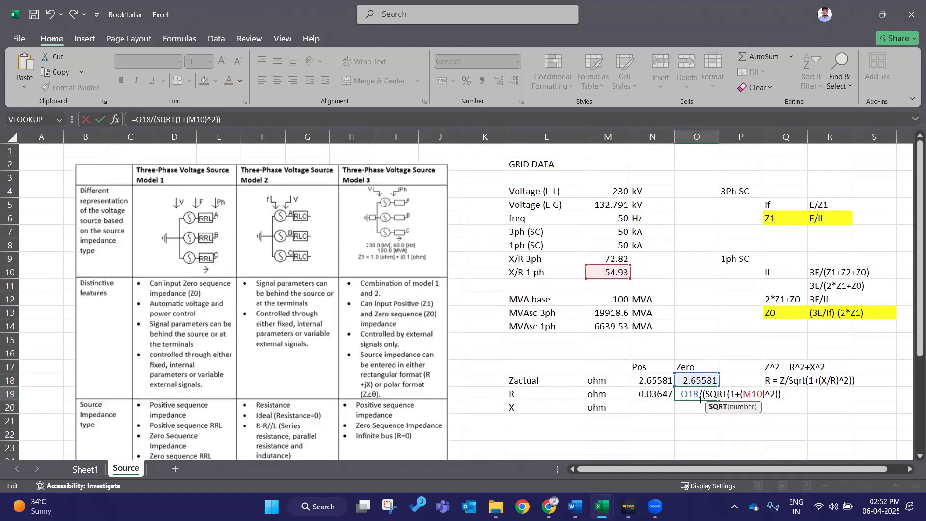
{"action": "key", "text": "Return"}
{"action": "left_click", "coordinate": [735, 409]}
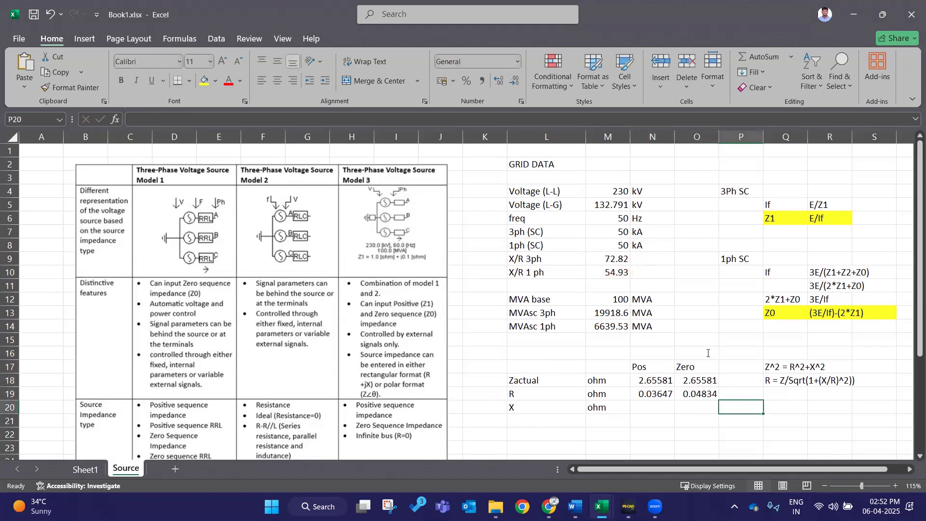
{"action": "double_click", "coordinate": [708, 394]}
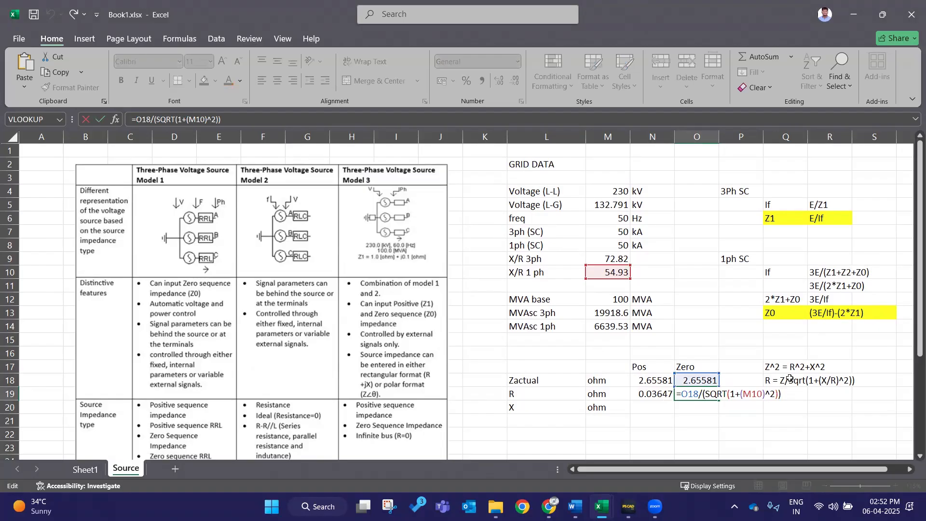
{"action": "key", "text": "Return"}
Step: Calculate the positive-sequence reactance in N20 with the formula =SQRT(N18*N18-N19*N19)
{"action": "scroll", "coordinate": [782, 362], "scroll_direction": "down", "scroll_amount": 2}
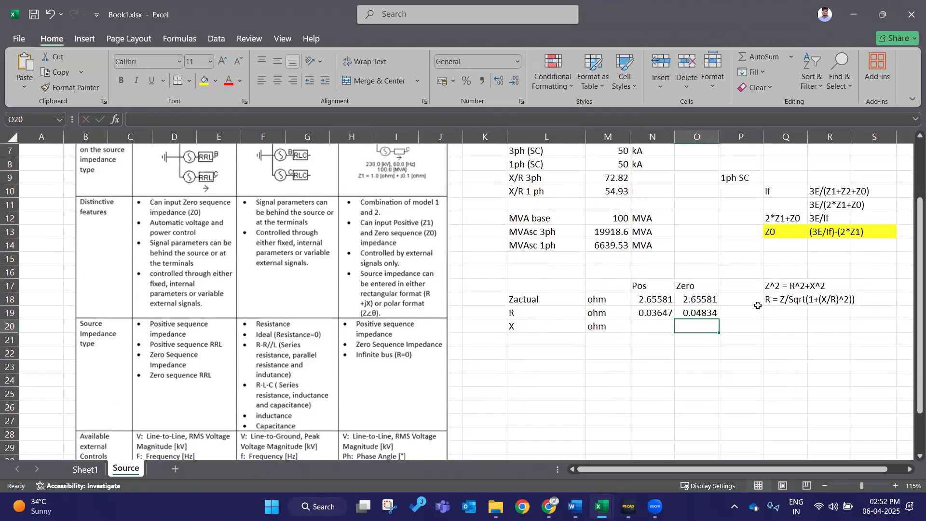
{"action": "double_click", "coordinate": [660, 326]}
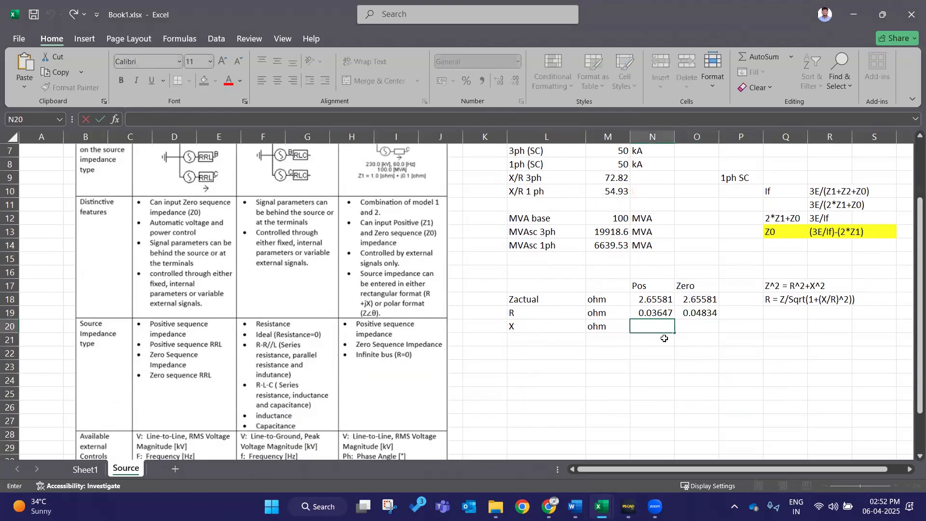
{"action": "left_click", "coordinate": [786, 353]}
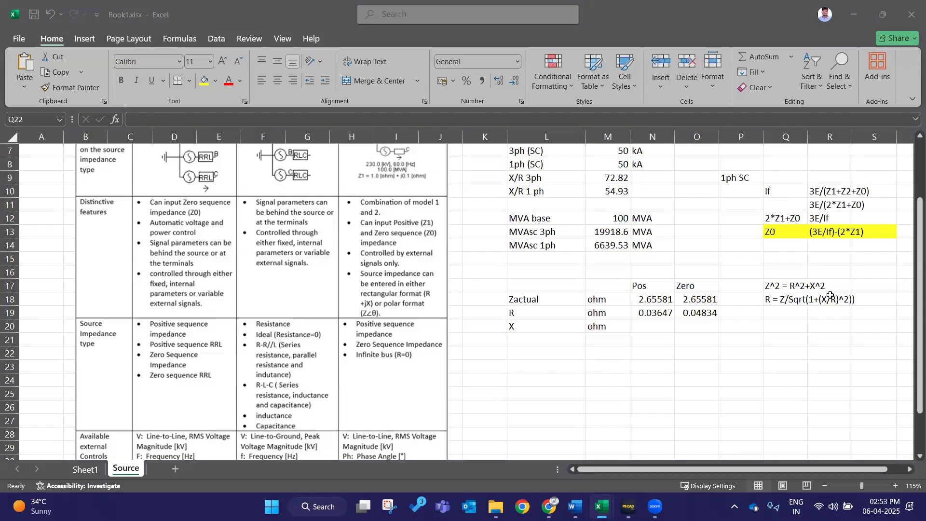
{"action": "key", "text": "Escape"}
{"action": "key", "text": "Up"}
{"action": "key", "text": "Up"}
{"action": "key", "text": "Left"}
{"action": "key", "text": "Left"}
{"action": "key", "text": "Left"}
{"action": "key", "text": "F2"}
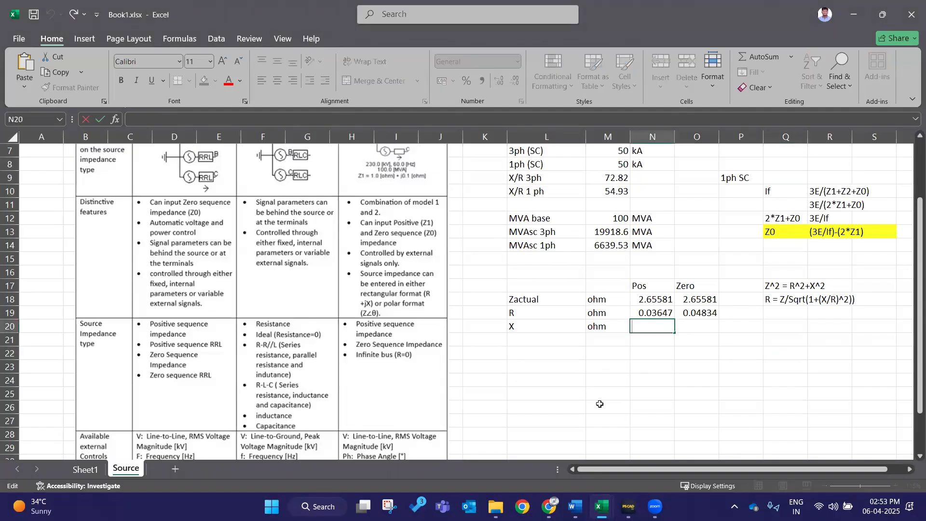
{"action": "type", "text": "=sqrt"}
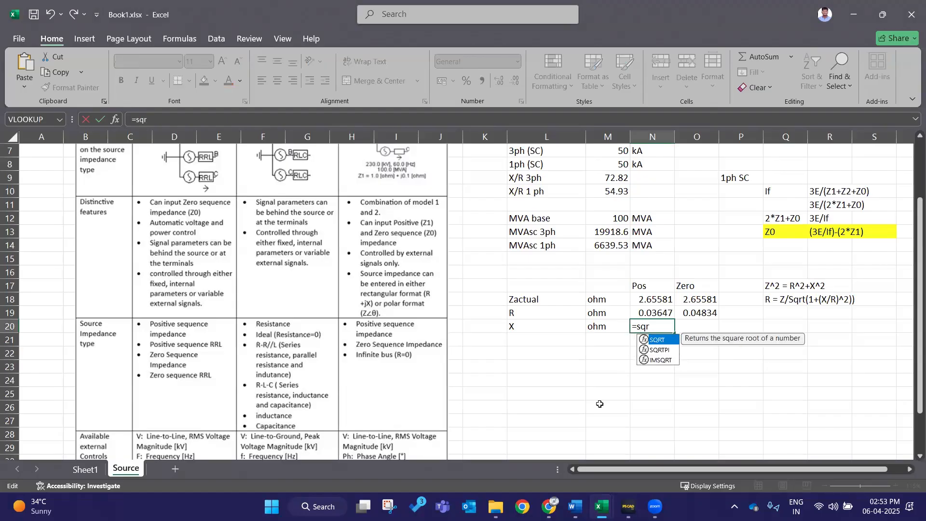
{"action": "key", "text": "Caps_Lock"}
{"action": "key", "text": "Caps_Lock"}
{"action": "type", "text": "("}
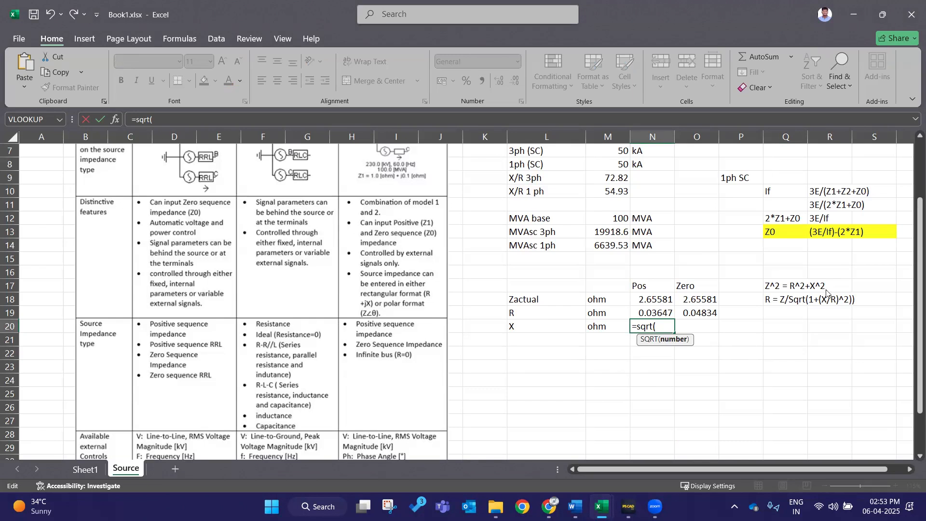
{"action": "left_click", "coordinate": [639, 295]}
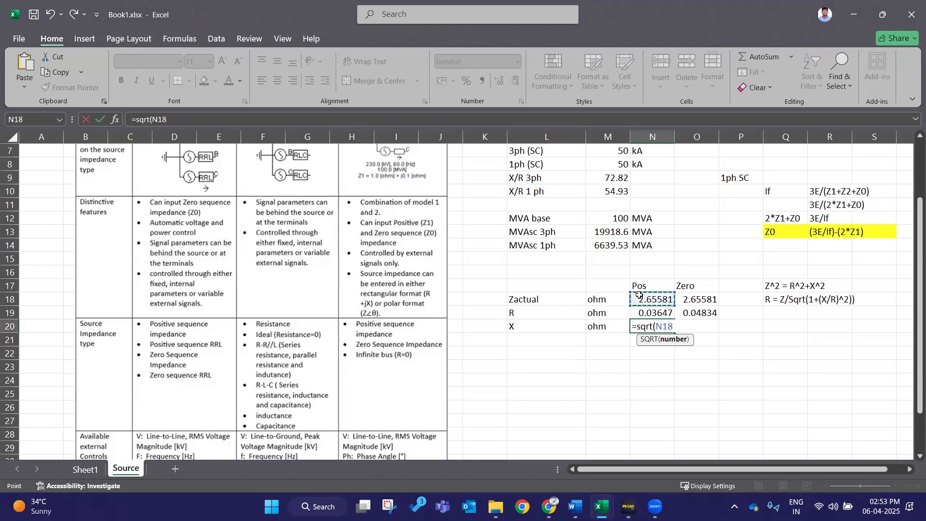
{"action": "type", "text": "*"}
{"action": "left_click", "coordinate": [645, 302]}
{"action": "type", "text": "-"}
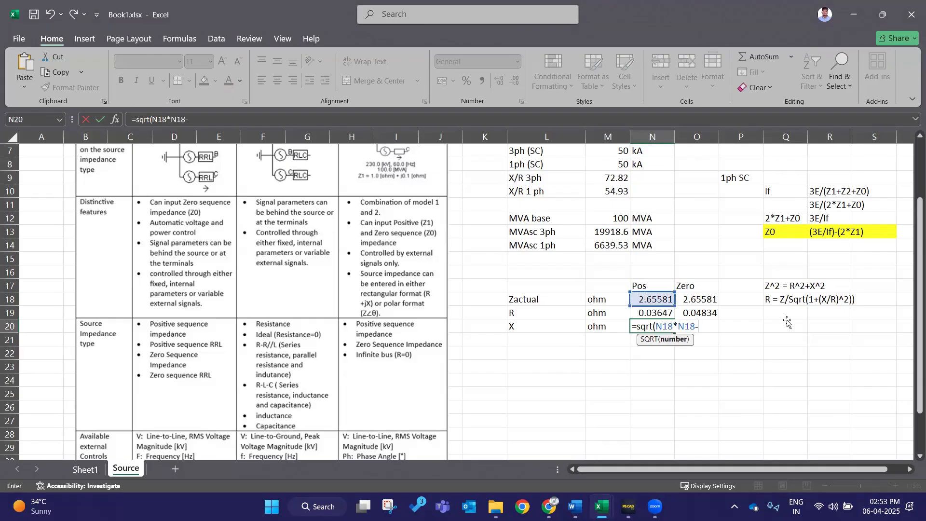
{"action": "left_click", "coordinate": [672, 312]}
{"action": "type", "text": "*"}
{"action": "left_click", "coordinate": [664, 312]}
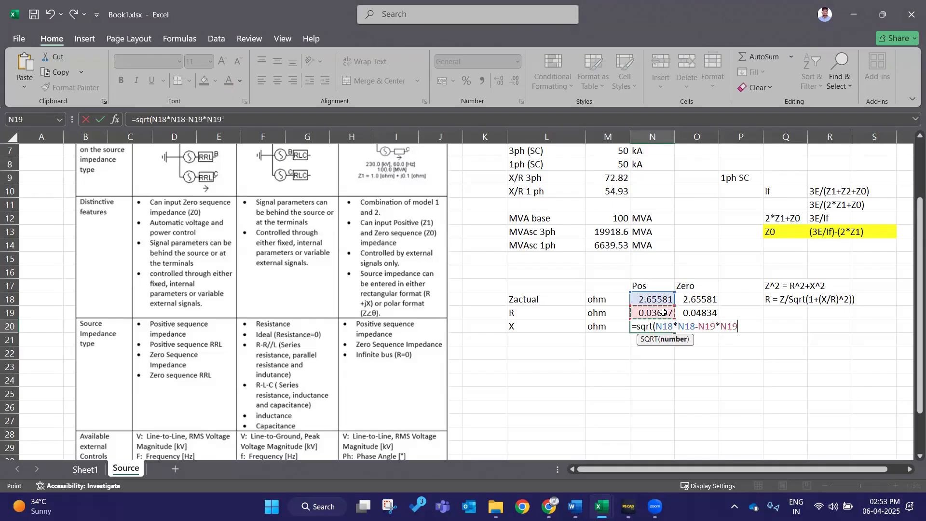
{"action": "key", "text": "Return"}
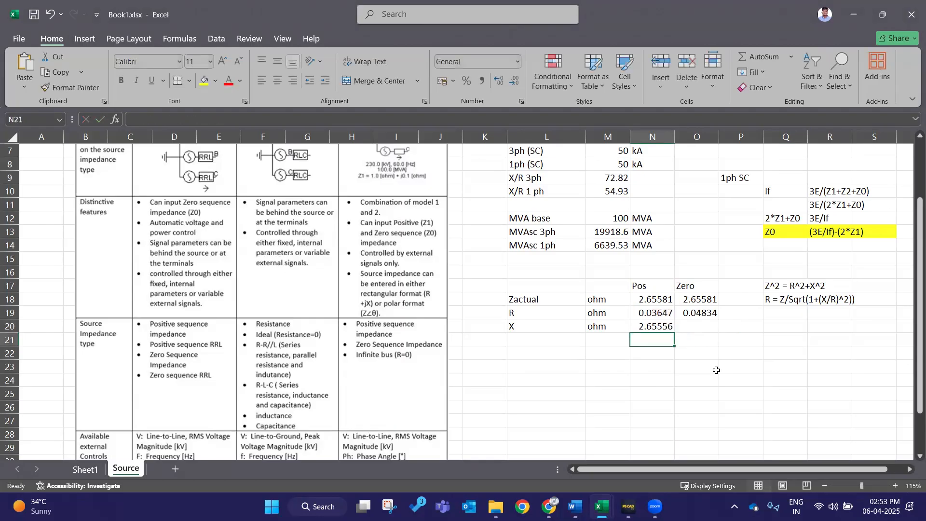
Step: Copy the reactance formula from N20 to O20 for the zero sequence and check its cell references
{"action": "left_click", "coordinate": [665, 329]}
{"action": "left_click_drag", "start_coordinate": [682, 332], "coordinate": [713, 333]}
{"action": "double_click", "coordinate": [714, 333]}
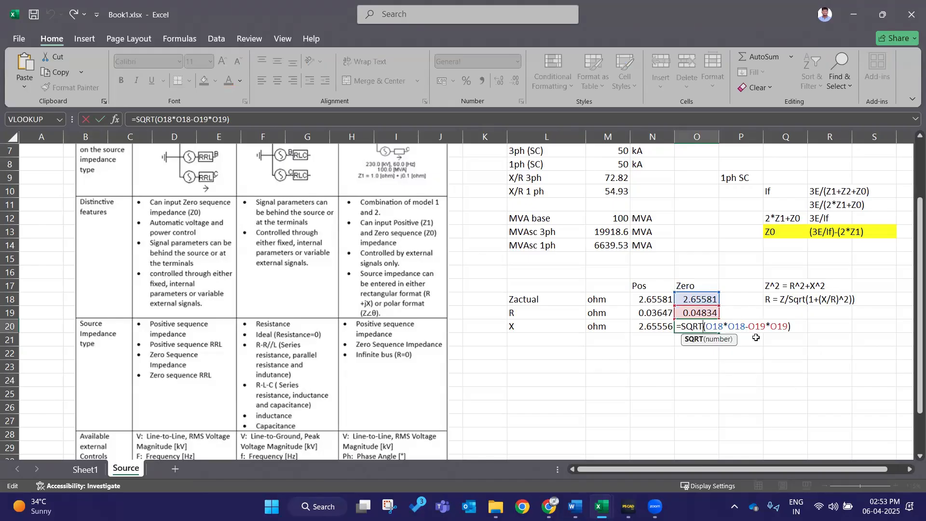
{"action": "key", "text": "Return"}
{"action": "left_click", "coordinate": [700, 357]}
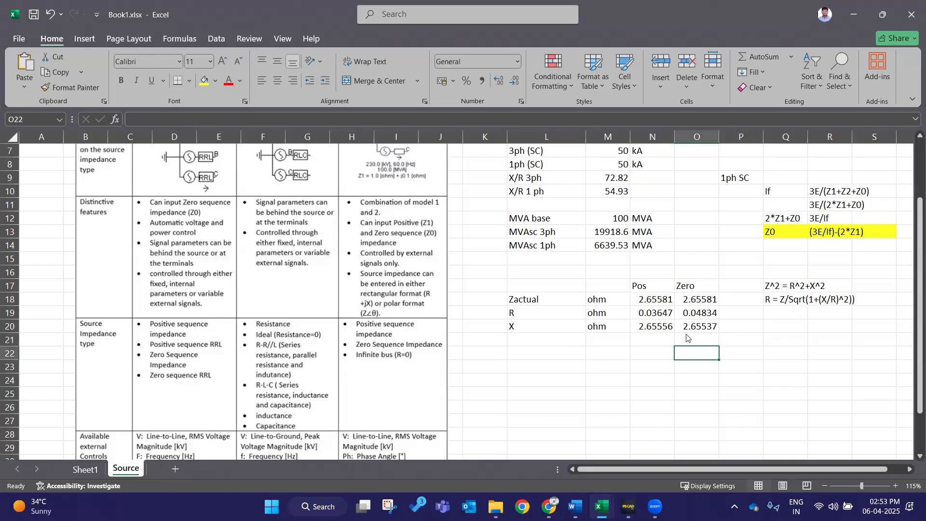
{"action": "scroll", "coordinate": [687, 338], "scroll_direction": "up", "scroll_amount": 2}
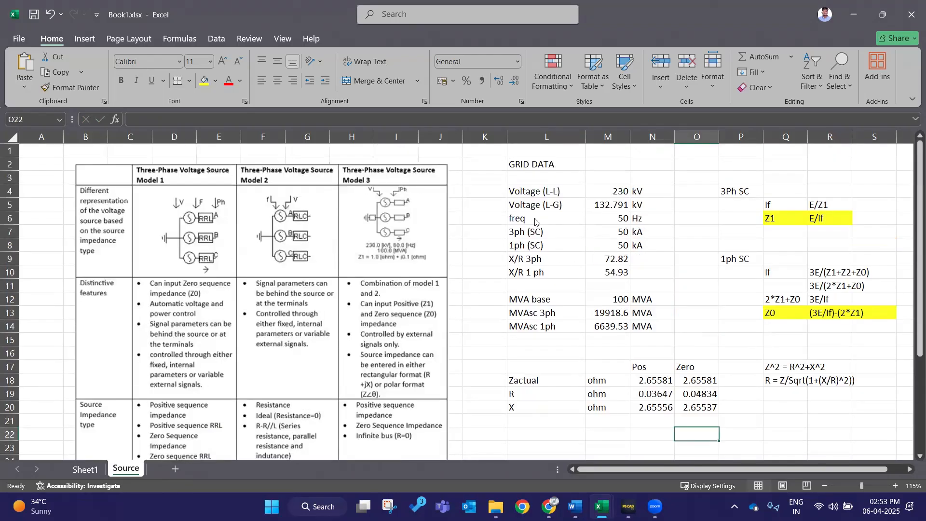
{"action": "scroll", "coordinate": [750, 333], "scroll_direction": "down", "scroll_amount": 4}
{"action": "scroll", "coordinate": [767, 333], "scroll_direction": "up", "scroll_amount": 2}
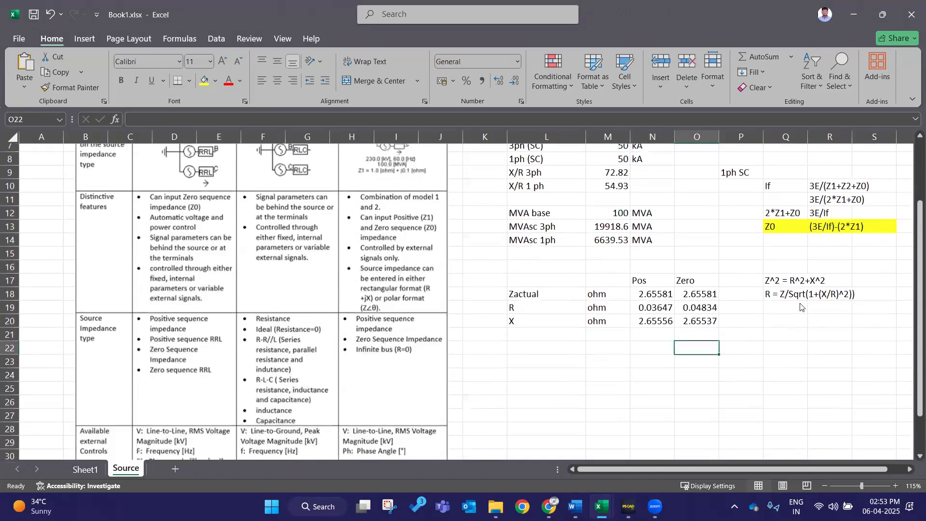
{"action": "left_click_drag", "start_coordinate": [791, 300], "coordinate": [855, 304]}
{"action": "left_click", "coordinate": [829, 353]}
{"action": "left_click", "coordinate": [609, 353]}
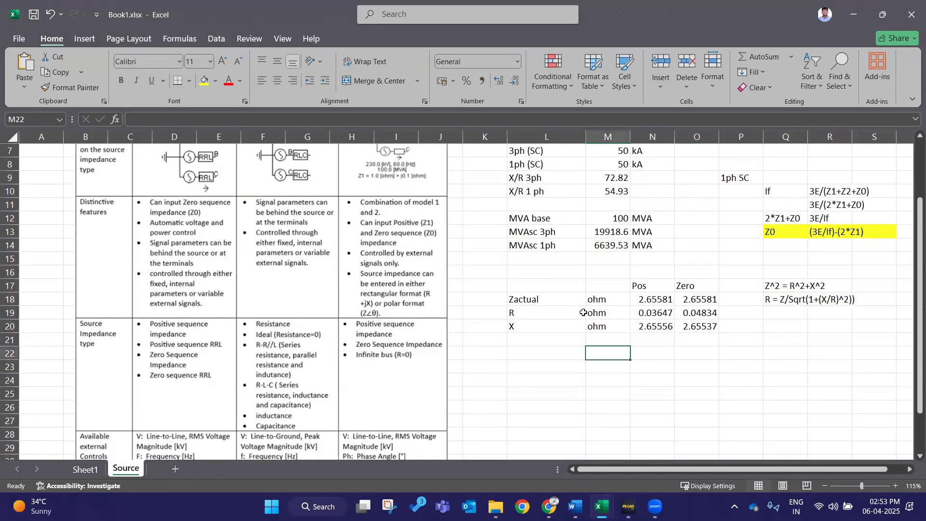
Step: Make the R and X rows in L19:O20 bold and fill them with light green
{"action": "left_click_drag", "start_coordinate": [518, 317], "coordinate": [705, 322]}
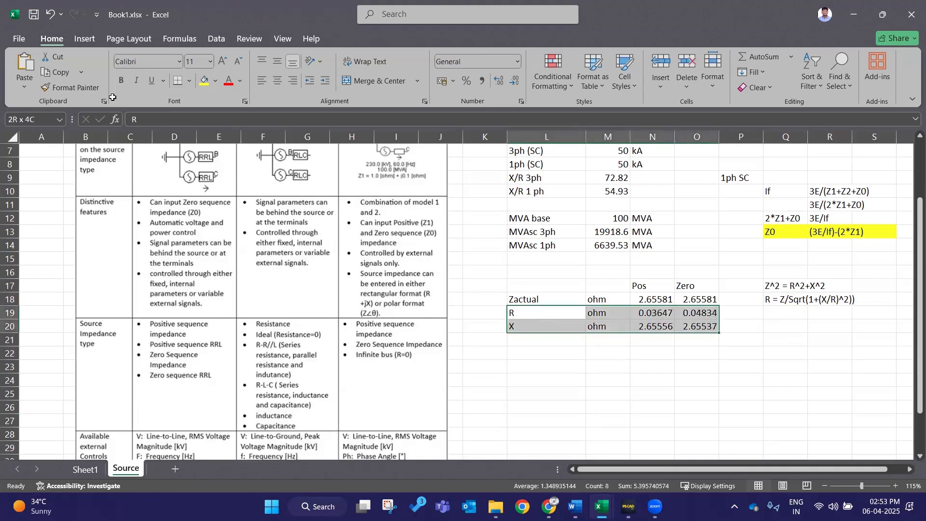
{"action": "left_click", "coordinate": [121, 81]}
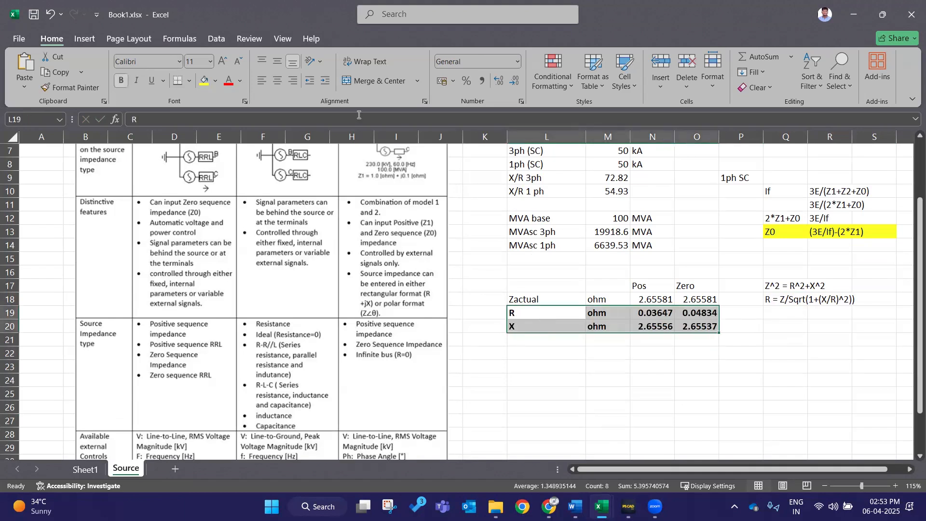
{"action": "left_click", "coordinate": [215, 81]}
{"action": "left_click", "coordinate": [347, 155]}
{"action": "left_click", "coordinate": [849, 402]}
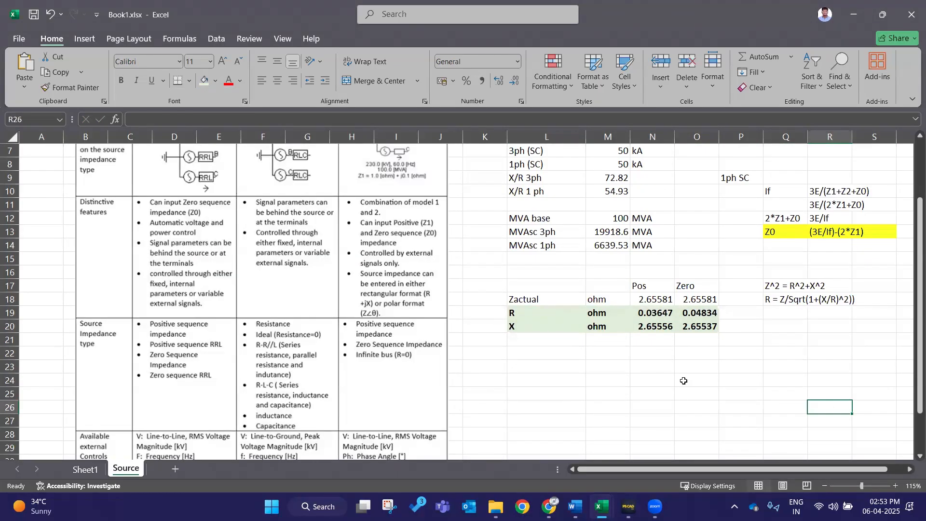
Step: Switch to PSCAD and open the positive-sequence impedance parameters of the 230 kV three-phase voltage source
{"action": "left_click", "coordinate": [628, 507]}
{"action": "left_click_drag", "start_coordinate": [150, 251], "coordinate": [217, 252]}
{"action": "double_click", "coordinate": [217, 252]}
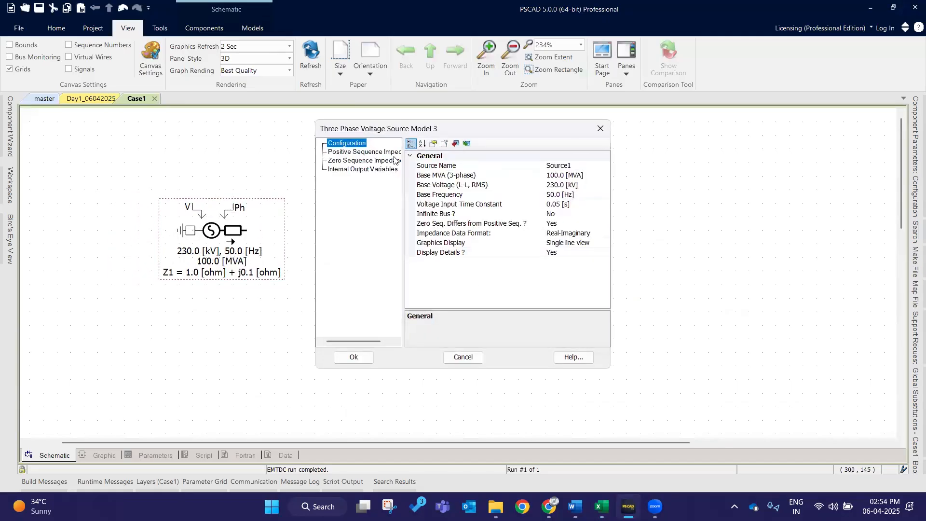
{"action": "left_click", "coordinate": [260, 260]}
{"action": "left_click", "coordinate": [354, 152]}
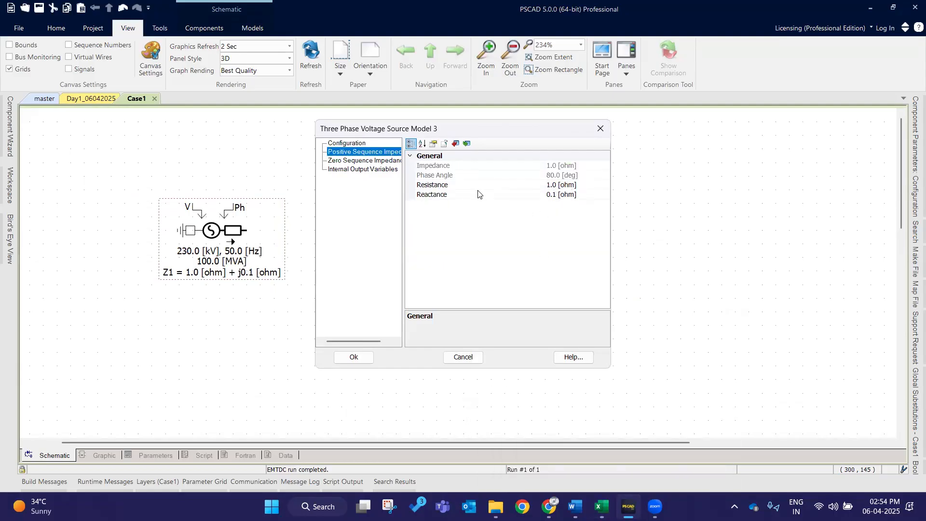
Step: Copy the positive-sequence R from N19 in Book1.xlsx into the source's positive-sequence Resistance, giving 0.036467466 ohm
{"action": "mouse_move", "coordinate": [601, 506]}
{"action": "left_click", "coordinate": [552, 447]}
{"action": "left_click", "coordinate": [672, 314]}
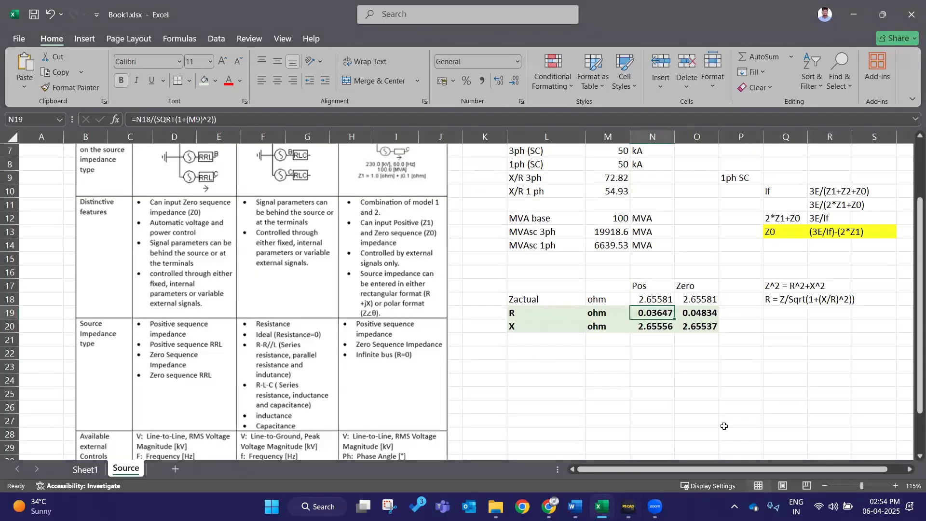
{"action": "key", "text": "ctrl+c"}
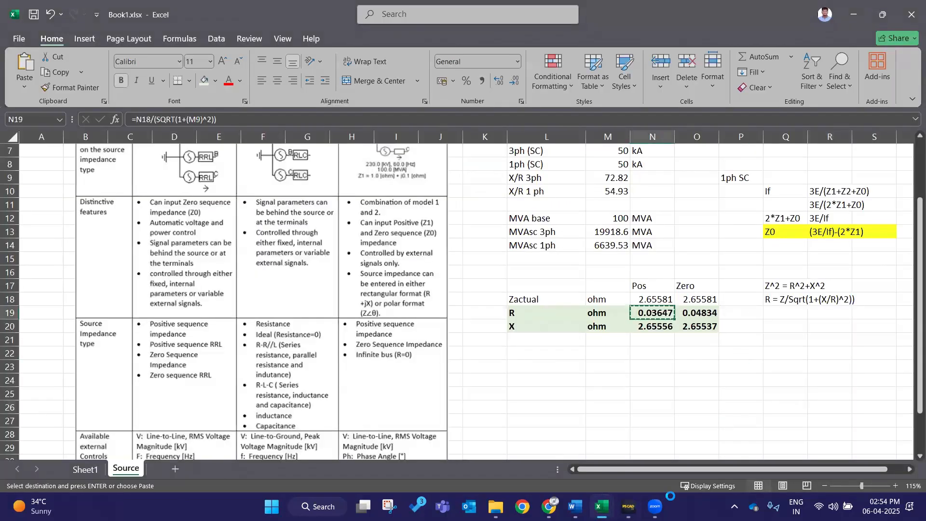
{"action": "left_click", "coordinate": [628, 508]}
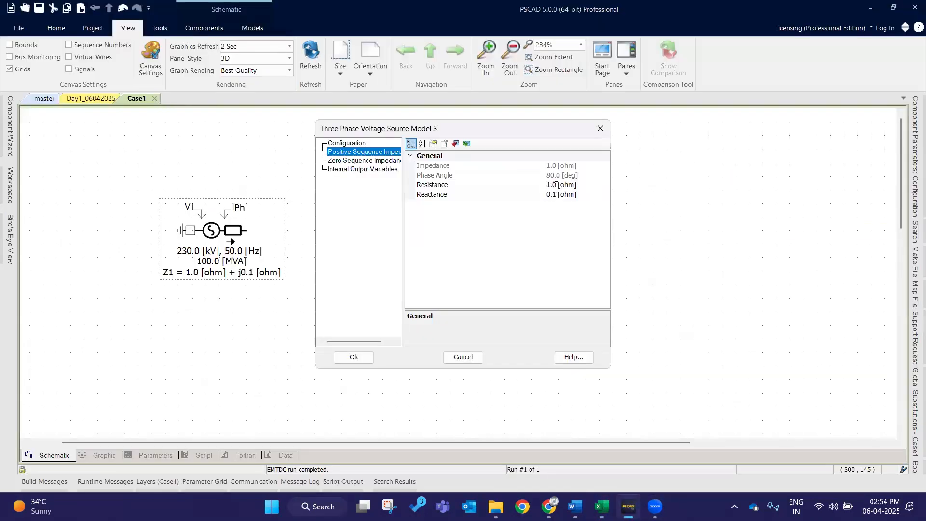
{"action": "left_click", "coordinate": [557, 185]}
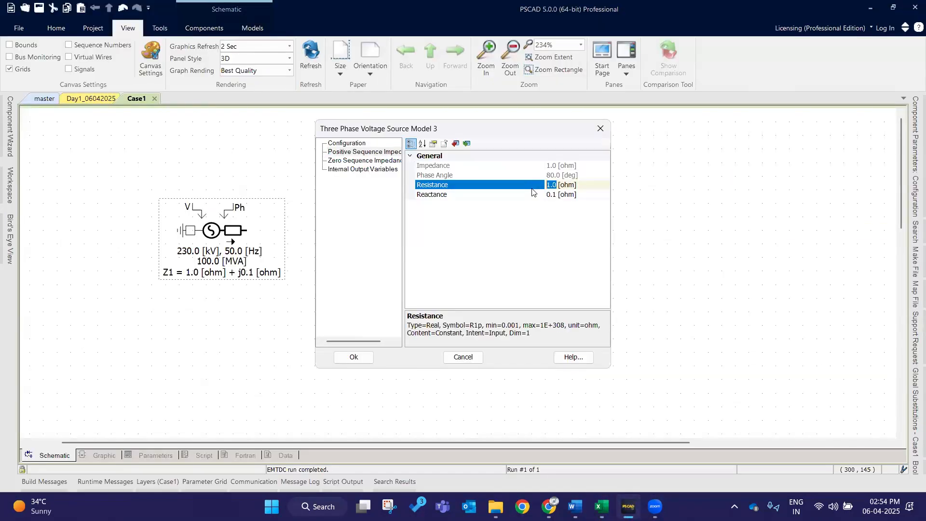
{"action": "key", "text": "ctrl+v"}
Step: Copy the positive-sequence X from N20 of the workbook into the source's positive-sequence Reactance, giving 2.655560856 ohm
{"action": "mouse_move", "coordinate": [601, 507]}
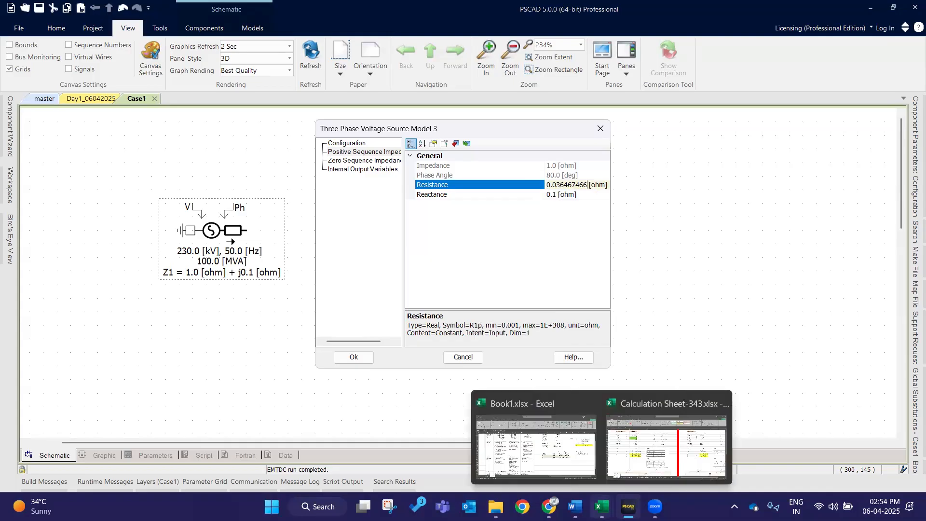
{"action": "left_click", "coordinate": [555, 462]}
{"action": "left_click", "coordinate": [656, 327]}
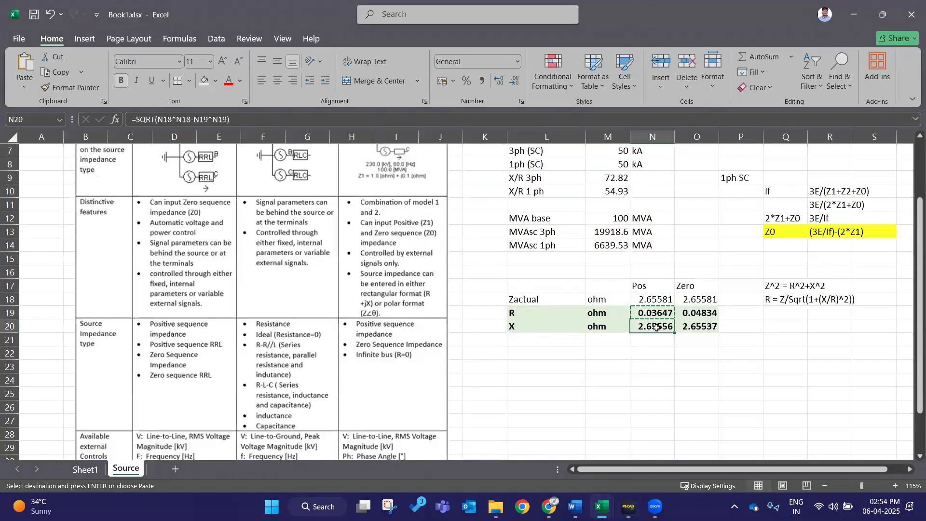
{"action": "key", "text": "ctrl+c"}
{"action": "mouse_move", "coordinate": [629, 506]}
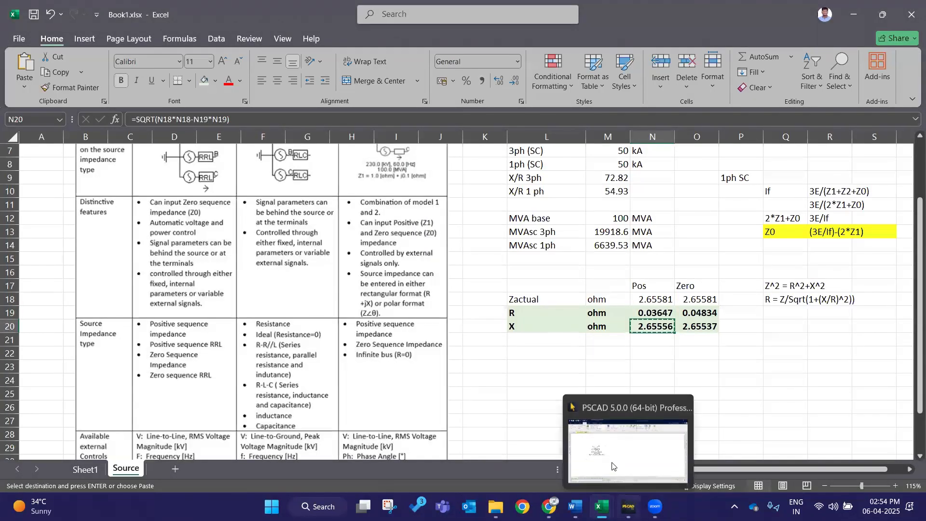
{"action": "left_click", "coordinate": [623, 458]}
{"action": "left_click", "coordinate": [554, 196]}
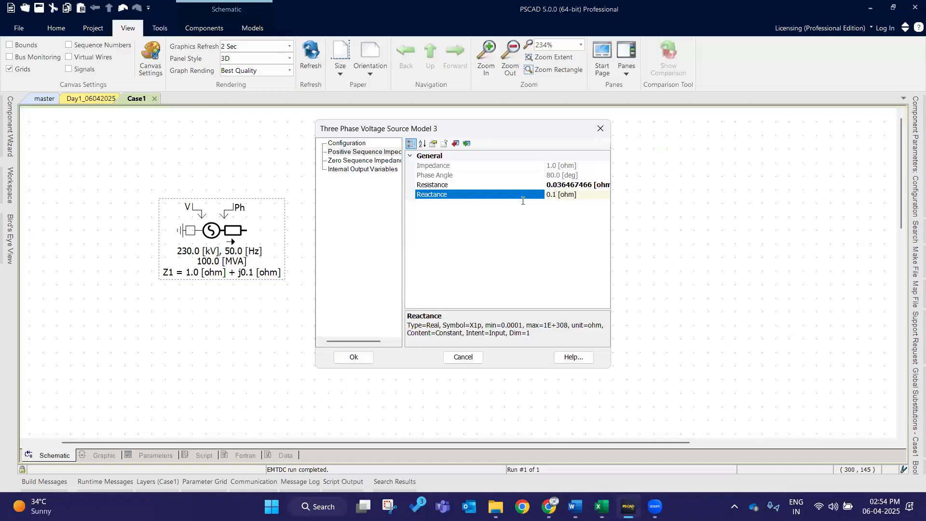
{"action": "key", "text": "ctrl+v"}
{"action": "key", "text": "Return"}
Step: Copy the zero-sequence R from O19 of the workbook into the source's zero-sequence Resistance, giving 0.048341002 ohm
{"action": "left_click", "coordinate": [364, 164]}
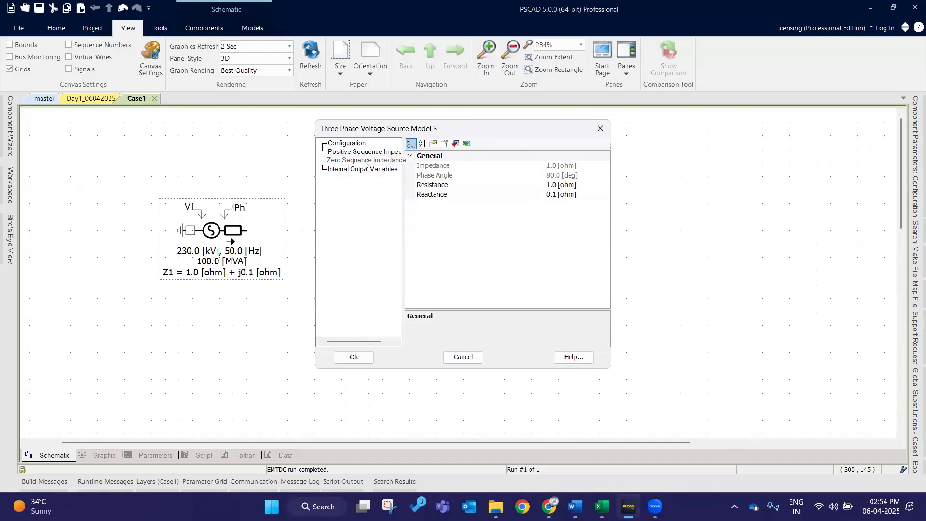
{"action": "left_click", "coordinate": [600, 507]}
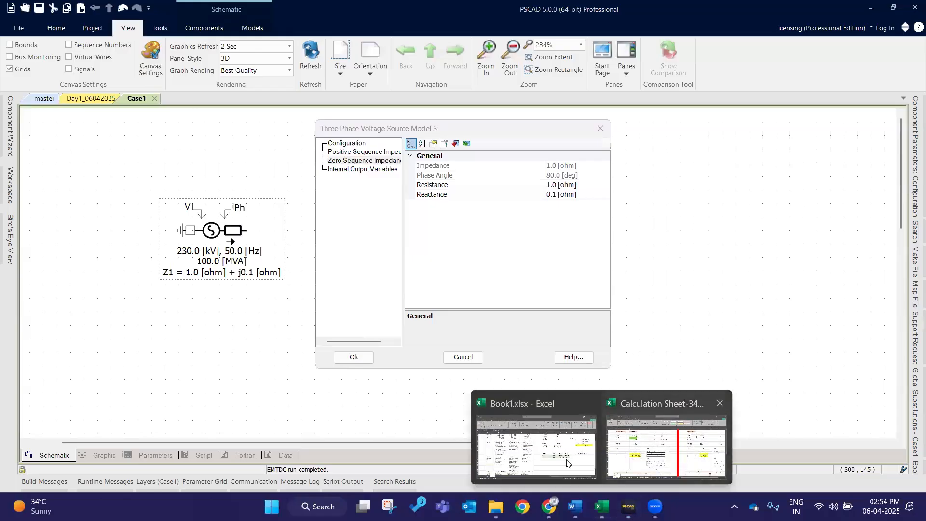
{"action": "left_click", "coordinate": [536, 458]}
{"action": "key", "text": "ctrl+c"}
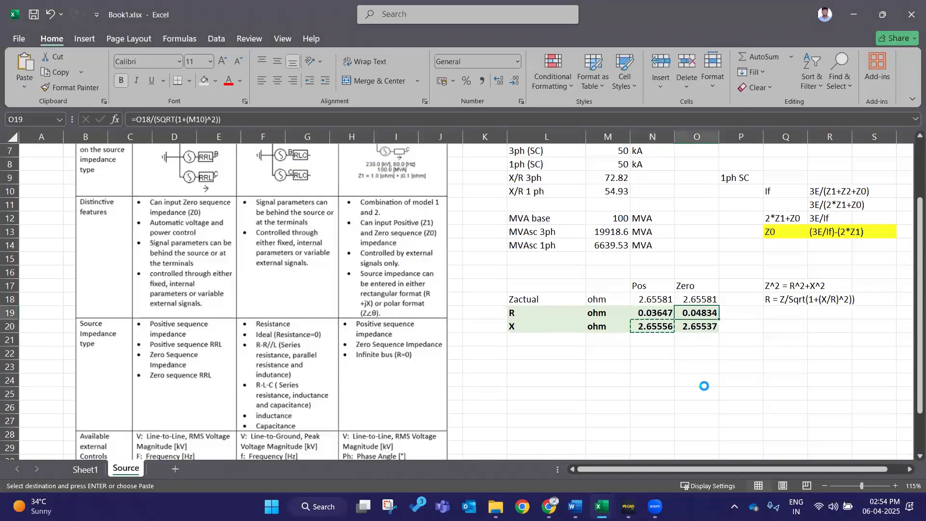
{"action": "left_click", "coordinate": [628, 507]}
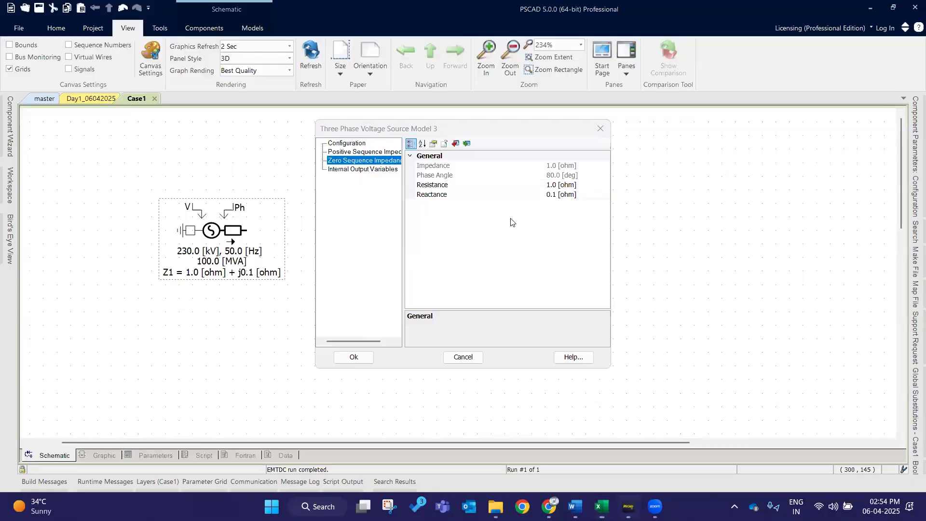
{"action": "left_click", "coordinate": [554, 185]}
{"action": "key", "text": "ctrl+v"}
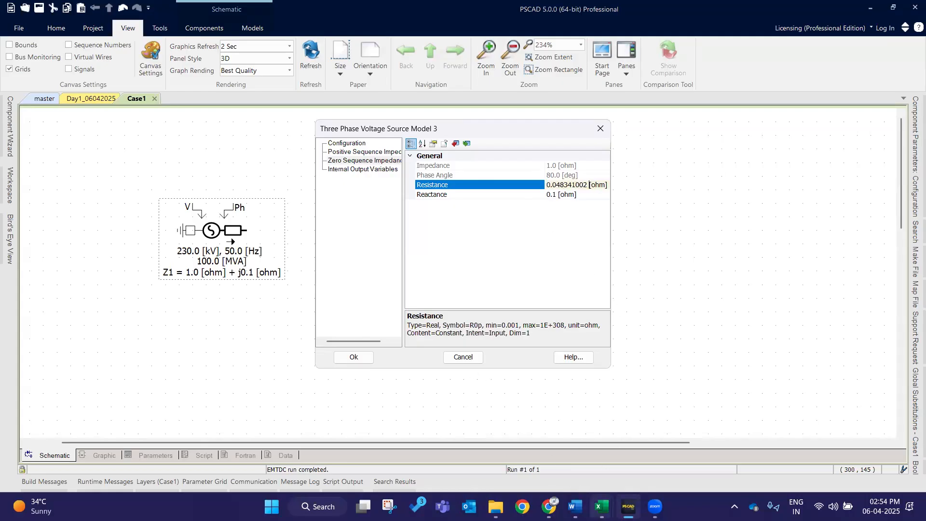
Step: Copy the zero-sequence X from O20 of the workbook into the source's zero-sequence Reactance
{"action": "mouse_move", "coordinate": [600, 507]}
{"action": "left_click", "coordinate": [536, 449]}
{"action": "left_click", "coordinate": [705, 330]}
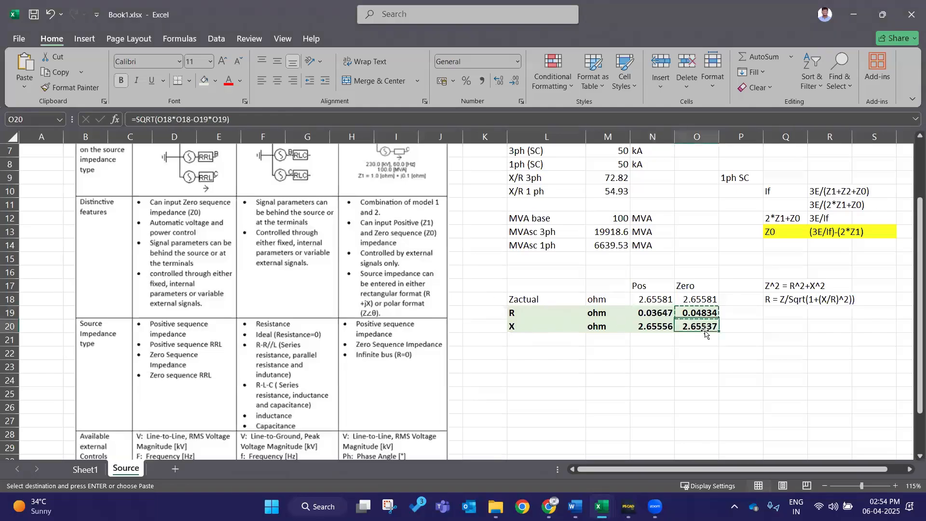
{"action": "key", "text": "ctrl+c"}
{"action": "key", "text": "alt+Tab"}
{"action": "left_click", "coordinate": [550, 195]}
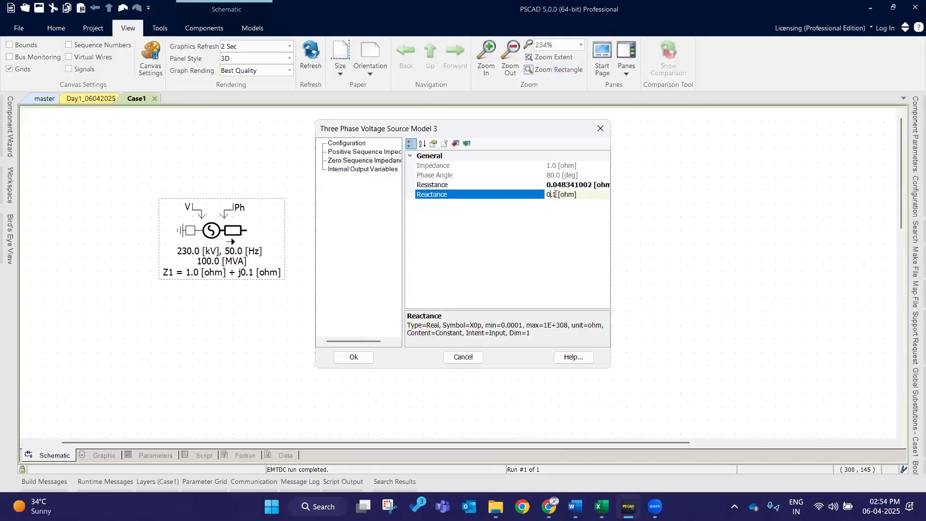
{"action": "key", "text": "ctrl+v"}
Step: Keep the impedance data format at Real-Imaginary, review both sequence impedances and apply the source parameters
{"action": "left_click", "coordinate": [348, 144]}
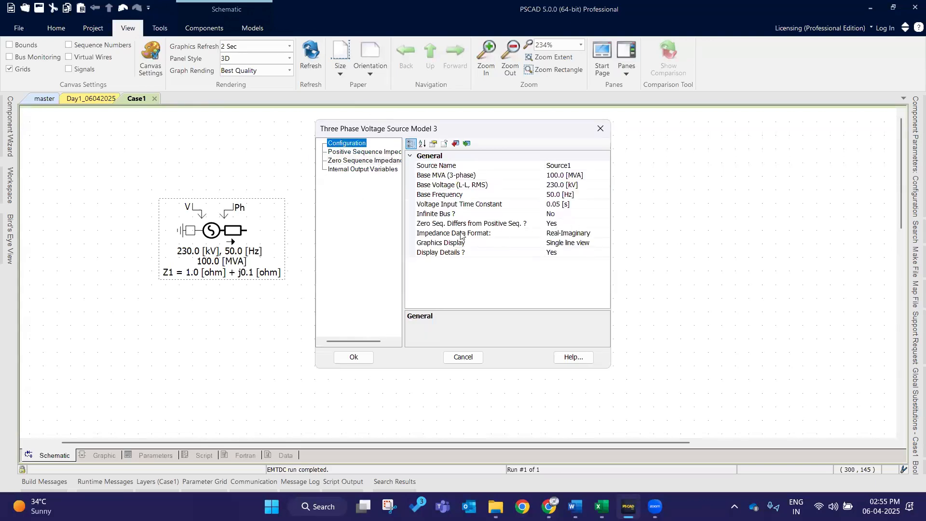
{"action": "left_click", "coordinate": [597, 233]}
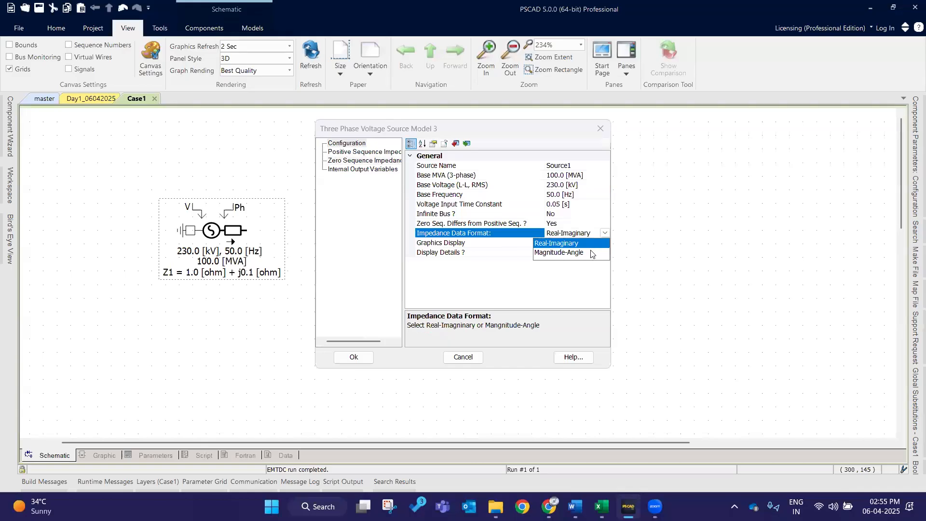
{"action": "left_click", "coordinate": [571, 275]}
{"action": "left_click", "coordinate": [350, 152]}
{"action": "left_click", "coordinate": [352, 161]}
{"action": "left_click", "coordinate": [354, 357]}
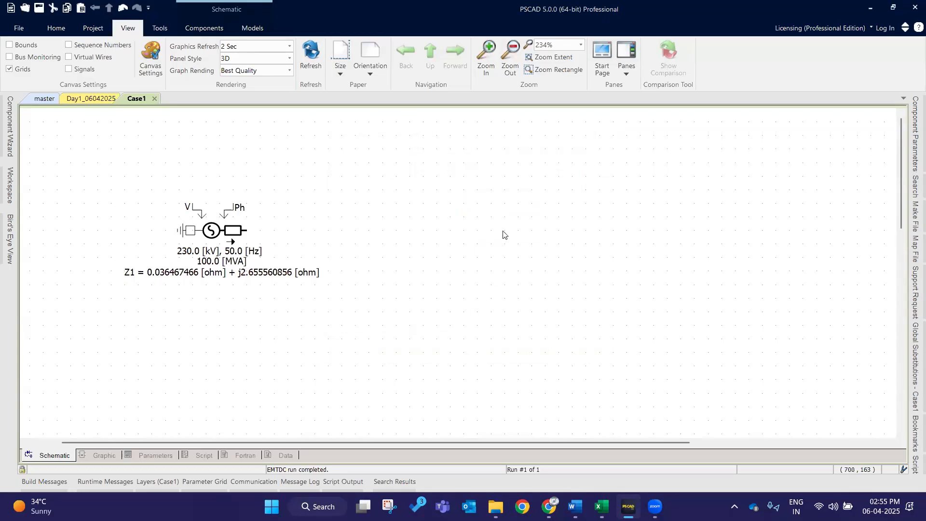
Step: Move the voltage source component slightly down and to the left on the Case1 schematic
{"action": "left_click", "coordinate": [208, 236]}
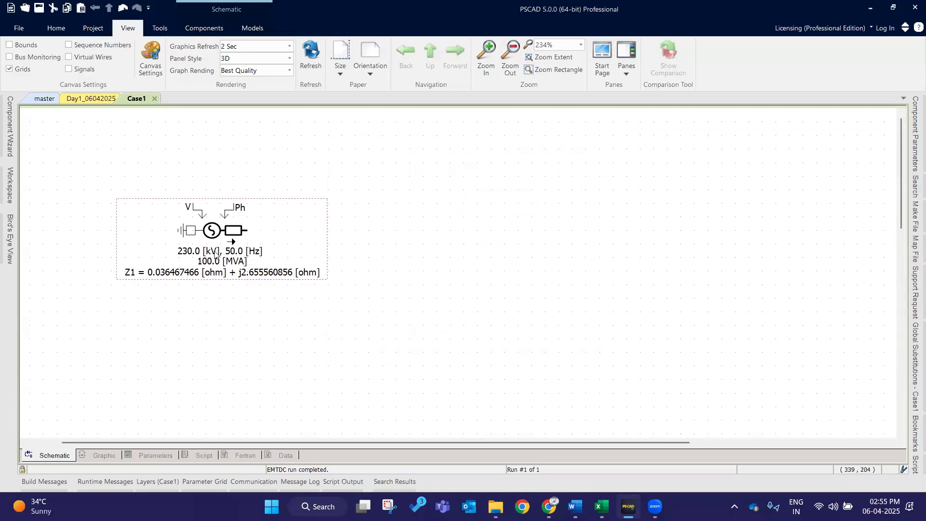
{"action": "left_click_drag", "start_coordinate": [245, 240], "coordinate": [242, 247]}
{"action": "left_click", "coordinate": [281, 321]}
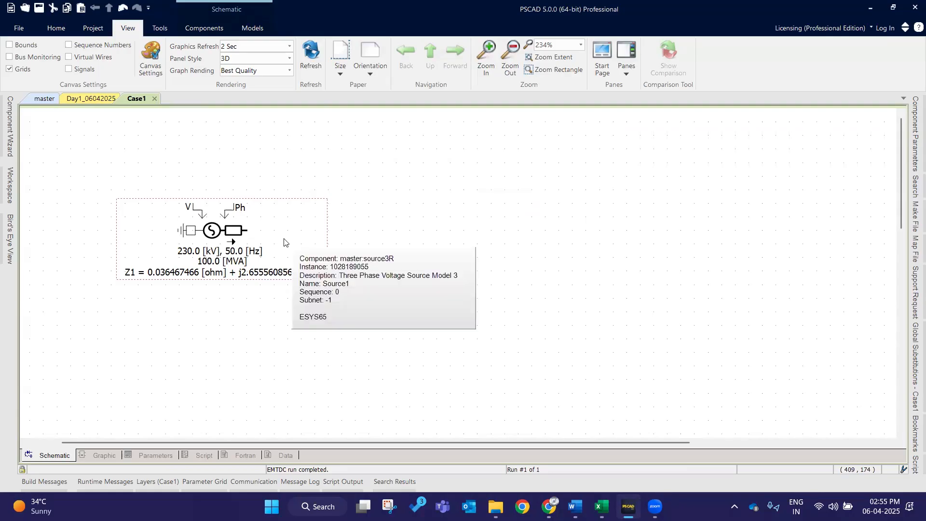
{"action": "left_click_drag", "start_coordinate": [284, 243], "coordinate": [254, 248]}
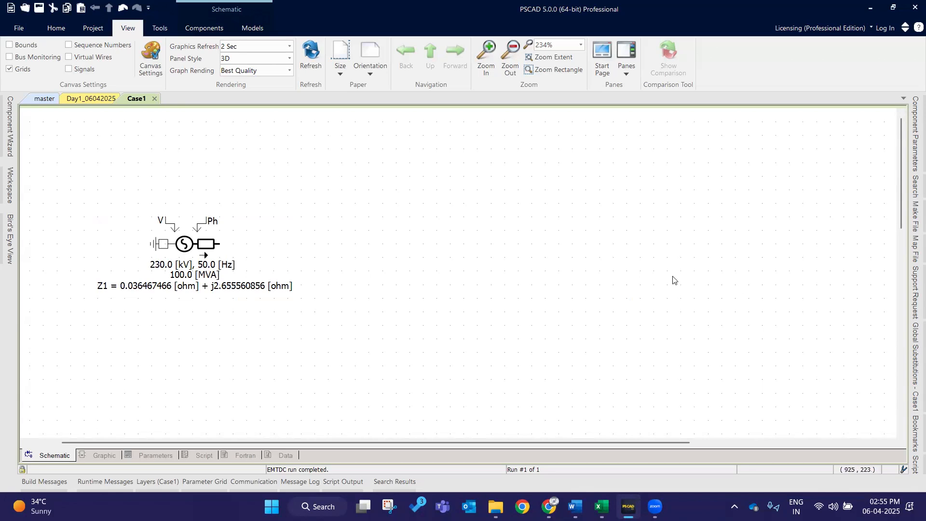
{"action": "scroll", "coordinate": [495, 248], "scroll_direction": "down", "scroll_amount": 1}
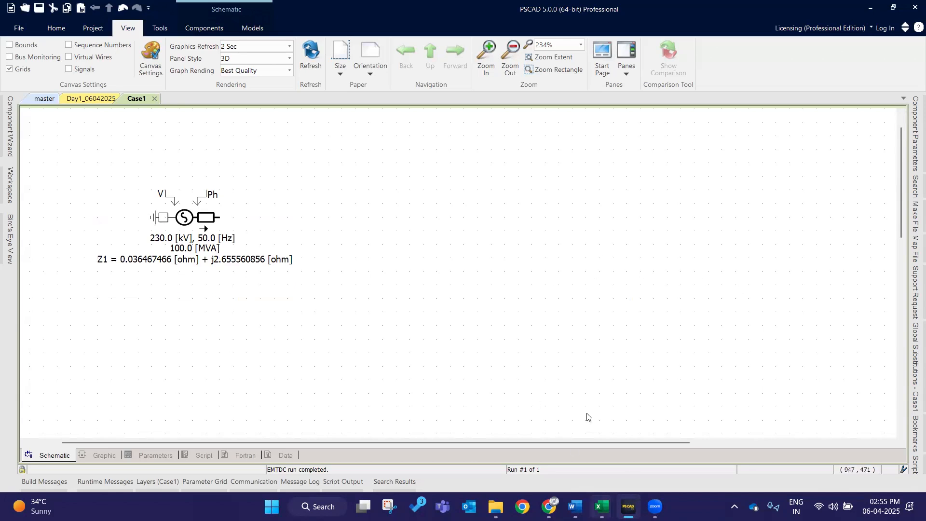
Step: Switch to Book1.xlsx in Excel and review the PSCAD elements modelling and validation note in row 83 of Sheet1
{"action": "left_click", "coordinate": [601, 506]}
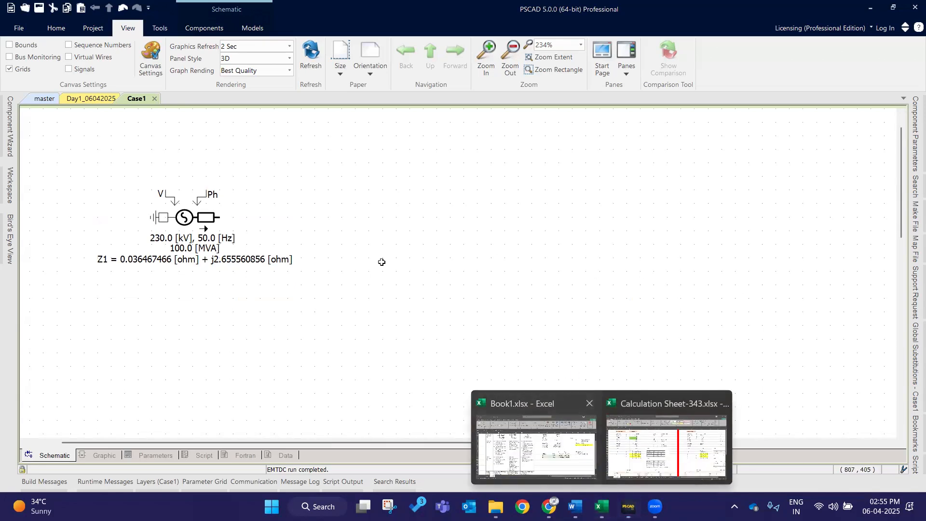
{"action": "left_click", "coordinate": [537, 449]}
{"action": "left_click", "coordinate": [77, 470]}
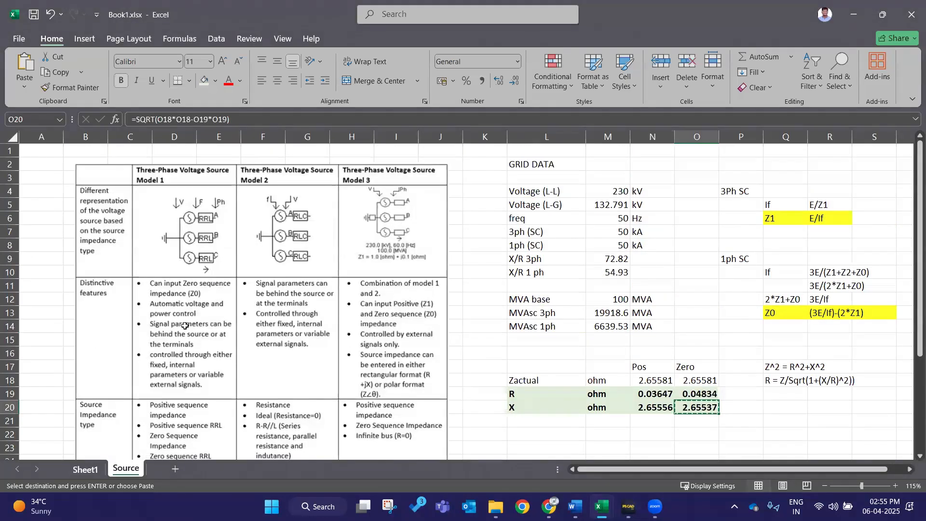
{"action": "scroll", "coordinate": [165, 378], "scroll_direction": "up", "scroll_amount": 4}
{"action": "scroll", "coordinate": [159, 325], "scroll_direction": "down", "scroll_amount": 2}
{"action": "left_click_drag", "start_coordinate": [160, 325], "coordinate": [242, 325]}
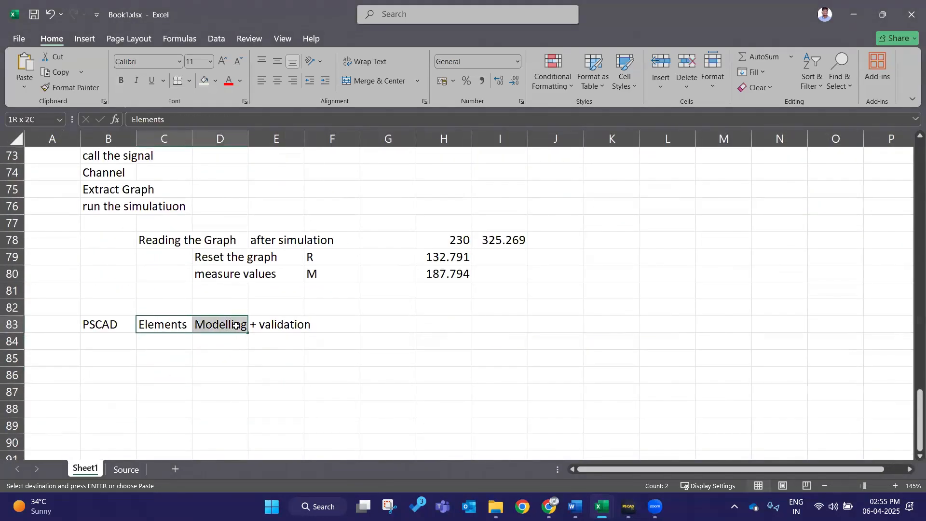
{"action": "left_click", "coordinate": [272, 324]}
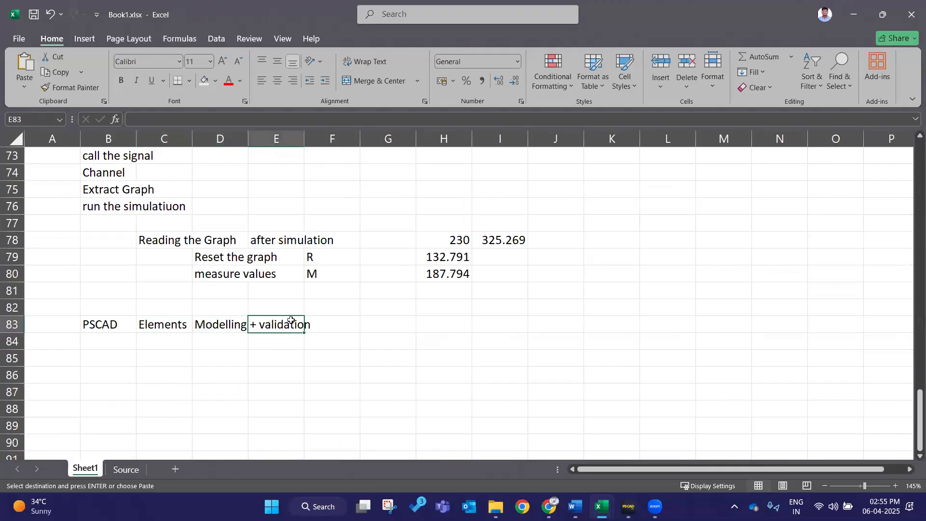
Step: On the Source sheet, make the 3ph (SC) and 1ph (SC) rows in L7:N8 red and bold
{"action": "left_click", "coordinate": [121, 471]}
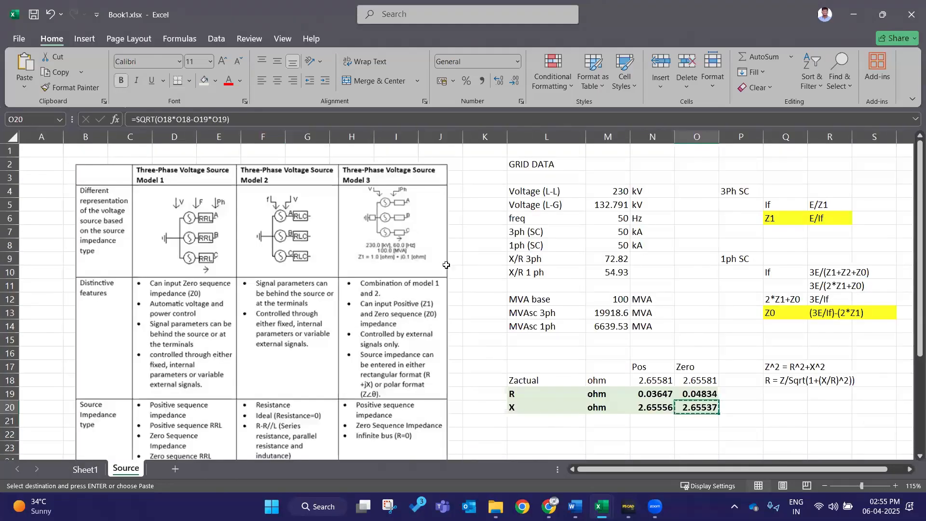
{"action": "left_click", "coordinate": [580, 231]}
{"action": "left_click_drag", "start_coordinate": [581, 231], "coordinate": [647, 235]}
{"action": "left_click", "coordinate": [228, 82]}
{"action": "left_click_drag", "start_coordinate": [552, 248], "coordinate": [649, 247]}
{"action": "left_click", "coordinate": [229, 81]}
{"action": "left_click_drag", "start_coordinate": [525, 233], "coordinate": [669, 247]}
{"action": "key", "text": "ctrl+b"}
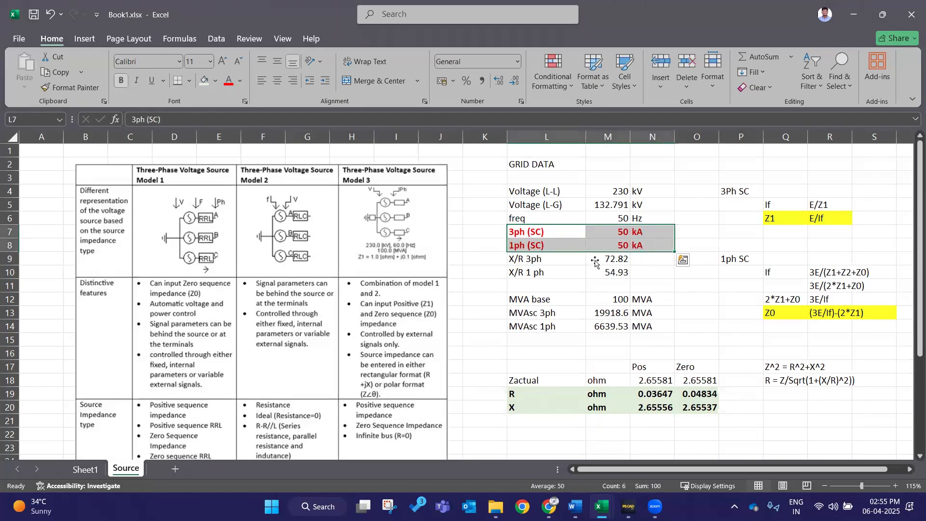
Step: Review the 3ph and 1ph short-circuit inputs and the calculated R and X impedances on the Source sheet
{"action": "left_click", "coordinate": [695, 232]}
{"action": "double_click", "coordinate": [560, 234]}
{"action": "double_click", "coordinate": [560, 244]}
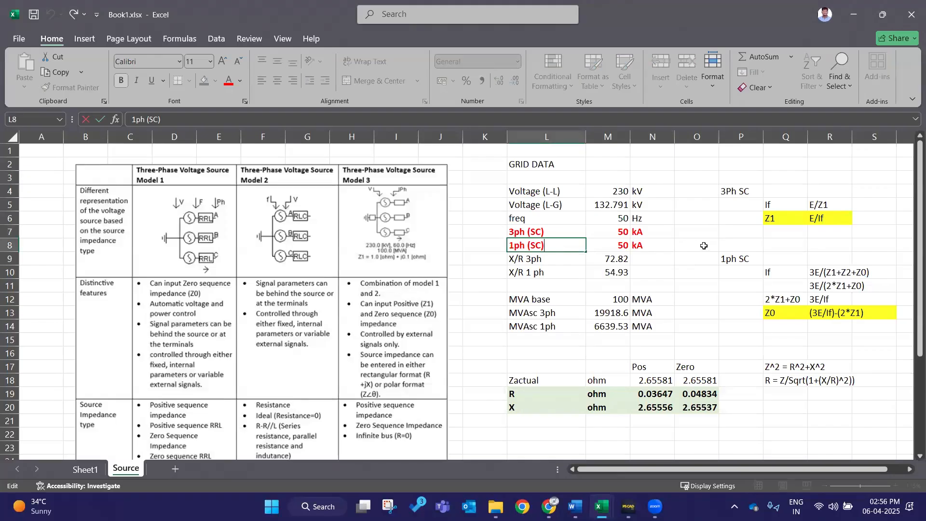
{"action": "left_click", "coordinate": [660, 242]}
{"action": "left_click", "coordinate": [662, 228]}
{"action": "left_click", "coordinate": [661, 256]}
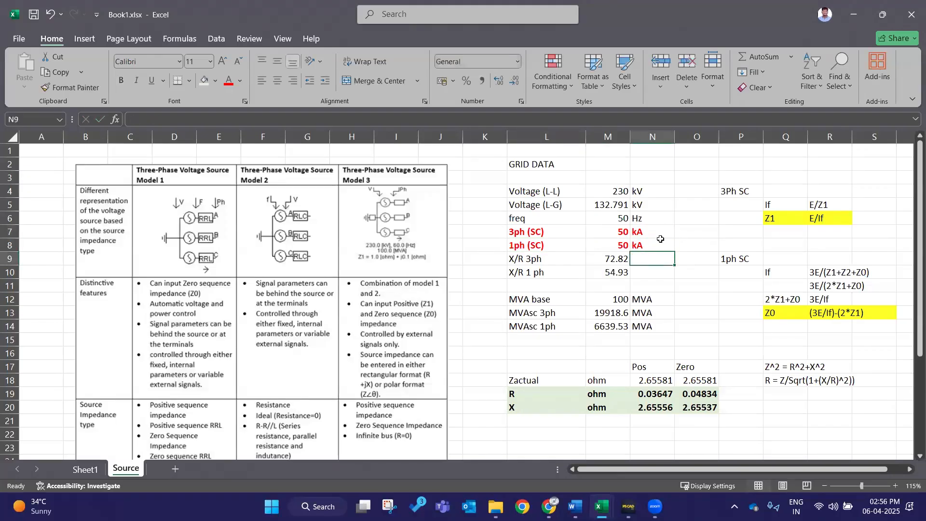
{"action": "left_click", "coordinate": [661, 245]}
{"action": "left_click", "coordinate": [661, 232]}
{"action": "left_click", "coordinate": [697, 233]}
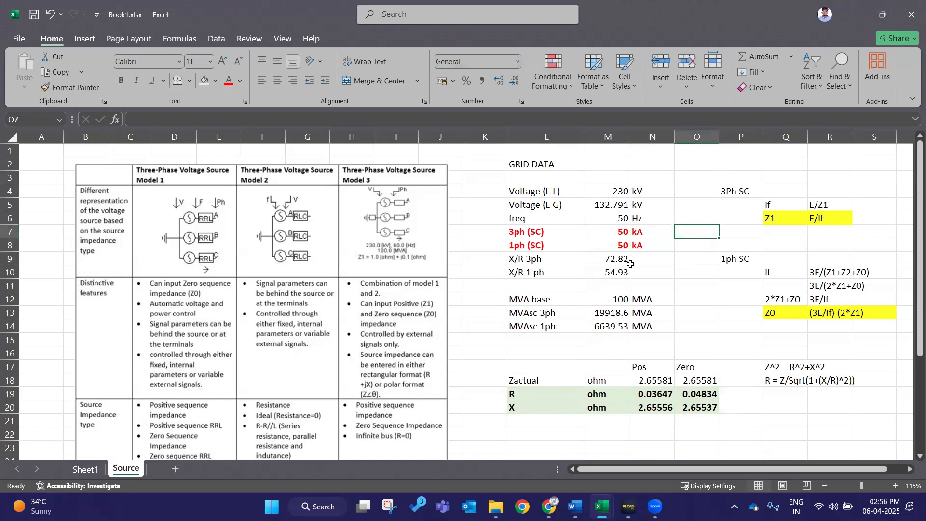
{"action": "scroll", "coordinate": [631, 264], "scroll_direction": "down", "scroll_amount": 3}
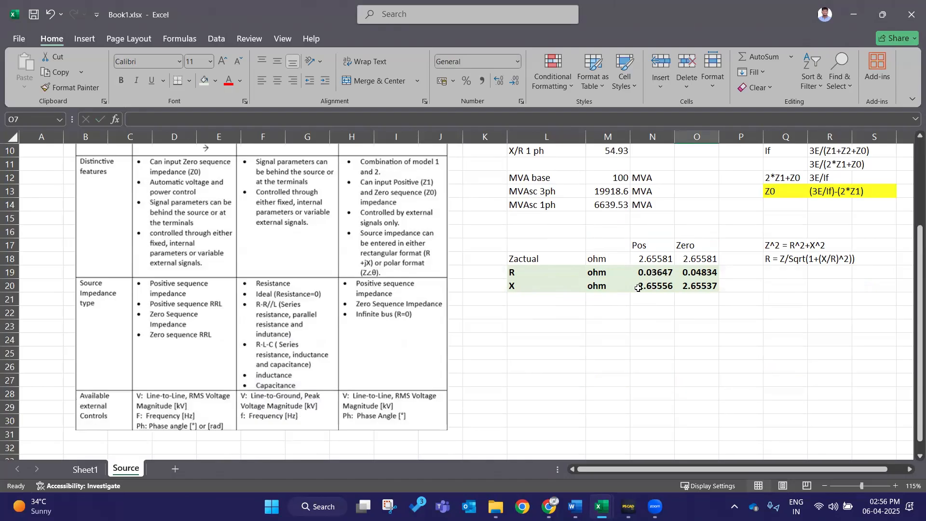
{"action": "left_click", "coordinate": [550, 327]}
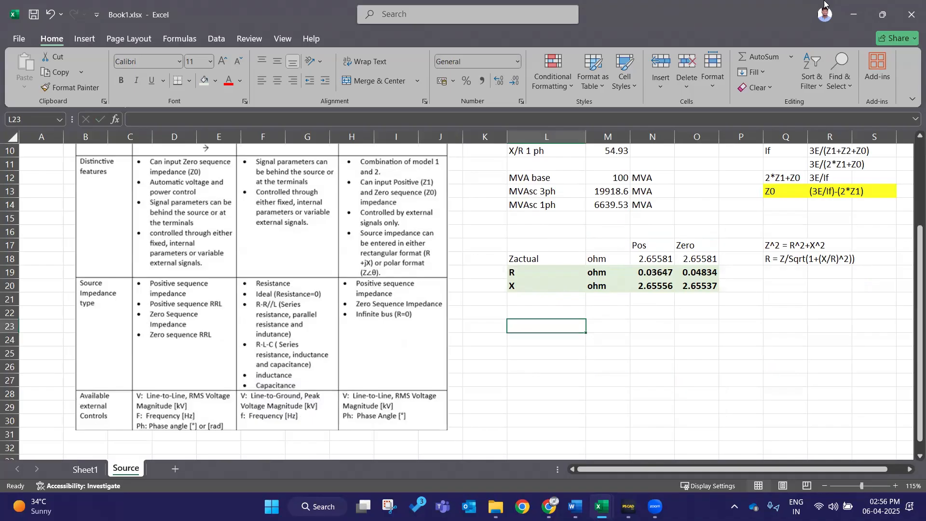
Step: Switch to PSCAD and review the configuration parameters of the three-phase voltage source on the Case1 schematic
{"action": "key", "text": "alt+Tab"}
{"action": "left_click_drag", "start_coordinate": [55, 162], "coordinate": [342, 311]}
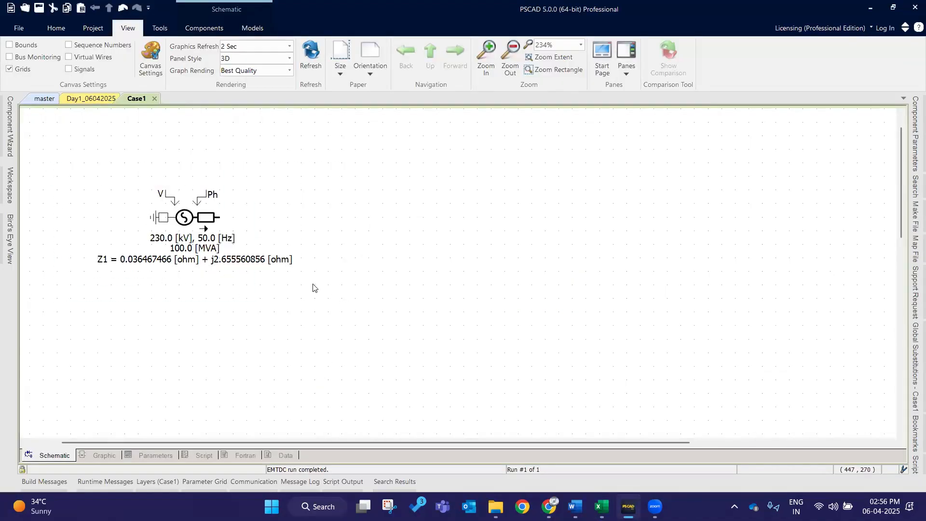
{"action": "scroll", "coordinate": [311, 294], "scroll_direction": "up", "scroll_amount": 1}
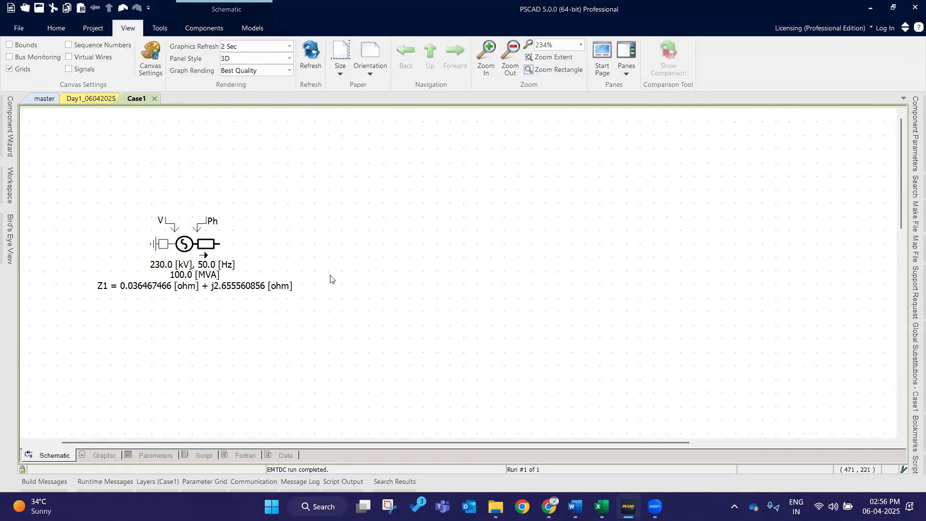
{"action": "left_click", "coordinate": [203, 32]}
{"action": "left_click", "coordinate": [225, 250]}
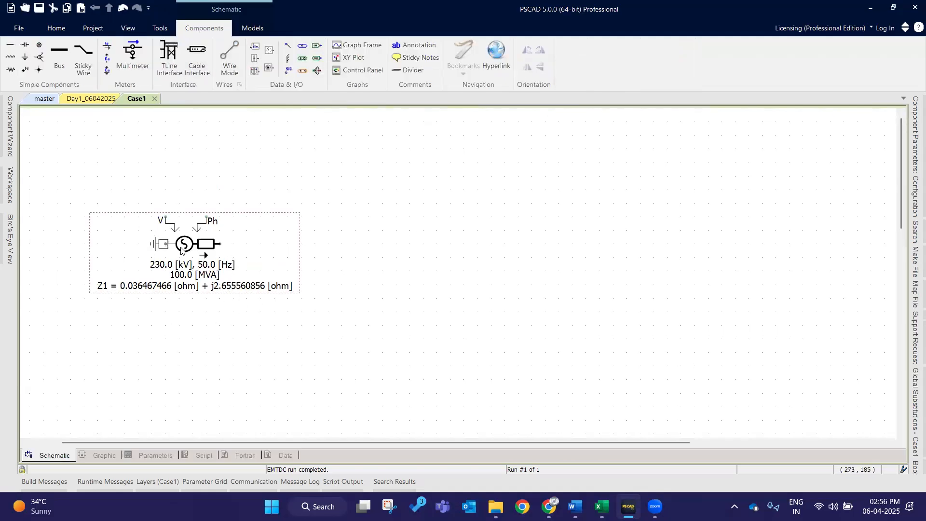
{"action": "double_click", "coordinate": [182, 249]}
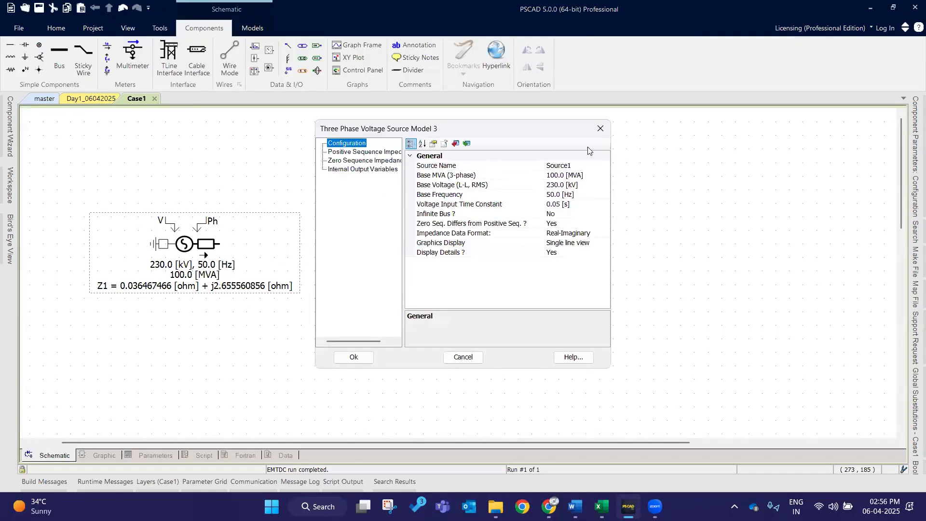
{"action": "left_click", "coordinate": [601, 128]}
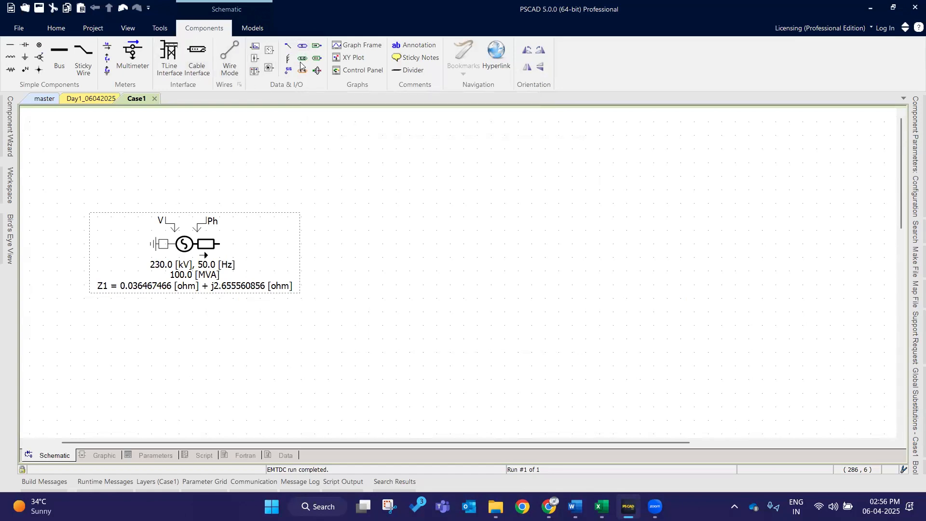
Step: Place an integer constant, rotate it to point downward, and attach it to the source's V input
{"action": "double_click", "coordinate": [177, 165]}
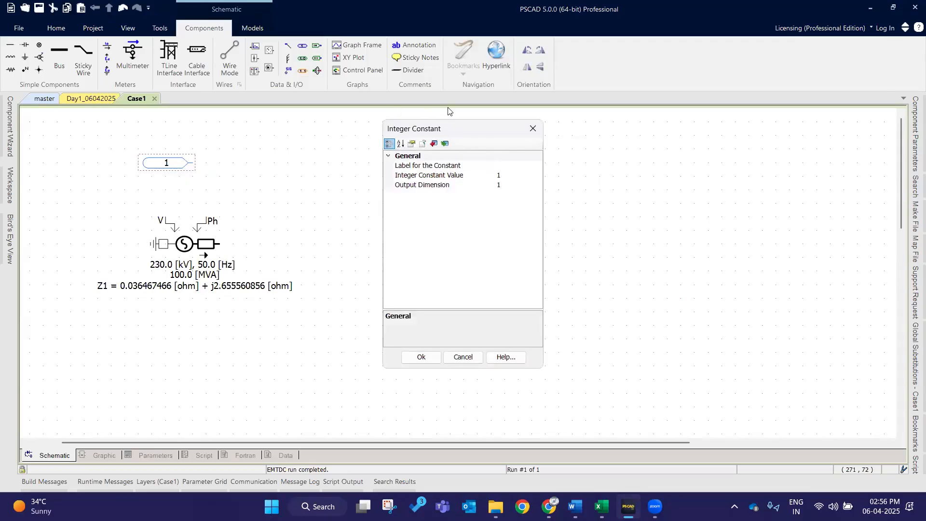
{"action": "left_click", "coordinate": [534, 129]}
{"action": "left_click", "coordinate": [318, 211]}
{"action": "left_click_drag", "start_coordinate": [178, 165], "coordinate": [245, 142]}
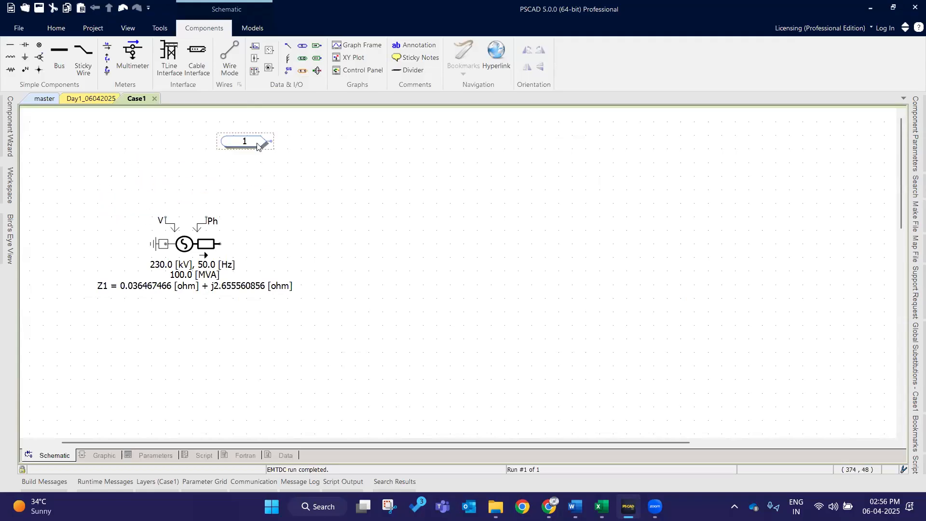
{"action": "key", "text": "ctrl+r"}
{"action": "left_click_drag", "start_coordinate": [181, 149], "coordinate": [167, 201]}
{"action": "left_click", "coordinate": [278, 176]}
Step: Place a second integer constant, rotate it to point downward, and attach it to the source's Ph input
{"action": "left_click", "coordinate": [301, 46]}
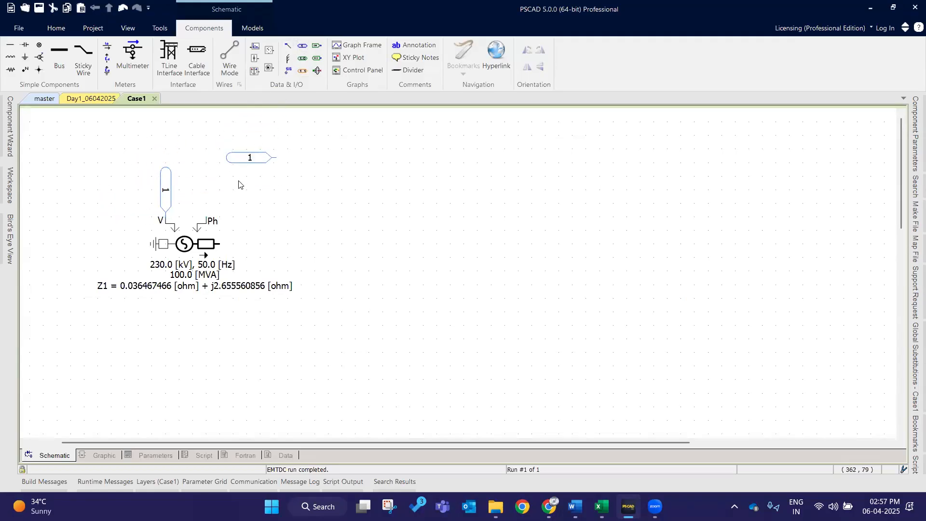
{"action": "key", "text": "ctrl+r"}
{"action": "left_click", "coordinate": [208, 191]}
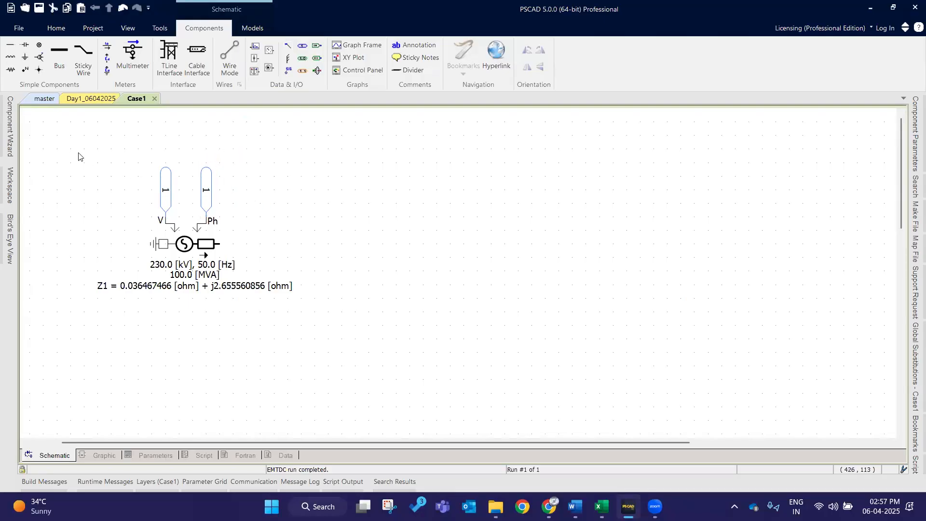
{"action": "left_click_drag", "start_coordinate": [283, 396], "coordinate": [340, 378]}
{"action": "left_click", "coordinate": [219, 208]}
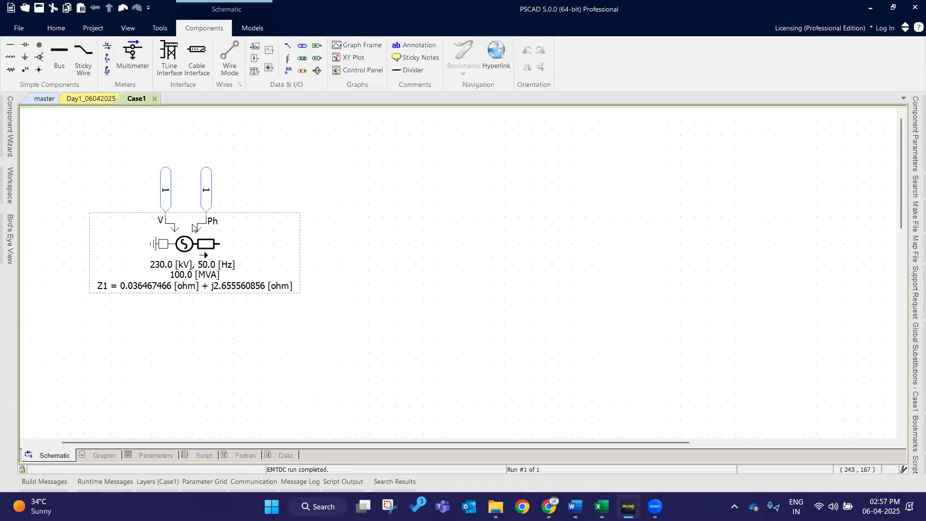
Step: Set the integer constant value on the source's V input to 230
{"action": "double_click", "coordinate": [164, 192]}
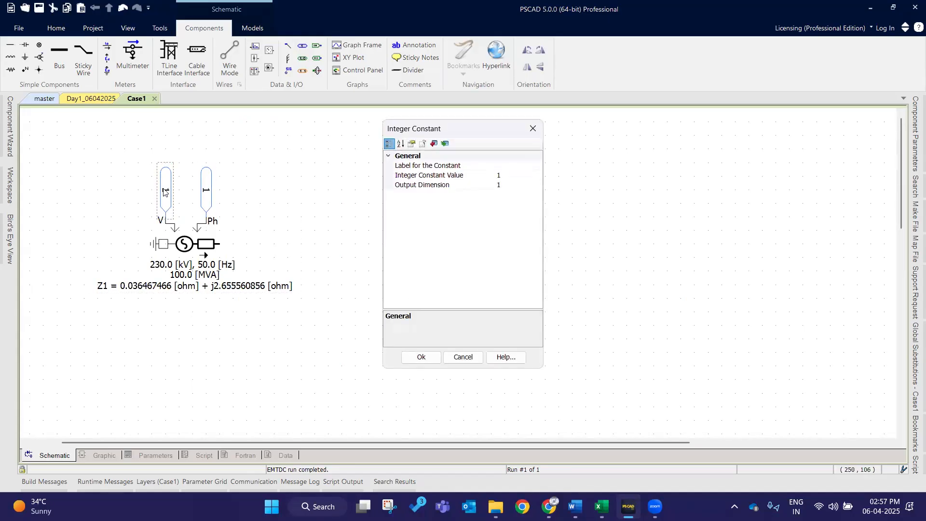
{"action": "left_click", "coordinate": [421, 357]}
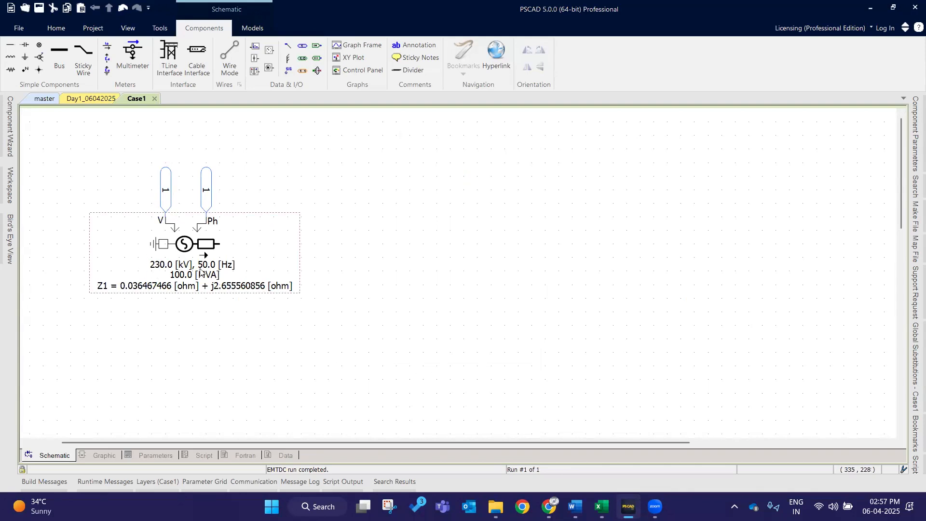
{"action": "double_click", "coordinate": [165, 196]}
{"action": "left_click", "coordinate": [499, 174]}
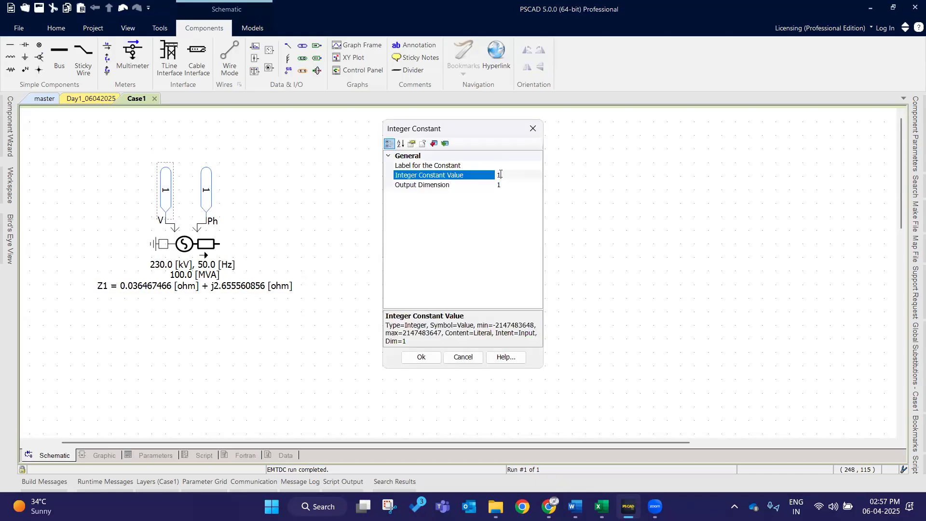
{"action": "type", "text": "230"}
{"action": "key", "text": "Return"}
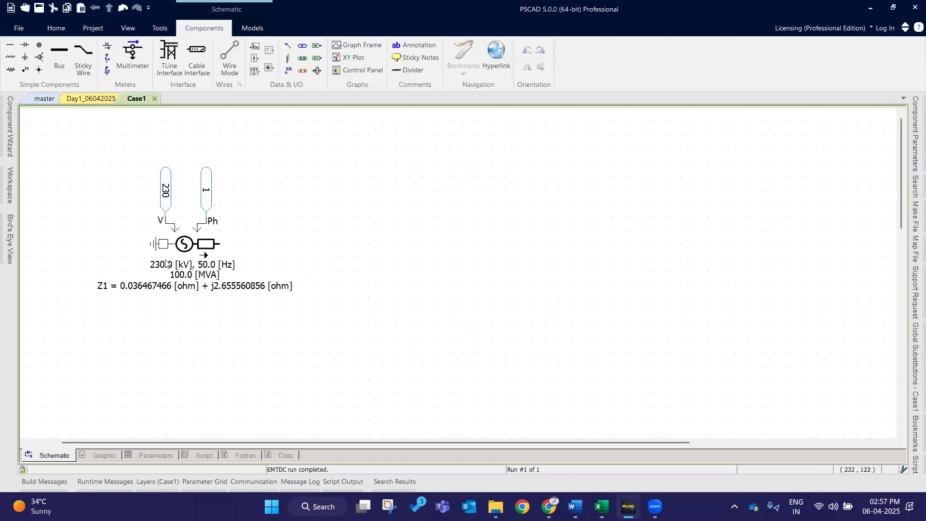
Step: Try 400 as the value of the V input's integer constant and restore it to 230
{"action": "double_click", "coordinate": [165, 199]}
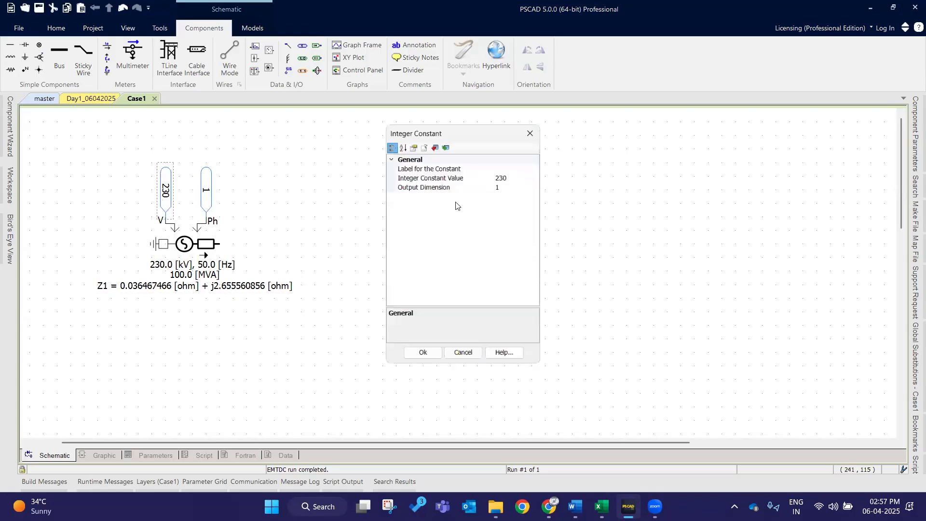
{"action": "left_click", "coordinate": [520, 176]}
{"action": "double_click", "coordinate": [520, 176]}
{"action": "type", "text": "400"}
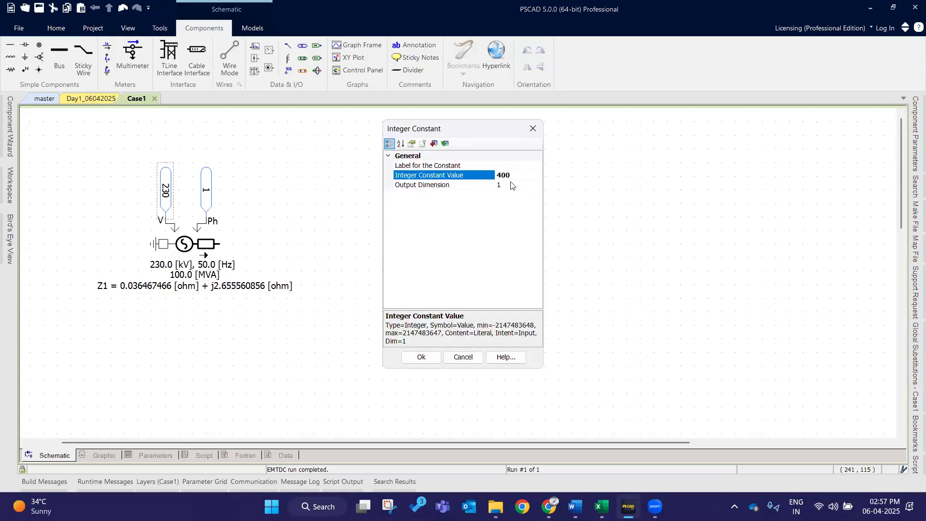
{"action": "key", "text": "Return"}
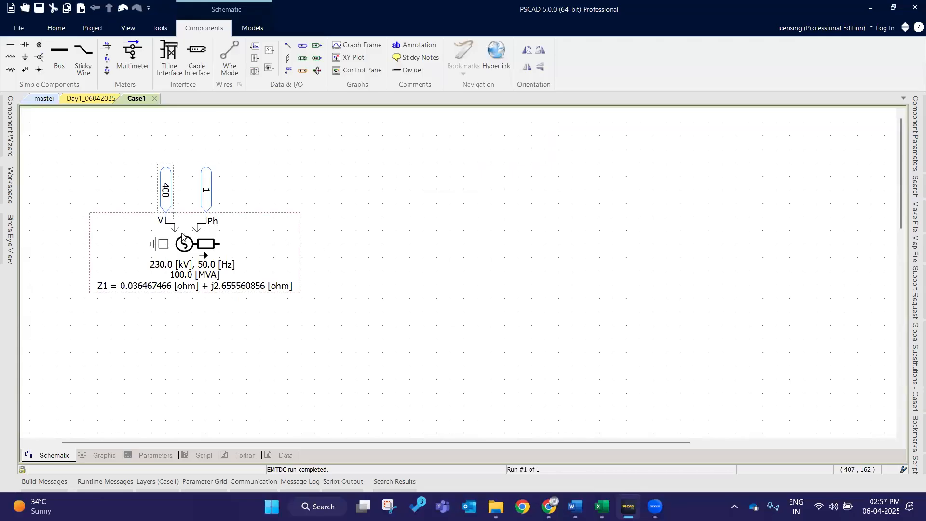
{"action": "double_click", "coordinate": [167, 196]}
{"action": "left_click", "coordinate": [507, 176]}
{"action": "left_click", "coordinate": [512, 177]}
{"action": "type", "text": "230"}
{"action": "key", "text": "Return"}
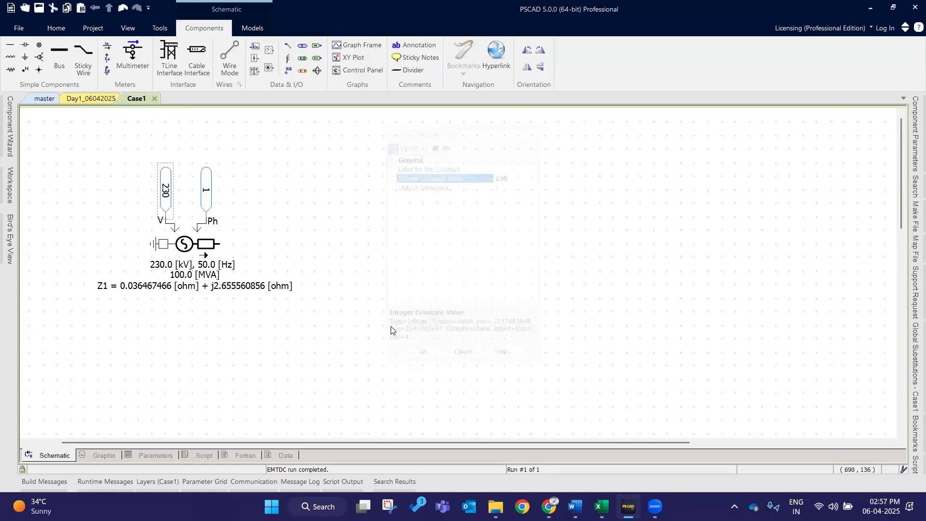
Step: Set the integer constant value on the source's Ph input to 0
{"action": "double_click", "coordinate": [206, 189]}
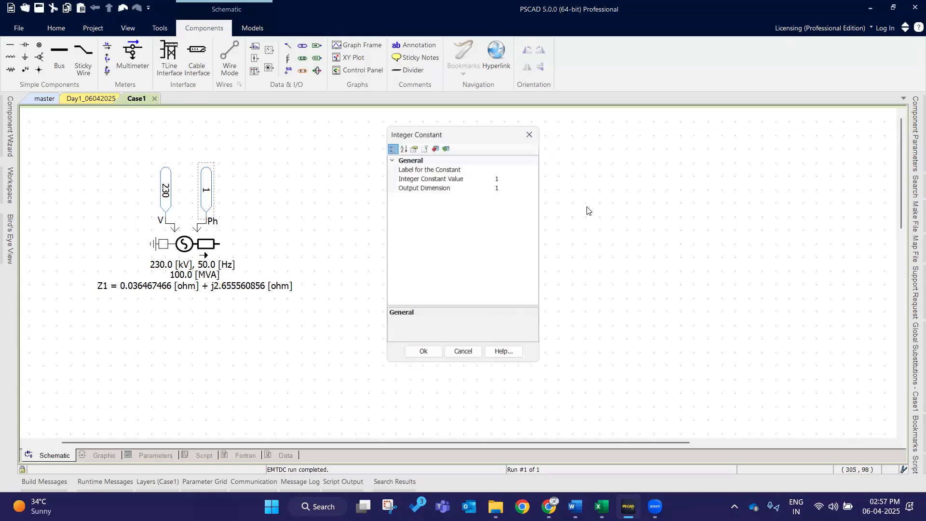
{"action": "left_click", "coordinate": [523, 177]}
{"action": "key", "text": "Return"}
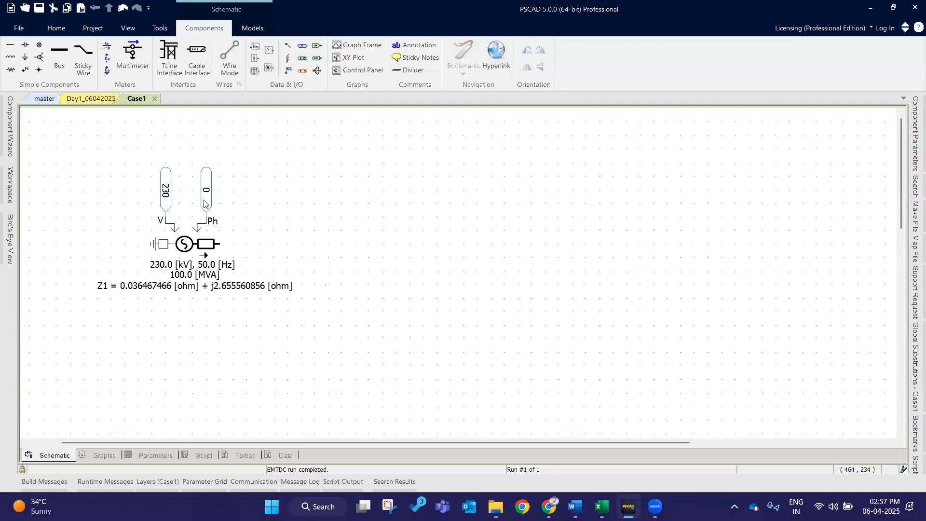
Step: Check the parameters of the integer constant connected to the source's Ph input
{"action": "left_click_drag", "start_coordinate": [33, 124], "coordinate": [340, 342]}
{"action": "left_click_drag", "start_coordinate": [350, 317], "coordinate": [53, 148]}
{"action": "left_click", "coordinate": [225, 196]}
{"action": "left_click", "coordinate": [210, 219]}
{"action": "double_click", "coordinate": [206, 212]}
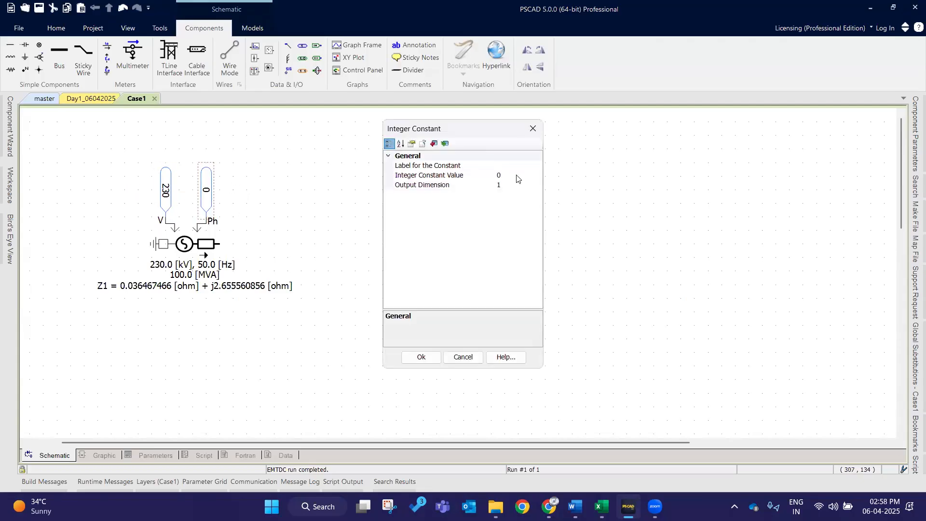
{"action": "left_click", "coordinate": [533, 128]}
Step: Try to set the V input's integer constant value to 230.45
{"action": "double_click", "coordinate": [165, 190]}
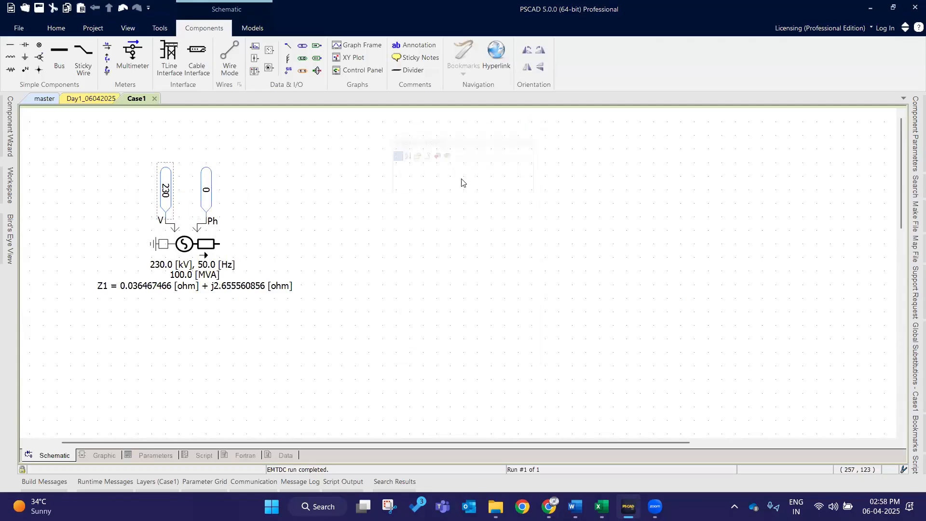
{"action": "left_click", "coordinate": [521, 174]}
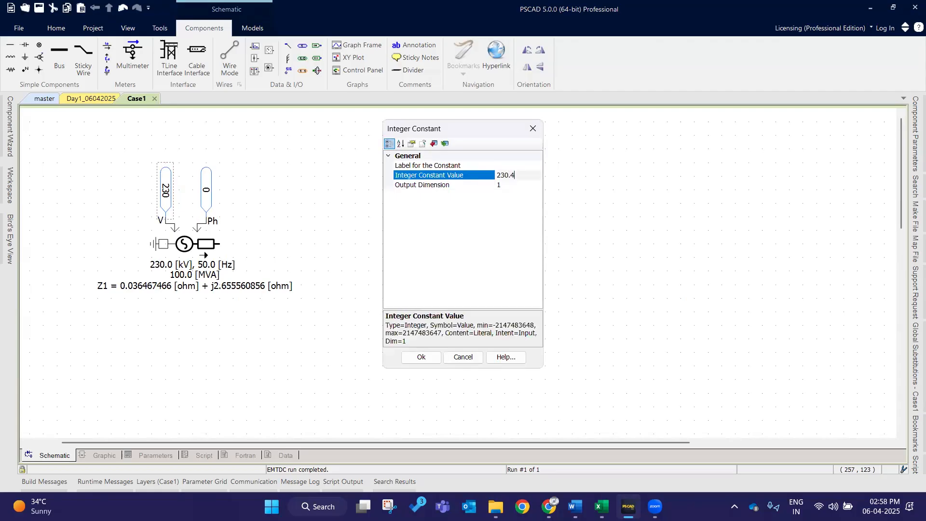
{"action": "type", "text": ".45"}
{"action": "key", "text": "Return"}
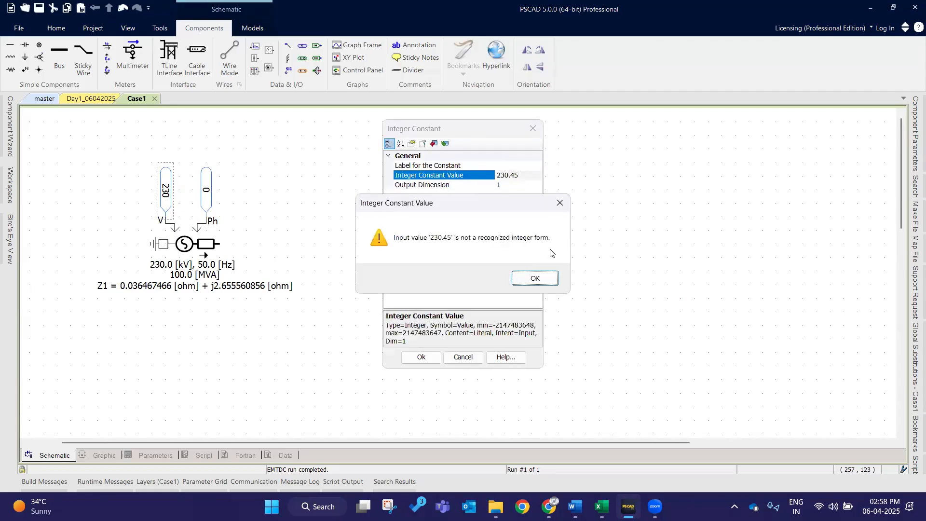
{"action": "left_click", "coordinate": [540, 279]}
{"action": "left_click", "coordinate": [415, 357]}
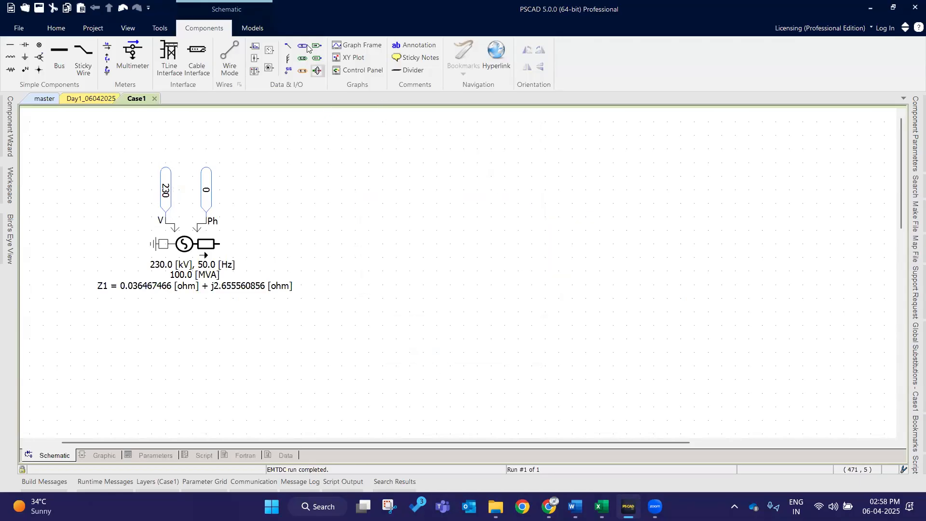
Step: Place a real constant on the empty canvas beside the Ph constant and set its value to 230.45
{"action": "left_click", "coordinate": [304, 59]}
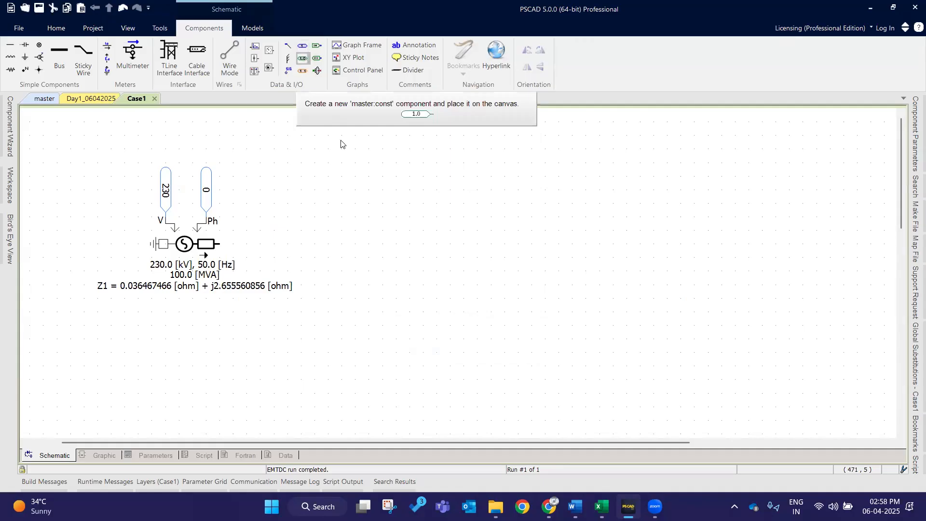
{"action": "left_click", "coordinate": [303, 190]}
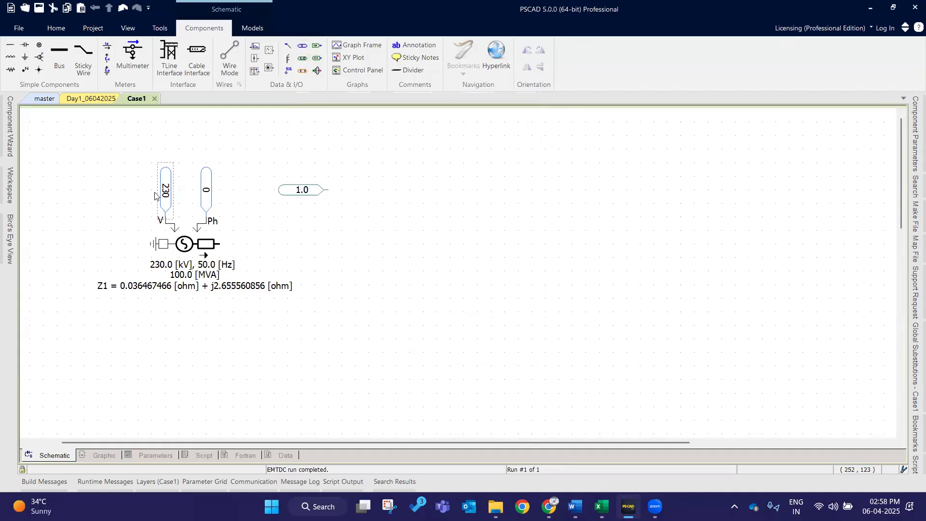
{"action": "double_click", "coordinate": [302, 190]}
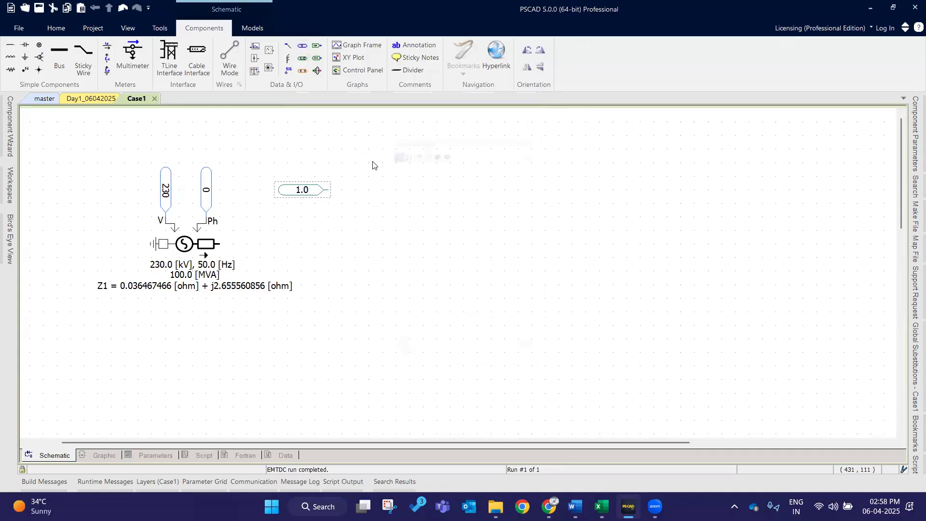
{"action": "left_click", "coordinate": [416, 176]}
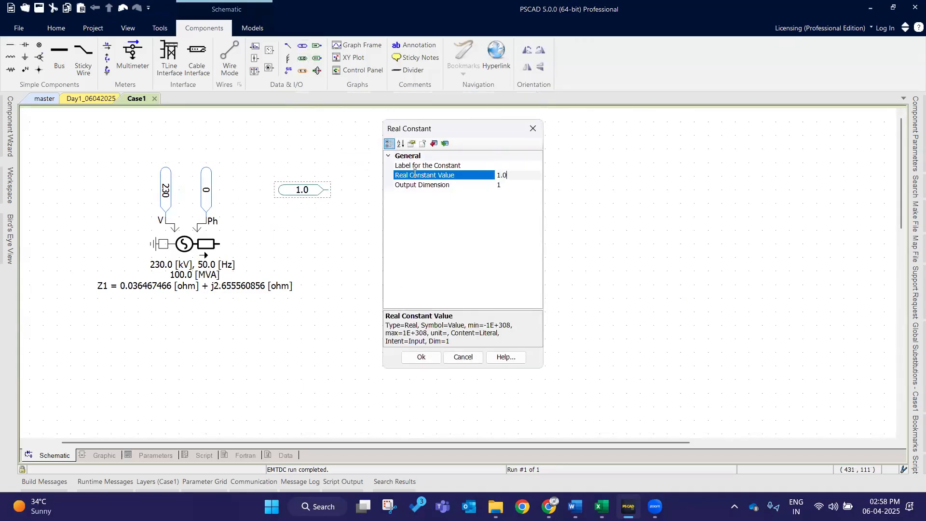
{"action": "type", "text": "230.45"}
{"action": "key", "text": "Return"}
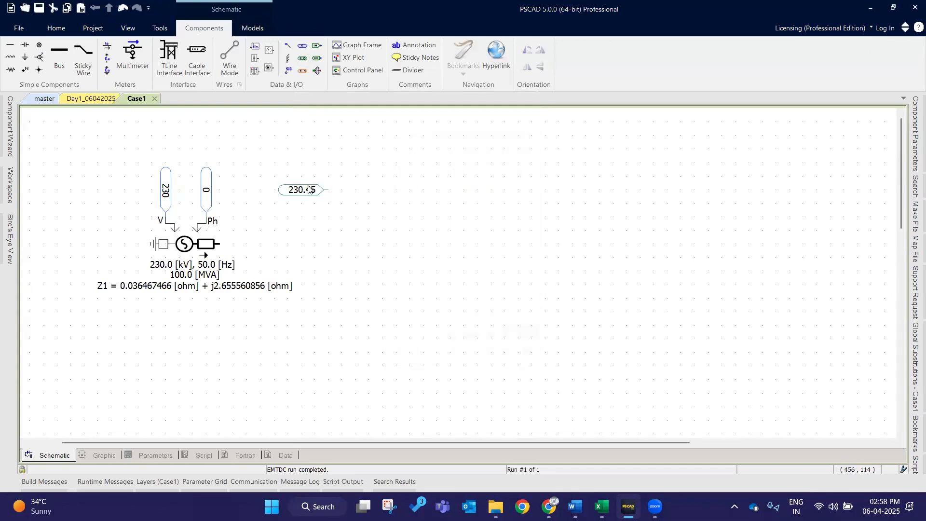
Step: Delete the 230.45 real constant from the schematic
{"action": "left_click", "coordinate": [321, 190]}
{"action": "right_click", "coordinate": [312, 193]}
{"action": "left_click", "coordinate": [372, 244]}
Step: Place another real constant to inspect its parameters, and delete it from the schematic
{"action": "left_click", "coordinate": [301, 57]}
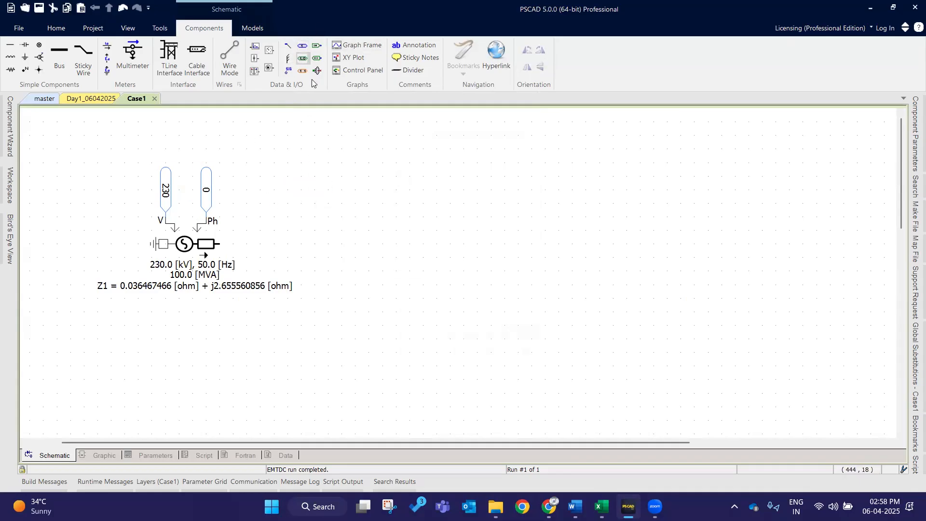
{"action": "left_click", "coordinate": [356, 192]}
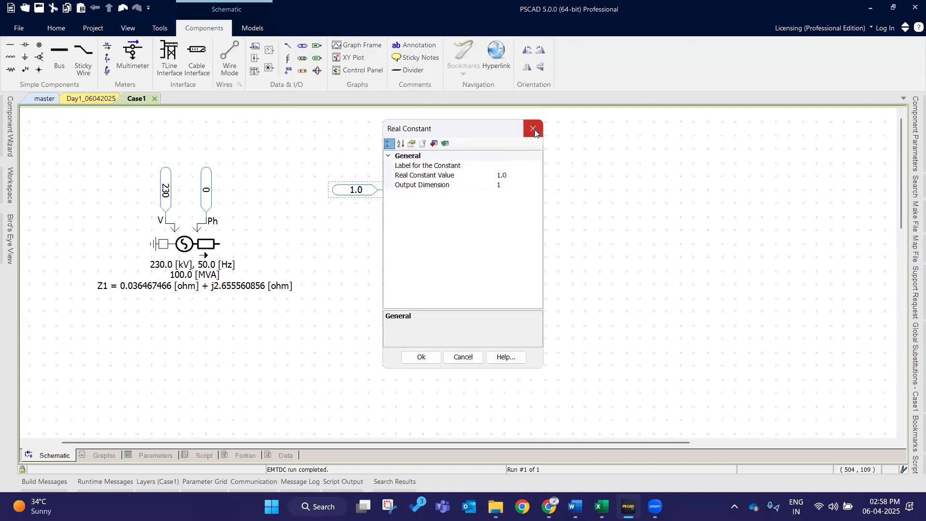
{"action": "left_click", "coordinate": [533, 128]}
{"action": "key", "text": "Delete"}
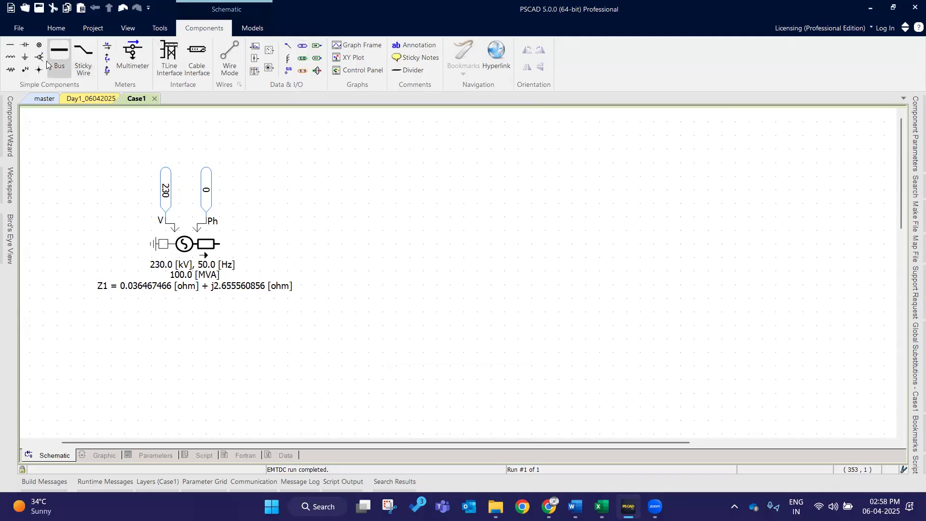
Step: Place a bus to the right of the voltage source, rotated to vertical and stretched longer
{"action": "left_click", "coordinate": [403, 231]}
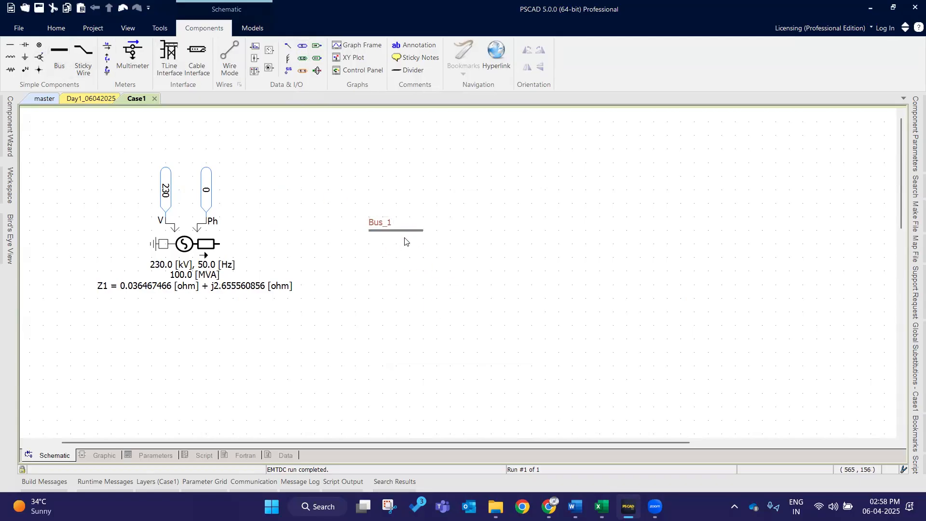
{"action": "left_click", "coordinate": [388, 229]}
{"action": "key", "text": "ctrl+r"}
{"action": "mouse_move", "coordinate": [370, 231]}
{"action": "left_mouse_down"}
{"action": "mouse_move", "coordinate": [370, 204]}
{"action": "mouse_move", "coordinate": [403, 211]}
{"action": "left_mouse_up"}
{"action": "left_click", "coordinate": [630, 338]}
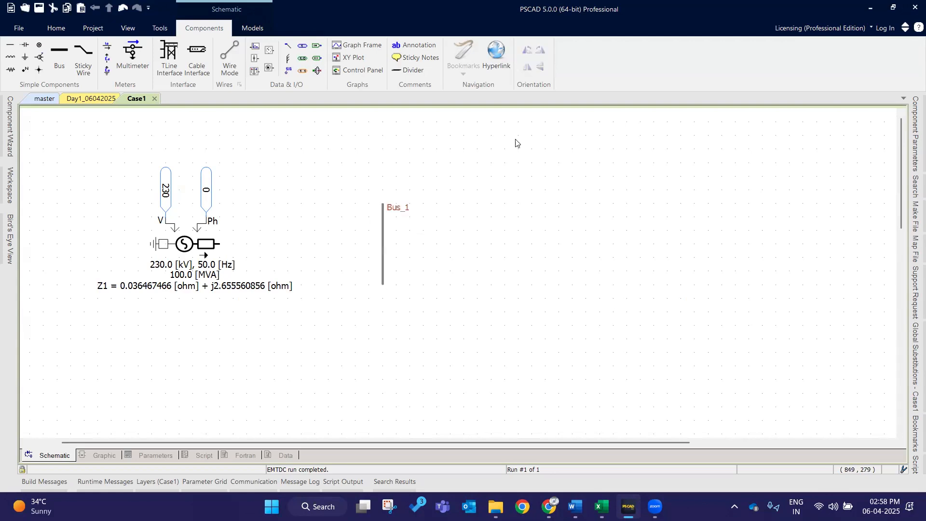
Step: Wire the voltage source's output terminal straight across to the vertical bus
{"action": "left_click", "coordinate": [229, 57]}
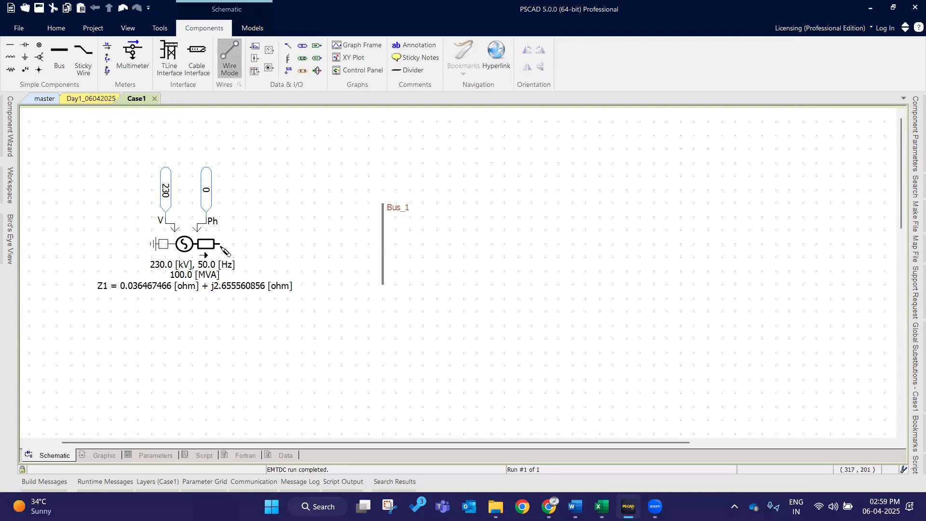
{"action": "left_click", "coordinate": [221, 245]}
{"action": "right_click", "coordinate": [382, 244]}
{"action": "key", "text": "Escape"}
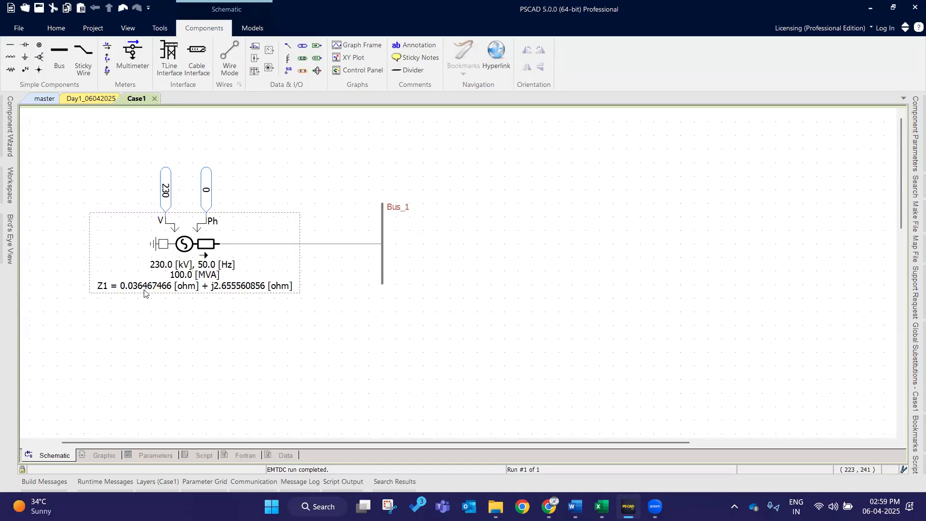
Step: Place a multimeter on the bus and lengthen the bus upward so the meter connects near its upper end
{"action": "left_click", "coordinate": [133, 57]}
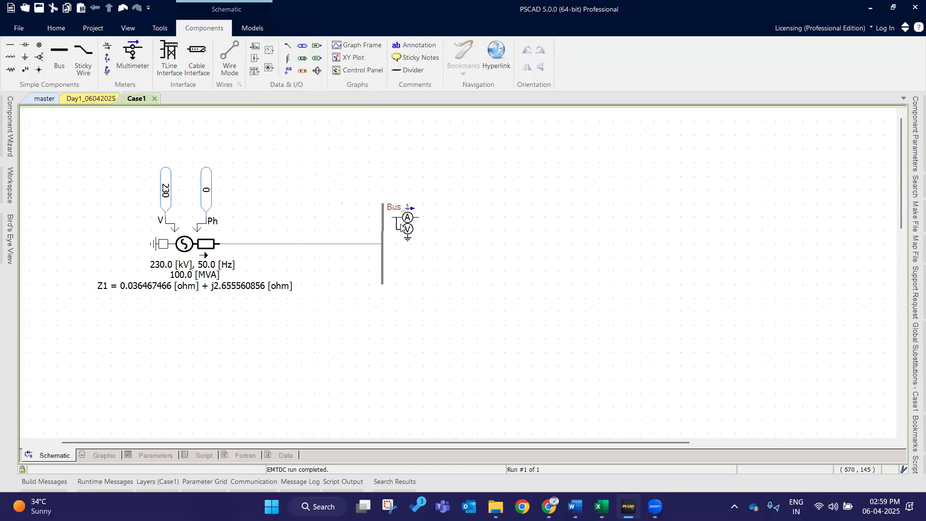
{"action": "left_click", "coordinate": [395, 228]}
{"action": "left_click", "coordinate": [382, 227]}
{"action": "left_click_drag", "start_coordinate": [382, 204], "coordinate": [383, 162]}
{"action": "left_click_drag", "start_coordinate": [403, 243], "coordinate": [402, 203]}
{"action": "left_click", "coordinate": [483, 237]}
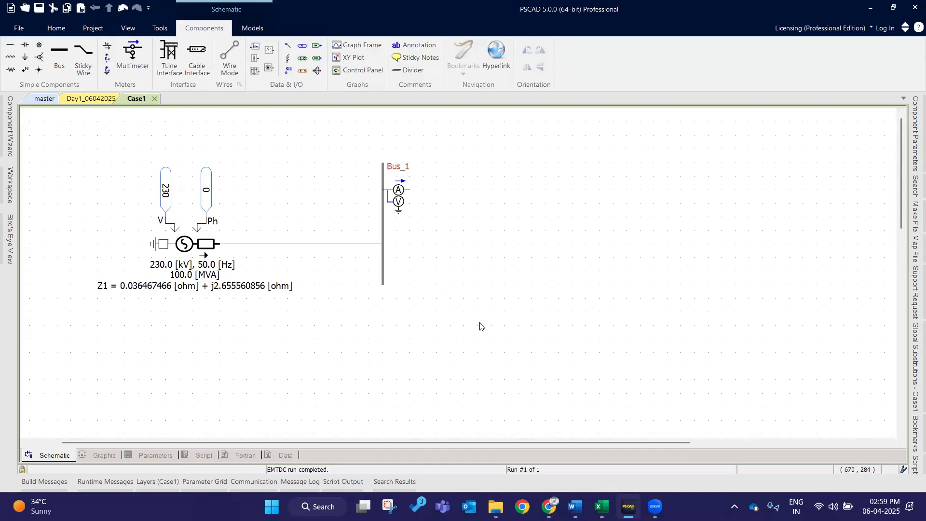
{"action": "left_click_drag", "start_coordinate": [223, 290], "coordinate": [52, 143]}
{"action": "left_click", "coordinate": [492, 245]}
Step: Open the full Breakers & Faults section of the master library to find the fault components
{"action": "left_click", "coordinate": [41, 98]}
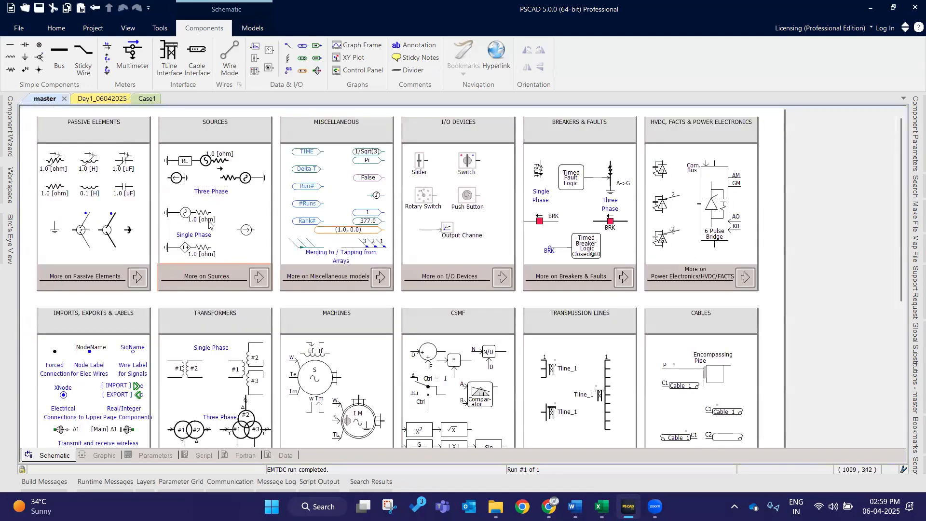
{"action": "left_click", "coordinate": [620, 127]}
{"action": "left_click", "coordinate": [541, 195]}
{"action": "left_click", "coordinate": [624, 280]}
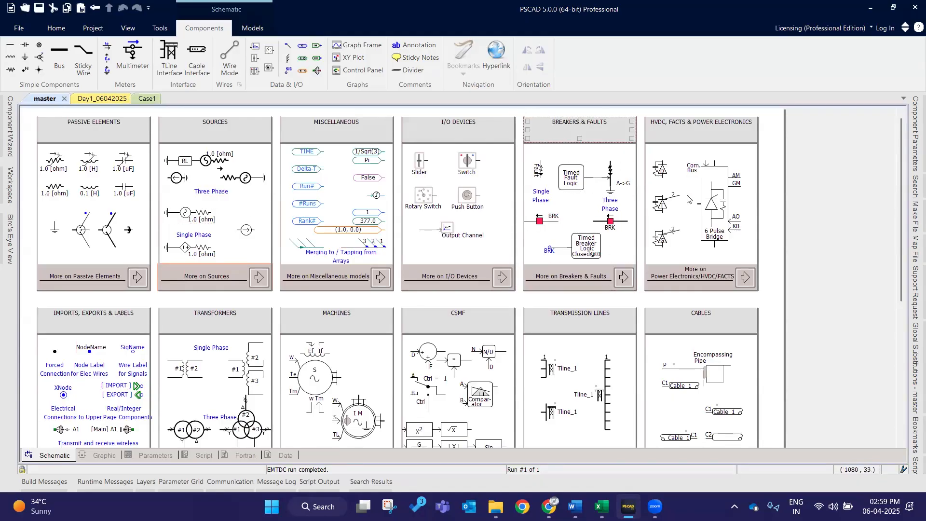
{"action": "double_click", "coordinate": [624, 280]}
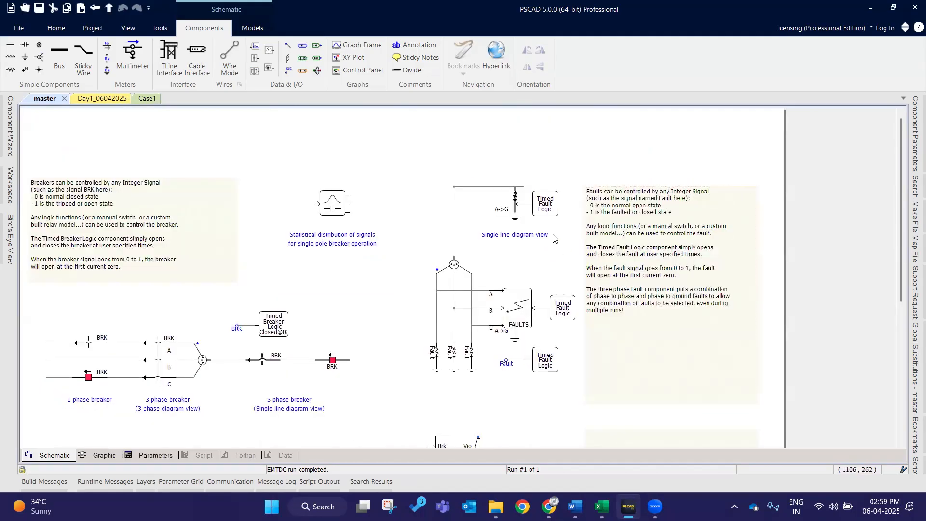
{"action": "scroll", "coordinate": [508, 143], "scroll_direction": "down", "scroll_amount": 1}
{"action": "scroll", "coordinate": [508, 145], "scroll_direction": "down", "scroll_amount": 1}
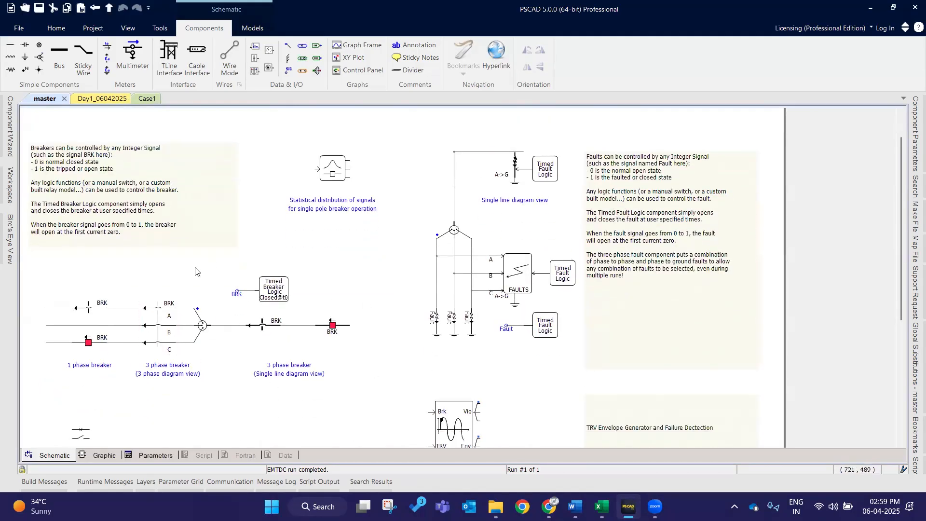
Step: Copy the single line diagram fault with its Timed Fault Logic block from the library and paste both into Case1
{"action": "left_click_drag", "start_coordinate": [476, 129], "coordinate": [577, 202]}
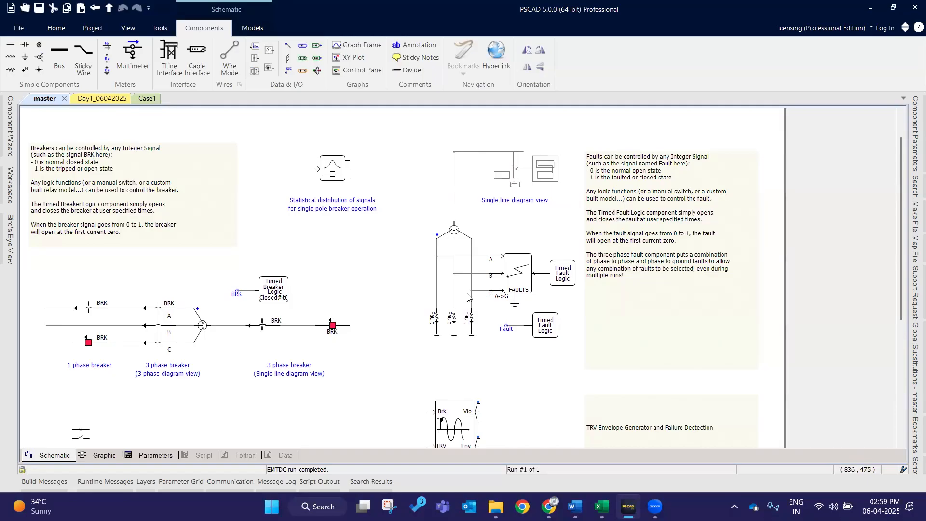
{"action": "left_click", "coordinate": [521, 232]}
{"action": "left_click_drag", "start_coordinate": [485, 133], "coordinate": [575, 203]}
{"action": "left_click", "coordinate": [278, 143]}
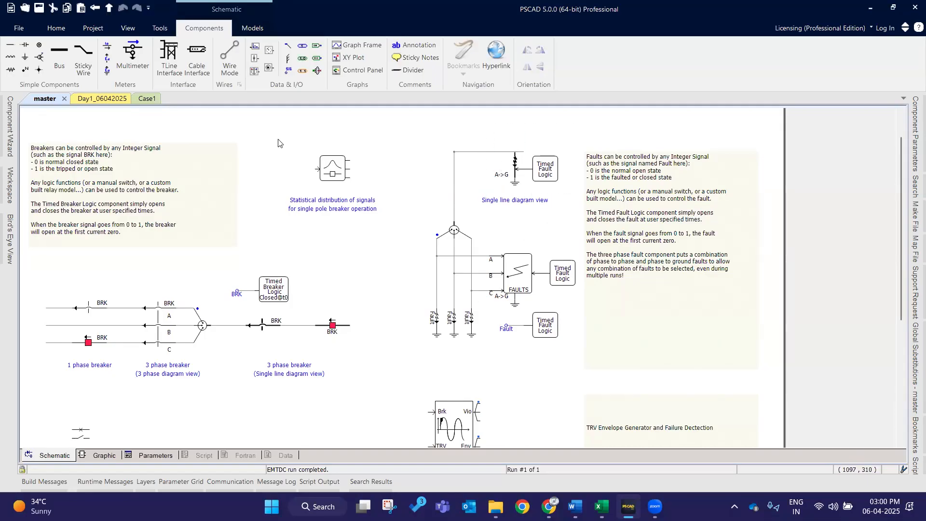
{"action": "left_click", "coordinate": [145, 98]}
{"action": "key", "text": "ctrl+v"}
Step: Move the pasted fault and Timed Fault Logic block into the empty canvas area near the bus
{"action": "left_click_drag", "start_coordinate": [457, 184], "coordinate": [601, 314]}
{"action": "left_click_drag", "start_coordinate": [567, 258], "coordinate": [594, 284]}
{"action": "left_click", "coordinate": [588, 239]}
{"action": "left_click_drag", "start_coordinate": [446, 304], "coordinate": [460, 289]}
{"action": "left_click_drag", "start_coordinate": [598, 301], "coordinate": [559, 303]}
Step: Look at the parameters of the Timed Fault Logic block and the three-phase fault without changing them
{"action": "double_click", "coordinate": [558, 303]}
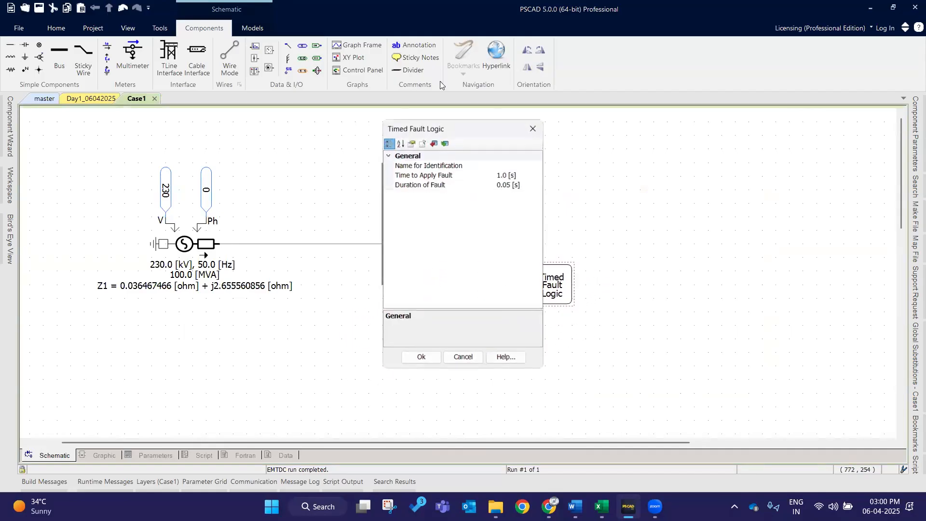
{"action": "left_click", "coordinate": [538, 128]}
{"action": "double_click", "coordinate": [444, 309]}
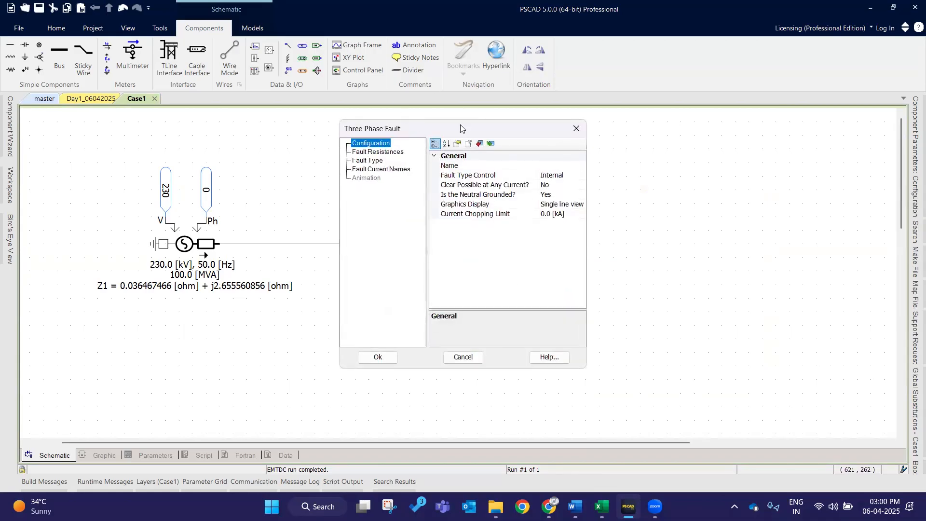
{"action": "left_click", "coordinate": [458, 357]}
Step: Attach the Timed Fault Logic block to the fault's control input and move both below the bus
{"action": "left_click_drag", "start_coordinate": [536, 285], "coordinate": [495, 298]}
{"action": "left_click_drag", "start_coordinate": [400, 248], "coordinate": [570, 382]}
{"action": "mouse_move", "coordinate": [515, 301]}
{"action": "left_mouse_down"}
{"action": "mouse_move", "coordinate": [513, 329]}
{"action": "mouse_move", "coordinate": [502, 329]}
{"action": "left_mouse_up"}
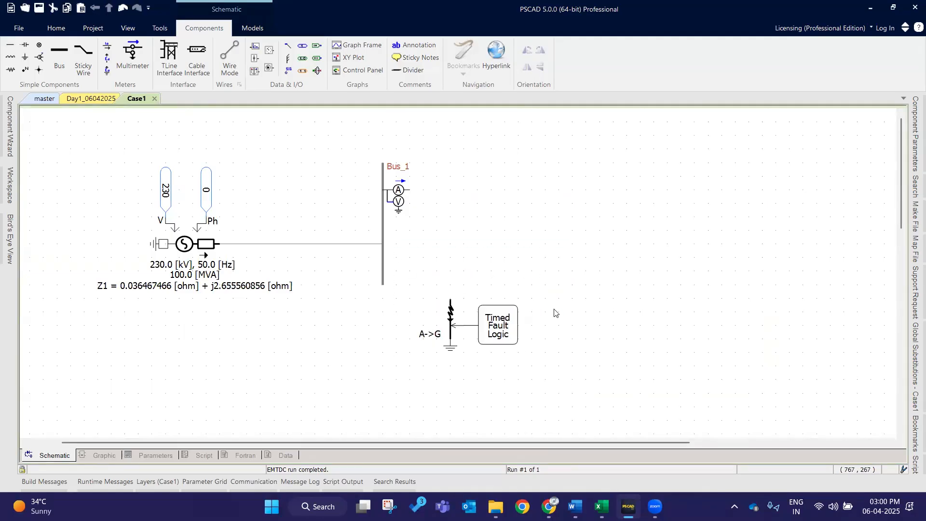
Step: Wire the lower part of the bus to the upper terminal of the three-phase fault with a right-angle connection
{"action": "left_click", "coordinate": [233, 47]}
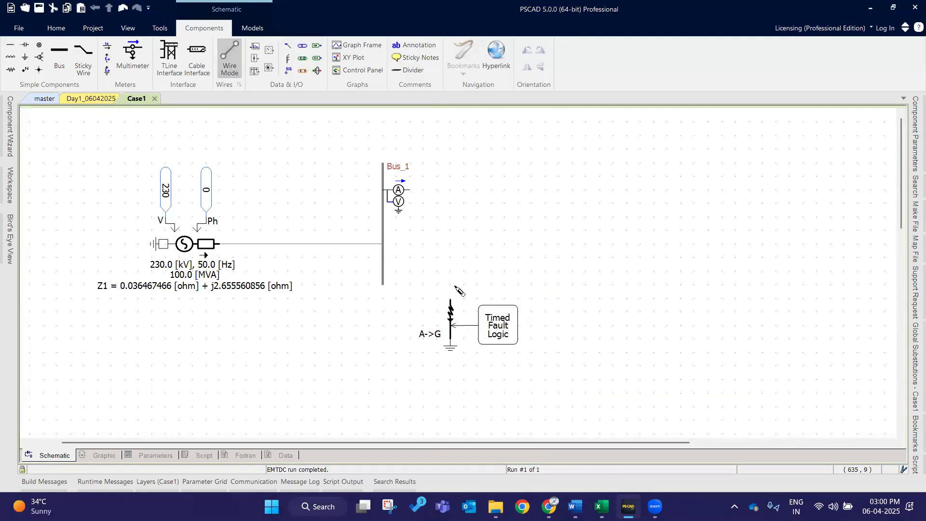
{"action": "left_click", "coordinate": [383, 258]}
{"action": "left_click", "coordinate": [450, 258]}
{"action": "left_click", "coordinate": [456, 303]}
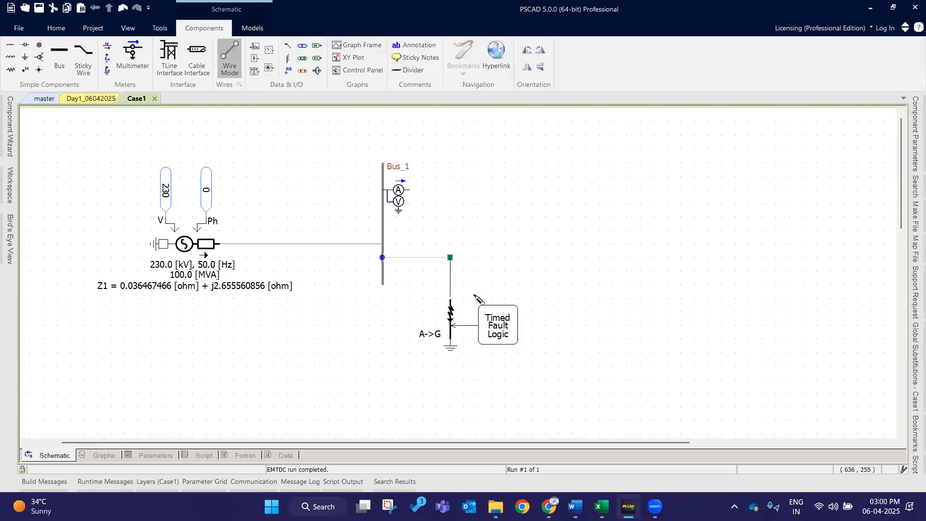
{"action": "key", "text": "Escape"}
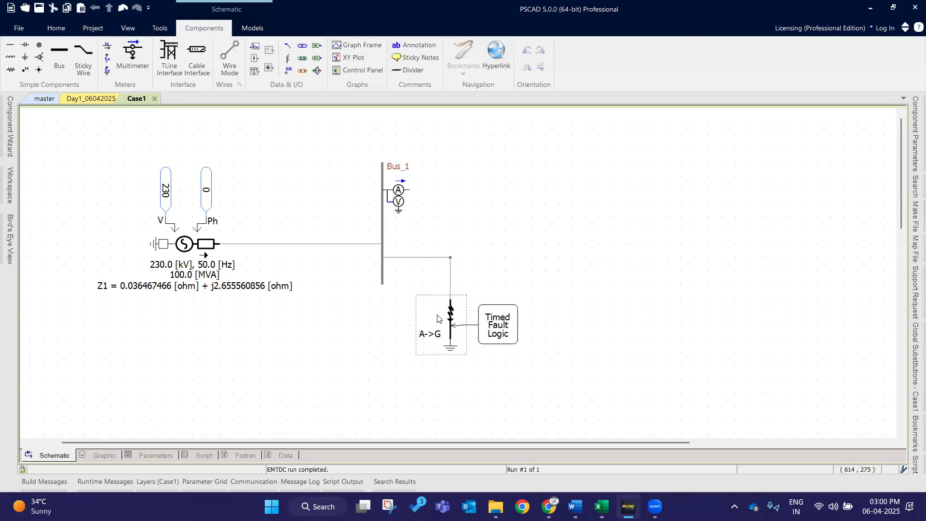
Step: Examine the three-phase fault's configuration, fault resistances and fault type parameters
{"action": "left_click_drag", "start_coordinate": [497, 318], "coordinate": [537, 318]}
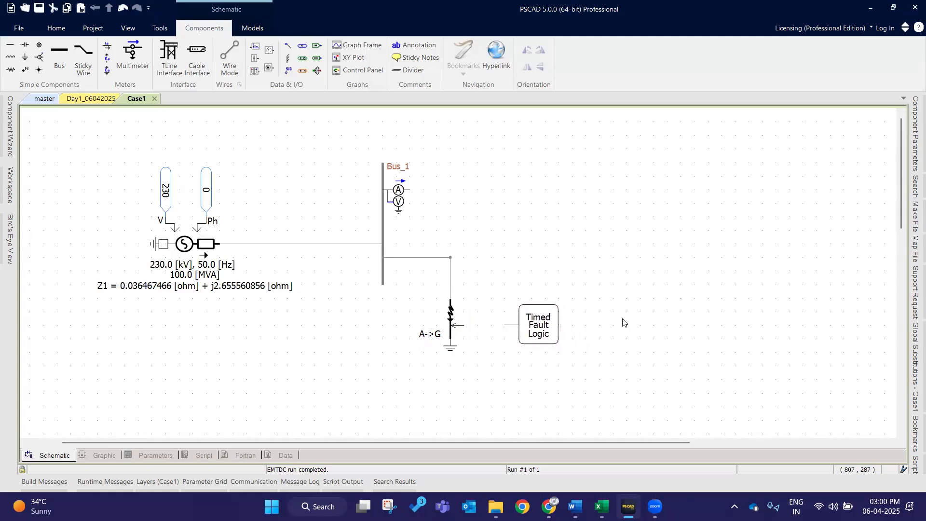
{"action": "double_click", "coordinate": [448, 328]}
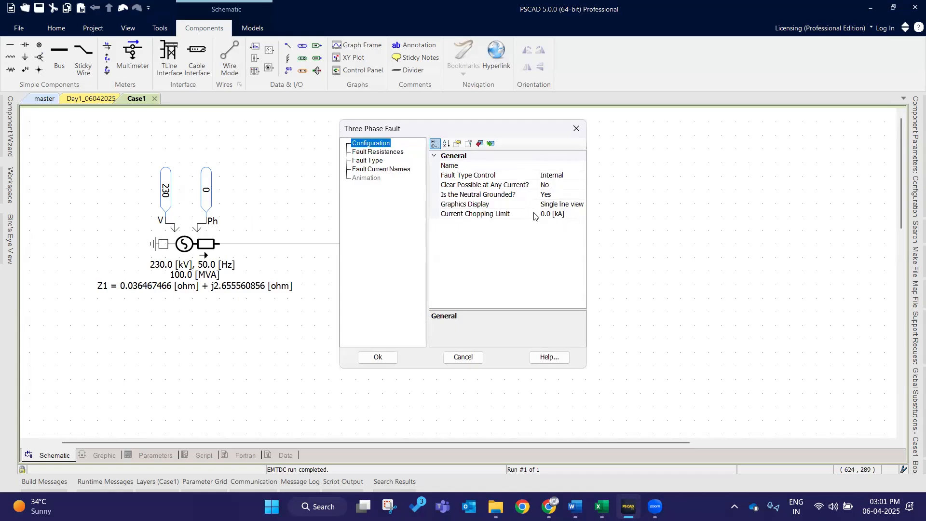
{"action": "left_click", "coordinate": [383, 153]}
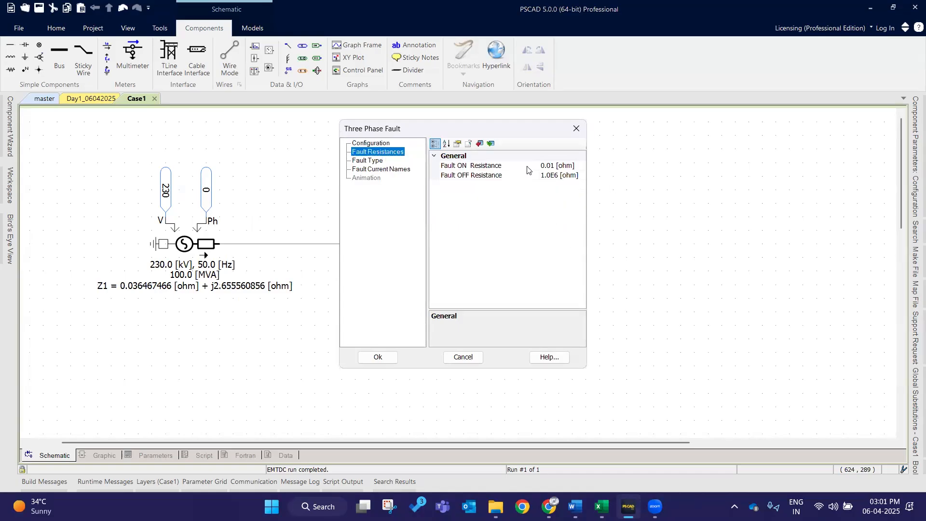
{"action": "left_click", "coordinate": [557, 177]}
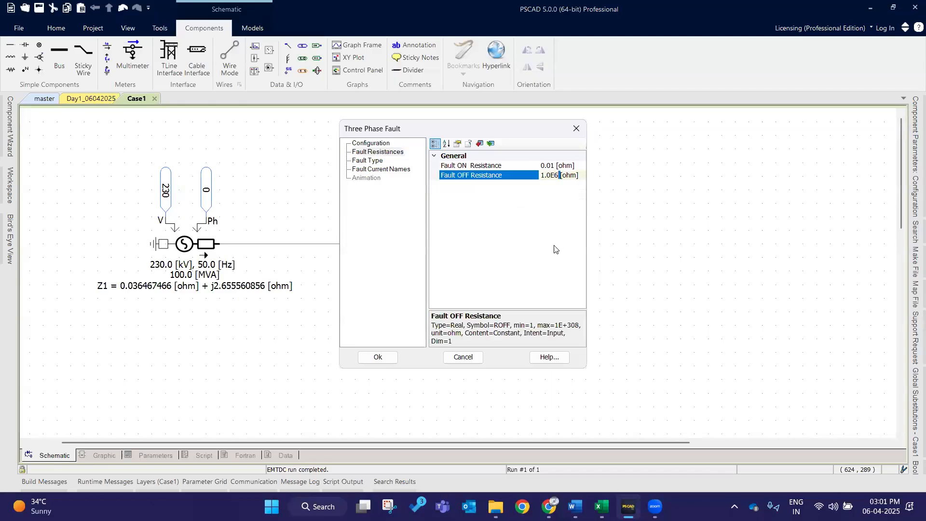
{"action": "left_click", "coordinate": [382, 163]}
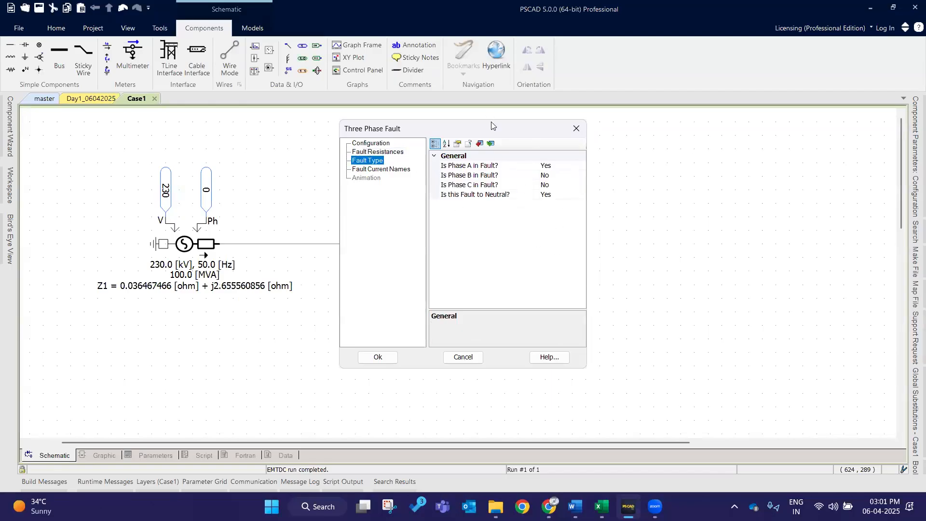
{"action": "left_click_drag", "start_coordinate": [497, 132], "coordinate": [582, 150]}
{"action": "left_click", "coordinate": [667, 150]}
{"action": "left_click_drag", "start_coordinate": [534, 339], "coordinate": [497, 337]}
{"action": "left_click", "coordinate": [419, 347]}
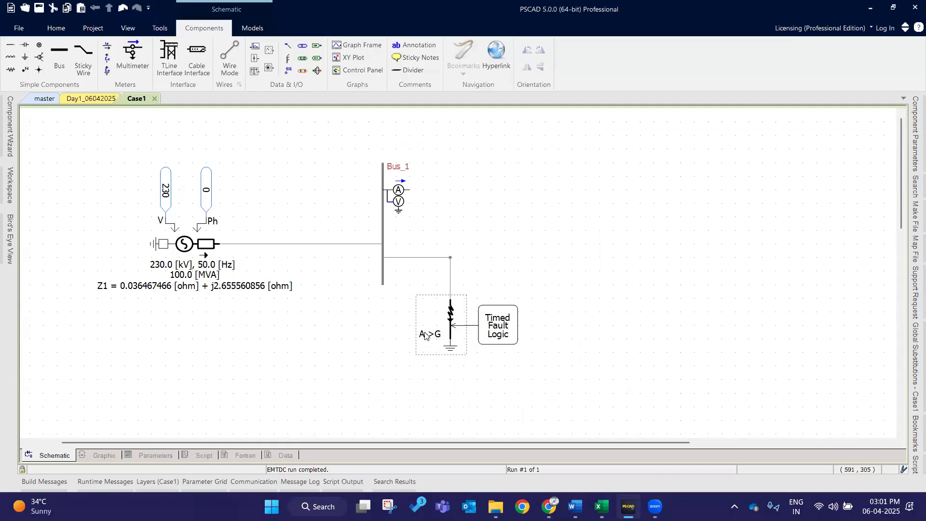
Step: Set the fault type to include phases B and C along with phase A, and apply the parameters
{"action": "double_click", "coordinate": [435, 323]}
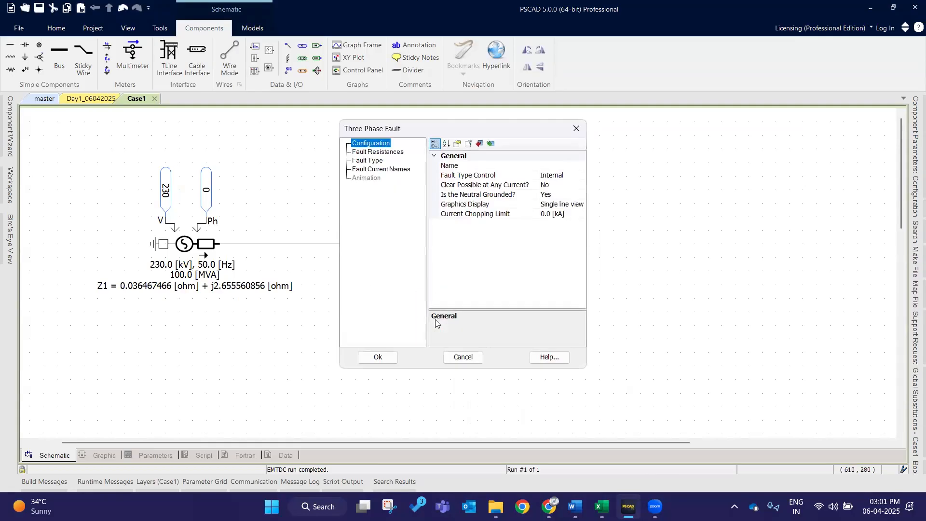
{"action": "left_click", "coordinate": [576, 128]}
{"action": "double_click", "coordinate": [428, 305]}
{"action": "left_click", "coordinate": [371, 161]}
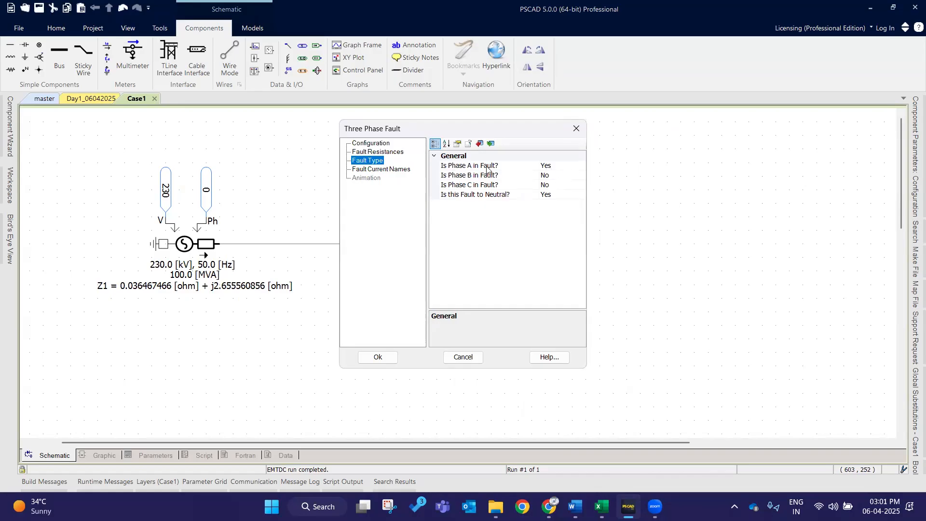
{"action": "double_click", "coordinate": [555, 176]}
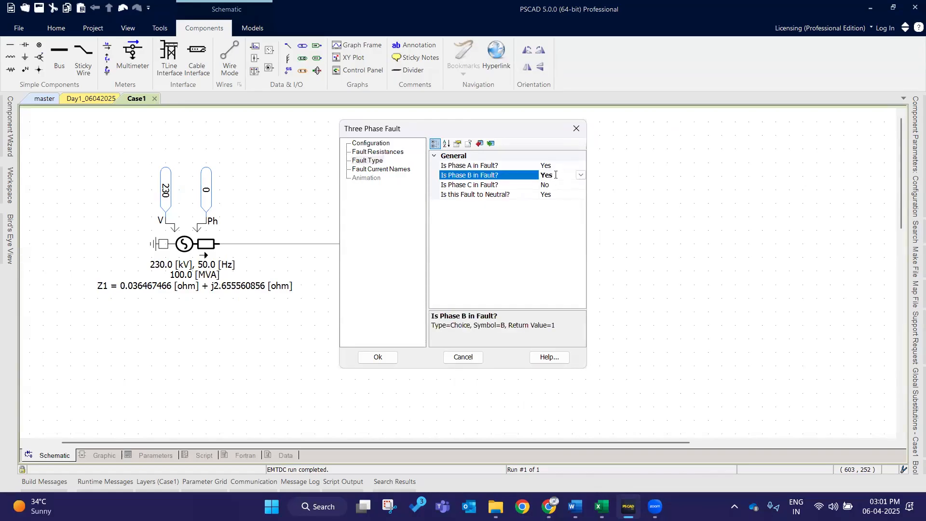
{"action": "double_click", "coordinate": [555, 186]}
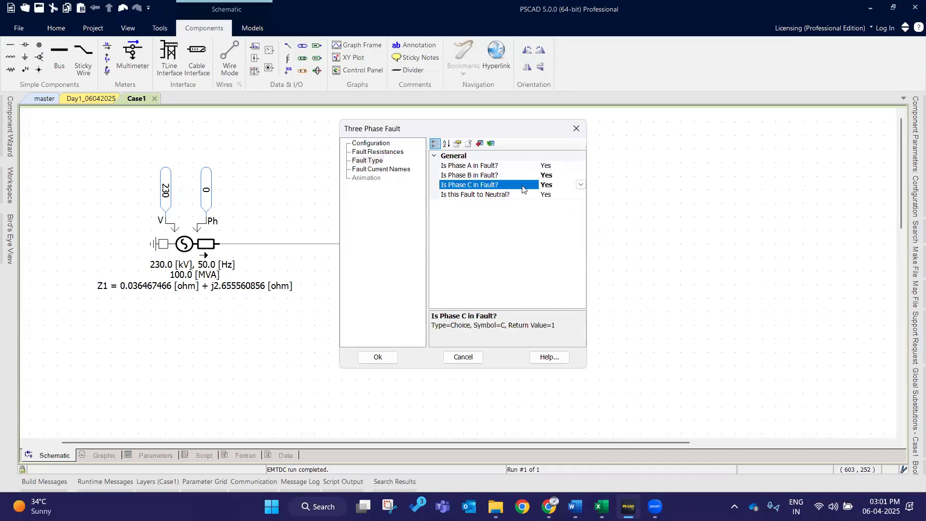
{"action": "double_click", "coordinate": [564, 196]}
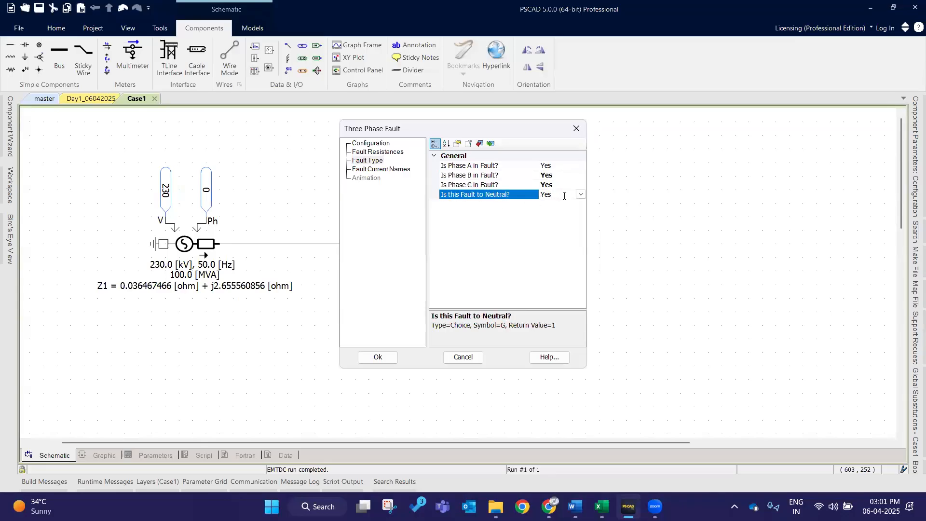
{"action": "left_click", "coordinate": [378, 357]}
{"action": "left_click", "coordinate": [597, 386]}
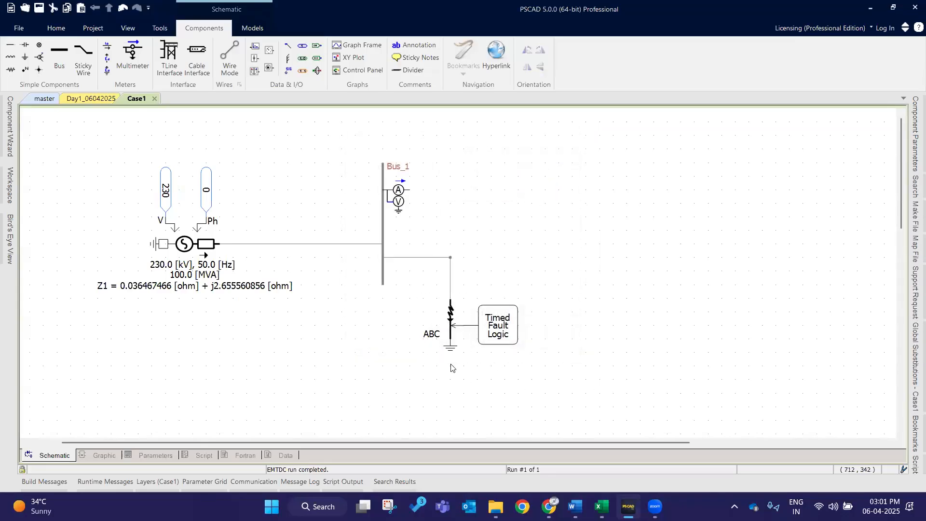
Step: Set the Timed Fault Logic's time to apply fault to 1.5 s and its fault duration to 2 s
{"action": "left_click", "coordinate": [446, 339]}
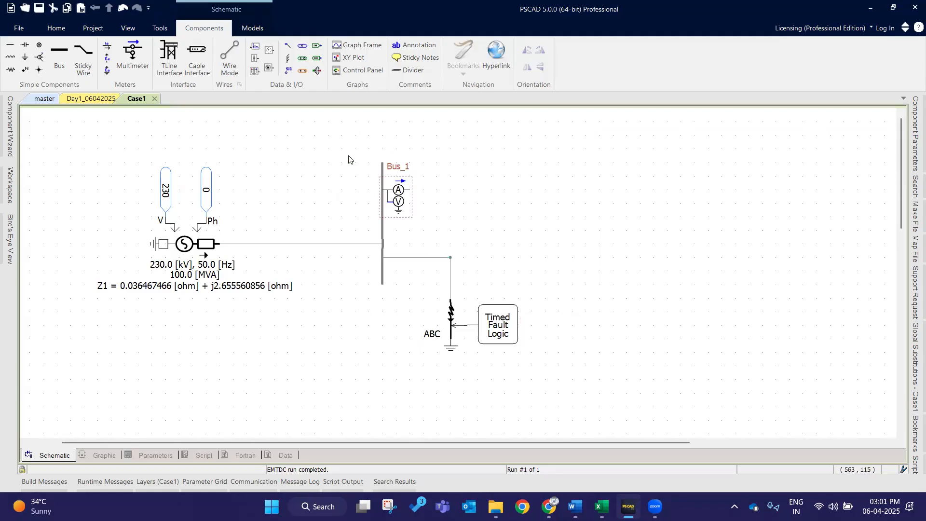
{"action": "double_click", "coordinate": [496, 327]}
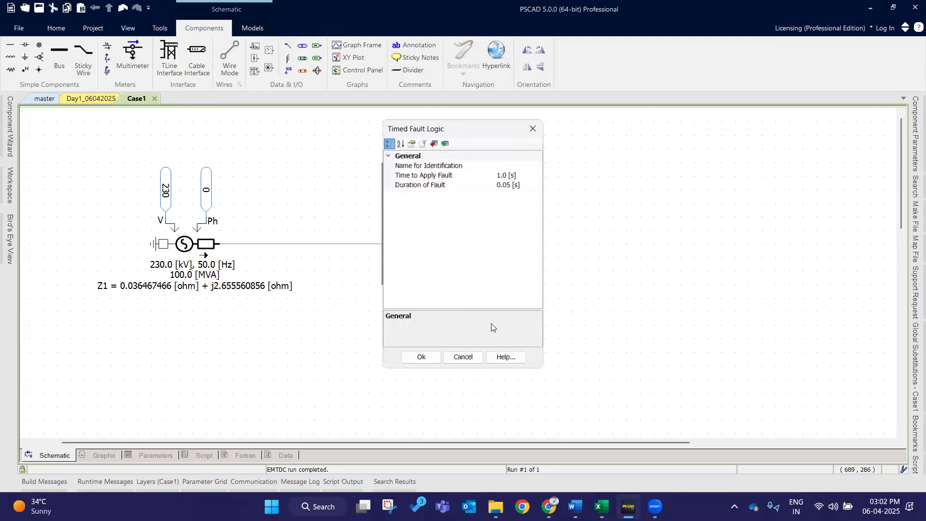
{"action": "left_click_drag", "start_coordinate": [487, 135], "coordinate": [622, 153]}
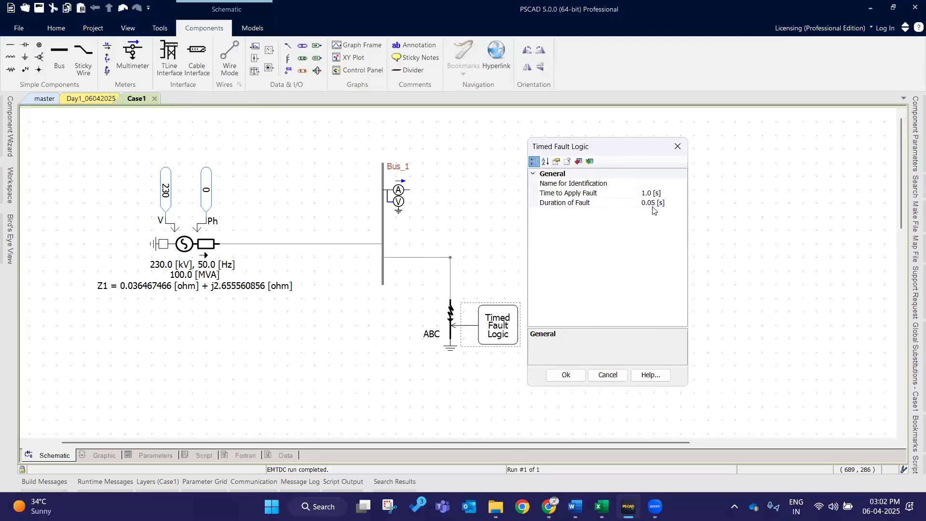
{"action": "left_click", "coordinate": [649, 193]}
{"action": "left_click_drag", "start_coordinate": [651, 194], "coordinate": [618, 194]}
{"action": "type", "text": "1.5"}
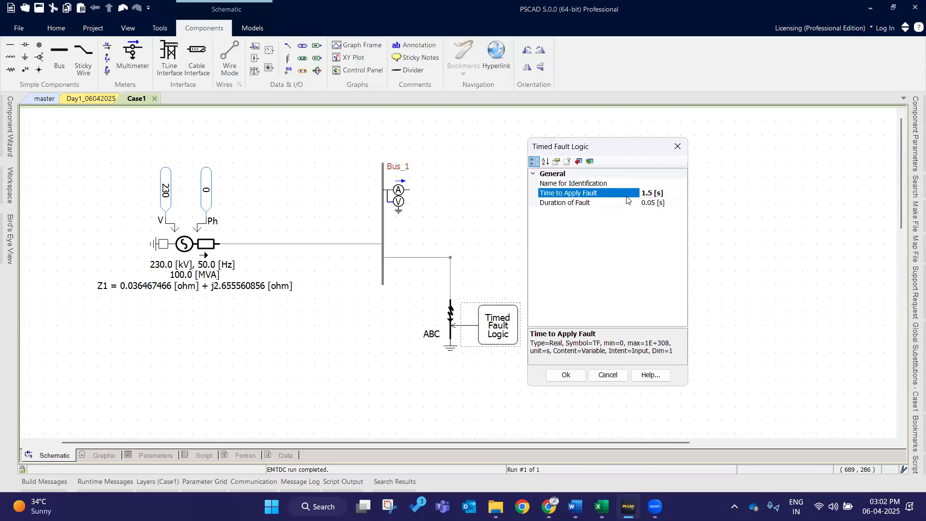
{"action": "left_click", "coordinate": [655, 203]}
{"action": "left_click_drag", "start_coordinate": [633, 205], "coordinate": [632, 207]}
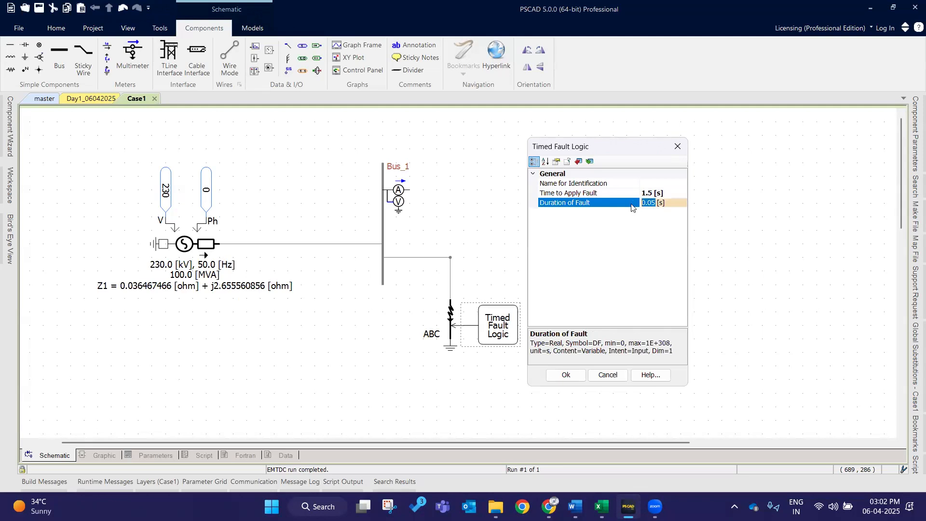
{"action": "type", "text": "2"}
{"action": "key", "text": "Return"}
{"action": "left_click", "coordinate": [565, 376]}
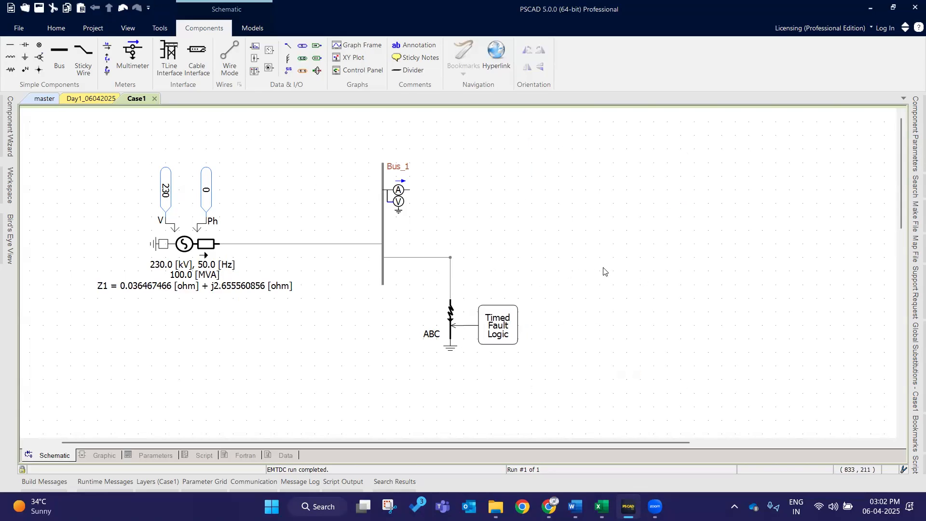
Step: Run the Case1 simulation and allow case1.exe network access through Windows Firewall
{"action": "left_click", "coordinate": [66, 30]}
{"action": "left_click", "coordinate": [159, 52]}
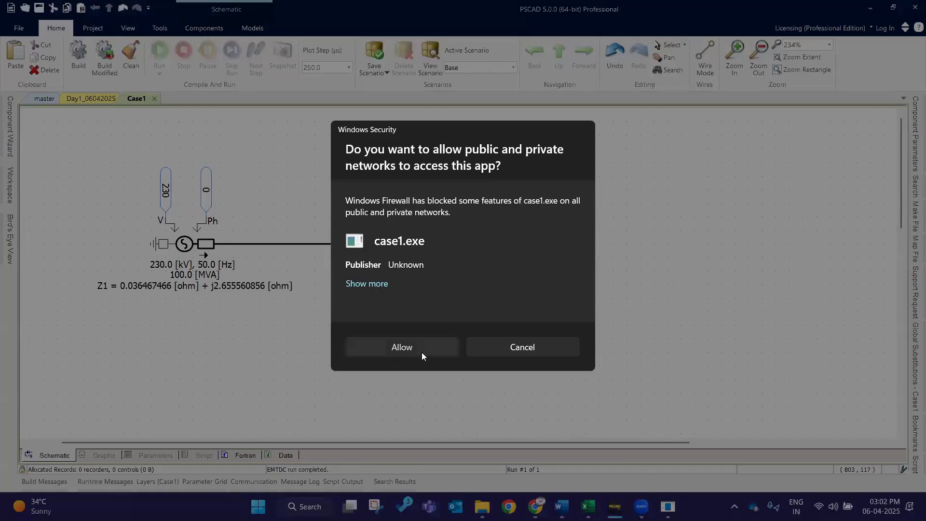
{"action": "left_click", "coordinate": [421, 356]}
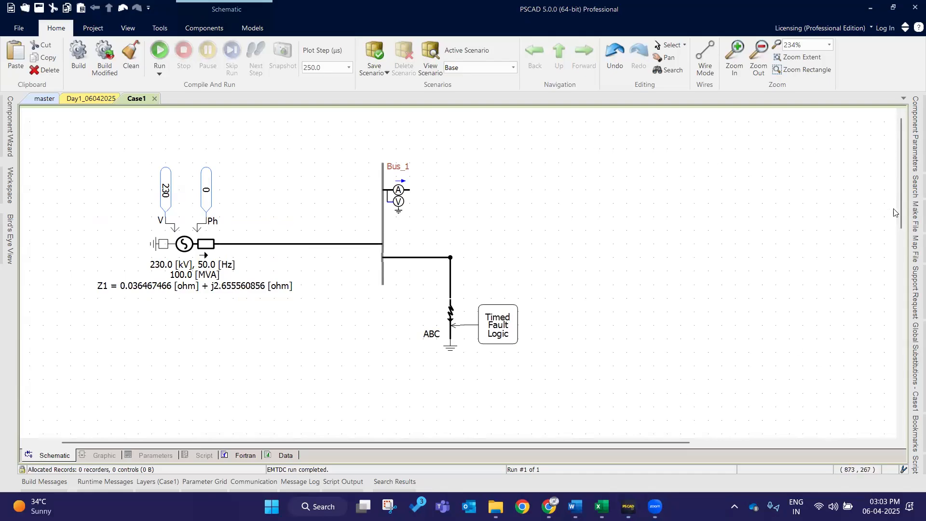
Step: Move the entire circuit, including source, bus, multimeter and fault branch, further left and slightly down on the schematic
{"action": "left_click_drag", "start_coordinate": [66, 133], "coordinate": [554, 403]}
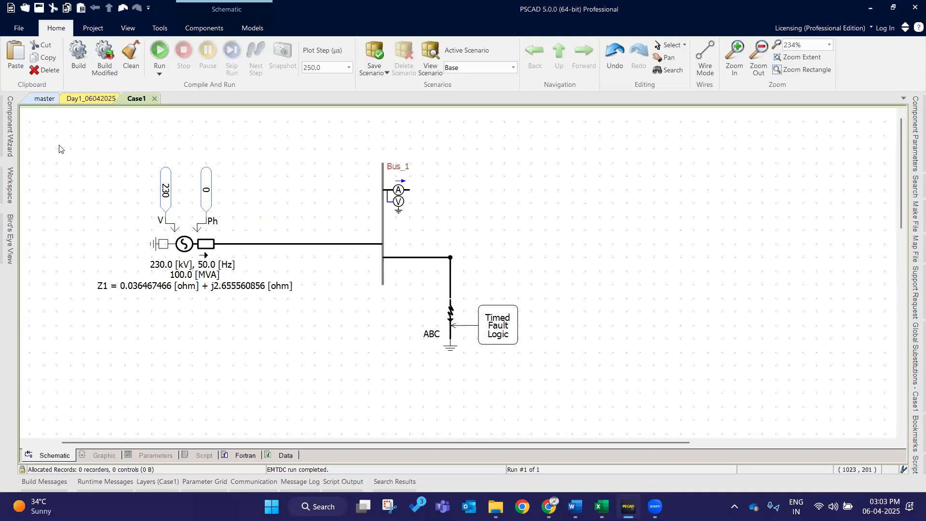
{"action": "left_click_drag", "start_coordinate": [47, 145], "coordinate": [601, 399]}
{"action": "left_click_drag", "start_coordinate": [495, 329], "coordinate": [442, 343]}
{"action": "left_click_drag", "start_coordinate": [508, 309], "coordinate": [506, 310]}
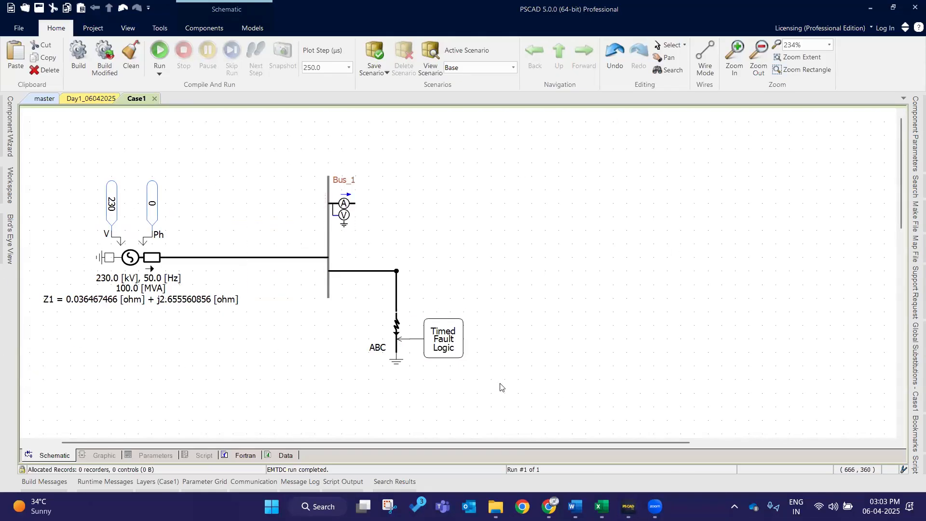
{"action": "left_click_drag", "start_coordinate": [507, 388], "coordinate": [310, 265]}
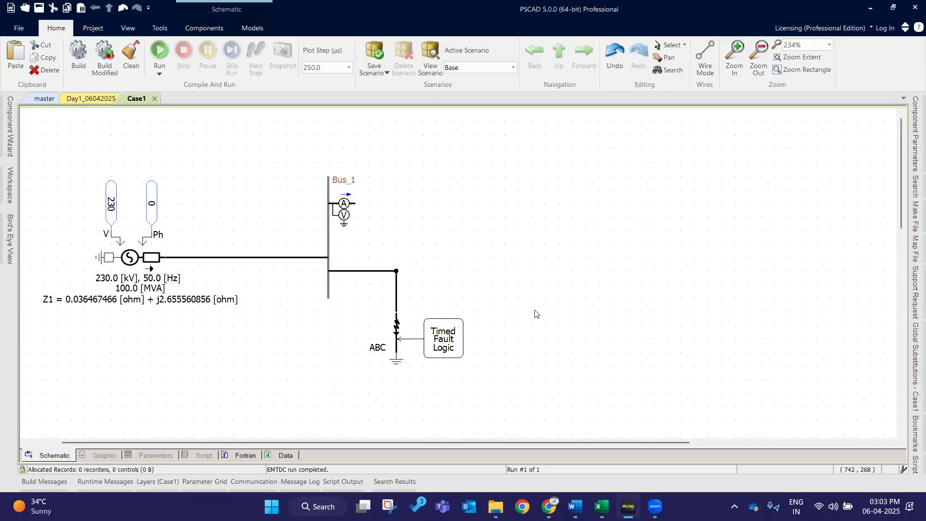
{"action": "left_click_drag", "start_coordinate": [492, 389], "coordinate": [302, 263]}
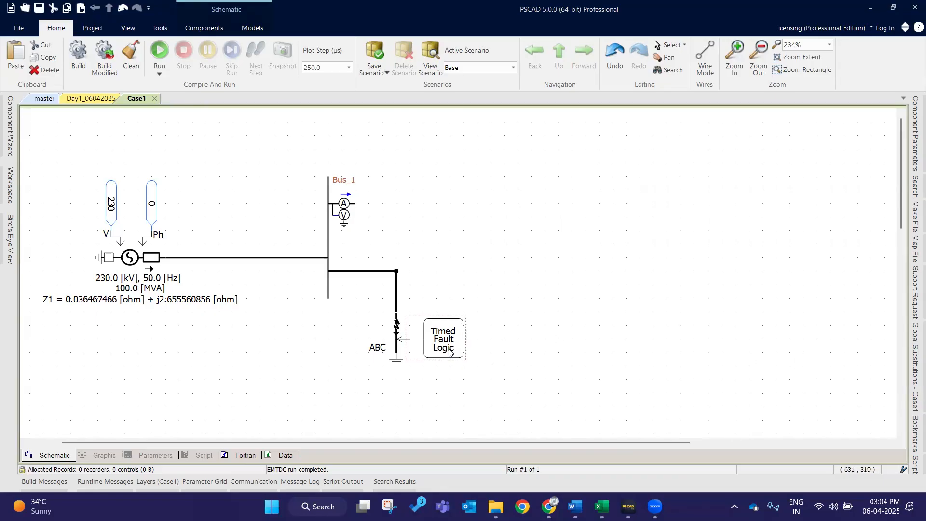
Step: Examine the fault and breaker components with their timed logic blocks in the master library, and return to Case1
{"action": "left_click", "coordinate": [36, 99]}
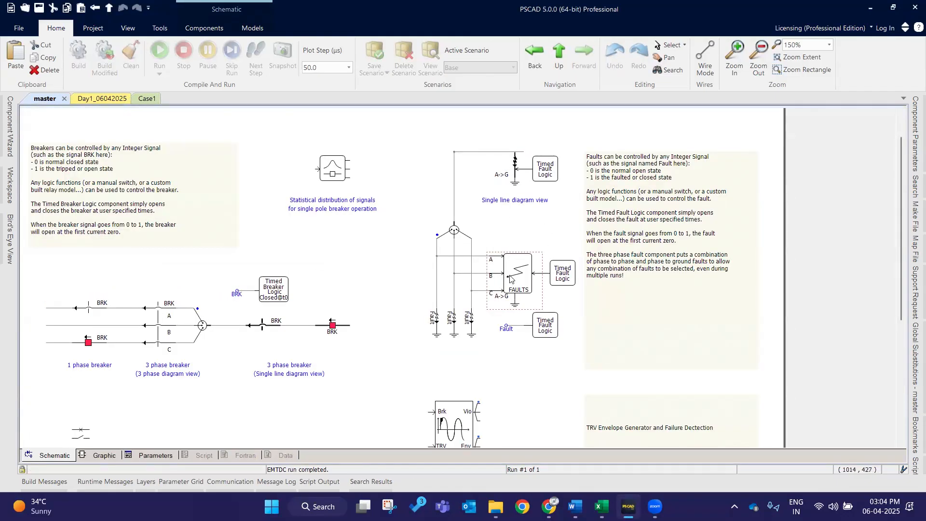
{"action": "left_click_drag", "start_coordinate": [481, 139], "coordinate": [571, 192]}
{"action": "left_click", "coordinate": [543, 275]}
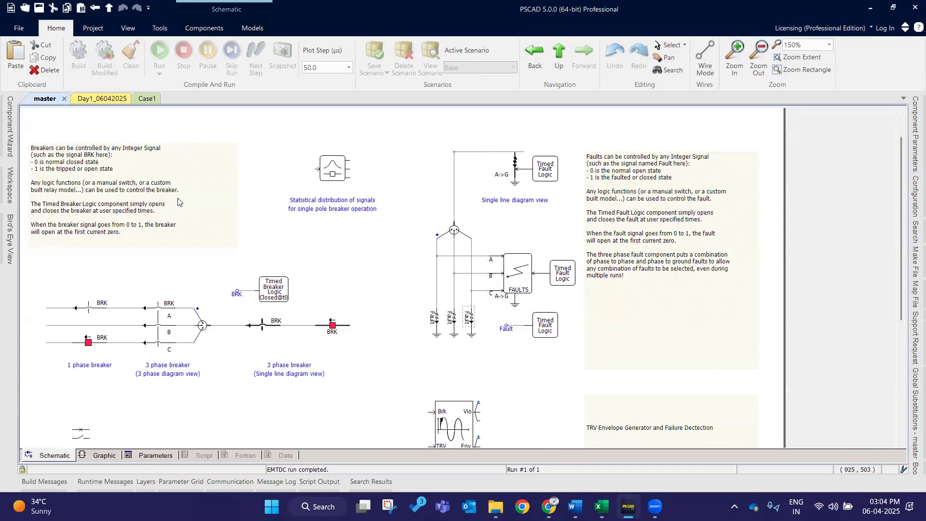
{"action": "scroll", "coordinate": [189, 259], "scroll_direction": "down", "scroll_amount": 1}
{"action": "left_click_drag", "start_coordinate": [174, 369], "coordinate": [223, 370]}
{"action": "left_click", "coordinate": [303, 369]}
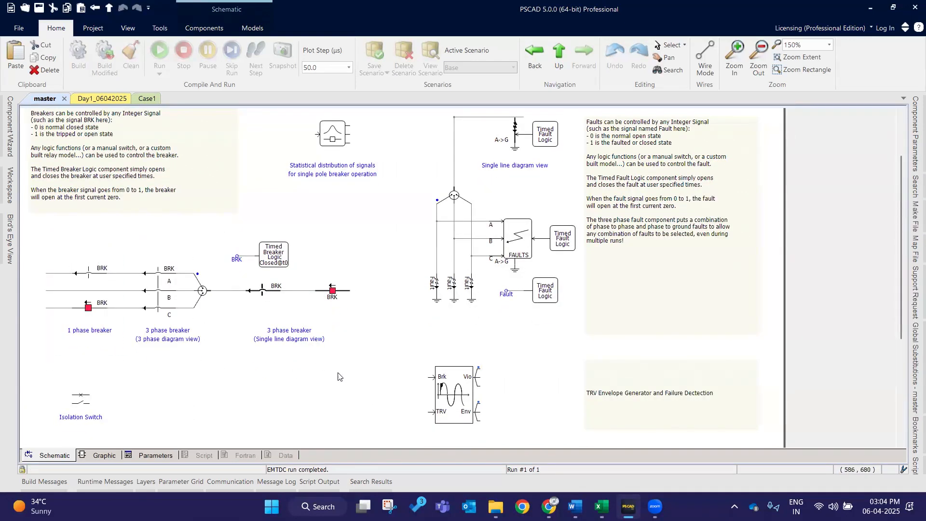
{"action": "left_click_drag", "start_coordinate": [367, 363], "coordinate": [21, 244]}
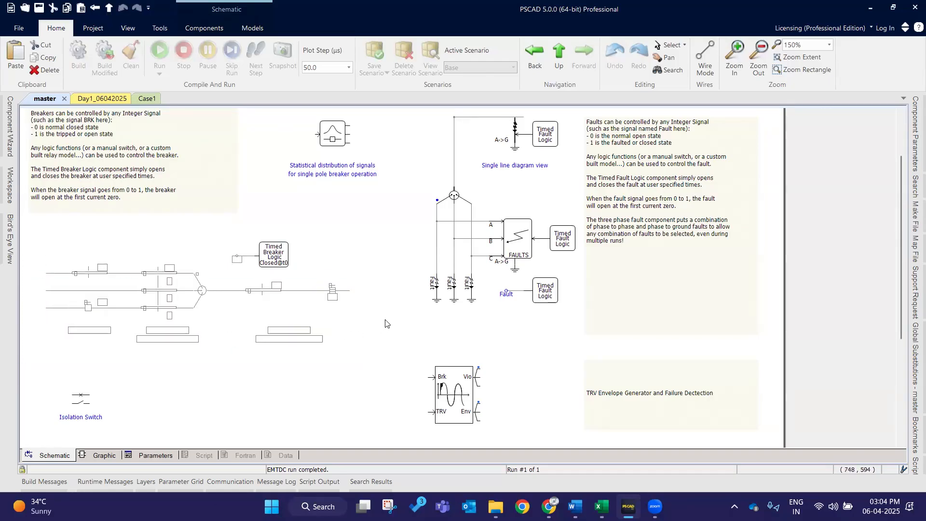
{"action": "scroll", "coordinate": [554, 323], "scroll_direction": "up", "scroll_amount": 2}
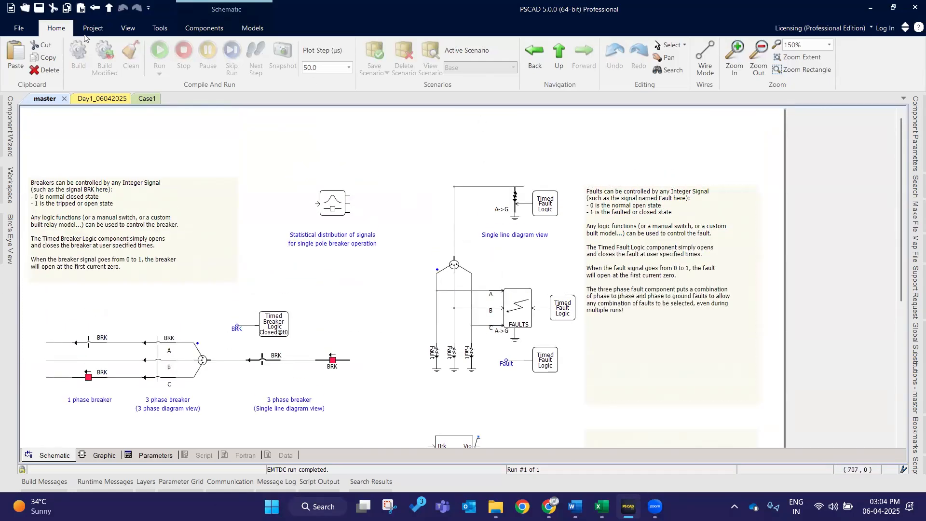
{"action": "left_click", "coordinate": [148, 100]}
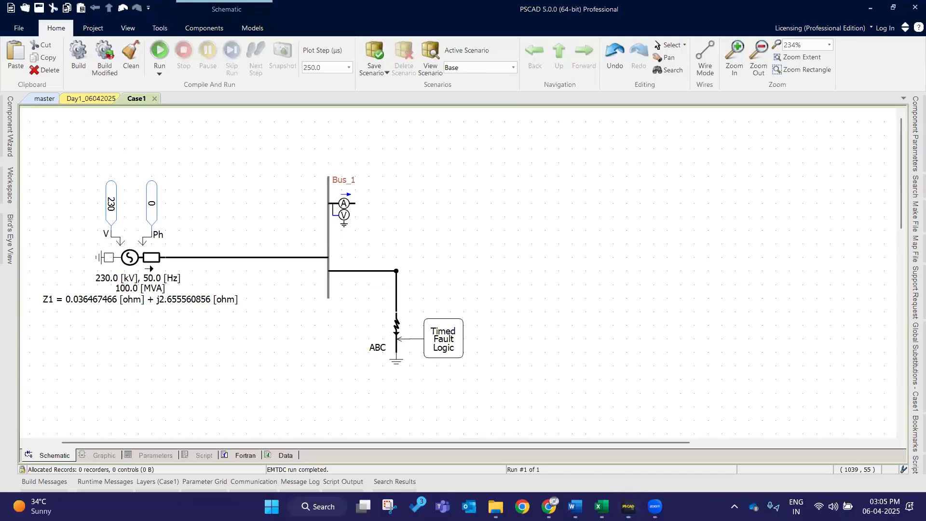
Step: Configure the multimeter at Bus_1 to measure instantaneous voltage and set RMS Current to Yes, Digital
{"action": "left_click", "coordinate": [556, 220]}
{"action": "double_click", "coordinate": [352, 210]}
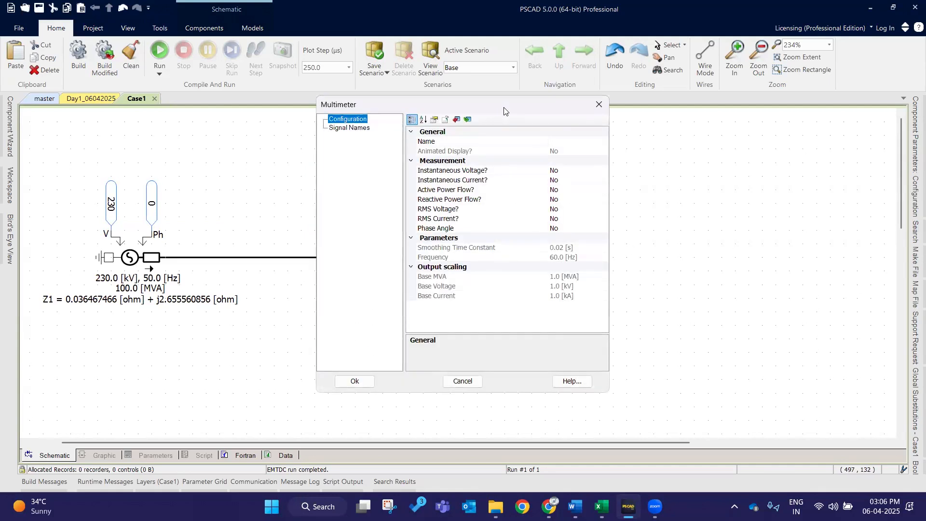
{"action": "left_click_drag", "start_coordinate": [504, 110], "coordinate": [617, 133]}
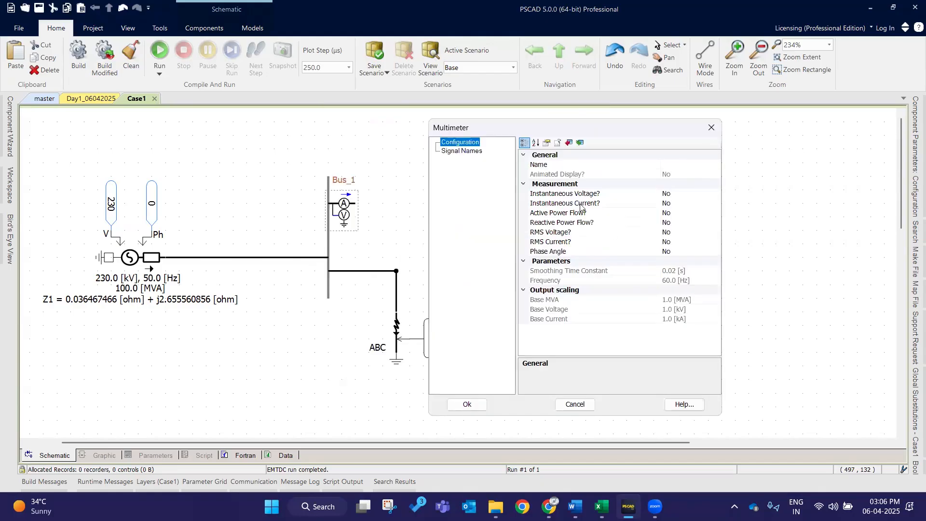
{"action": "double_click", "coordinate": [685, 195]}
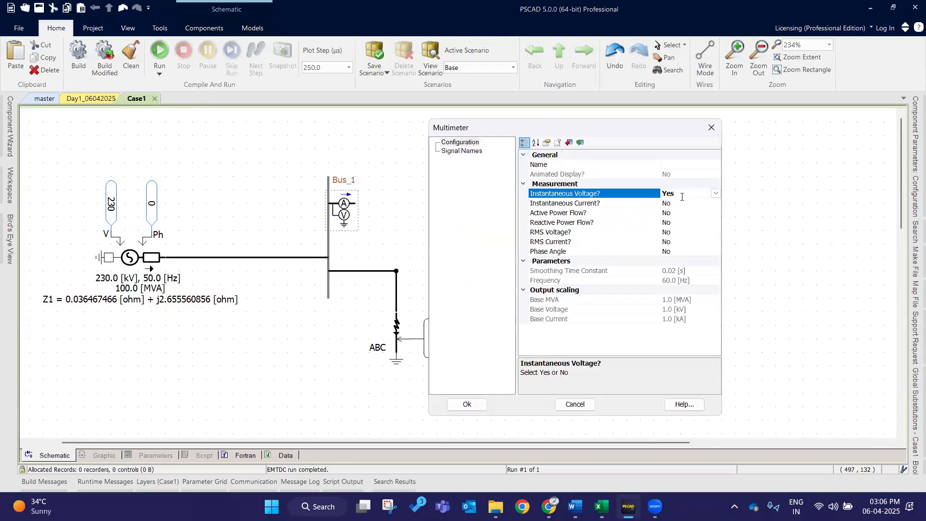
{"action": "double_click", "coordinate": [681, 243]}
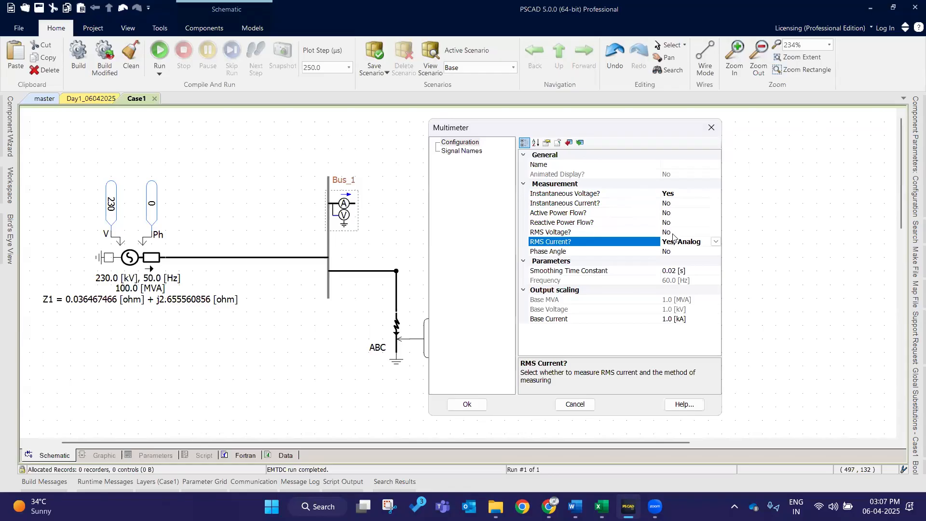
{"action": "left_click", "coordinate": [717, 241]}
{"action": "left_click", "coordinate": [698, 271]}
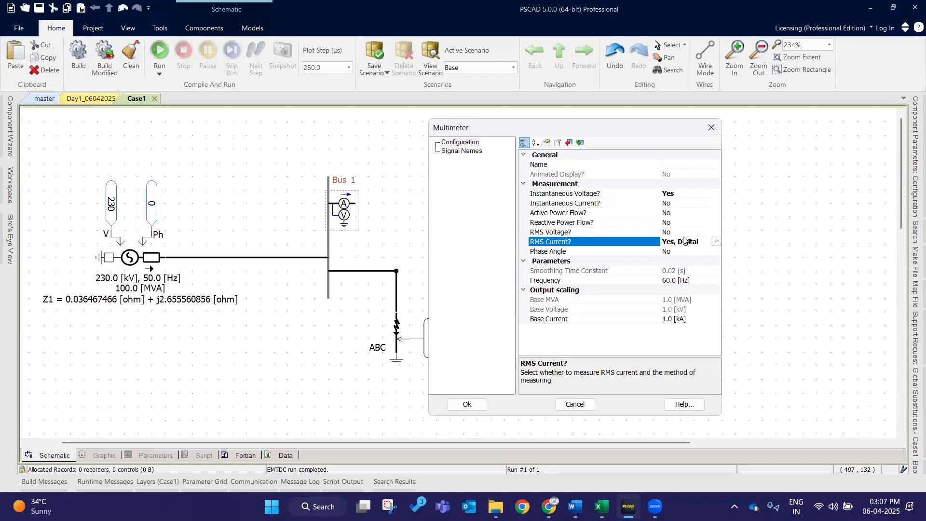
{"action": "left_click", "coordinate": [717, 243]}
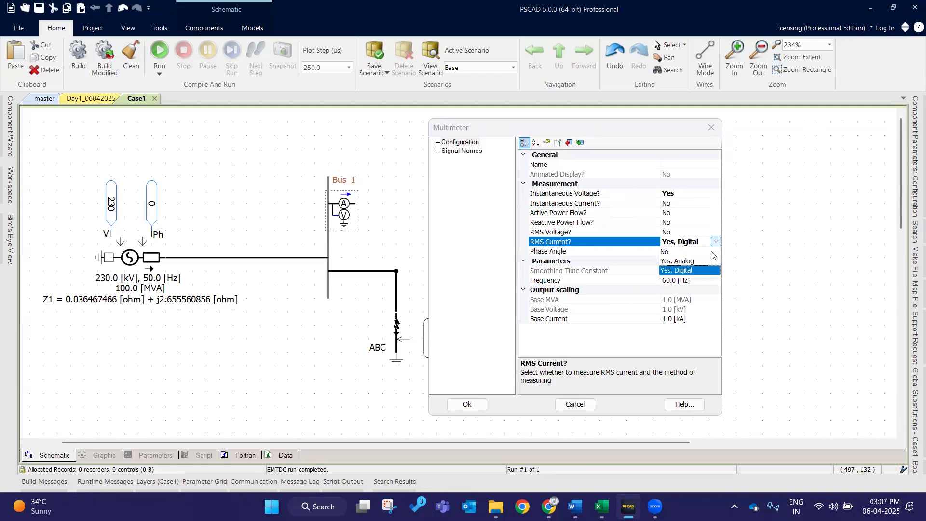
{"action": "left_click", "coordinate": [716, 241]}
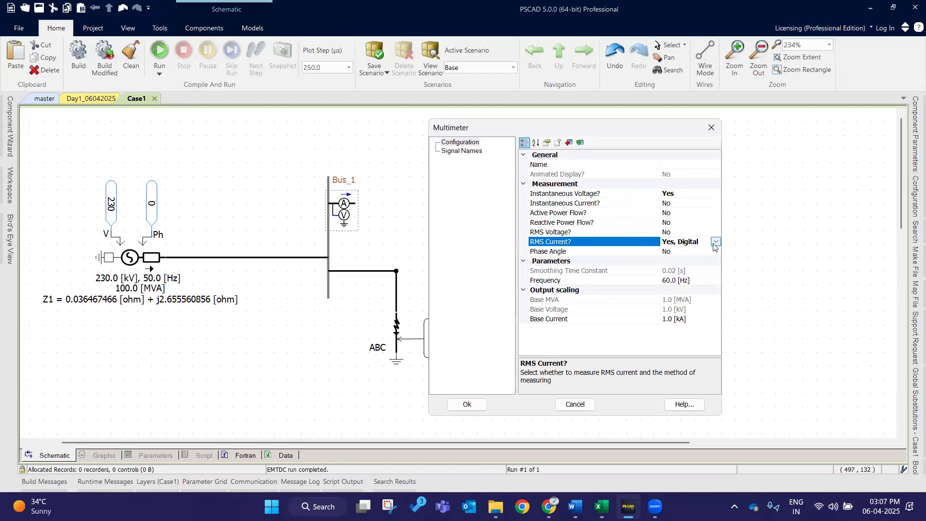
{"action": "left_click", "coordinate": [716, 242]}
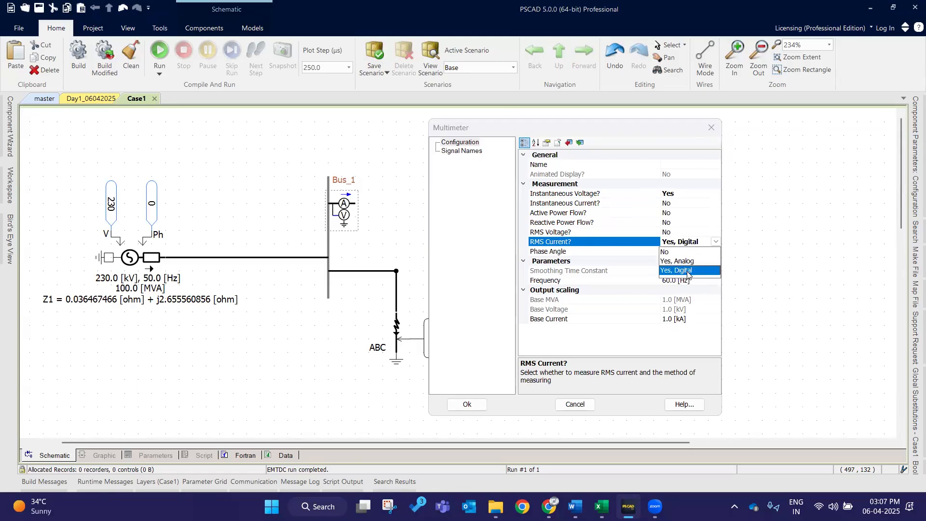
{"action": "left_click", "coordinate": [689, 272]}
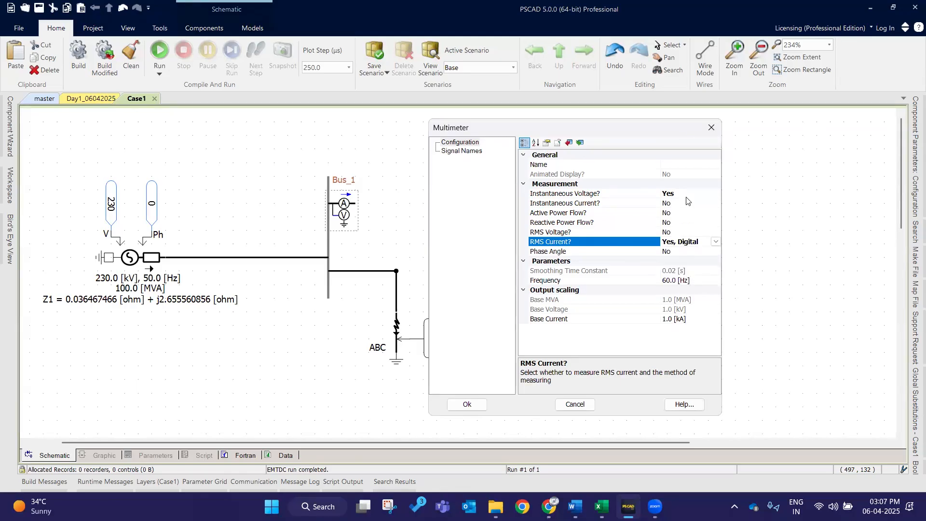
Step: Name the multimeter's phase voltage signal Vph, line-line voltage signal Vl and RMS current signal Irms, and apply the parameters
{"action": "left_click", "coordinate": [456, 151]}
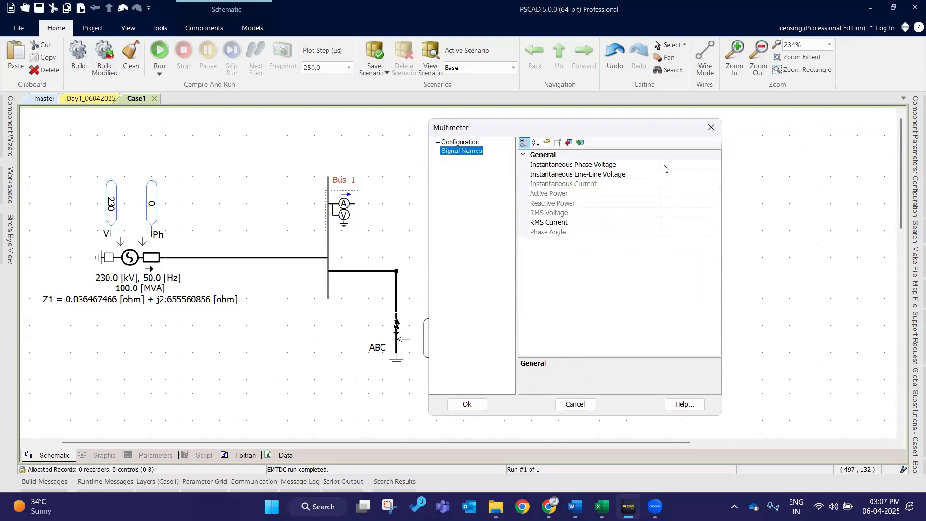
{"action": "left_click", "coordinate": [668, 163]}
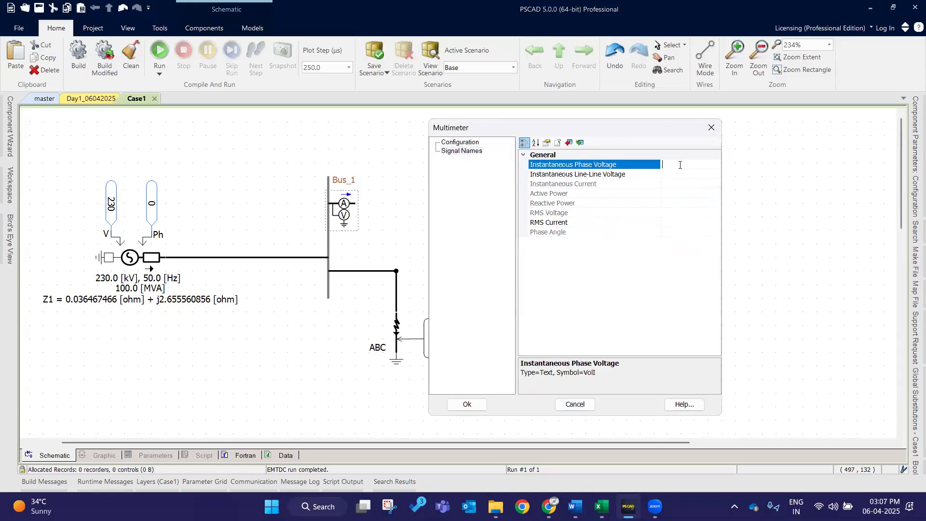
{"action": "left_click", "coordinate": [679, 174]}
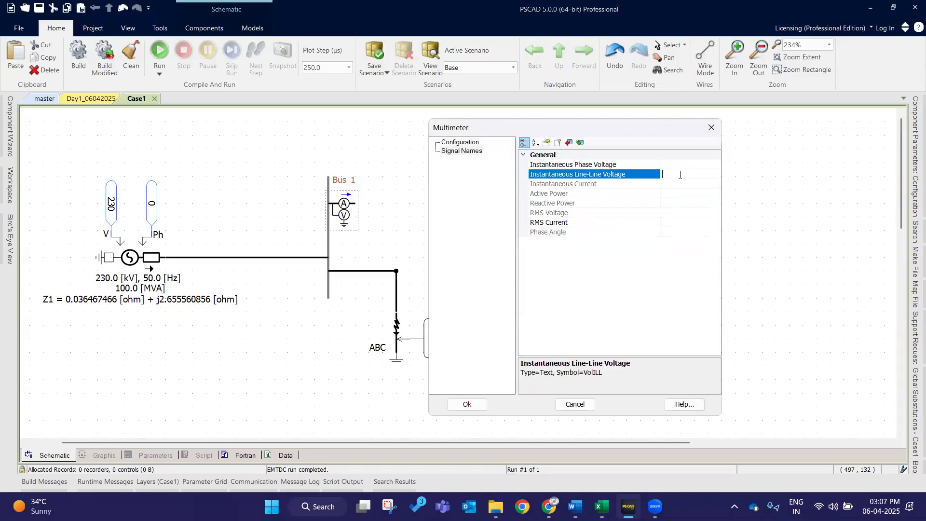
{"action": "left_click", "coordinate": [682, 167]}
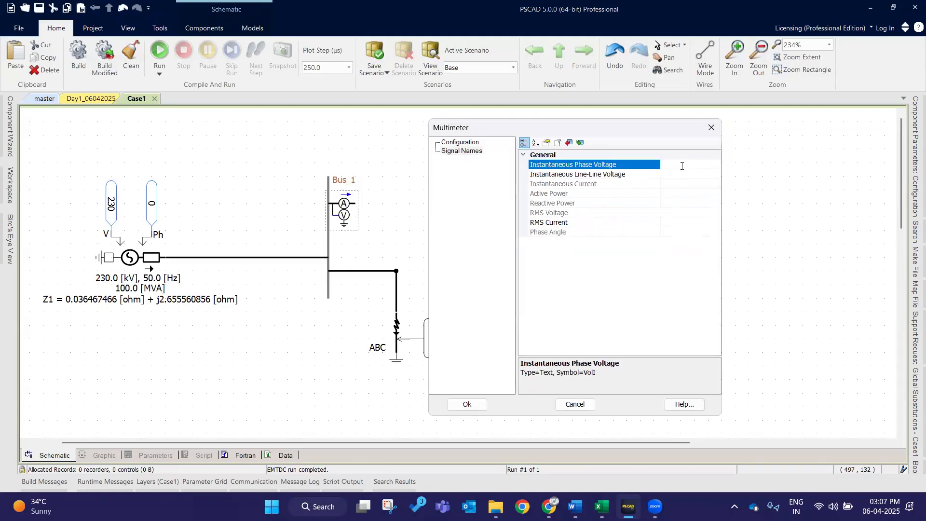
{"action": "type", "text": "Vph"}
{"action": "left_click", "coordinate": [686, 174]}
{"action": "type", "text": "Vl"}
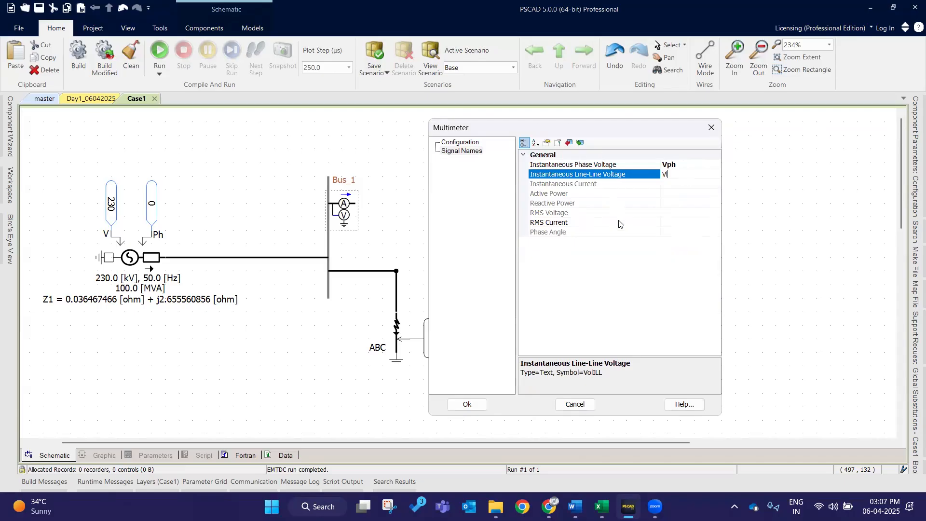
{"action": "left_click", "coordinate": [670, 223]}
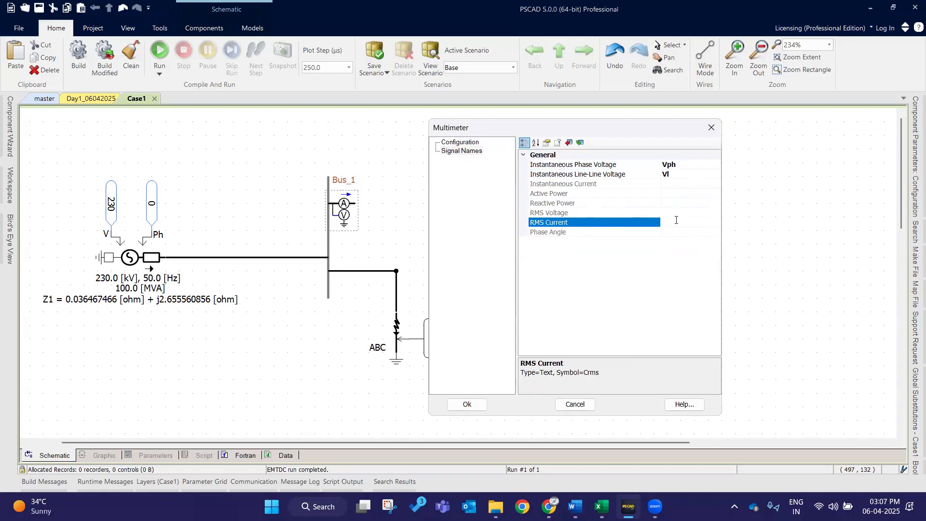
{"action": "type", "text": "Irms"}
{"action": "left_click", "coordinate": [661, 271]}
{"action": "left_click", "coordinate": [468, 405]}
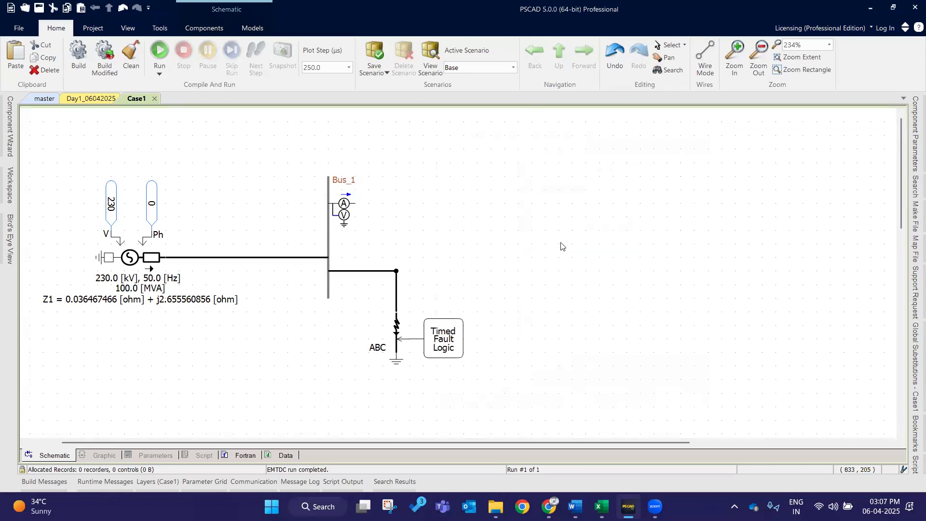
Step: Place three data signal labels in a vertical column in the empty area to the right of the circuit
{"action": "left_click", "coordinate": [213, 30]}
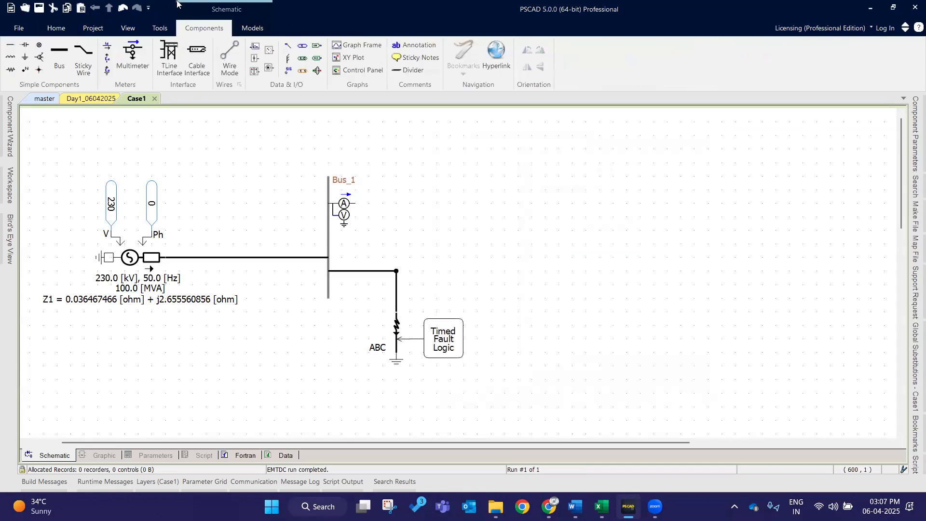
{"action": "left_click", "coordinate": [287, 71]}
{"action": "left_click", "coordinate": [553, 172]}
{"action": "left_click", "coordinate": [290, 74]}
{"action": "left_click", "coordinate": [562, 213]}
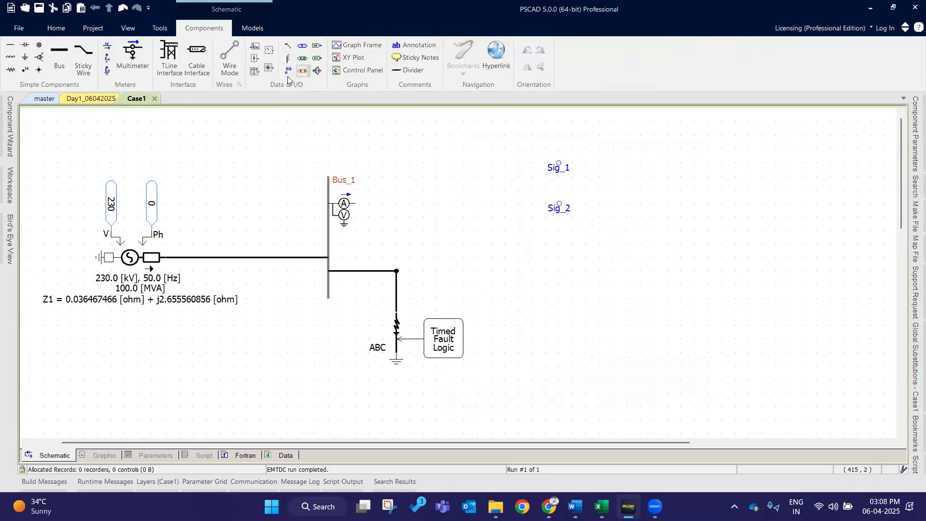
{"action": "left_click", "coordinate": [288, 76]}
{"action": "left_click", "coordinate": [561, 252]}
Step: Rename the three data signal labels, from top to bottom, as Vph, Vl and Irms
{"action": "double_click", "coordinate": [564, 169]}
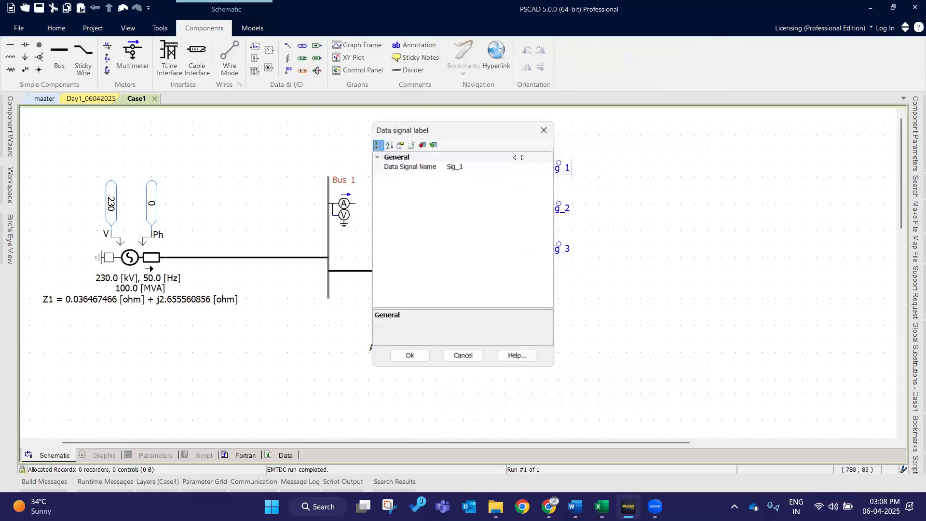
{"action": "left_click", "coordinate": [473, 169]}
{"action": "type", "text": "Vph"}
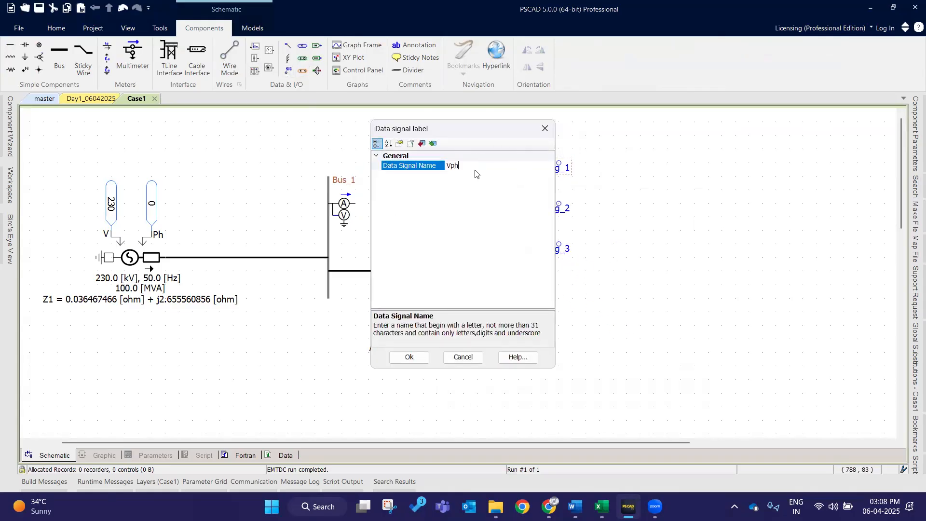
{"action": "key", "text": "Return"}
{"action": "double_click", "coordinate": [561, 209]}
{"action": "left_click", "coordinate": [482, 164]}
{"action": "type", "text": "Vl"}
{"action": "key", "text": "Return"}
{"action": "double_click", "coordinate": [561, 249]}
{"action": "left_click", "coordinate": [478, 166]}
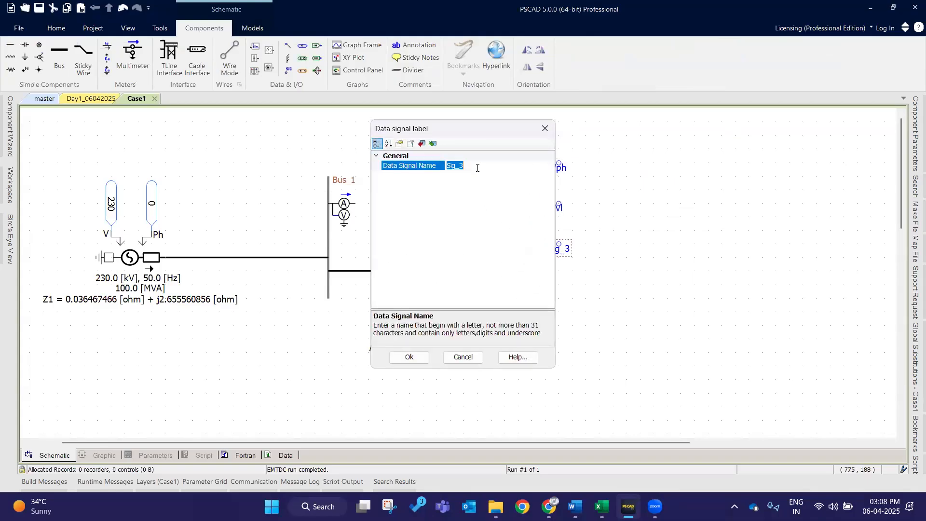
{"action": "key", "text": "BackSpace"}
{"action": "type", "text": "Irms"}
{"action": "key", "text": "Return"}
{"action": "left_click", "coordinate": [608, 265]}
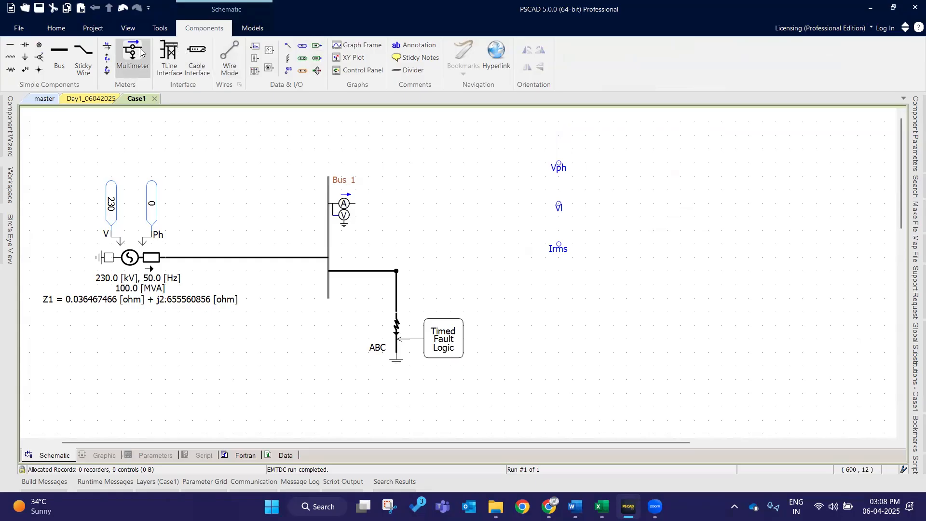
Step: Place three output channels in a vertical column to the right of the Vph, Vl and Irms data labels, one level with each
{"action": "left_click", "coordinate": [269, 49]}
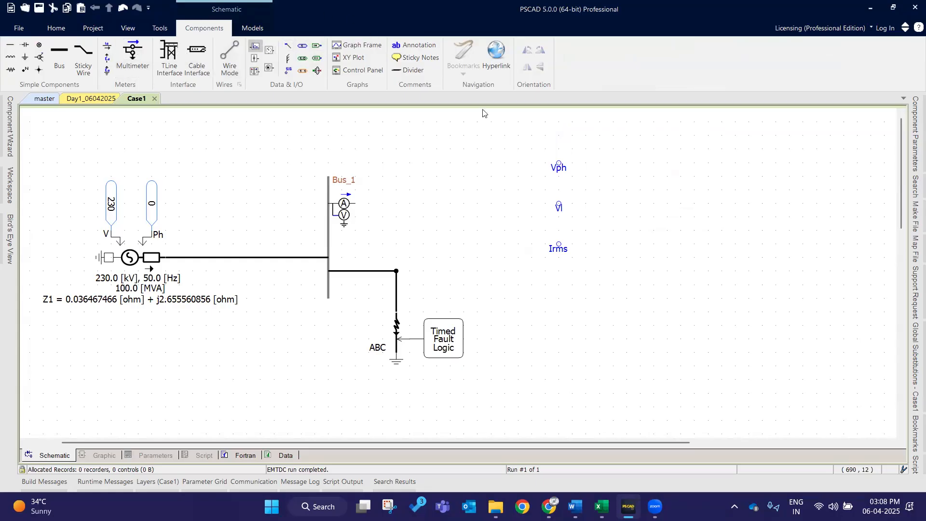
{"action": "left_click", "coordinate": [630, 164]}
{"action": "left_click", "coordinate": [269, 50]}
{"action": "left_click", "coordinate": [625, 202]}
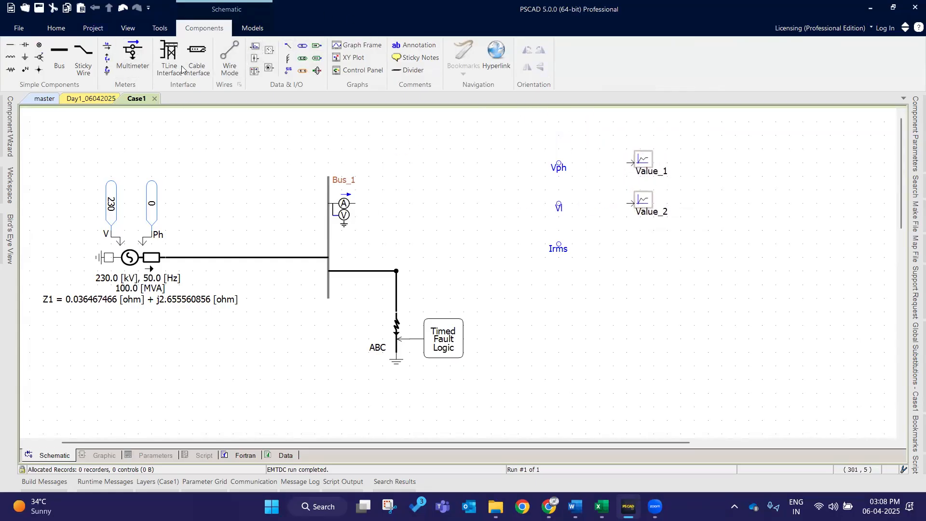
{"action": "left_click", "coordinate": [629, 243]}
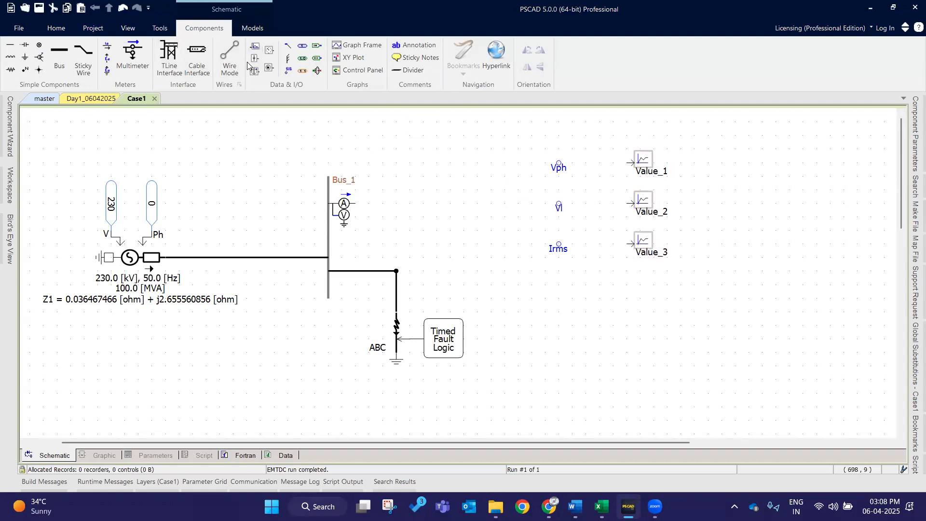
Step: Wire the Vph, Vl and Irms data labels to the first, second and third output channels respectively
{"action": "left_click", "coordinate": [232, 60]}
{"action": "left_click_drag", "start_coordinate": [559, 163], "coordinate": [634, 162]}
{"action": "left_click_drag", "start_coordinate": [558, 203], "coordinate": [629, 204]}
{"action": "left_click_drag", "start_coordinate": [559, 243], "coordinate": [630, 243]}
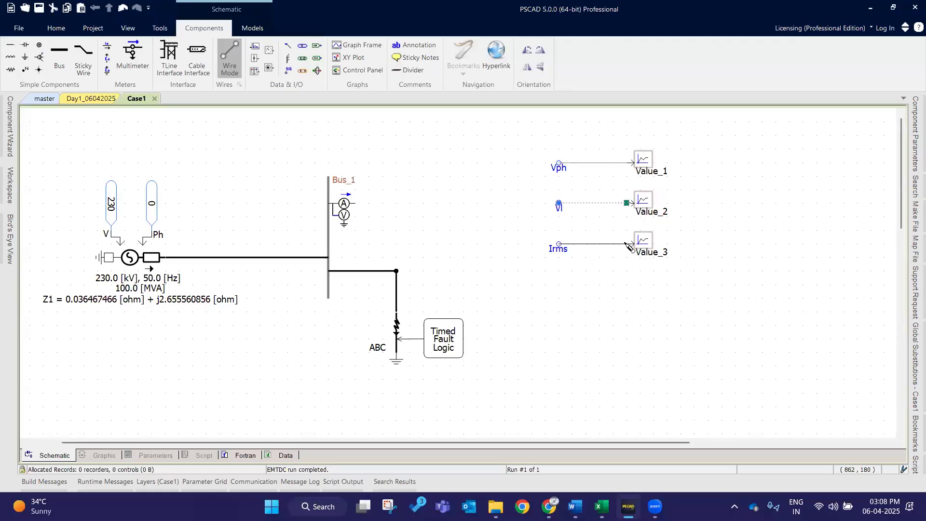
{"action": "key", "text": "Escape"}
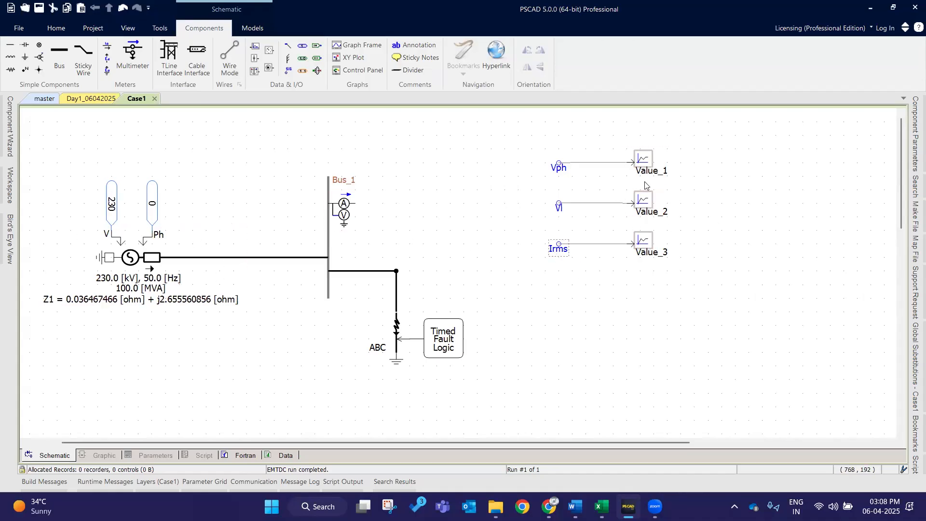
Step: Add overlay graphs for the output channels wired to Vph and Vl, placing them side by side below the circuit
{"action": "right_click", "coordinate": [645, 164]}
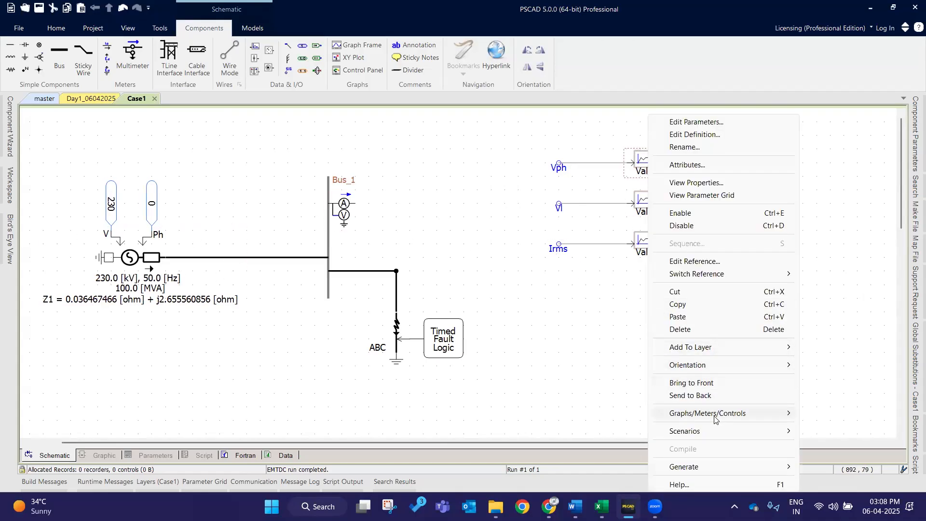
{"action": "mouse_move", "coordinate": [715, 417]}
{"action": "left_click", "coordinate": [45, 394]}
{"action": "right_click", "coordinate": [650, 211]}
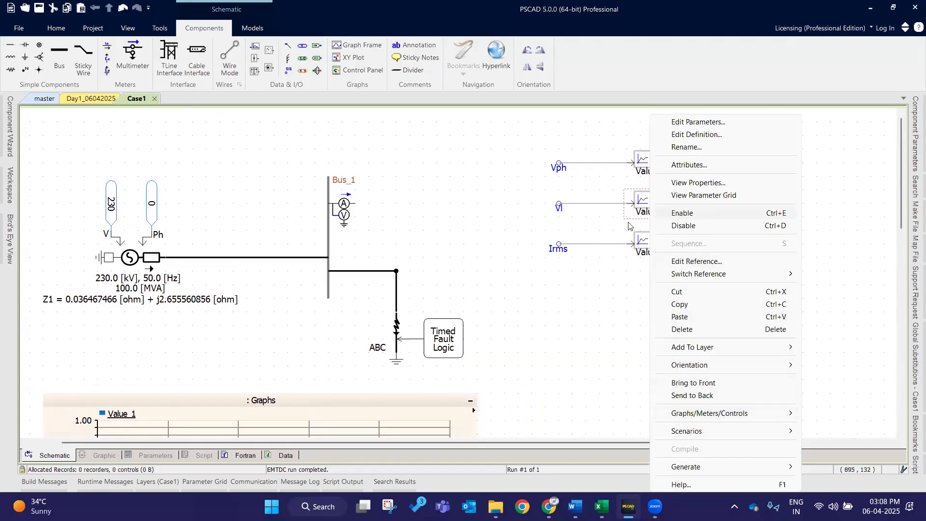
{"action": "right_click", "coordinate": [651, 193]}
{"action": "mouse_move", "coordinate": [714, 418]}
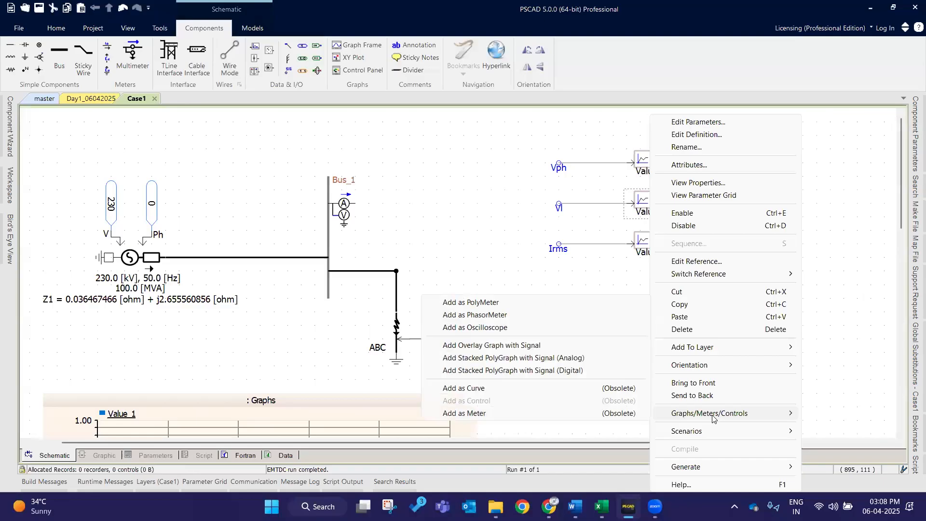
{"action": "left_click", "coordinate": [581, 346]}
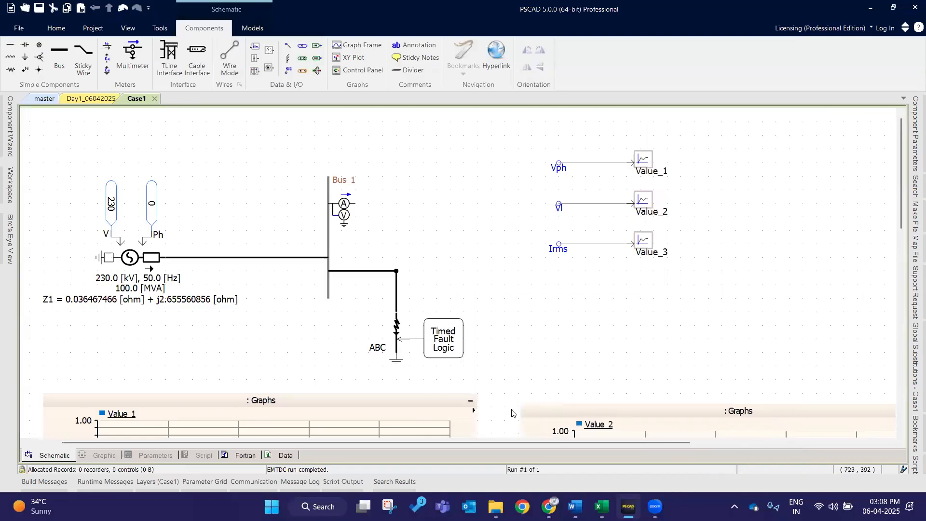
Step: Add an overlay graph for the output channel wired to Irms, placing it to the right of the output channels
{"action": "scroll", "coordinate": [599, 269], "scroll_direction": "down", "scroll_amount": 4}
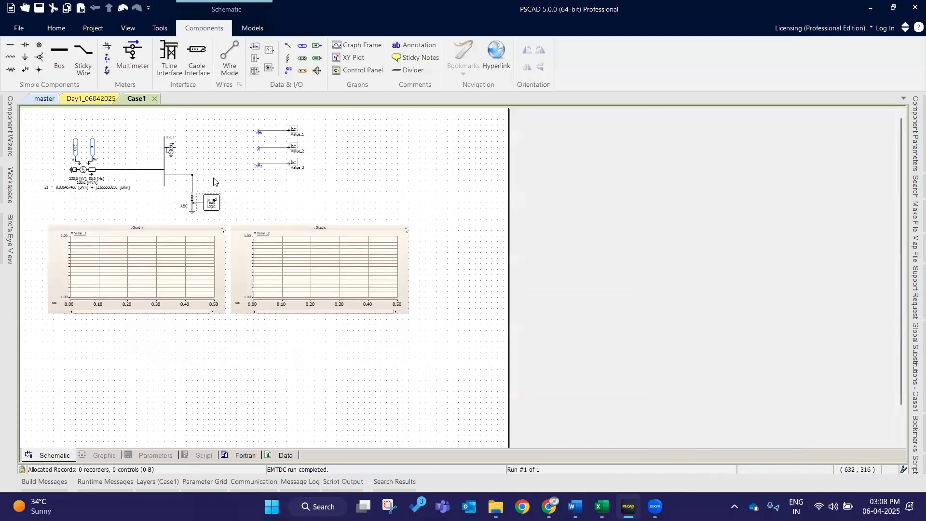
{"action": "scroll", "coordinate": [223, 202], "scroll_direction": "up", "scroll_amount": 2}
{"action": "right_click", "coordinate": [366, 195]}
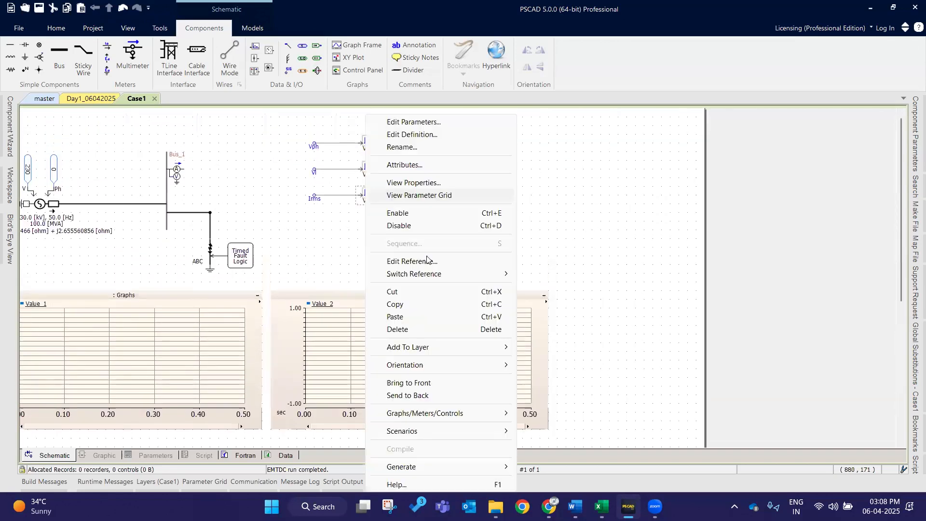
{"action": "mouse_move", "coordinate": [480, 416]}
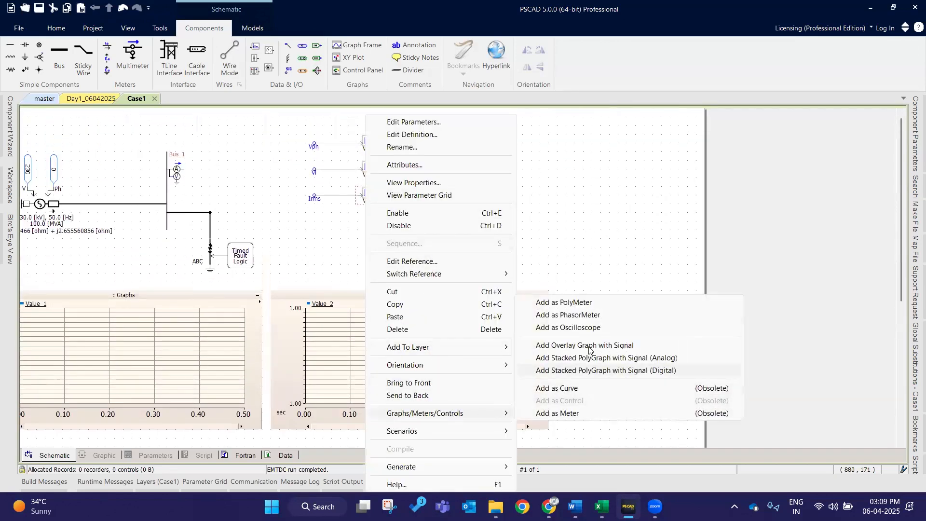
{"action": "left_click", "coordinate": [590, 347]}
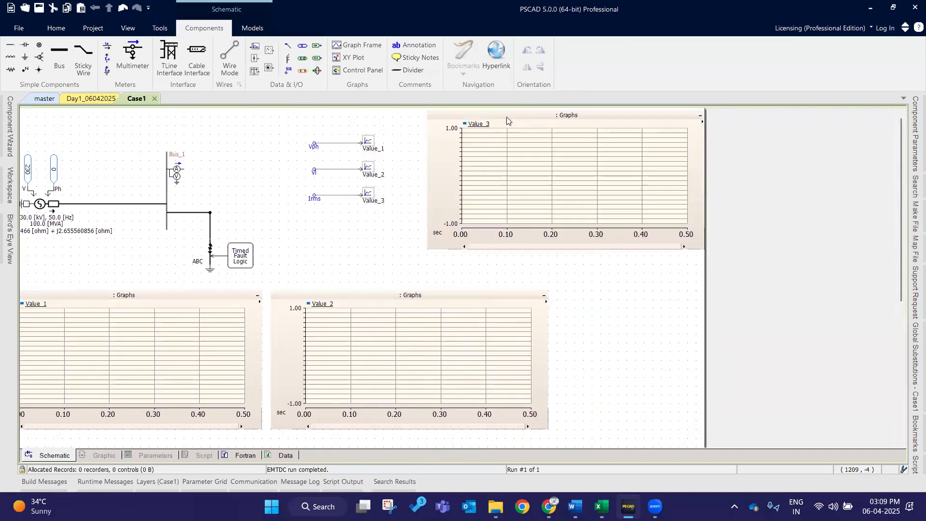
{"action": "left_click", "coordinate": [410, 127]}
{"action": "left_click", "coordinate": [415, 364]}
Step: Set the schematic's paper size to B/A3 (11x17)
{"action": "scroll", "coordinate": [397, 409], "scroll_direction": "down", "scroll_amount": 1}
{"action": "scroll", "coordinate": [398, 409], "scroll_direction": "down", "scroll_amount": 2}
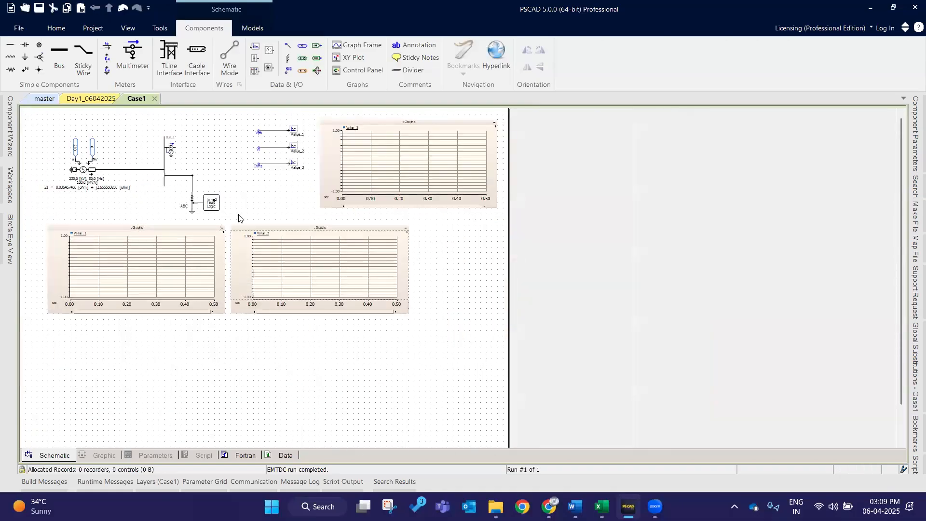
{"action": "left_click", "coordinate": [128, 28]}
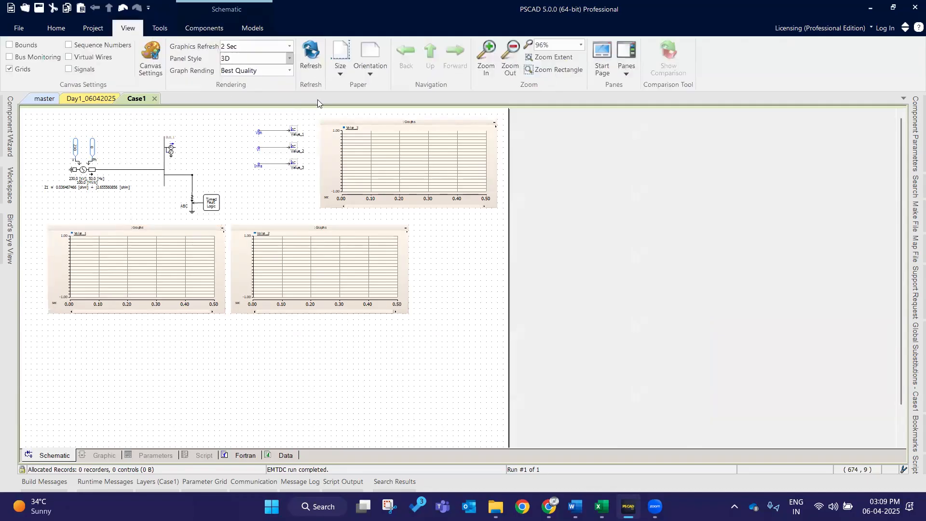
{"action": "left_click", "coordinate": [341, 73]}
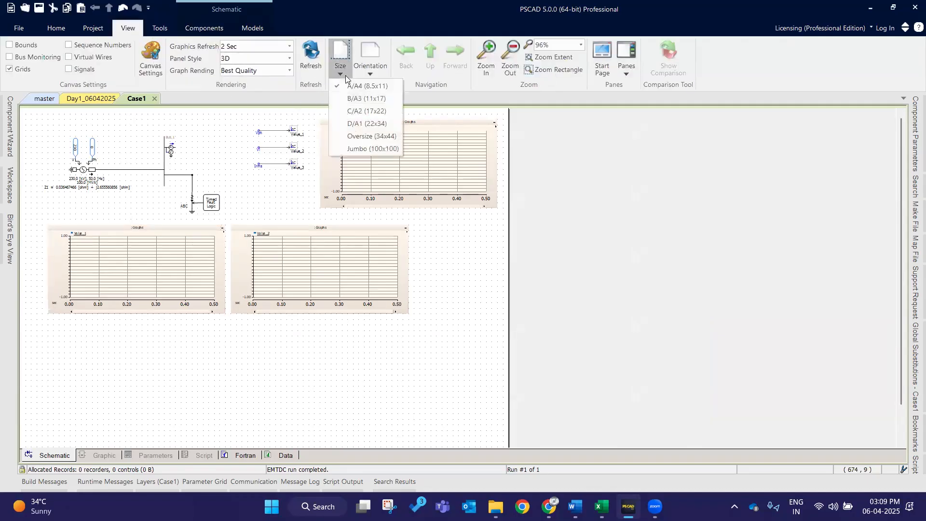
{"action": "left_click", "coordinate": [349, 99]}
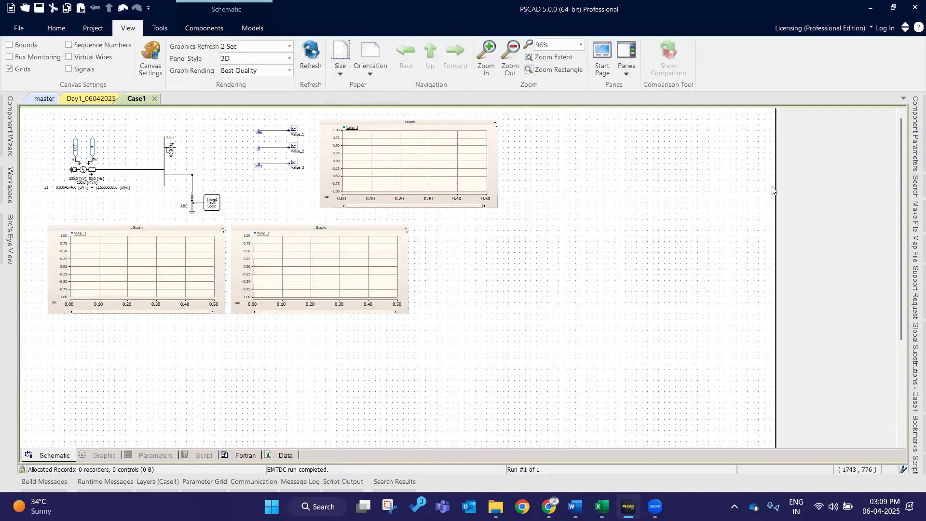
Step: Move the third graph into line beside the other two, and shift the wired data labels and output channels down and right
{"action": "left_click_drag", "start_coordinate": [444, 121], "coordinate": [549, 229]}
{"action": "left_click_drag", "start_coordinate": [237, 113], "coordinate": [351, 194]}
{"action": "left_click_drag", "start_coordinate": [296, 164], "coordinate": [335, 203]}
{"action": "left_click", "coordinate": [482, 179]}
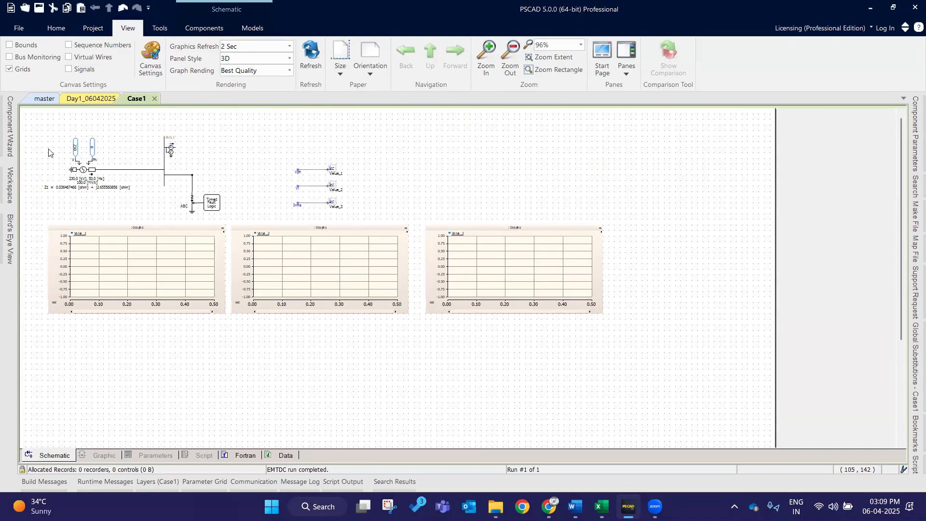
Step: Run the Case1 simulation to plot the three output signals in their graphs
{"action": "scroll", "coordinate": [48, 152], "scroll_direction": "up", "scroll_amount": 1}
{"action": "scroll", "coordinate": [48, 153], "scroll_direction": "up", "scroll_amount": 1}
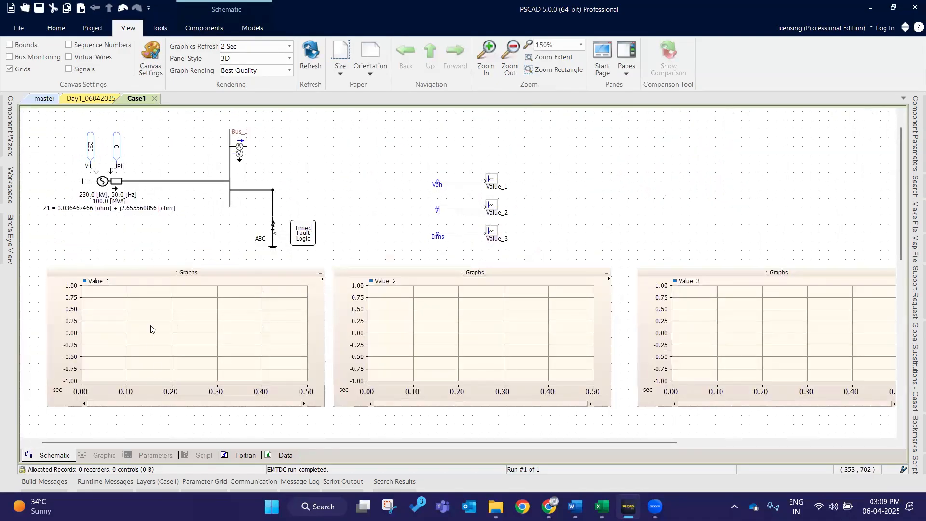
{"action": "scroll", "coordinate": [151, 329], "scroll_direction": "up", "scroll_amount": 1}
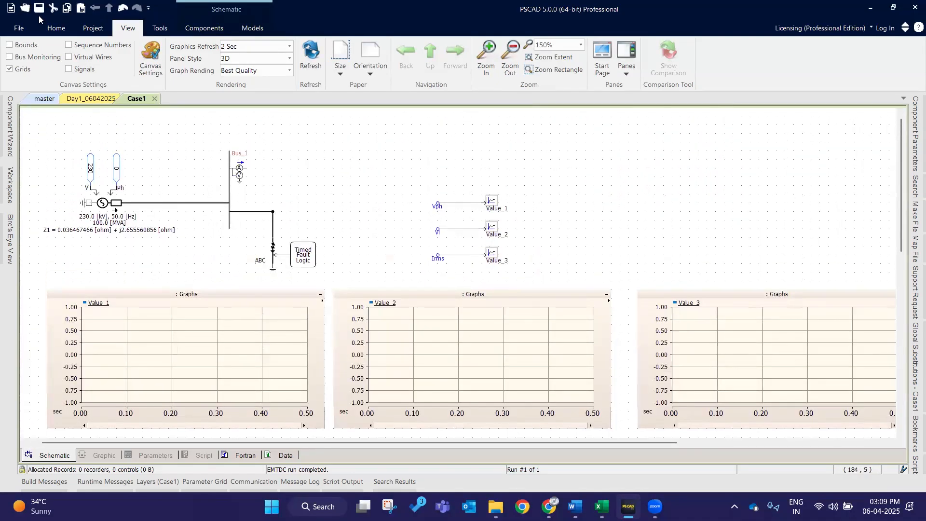
{"action": "left_click", "coordinate": [58, 28]}
{"action": "left_click", "coordinate": [160, 53]}
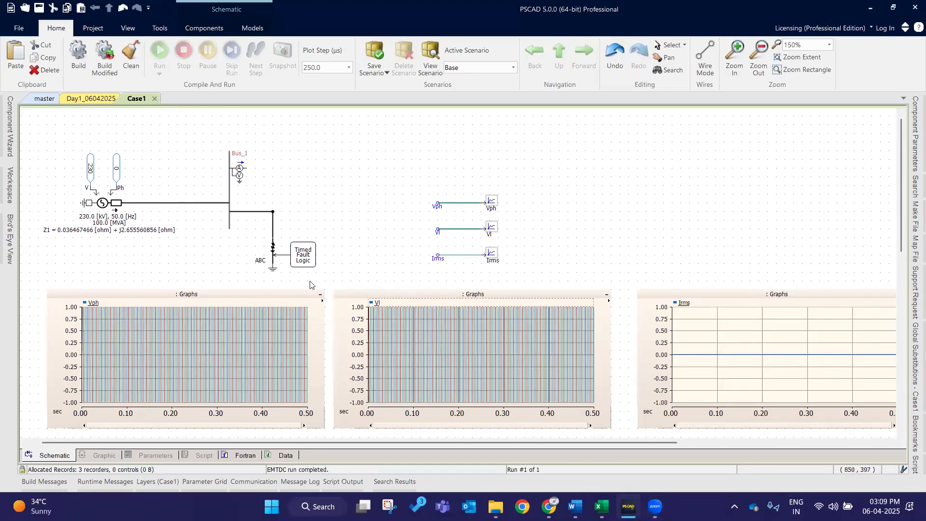
{"action": "left_click", "coordinate": [89, 26]}
{"action": "left_click", "coordinate": [66, 26]}
Step: Fit the Vph, Vl and Irms graph axes to their curves, and shift the Irms graph slightly left
{"action": "left_click", "coordinate": [252, 291]}
{"action": "left_click", "coordinate": [392, 297]}
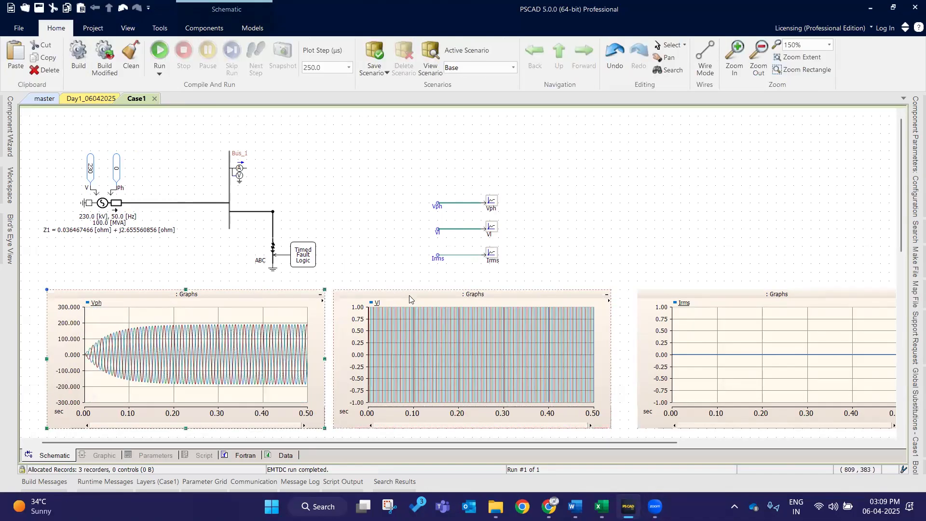
{"action": "left_click", "coordinate": [749, 299]}
{"action": "left_click_drag", "start_coordinate": [706, 291], "coordinate": [696, 291]}
{"action": "left_click", "coordinate": [639, 157]}
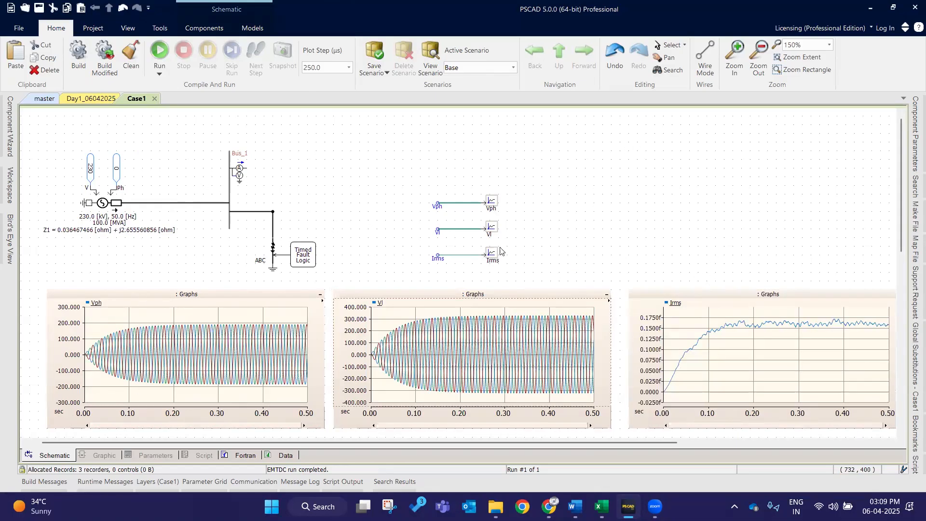
Step: Review the build messages and the runtime messages of the completed Case1 simulation run
{"action": "left_click", "coordinate": [35, 482]}
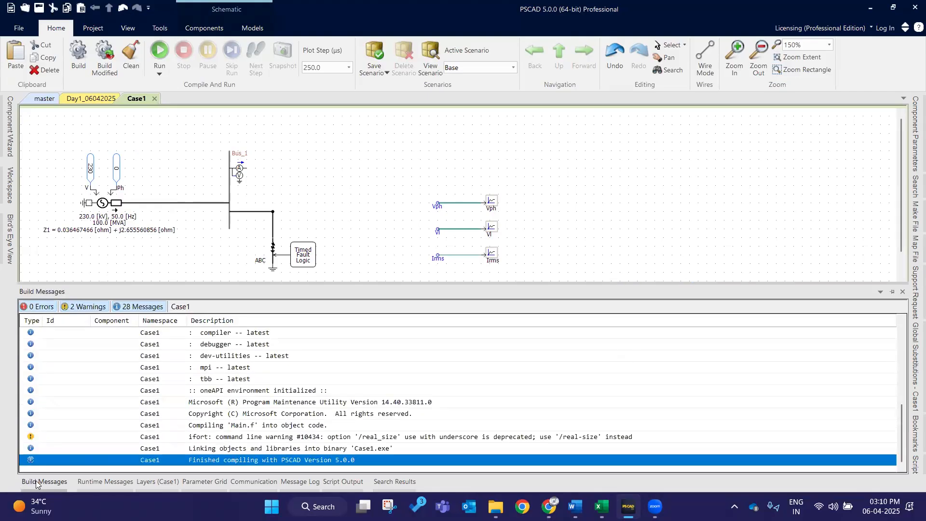
{"action": "scroll", "coordinate": [130, 382], "scroll_direction": "up", "scroll_amount": 6}
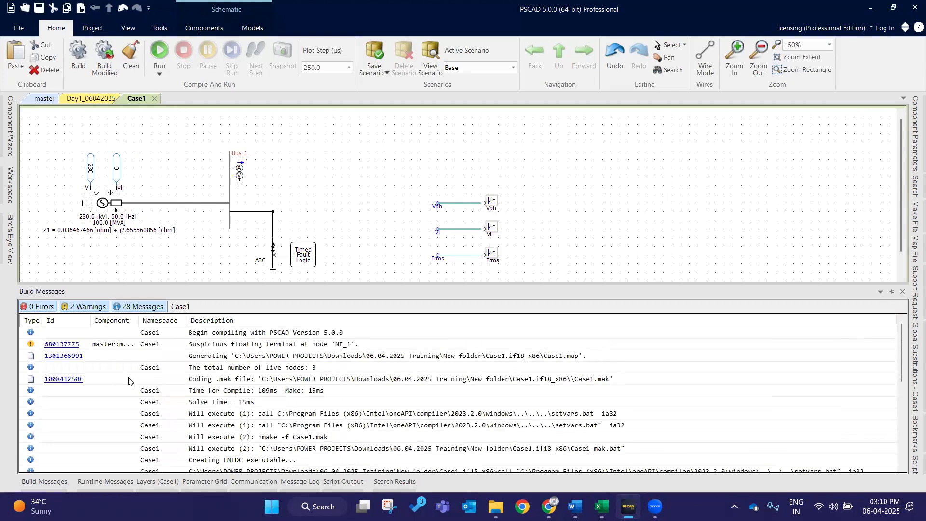
{"action": "scroll", "coordinate": [131, 382], "scroll_direction": "down", "scroll_amount": 6}
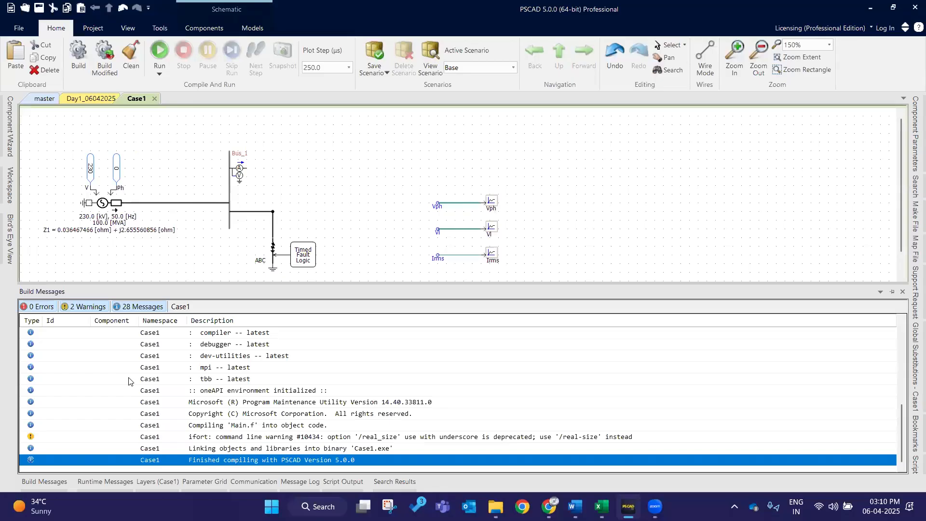
{"action": "left_click", "coordinate": [98, 482]}
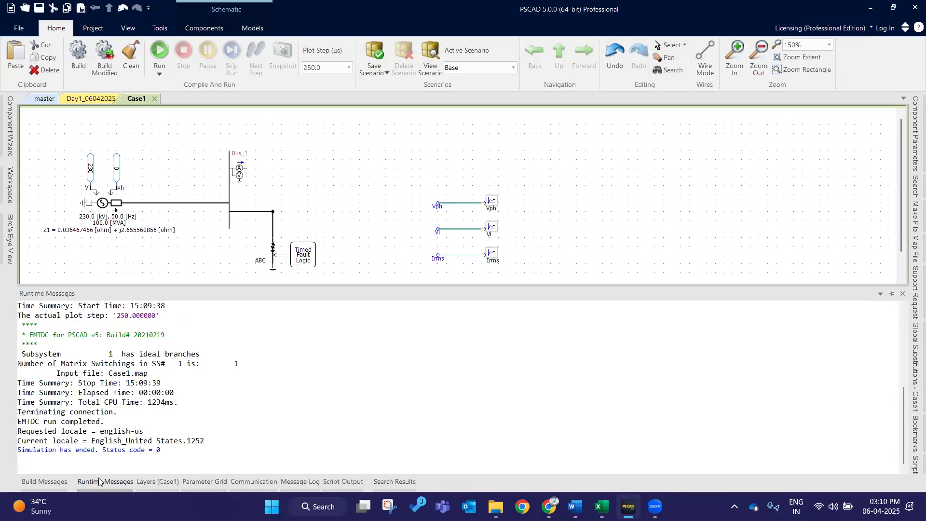
{"action": "left_click", "coordinate": [44, 482]}
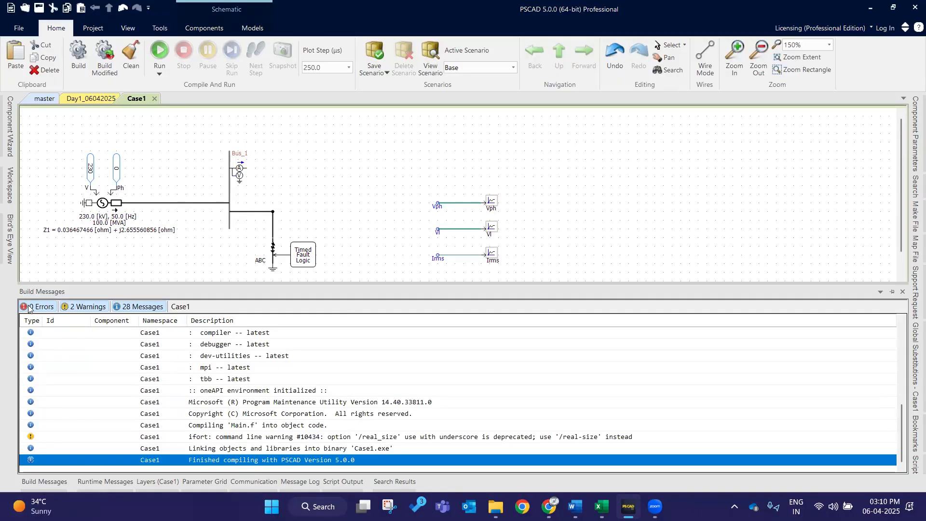
Step: Filter the Case1 build messages to examine the errors and warnings separately, then show all message types again
{"action": "mouse_move", "coordinate": [58, 483]}
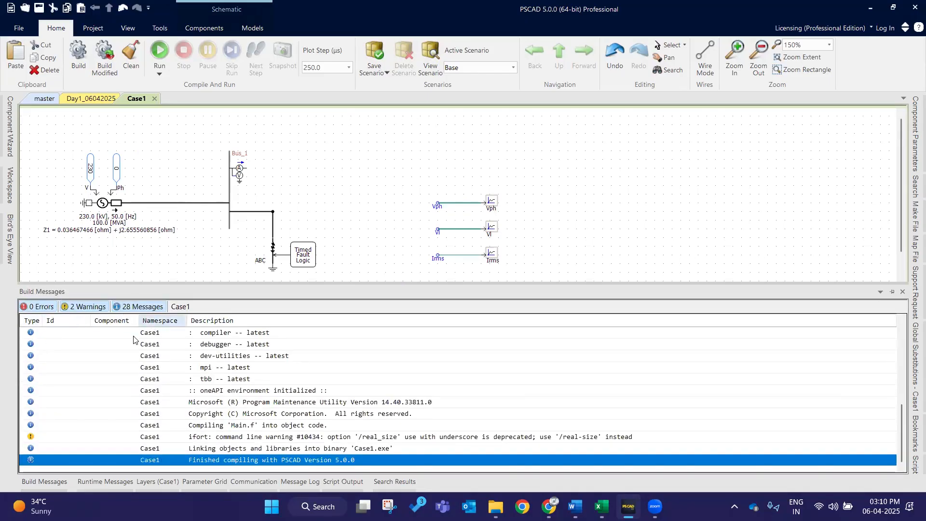
{"action": "left_click", "coordinate": [87, 309]}
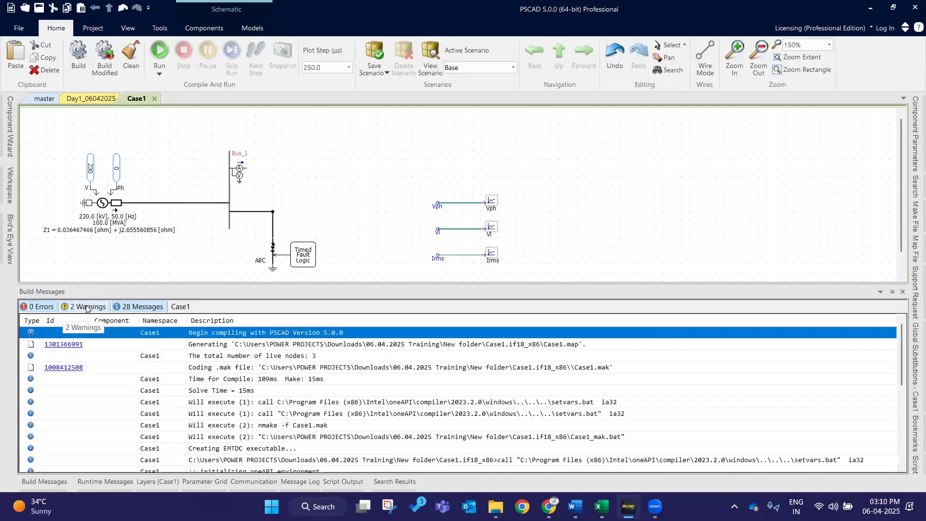
{"action": "left_click", "coordinate": [129, 306]}
{"action": "left_click", "coordinate": [125, 309]}
{"action": "left_click", "coordinate": [86, 309]}
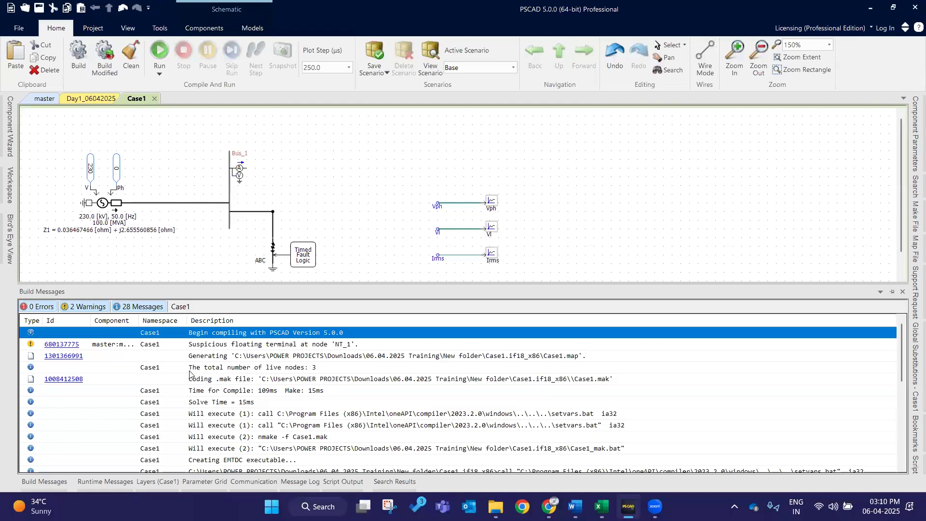
{"action": "scroll", "coordinate": [397, 423], "scroll_direction": "down", "scroll_amount": 6}
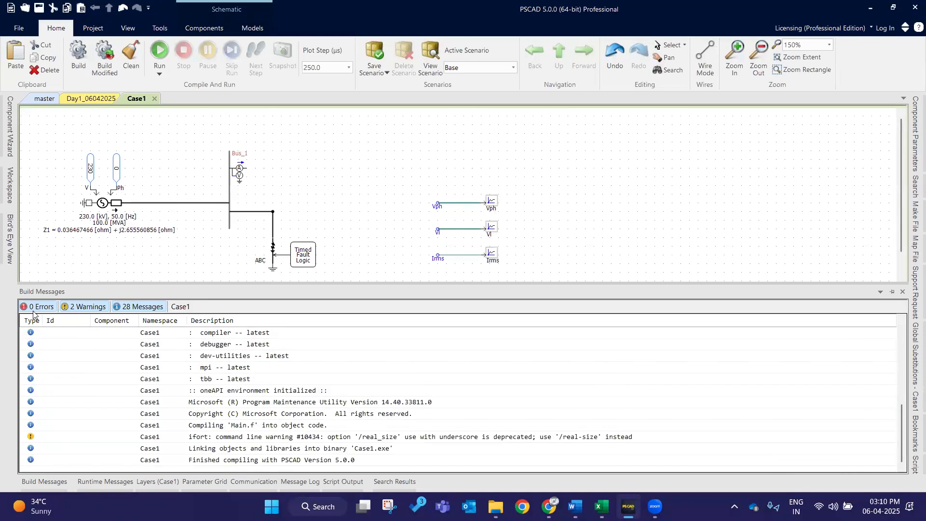
{"action": "left_click", "coordinate": [88, 308]}
{"action": "left_click", "coordinate": [140, 308]}
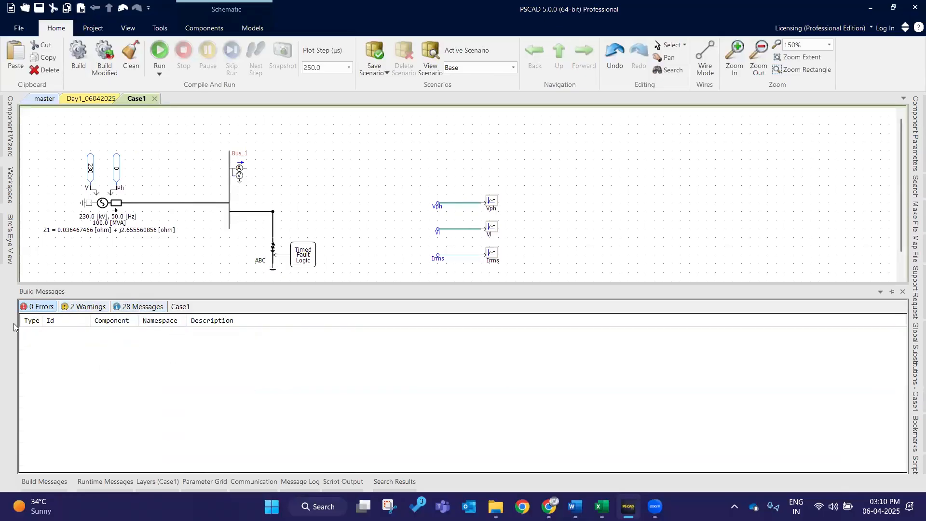
{"action": "left_click", "coordinate": [87, 307]}
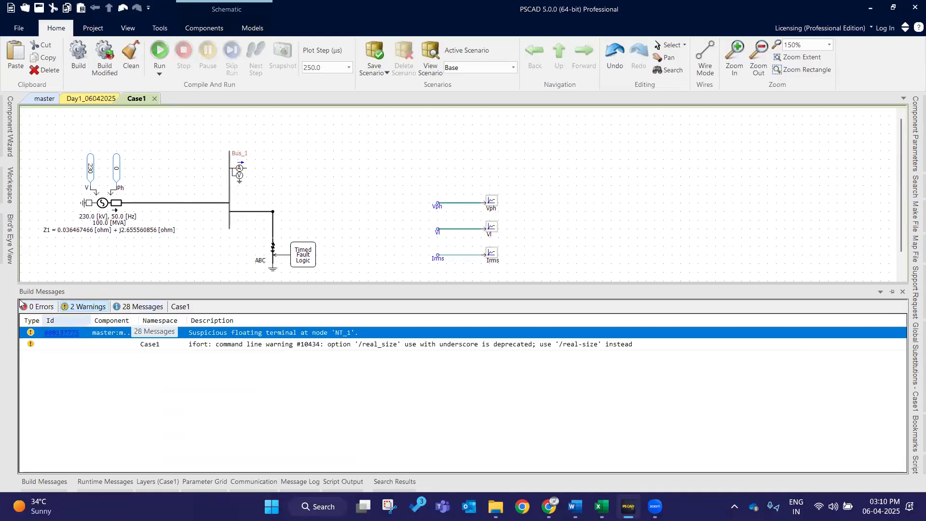
{"action": "left_click", "coordinate": [128, 308]}
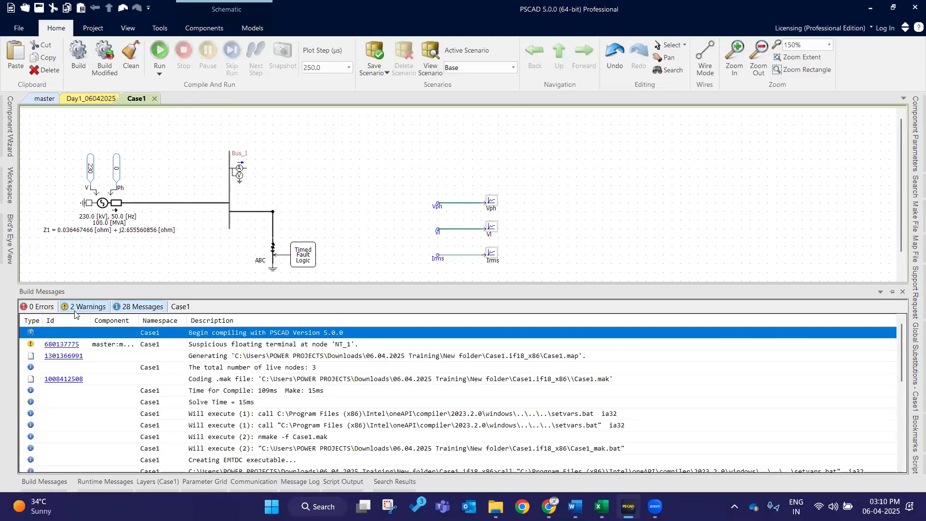
Step: Read through the Case1 build messages and filter them by warnings, messages and errors to examine each type
{"action": "scroll", "coordinate": [409, 398], "scroll_direction": "down", "scroll_amount": 5}
{"action": "scroll", "coordinate": [401, 397], "scroll_direction": "up", "scroll_amount": 6}
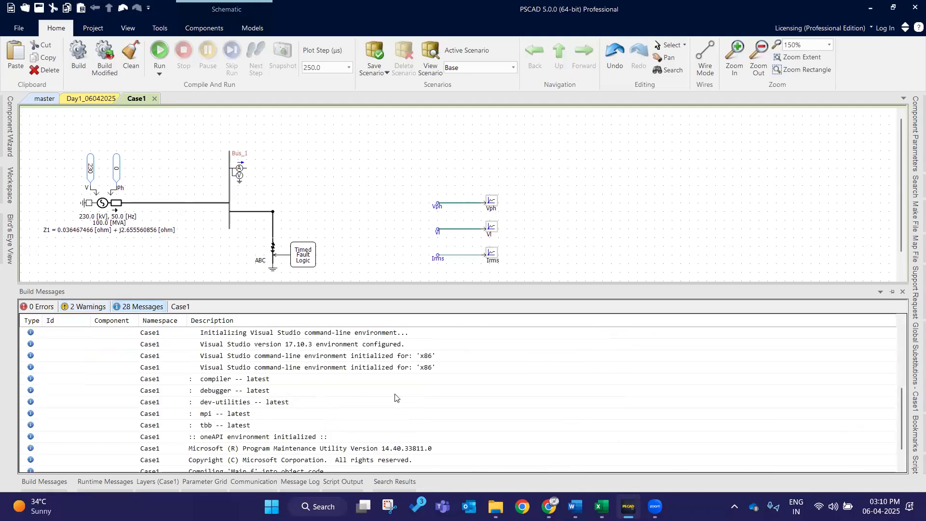
{"action": "left_click", "coordinate": [84, 308]}
{"action": "left_click", "coordinate": [125, 305]}
{"action": "left_click", "coordinate": [37, 308]}
{"action": "left_click", "coordinate": [83, 307]}
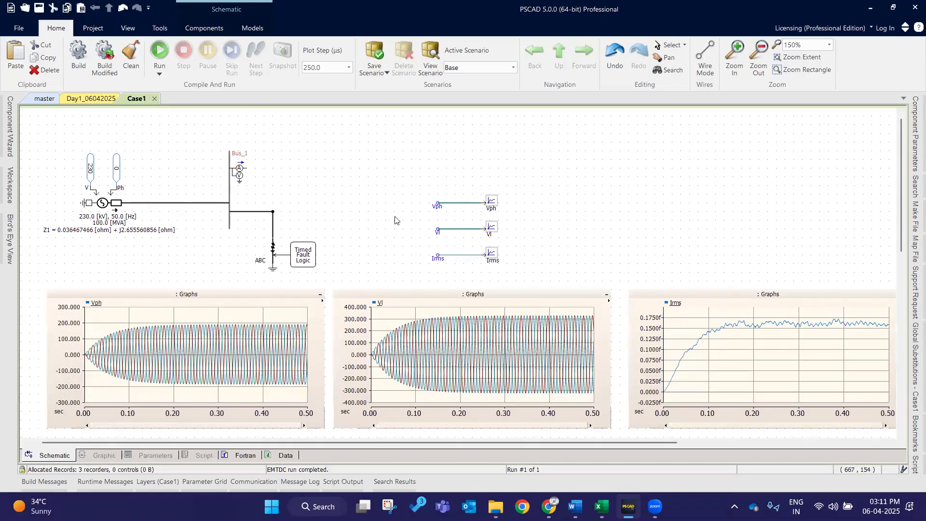
Step: Review the fault application time and duration in the Timed Fault Logic parameters without changing them
{"action": "scroll", "coordinate": [643, 239], "scroll_direction": "down", "scroll_amount": 1}
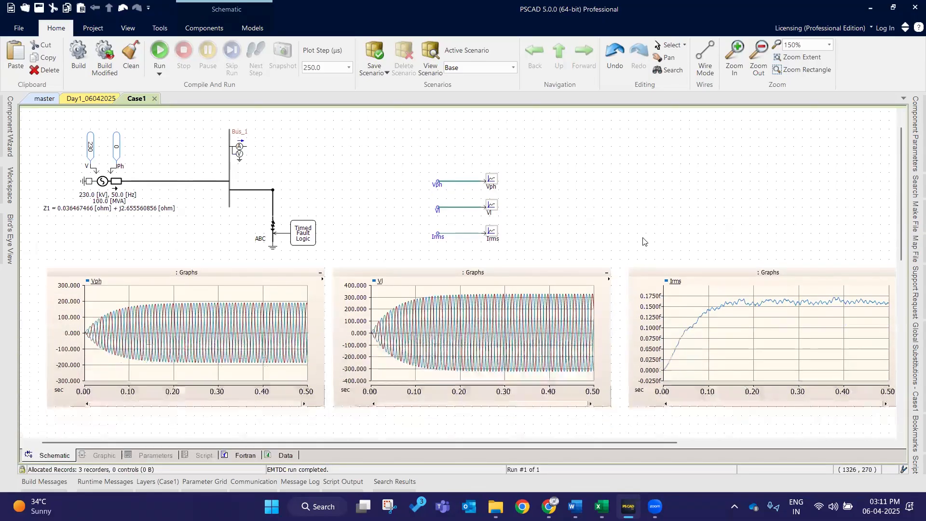
{"action": "double_click", "coordinate": [293, 243]}
{"action": "left_click", "coordinate": [533, 131]}
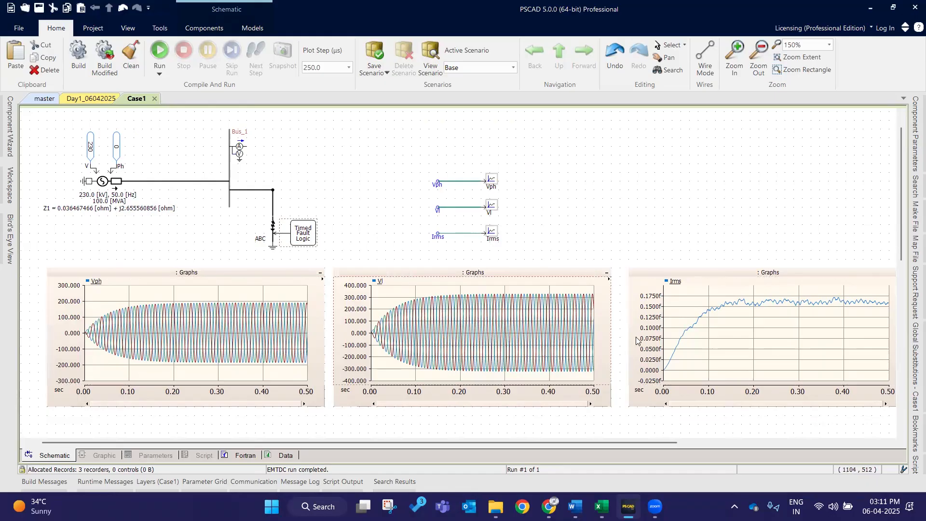
{"action": "double_click", "coordinate": [307, 236]}
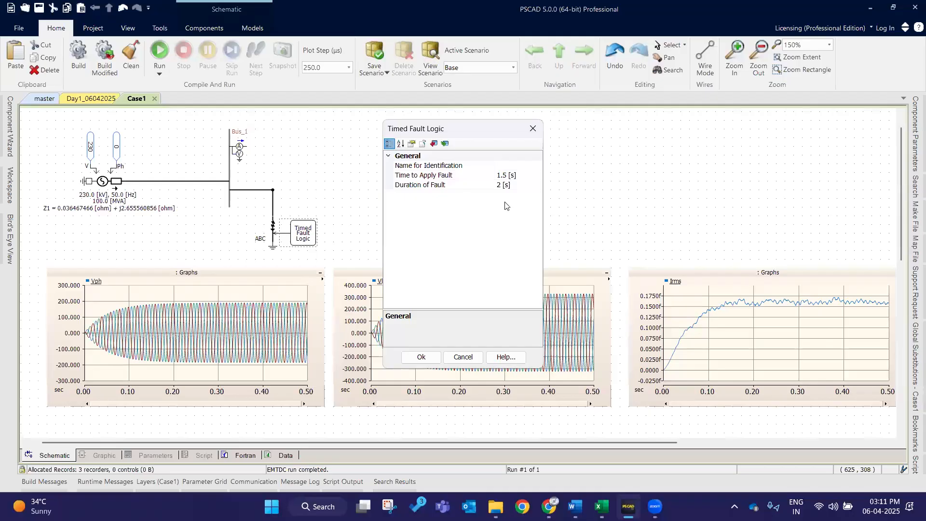
{"action": "left_click", "coordinate": [534, 129]}
{"action": "left_click", "coordinate": [681, 263]}
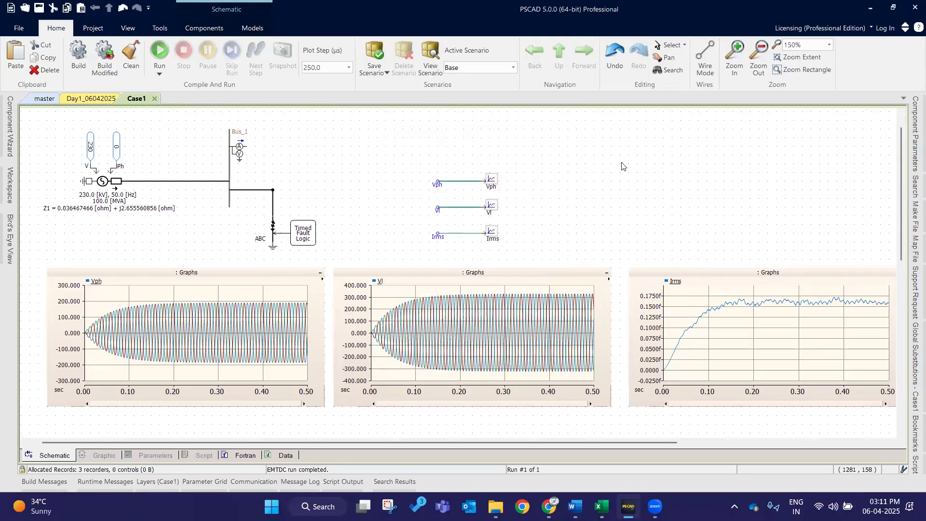
Step: Set the Case1 project's duration of run to 5 s
{"action": "left_click", "coordinate": [94, 29]}
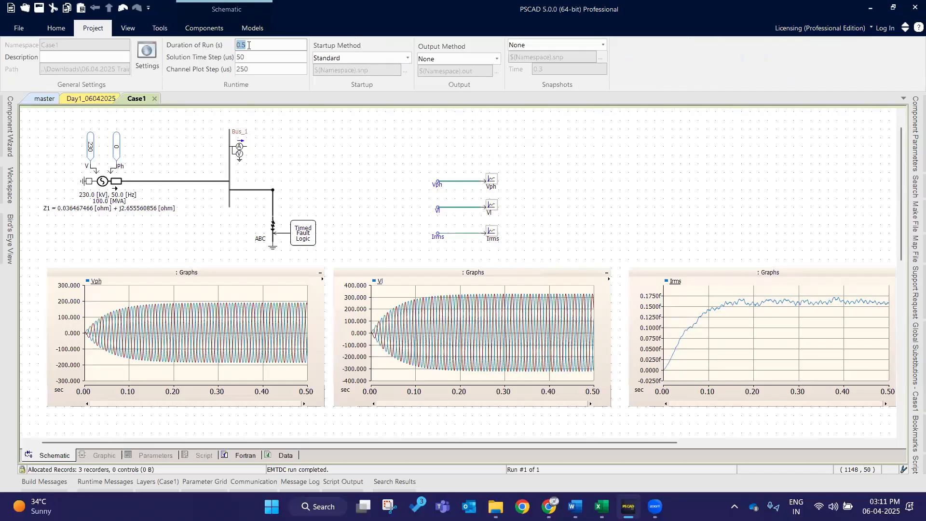
{"action": "type", "text": "5"}
{"action": "key", "text": "Return"}
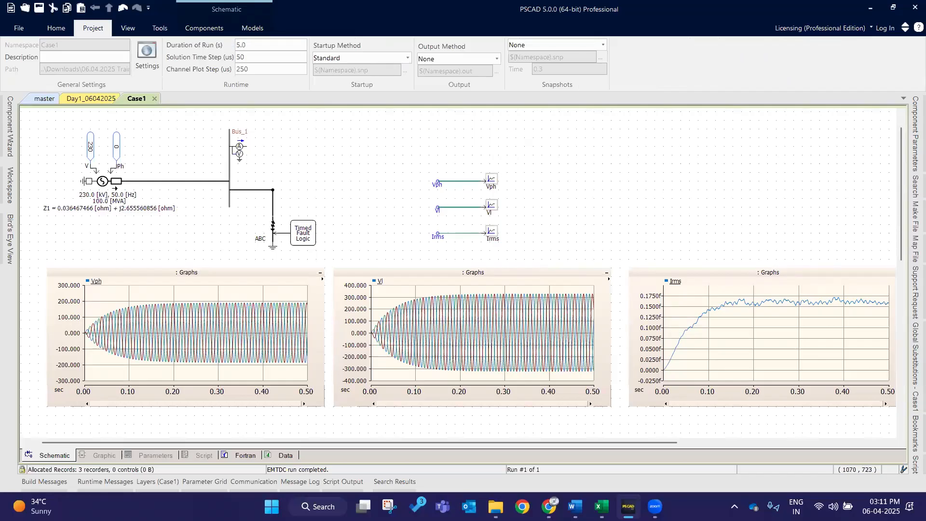
Step: Switch to Paint, thicken the brush slightly, and handwrite 0.5 and 1.5 apart from each other on the blank canvas
{"action": "left_click", "coordinate": [319, 507]}
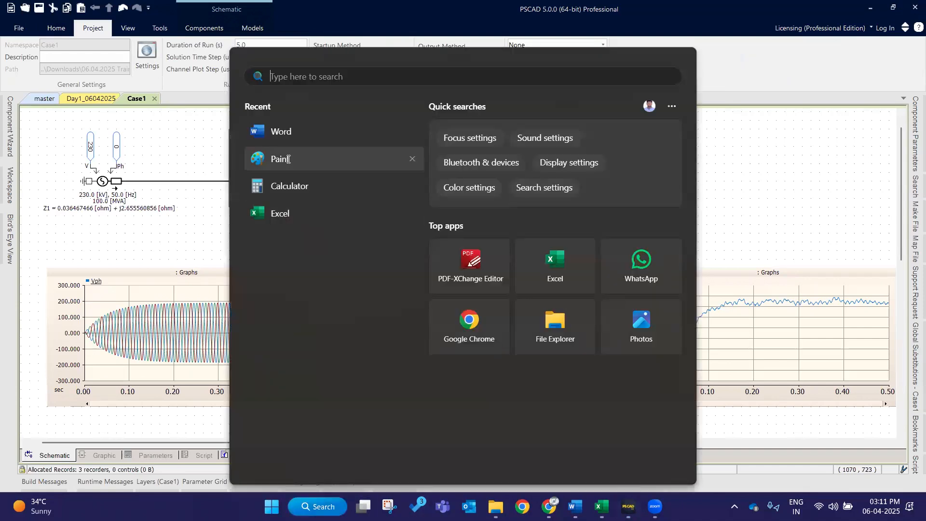
{"action": "left_click", "coordinate": [288, 159]}
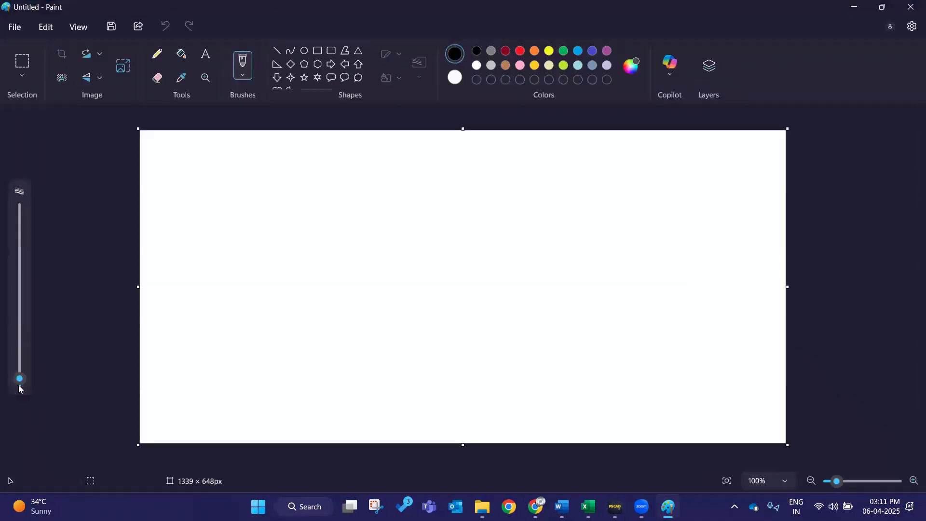
{"action": "left_click_drag", "start_coordinate": [18, 386], "coordinate": [20, 376]}
{"action": "mouse_move", "coordinate": [190, 219]}
{"action": "left_mouse_down"}
{"action": "mouse_move", "coordinate": [231, 247]}
{"action": "mouse_move", "coordinate": [234, 212]}
{"action": "mouse_move", "coordinate": [220, 238]}
{"action": "left_mouse_up"}
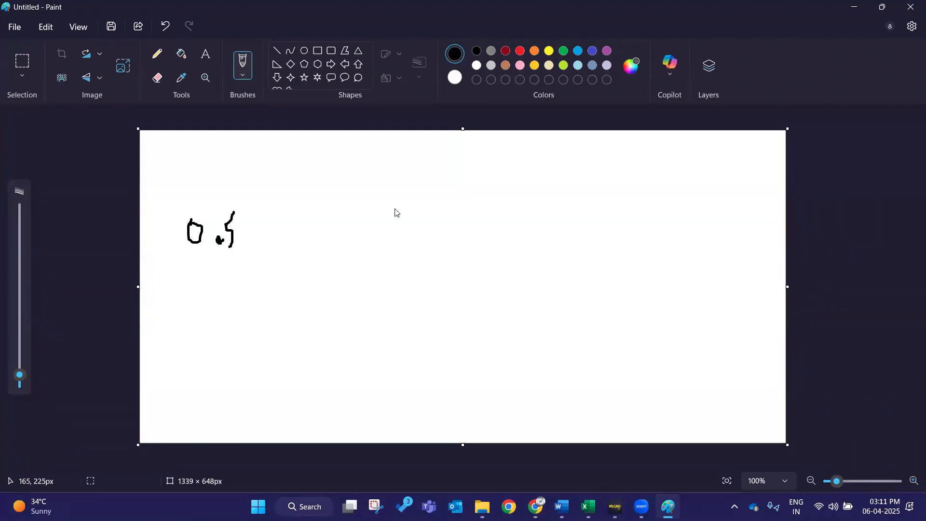
{"action": "mouse_move", "coordinate": [470, 203]}
{"action": "left_mouse_down"}
{"action": "mouse_move", "coordinate": [485, 231]}
{"action": "mouse_move", "coordinate": [491, 215]}
{"action": "left_mouse_up"}
{"action": "left_click_drag", "start_coordinate": [493, 197], "coordinate": [525, 180]}
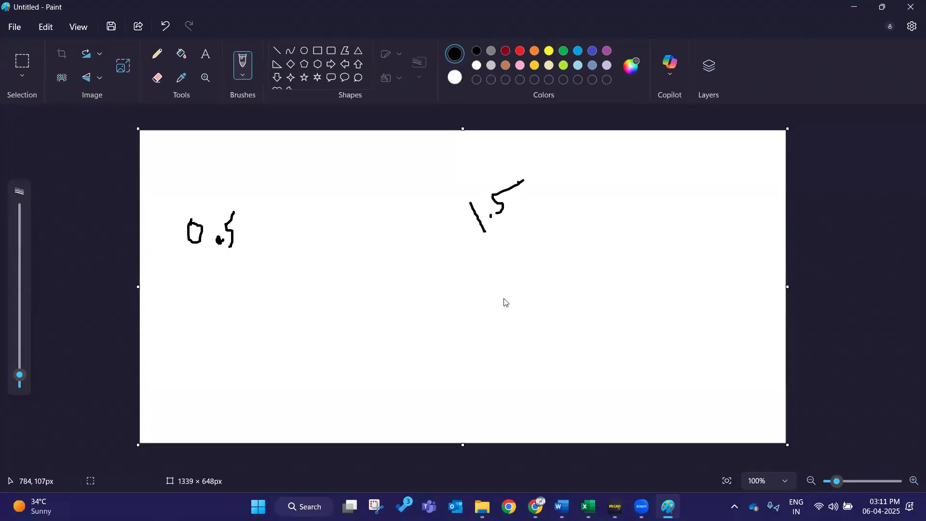
Step: Draw a curved boundary beside 0.5, label it "Duration", underline 0.5, mark beside 1.5, and return to PSCAD
{"action": "mouse_move", "coordinate": [235, 167]}
{"action": "left_mouse_down"}
{"action": "mouse_move", "coordinate": [260, 261]}
{"action": "mouse_move", "coordinate": [224, 376]}
{"action": "left_mouse_up"}
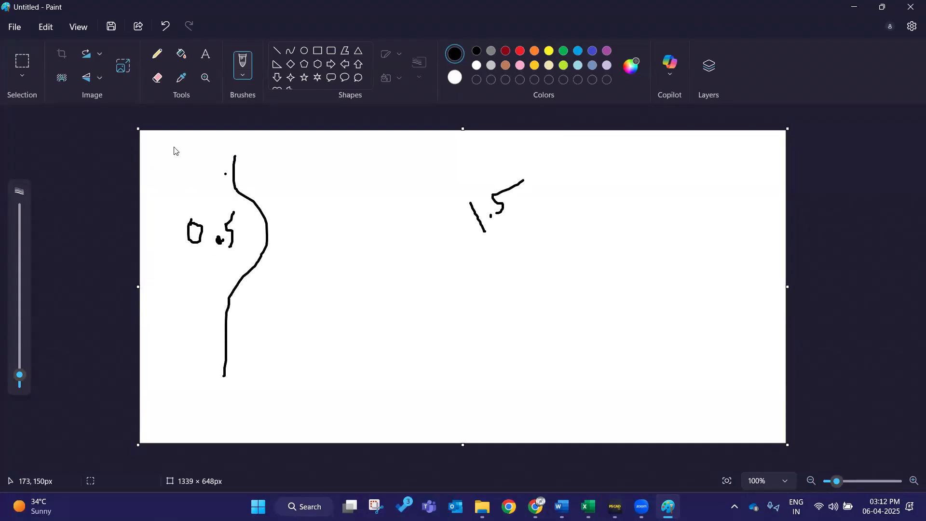
{"action": "mouse_move", "coordinate": [164, 178]}
{"action": "left_mouse_down"}
{"action": "mouse_move", "coordinate": [203, 168]}
{"action": "mouse_move", "coordinate": [225, 177]}
{"action": "mouse_move", "coordinate": [248, 153]}
{"action": "mouse_move", "coordinate": [306, 141]}
{"action": "mouse_move", "coordinate": [187, 184]}
{"action": "left_mouse_up"}
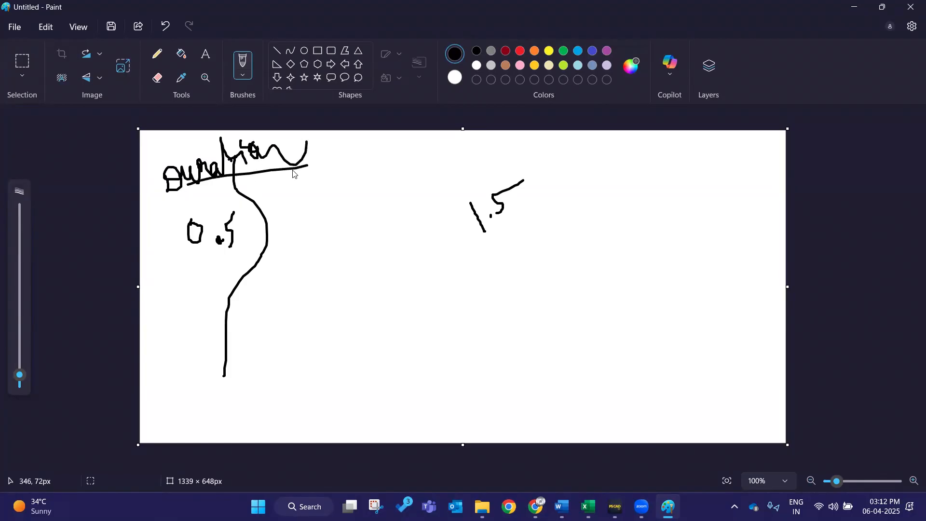
{"action": "left_click_drag", "start_coordinate": [187, 283], "coordinate": [245, 269]}
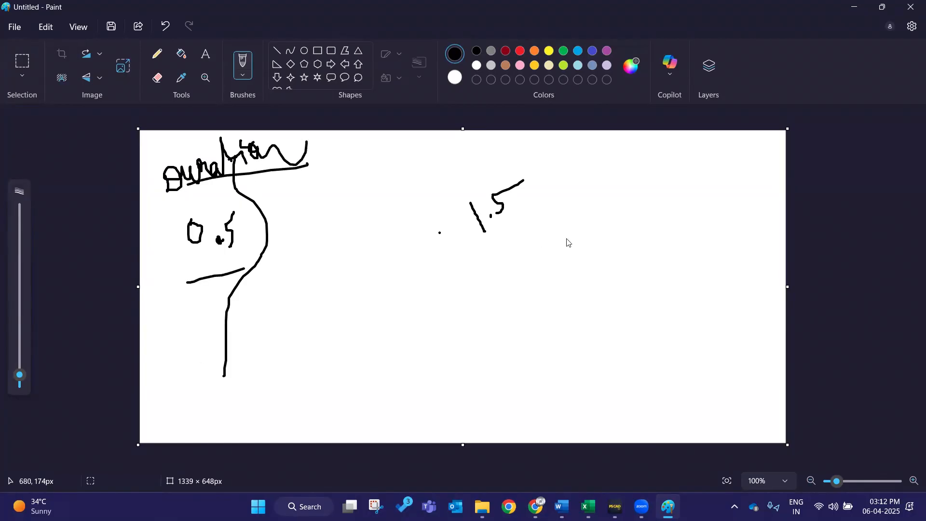
{"action": "mouse_move", "coordinate": [524, 208]}
{"action": "left_mouse_down"}
{"action": "mouse_move", "coordinate": [456, 245]}
{"action": "mouse_move", "coordinate": [454, 256]}
{"action": "mouse_move", "coordinate": [479, 256]}
{"action": "left_mouse_up"}
{"action": "left_click", "coordinate": [531, 303]}
{"action": "left_click", "coordinate": [861, 7]}
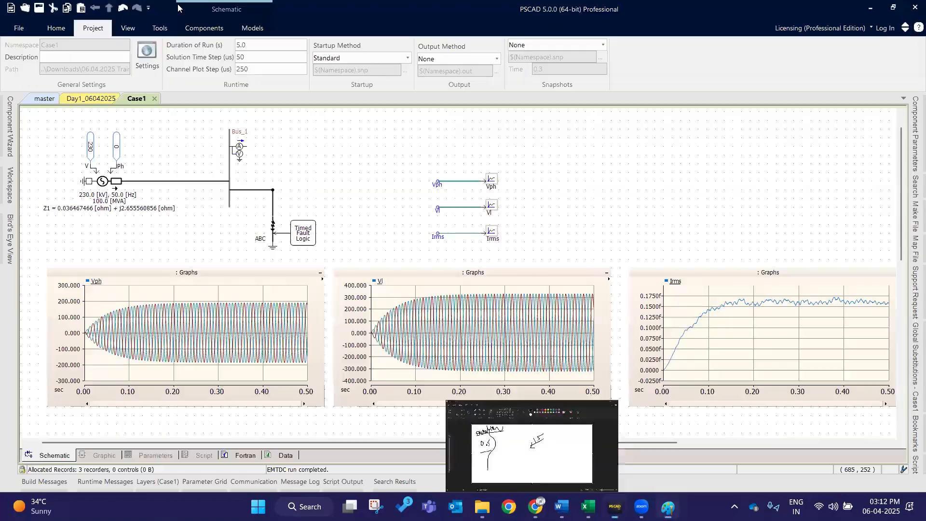
Step: Run the Case1 simulation again and fit the time axes of the Vph, Vl and Irms graphs to the curves
{"action": "left_click", "coordinate": [56, 28]}
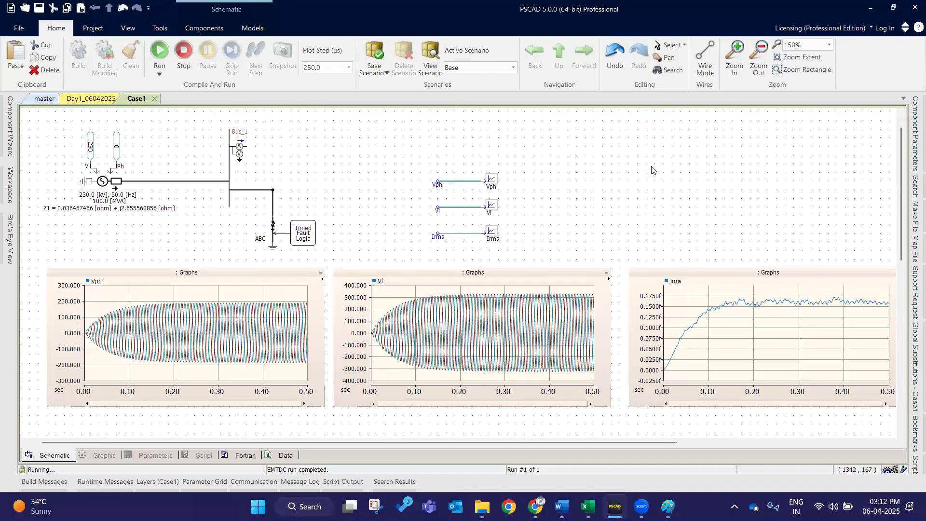
{"action": "key", "text": "F5"}
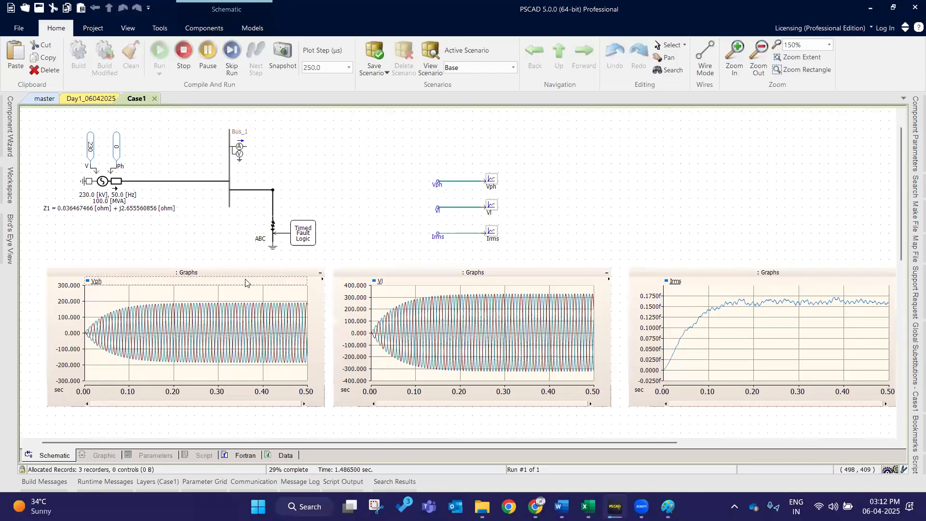
{"action": "left_click", "coordinate": [247, 271]}
{"action": "key", "text": "x"}
{"action": "left_click", "coordinate": [424, 272]}
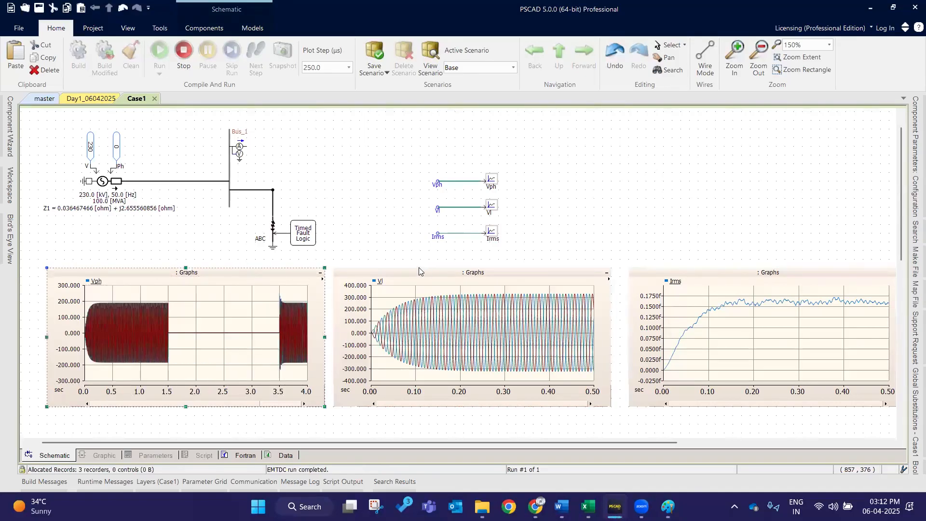
{"action": "key", "text": "x"}
{"action": "left_click", "coordinate": [685, 283]}
{"action": "key", "text": "x"}
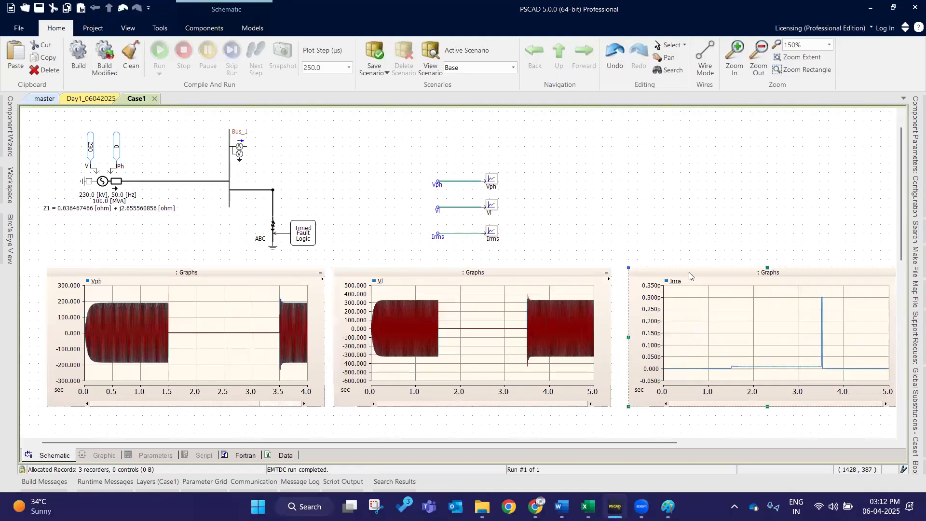
Step: Magnify the faulted section of the Vph graph to examine the voltage during the fault, then reset the graph's extents
{"action": "left_click_drag", "start_coordinate": [676, 442], "coordinate": [690, 442]}
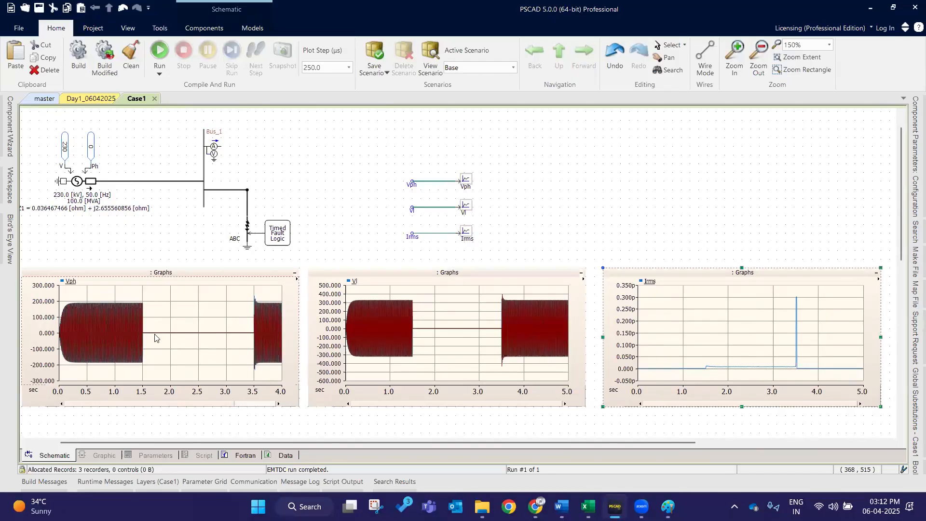
{"action": "left_click_drag", "start_coordinate": [203, 347], "coordinate": [209, 352]}
{"action": "left_click_drag", "start_coordinate": [180, 325], "coordinate": [202, 332]}
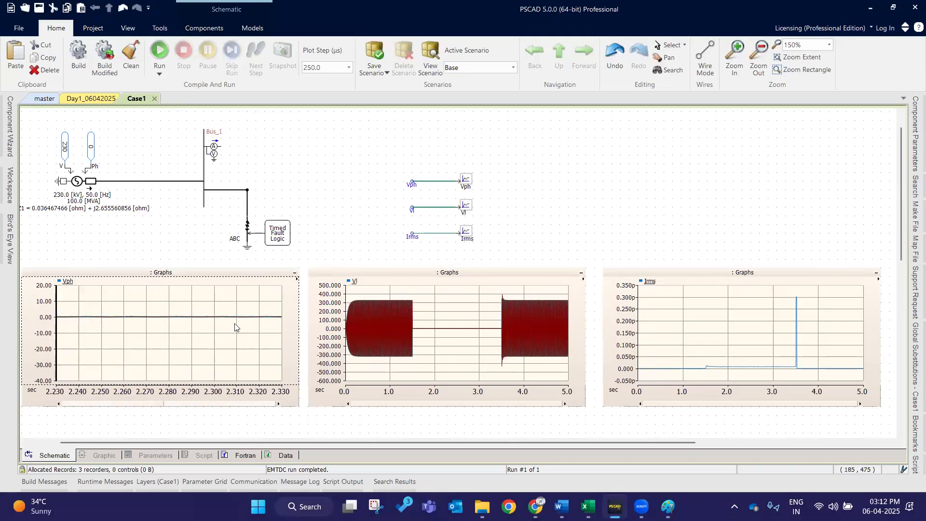
{"action": "left_click", "coordinate": [238, 271]}
{"action": "key", "text": "r"}
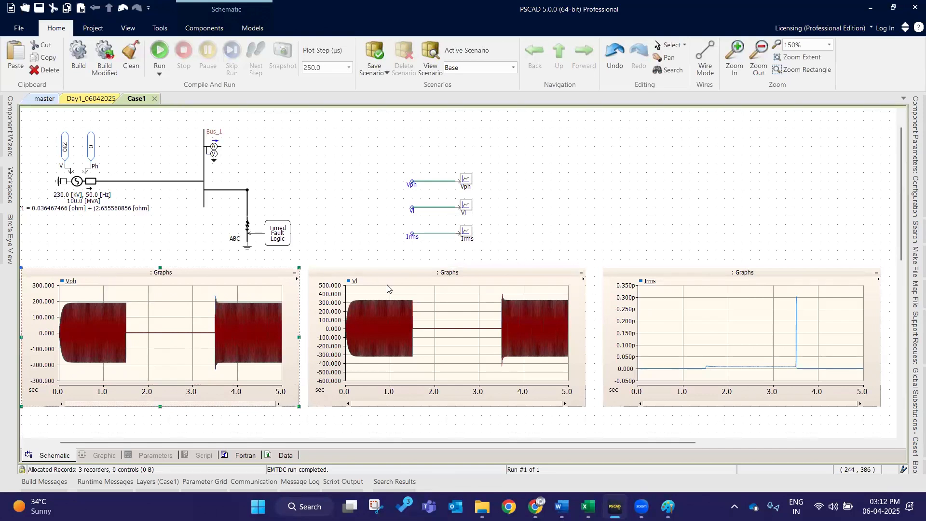
Step: Magnify the faulted section of the Vl graph repeatedly to examine the line voltage waveforms, then reset the graph's extents
{"action": "left_click", "coordinate": [424, 316]}
{"action": "left_click_drag", "start_coordinate": [426, 316], "coordinate": [497, 349]}
{"action": "left_click_drag", "start_coordinate": [397, 317], "coordinate": [452, 352]}
{"action": "left_click_drag", "start_coordinate": [356, 317], "coordinate": [452, 363]}
{"action": "left_click_drag", "start_coordinate": [416, 312], "coordinate": [490, 346]}
{"action": "left_click_drag", "start_coordinate": [422, 321], "coordinate": [487, 352]}
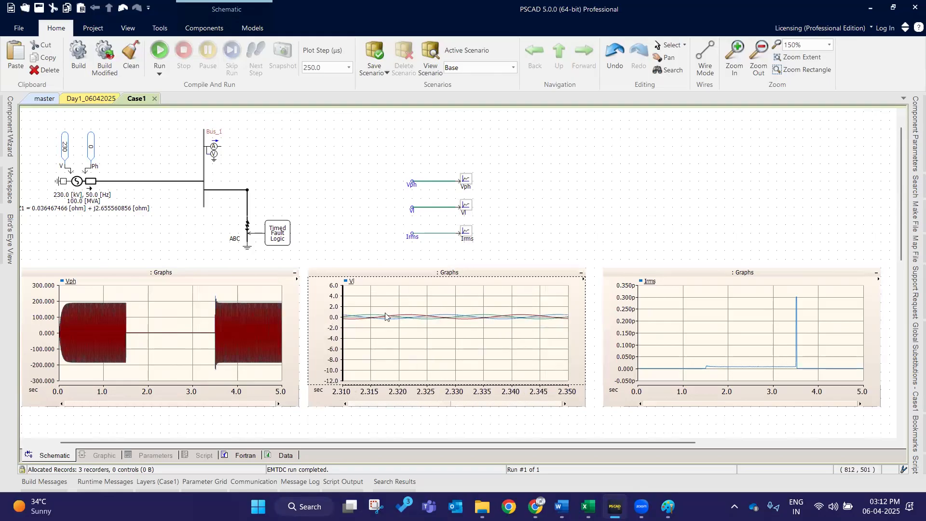
{"action": "left_click", "coordinate": [384, 273]}
{"action": "key", "text": "r"}
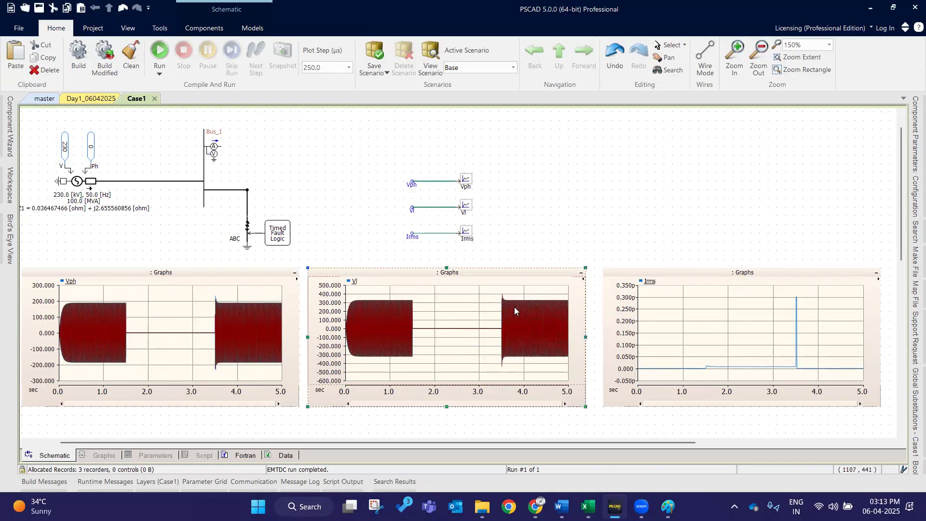
{"action": "mouse_move", "coordinate": [516, 311]}
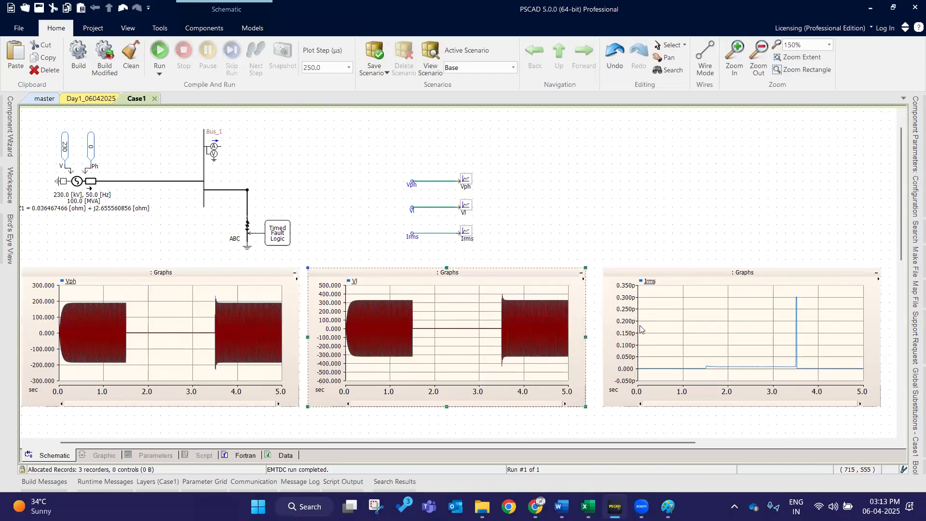
{"action": "left_click", "coordinate": [688, 276]}
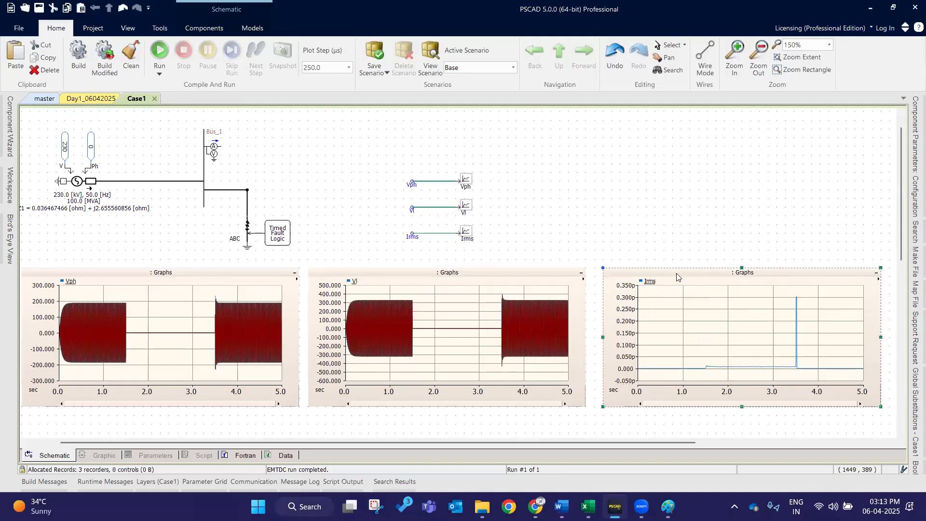
{"action": "left_click", "coordinate": [647, 213]}
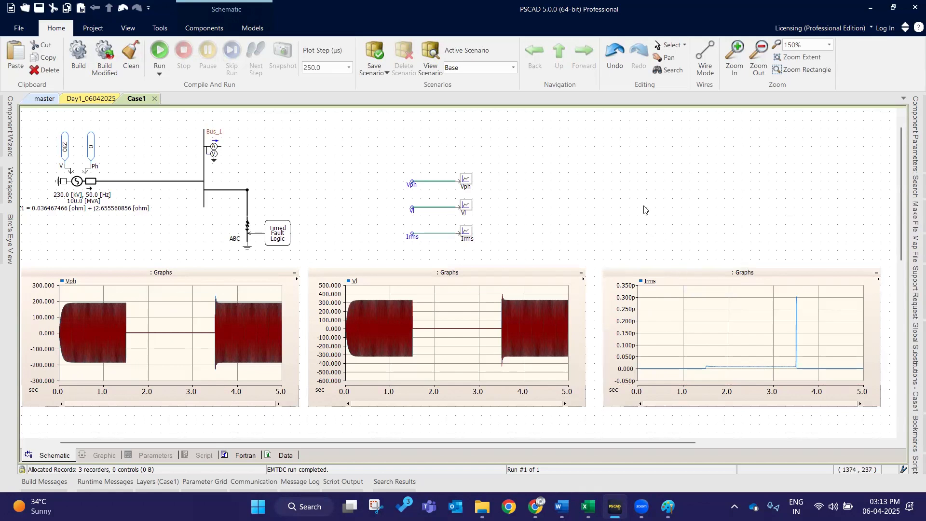
Step: Show markers on the Vph graph and place them in the post-fault section at about 4.2 s and 4.5 s
{"action": "scroll", "coordinate": [645, 210], "scroll_direction": "down", "scroll_amount": 3}
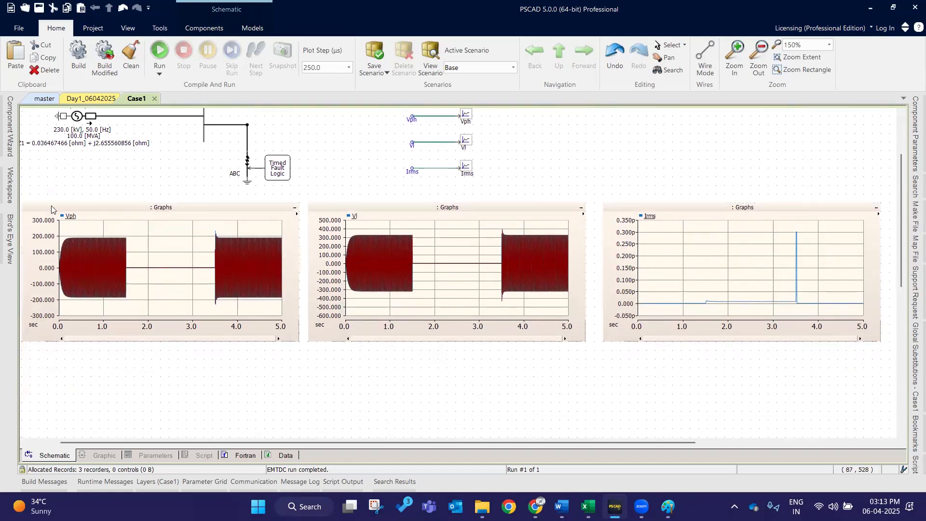
{"action": "scroll", "coordinate": [34, 253], "scroll_direction": "up", "scroll_amount": 1}
{"action": "left_click", "coordinate": [95, 232]}
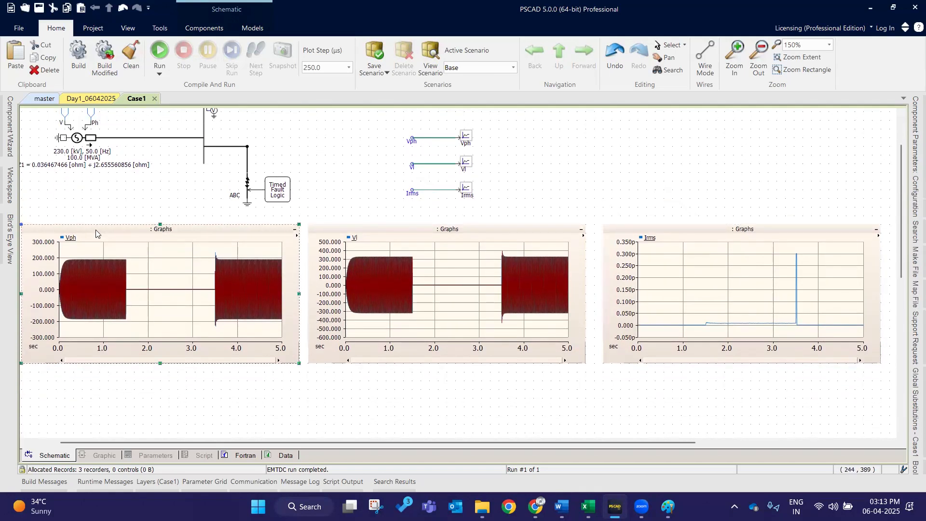
{"action": "key", "text": "m"}
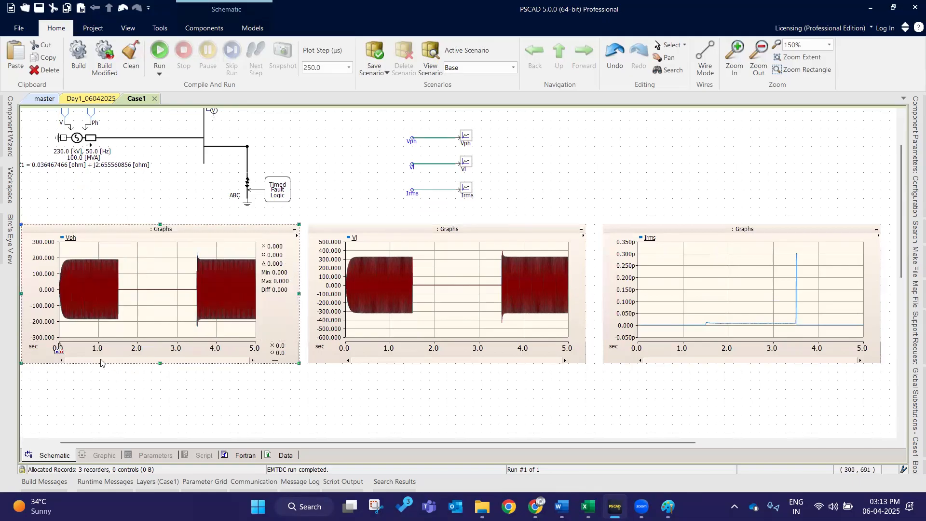
{"action": "left_click_drag", "start_coordinate": [60, 352], "coordinate": [238, 349]}
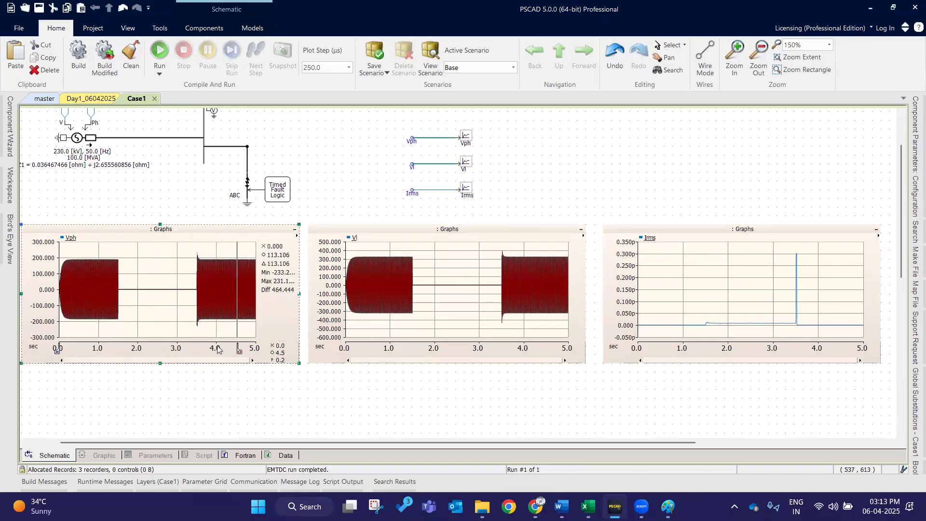
{"action": "left_click_drag", "start_coordinate": [55, 352], "coordinate": [225, 348]}
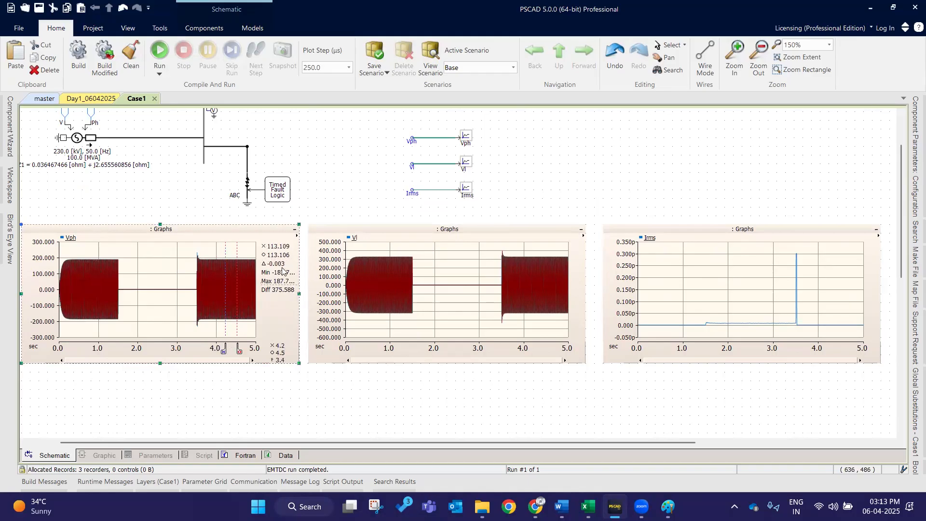
Step: Show markers on the Vl graph and place them in the post-fault section at about 4.2 s and 4.6 s
{"action": "left_click", "coordinate": [363, 234]}
{"action": "key", "text": "m"}
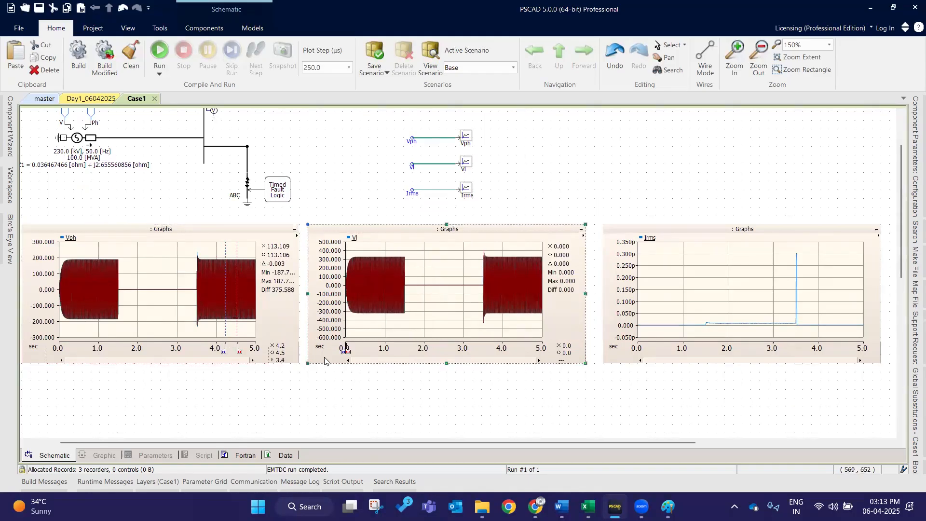
{"action": "left_click_drag", "start_coordinate": [344, 351], "coordinate": [520, 349]}
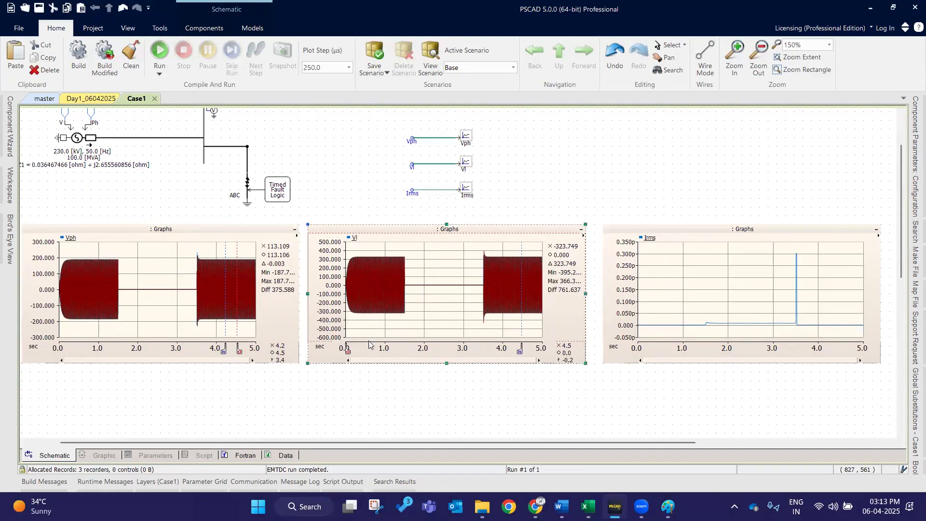
{"action": "mouse_move", "coordinate": [348, 354]}
{"action": "left_mouse_down"}
{"action": "mouse_move", "coordinate": [539, 349]}
{"action": "mouse_move", "coordinate": [510, 356]}
{"action": "mouse_move", "coordinate": [530, 351]}
{"action": "left_mouse_up"}
Step: Show markers on the Irms graph and place them on either side of the fault at about 1.3 s and 4.4 s
{"action": "left_click", "coordinate": [668, 232]}
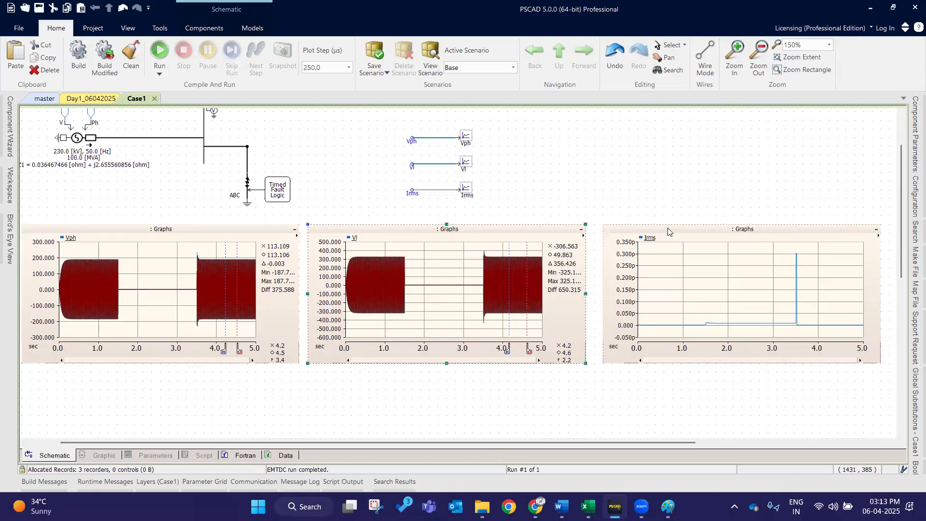
{"action": "key", "text": "m"}
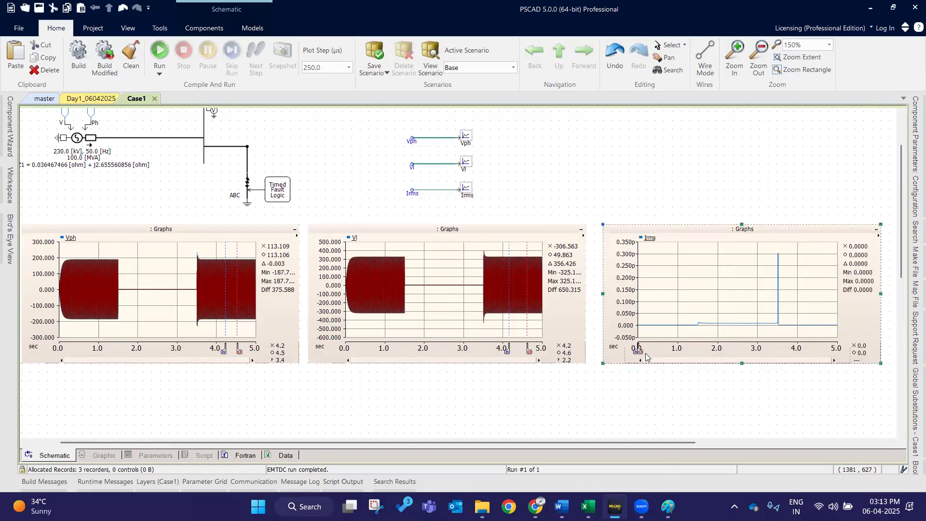
{"action": "mouse_move", "coordinate": [640, 353]}
{"action": "left_mouse_down"}
{"action": "mouse_move", "coordinate": [777, 356]}
{"action": "mouse_move", "coordinate": [815, 343]}
{"action": "left_mouse_up"}
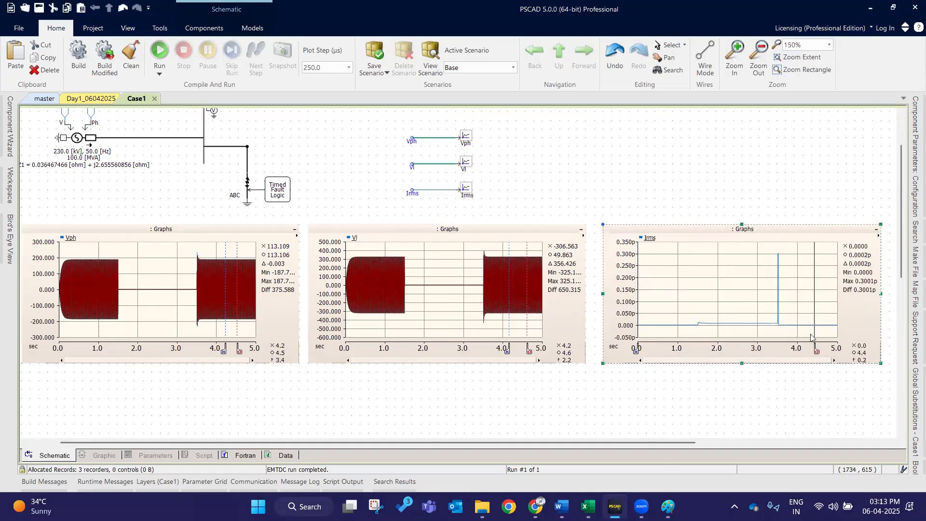
{"action": "left_click_drag", "start_coordinate": [637, 351], "coordinate": [688, 354]}
{"action": "left_click", "coordinate": [451, 198]}
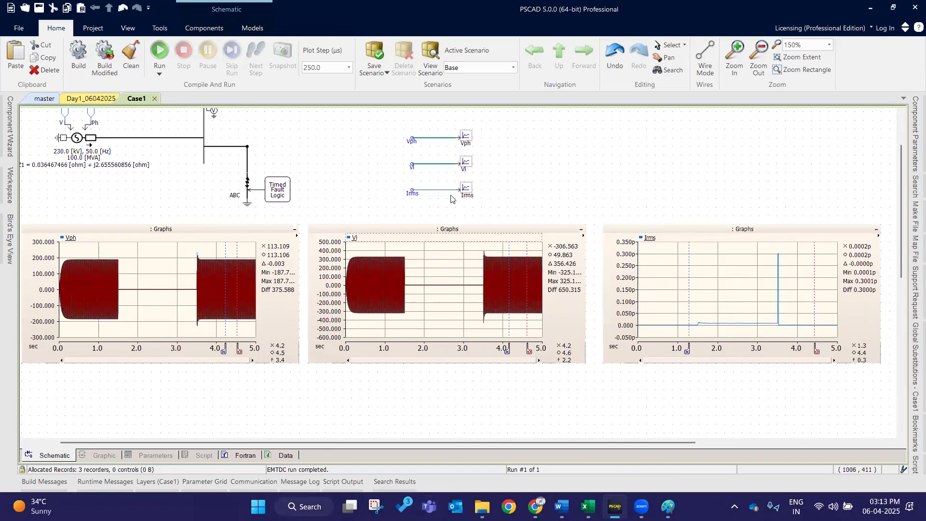
Step: Set the unit of the Vph and Vl output channels to kV
{"action": "double_click", "coordinate": [470, 141]}
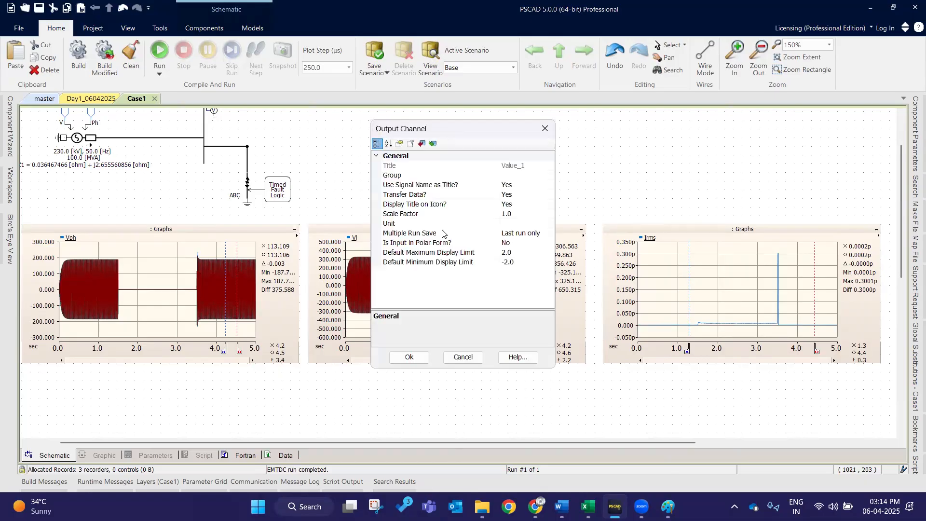
{"action": "left_click", "coordinate": [520, 224]}
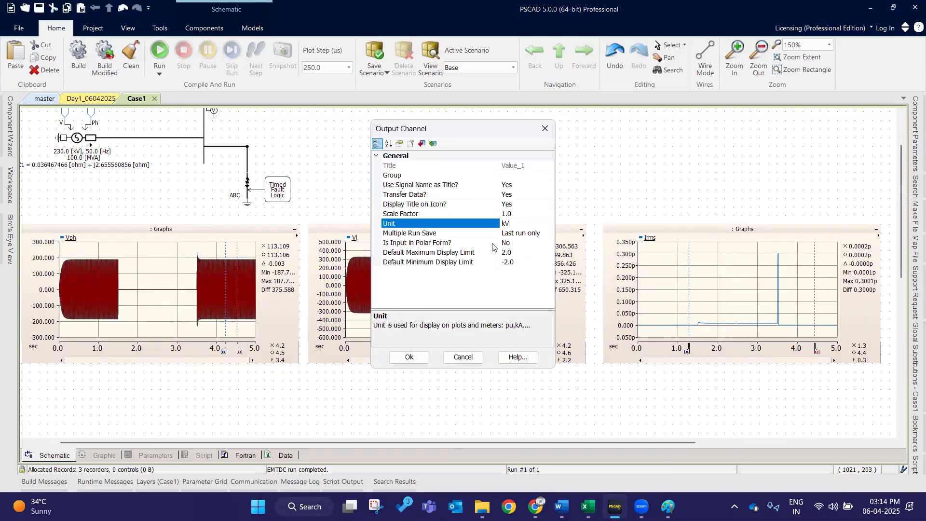
{"action": "key", "text": "Return"}
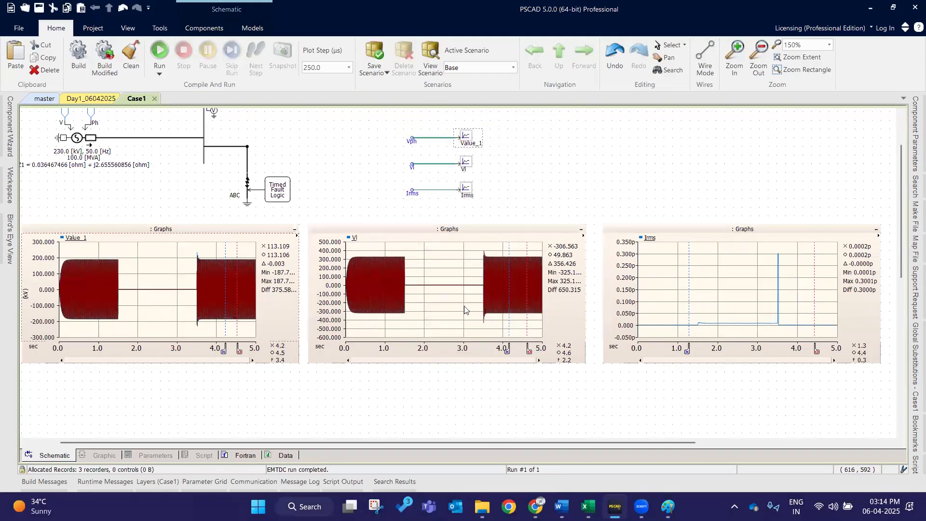
{"action": "left_click", "coordinate": [466, 163]}
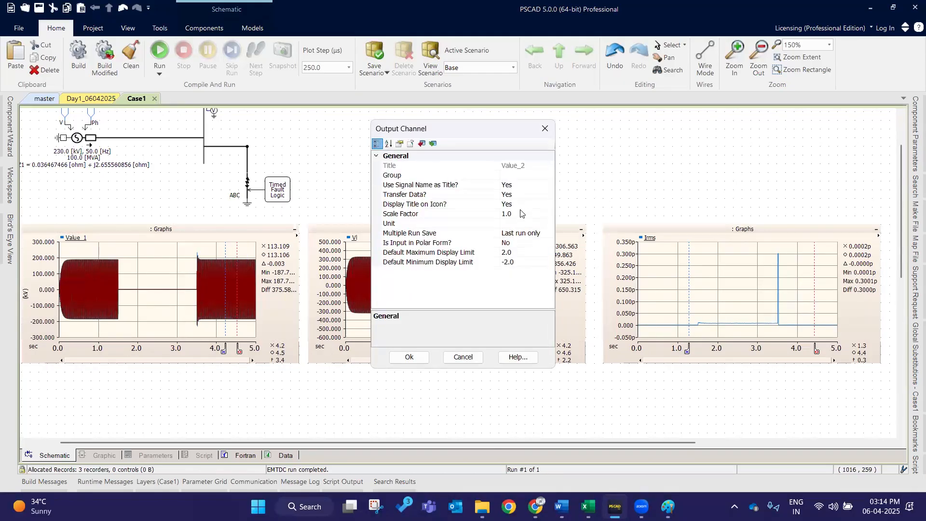
{"action": "left_click", "coordinate": [519, 223]}
{"action": "type", "text": "kV"}
{"action": "key", "text": "Return"}
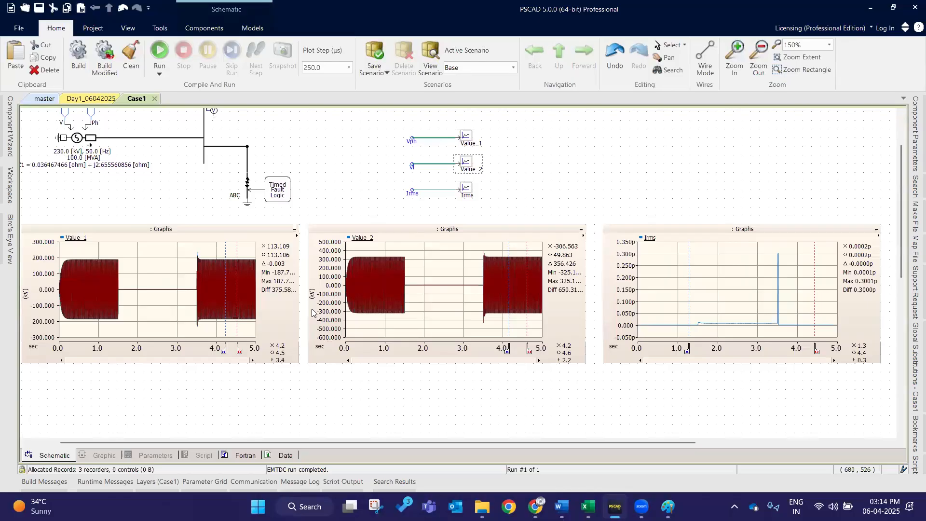
Step: Set the unit of the Irms output channel to kA
{"action": "double_click", "coordinate": [466, 188]}
{"action": "left_click", "coordinate": [517, 224]}
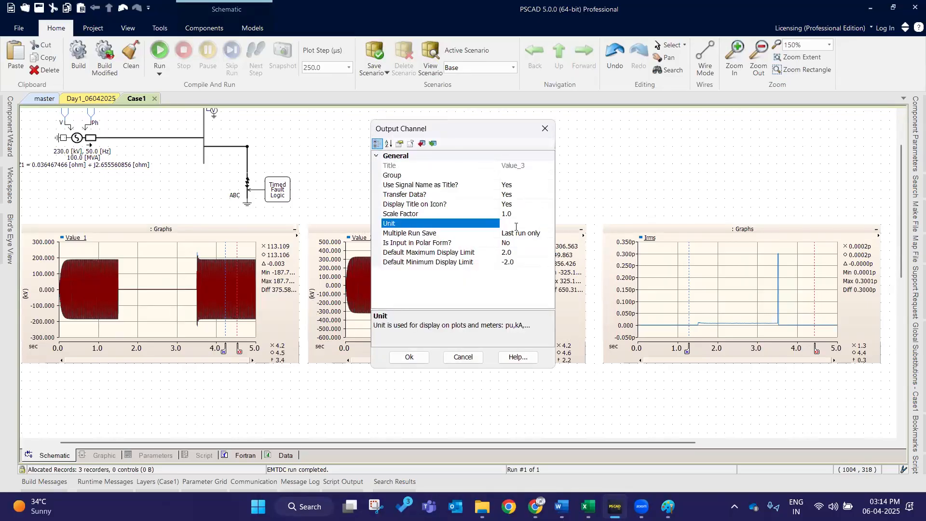
{"action": "key", "text": "Return"}
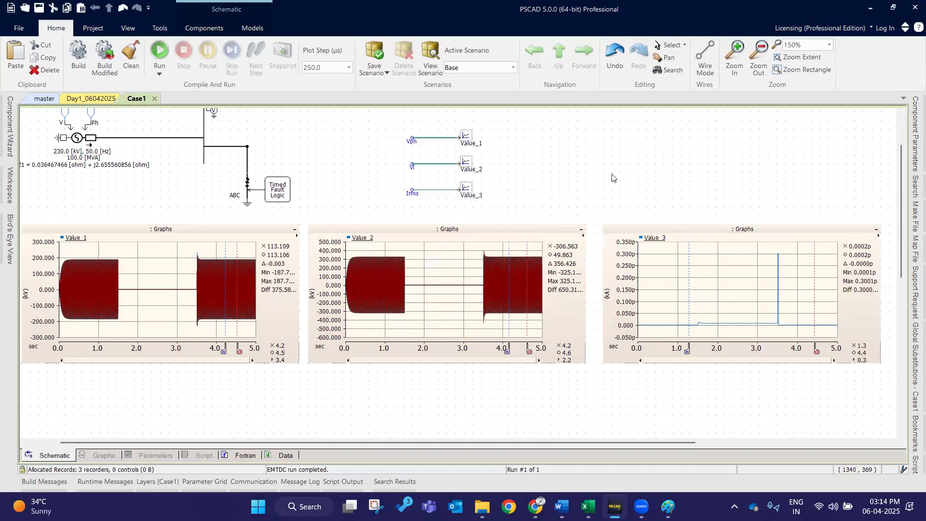
Step: Switch to the Book1.xlsx workbook in Excel to view the source impedance calculations
{"action": "scroll", "coordinate": [468, 245], "scroll_direction": "up", "scroll_amount": 1}
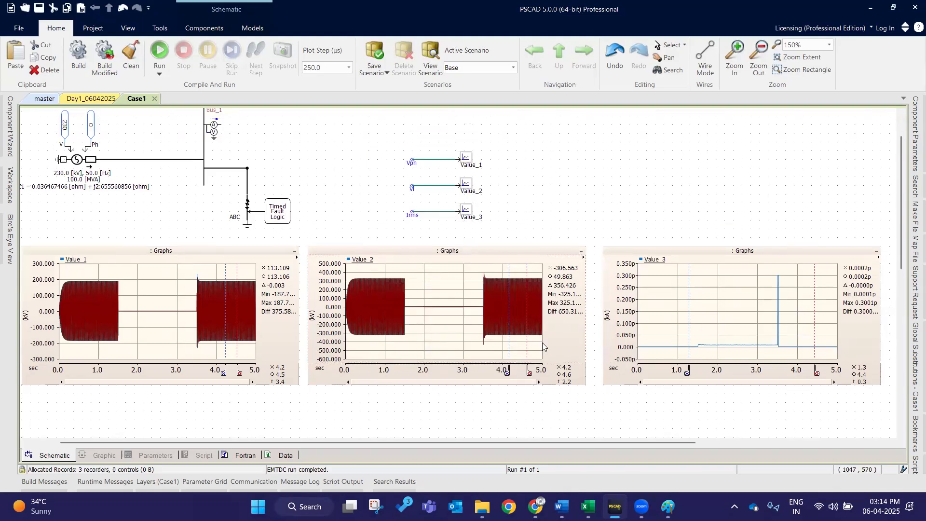
{"action": "mouse_move", "coordinate": [588, 507]}
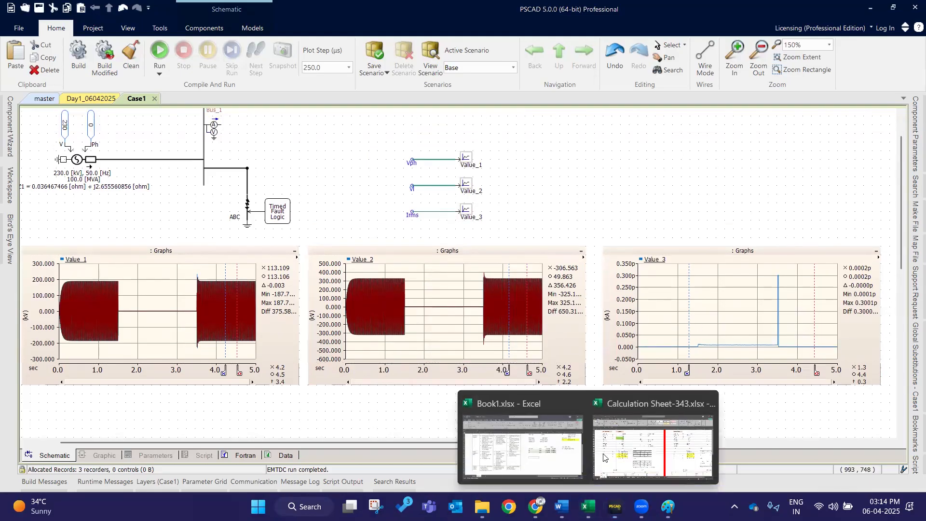
{"action": "left_click", "coordinate": [563, 458]}
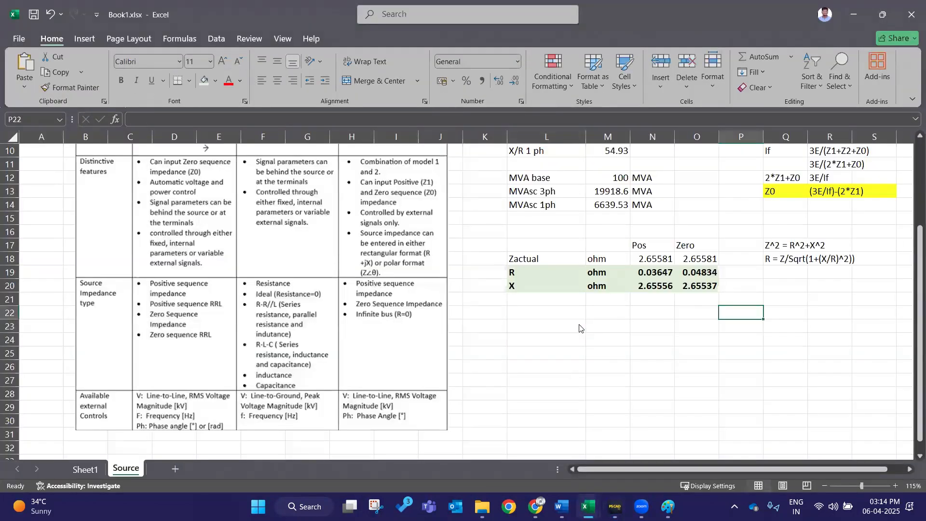
Step: Examine the square-root-of-two formula behind the measure values result in cell H80 of Sheet1
{"action": "left_click", "coordinate": [657, 344]}
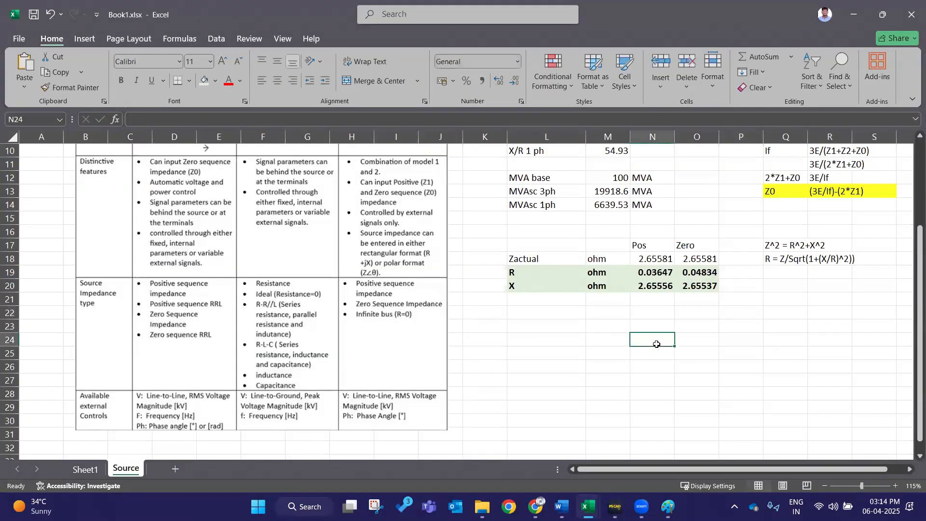
{"action": "left_click", "coordinate": [85, 469]}
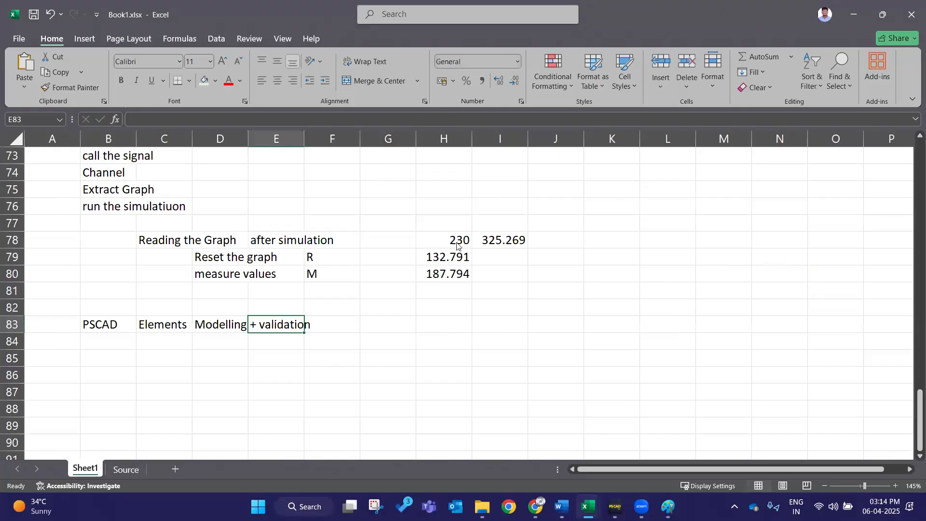
{"action": "left_click", "coordinate": [452, 273]}
{"action": "double_click", "coordinate": [456, 276]}
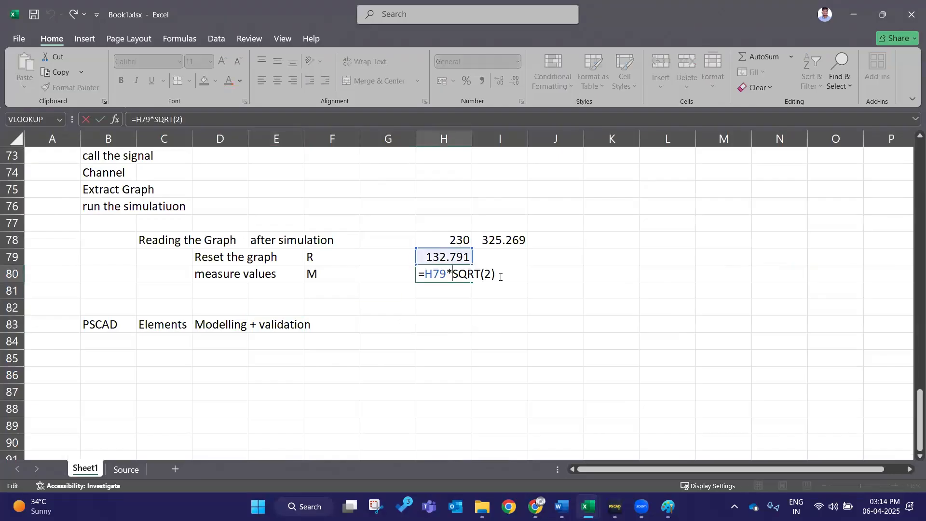
{"action": "left_click", "coordinate": [530, 323]}
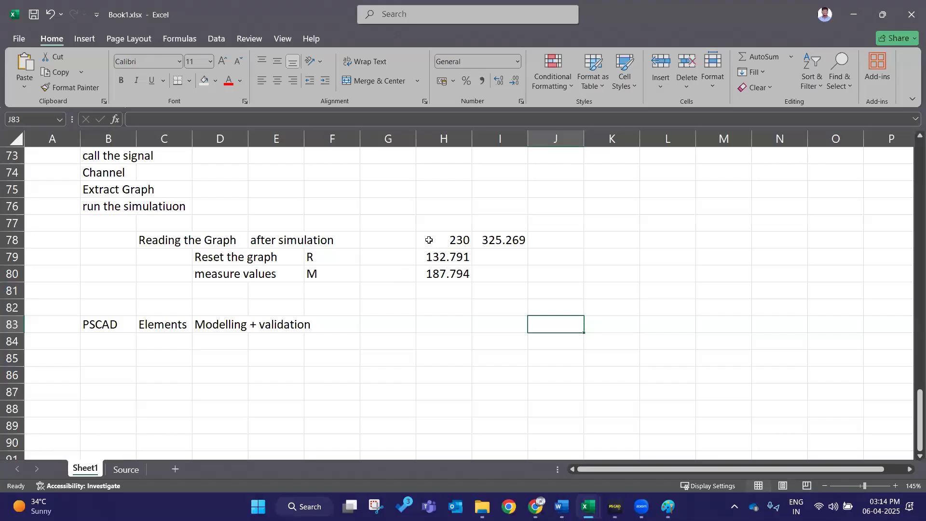
{"action": "left_click_drag", "start_coordinate": [234, 276], "coordinate": [454, 277]}
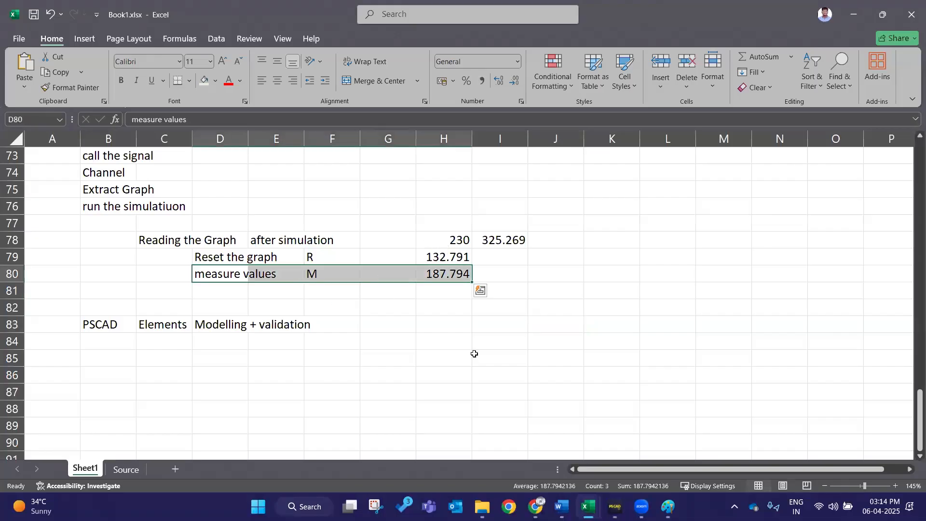
{"action": "left_click", "coordinate": [475, 355]}
Step: Color the text of the two peak voltage results in cells H80 and I78 green
{"action": "left_click", "coordinate": [453, 276]}
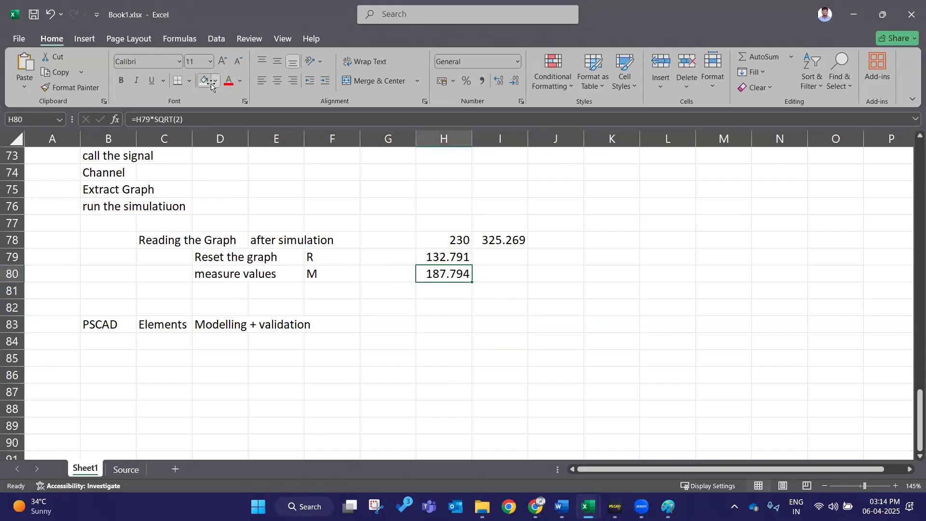
{"action": "left_click", "coordinate": [229, 81]}
{"action": "left_click", "coordinate": [240, 81]}
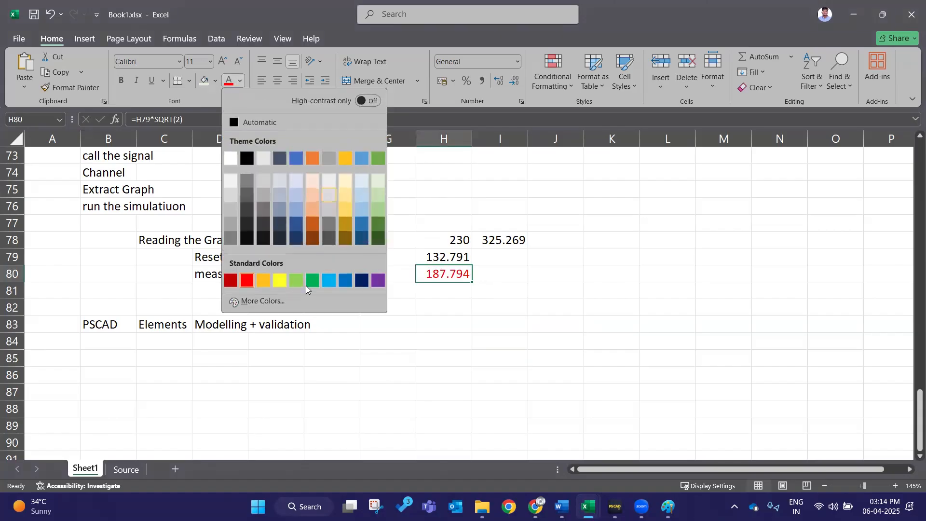
{"action": "left_click", "coordinate": [313, 277]}
{"action": "left_click", "coordinate": [690, 360]}
{"action": "left_click", "coordinate": [505, 239]}
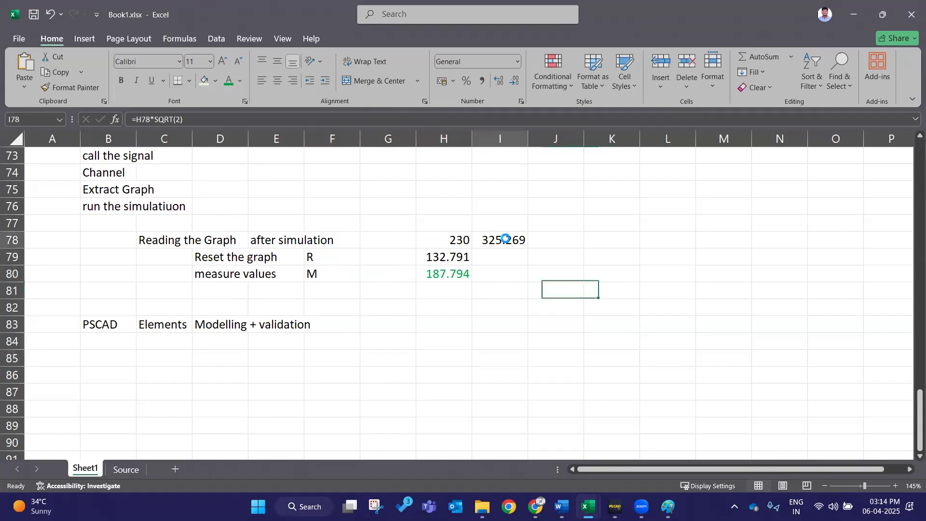
{"action": "left_click", "coordinate": [229, 81]}
{"action": "left_click", "coordinate": [636, 336]}
Step: Make the peak voltage results in cells I78 and H80 bold
{"action": "left_click", "coordinate": [504, 246]}
{"action": "left_click", "coordinate": [121, 80]}
{"action": "left_click", "coordinate": [447, 274]}
{"action": "left_click", "coordinate": [121, 81]}
{"action": "left_click", "coordinate": [542, 320]}
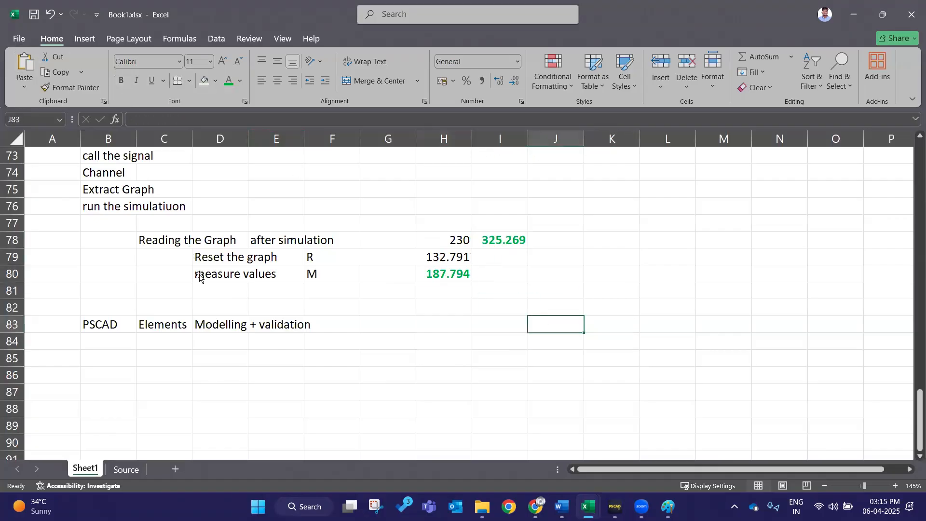
Step: Switch to PSCAD and review the measurement settings of the multimeter at Bus_1
{"action": "left_click", "coordinate": [863, 15]}
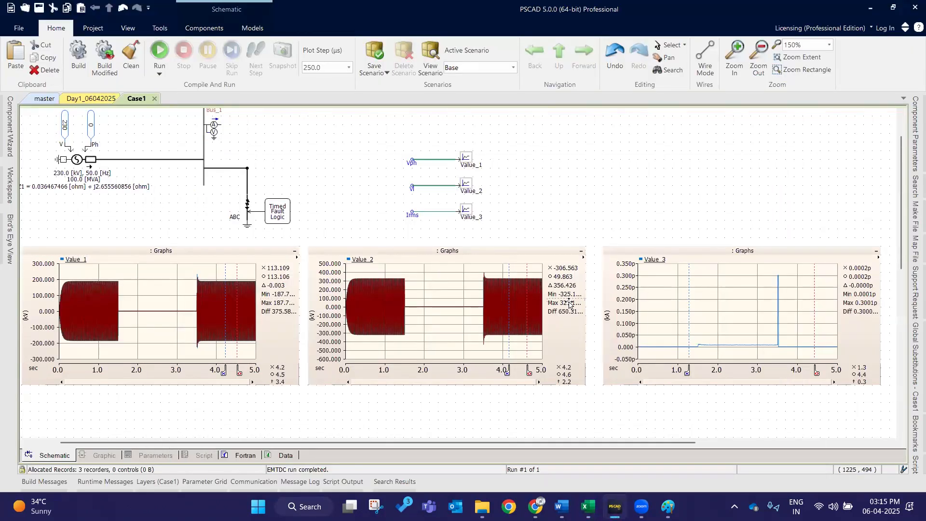
{"action": "left_click", "coordinate": [692, 256]}
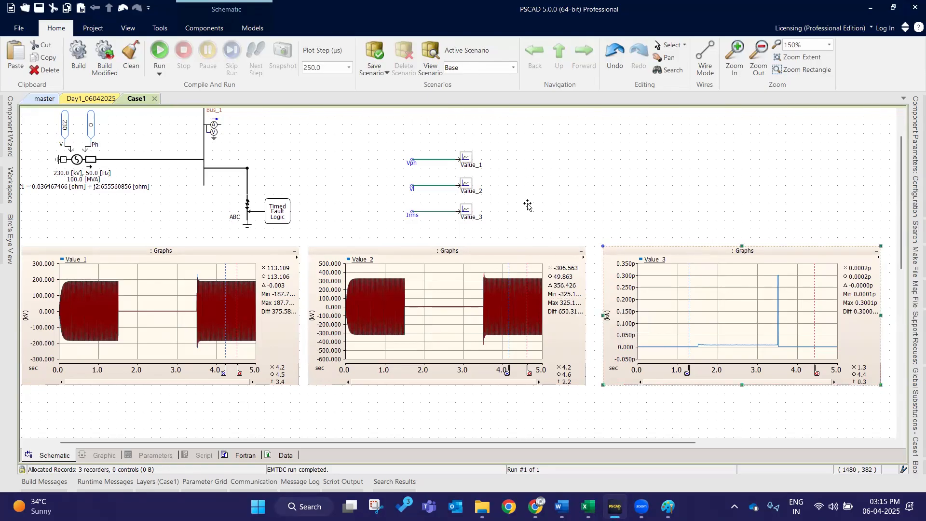
{"action": "scroll", "coordinate": [411, 215], "scroll_direction": "up", "scroll_amount": 1}
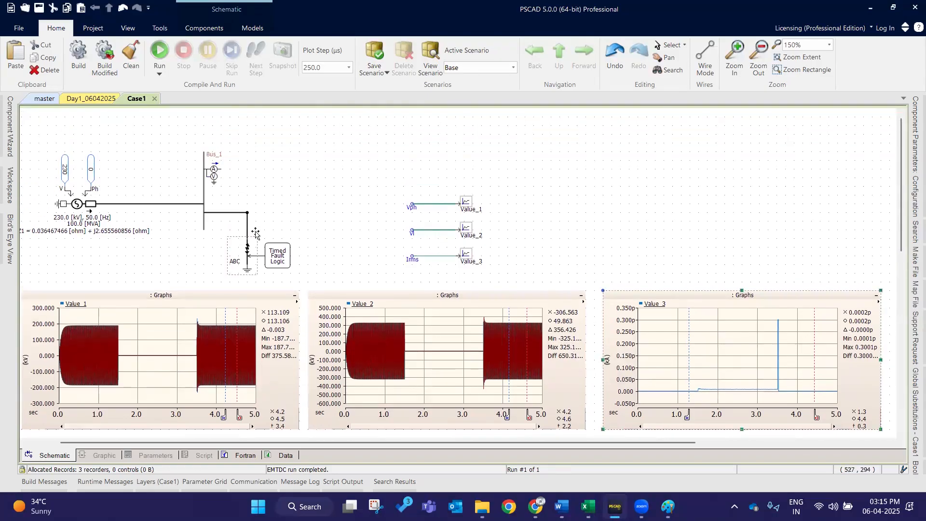
{"action": "double_click", "coordinate": [223, 177]}
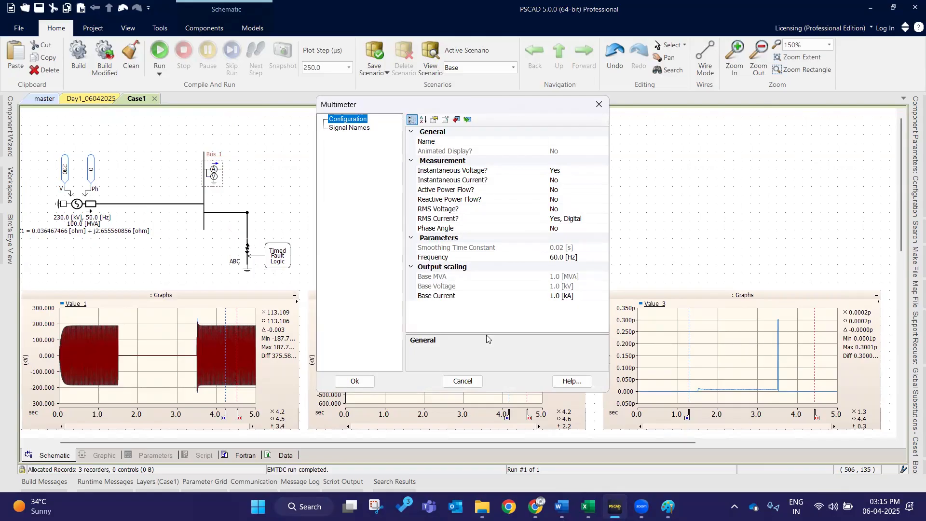
{"action": "left_click", "coordinate": [366, 379]}
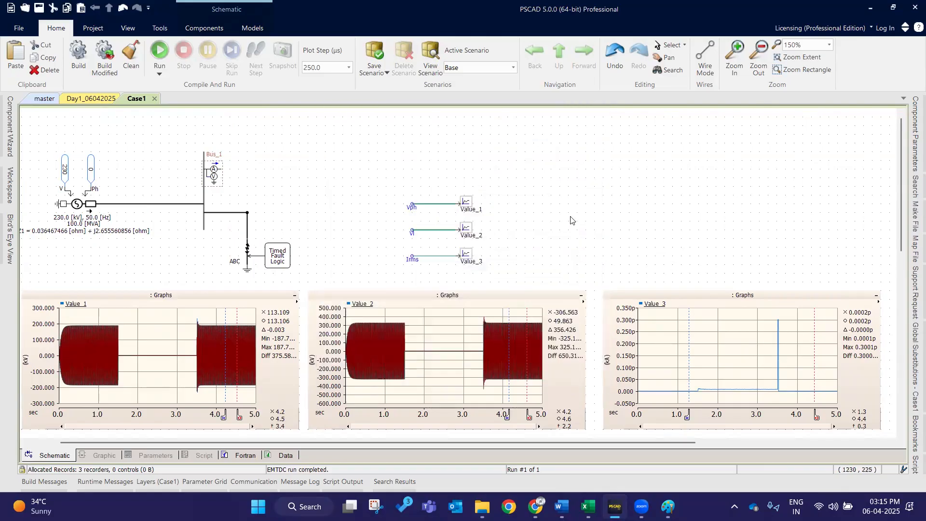
Step: Move the Irms label and its Value_3 channel above the voltage channels, and switch the multimeter from RMS current to instantaneous current measurement
{"action": "left_click_drag", "start_coordinate": [394, 244], "coordinate": [460, 130]}
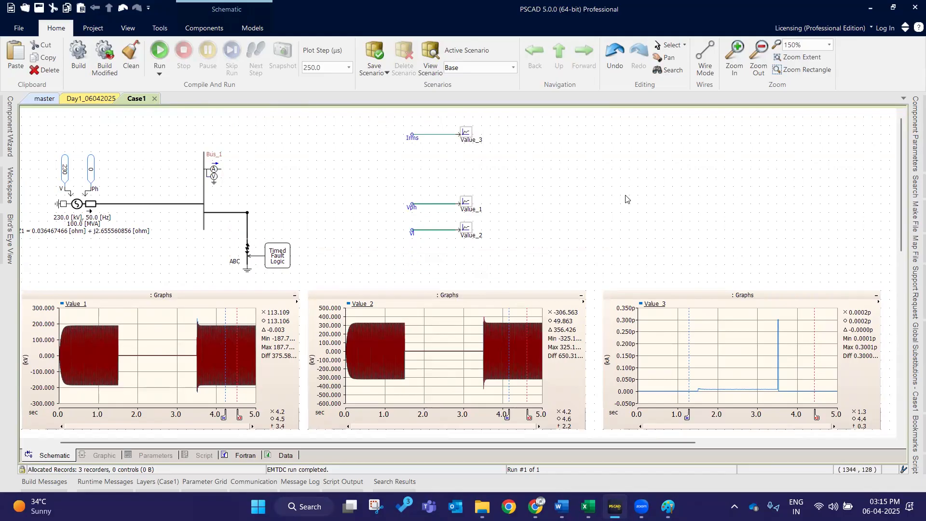
{"action": "double_click", "coordinate": [212, 172]}
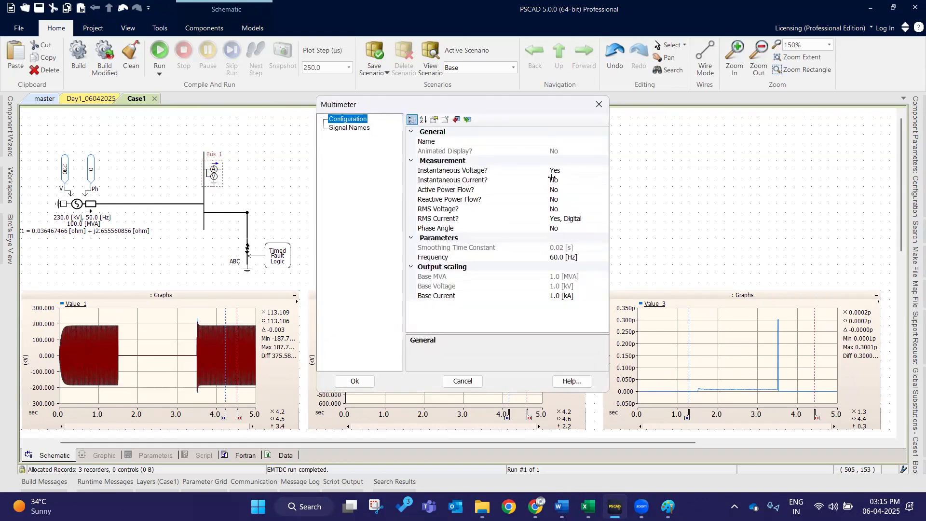
{"action": "double_click", "coordinate": [570, 181]}
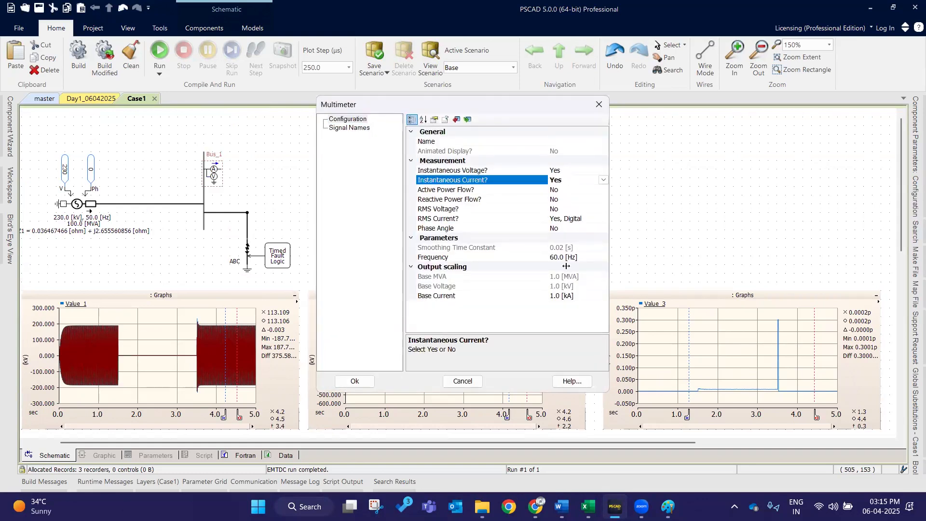
{"action": "double_click", "coordinate": [581, 219]}
Step: Name the multimeter's instantaneous current signal Iins and rename the Irms data signal label to Iins
{"action": "left_click", "coordinate": [363, 130]}
{"action": "left_click", "coordinate": [565, 162]}
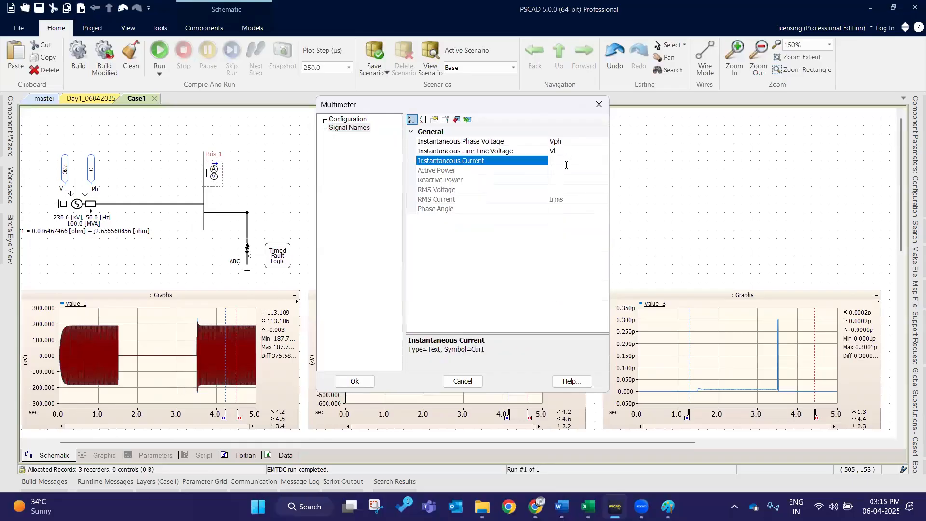
{"action": "key", "text": "Caps_Lock"}
{"action": "type", "text": "IINS"}
{"action": "key", "text": "BackSpace"}
{"action": "key", "text": "Caps_Lock"}
{"action": "type", "text": "ns"}
{"action": "key", "text": "Return"}
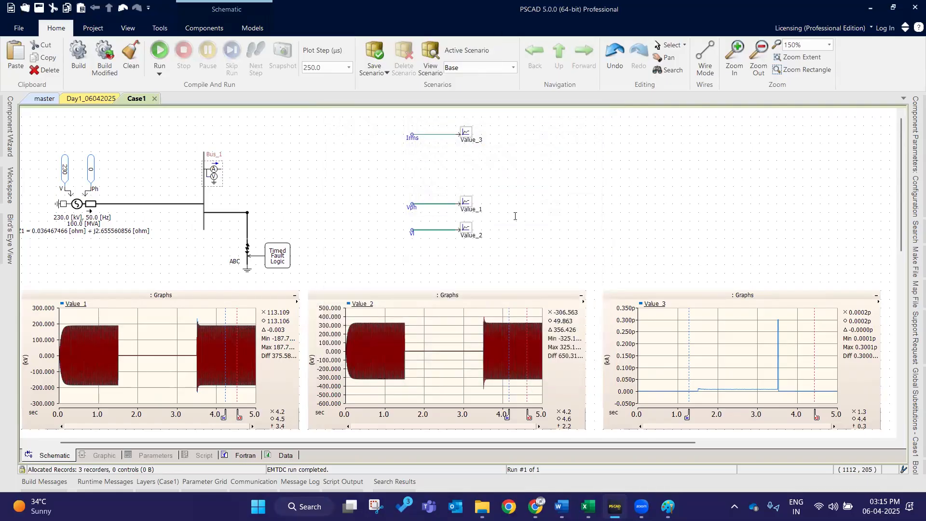
{"action": "double_click", "coordinate": [412, 136]}
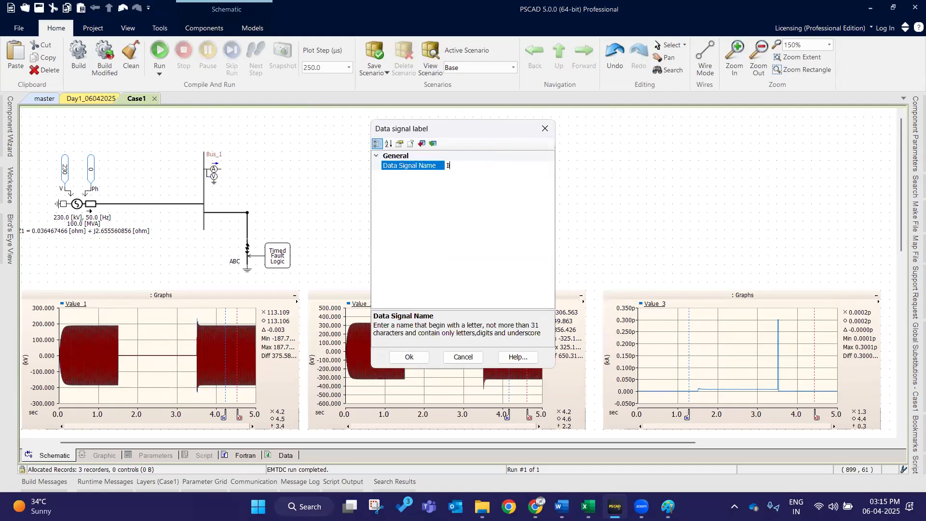
{"action": "key", "text": "Return"}
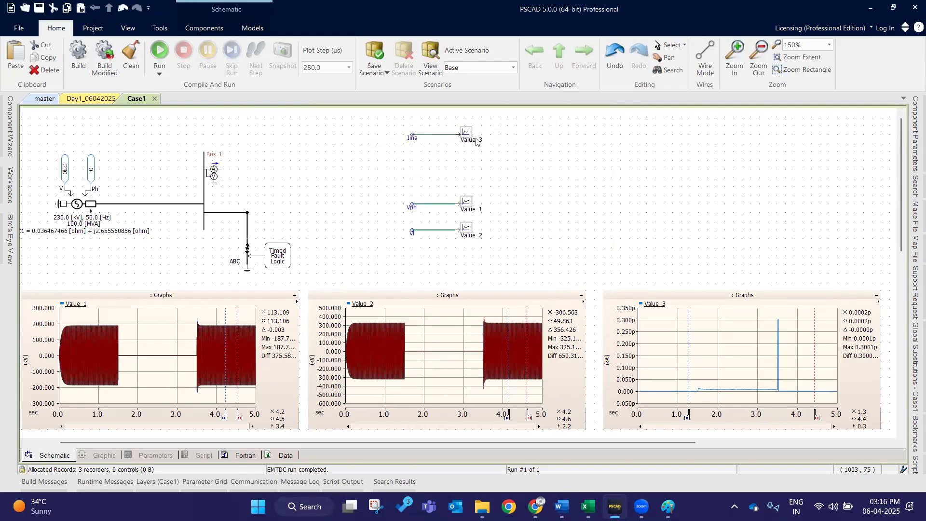
Step: Delete the wire between the Iins label and the Value_3 channel, and move the channel farther from the label
{"action": "left_click_drag", "start_coordinate": [425, 123], "coordinate": [421, 121]}
{"action": "left_click", "coordinate": [437, 134]}
{"action": "key", "text": "Delete"}
{"action": "left_click_drag", "start_coordinate": [466, 133], "coordinate": [553, 142]}
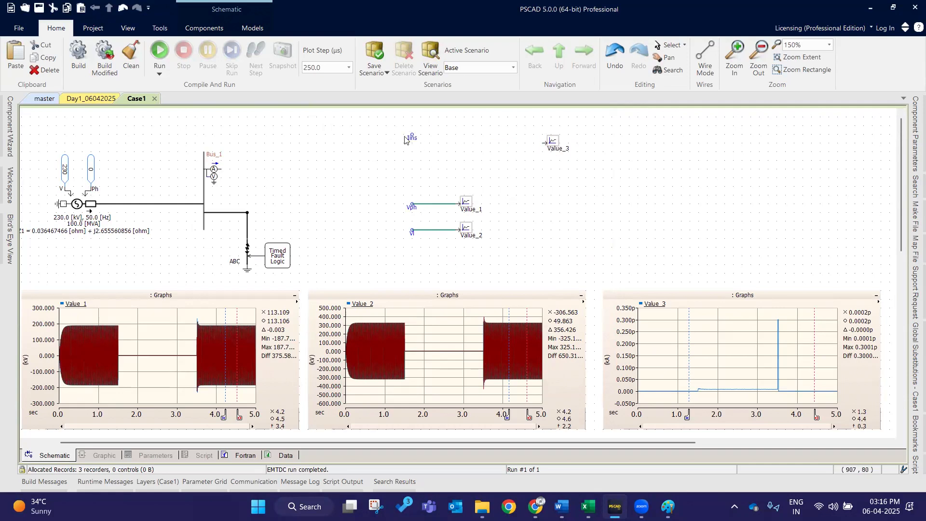
Step: Draw a short vertical wire downward from the Iins signal label
{"action": "scroll", "coordinate": [407, 137], "scroll_direction": "up", "scroll_amount": 2}
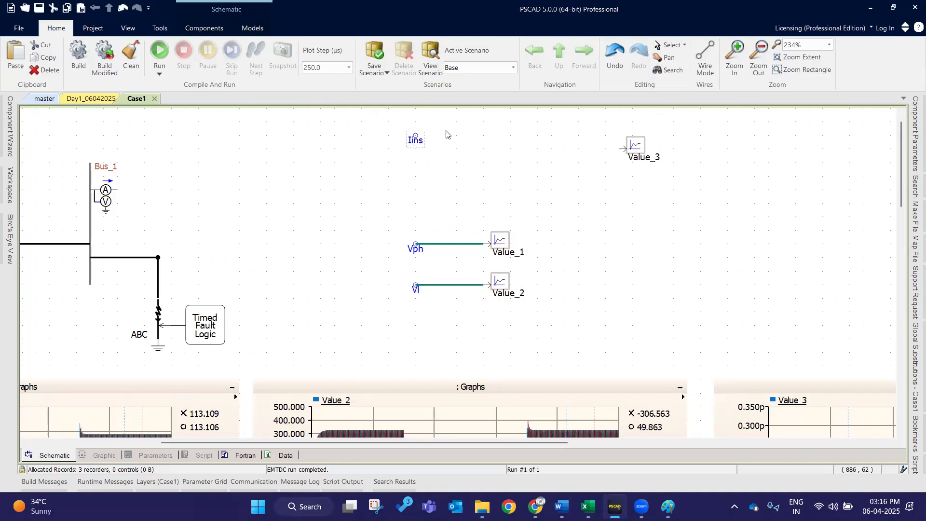
{"action": "left_click", "coordinate": [705, 60]}
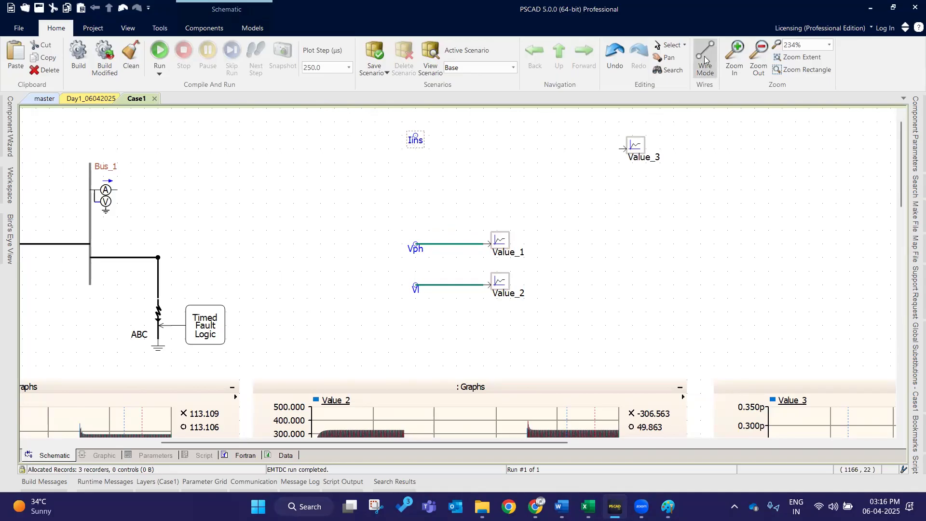
{"action": "left_click", "coordinate": [417, 136]}
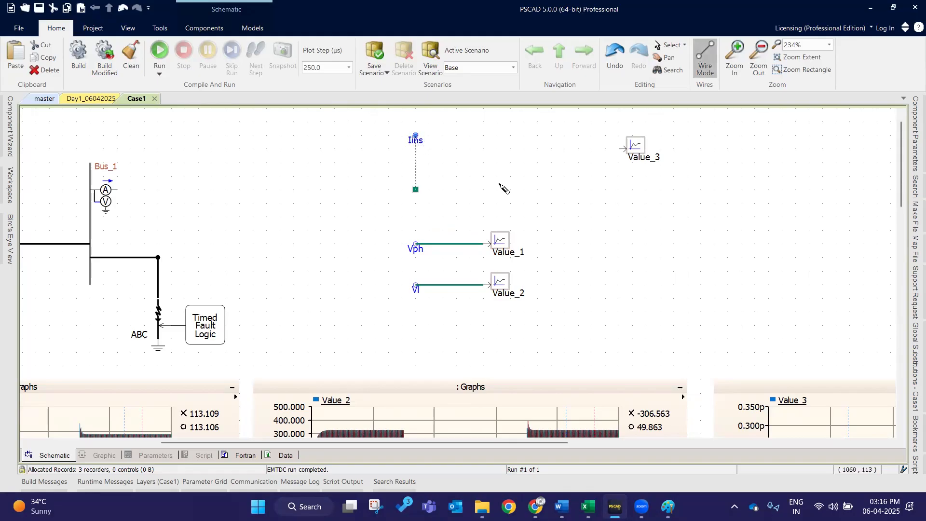
{"action": "key", "text": "Escape"}
Step: Place a scalar/array data tap with index 1 on the vertical wire below the Iins label
{"action": "left_click", "coordinate": [204, 28]}
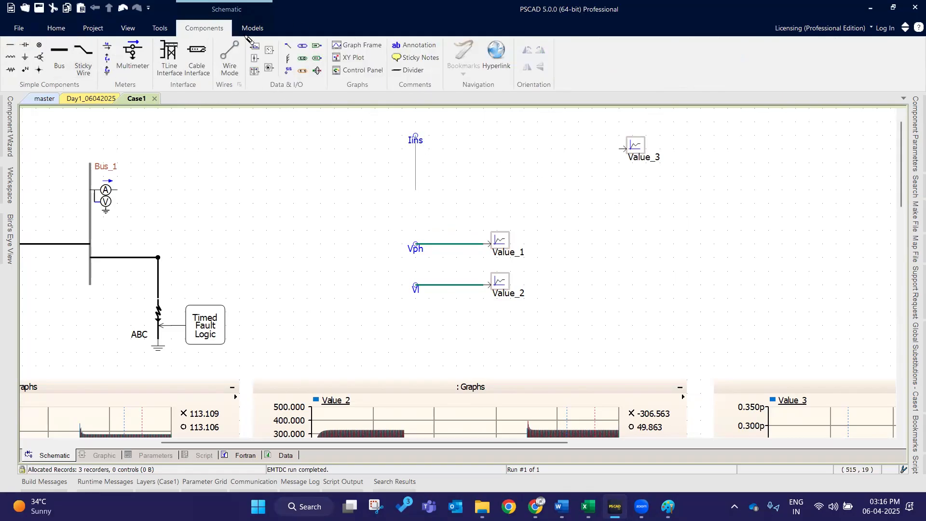
{"action": "left_click", "coordinate": [303, 48]}
{"action": "left_click", "coordinate": [433, 181]}
{"action": "left_click", "coordinate": [288, 45]}
{"action": "left_click", "coordinate": [340, 155]}
{"action": "double_click", "coordinate": [340, 156]}
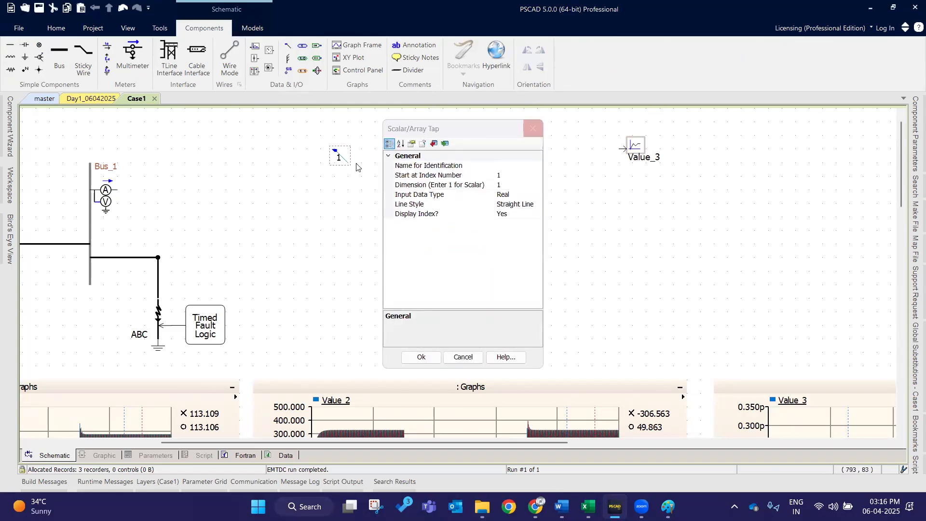
{"action": "left_click", "coordinate": [533, 128]}
{"action": "key", "text": "Delete"}
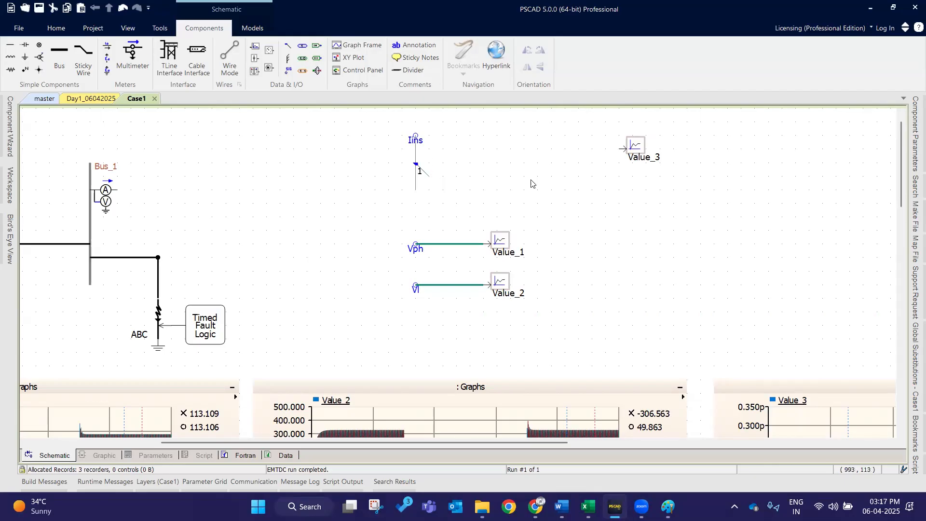
Step: Copy the Single Phase RMS Meter from the master library's meters into Case1 and attach its input to the Iins data tap
{"action": "left_click", "coordinate": [42, 101]}
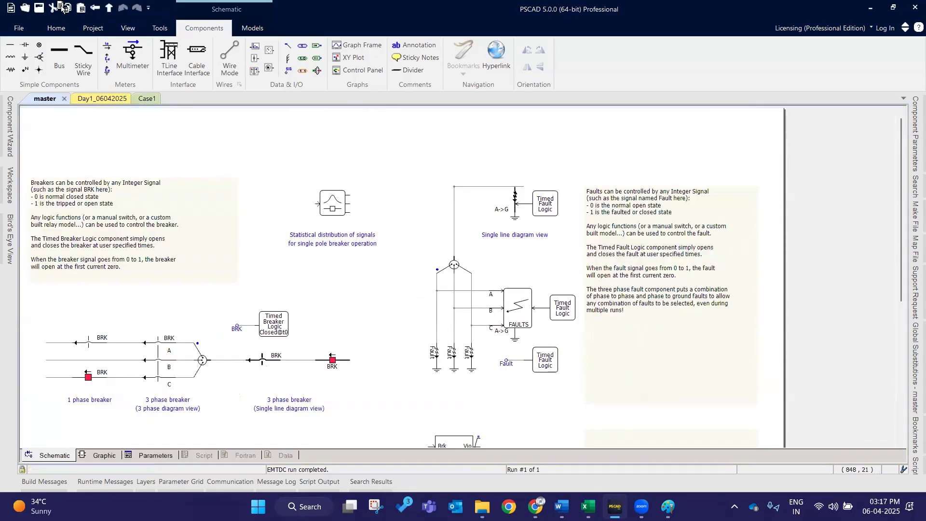
{"action": "left_click", "coordinate": [109, 7]}
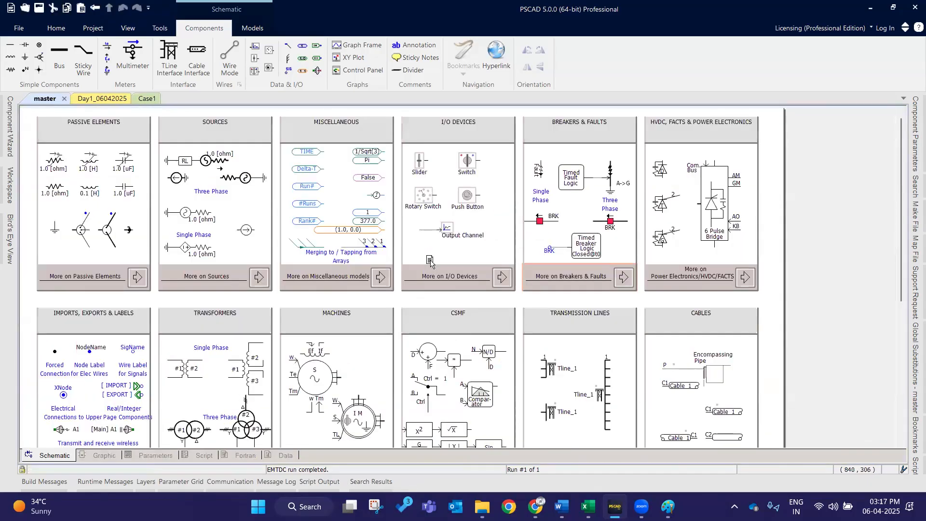
{"action": "scroll", "coordinate": [430, 261], "scroll_direction": "down", "scroll_amount": 5}
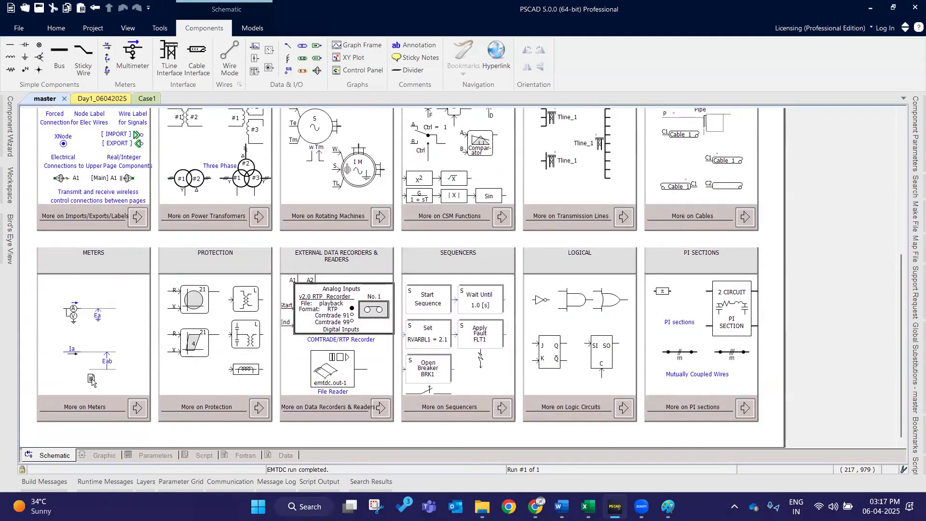
{"action": "left_click", "coordinate": [134, 392]}
{"action": "scroll", "coordinate": [299, 282], "scroll_direction": "up", "scroll_amount": 10}
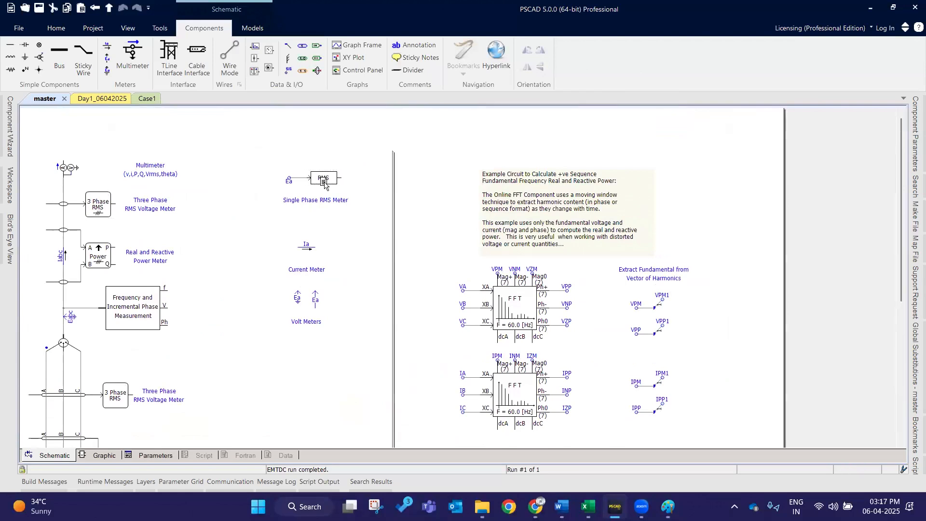
{"action": "left_click", "coordinate": [332, 177]}
{"action": "left_click", "coordinate": [147, 99]}
{"action": "key", "text": "ctrl+v"}
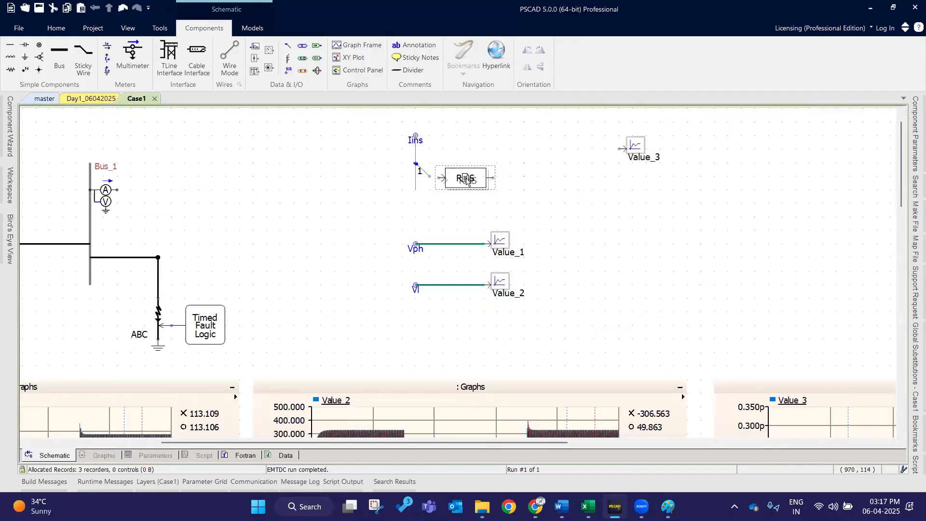
{"action": "left_click", "coordinate": [457, 178]}
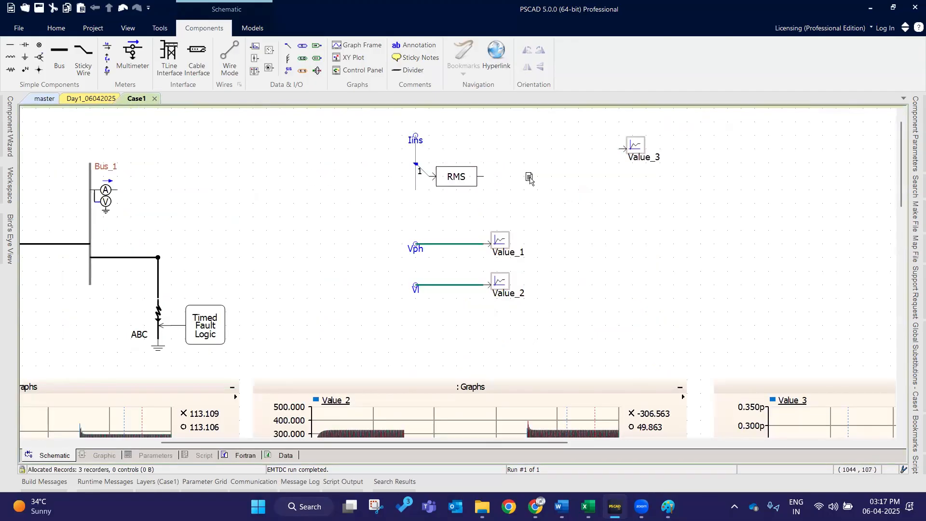
Step: Set the Single Phase RMS Meter's type to Digital and its fundamental frequency to 50 Hz
{"action": "double_click", "coordinate": [424, 173]}
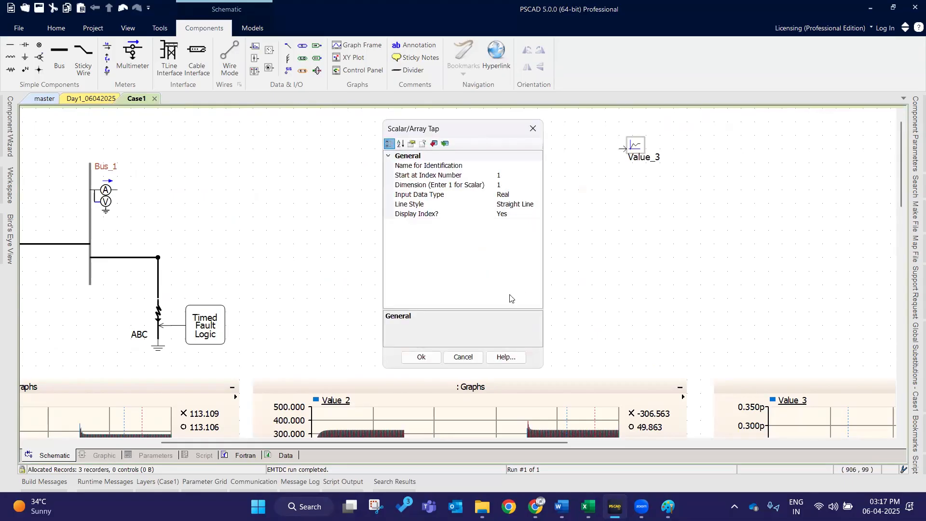
{"action": "left_click", "coordinate": [534, 128]}
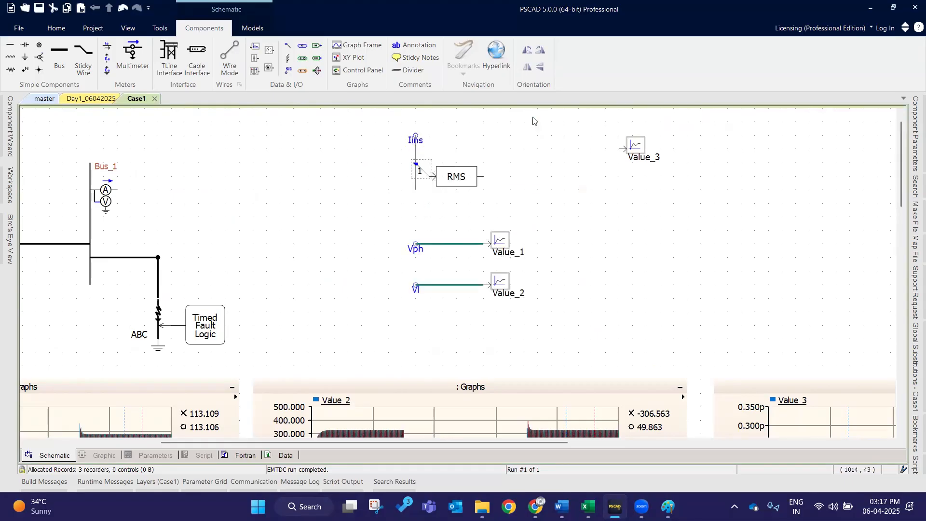
{"action": "double_click", "coordinate": [463, 177]}
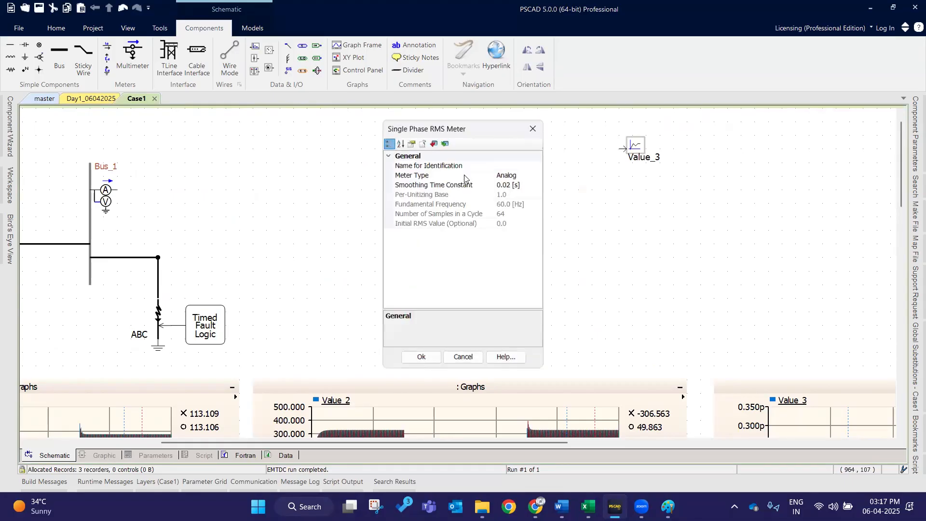
{"action": "double_click", "coordinate": [522, 176]}
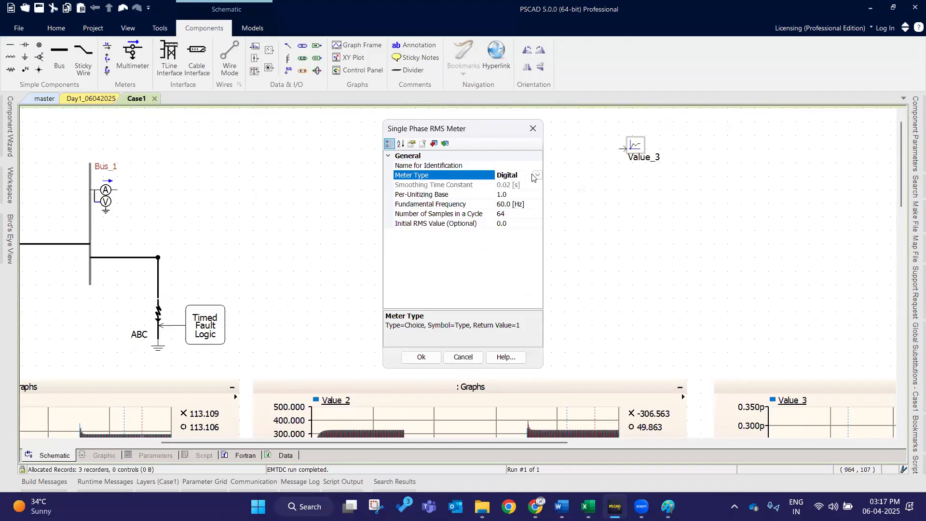
{"action": "left_click", "coordinate": [503, 205]}
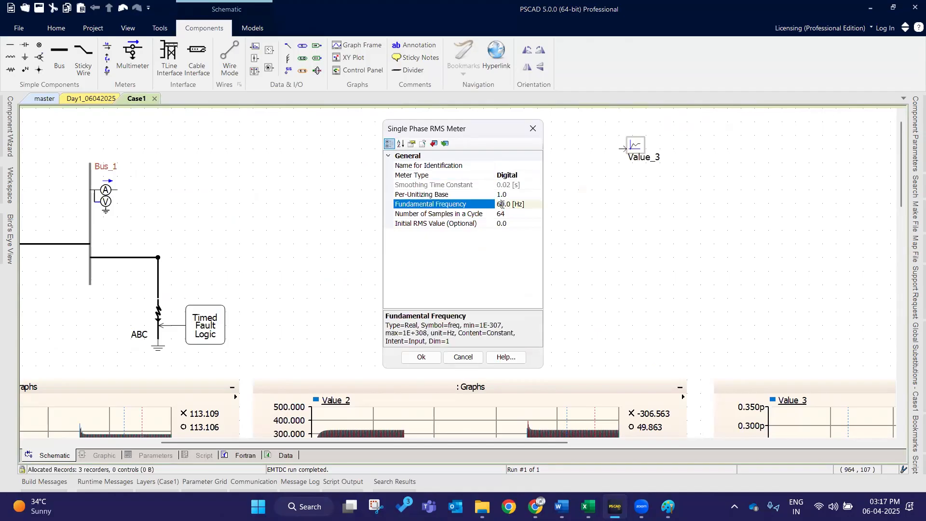
{"action": "key", "text": "BackSpace"}
{"action": "type", "text": "5"}
{"action": "key", "text": "Return"}
{"action": "key", "text": "Return"}
Step: Attach the Value_3 output channel directly to the RMS meter's output and run the simulation
{"action": "left_click_drag", "start_coordinate": [636, 146], "coordinate": [503, 175]}
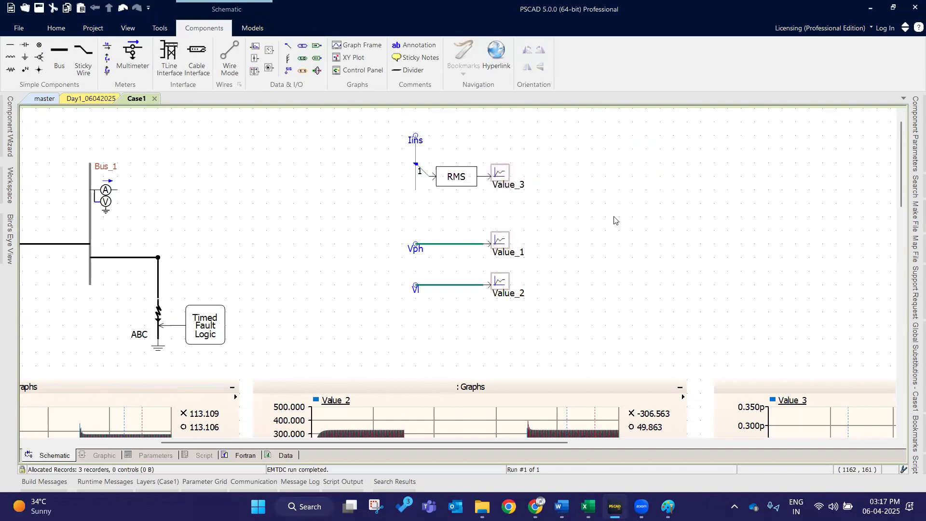
{"action": "left_click", "coordinate": [56, 28]}
{"action": "left_click", "coordinate": [159, 51]}
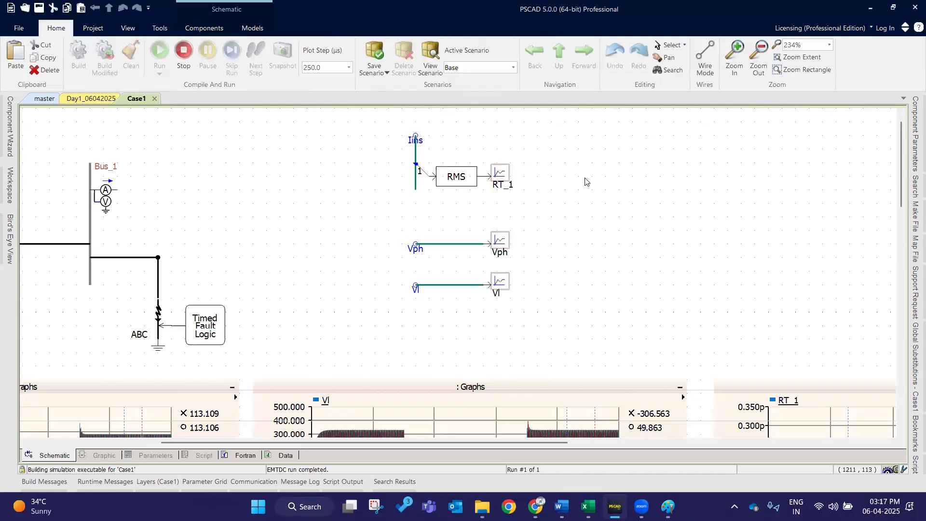
Step: Fit the vertical axis of the RT_1 current graph to its simulated curve
{"action": "scroll", "coordinate": [585, 181], "scroll_direction": "down", "scroll_amount": 7}
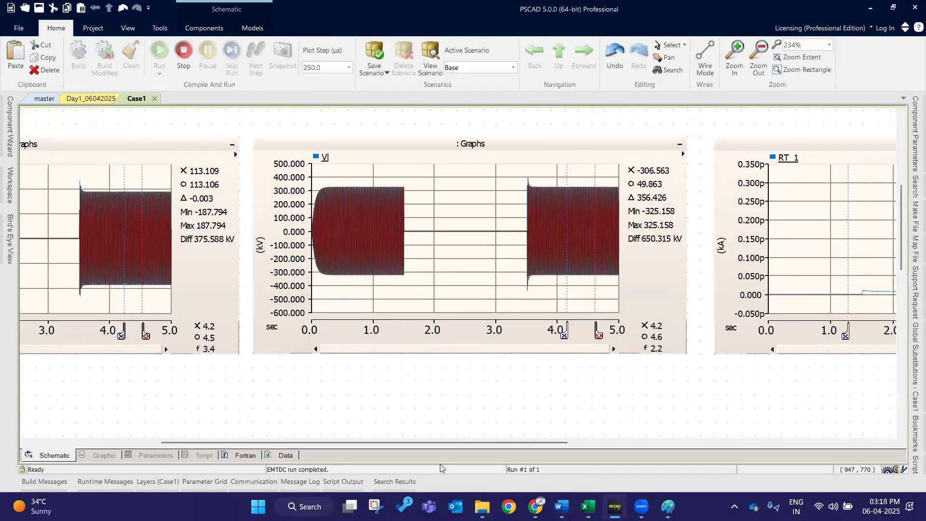
{"action": "left_click_drag", "start_coordinate": [436, 443], "coordinate": [541, 443]}
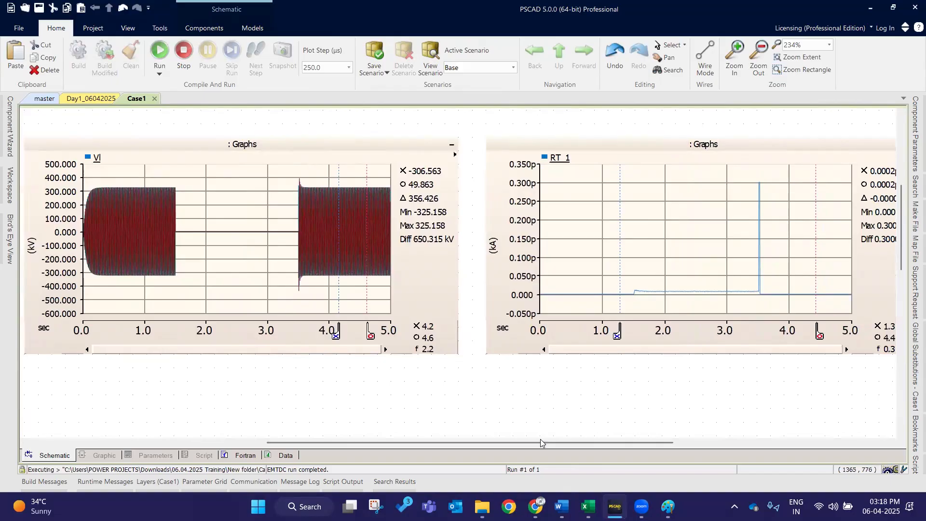
{"action": "key", "text": "F5"}
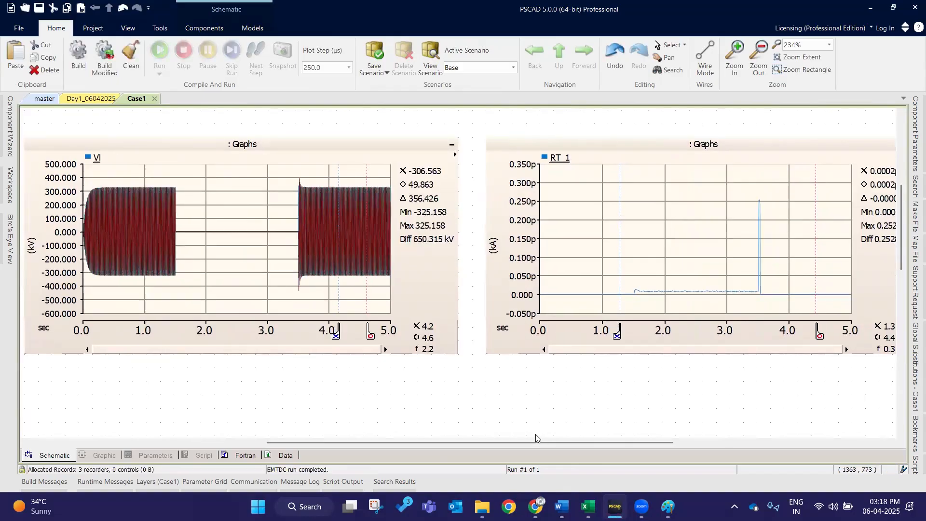
{"action": "left_click", "coordinate": [607, 143]}
{"action": "key", "text": "y"}
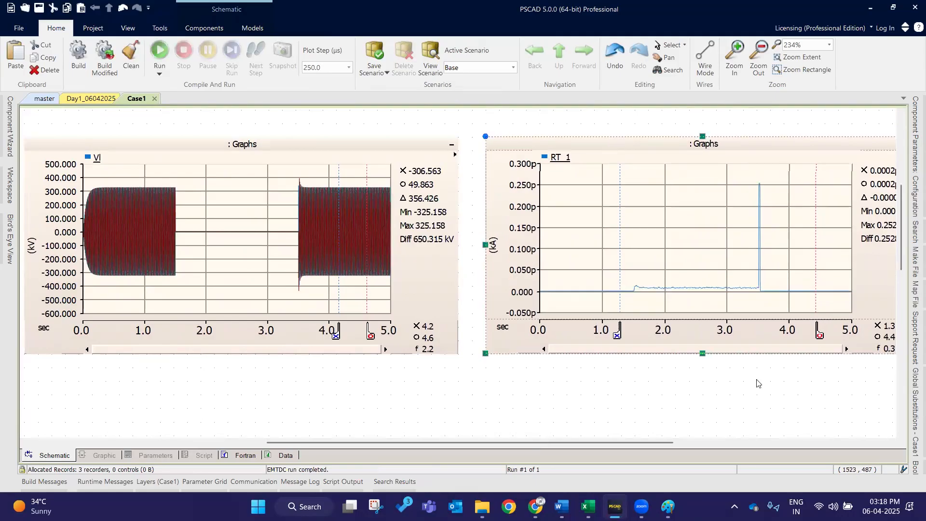
Step: Review the Timed Fault Logic settings and the Three Phase Fault's configuration, resistances, fault type and current names
{"action": "left_click_drag", "start_coordinate": [632, 447], "coordinate": [388, 441]}
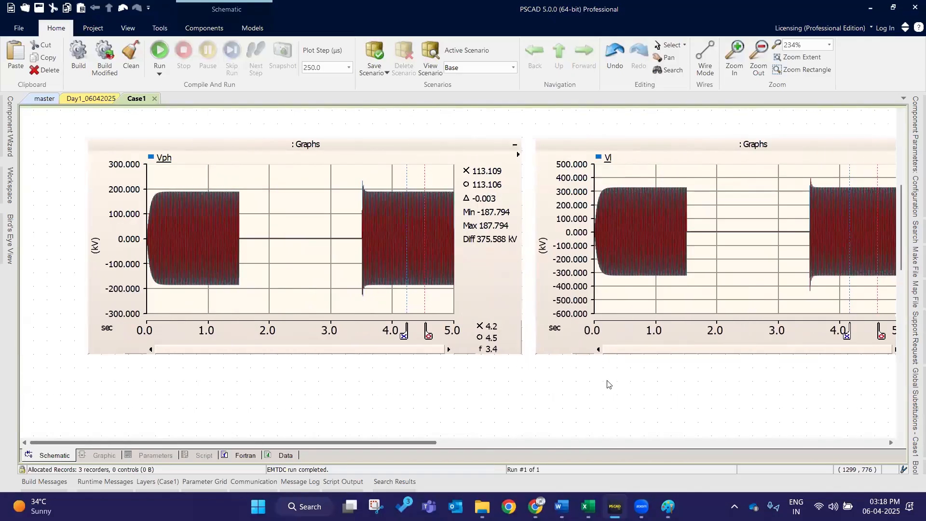
{"action": "scroll", "coordinate": [607, 383], "scroll_direction": "up", "scroll_amount": 3}
{"action": "scroll", "coordinate": [534, 225], "scroll_direction": "up", "scroll_amount": 1}
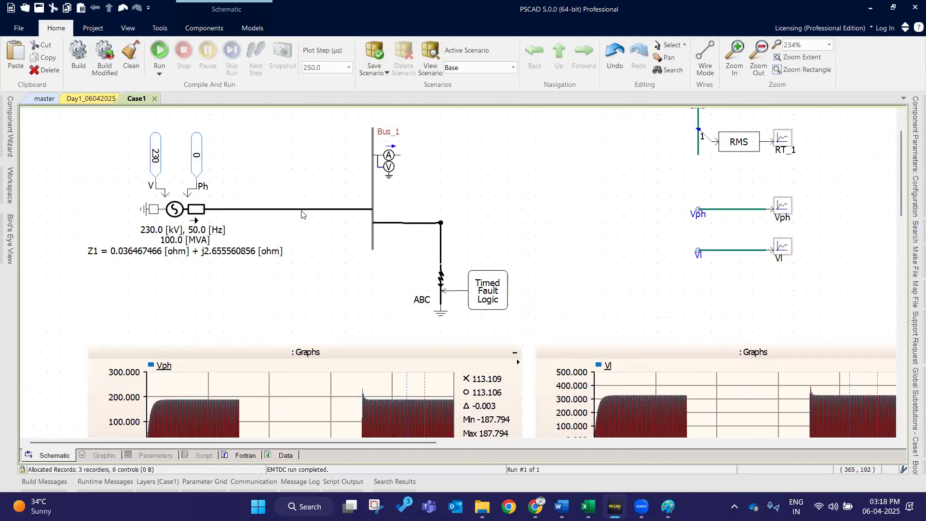
{"action": "double_click", "coordinate": [503, 300]}
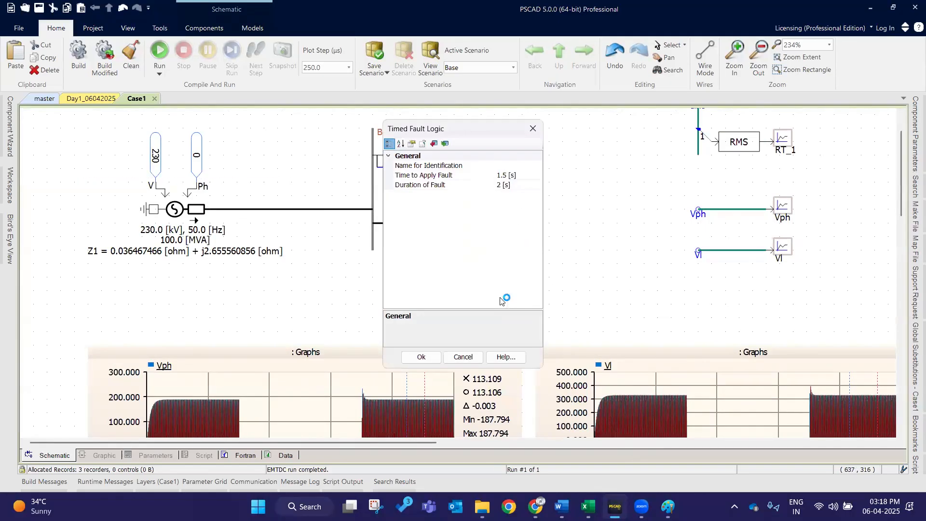
{"action": "left_click", "coordinate": [533, 129]}
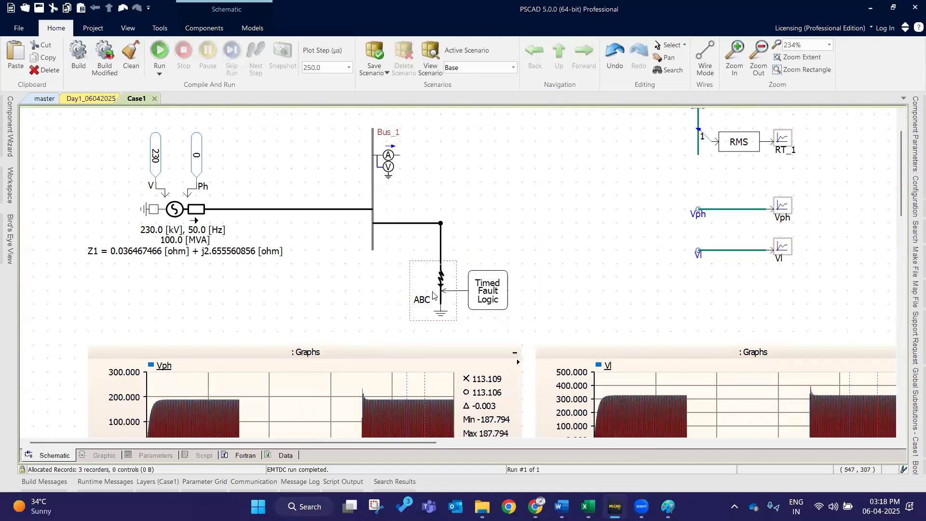
{"action": "double_click", "coordinate": [454, 287]}
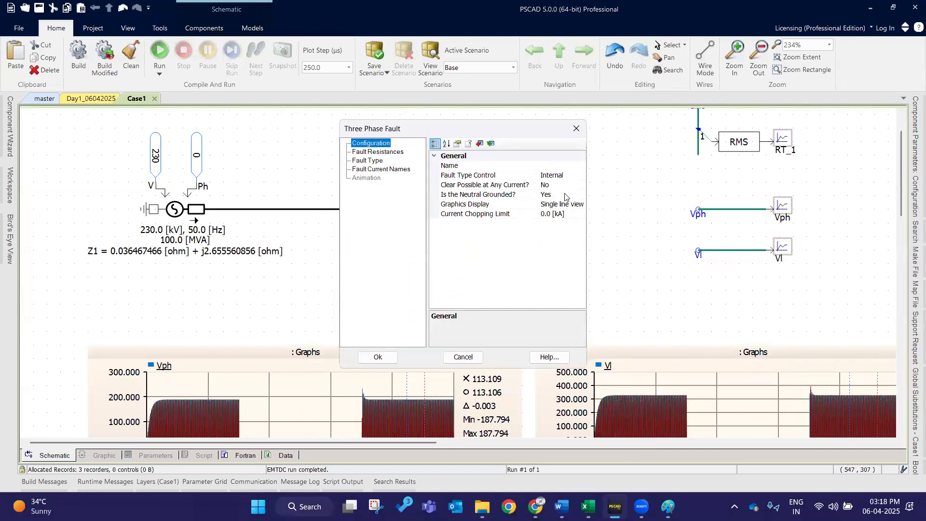
{"action": "left_click", "coordinate": [366, 152]}
{"action": "left_click", "coordinate": [368, 161]}
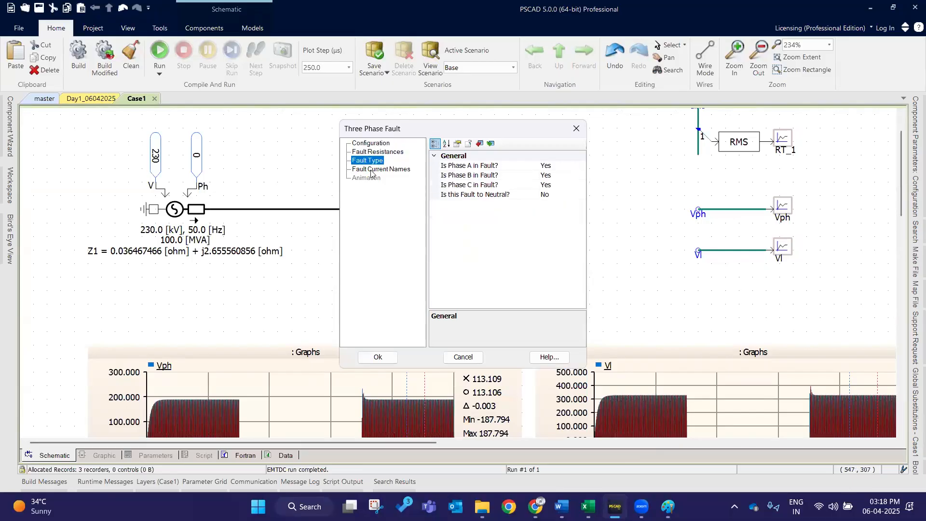
{"action": "left_click", "coordinate": [372, 170]}
{"action": "left_click", "coordinate": [367, 160]}
{"action": "left_click", "coordinate": [378, 357]}
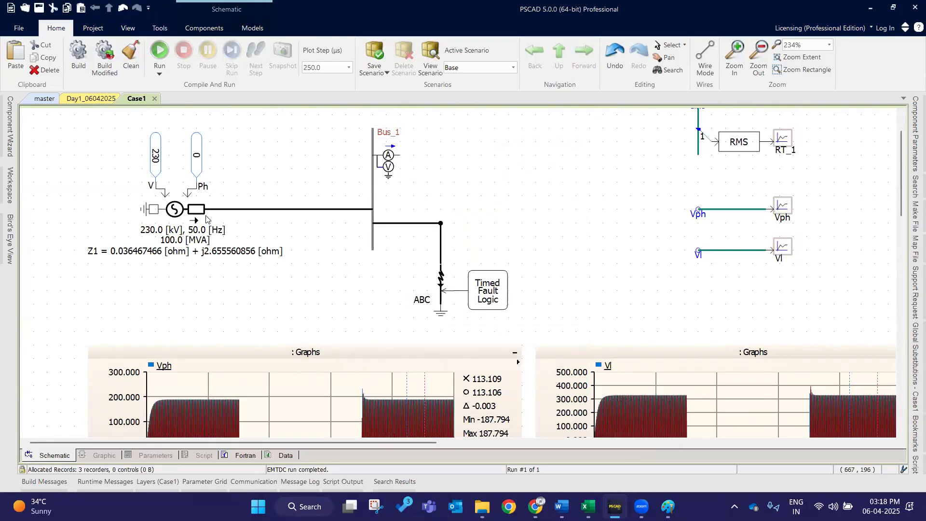
Step: Configure the Three Phase Fault as phase A to ground: phases B and C set to No, fault to neutral set to Yes
{"action": "double_click", "coordinate": [434, 290]}
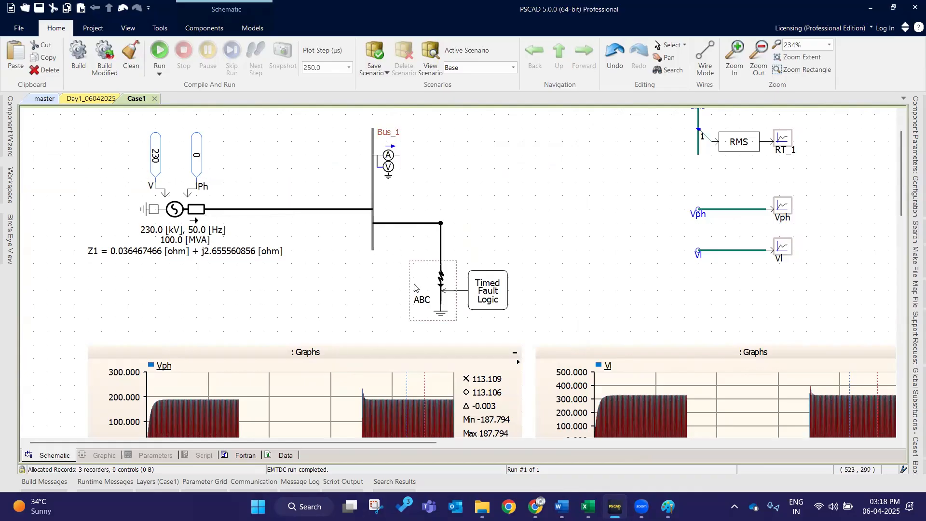
{"action": "left_click", "coordinate": [368, 160]}
{"action": "double_click", "coordinate": [556, 175]}
{"action": "double_click", "coordinate": [555, 185]}
{"action": "double_click", "coordinate": [553, 195]}
{"action": "left_click", "coordinate": [378, 357]}
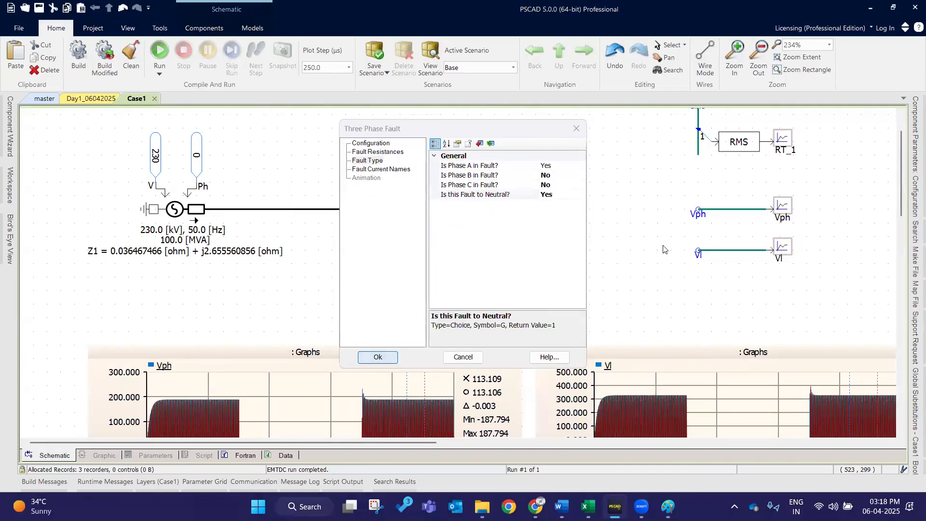
Step: Rerun the simulation with the phase A to ground fault and fit the RT_1 graph's vertical axis to the curve
{"action": "left_click", "coordinate": [161, 52]}
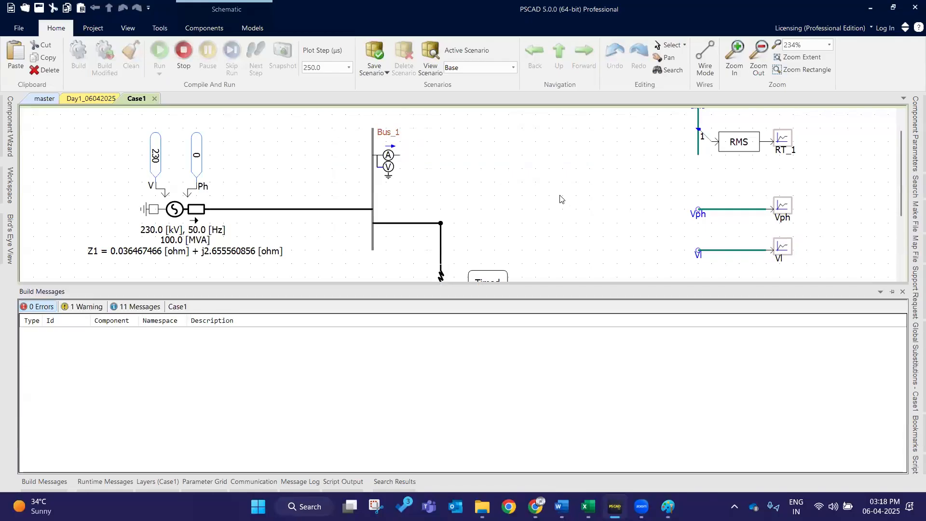
{"action": "scroll", "coordinate": [598, 265], "scroll_direction": "down", "scroll_amount": 4}
{"action": "left_click_drag", "start_coordinate": [424, 443], "coordinate": [703, 420]}
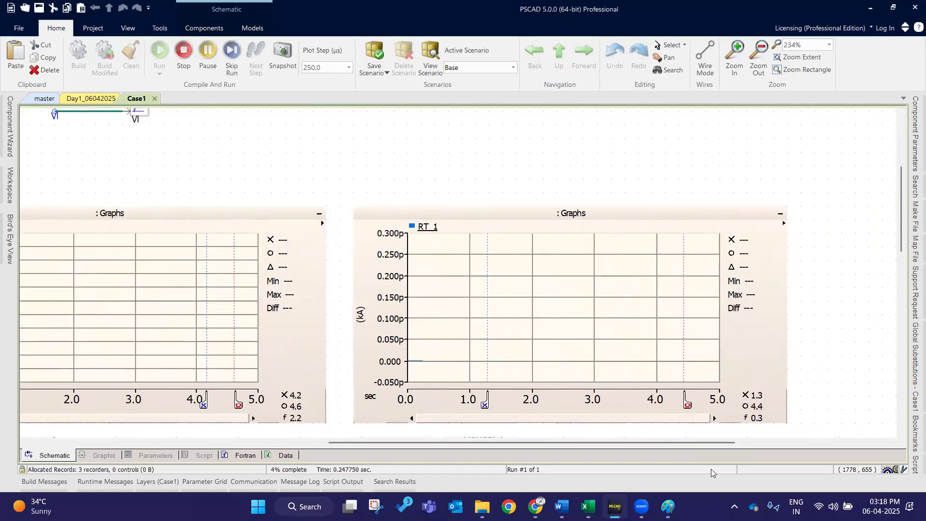
{"action": "left_click", "coordinate": [475, 218]}
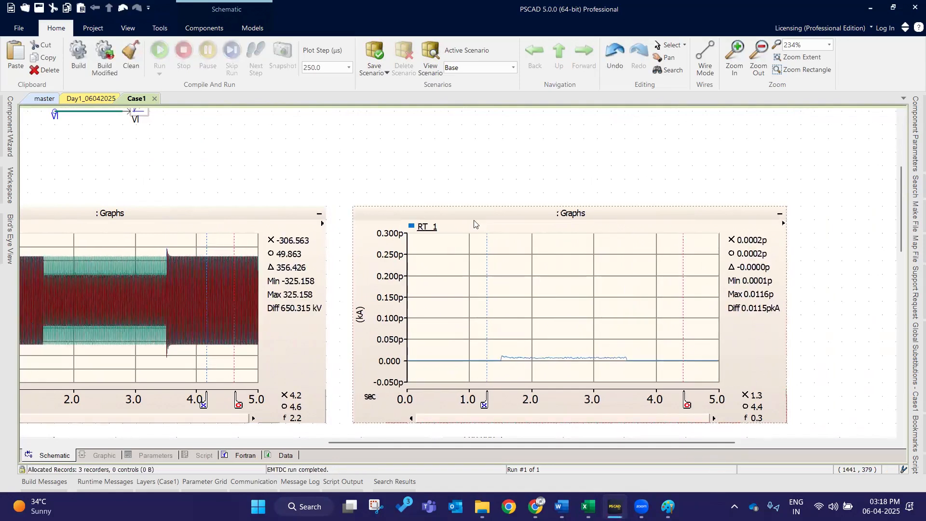
{"action": "left_click", "coordinate": [506, 177]}
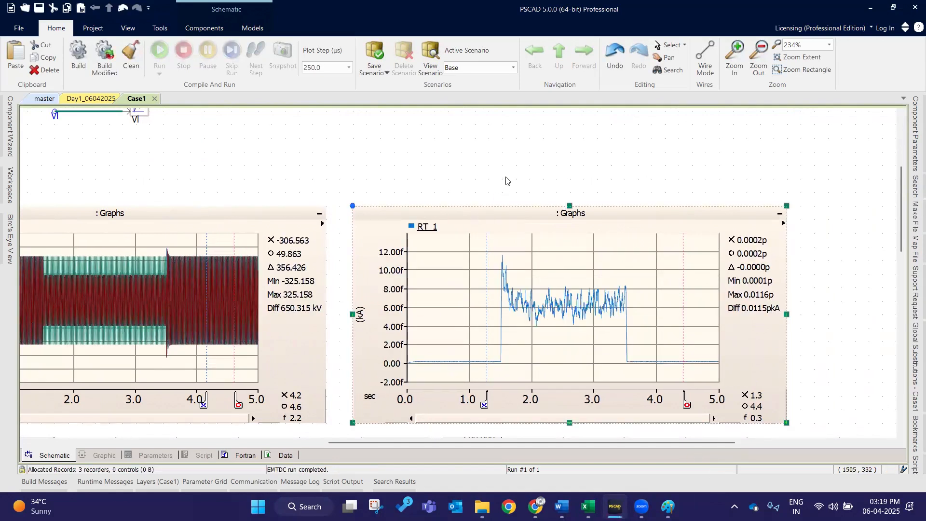
Step: Check the parameters of the Single Phase RMS Meter on the Iins signal
{"action": "scroll", "coordinate": [546, 452], "scroll_direction": "left", "scroll_amount": 10}
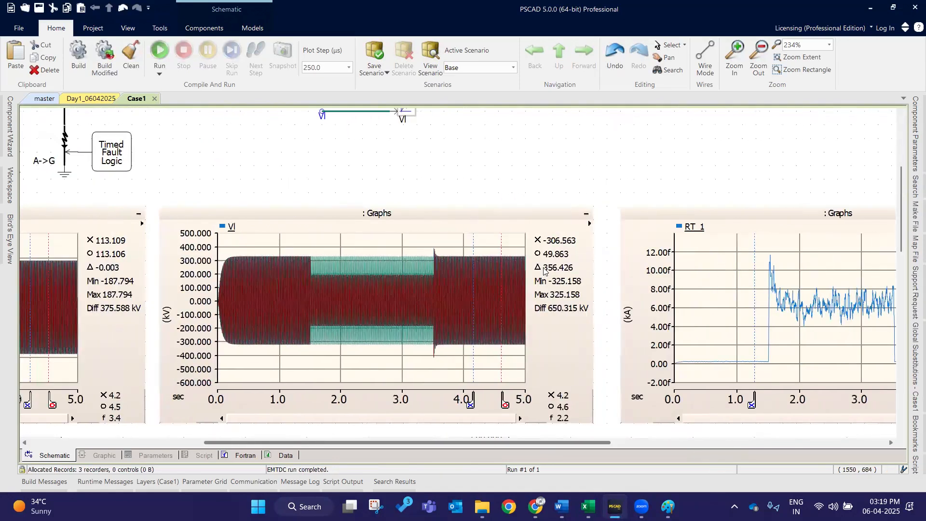
{"action": "scroll", "coordinate": [642, 237], "scroll_direction": "up", "scroll_amount": 5}
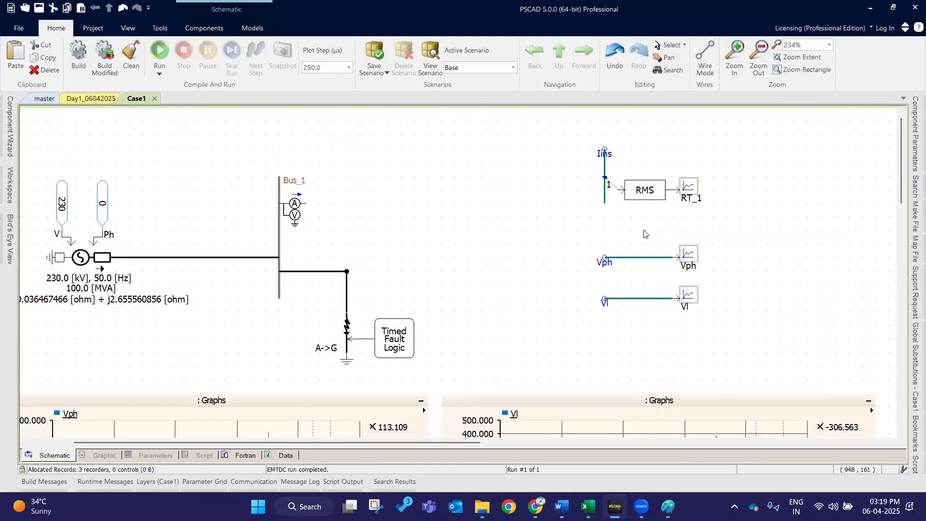
{"action": "double_click", "coordinate": [642, 201]}
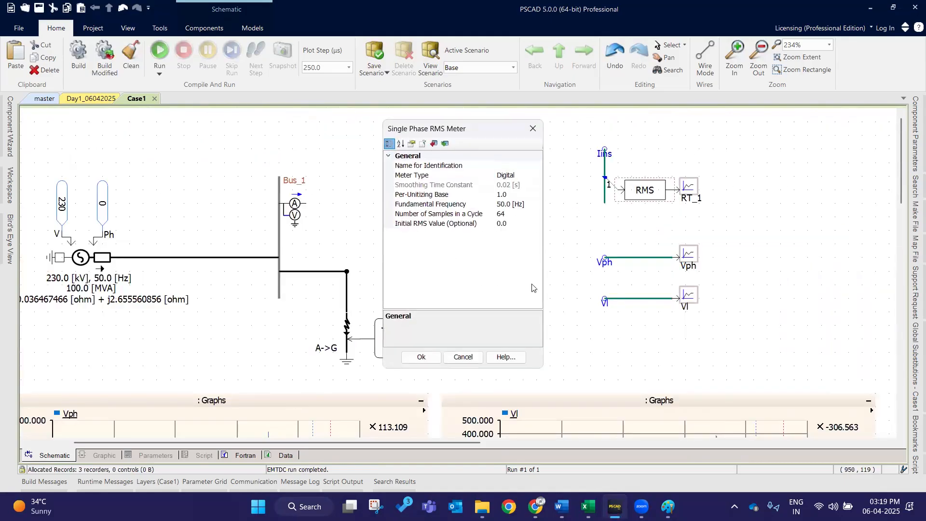
{"action": "left_click", "coordinate": [420, 357]}
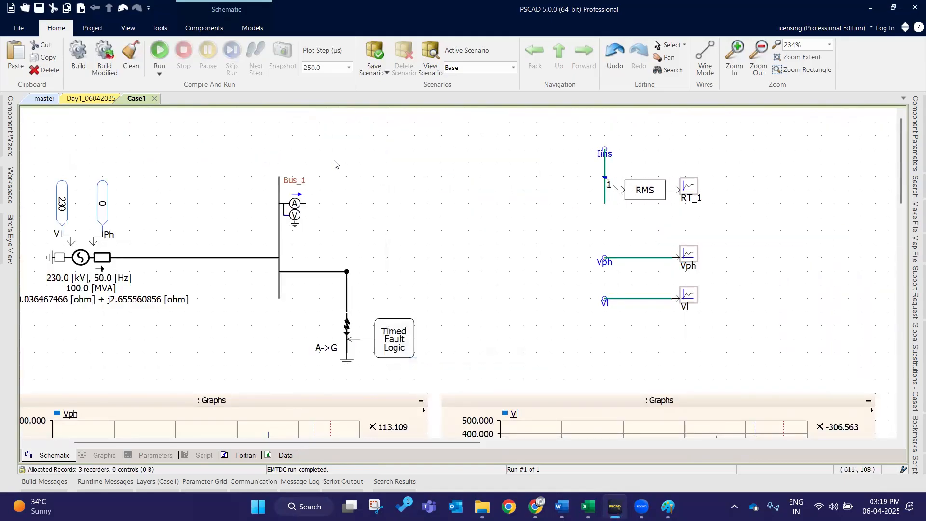
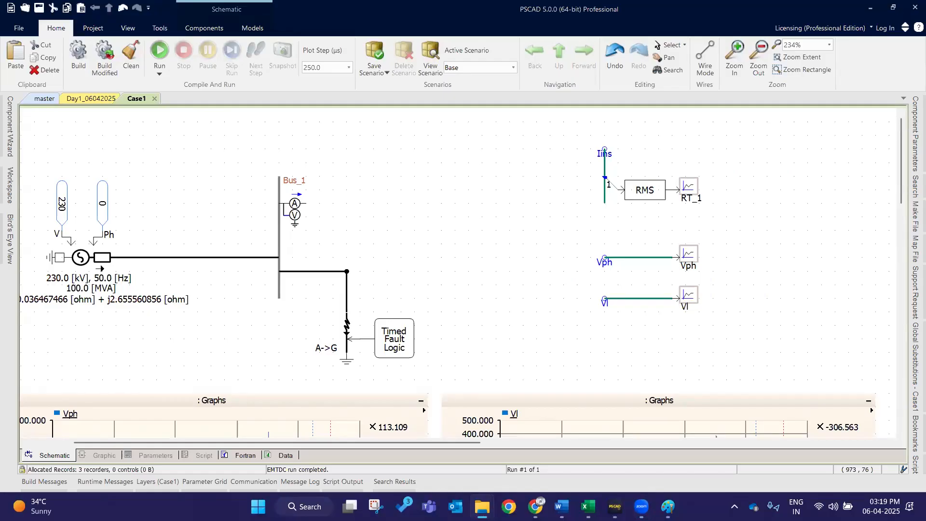
Step: Examine the Vph and Vl voltage waveforms over the fault interval in Case1
{"action": "left_click", "coordinate": [669, 506]}
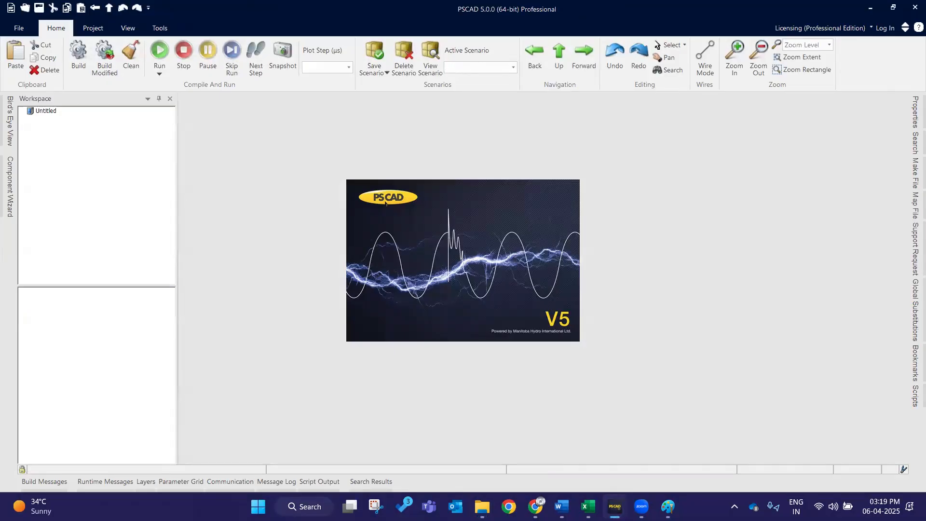
{"action": "key", "text": "alt+Tab"}
{"action": "scroll", "coordinate": [508, 219], "scroll_direction": "down", "scroll_amount": 2}
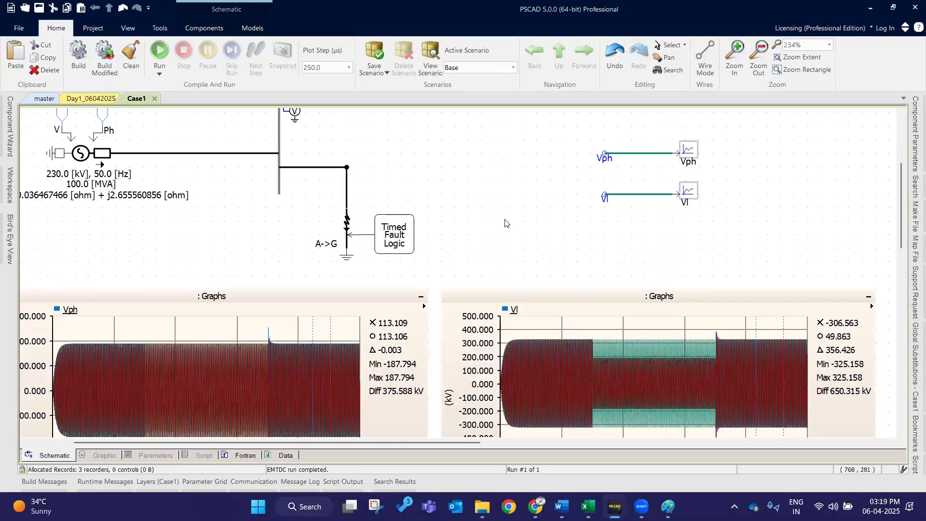
{"action": "scroll", "coordinate": [504, 222], "scroll_direction": "up", "scroll_amount": 2}
{"action": "scroll", "coordinate": [503, 221], "scroll_direction": "down", "scroll_amount": 5}
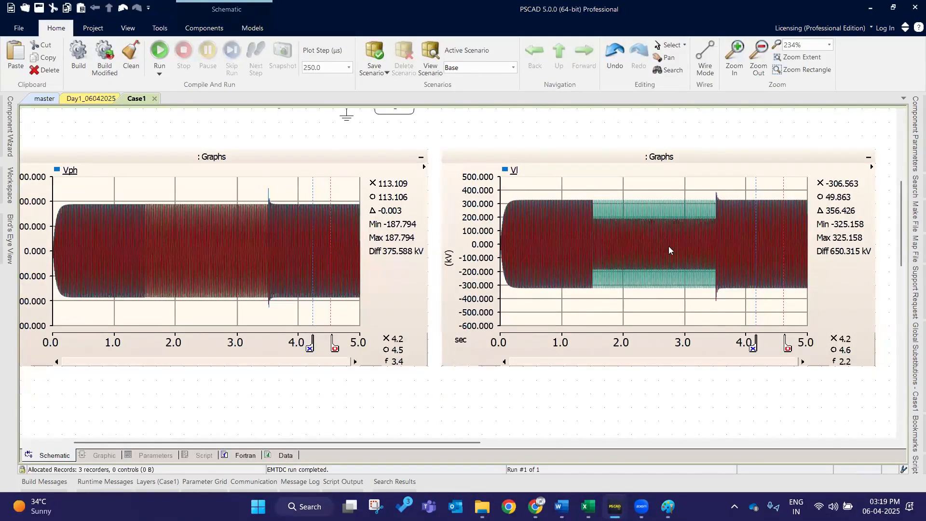
{"action": "left_click", "coordinate": [646, 263]}
Step: Delete the wire between Bus_1 and the fault branch and move the multimeter down in line with the source wire
{"action": "scroll", "coordinate": [440, 242], "scroll_direction": "up", "scroll_amount": 4}
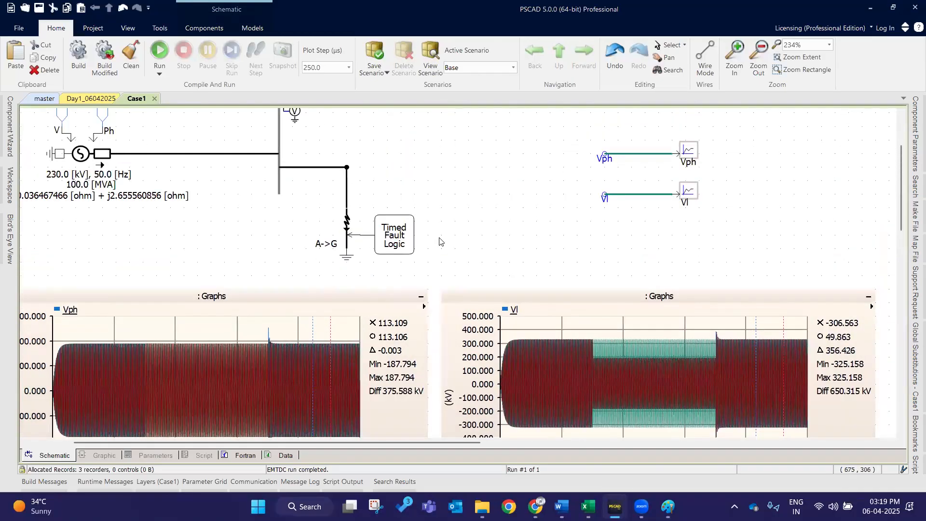
{"action": "scroll", "coordinate": [429, 234], "scroll_direction": "up", "scroll_amount": 1}
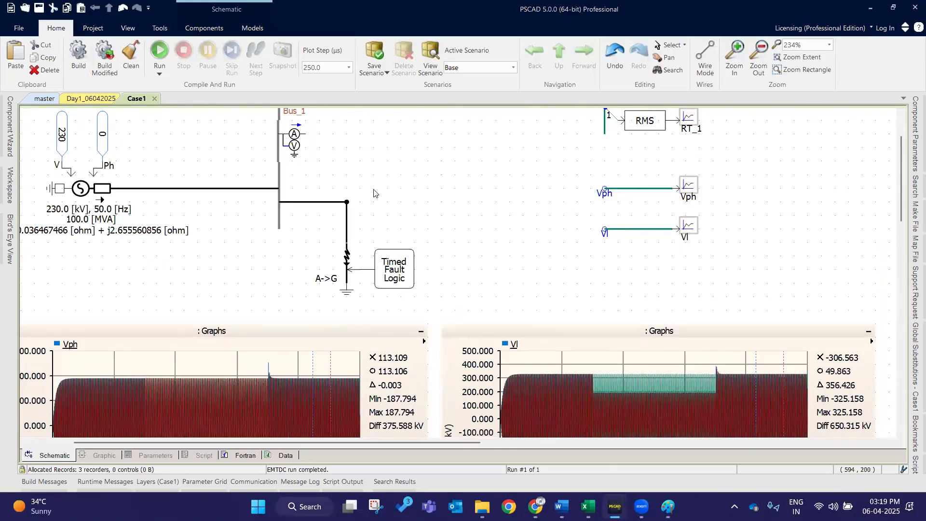
{"action": "left_click", "coordinate": [322, 202]}
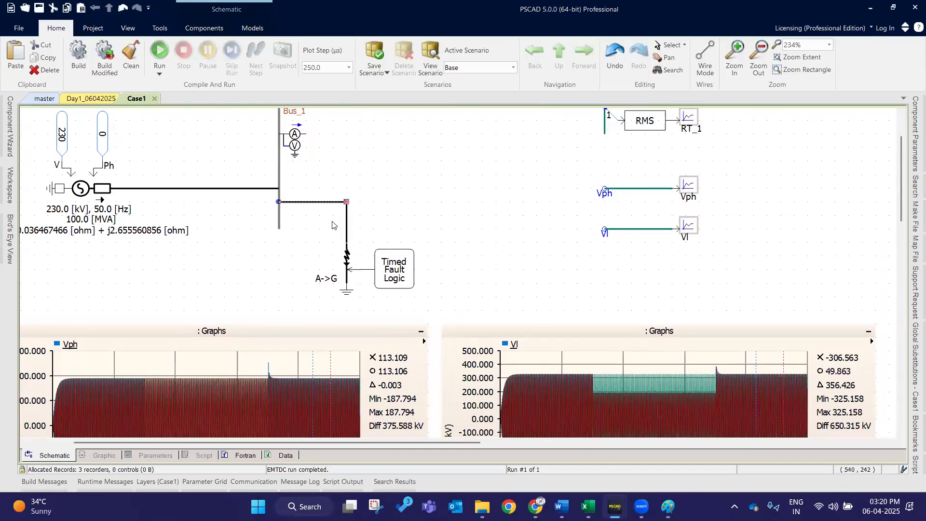
{"action": "key", "text": "Delete"}
{"action": "left_click_drag", "start_coordinate": [289, 137], "coordinate": [289, 191]}
{"action": "left_click", "coordinate": [426, 184]}
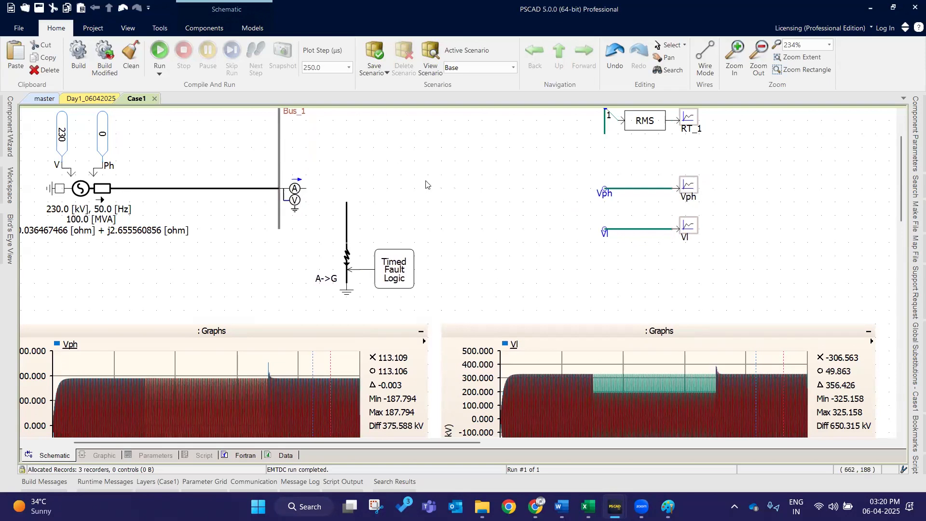
Step: Wire the multimeter's free end across to the fault branch and extend the branch's vertical wire up to meet it
{"action": "left_click", "coordinate": [705, 58]}
{"action": "left_click", "coordinate": [306, 188]}
{"action": "left_click", "coordinate": [346, 188]}
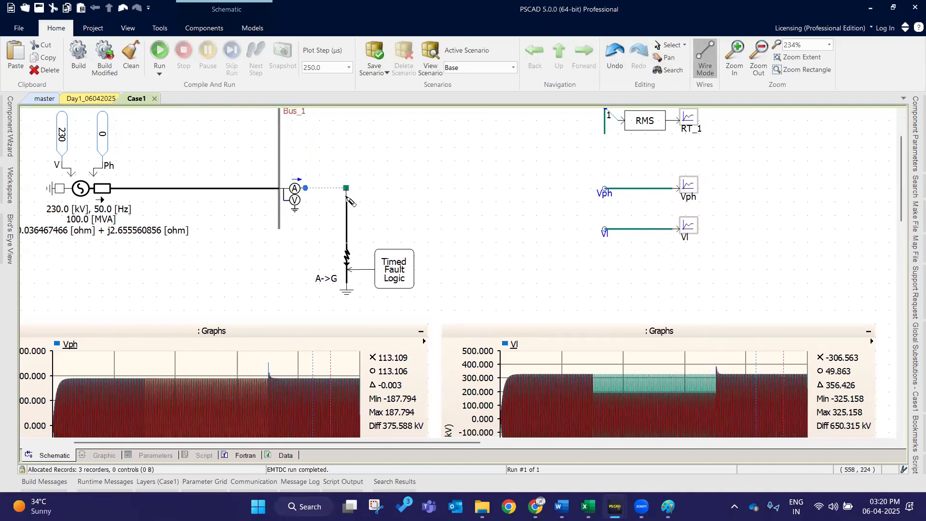
{"action": "left_click", "coordinate": [346, 189]}
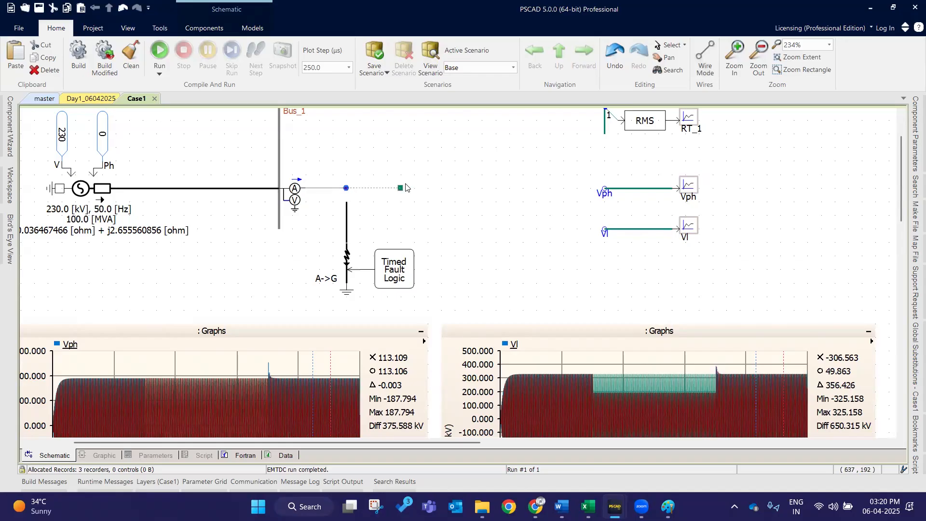
{"action": "left_click", "coordinate": [346, 220]}
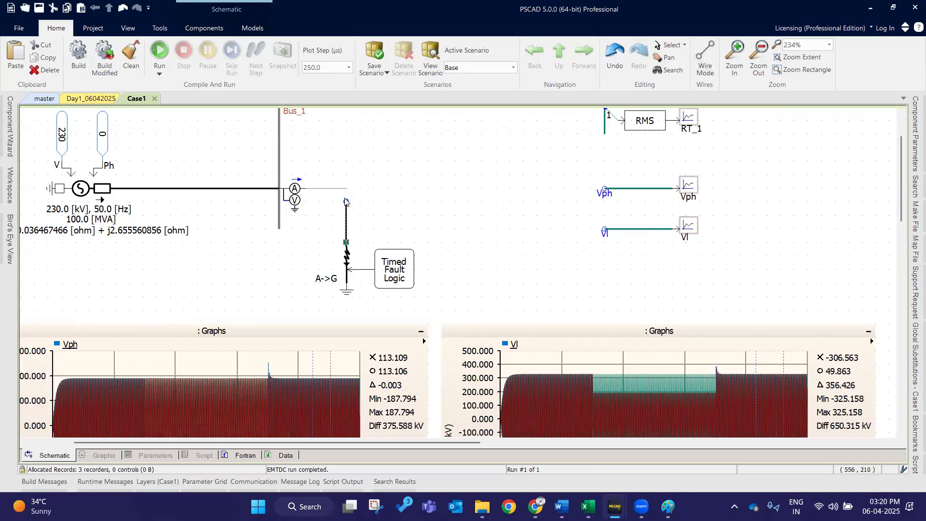
{"action": "left_click_drag", "start_coordinate": [346, 202], "coordinate": [346, 189]}
{"action": "left_click", "coordinate": [468, 199]}
Step: Shorten Bus_1 by lowering its upper end to just above the multimeter connection
{"action": "left_click", "coordinate": [278, 145]}
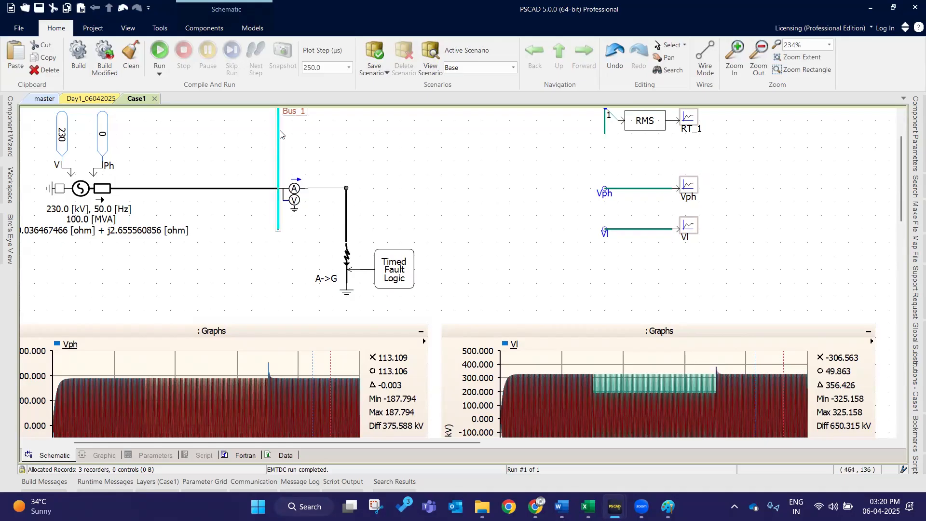
{"action": "scroll", "coordinate": [274, 154], "scroll_direction": "up", "scroll_amount": 1}
{"action": "left_click_drag", "start_coordinate": [279, 176], "coordinate": [279, 218]}
{"action": "left_click", "coordinate": [400, 241]}
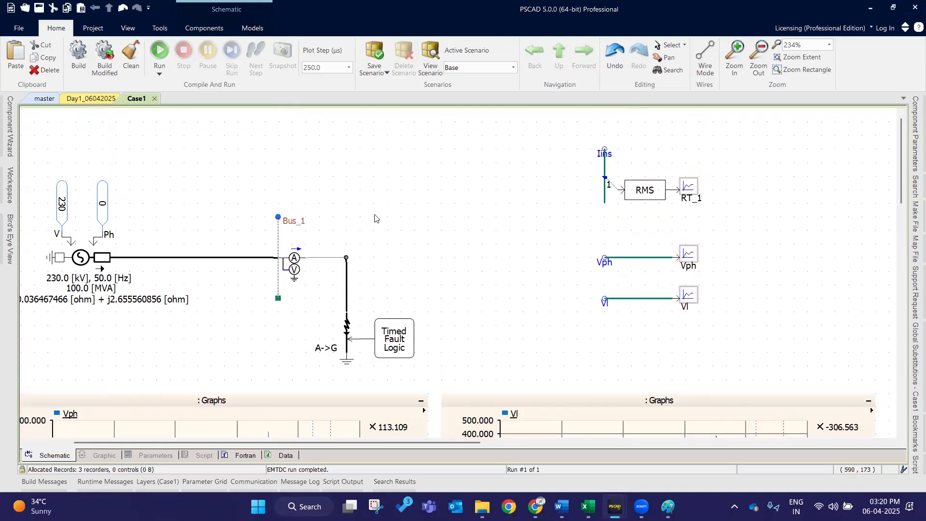
Step: Rerun the simulation with the multimeter in series and fit the RT_1 graph's vertical axis to the curve
{"action": "left_click", "coordinate": [158, 50]}
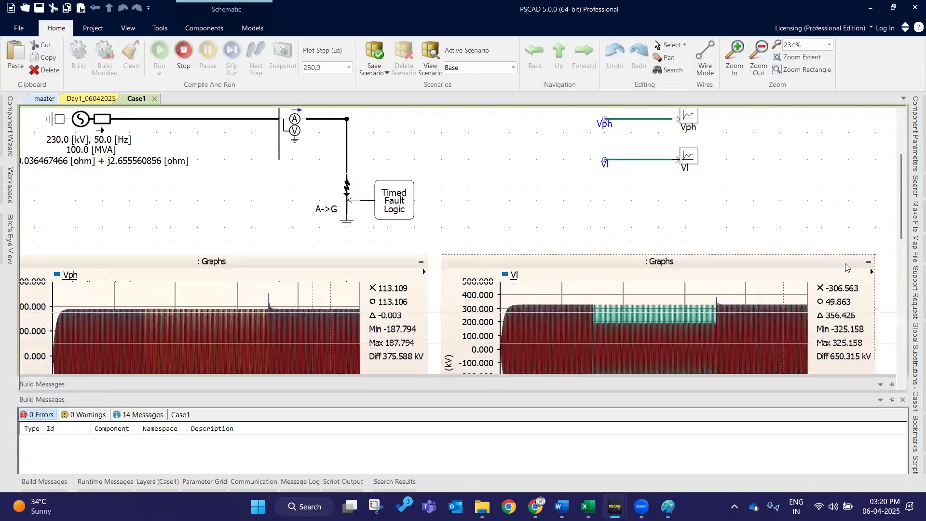
{"action": "scroll", "coordinate": [559, 312], "scroll_direction": "down", "scroll_amount": 1}
{"action": "scroll", "coordinate": [643, 331], "scroll_direction": "down", "scroll_amount": 2}
{"action": "scroll", "coordinate": [671, 446], "scroll_direction": "right", "scroll_amount": 1}
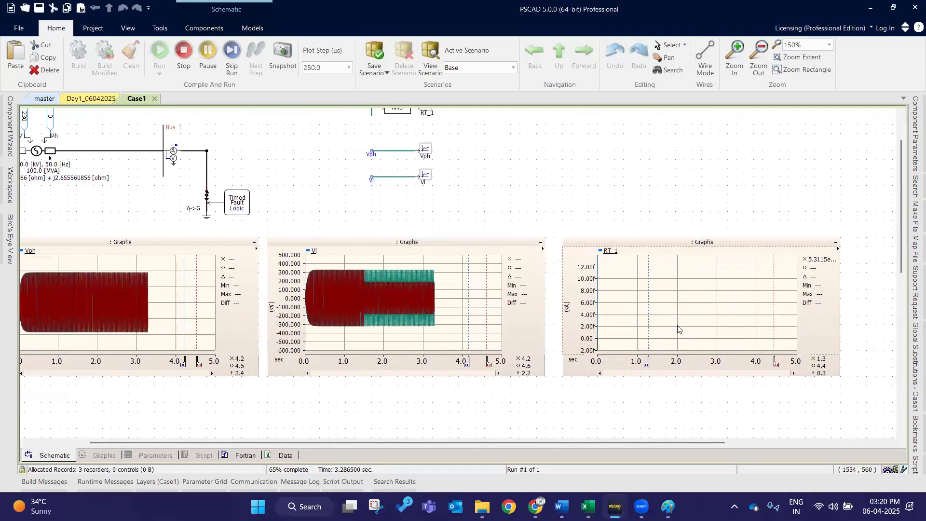
{"action": "left_click", "coordinate": [657, 244]}
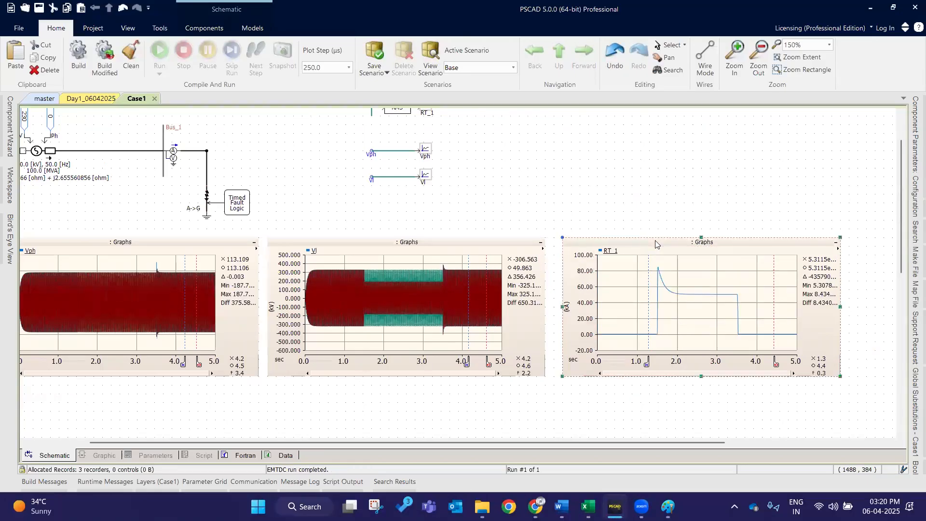
{"action": "left_click", "coordinate": [602, 200]}
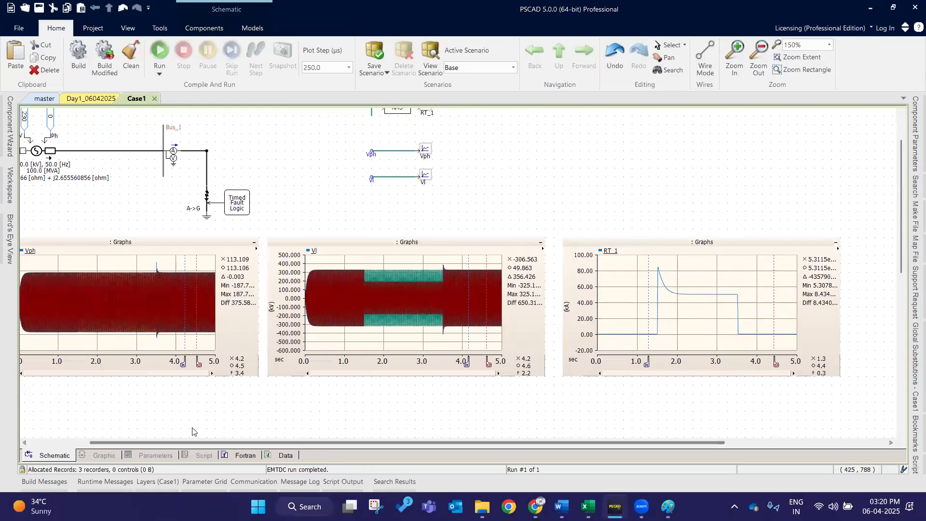
Step: Set phases B and C in fault to Yes and fault to neutral to No in the Three Phase Fault, and rerun the simulation
{"action": "left_click_drag", "start_coordinate": [186, 441], "coordinate": [56, 428]}
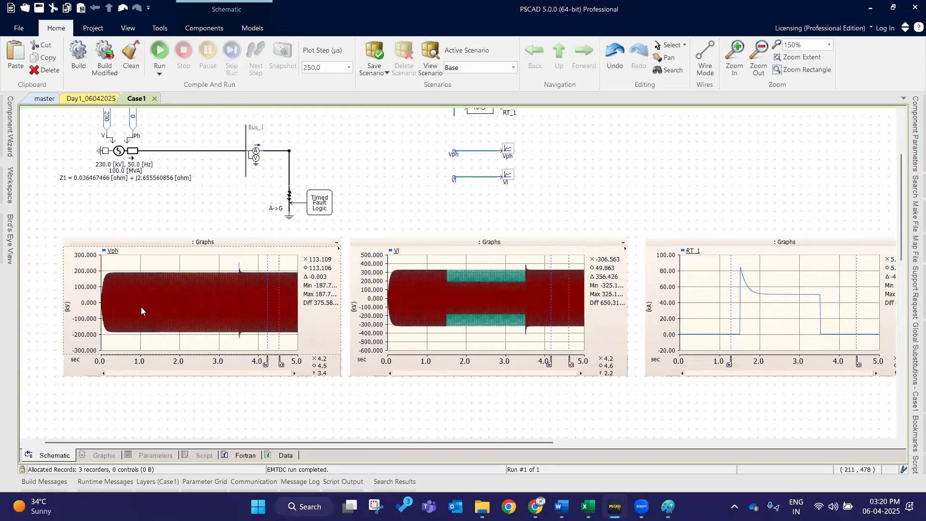
{"action": "scroll", "coordinate": [147, 322], "scroll_direction": "up", "scroll_amount": 1}
{"action": "scroll", "coordinate": [146, 321], "scroll_direction": "up", "scroll_amount": 2}
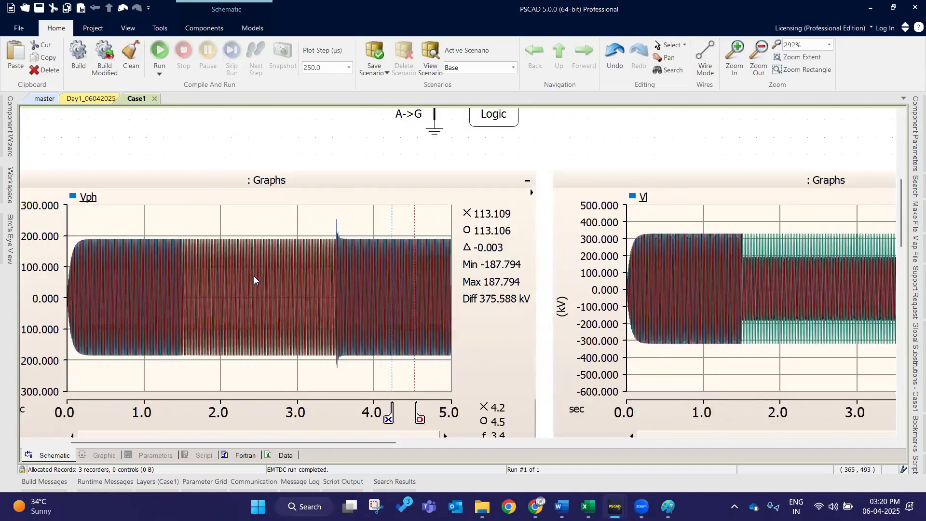
{"action": "scroll", "coordinate": [451, 243], "scroll_direction": "up", "scroll_amount": 3}
{"action": "double_click", "coordinate": [451, 243]}
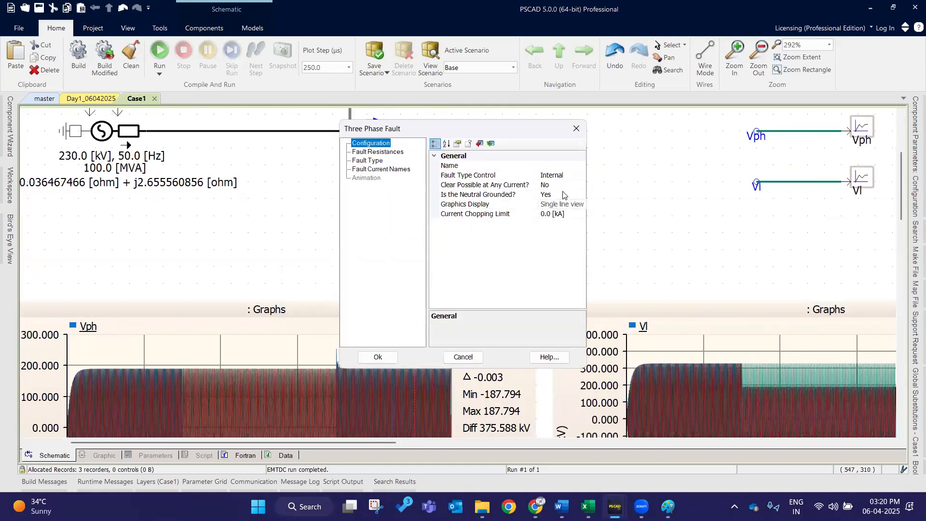
{"action": "left_click", "coordinate": [380, 160]}
{"action": "double_click", "coordinate": [555, 175]}
{"action": "double_click", "coordinate": [557, 185]}
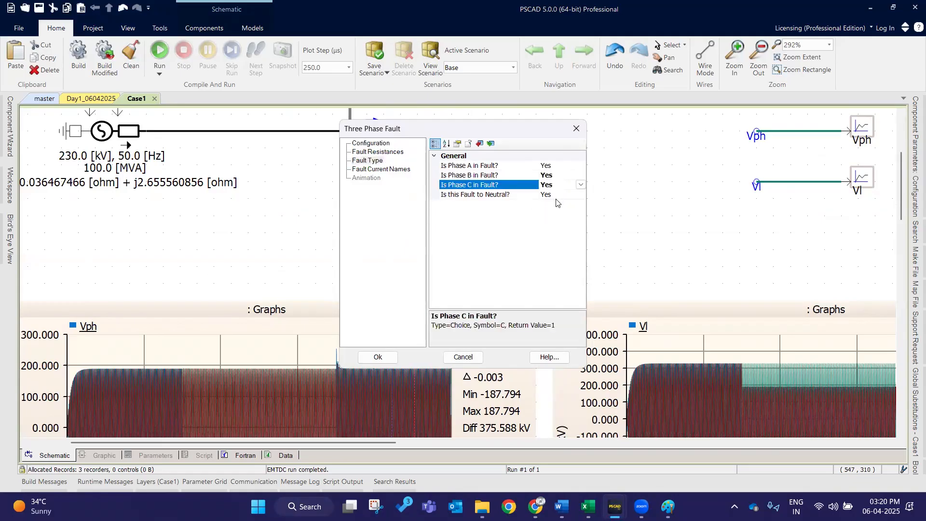
{"action": "left_click", "coordinate": [557, 194]}
{"action": "left_click", "coordinate": [378, 357]}
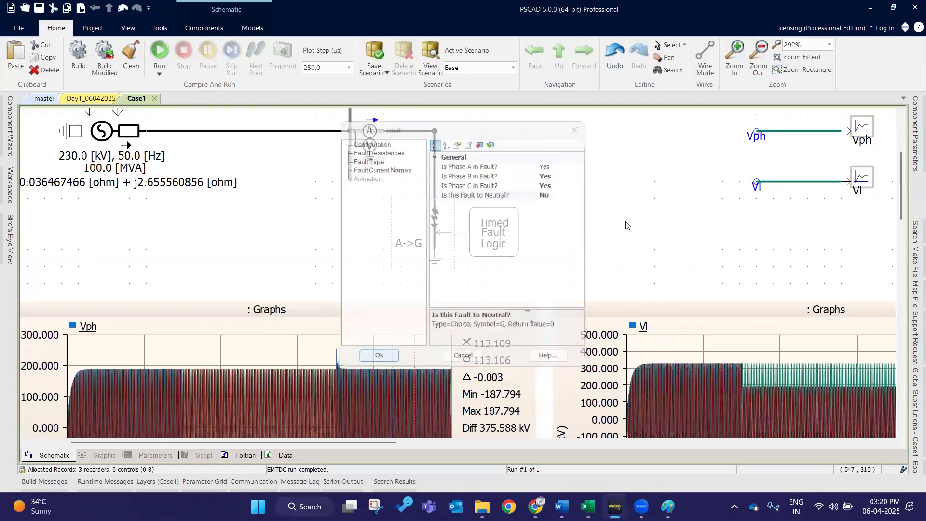
{"action": "left_click", "coordinate": [160, 52]}
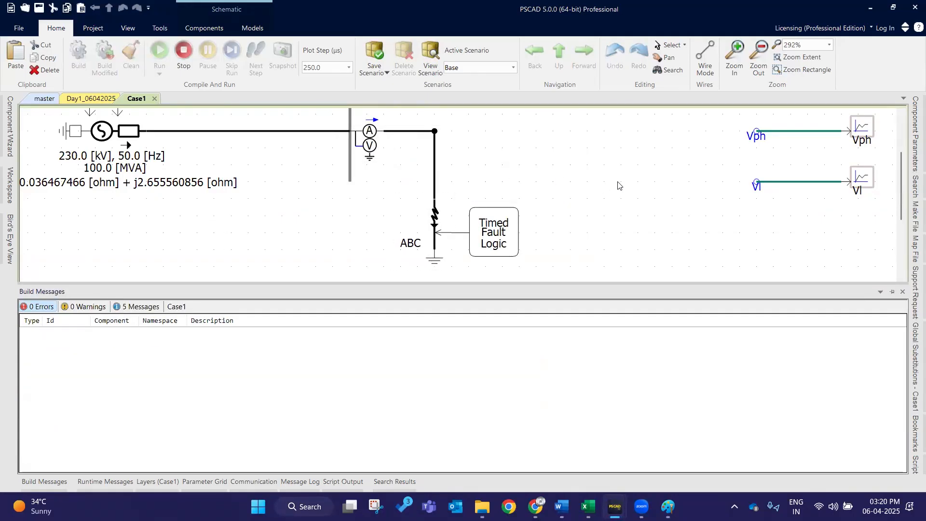
Step: Switch to Book1.xlsx in Excel, check the 3ph (SC) fault current in the Source sheet's grid data, and return to PSCAD
{"action": "mouse_move", "coordinate": [587, 506]}
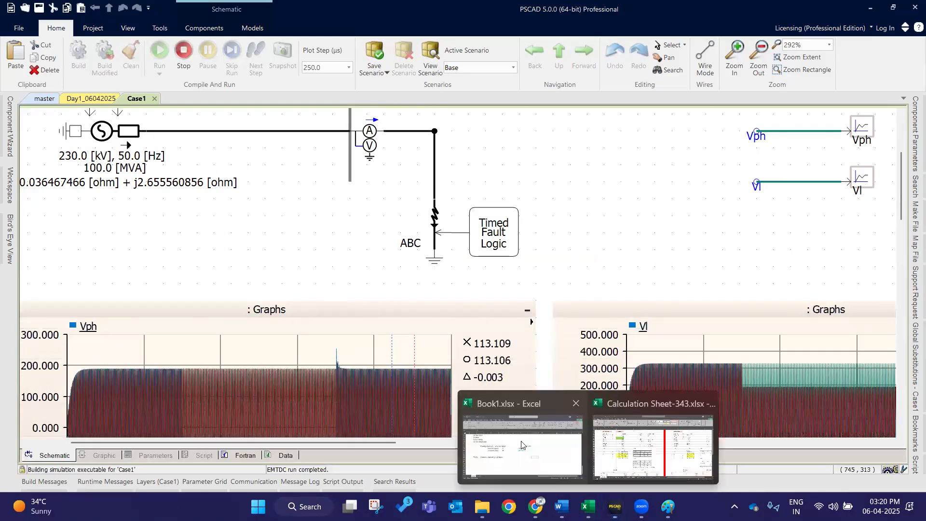
{"action": "left_click", "coordinate": [524, 445]}
{"action": "scroll", "coordinate": [250, 269], "scroll_direction": "up", "scroll_amount": 7}
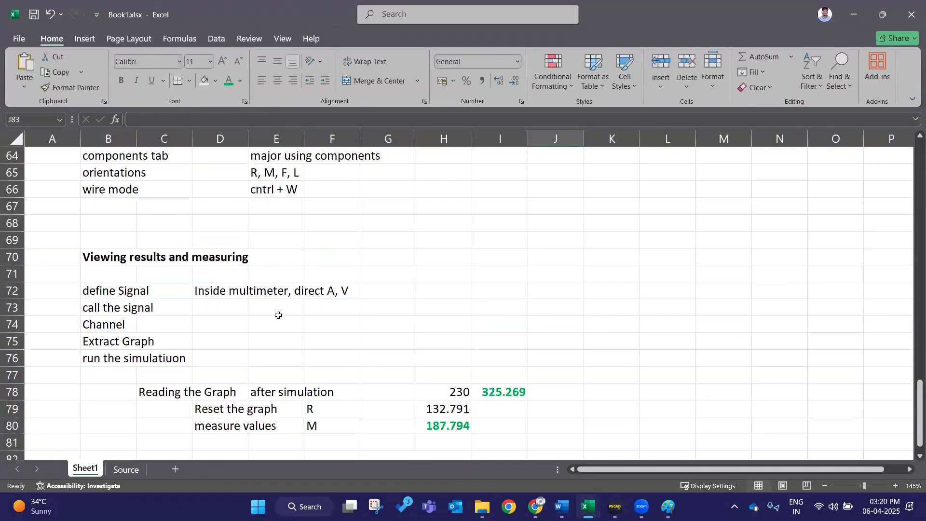
{"action": "scroll", "coordinate": [250, 365], "scroll_direction": "down", "scroll_amount": 9}
{"action": "scroll", "coordinate": [250, 365], "scroll_direction": "up", "scroll_amount": 2}
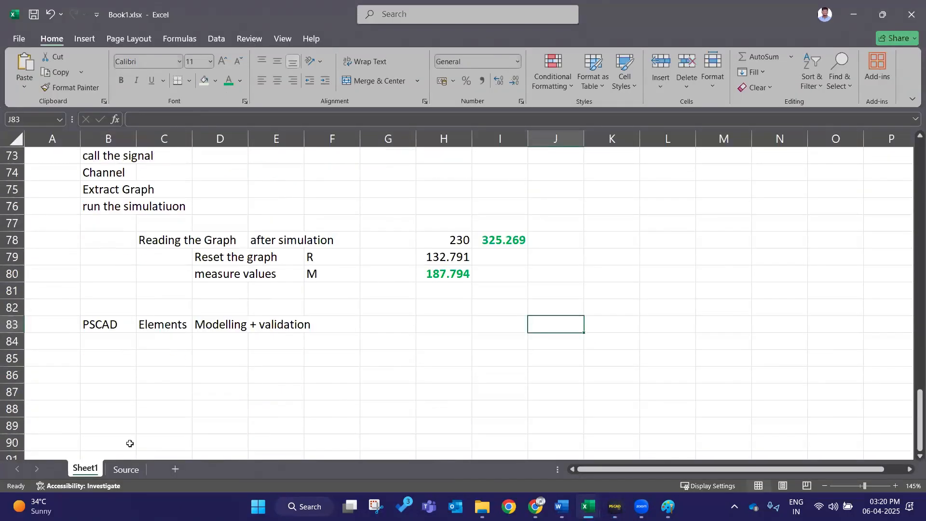
{"action": "left_click", "coordinate": [127, 470]}
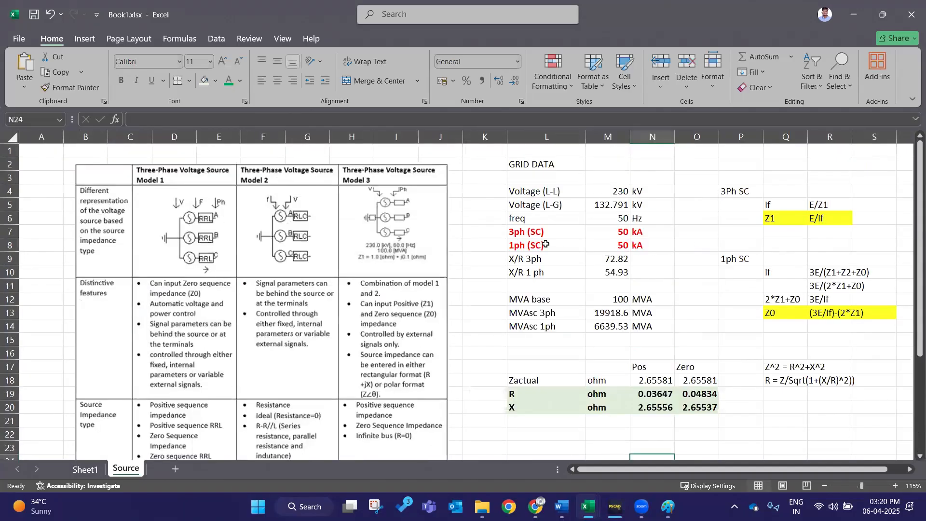
{"action": "left_click_drag", "start_coordinate": [580, 237], "coordinate": [642, 234]}
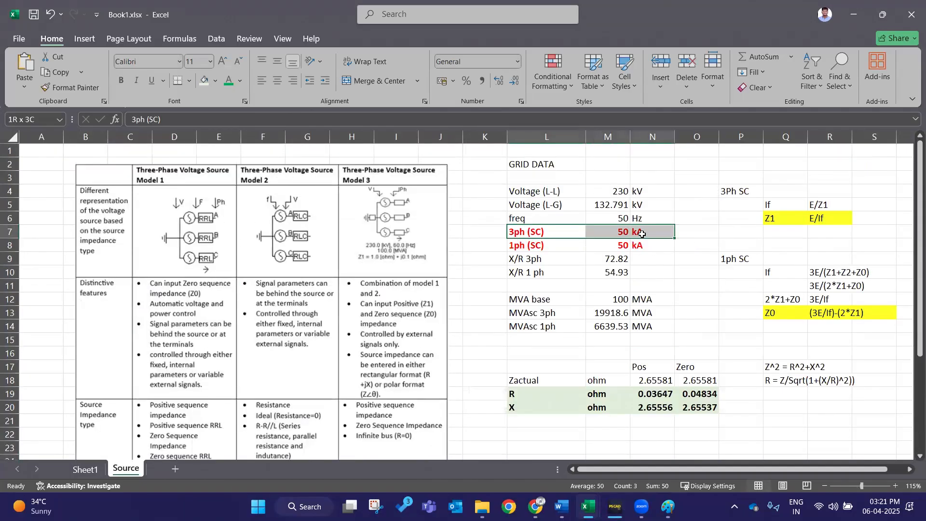
{"action": "left_click", "coordinate": [649, 233]}
{"action": "double_click", "coordinate": [701, 233]}
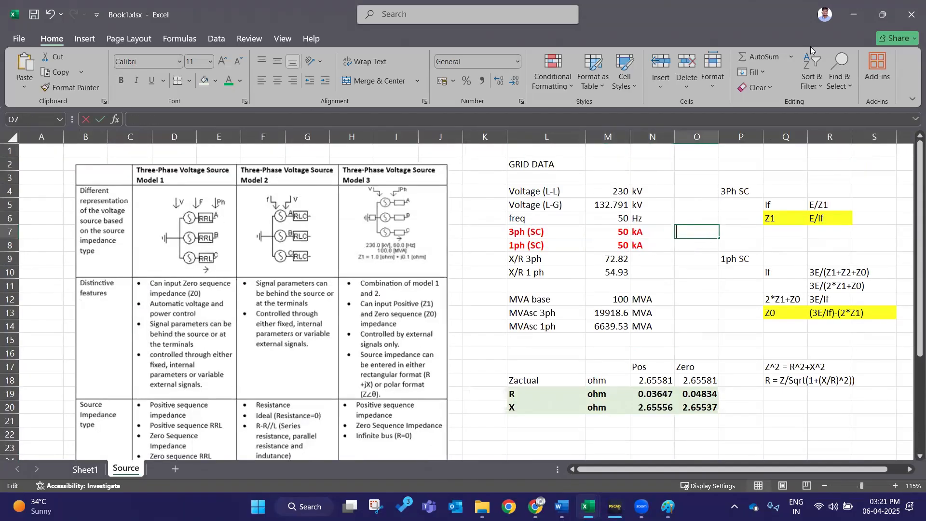
{"action": "left_click", "coordinate": [854, 9]}
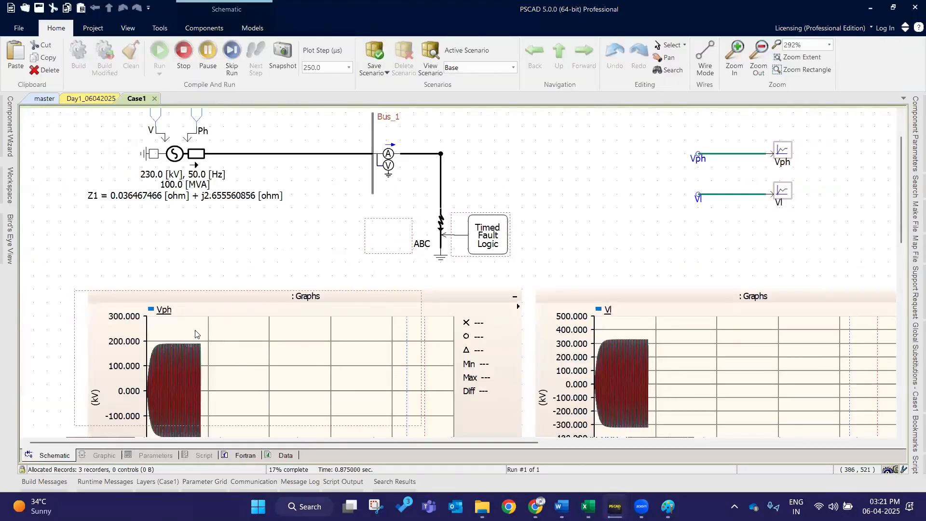
Step: Measure the steady fault current on the RT_1 graph with the two markers at about 2.8 s and 3.3 s
{"action": "scroll", "coordinate": [195, 333], "scroll_direction": "down", "scroll_amount": 3}
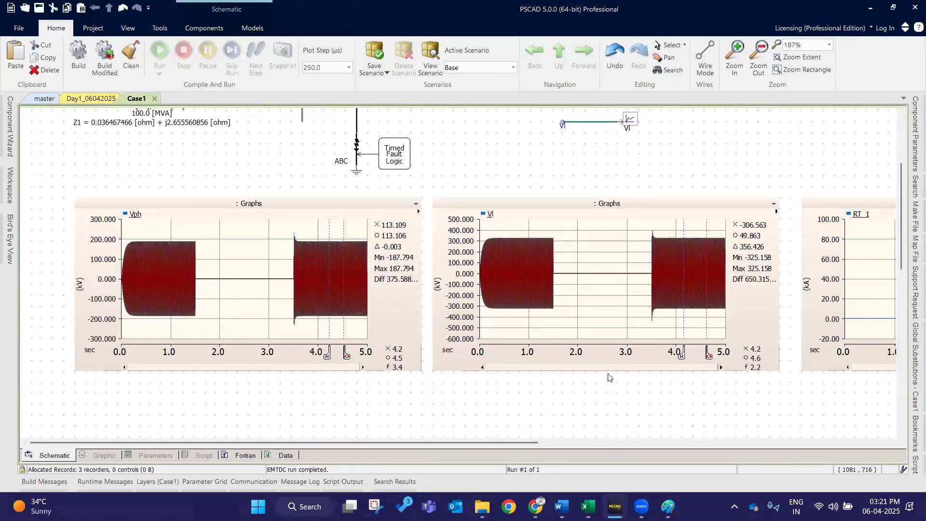
{"action": "left_click", "coordinate": [301, 202]}
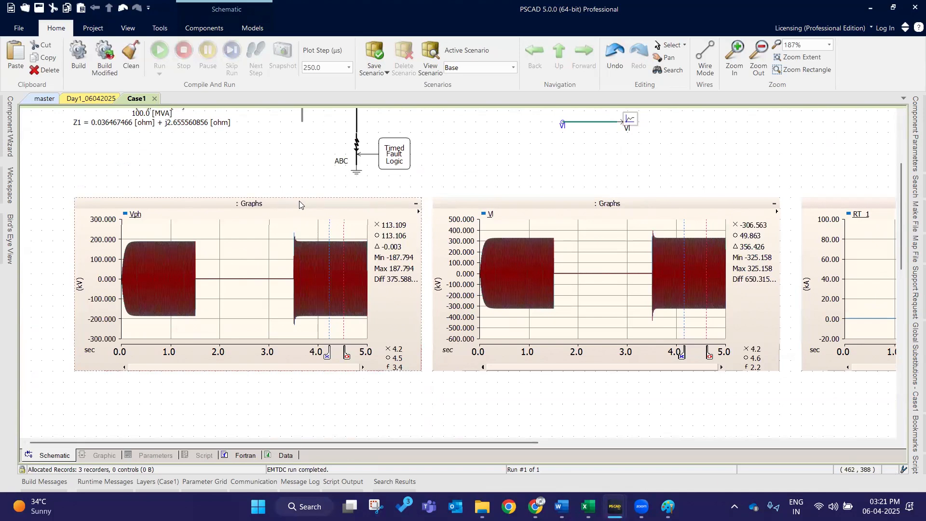
{"action": "left_click", "coordinate": [651, 212]}
{"action": "left_click", "coordinate": [610, 443]}
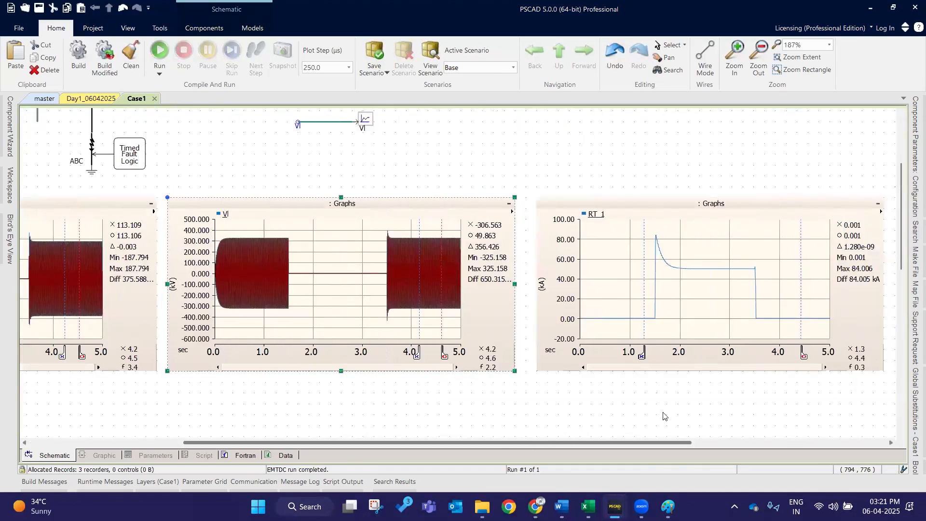
{"action": "left_click", "coordinate": [685, 205]}
{"action": "left_click_drag", "start_coordinate": [642, 359], "coordinate": [702, 359]}
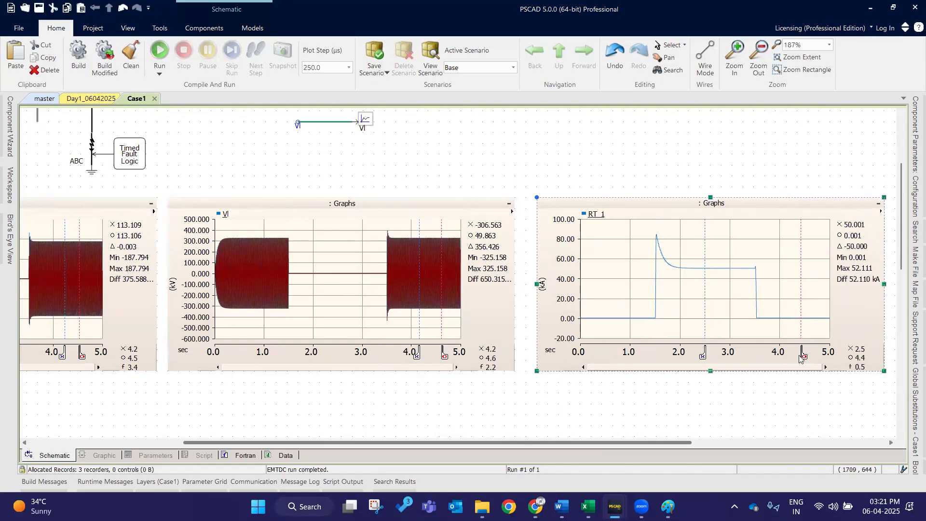
{"action": "left_click_drag", "start_coordinate": [803, 358], "coordinate": [721, 356]}
{"action": "left_click", "coordinate": [832, 392]}
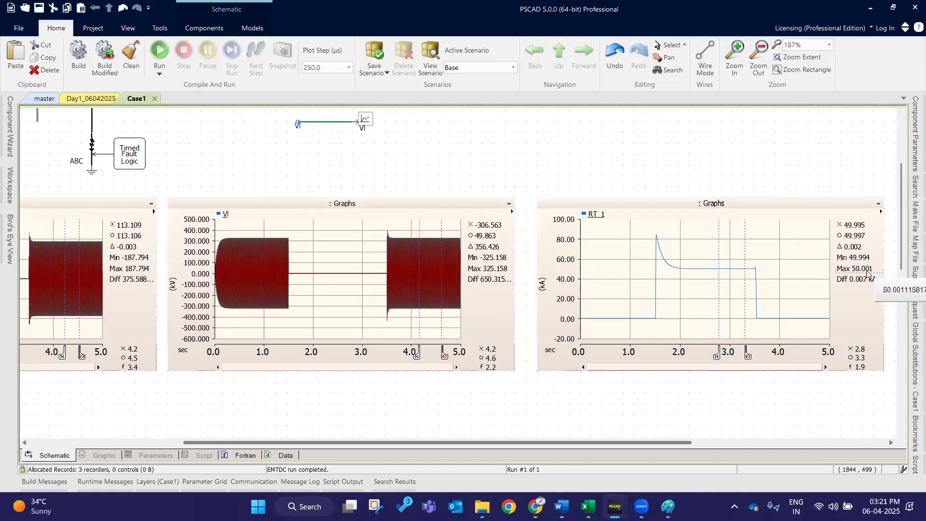
{"action": "left_click", "coordinate": [791, 331]}
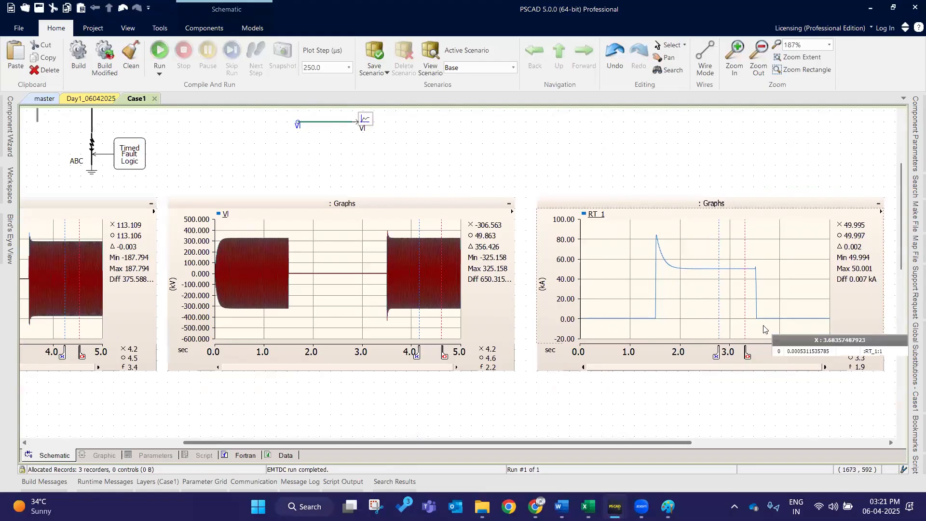
Step: Check the trace lists of the RT_1 and Vl graphs
{"action": "left_click", "coordinate": [600, 210]}
{"action": "left_click", "coordinate": [603, 217]}
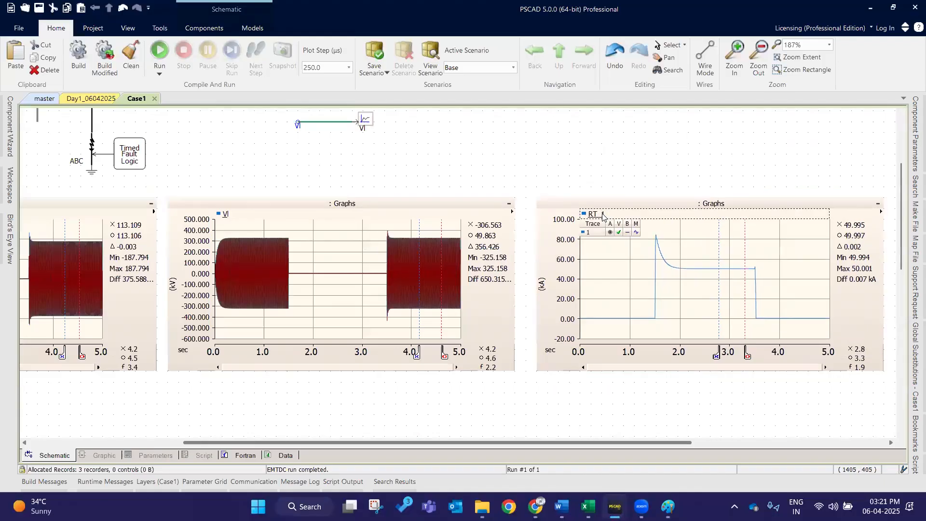
{"action": "left_click", "coordinate": [605, 189]}
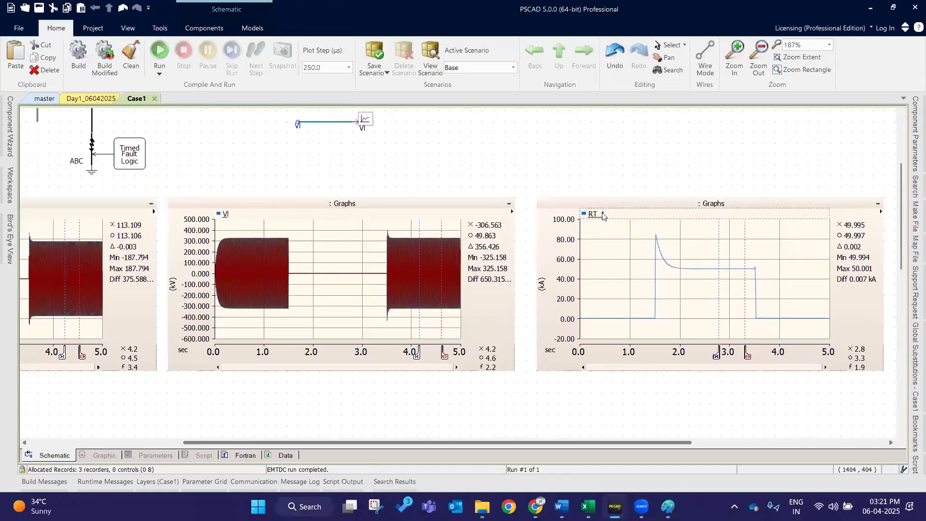
{"action": "left_click", "coordinate": [226, 215]}
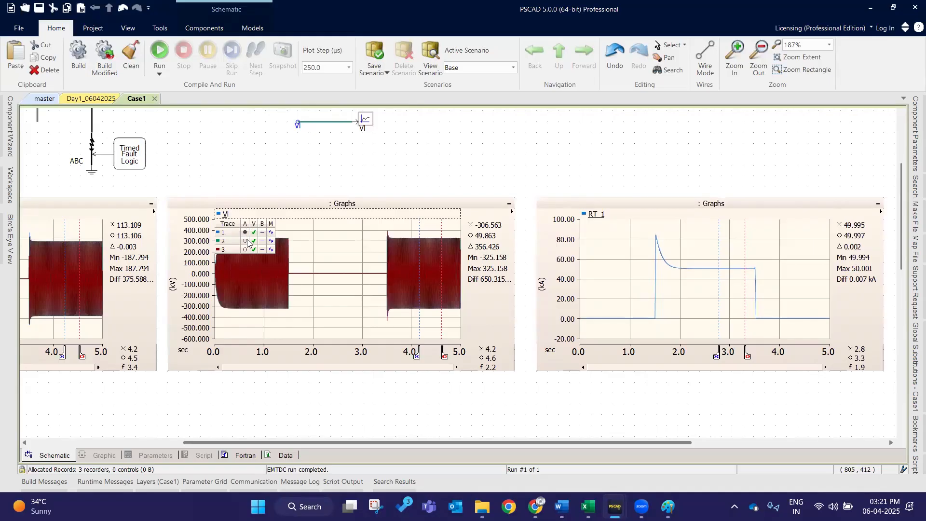
Step: Make traces 2 and 3 of the Vl graph active in turn to read their marker values, and reactivate trace 1
{"action": "left_click", "coordinate": [246, 241]}
{"action": "left_click", "coordinate": [246, 249]}
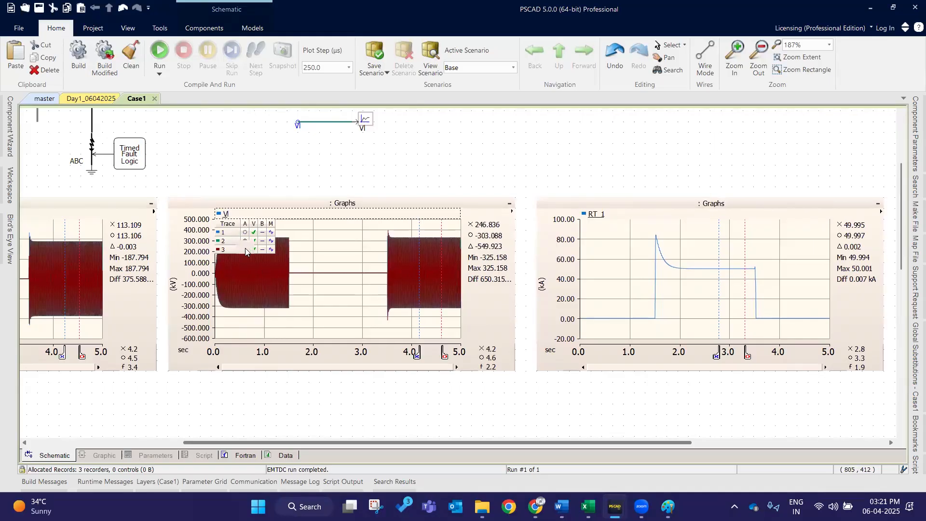
{"action": "left_click", "coordinate": [246, 240]}
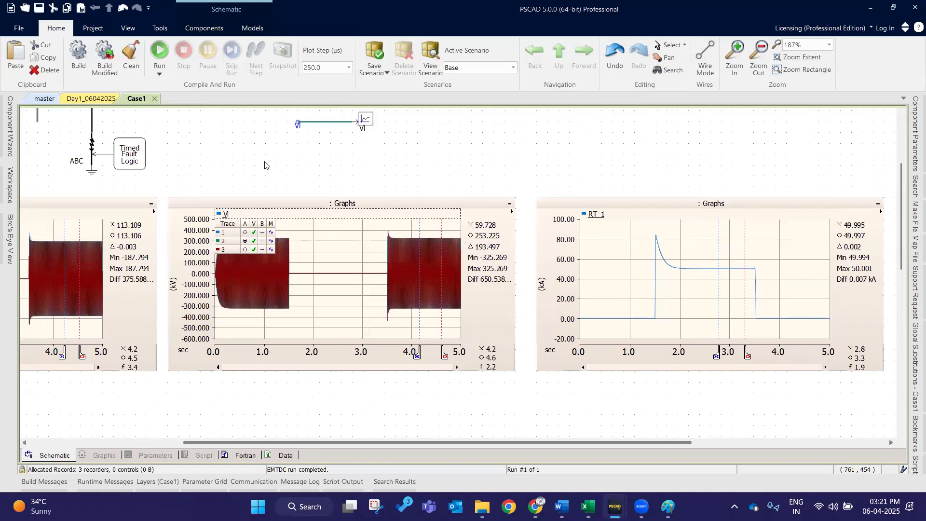
{"action": "left_click", "coordinate": [256, 280]}
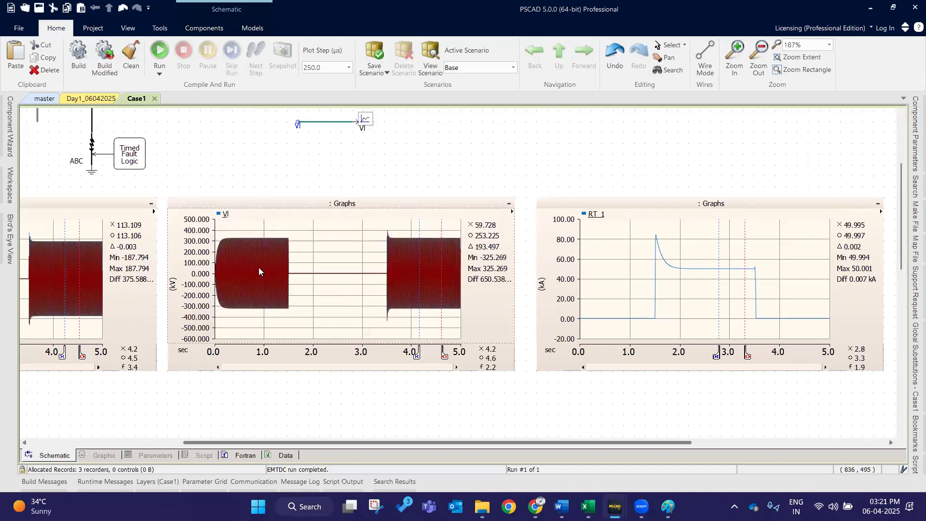
{"action": "mouse_move", "coordinate": [258, 268]}
{"action": "left_click", "coordinate": [517, 280]}
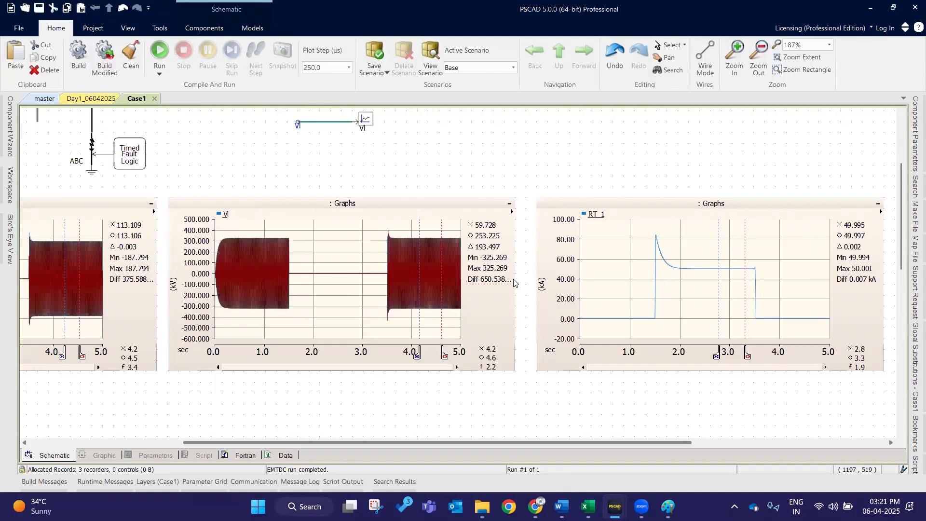
{"action": "double_click", "coordinate": [227, 216]}
{"action": "left_click", "coordinate": [309, 111]}
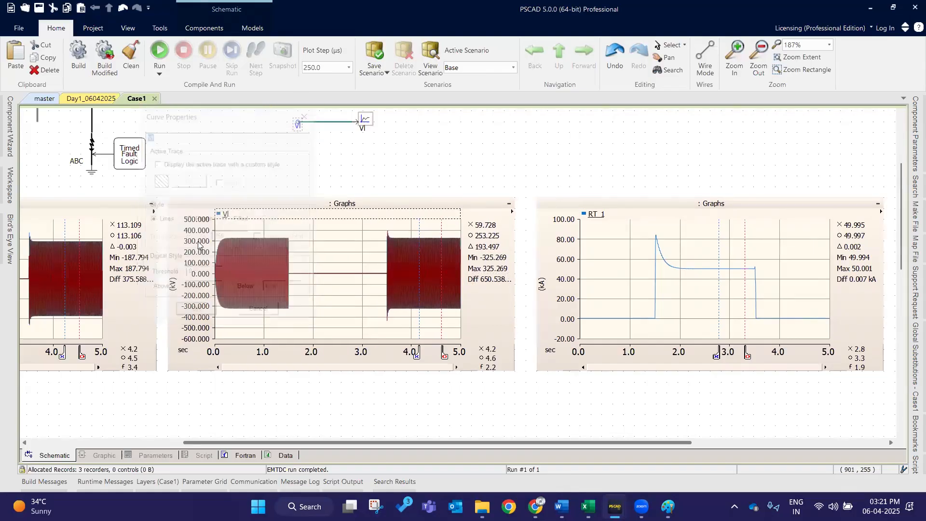
{"action": "mouse_move", "coordinate": [229, 215]}
{"action": "left_click", "coordinate": [245, 232]}
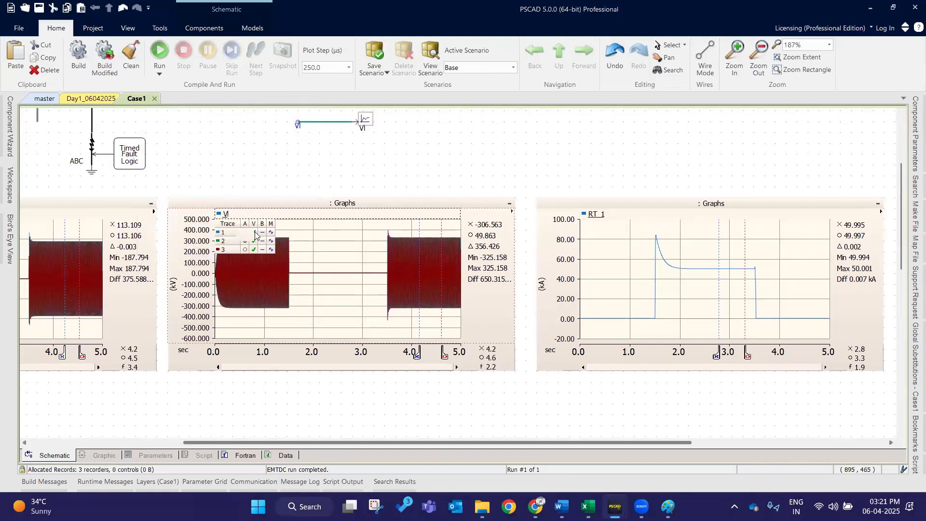
Step: Hide all Vl traces, view phases 1, 2 and 3 one at a time, and show all three again
{"action": "left_click", "coordinate": [255, 241]}
{"action": "left_click", "coordinate": [254, 250]}
{"action": "left_click", "coordinate": [253, 232]}
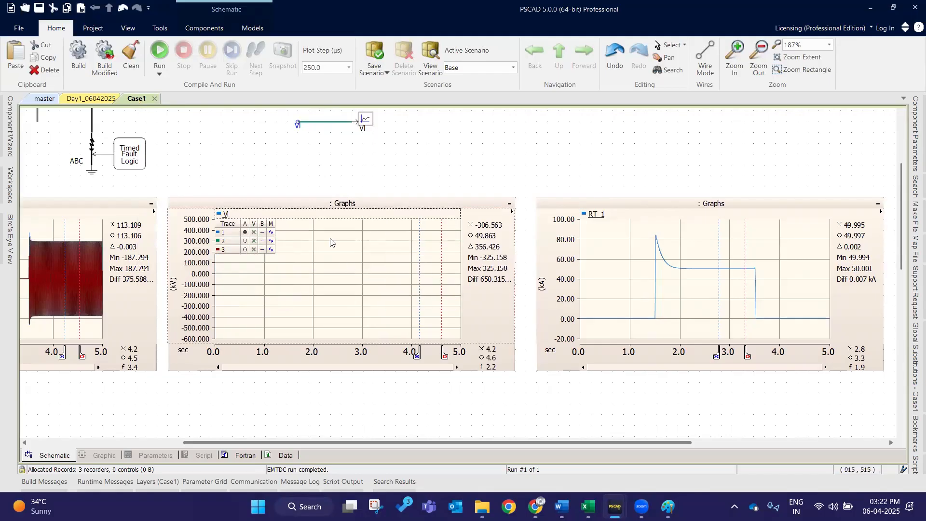
{"action": "left_click", "coordinate": [254, 233]}
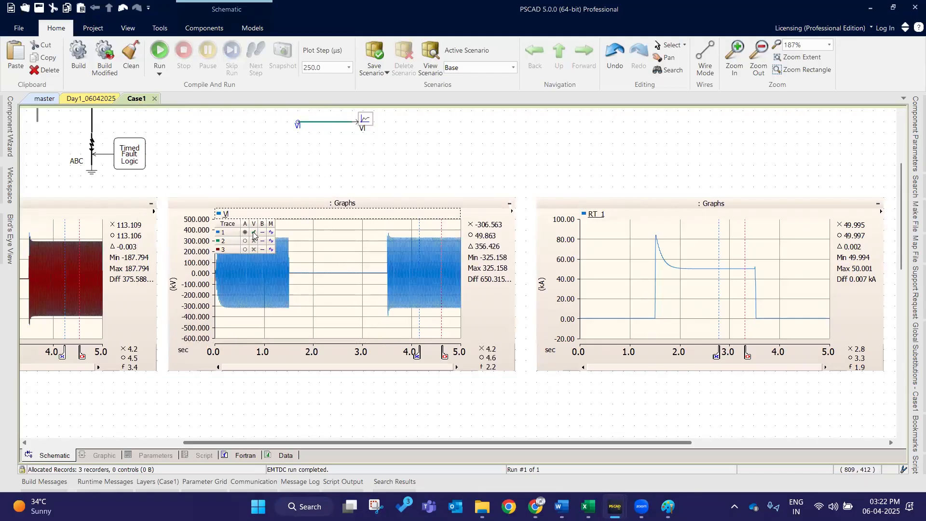
{"action": "left_click", "coordinate": [254, 233]}
{"action": "left_click", "coordinate": [255, 241]}
{"action": "left_click", "coordinate": [255, 241]}
{"action": "left_click", "coordinate": [254, 250]}
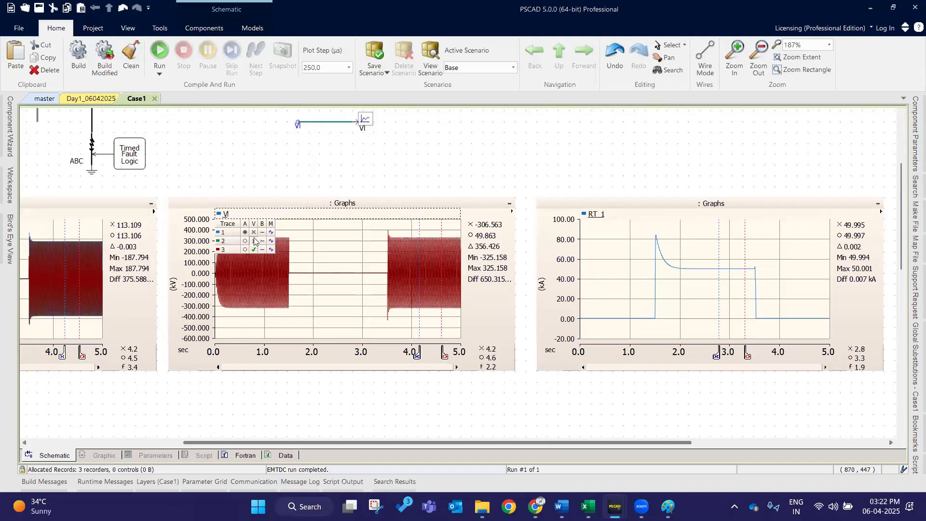
{"action": "left_click", "coordinate": [254, 241]}
{"action": "left_click", "coordinate": [254, 233]}
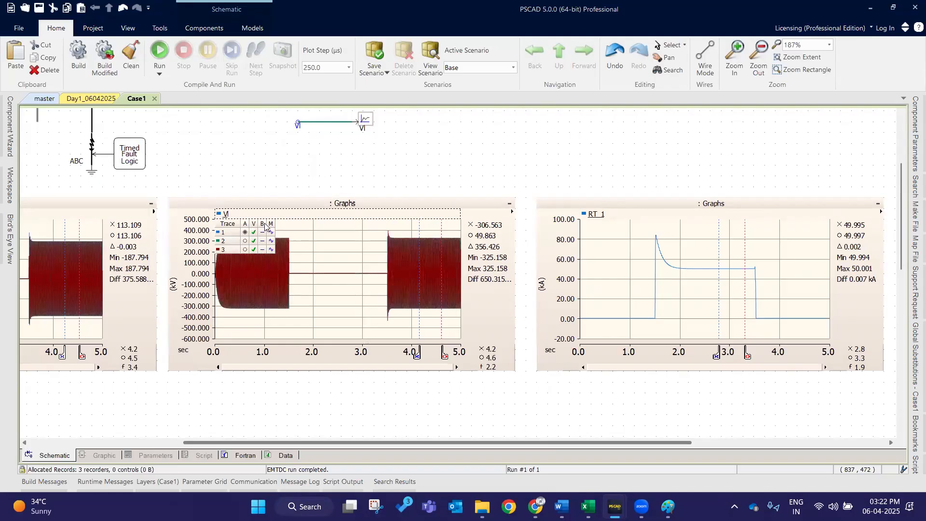
Step: Display all three Vl traces and the RT_1 trace in bold, and toggle the display mode of Vl trace 1
{"action": "left_click", "coordinate": [262, 233]}
{"action": "left_click", "coordinate": [263, 241]}
{"action": "left_click", "coordinate": [263, 250]}
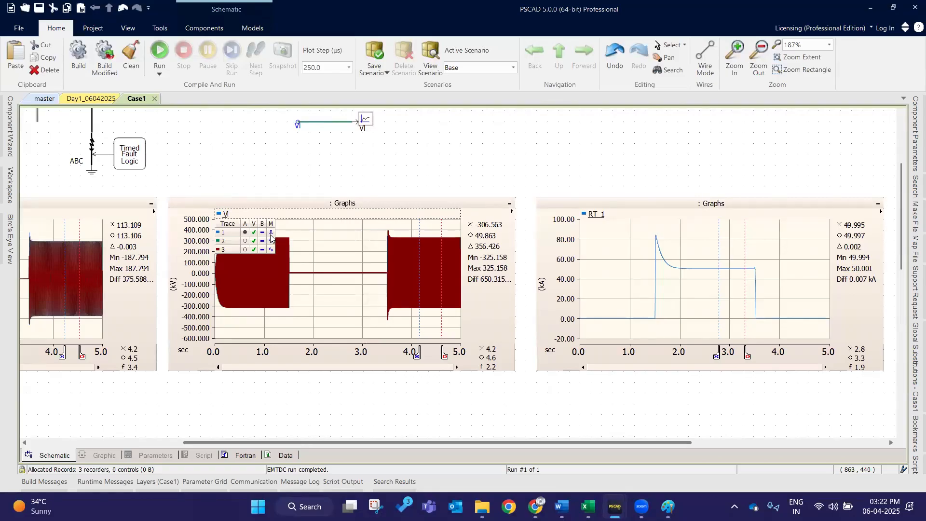
{"action": "left_click", "coordinate": [271, 234]}
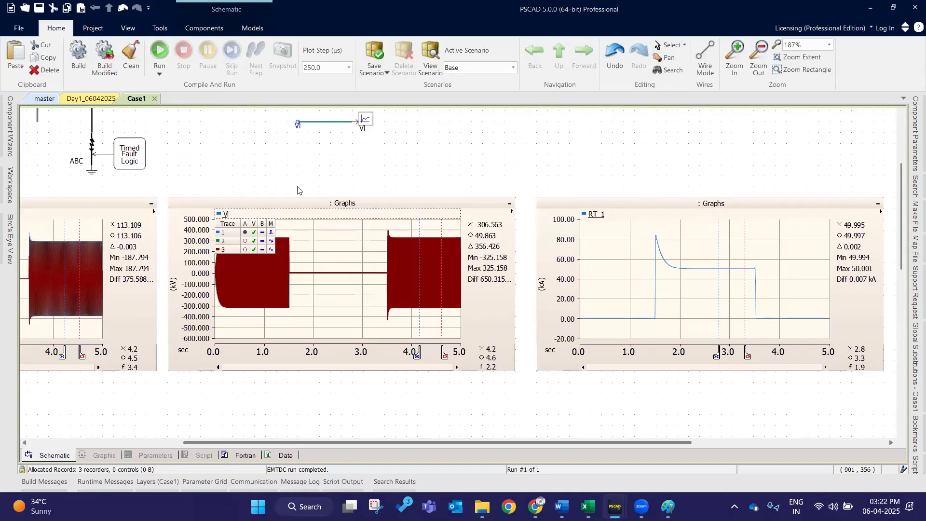
{"action": "left_click", "coordinate": [272, 234]}
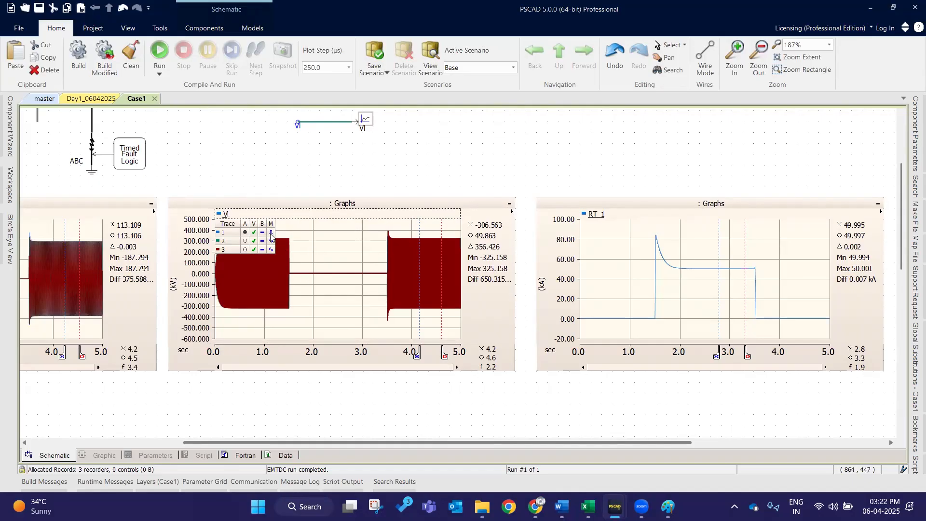
{"action": "mouse_move", "coordinate": [598, 218]}
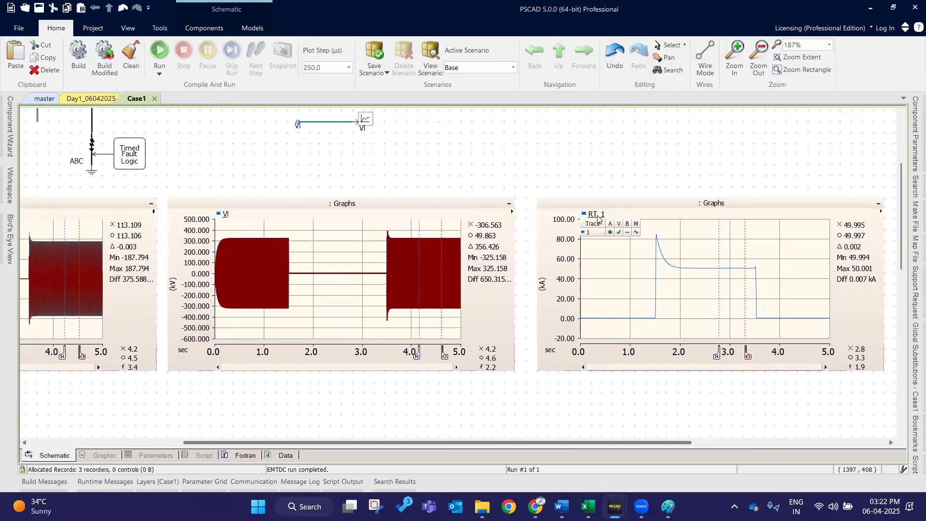
{"action": "left_click", "coordinate": [628, 233]}
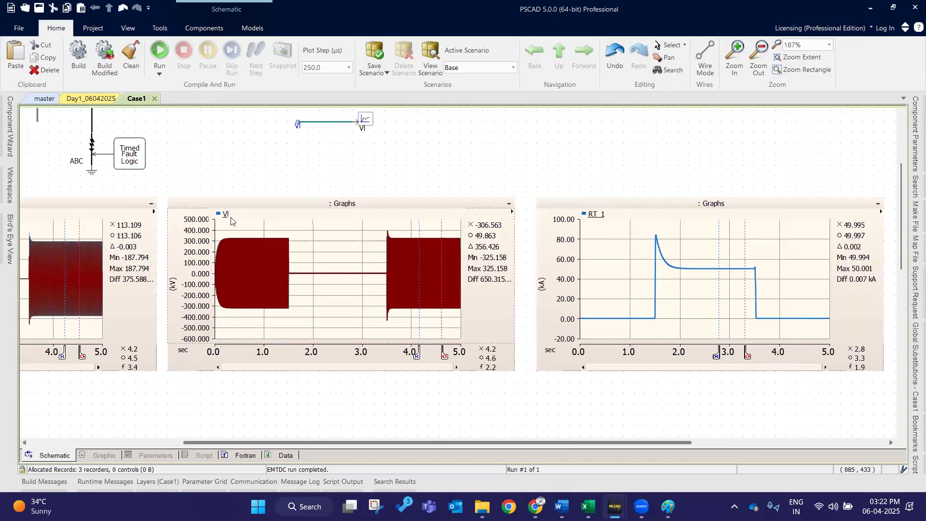
{"action": "mouse_move", "coordinate": [227, 215]}
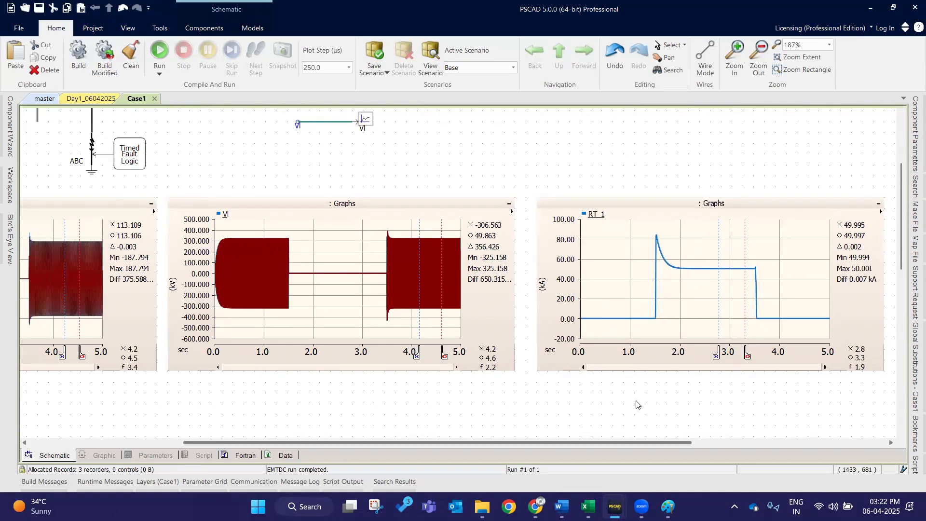
Step: Copy the RT_1 graph frame and paste it into the Source sheet of Book1.xlsx in Excel
{"action": "left_click", "coordinate": [610, 205]}
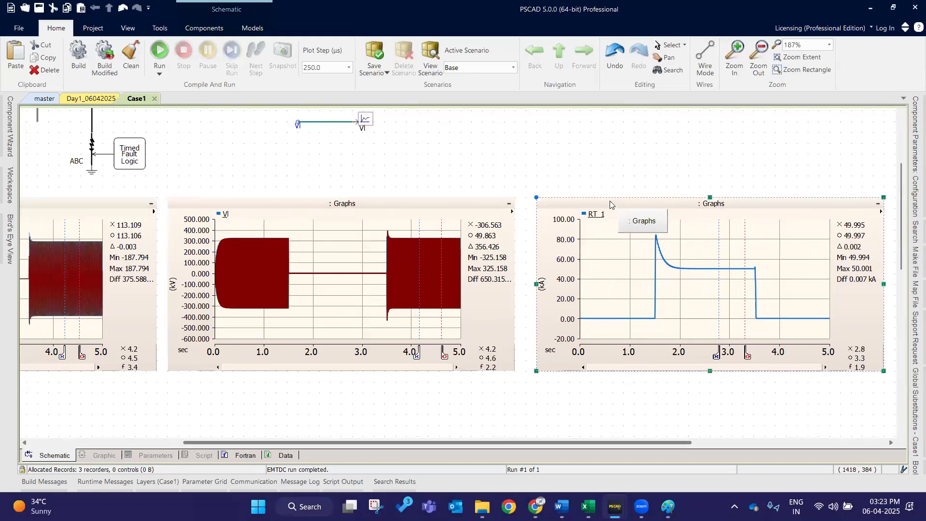
{"action": "right_click", "coordinate": [616, 206]}
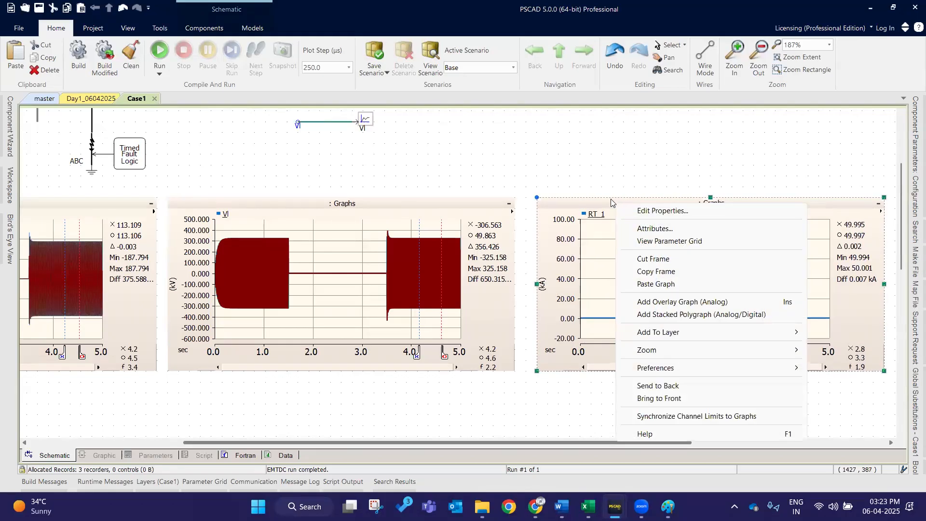
{"action": "left_click", "coordinate": [679, 274]}
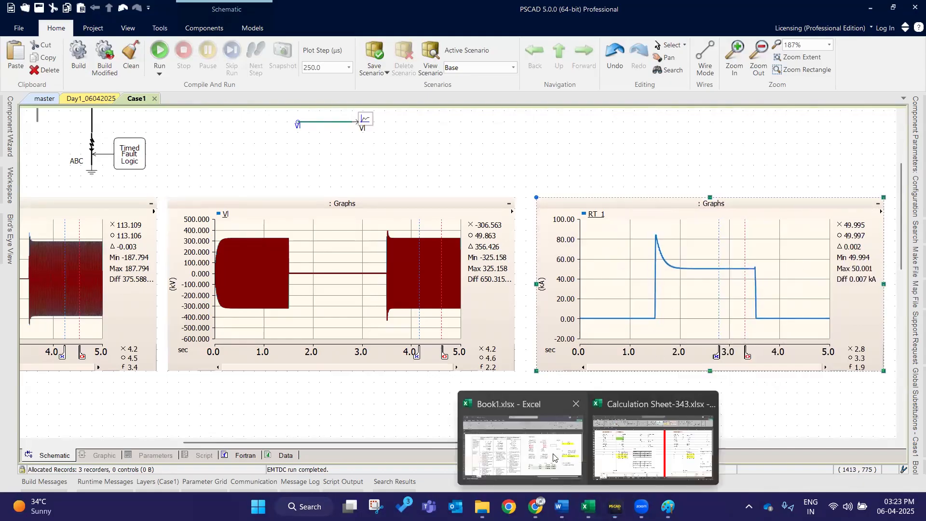
{"action": "left_click", "coordinate": [587, 506]}
{"action": "scroll", "coordinate": [583, 306], "scroll_direction": "down", "scroll_amount": 5}
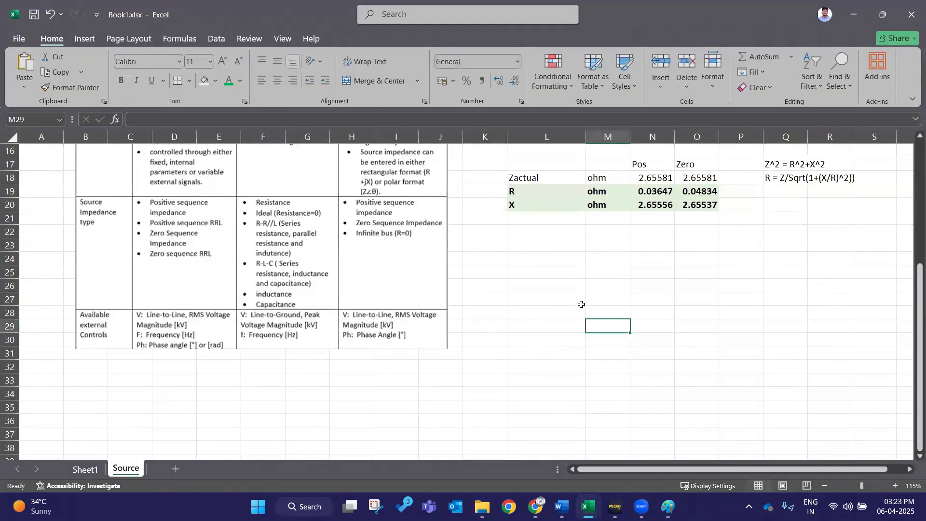
{"action": "key", "text": "ctrl+v"}
Step: Shrink the pasted RT_1 graph picture and move it below the R and X impedance table, starting around row 38
{"action": "left_click_drag", "start_coordinate": [704, 362], "coordinate": [595, 272]}
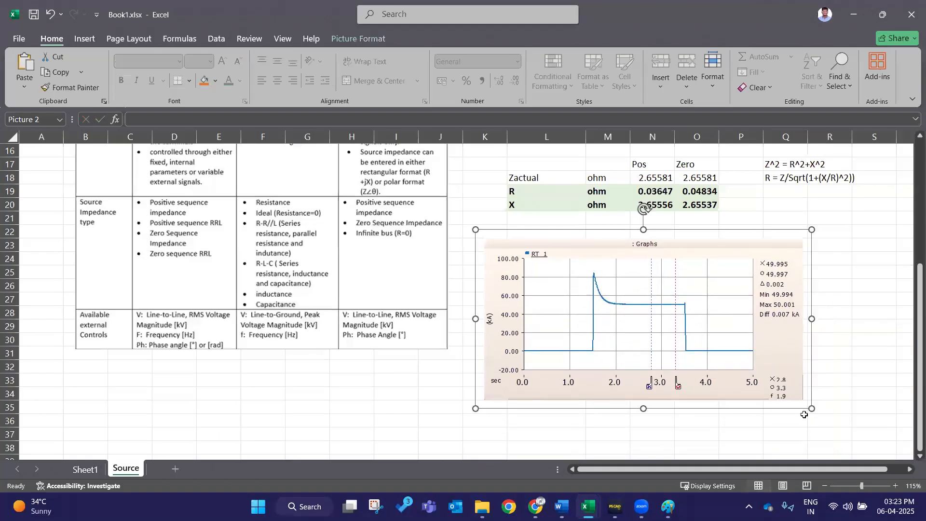
{"action": "left_click_drag", "start_coordinate": [809, 406], "coordinate": [768, 383]}
{"action": "left_click_drag", "start_coordinate": [615, 294], "coordinate": [654, 368]}
{"action": "scroll", "coordinate": [639, 205], "scroll_direction": "down", "scroll_amount": 6}
{"action": "left_click_drag", "start_coordinate": [639, 199], "coordinate": [608, 325]}
{"action": "scroll", "coordinate": [125, 397], "scroll_direction": "up", "scroll_amount": 6}
Step: Copy the voltage reference values in H78:I80 of Sheet1 to the Source sheet, starting at cell L23
{"action": "left_click", "coordinate": [98, 467]}
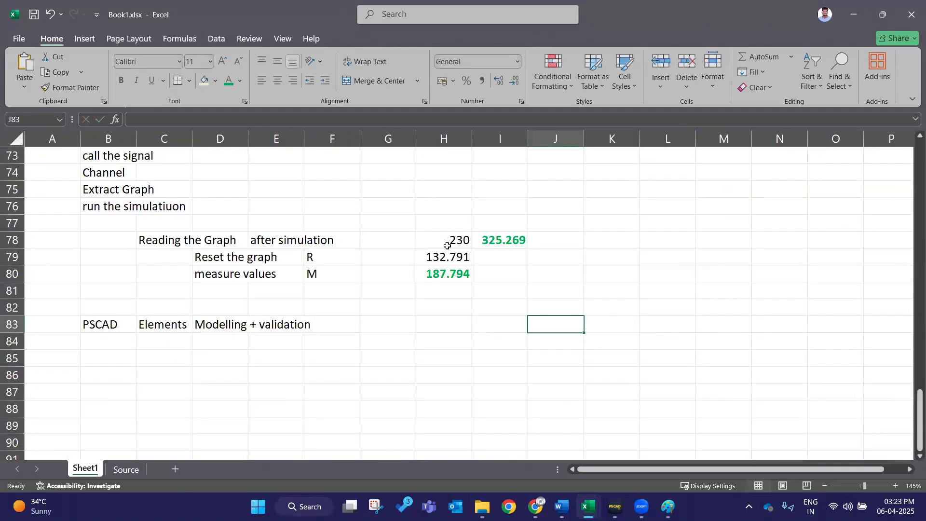
{"action": "left_click_drag", "start_coordinate": [444, 240], "coordinate": [517, 275]}
{"action": "key", "text": "ctrl+c"}
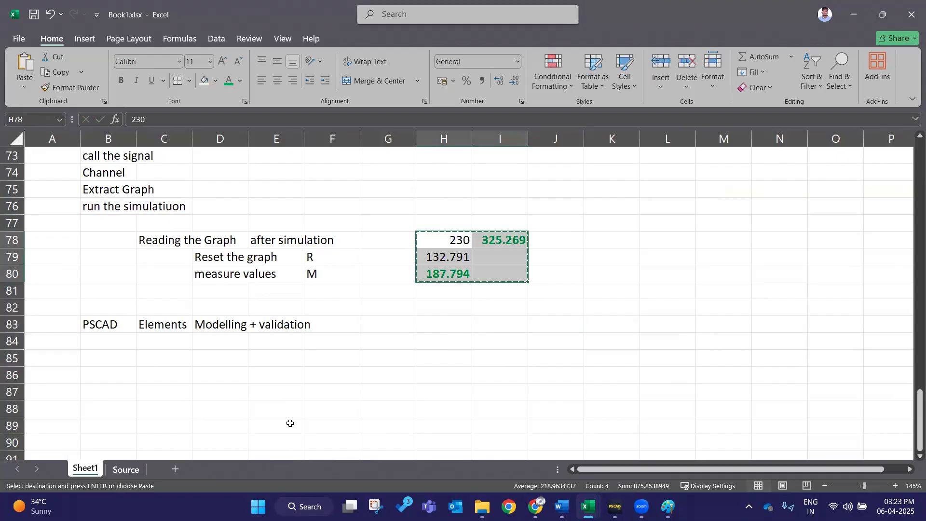
{"action": "left_click", "coordinate": [126, 469]}
{"action": "left_click", "coordinate": [651, 273]}
{"action": "left_click", "coordinate": [562, 246]}
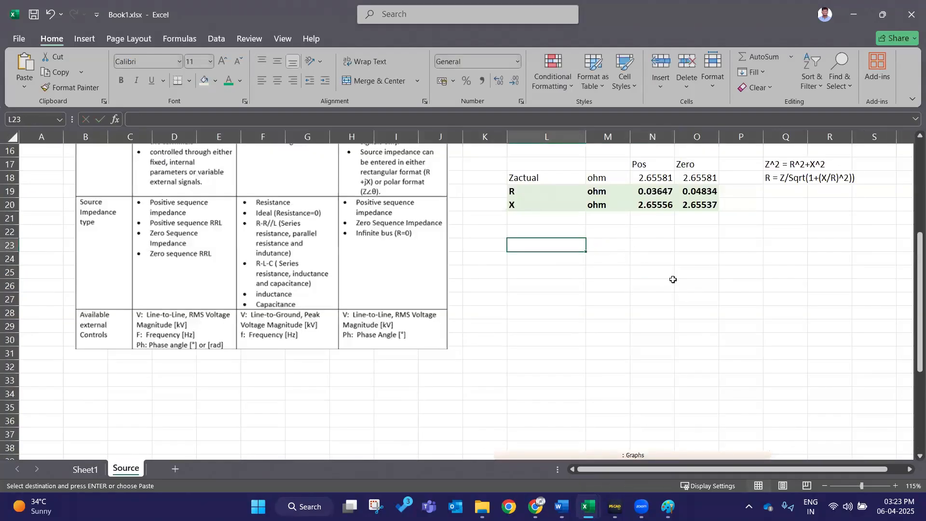
{"action": "key", "text": "ctrl+v"}
Step: Reposition the RT_1 graph picture below the copied voltage values, at about rows 31 to 41
{"action": "left_click", "coordinate": [728, 327]}
{"action": "scroll", "coordinate": [673, 284], "scroll_direction": "down", "scroll_amount": 4}
{"action": "left_click_drag", "start_coordinate": [617, 346], "coordinate": [689, 270]}
{"action": "scroll", "coordinate": [695, 368], "scroll_direction": "up", "scroll_amount": 3}
{"action": "left_click_drag", "start_coordinate": [695, 368], "coordinate": [688, 330]}
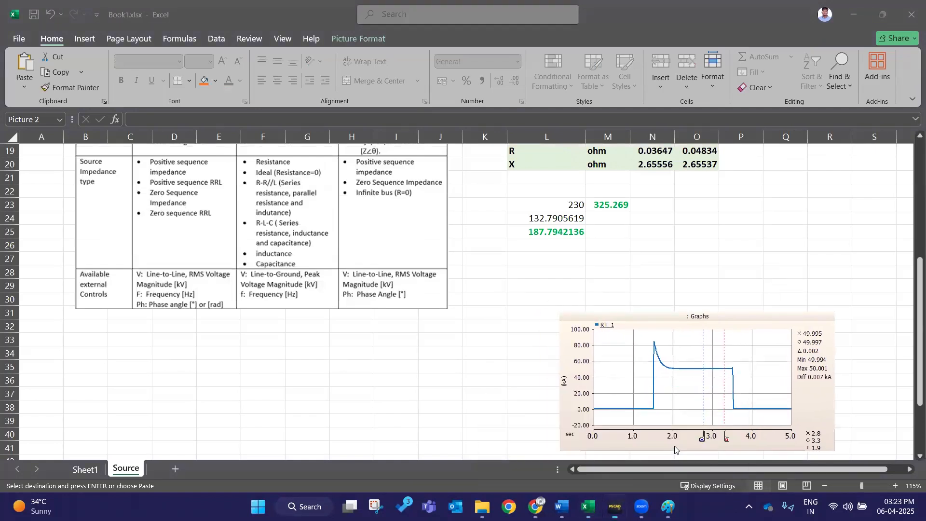
Step: Copy the Vl graph frame from PSCAD into Excel's Source sheet and line it up to the left of the RT_1 picture
{"action": "mouse_move", "coordinate": [615, 506]}
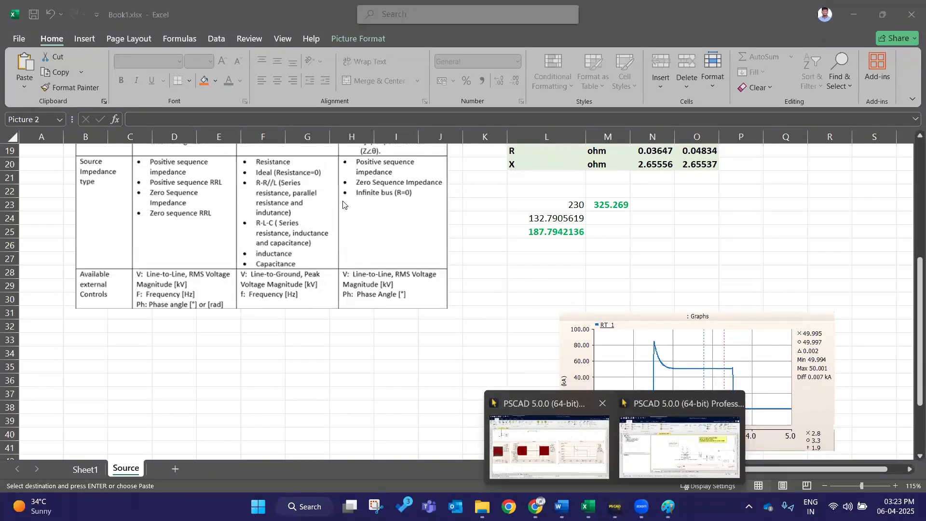
{"action": "left_click", "coordinate": [551, 451]}
{"action": "left_click", "coordinate": [367, 203]}
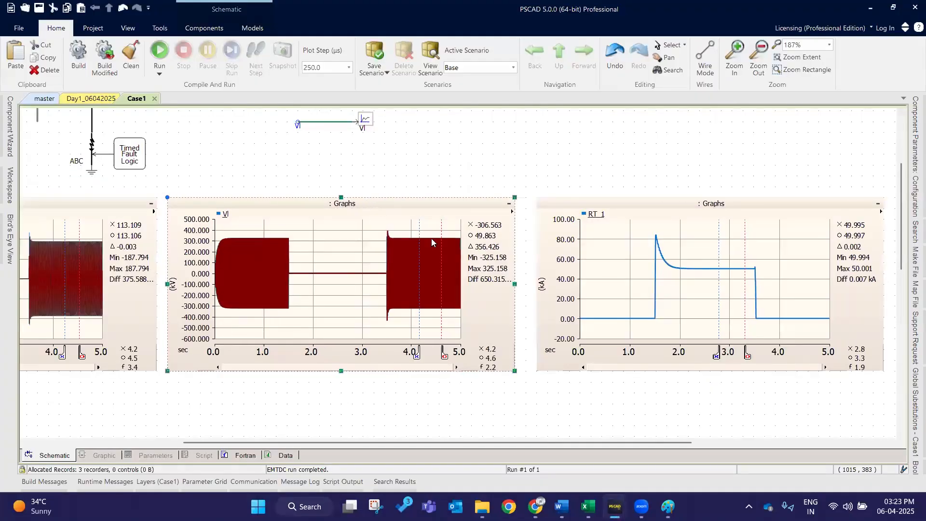
{"action": "mouse_move", "coordinate": [587, 507]}
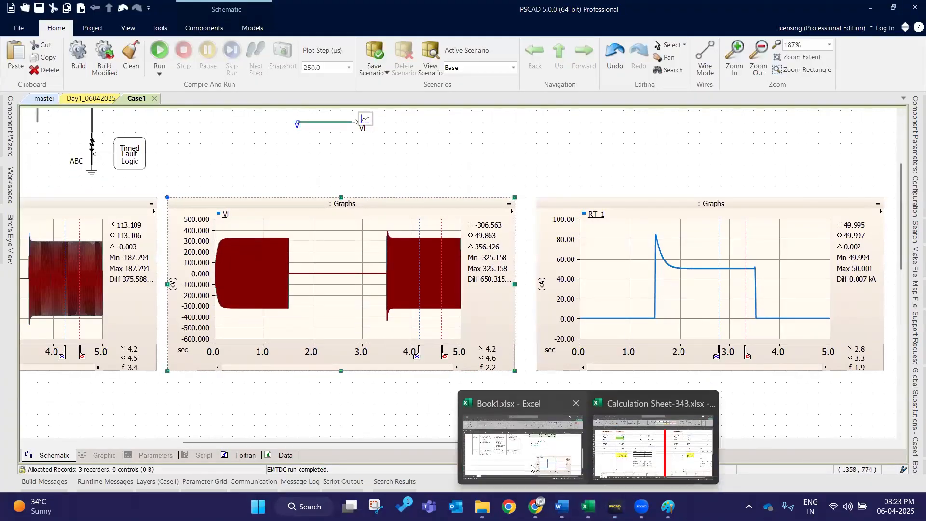
{"action": "left_click", "coordinate": [521, 448]}
{"action": "key", "text": "ctrl+v"}
{"action": "left_click_drag", "start_coordinate": [356, 415], "coordinate": [380, 326]}
{"action": "left_click_drag", "start_coordinate": [671, 334], "coordinate": [675, 344]}
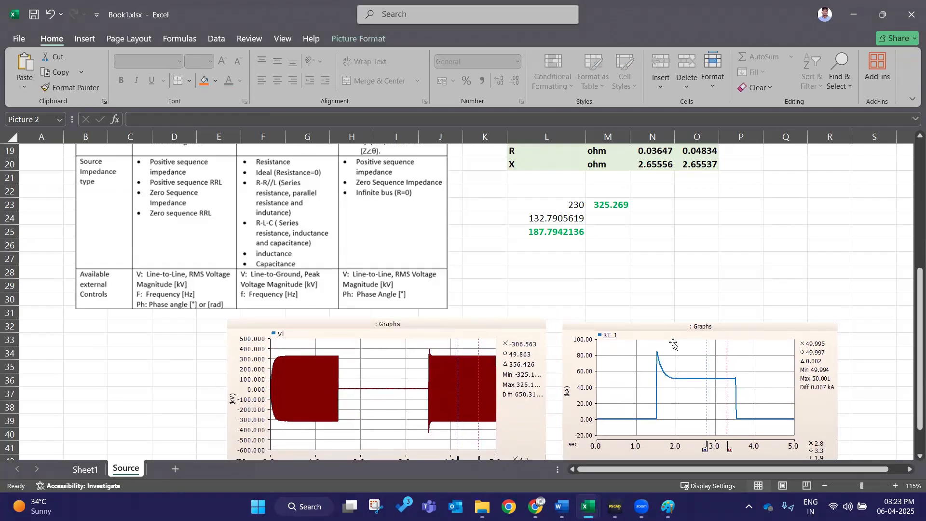
{"action": "left_click_drag", "start_coordinate": [541, 412], "coordinate": [549, 415]}
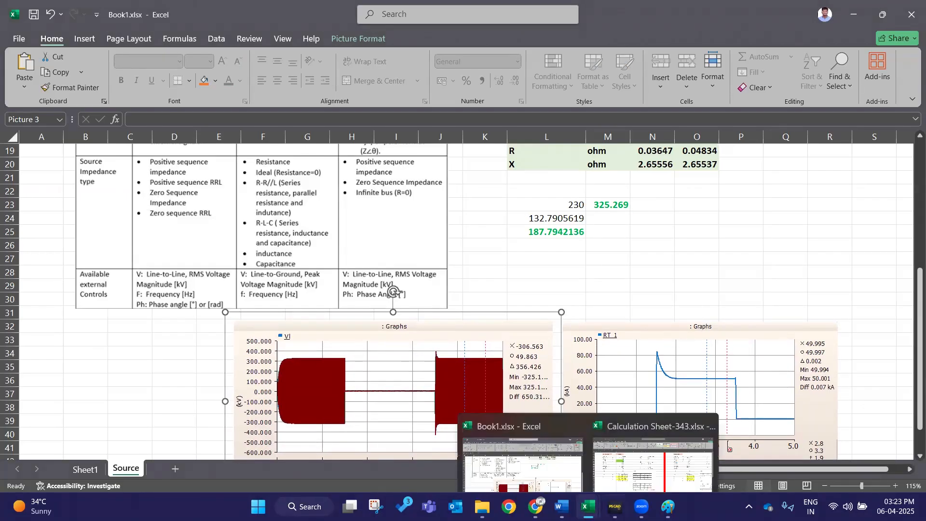
Step: Copy the Vph graph frame from PSCAD and paste it as a picture into the Source sheet of Book1.xlsx
{"action": "left_click", "coordinate": [413, 456]}
{"action": "left_click_drag", "start_coordinate": [409, 445], "coordinate": [255, 444]}
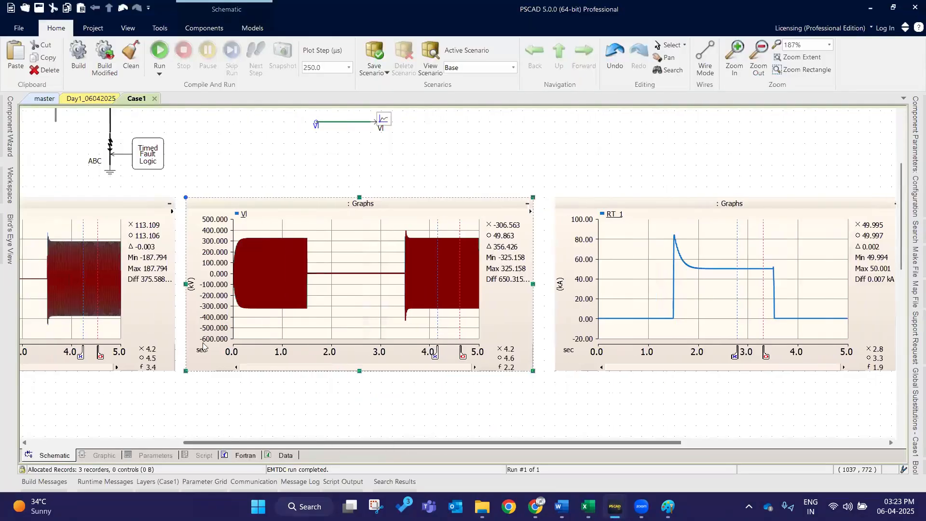
{"action": "left_click", "coordinate": [198, 205]}
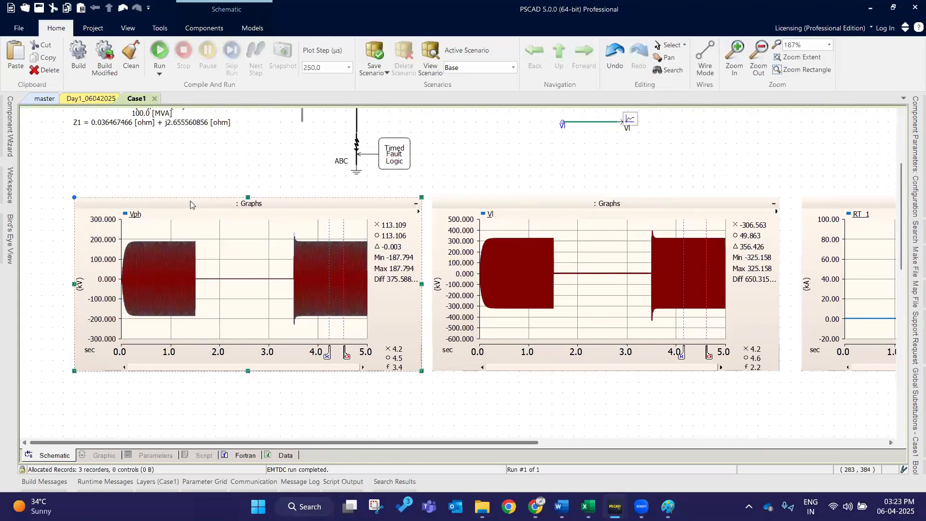
{"action": "mouse_move", "coordinate": [588, 507]}
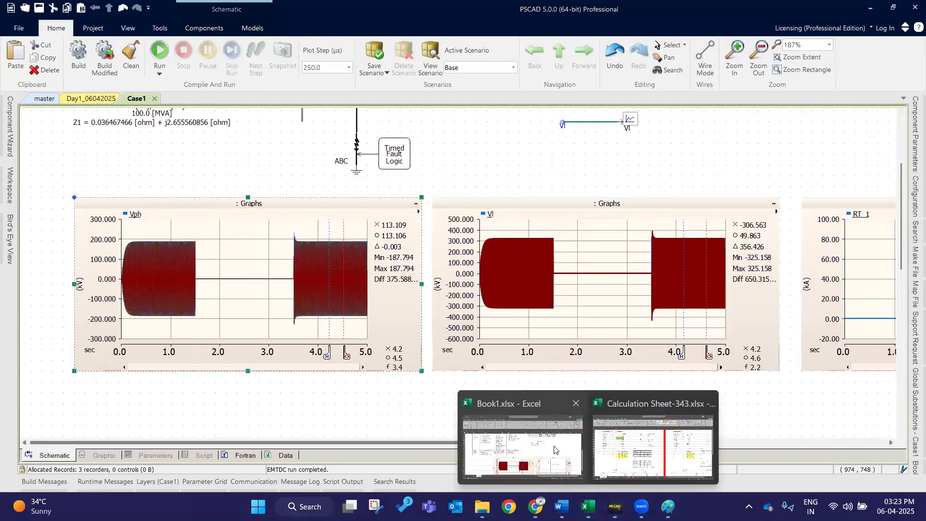
{"action": "left_click", "coordinate": [555, 449]}
{"action": "left_click", "coordinate": [112, 371]}
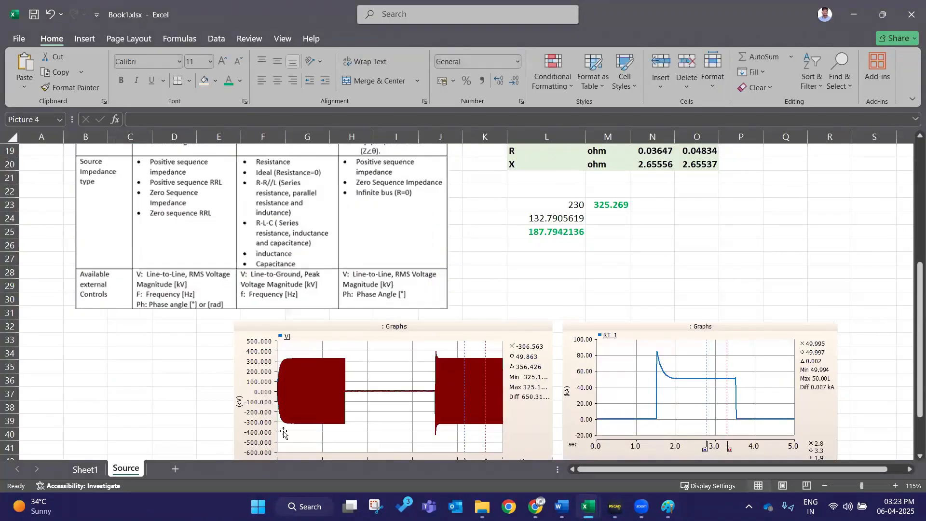
{"action": "key", "text": "ctrl+v"}
{"action": "left_click_drag", "start_coordinate": [244, 398], "coordinate": [226, 365]}
Step: Arrange the pictures with Vph at rows 32 to 43, Vl beneath it from row 46, and RT_1 beside Vph
{"action": "scroll", "coordinate": [389, 351], "scroll_direction": "down", "scroll_amount": 2}
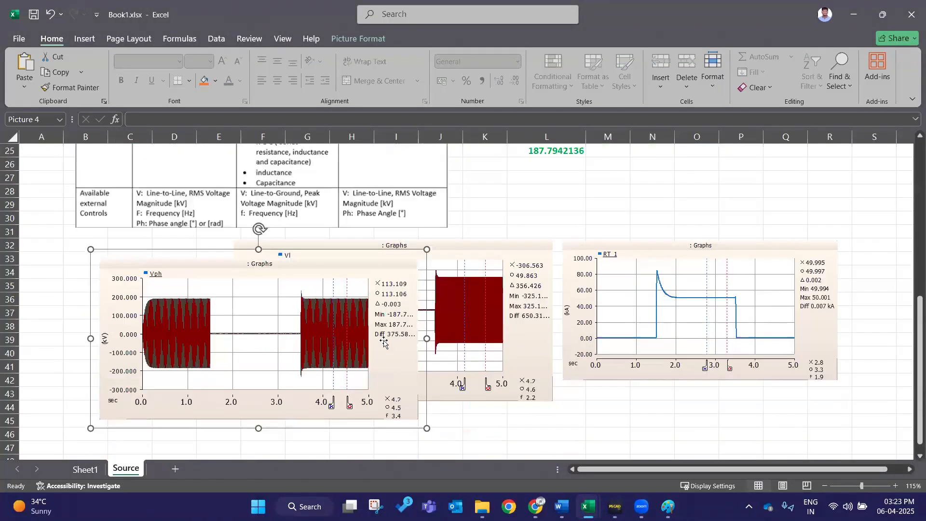
{"action": "left_click_drag", "start_coordinate": [361, 368], "coordinate": [342, 399]}
{"action": "scroll", "coordinate": [571, 330], "scroll_direction": "up", "scroll_amount": 4}
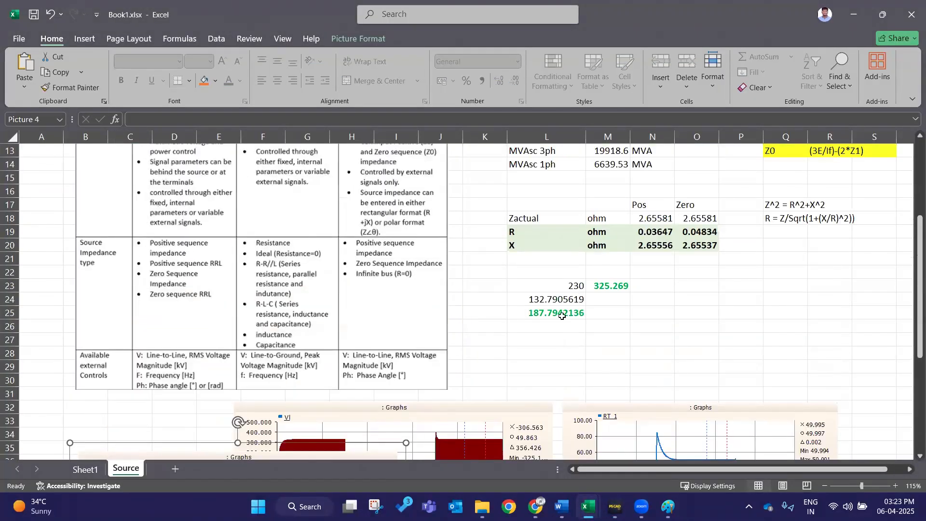
{"action": "scroll", "coordinate": [527, 342], "scroll_direction": "down", "scroll_amount": 6}
{"action": "left_click_drag", "start_coordinate": [228, 311], "coordinate": [203, 246]}
{"action": "left_click_drag", "start_coordinate": [495, 215], "coordinate": [316, 399]}
{"action": "left_click_drag", "start_coordinate": [773, 235], "coordinate": [621, 246]}
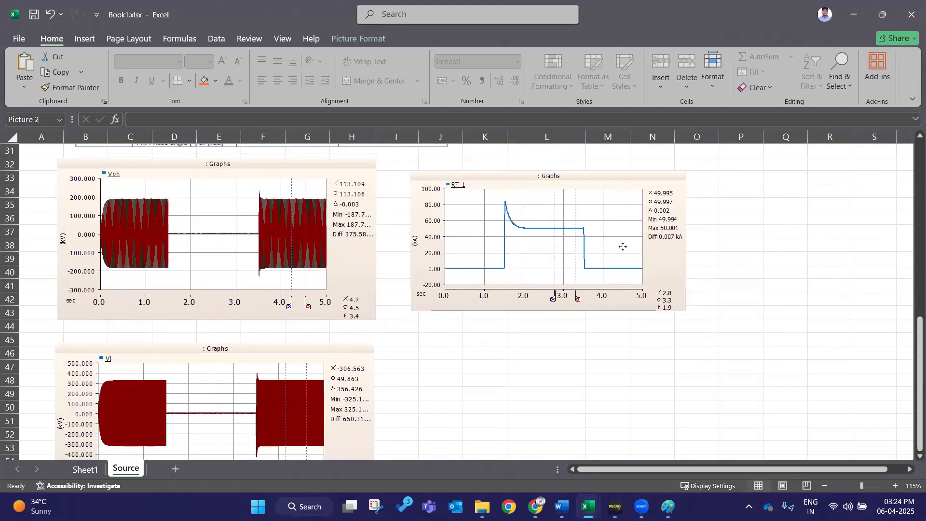
{"action": "left_click", "coordinate": [659, 401]}
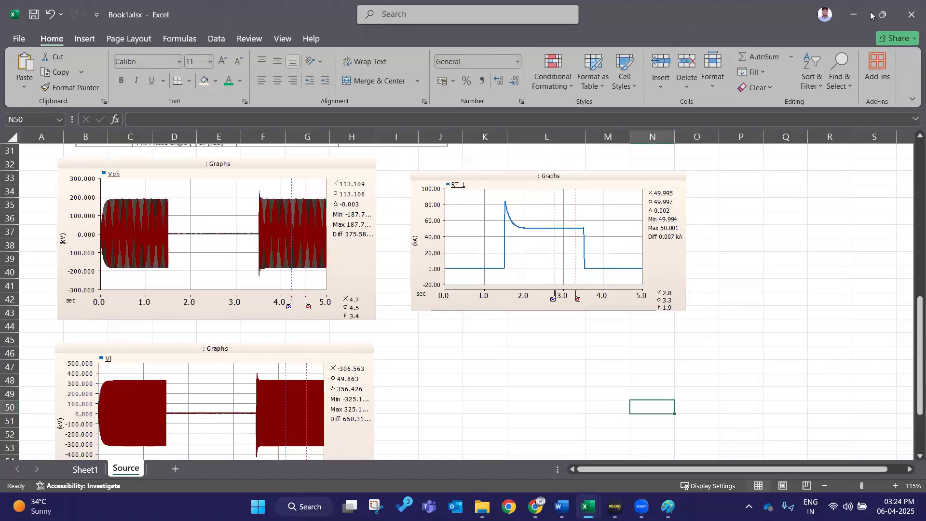
Step: Back in PSCAD, set the three-phase fault to phase A only, with phases B and C at No and fault to neutral at Yes
{"action": "left_click", "coordinate": [854, 14]}
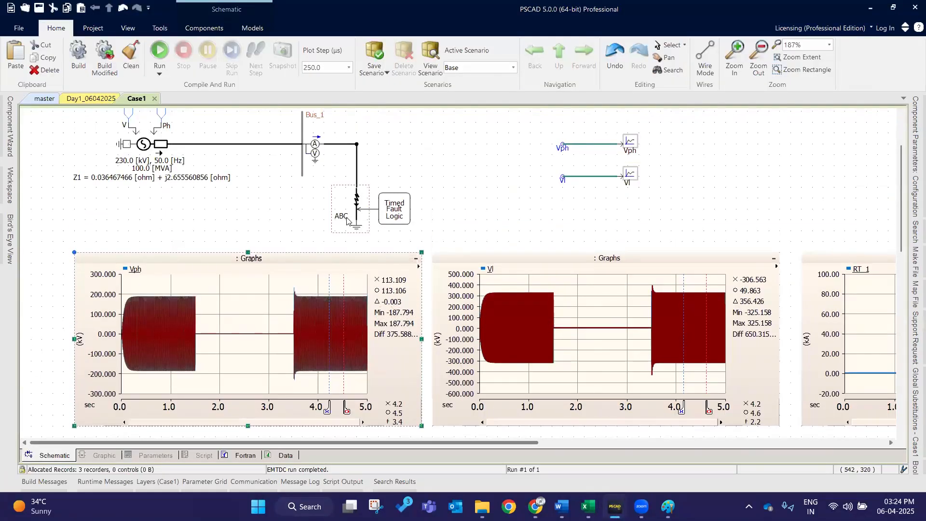
{"action": "left_click", "coordinate": [374, 162]}
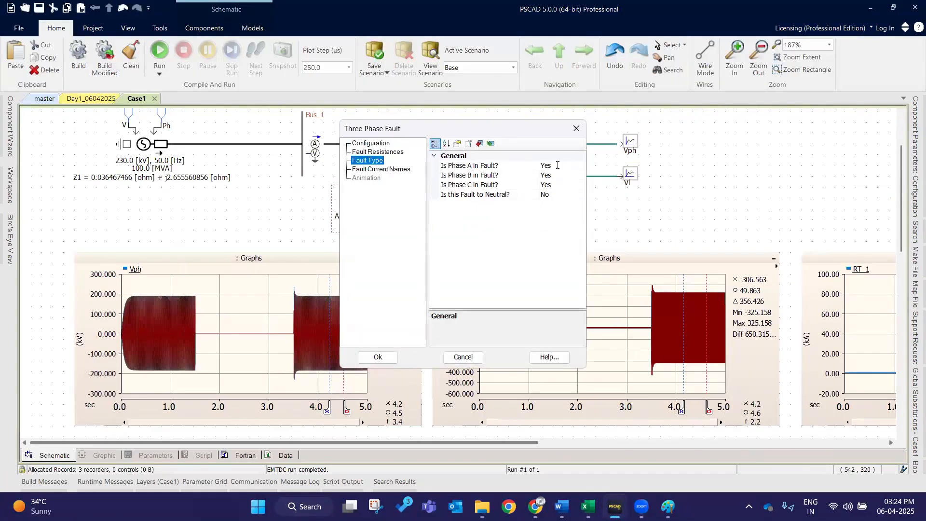
{"action": "double_click", "coordinate": [555, 167]}
{"action": "double_click", "coordinate": [555, 174]}
{"action": "double_click", "coordinate": [556, 185]}
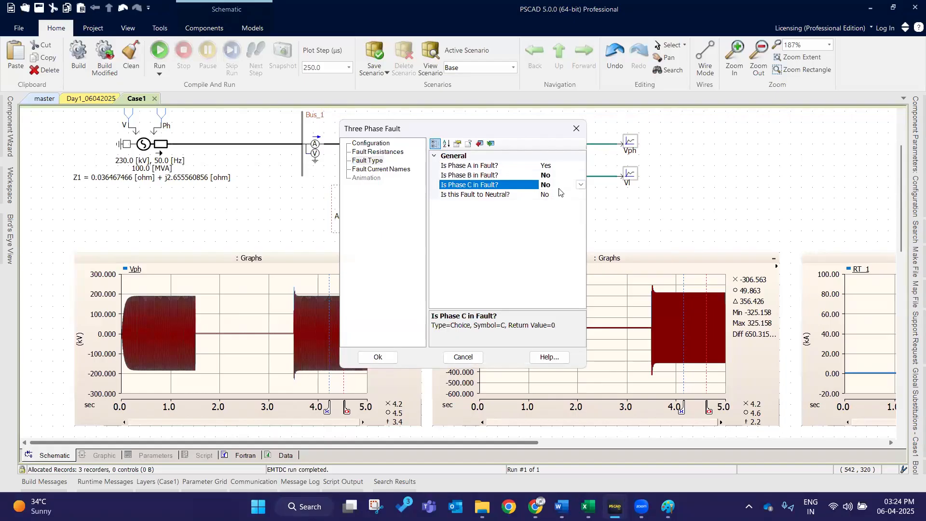
{"action": "left_click", "coordinate": [559, 195]}
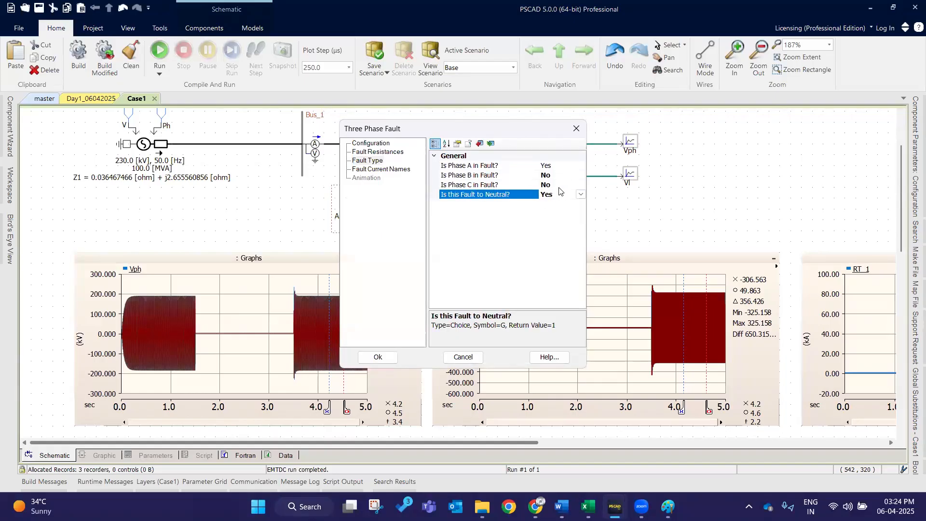
{"action": "left_click", "coordinate": [561, 165]}
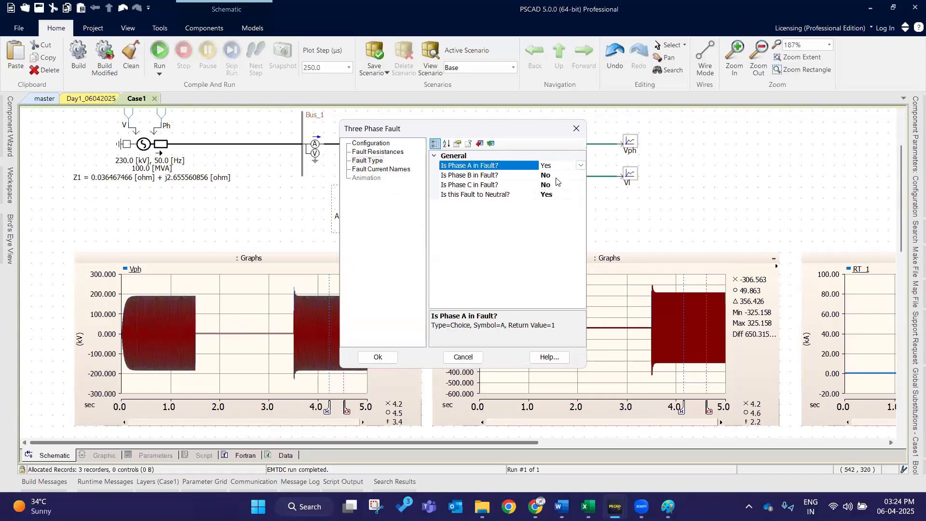
{"action": "left_click", "coordinate": [556, 177]}
{"action": "left_click", "coordinate": [395, 356]}
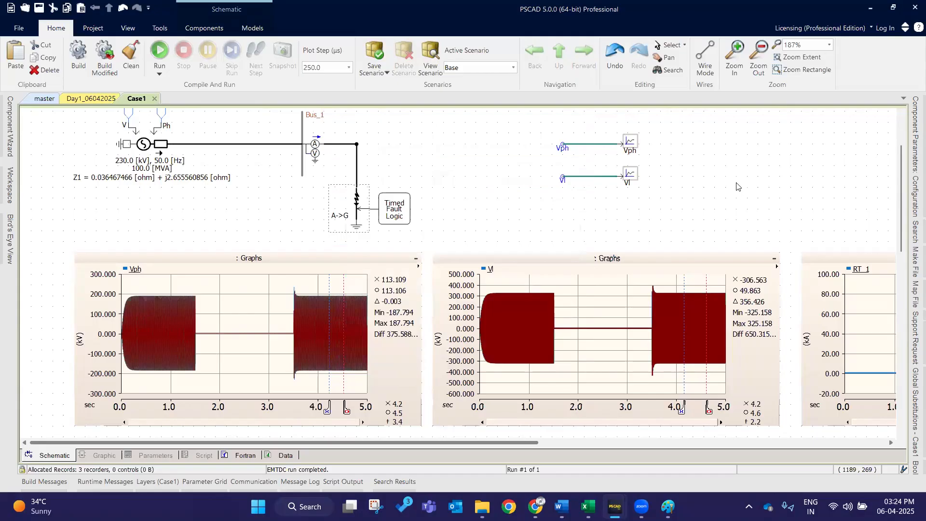
Step: Run the simulation with the A-to-ground fault and bring up the RT_1 current graph
{"action": "left_click", "coordinate": [166, 48]}
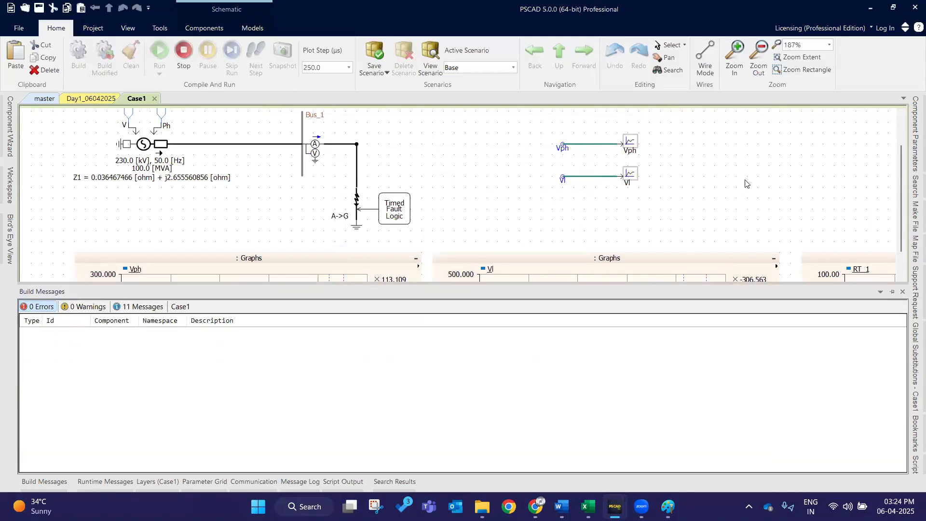
{"action": "left_click_drag", "start_coordinate": [303, 444], "coordinate": [562, 444]}
{"action": "scroll", "coordinate": [590, 197], "scroll_direction": "down", "scroll_amount": 1}
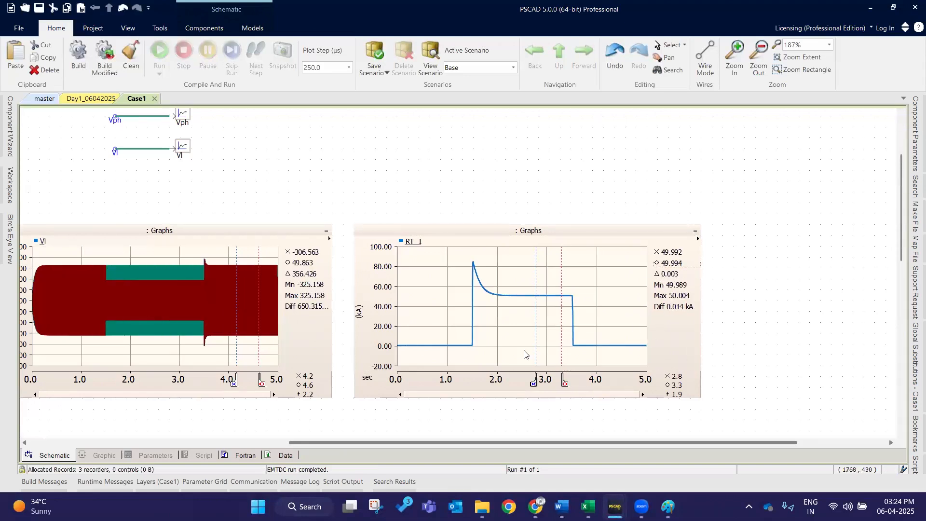
Step: Zoom into the Vl waveforms during the fault, around 2.54 to 2.70 s, and reset the graph extents
{"action": "mouse_move", "coordinate": [140, 259]}
{"action": "left_mouse_down"}
{"action": "mouse_move", "coordinate": [179, 359]}
{"action": "mouse_move", "coordinate": [140, 263]}
{"action": "left_mouse_up"}
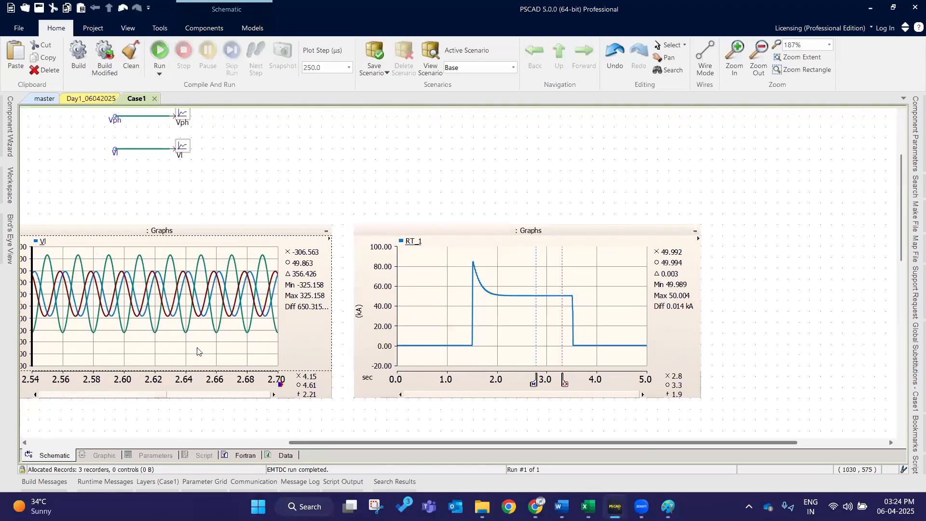
{"action": "left_click_drag", "start_coordinate": [197, 351], "coordinate": [131, 248]}
{"action": "left_click", "coordinate": [202, 230]}
{"action": "key", "text": "r"}
Step: Zoom into the Vph waveforms during the fault, around 2.70 to 2.76 s, and reset the graph extents
{"action": "left_click_drag", "start_coordinate": [341, 443], "coordinate": [81, 443]}
{"action": "left_click_drag", "start_coordinate": [238, 266], "coordinate": [233, 264]}
{"action": "left_click_drag", "start_coordinate": [279, 363], "coordinate": [247, 290]}
{"action": "scroll", "coordinate": [255, 296], "scroll_direction": "up", "scroll_amount": 1}
{"action": "scroll", "coordinate": [255, 299], "scroll_direction": "up", "scroll_amount": 1}
{"action": "scroll", "coordinate": [255, 299], "scroll_direction": "down", "scroll_amount": 1}
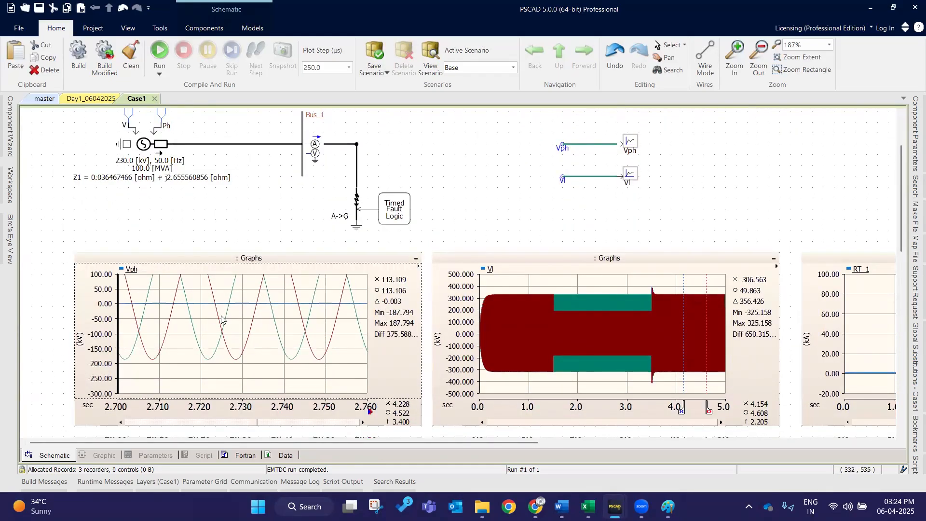
{"action": "left_click", "coordinate": [364, 260]}
{"action": "key", "text": "r"}
Step: Copy the RT_1 graph frame into Excel's Source sheet, place it below the first RT_1 picture from row 45, and nudge the first picture into line
{"action": "left_click", "coordinate": [514, 246]}
{"action": "left_click_drag", "start_coordinate": [484, 445], "coordinate": [716, 445]}
{"action": "left_click", "coordinate": [664, 259]}
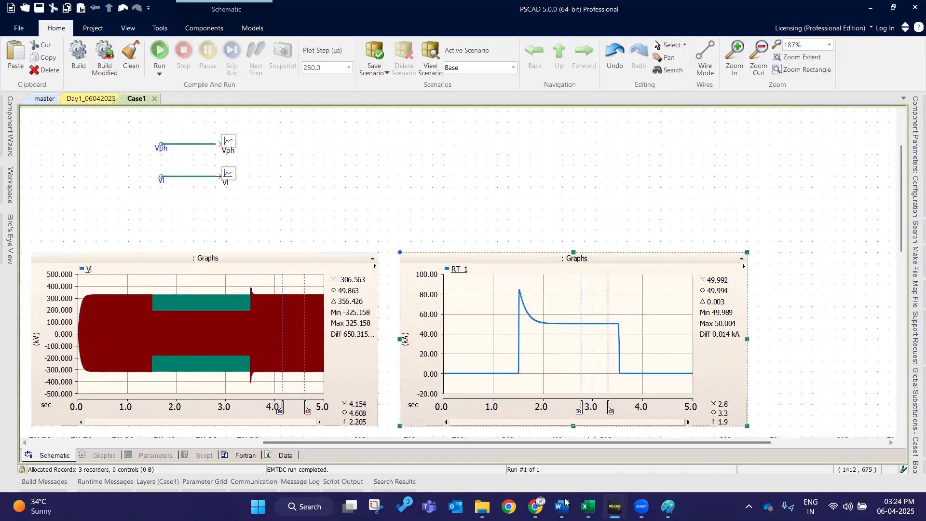
{"action": "mouse_move", "coordinate": [588, 507]}
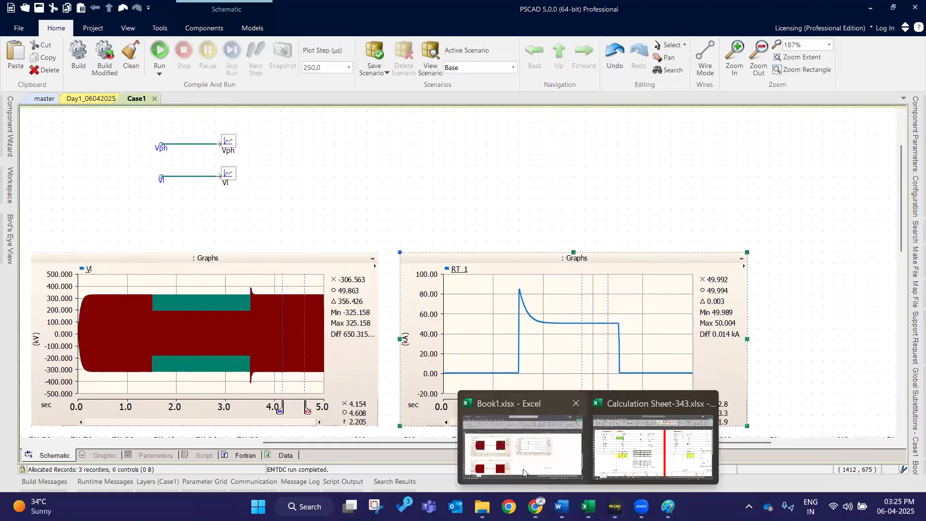
{"action": "left_click", "coordinate": [487, 446]}
{"action": "left_click", "coordinate": [447, 357]}
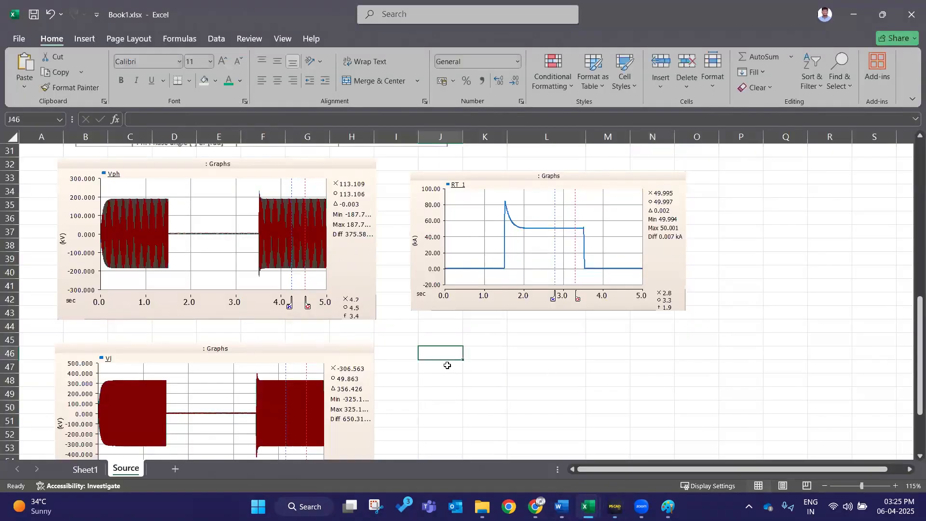
{"action": "key", "text": "ctrl+v"}
{"action": "left_click_drag", "start_coordinate": [513, 407], "coordinate": [514, 400]}
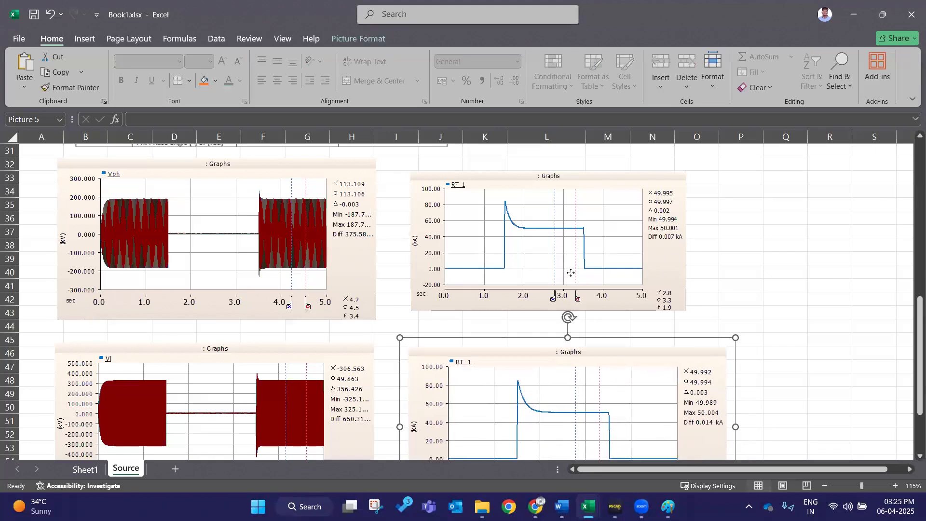
{"action": "left_click_drag", "start_coordinate": [571, 273], "coordinate": [580, 273]}
{"action": "left_click", "coordinate": [736, 244]}
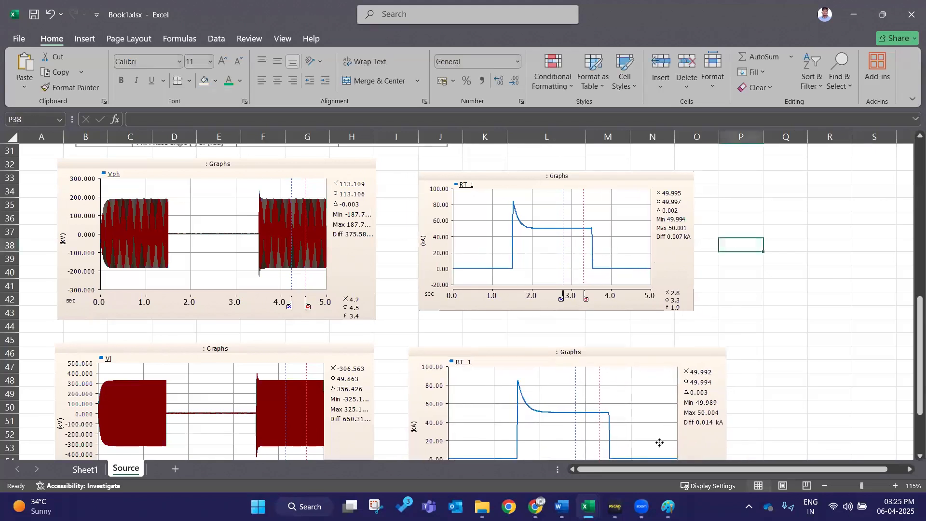
Step: Change the font colour of the 3ph (SC) and 1ph (SC) rows in L7:N8 to green
{"action": "left_click", "coordinate": [660, 443]}
{"action": "scroll", "coordinate": [789, 352], "scroll_direction": "up", "scroll_amount": 10}
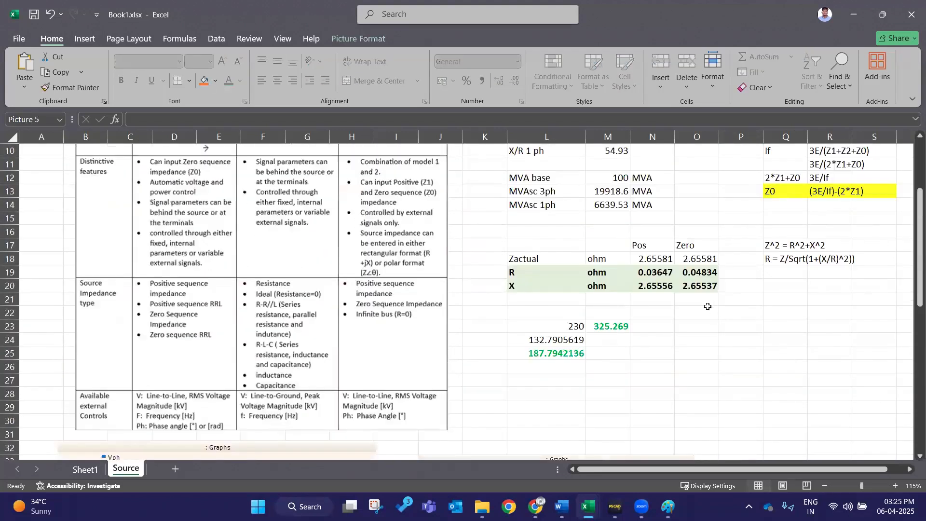
{"action": "left_click_drag", "start_coordinate": [548, 231], "coordinate": [666, 246]}
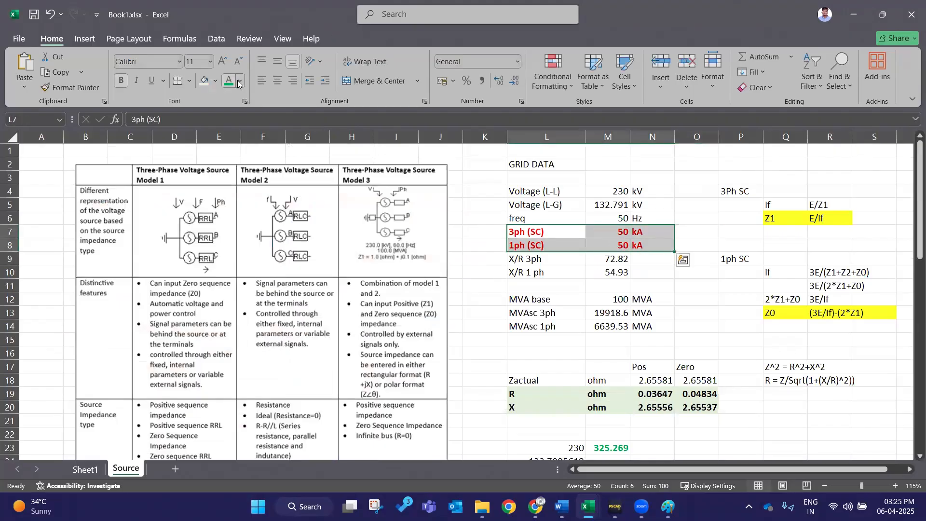
{"action": "left_click", "coordinate": [697, 231]}
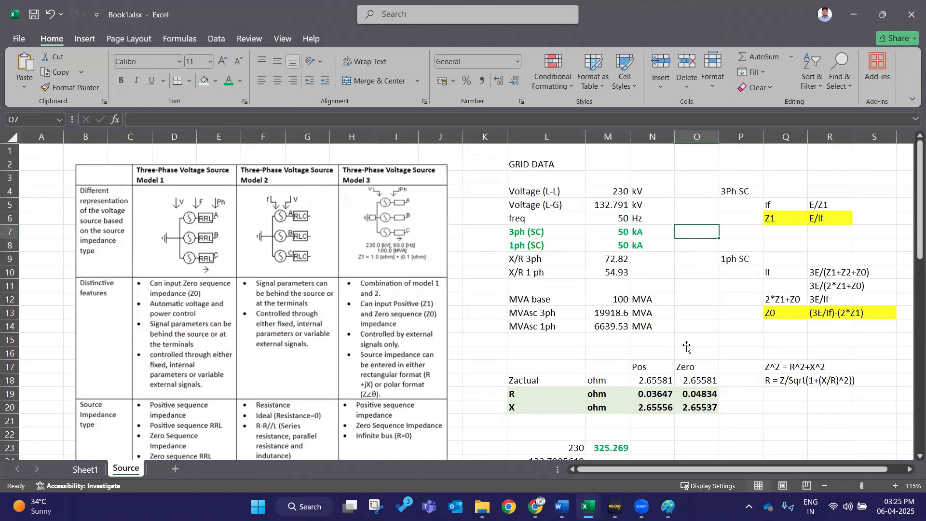
Step: Switch back to PSCAD and examine the measurement settings of the multimeter next to Bus_1
{"action": "scroll", "coordinate": [687, 347], "scroll_direction": "down", "scroll_amount": 13}
{"action": "left_click", "coordinate": [297, 421]}
{"action": "left_click", "coordinate": [854, 16]}
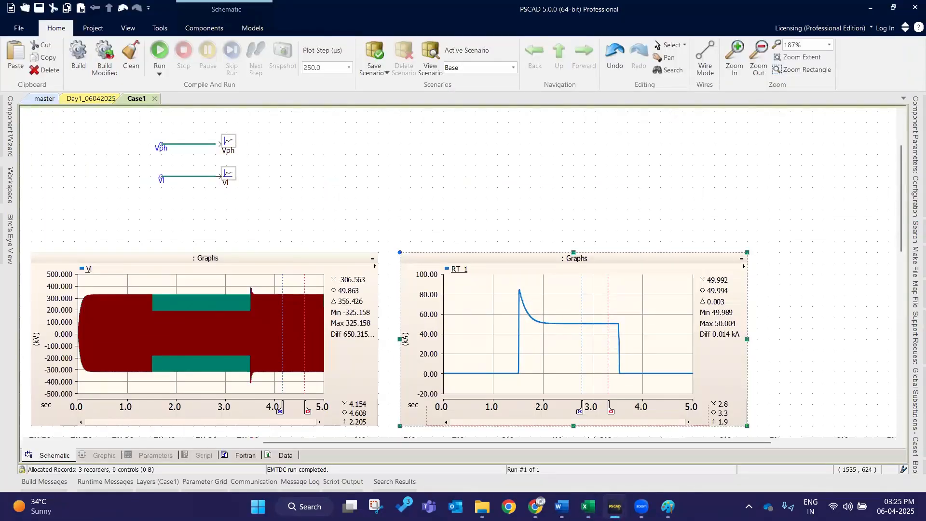
{"action": "left_click", "coordinate": [393, 203]}
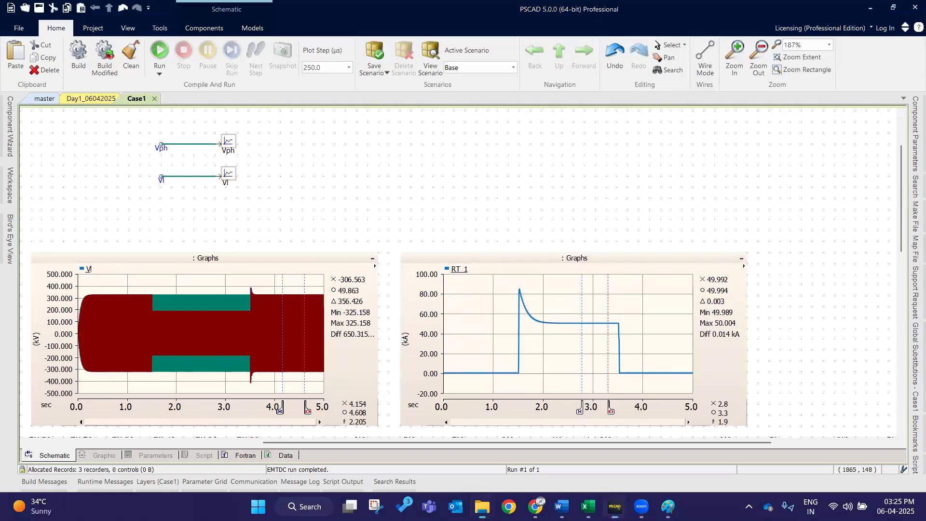
{"action": "scroll", "coordinate": [198, 202], "scroll_direction": "up", "scroll_amount": 3}
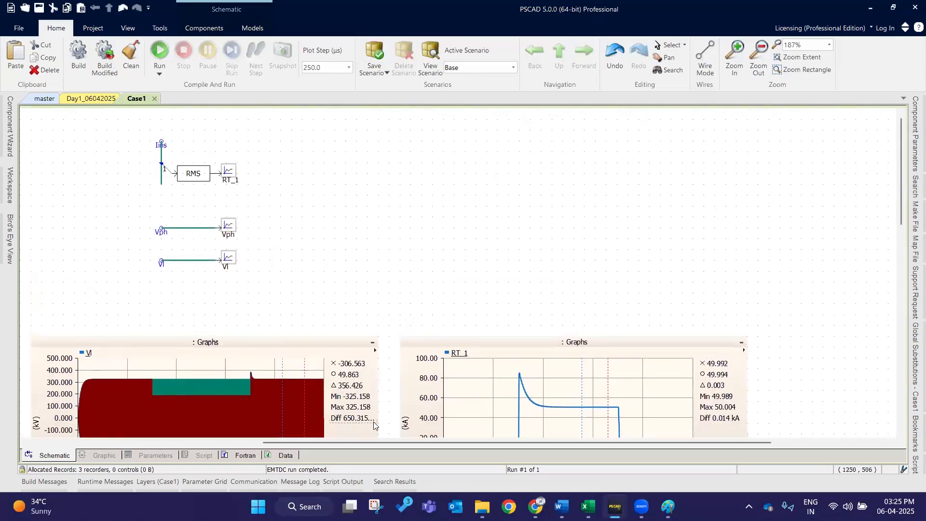
{"action": "left_click_drag", "start_coordinate": [370, 443], "coordinate": [177, 439]}
{"action": "double_click", "coordinate": [253, 239]}
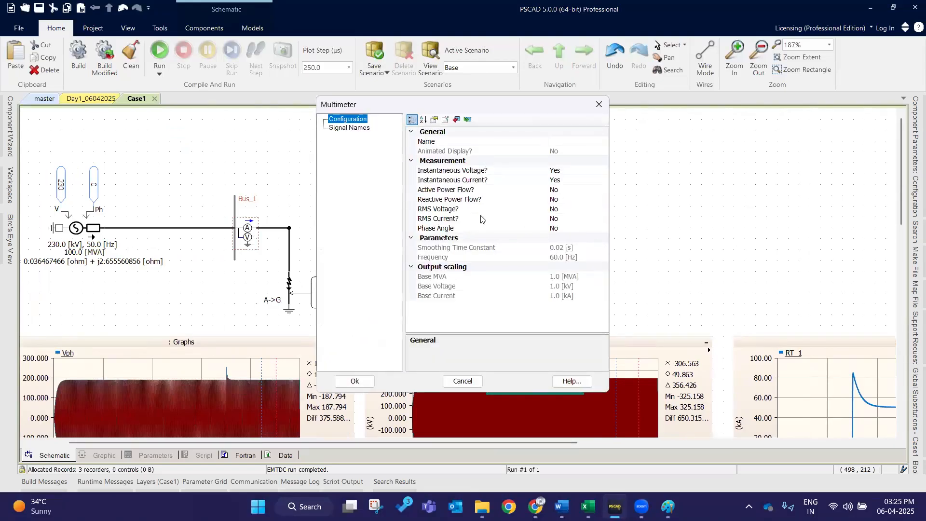
{"action": "left_click", "coordinate": [529, 181]}
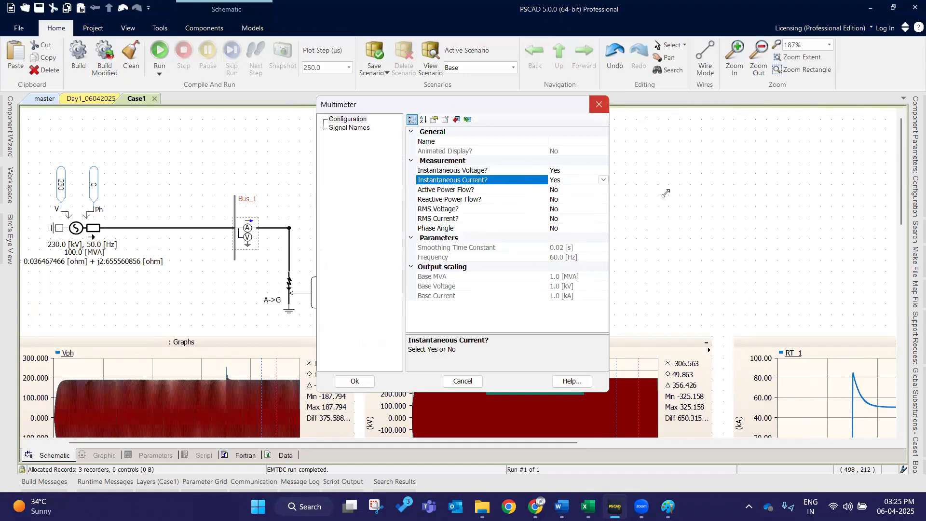
{"action": "left_click", "coordinate": [599, 104]}
{"action": "left_click", "coordinate": [628, 190]}
Step: Move the Vph and Vl output channels down and lengthen the vertical Iins signal wire into the freed space
{"action": "left_click", "coordinate": [517, 179]}
{"action": "left_click", "coordinate": [632, 154]}
{"action": "left_click_drag", "start_coordinate": [461, 208], "coordinate": [609, 292]}
{"action": "left_click_drag", "start_coordinate": [566, 262], "coordinate": [563, 294]}
{"action": "left_click", "coordinate": [503, 204]}
{"action": "left_click_drag", "start_coordinate": [495, 189], "coordinate": [496, 238]}
{"action": "left_click", "coordinate": [678, 222]}
Step: Add two more data taps on the Iins wire below the existing one
{"action": "left_click", "coordinate": [199, 29]}
{"action": "left_click", "coordinate": [288, 46]}
{"action": "left_click", "coordinate": [507, 205]}
{"action": "left_click", "coordinate": [229, 59]}
{"action": "left_click", "coordinate": [288, 45]}
{"action": "left_click", "coordinate": [504, 226]}
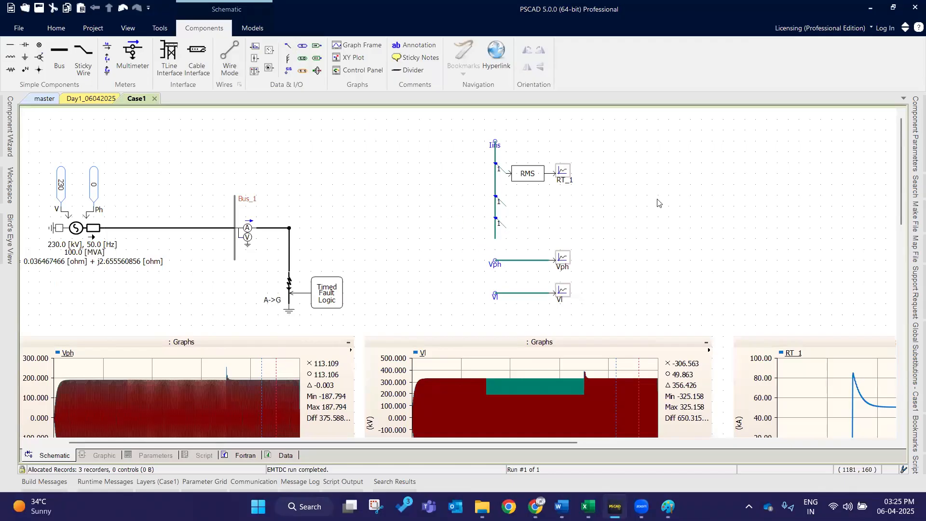
Step: Copy the RMS block twice and connect one copy to each of the two new data taps
{"action": "left_click", "coordinate": [531, 177]}
{"action": "key", "text": "ctrl+v"}
{"action": "left_click_drag", "start_coordinate": [534, 204], "coordinate": [525, 205]}
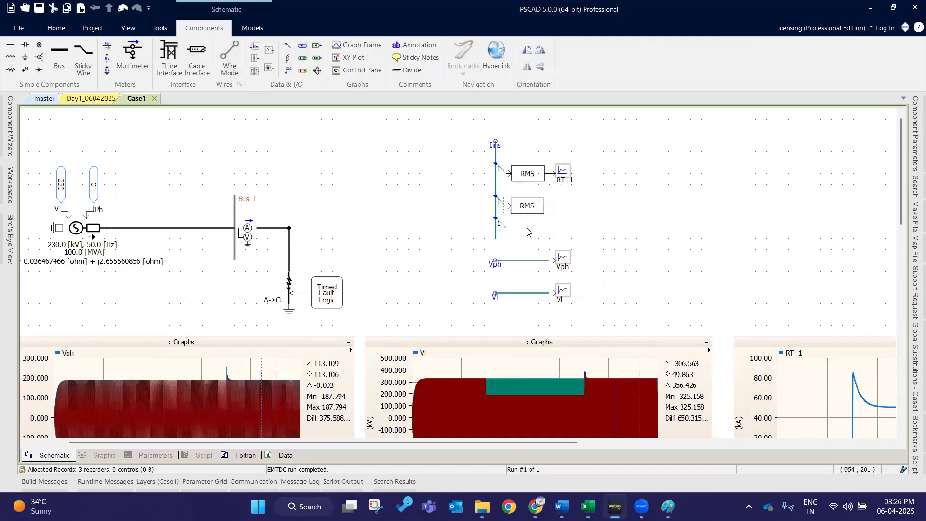
{"action": "key", "text": "ctrl+v"}
{"action": "left_click", "coordinate": [539, 233]}
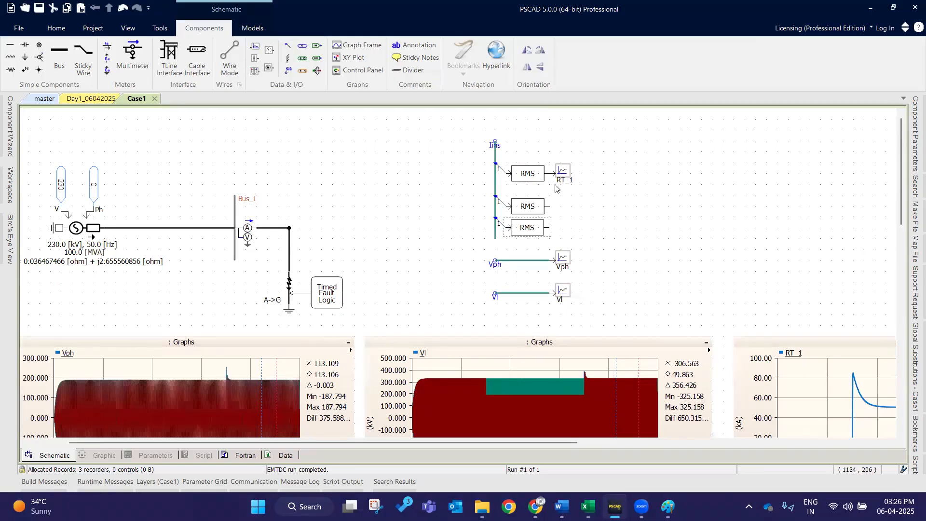
{"action": "left_click", "coordinate": [522, 179]}
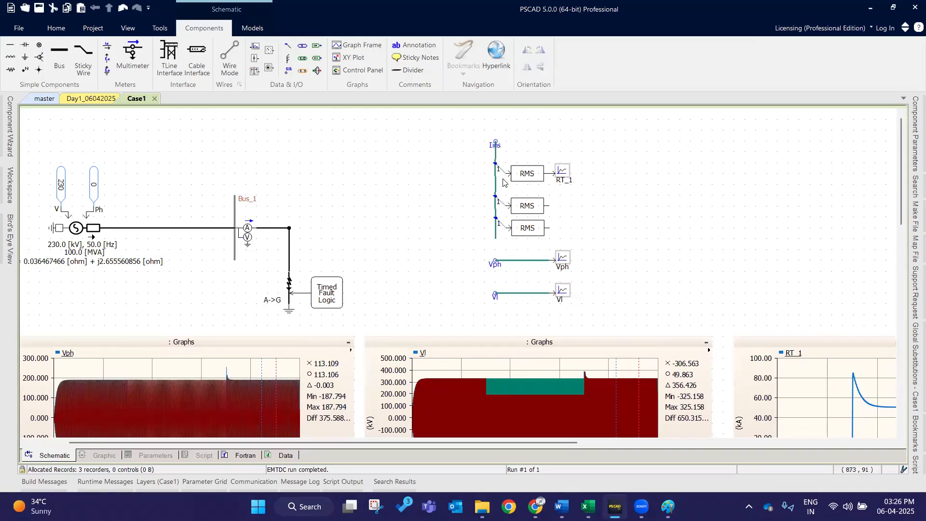
Step: Set the start index number of the second Iins data tap to 2 and of the third tap to 3
{"action": "double_click", "coordinate": [498, 202]}
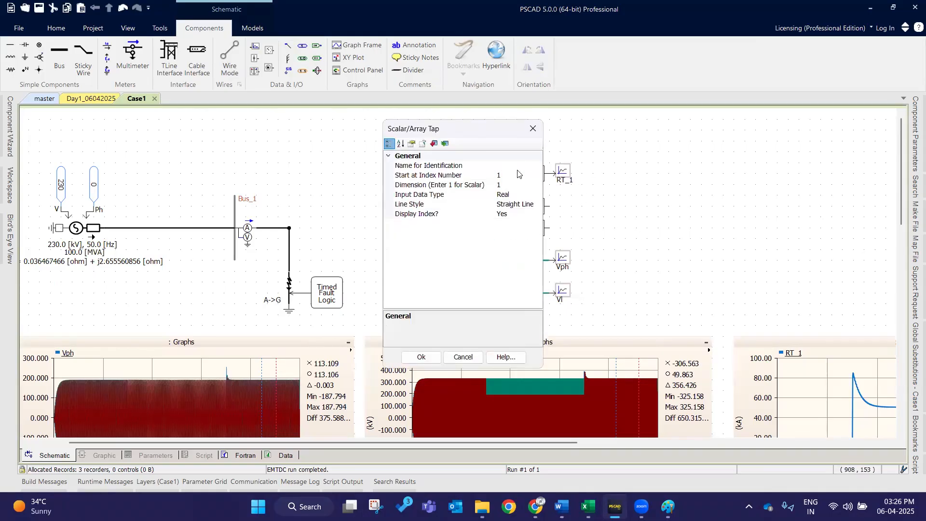
{"action": "left_click", "coordinate": [518, 172]}
{"action": "type", "text": "2"}
{"action": "key", "text": "Return"}
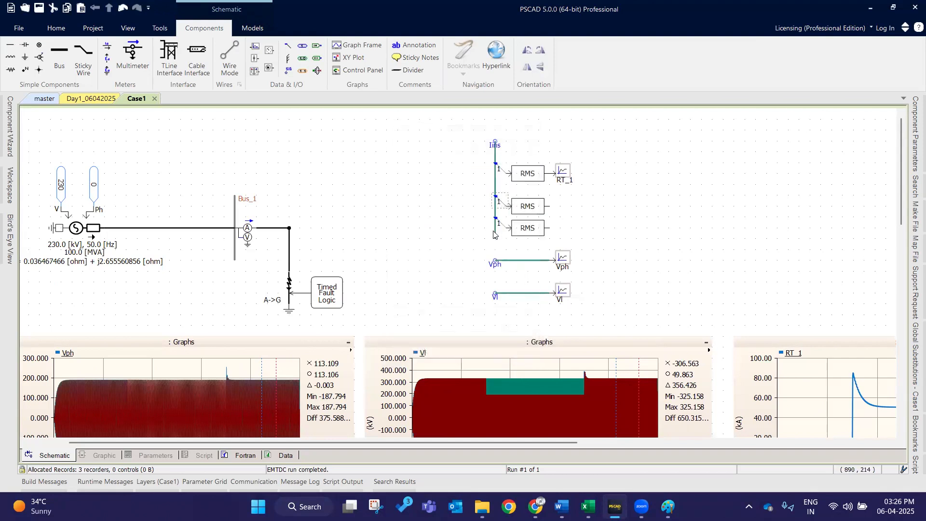
{"action": "double_click", "coordinate": [499, 214]}
{"action": "left_click", "coordinate": [509, 177]}
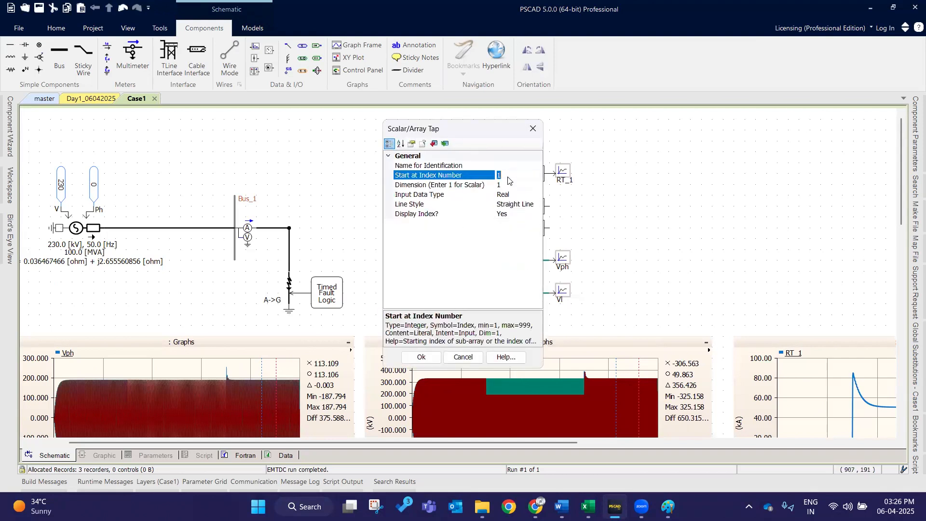
{"action": "type", "text": "3"}
{"action": "key", "text": "Return"}
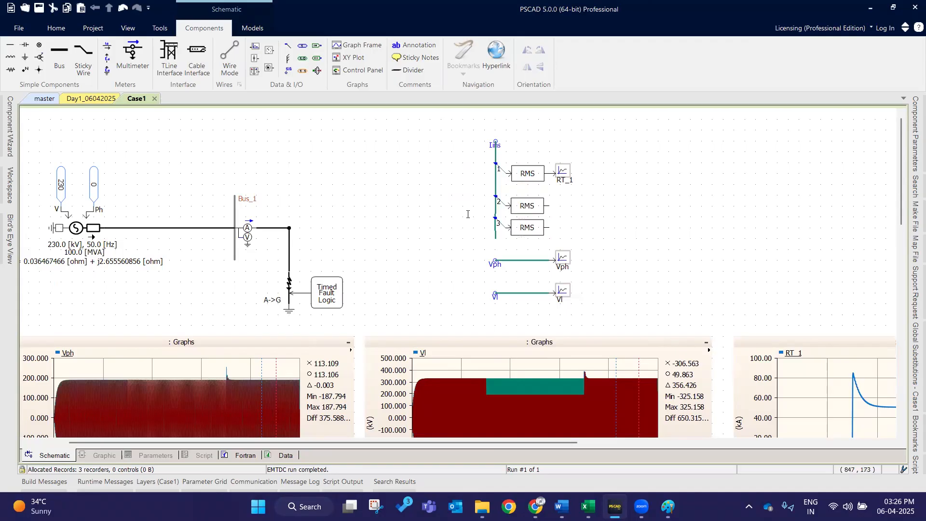
Step: Delete the two copied RMS blocks and the extra data taps from the Iins wire
{"action": "left_click_drag", "start_coordinate": [544, 238], "coordinate": [564, 245]}
{"action": "left_click", "coordinate": [635, 189]}
{"action": "left_click", "coordinate": [539, 227]}
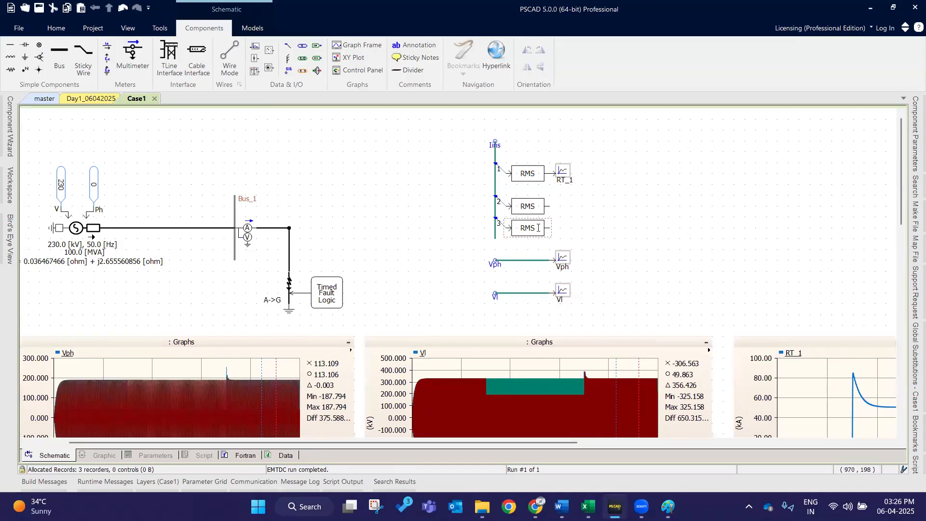
{"action": "key", "text": "Delete"}
{"action": "left_click", "coordinate": [528, 206]}
{"action": "key", "text": "Delete"}
{"action": "left_click", "coordinate": [501, 202]}
{"action": "key", "text": "Delete"}
Step: Shorten the vertical Iins wire to just below its remaining tap and move the whole Iins measurement group down near the Vph channel
{"action": "left_click", "coordinate": [496, 233]}
{"action": "left_click_drag", "start_coordinate": [496, 239], "coordinate": [499, 195]}
{"action": "left_click", "coordinate": [587, 212]}
{"action": "left_click", "coordinate": [496, 196]}
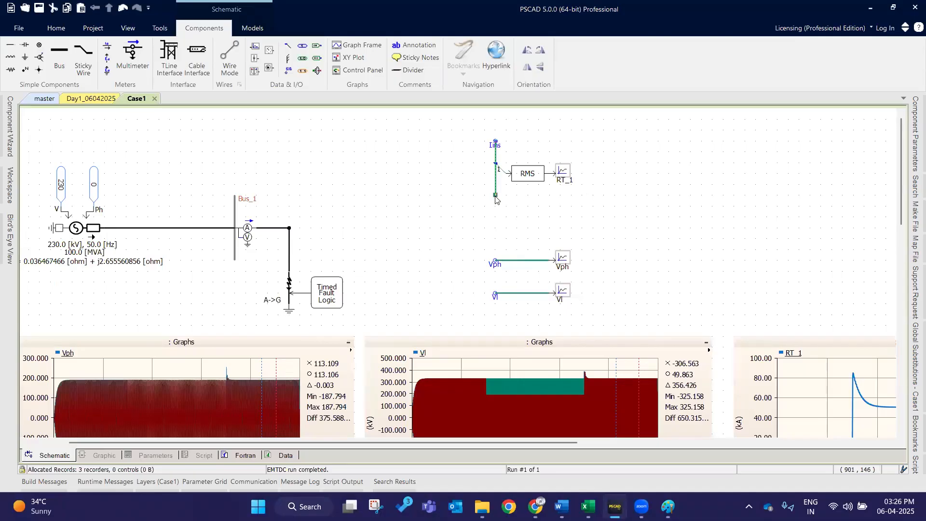
{"action": "left_click_drag", "start_coordinate": [496, 196], "coordinate": [498, 186]}
{"action": "left_click", "coordinate": [478, 156]}
{"action": "left_click_drag", "start_coordinate": [451, 145], "coordinate": [623, 244]}
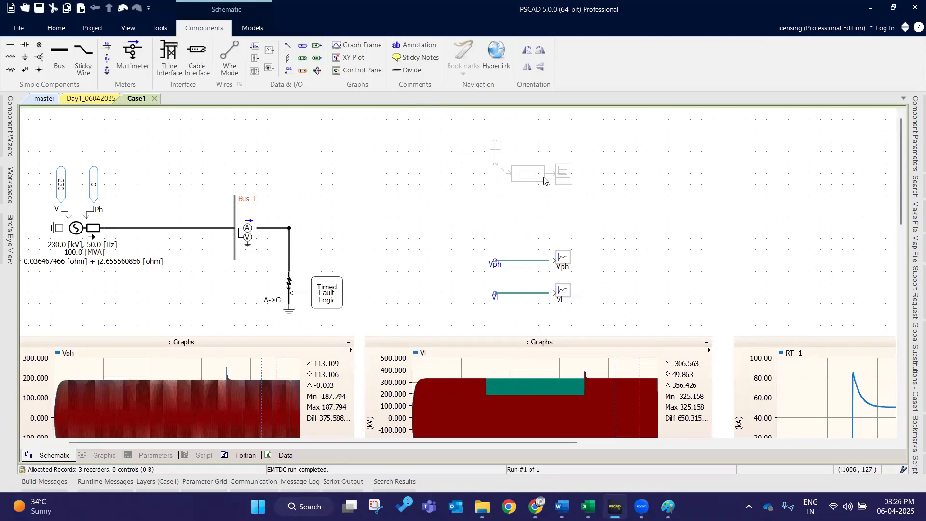
{"action": "left_click_drag", "start_coordinate": [536, 213], "coordinate": [531, 221]}
{"action": "left_click", "coordinate": [669, 198]}
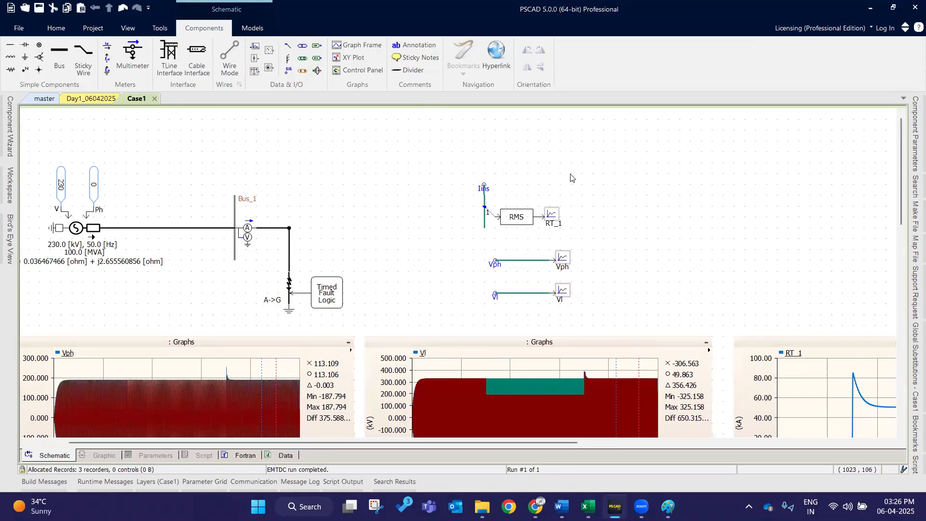
Step: Place a new output channel above RT_1 and turn off using the signal name as title for the RT_1 channel
{"action": "left_click", "coordinate": [255, 46]}
{"action": "left_click", "coordinate": [540, 187]}
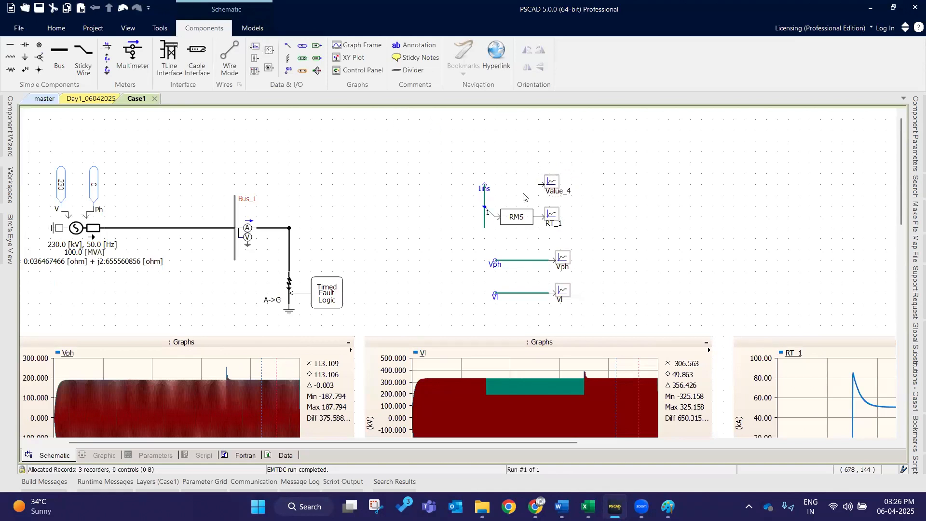
{"action": "double_click", "coordinate": [552, 224]}
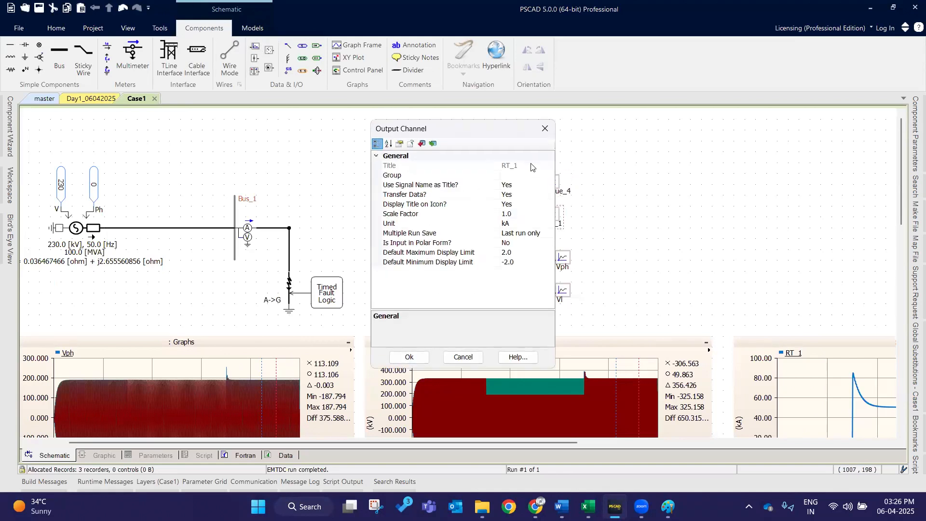
{"action": "left_click", "coordinate": [531, 166]}
{"action": "double_click", "coordinate": [530, 183]}
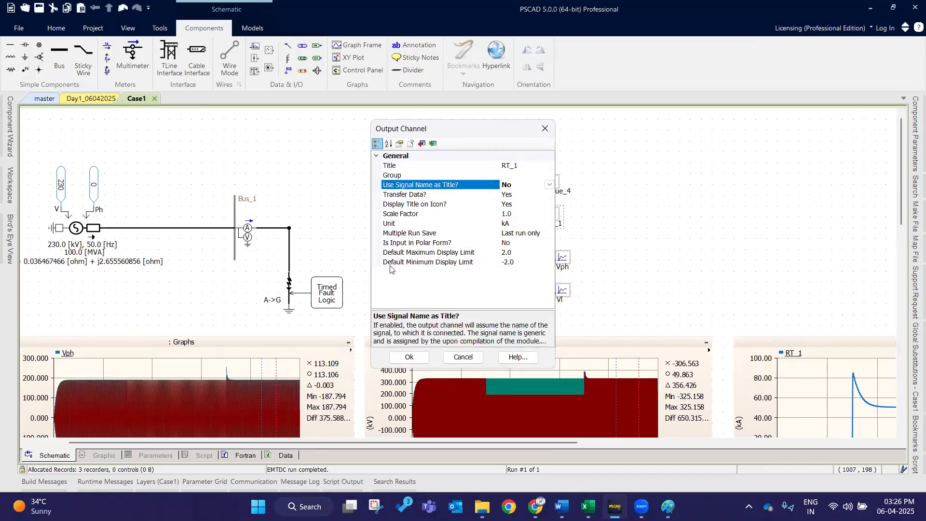
{"action": "left_click", "coordinate": [410, 357]}
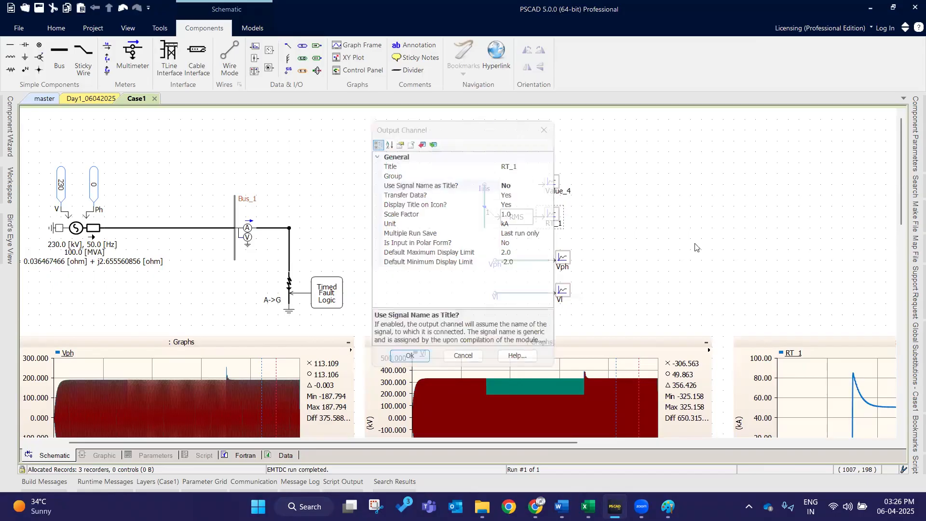
Step: Wire the Iins data label to the new output channel and run the simulation
{"action": "left_click", "coordinate": [230, 58]}
{"action": "left_click", "coordinate": [485, 185]}
{"action": "left_click", "coordinate": [538, 184]}
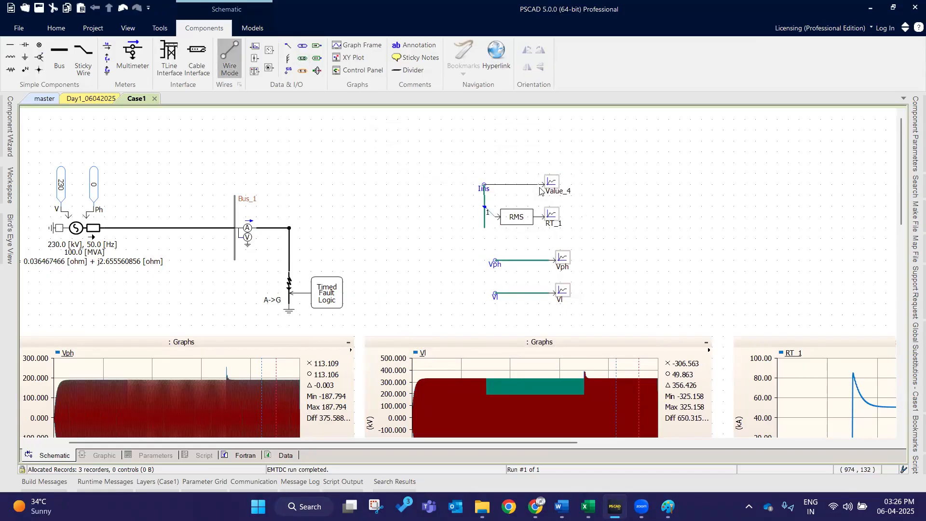
{"action": "key", "text": "Escape"}
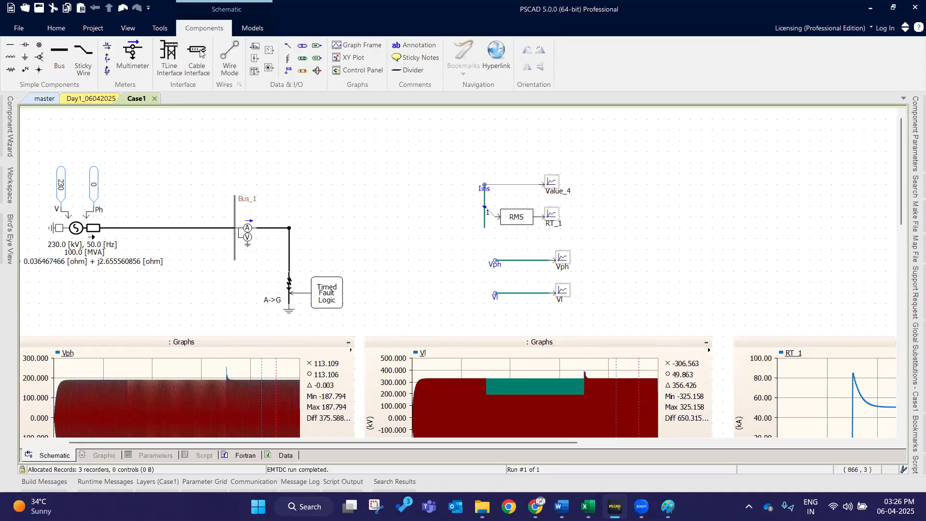
{"action": "left_click", "coordinate": [95, 28]}
{"action": "left_click", "coordinate": [56, 28]}
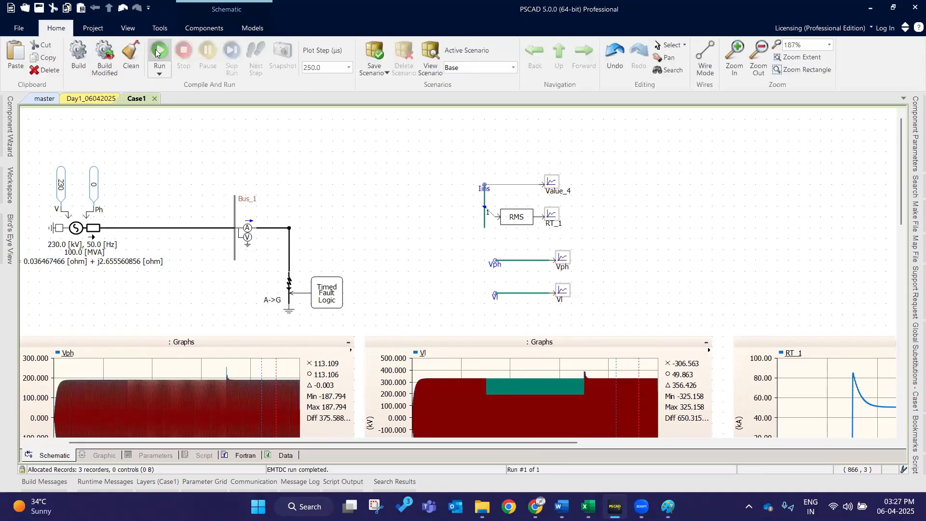
{"action": "left_click", "coordinate": [160, 51]}
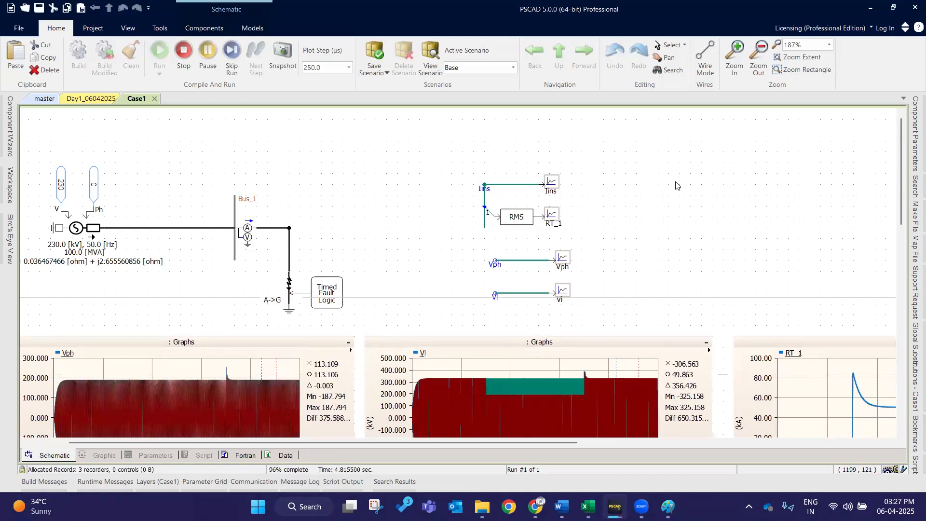
Step: Rename the RT_1 output channel to Irms
{"action": "double_click", "coordinate": [560, 224]}
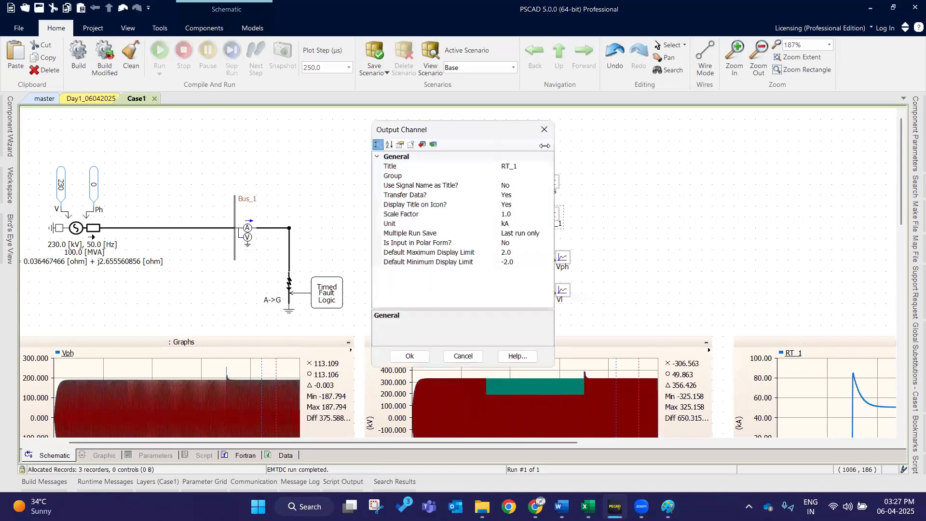
{"action": "left_click", "coordinate": [520, 169]}
{"action": "key", "text": "BackSpace"}
{"action": "key", "text": "Return"}
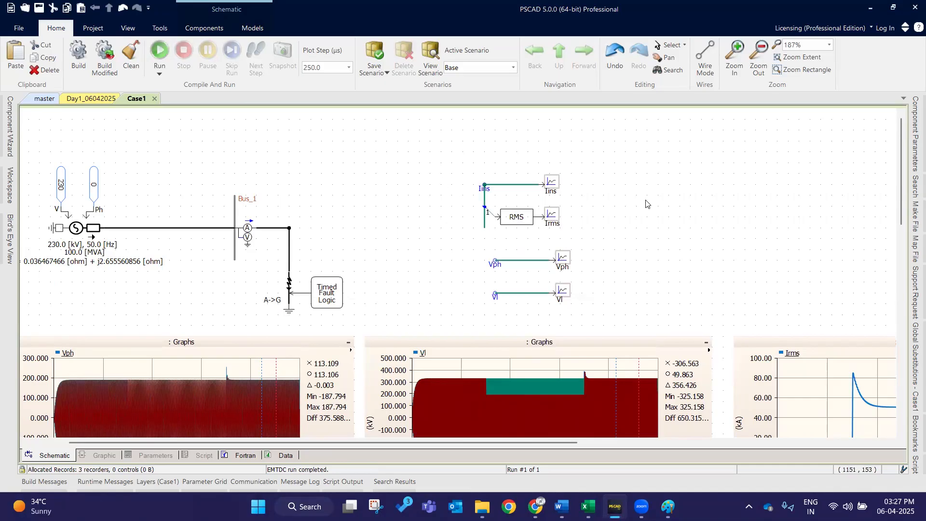
Step: Create a graph frame for the Iins channel beside the output channels, and shift the measurement channels toward the fault circuit to make room
{"action": "scroll", "coordinate": [615, 188], "scroll_direction": "down", "scroll_amount": 1}
{"action": "right_click", "coordinate": [560, 156]}
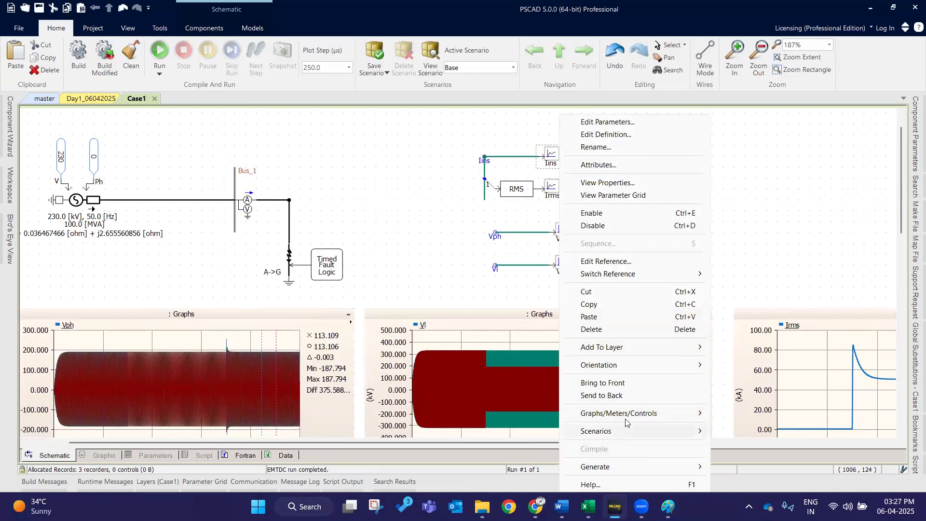
{"action": "mouse_move", "coordinate": [610, 417]}
{"action": "left_click", "coordinate": [429, 343]}
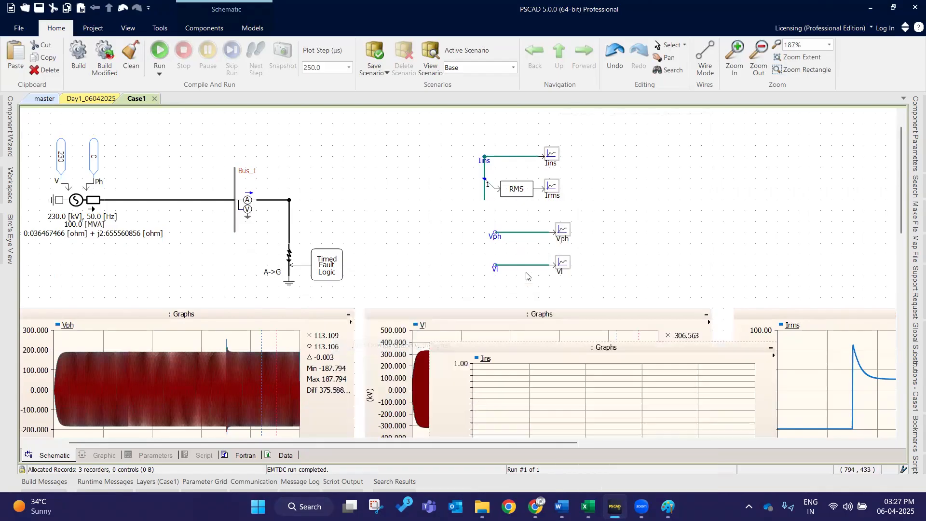
{"action": "left_click", "coordinate": [583, 124]}
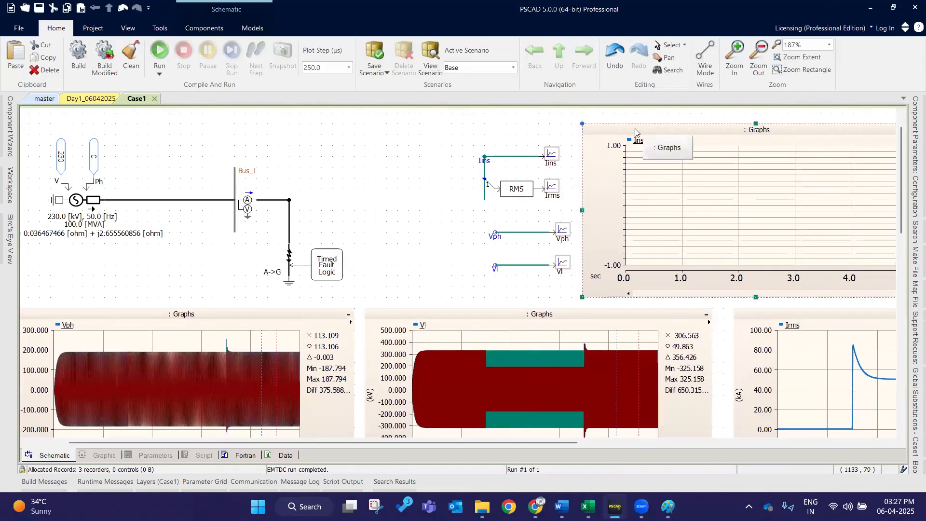
{"action": "left_click_drag", "start_coordinate": [542, 240], "coordinate": [501, 240]}
{"action": "left_click_drag", "start_coordinate": [600, 132], "coordinate": [521, 125]}
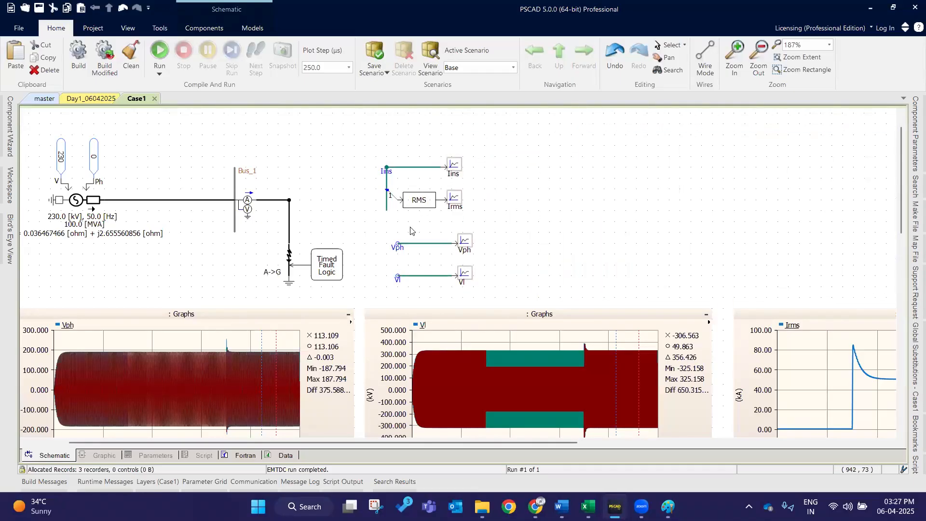
Step: Run the simulation to plot the instantaneous current in the new Iins graph
{"action": "left_click", "coordinate": [160, 52]}
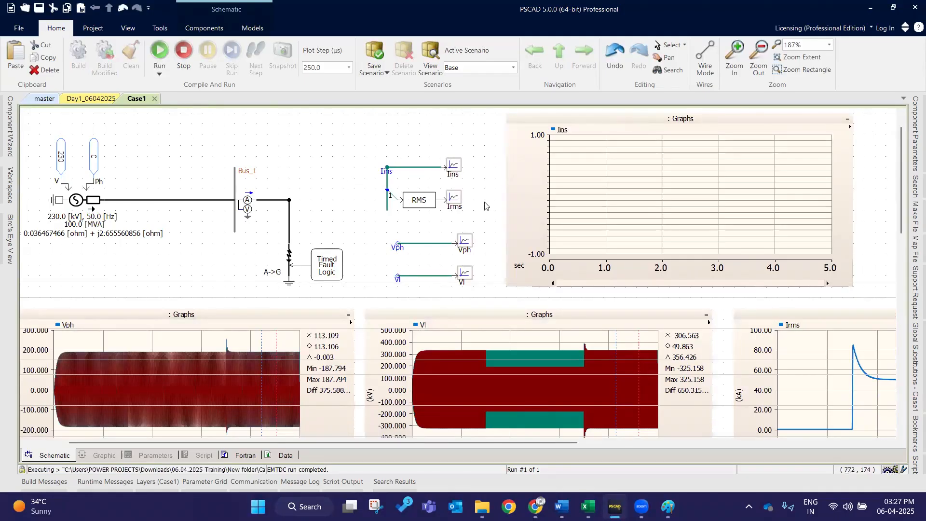
{"action": "left_click", "coordinate": [562, 121]}
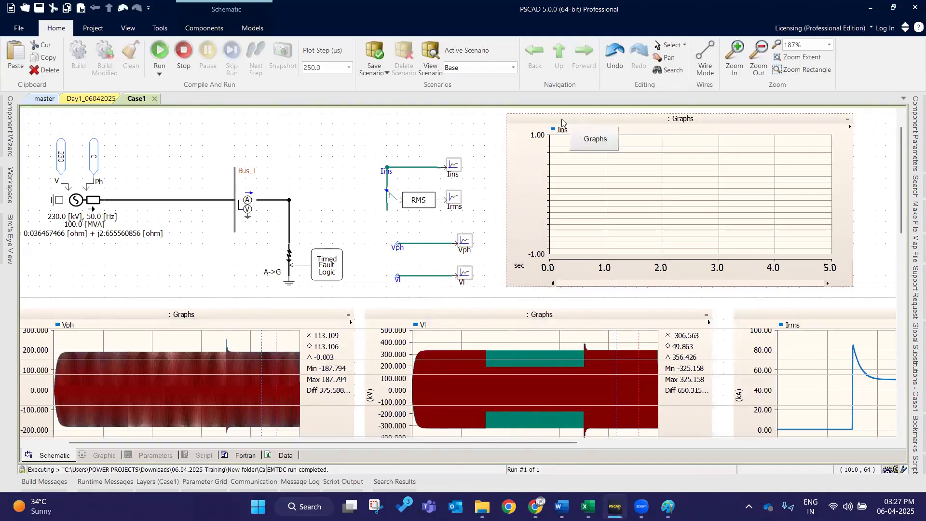
{"action": "key", "text": "F5"}
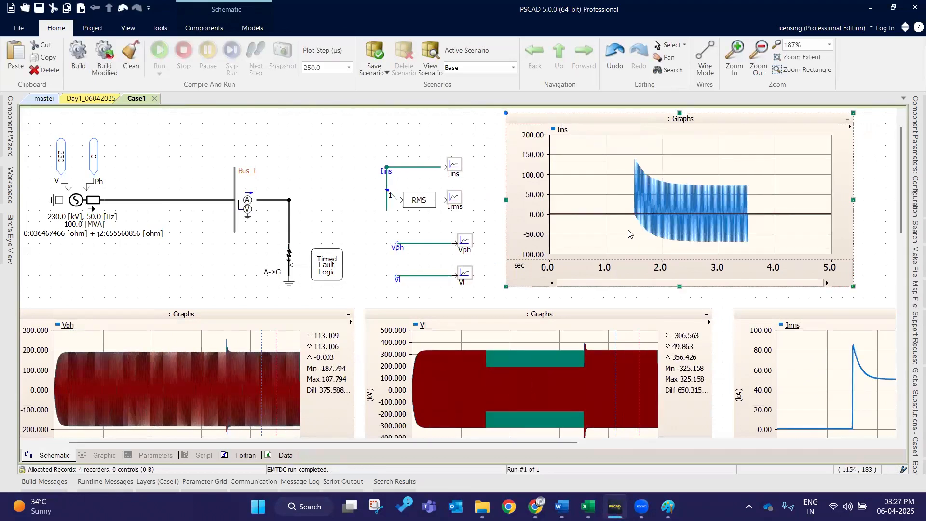
Step: Make all three traces of the Iins graph bold, toggling them individually to compare the phases
{"action": "left_click", "coordinate": [570, 139]}
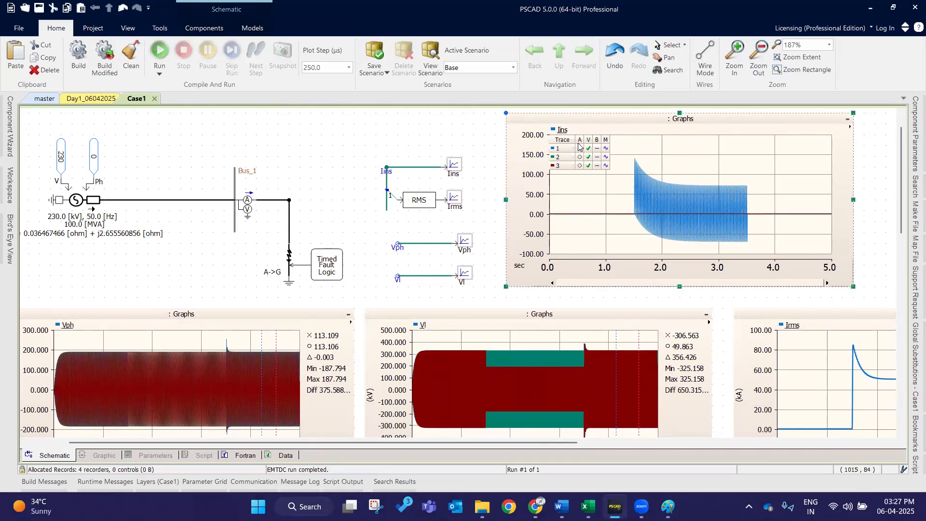
{"action": "left_click", "coordinate": [597, 148]}
{"action": "left_click", "coordinate": [598, 157]}
{"action": "left_click", "coordinate": [598, 166]}
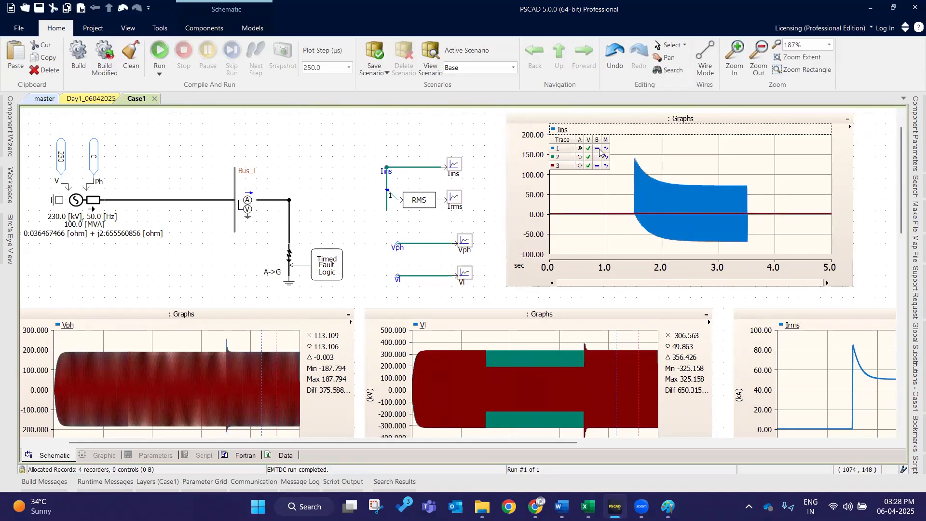
{"action": "left_click", "coordinate": [598, 148]}
{"action": "left_click", "coordinate": [597, 165]}
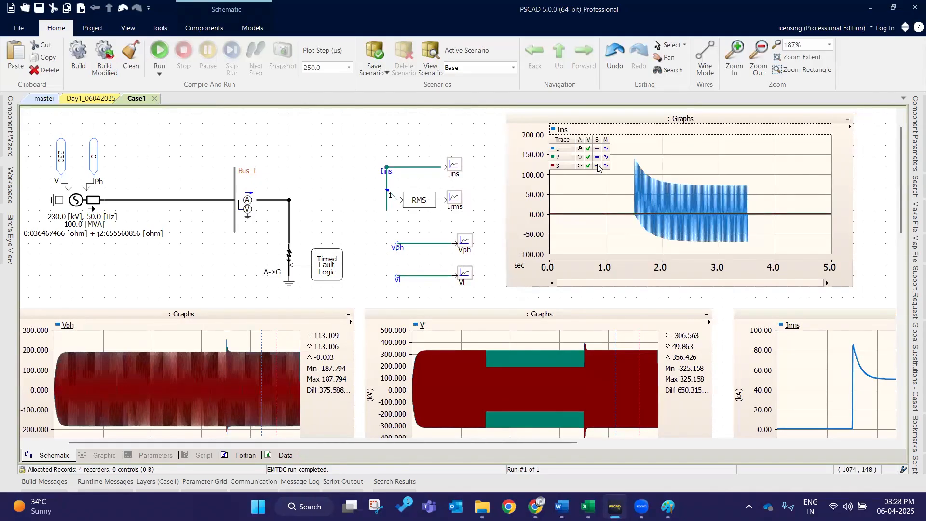
{"action": "left_click", "coordinate": [598, 165]}
{"action": "left_click", "coordinate": [598, 157]}
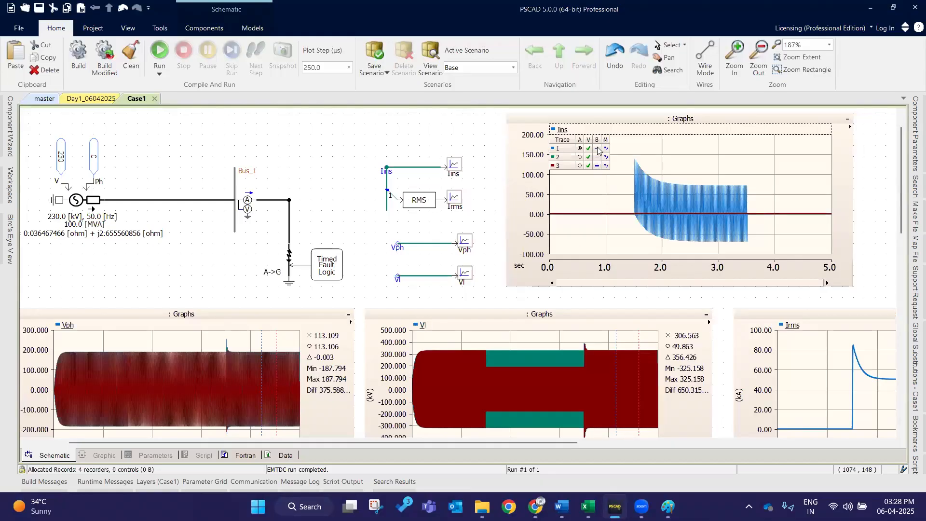
{"action": "left_click", "coordinate": [598, 150]}
{"action": "left_click", "coordinate": [597, 157]}
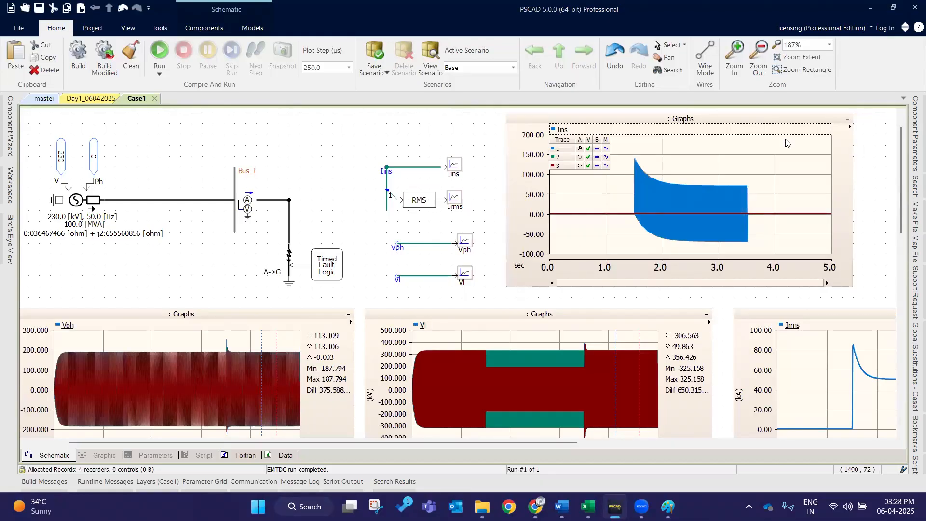
Step: Examine the fault-period current waveform in the Iins graph up close, then restore its full extent
{"action": "left_click_drag", "start_coordinate": [618, 181], "coordinate": [697, 241]}
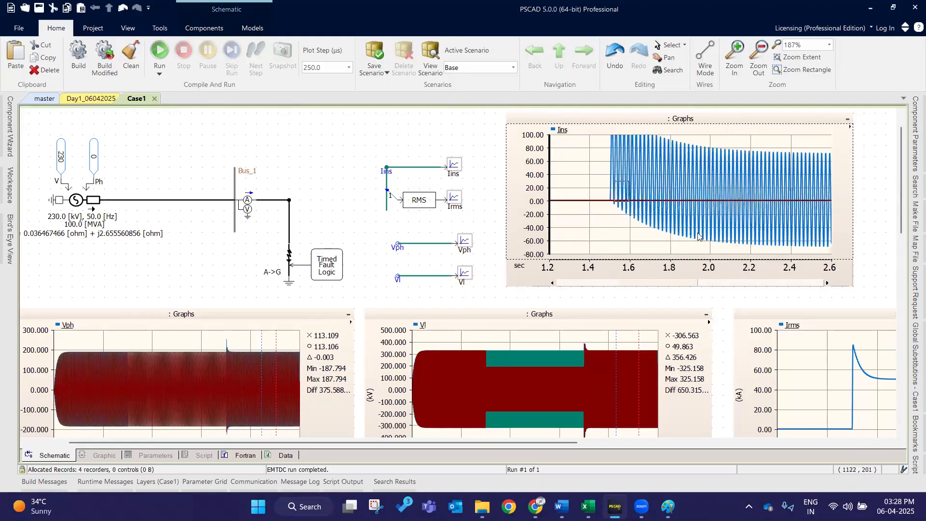
{"action": "left_click_drag", "start_coordinate": [663, 167], "coordinate": [695, 205]}
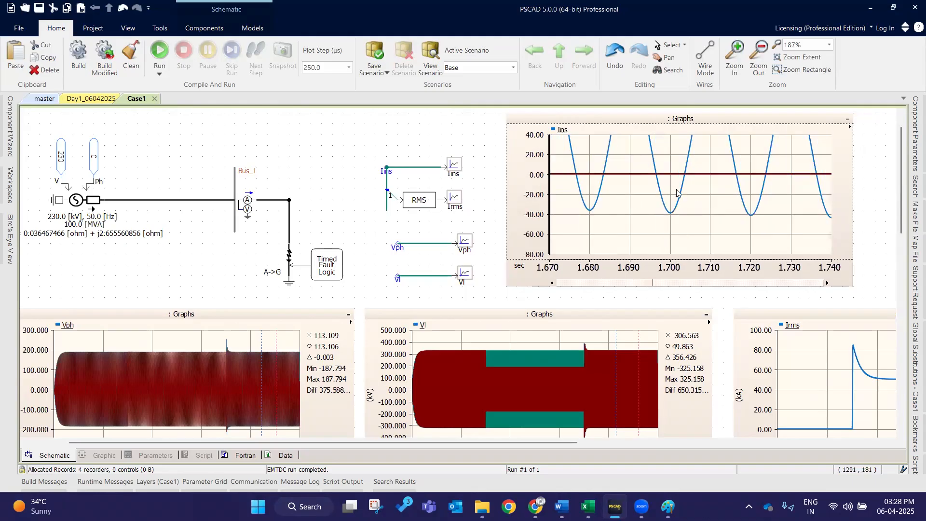
{"action": "left_click", "coordinate": [606, 121]}
{"action": "key", "text": "r"}
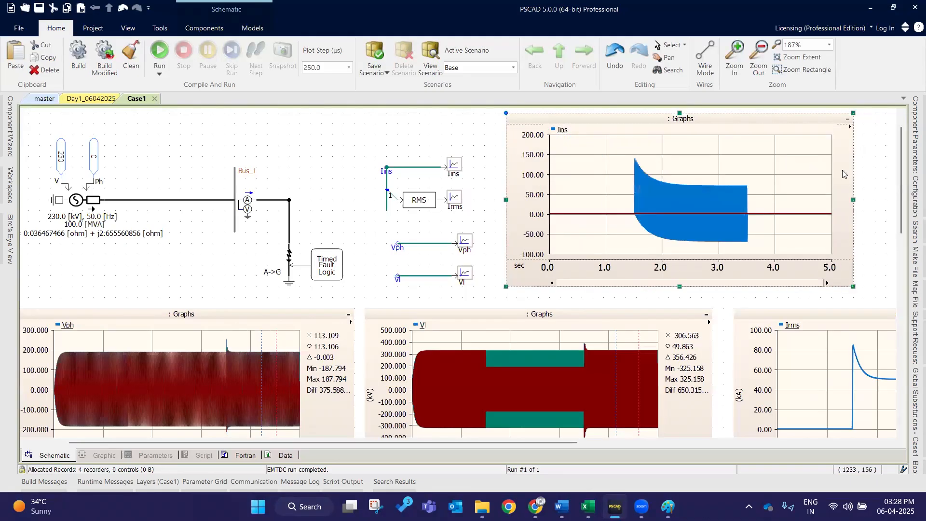
{"action": "left_click", "coordinate": [863, 165]}
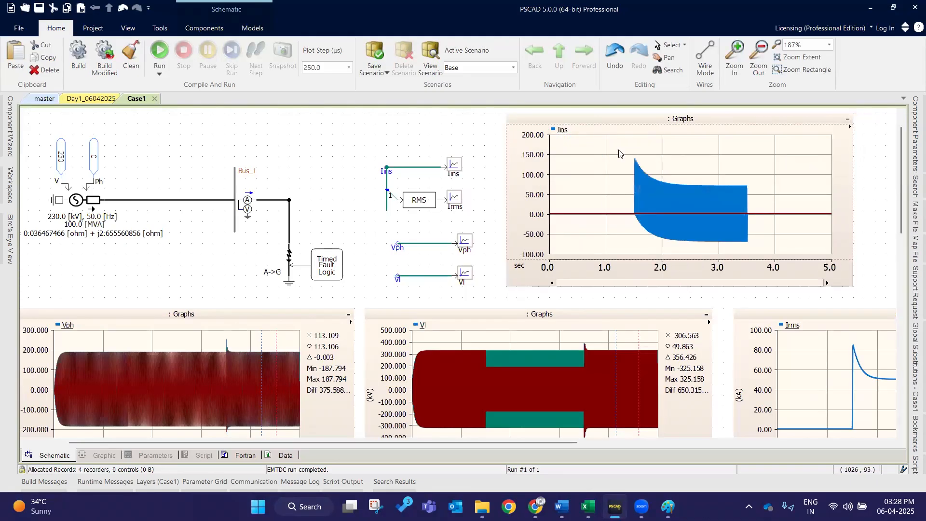
Step: Delete the Iins graph frame from the schematic
{"action": "left_click", "coordinate": [617, 123]}
{"action": "key", "text": "Delete"}
{"action": "scroll", "coordinate": [519, 216], "scroll_direction": "down", "scroll_amount": 3}
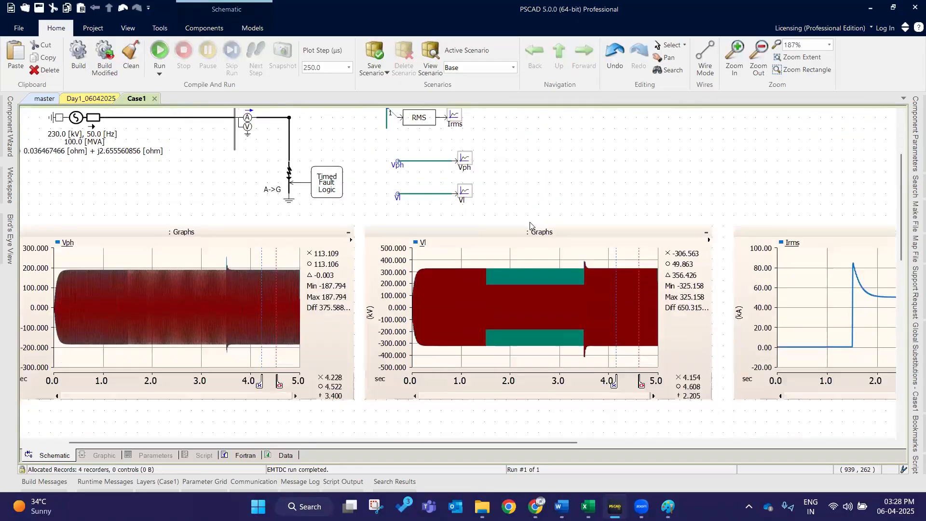
Step: Move the Irms graph frame from the row of voltage graphs to the free space beside the output channels
{"action": "left_click", "coordinate": [810, 186]}
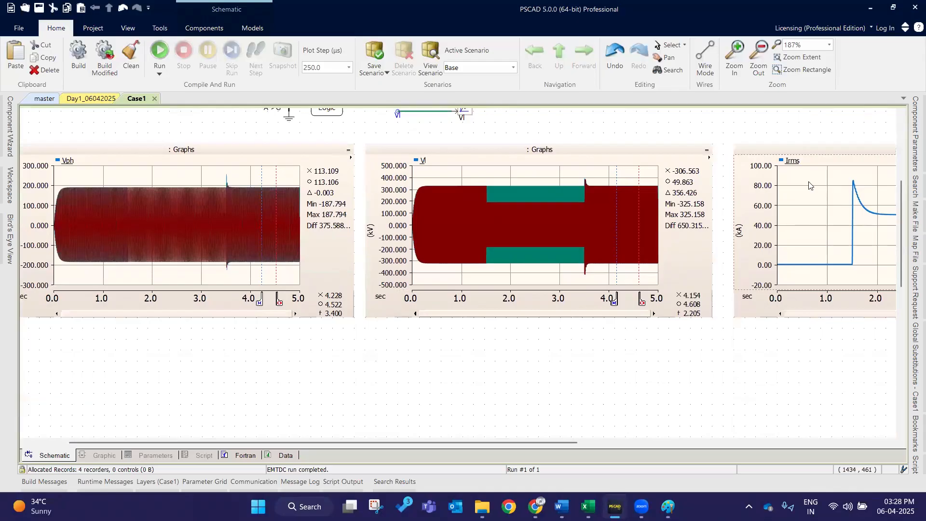
{"action": "scroll", "coordinate": [791, 272], "scroll_direction": "up", "scroll_amount": 1}
{"action": "left_click", "coordinate": [802, 197]}
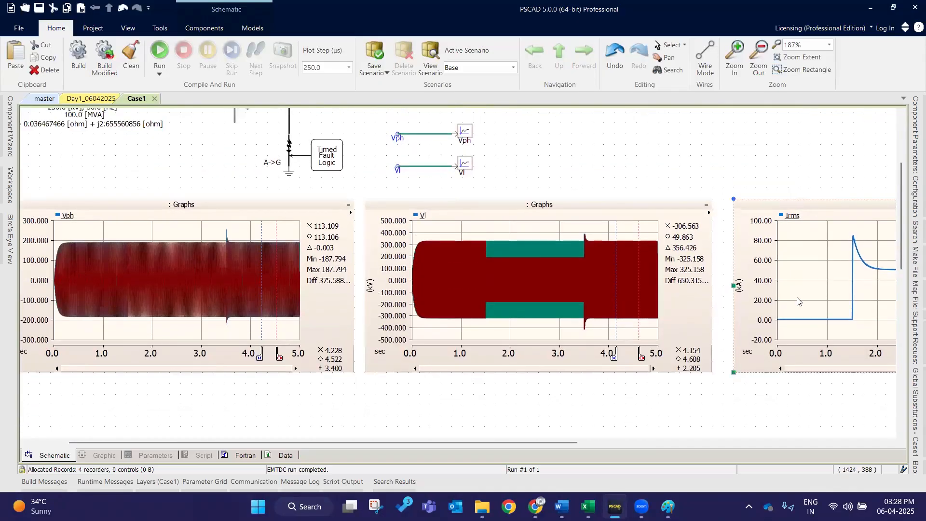
{"action": "scroll", "coordinate": [794, 329], "scroll_direction": "up", "scroll_amount": 1}
{"action": "scroll", "coordinate": [793, 325], "scroll_direction": "up", "scroll_amount": 2}
{"action": "key", "text": "ctrl+x"}
{"action": "key", "text": "ctrl+v"}
{"action": "left_click", "coordinate": [552, 152]}
{"action": "scroll", "coordinate": [598, 331], "scroll_direction": "down", "scroll_amount": 2}
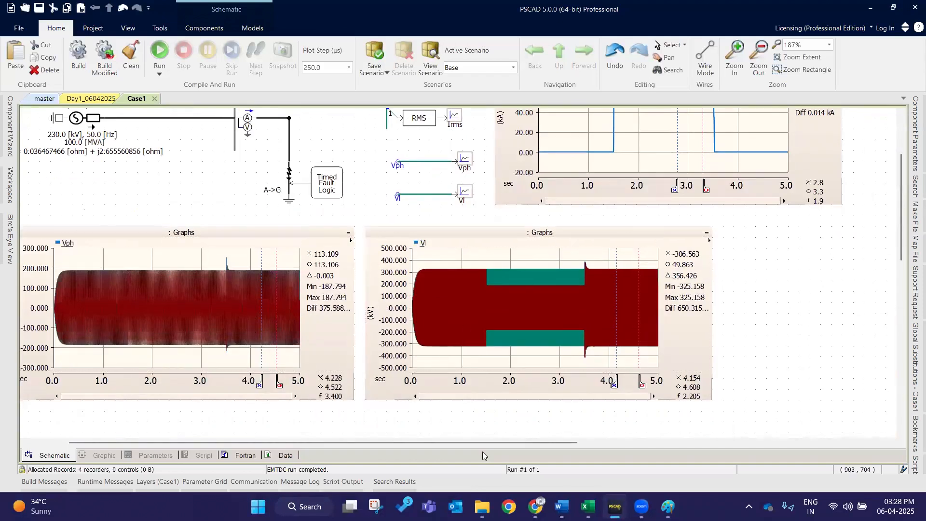
{"action": "left_click_drag", "start_coordinate": [435, 442], "coordinate": [396, 442]}
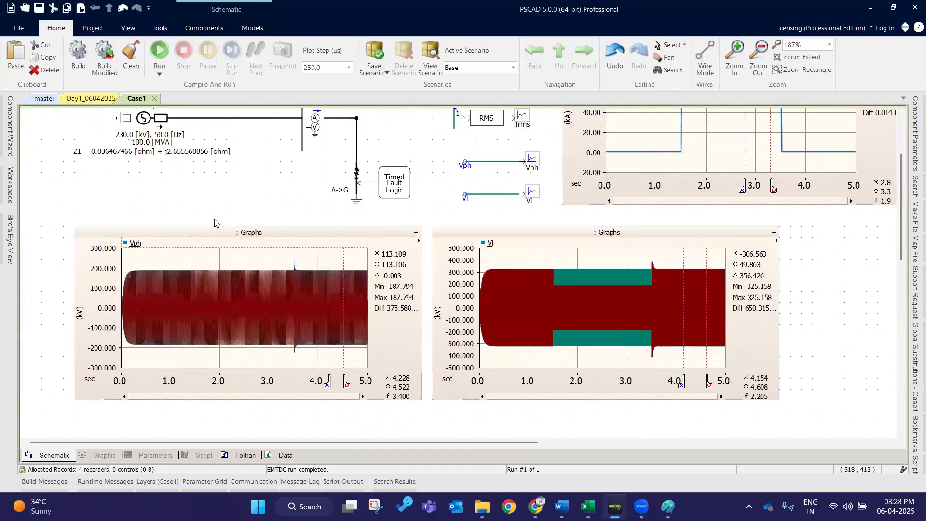
{"action": "scroll", "coordinate": [215, 223], "scroll_direction": "up", "scroll_amount": 2}
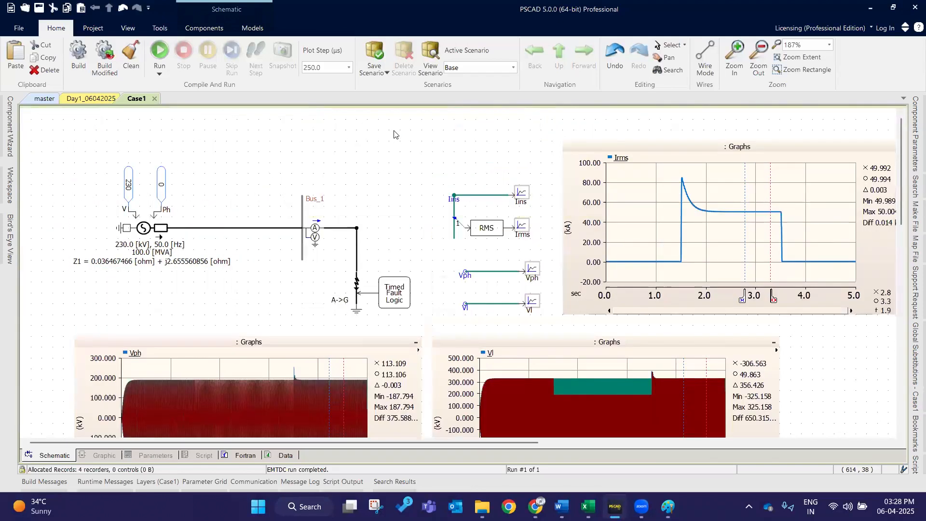
{"action": "left_click", "coordinate": [564, 295]}
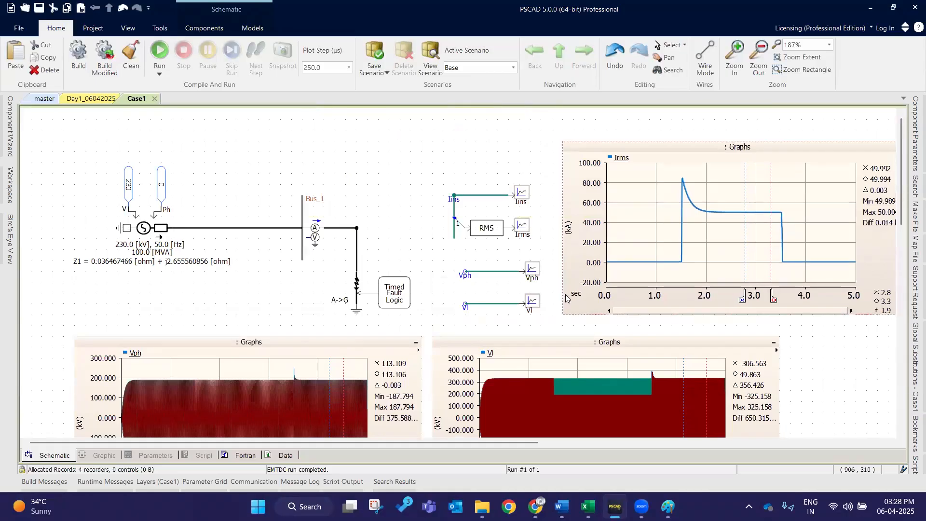
{"action": "left_click", "coordinate": [315, 198]}
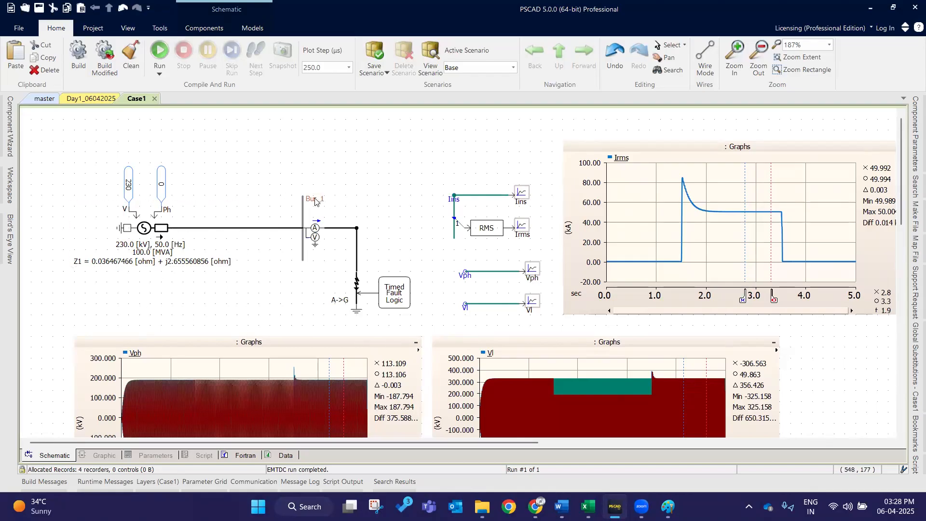
{"action": "left_click", "coordinate": [303, 255]}
{"action": "left_click", "coordinate": [130, 220]}
{"action": "left_click", "coordinate": [329, 248]}
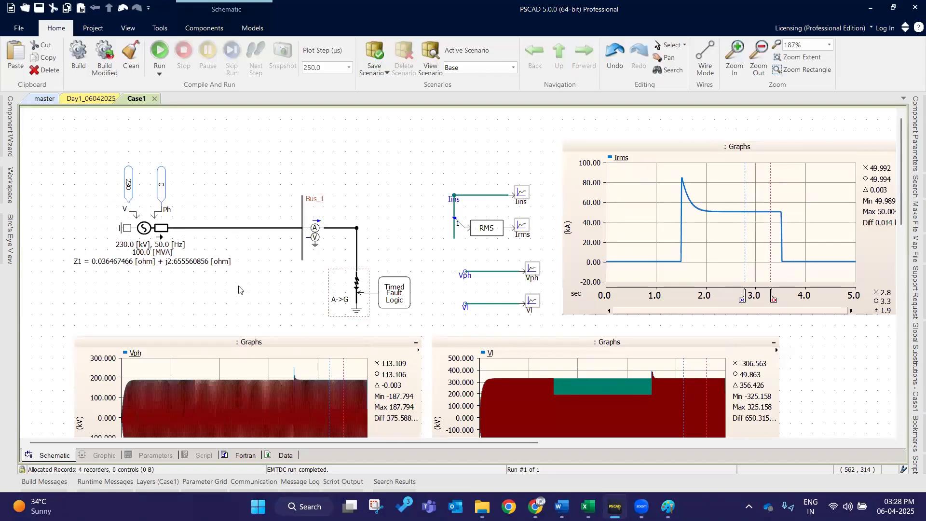
Step: Place an annotation below the source impedance text and a blank sticky note above the source
{"action": "left_click", "coordinate": [211, 35]}
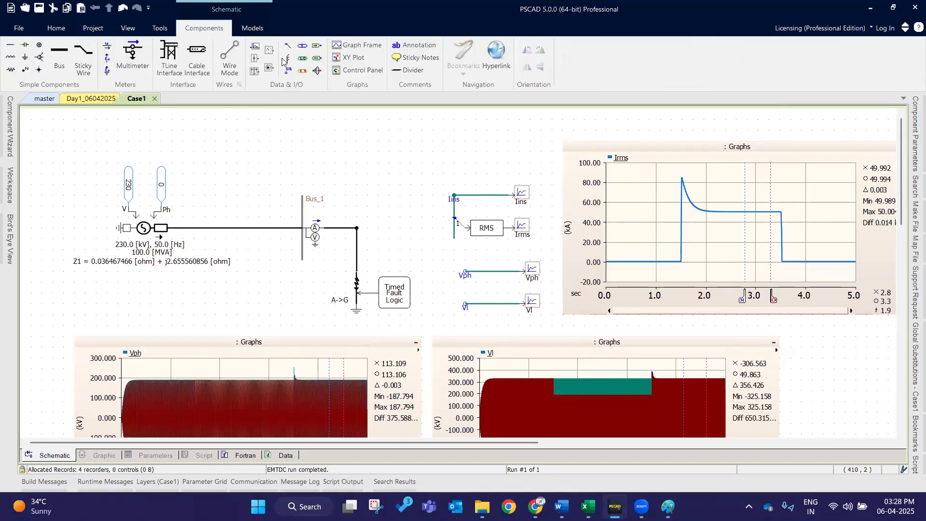
{"action": "left_click", "coordinate": [410, 46]}
{"action": "left_click", "coordinate": [138, 285]}
{"action": "left_click", "coordinate": [418, 58]}
{"action": "left_click", "coordinate": [188, 124]}
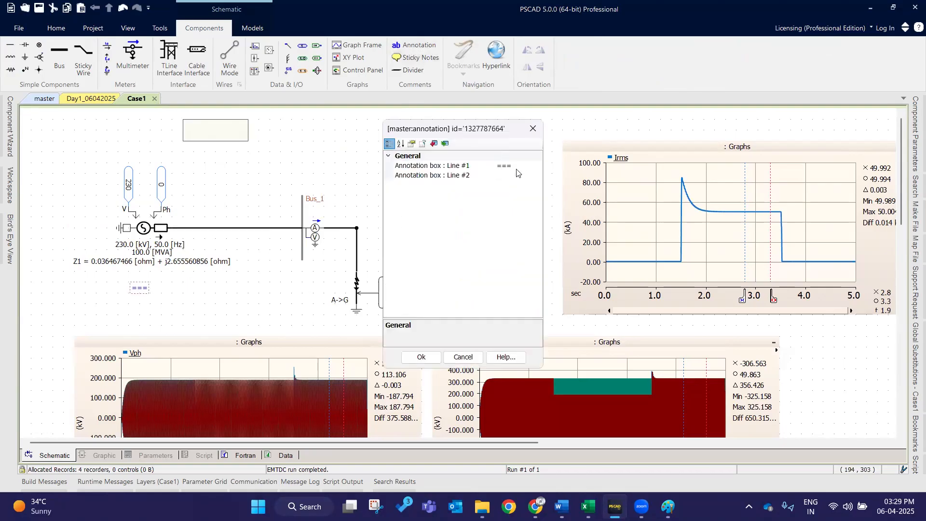
Step: Set the annotation's first line to "Power Grid" and its second line to "230 kV"
{"action": "left_click", "coordinate": [524, 167]}
{"action": "left_click_drag", "start_coordinate": [495, 177], "coordinate": [484, 178]}
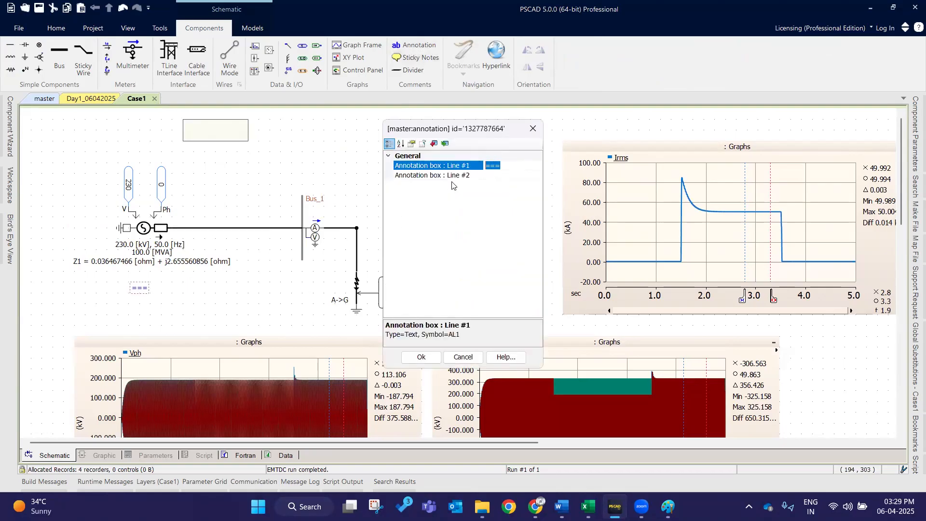
{"action": "type", "text": "Power Grid"}
{"action": "left_click", "coordinate": [500, 177]}
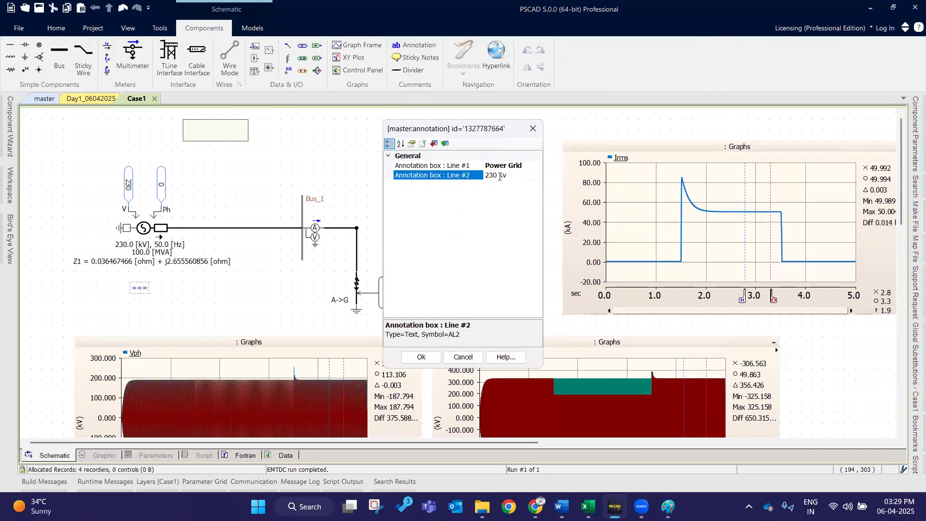
{"action": "type", "text": "230 kV"}
{"action": "key", "text": "Return"}
{"action": "mouse_move", "coordinate": [152, 302]}
{"action": "left_mouse_down"}
{"action": "mouse_move", "coordinate": [308, 224]}
{"action": "mouse_move", "coordinate": [256, 206]}
{"action": "mouse_move", "coordinate": [238, 184]}
{"action": "mouse_move", "coordinate": [169, 278]}
{"action": "mouse_move", "coordinate": [138, 269]}
{"action": "mouse_move", "coordinate": [144, 286]}
{"action": "left_mouse_up"}
{"action": "left_click", "coordinate": [167, 295]}
{"action": "left_click", "coordinate": [224, 294]}
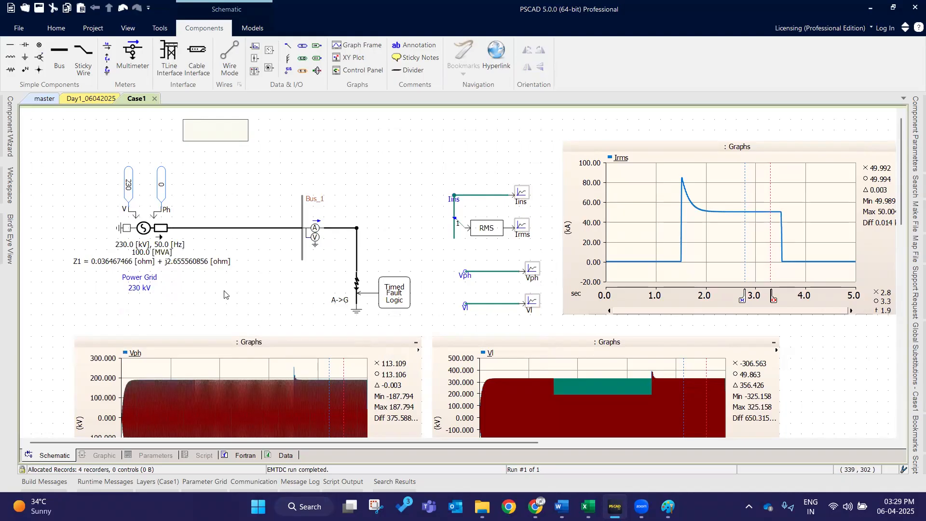
Step: Enter "Power Grid" and "230 kV" on two lines of the sticky note, shrink it and place it directly above the source's inputs
{"action": "left_click", "coordinate": [202, 132]}
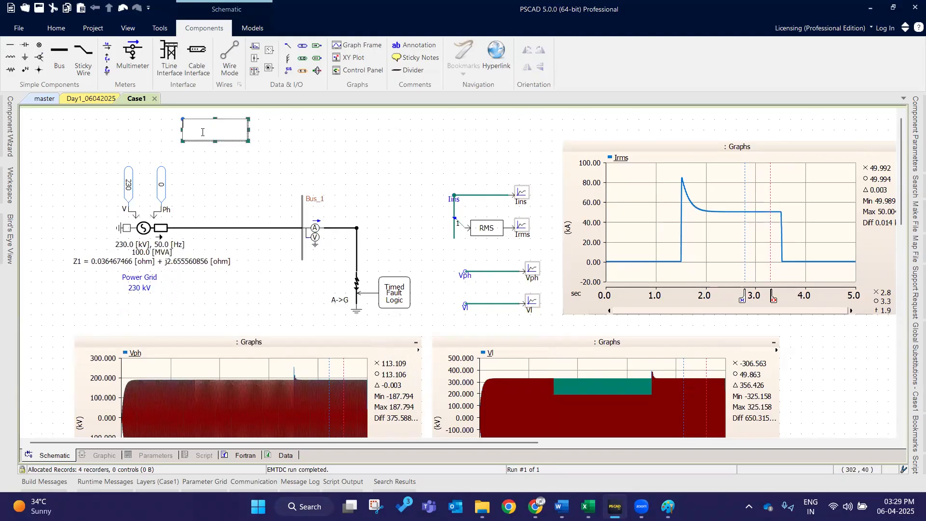
{"action": "type", "text": "Power Grid"}
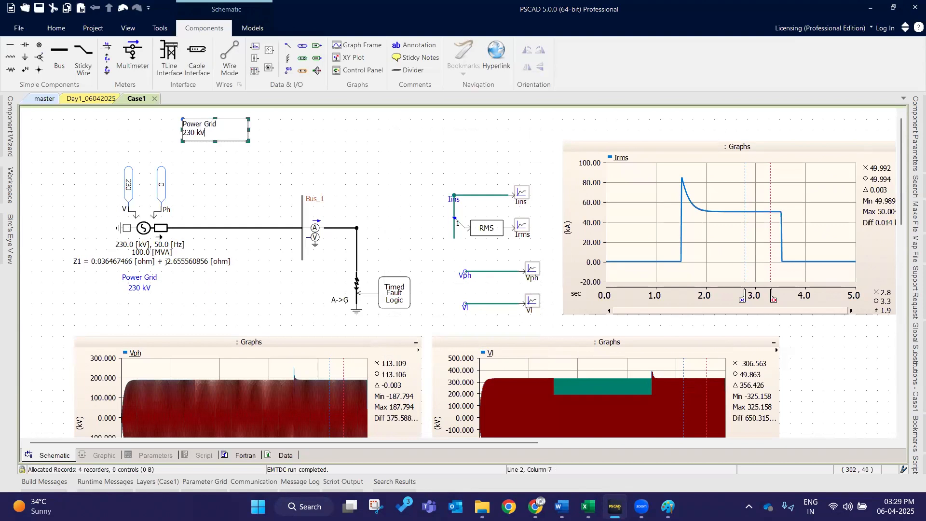
{"action": "left_click", "coordinate": [310, 151]}
{"action": "left_click", "coordinate": [245, 140]}
{"action": "mouse_move", "coordinate": [248, 141]}
{"action": "left_mouse_down"}
{"action": "mouse_move", "coordinate": [438, 174]}
{"action": "mouse_move", "coordinate": [292, 163]}
{"action": "mouse_move", "coordinate": [219, 141]}
{"action": "mouse_move", "coordinate": [155, 141]}
{"action": "mouse_move", "coordinate": [162, 150]}
{"action": "mouse_move", "coordinate": [150, 143]}
{"action": "left_mouse_up"}
{"action": "left_click", "coordinate": [358, 149]}
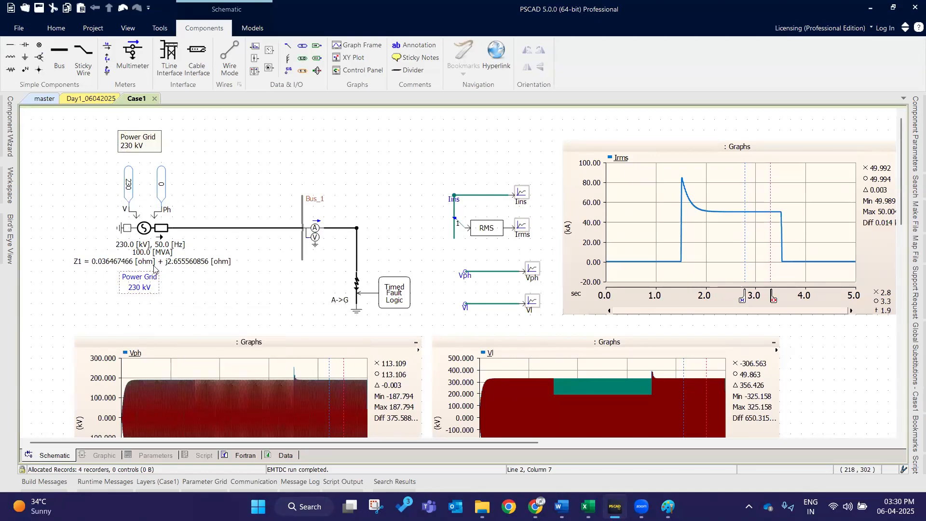
Step: Examine the sticky note's settings and available font options, leaving them as they are
{"action": "left_click", "coordinate": [151, 138]}
{"action": "left_click", "coordinate": [185, 160]}
{"action": "left_click", "coordinate": [148, 146]}
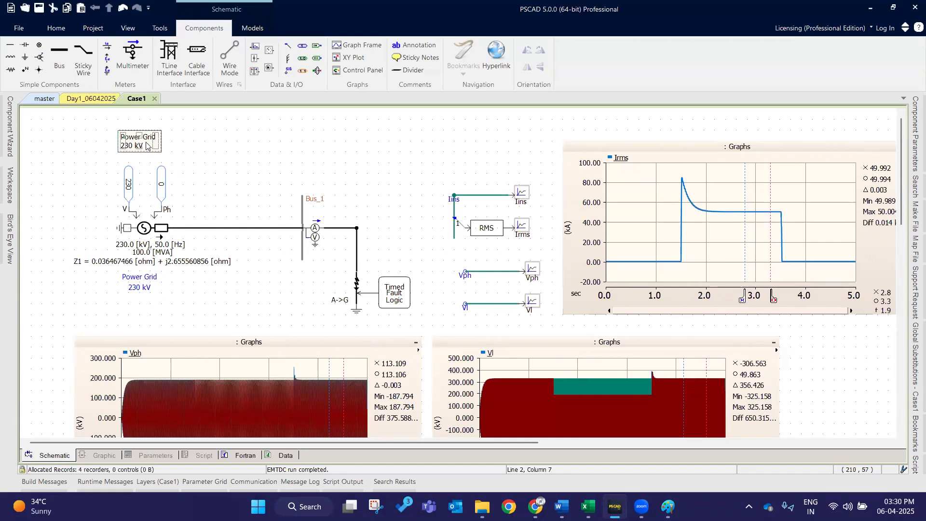
{"action": "left_click", "coordinate": [145, 141]}
{"action": "left_click", "coordinate": [370, 175]}
{"action": "left_click", "coordinate": [143, 138]}
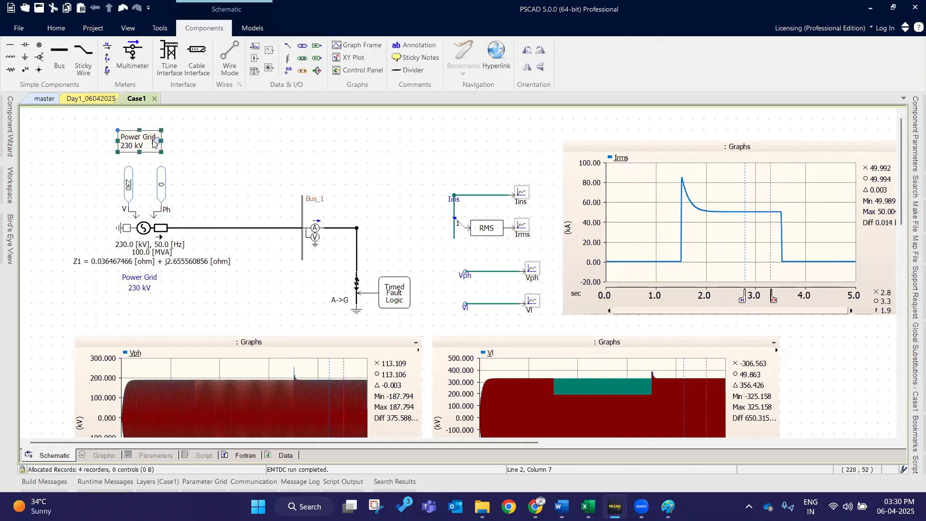
{"action": "right_click", "coordinate": [152, 142]}
{"action": "left_click", "coordinate": [176, 147]}
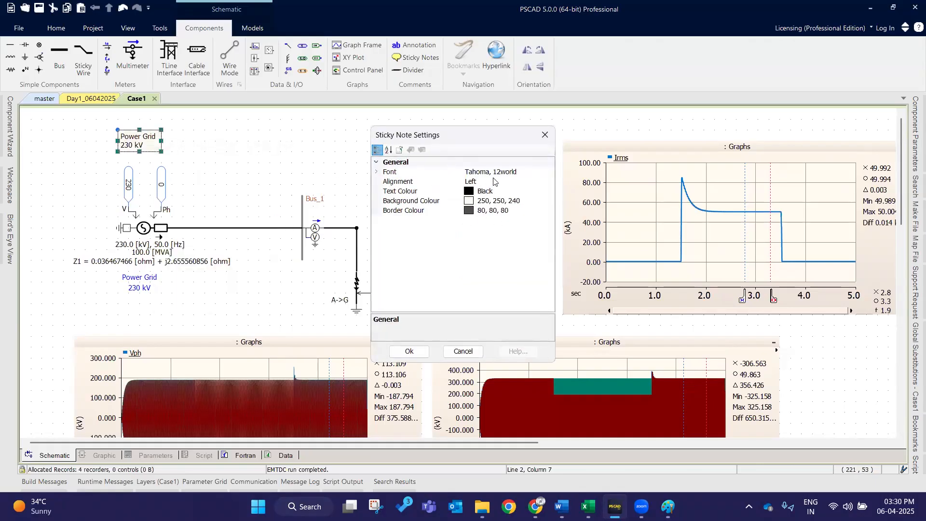
{"action": "left_click", "coordinate": [516, 173]}
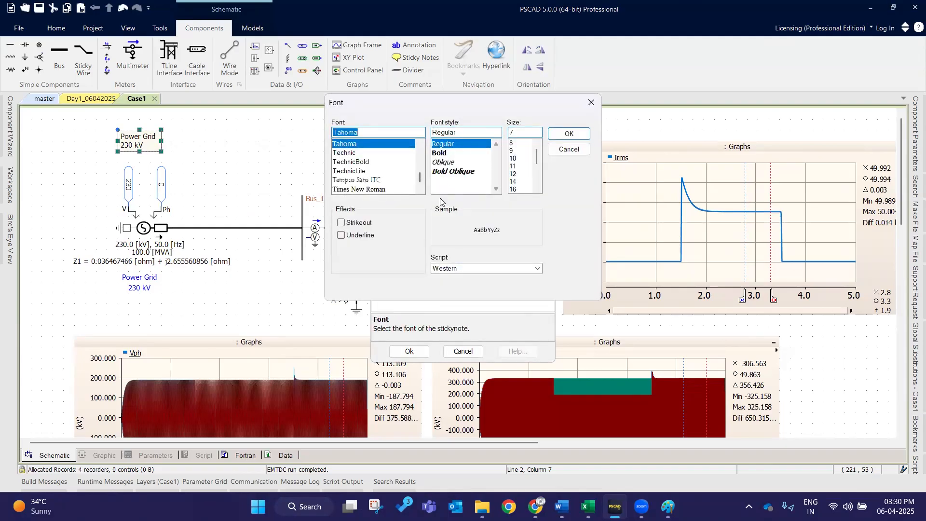
{"action": "left_click", "coordinate": [591, 103]}
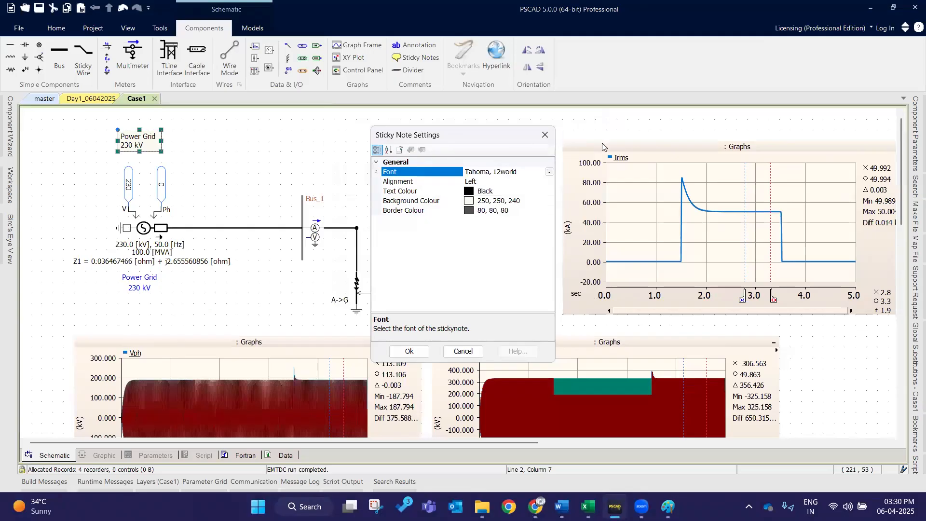
{"action": "left_click", "coordinate": [545, 134]}
Step: Review the text line parameters of the Power Grid annotation below the source
{"action": "double_click", "coordinate": [142, 288]}
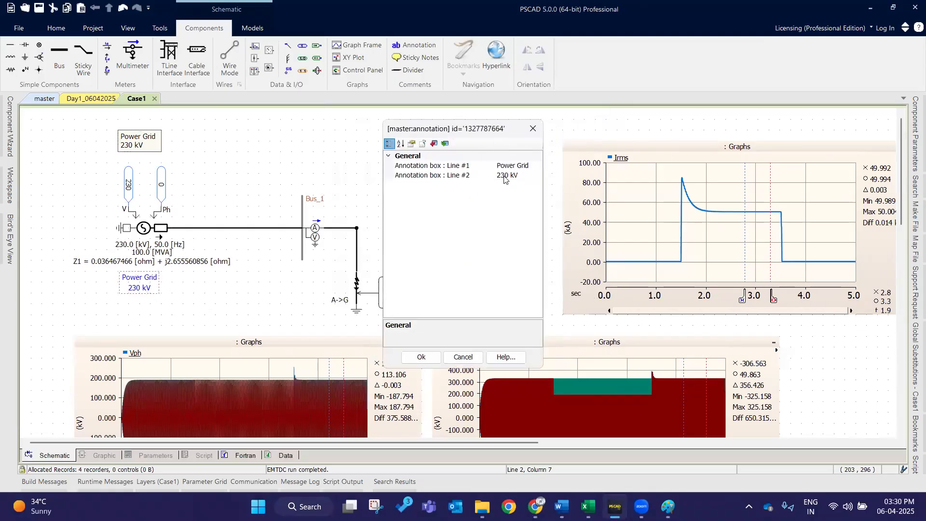
{"action": "left_click_drag", "start_coordinate": [491, 178], "coordinate": [477, 178]}
{"action": "left_click", "coordinate": [256, 296]}
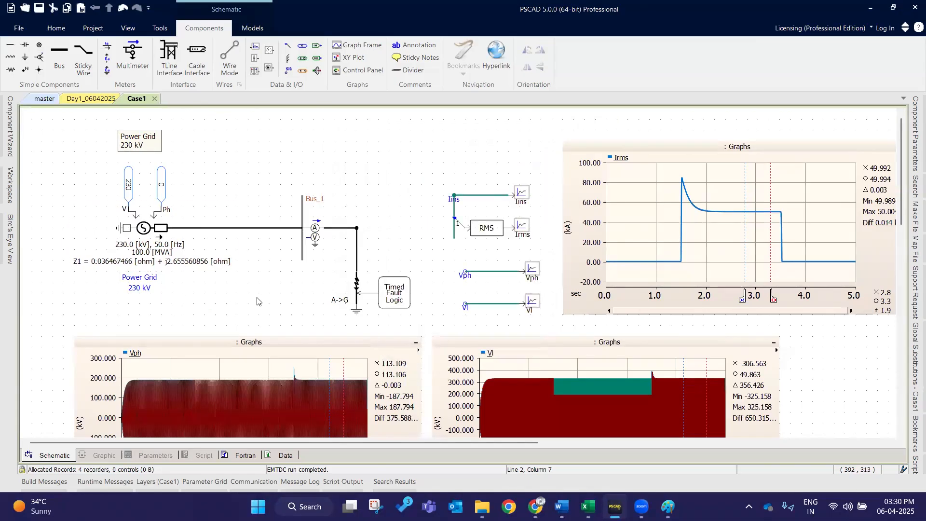
{"action": "left_click", "coordinate": [303, 209]}
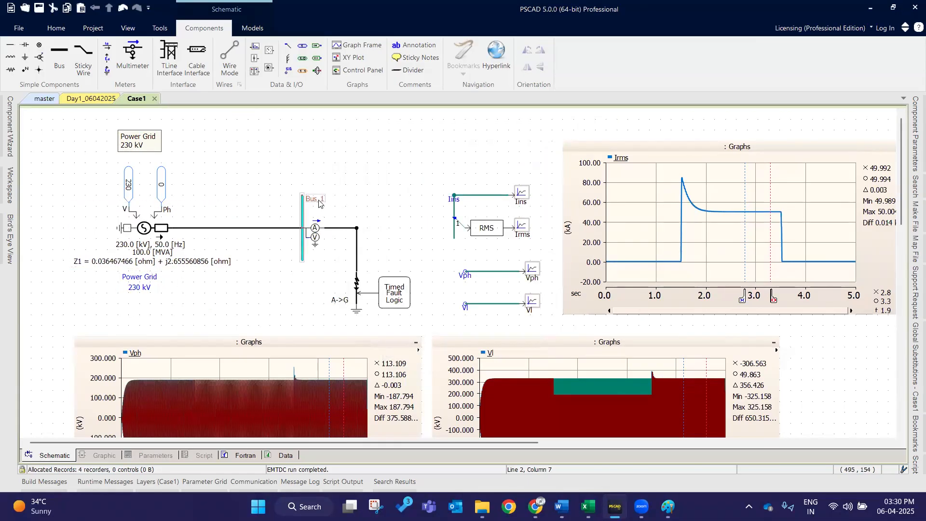
{"action": "left_click", "coordinate": [193, 227]}
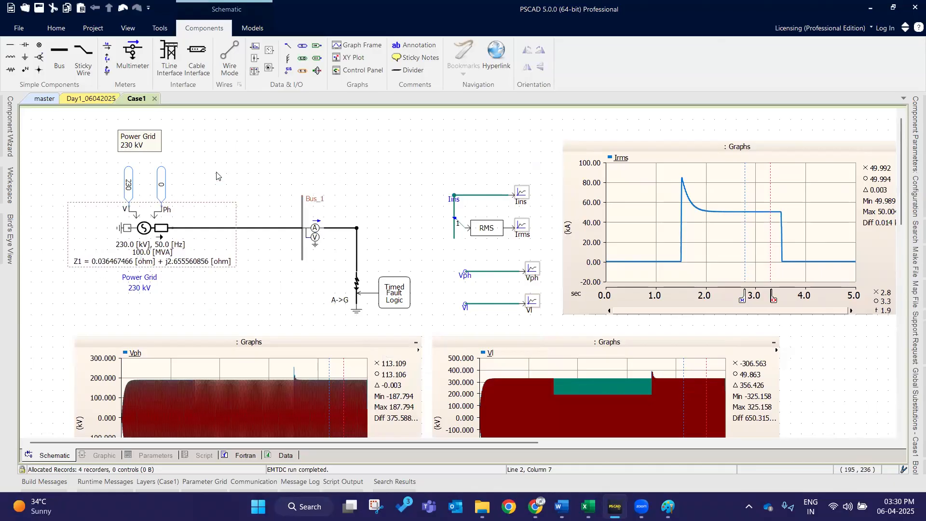
{"action": "left_click", "coordinate": [273, 137]}
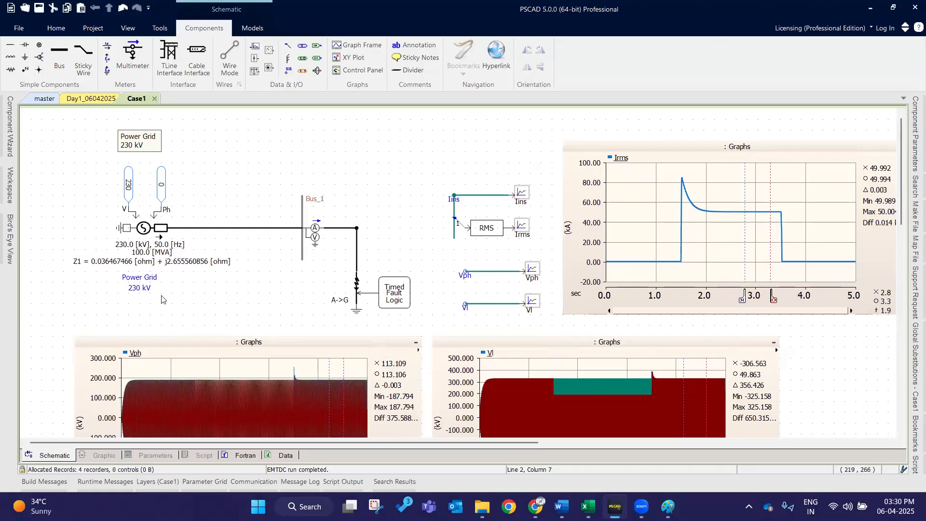
{"action": "left_click", "coordinate": [138, 288]}
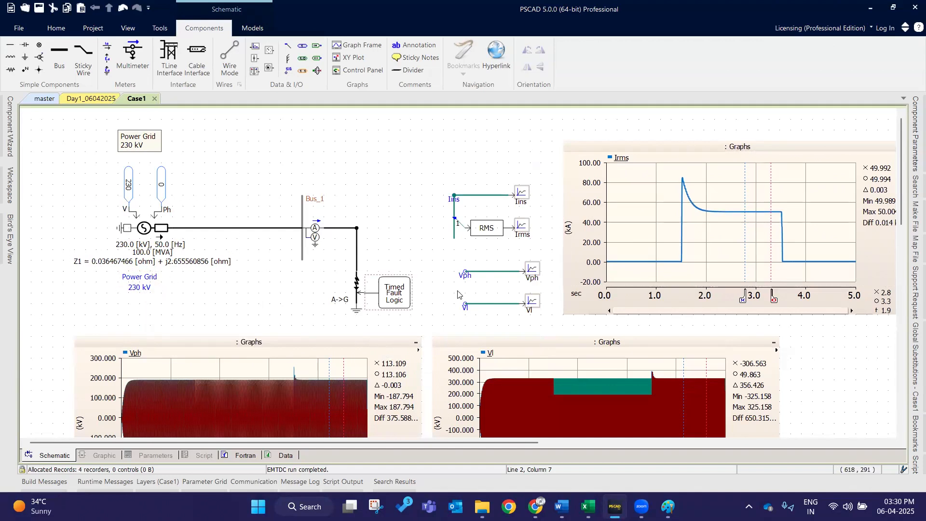
{"action": "scroll", "coordinate": [454, 294], "scroll_direction": "down", "scroll_amount": 3}
{"action": "scroll", "coordinate": [454, 294], "scroll_direction": "down", "scroll_amount": 3}
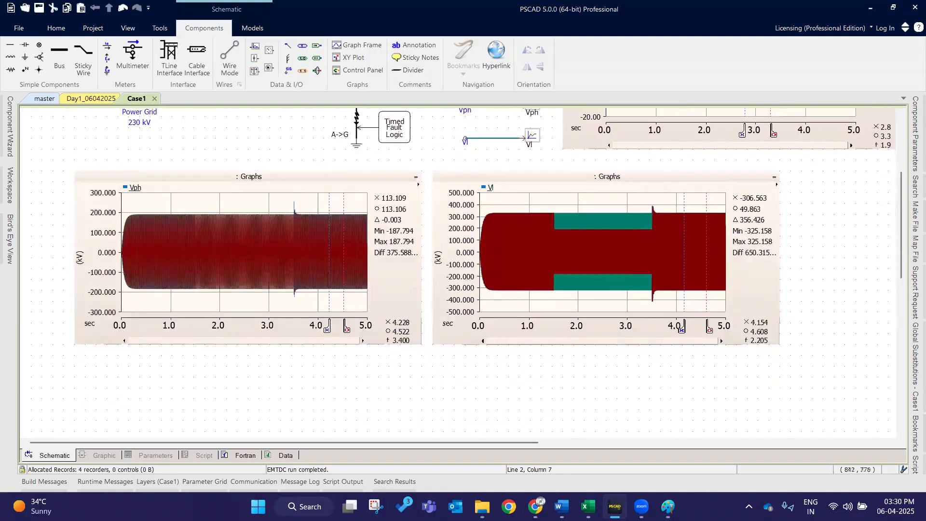
Step: Switch to the Book1.xlsx workbook in Excel, show the calculated values on the Source sheet and save the workbook
{"action": "mouse_move", "coordinate": [587, 506]}
{"action": "left_click", "coordinate": [522, 441]}
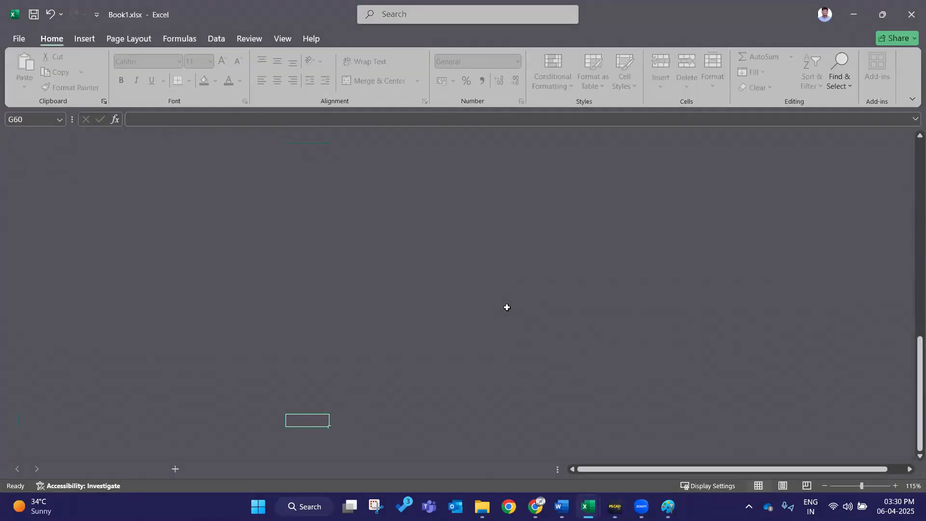
{"action": "scroll", "coordinate": [507, 311], "scroll_direction": "up", "scroll_amount": 11}
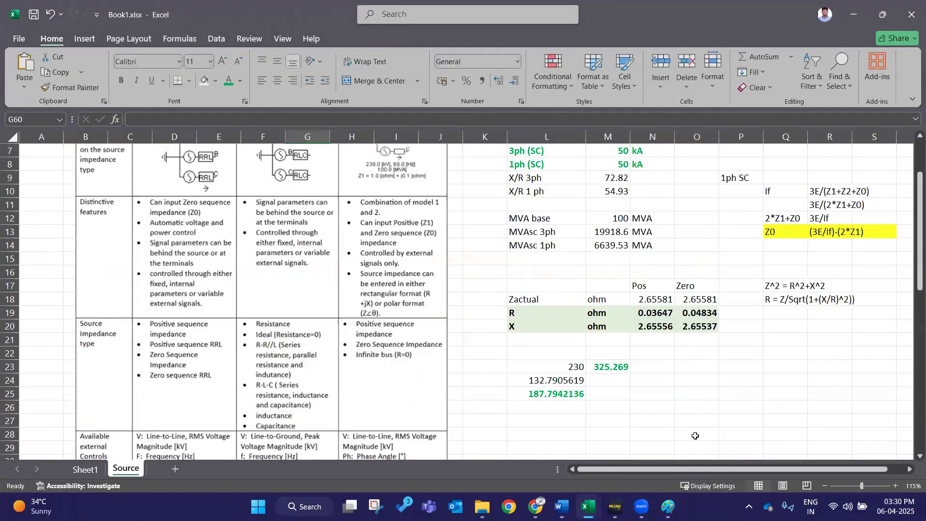
{"action": "left_click", "coordinate": [696, 383]}
{"action": "left_click", "coordinate": [685, 397]}
{"action": "key", "text": "ctrl+s"}
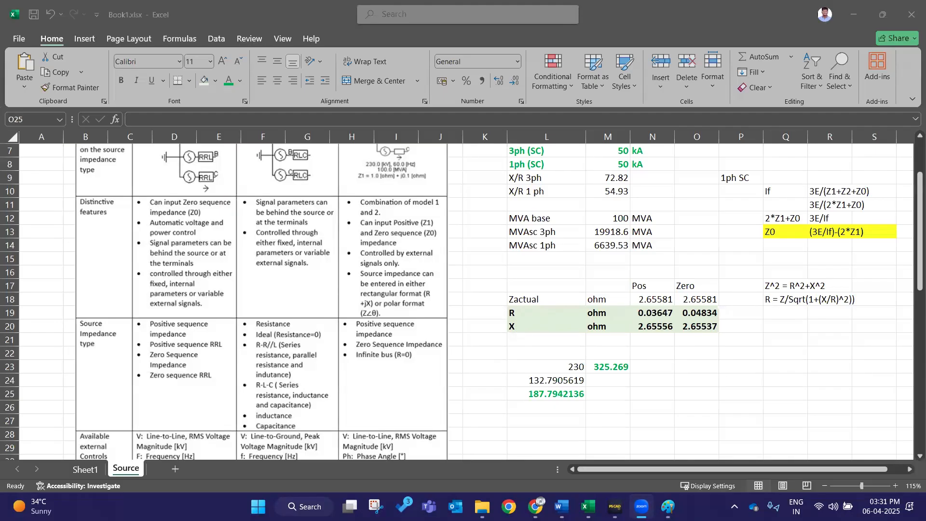
{"action": "double_click", "coordinate": [692, 370]}
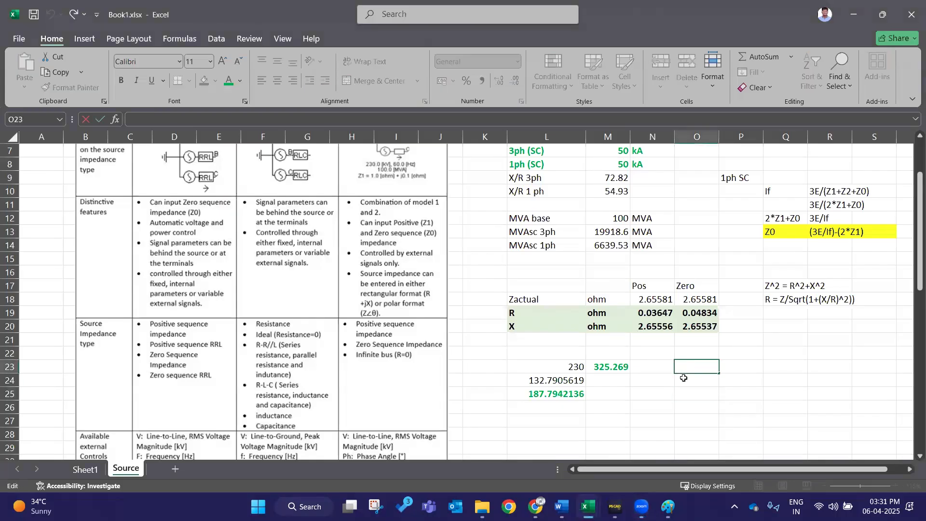
{"action": "key", "text": "Escape"}
{"action": "double_click", "coordinate": [693, 379]}
{"action": "double_click", "coordinate": [695, 369]}
{"action": "left_click", "coordinate": [700, 389]}
{"action": "key", "text": "Escape"}
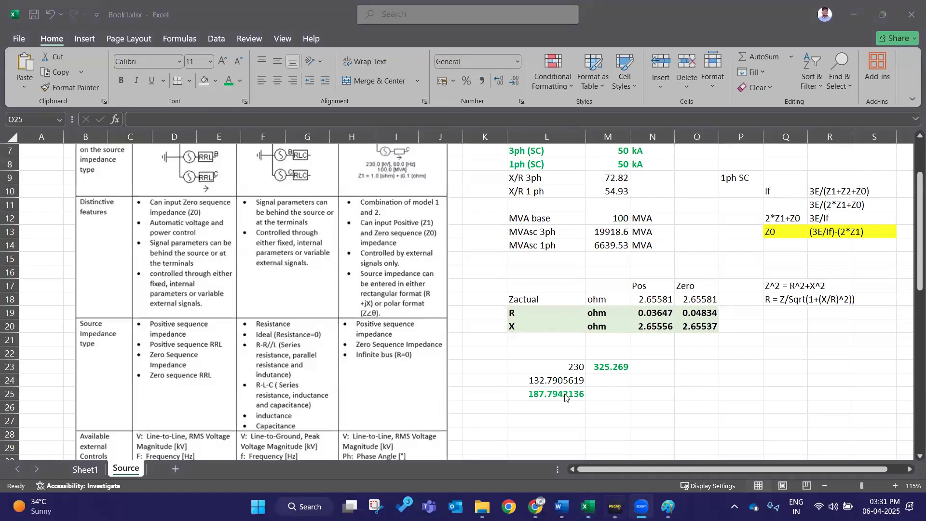
Step: Enlarge the upper RT_1 current graph picture on the Source sheet to align with the edge of the RT_1 graph below
{"action": "scroll", "coordinate": [546, 390], "scroll_direction": "down", "scroll_amount": 5}
{"action": "scroll", "coordinate": [547, 390], "scroll_direction": "down", "scroll_amount": 4}
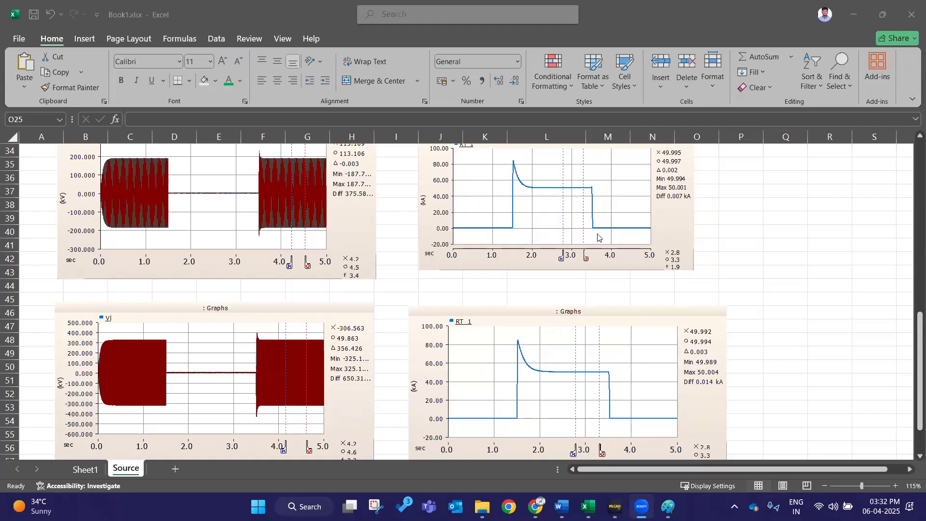
{"action": "left_click", "coordinate": [700, 275]}
{"action": "left_click_drag", "start_coordinate": [701, 278], "coordinate": [727, 291]}
{"action": "left_click", "coordinate": [823, 314]}
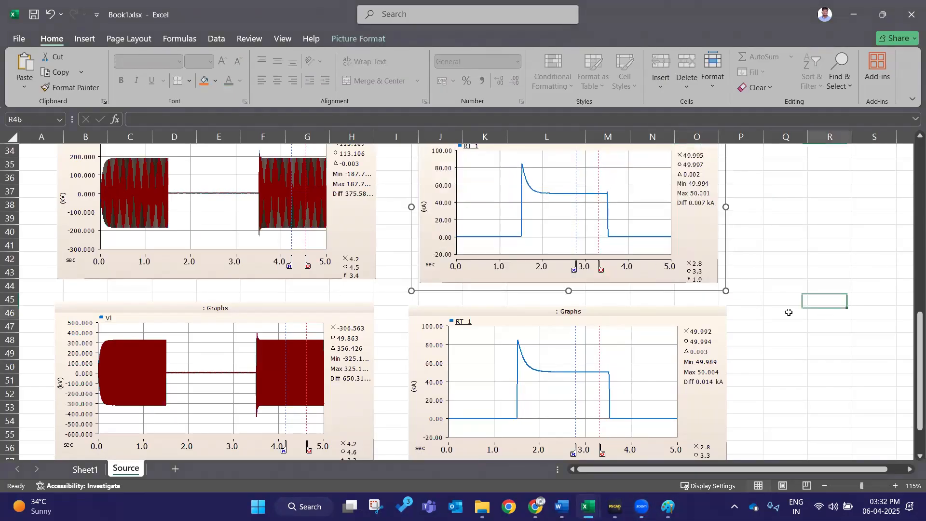
Step: Look over the graph pictures on the Source sheet, deselect the picture and switch back to the Case1 schematic in PSCAD
{"action": "scroll", "coordinate": [740, 318], "scroll_direction": "down", "scroll_amount": 6}
{"action": "scroll", "coordinate": [767, 290], "scroll_direction": "up", "scroll_amount": 7}
{"action": "left_click", "coordinate": [769, 287]}
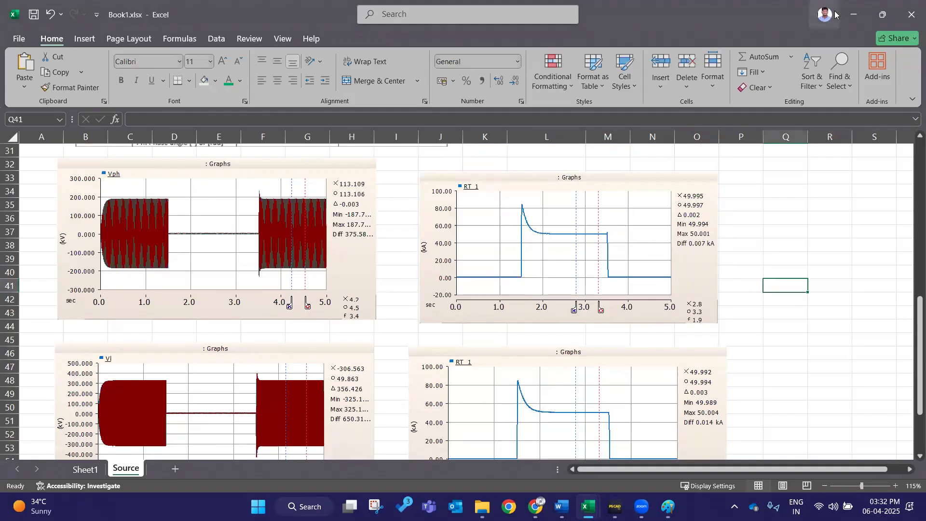
{"action": "left_click", "coordinate": [853, 16]}
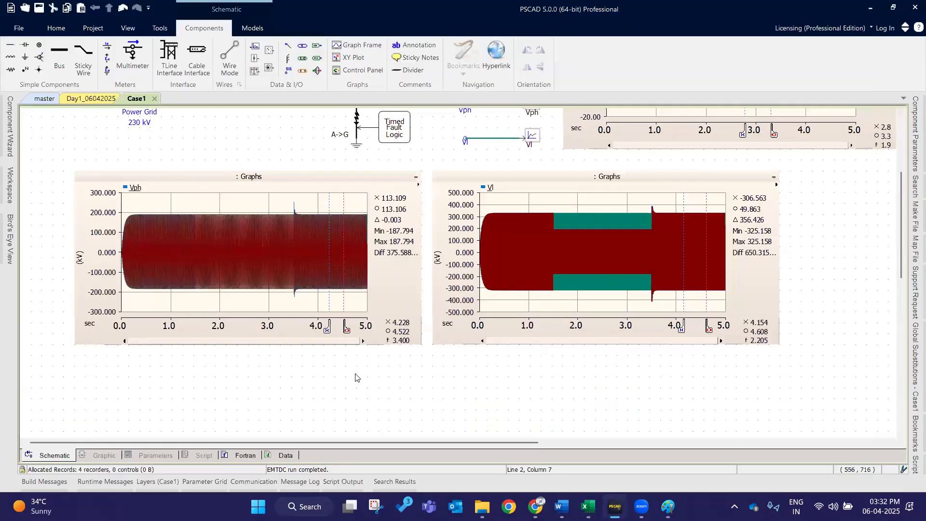
Step: Place a rotary switch and an output channel in the empty schematic area below the graphs
{"action": "scroll", "coordinate": [345, 371], "scroll_direction": "down", "scroll_amount": 5}
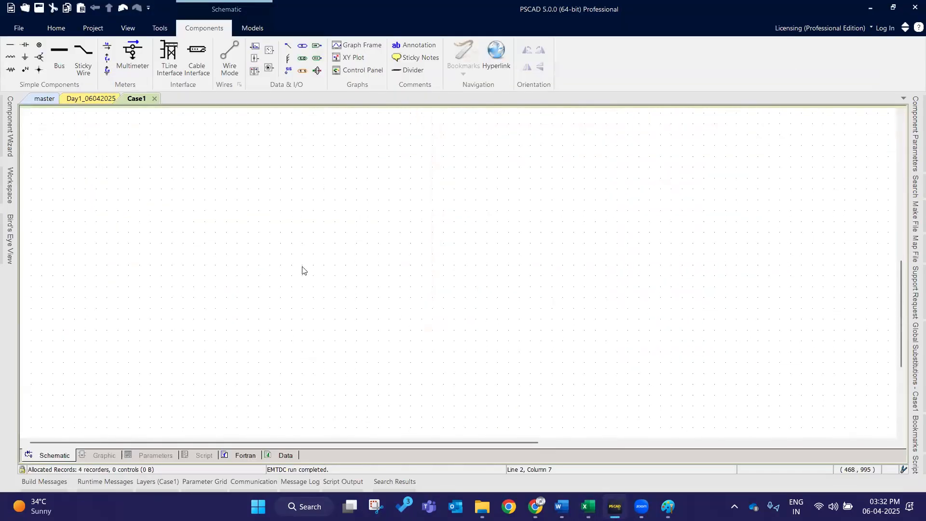
{"action": "left_click", "coordinate": [269, 68]}
{"action": "left_click", "coordinate": [269, 51]}
{"action": "left_click", "coordinate": [216, 189]}
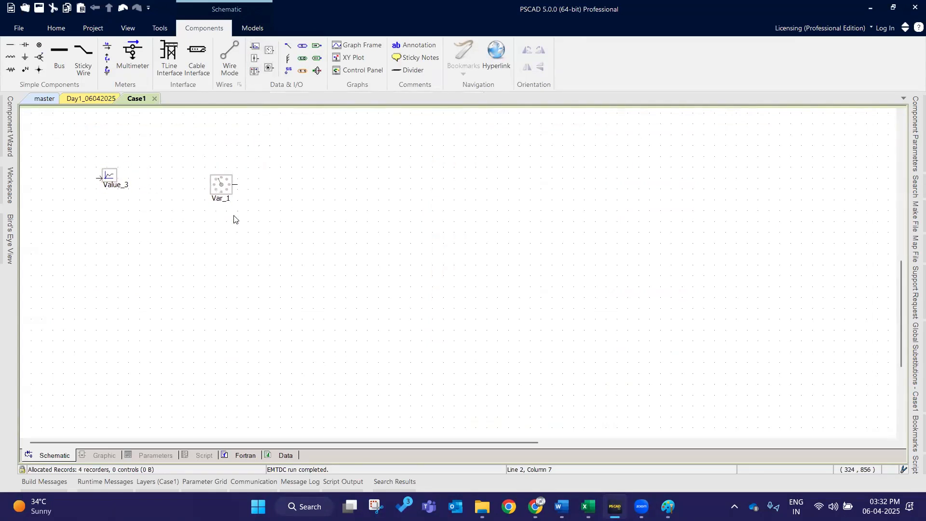
Step: Add a slider, a two-state switch and a push button beside the rotary switch and align them in one row
{"action": "left_click", "coordinate": [255, 57]}
{"action": "left_click", "coordinate": [282, 170]}
{"action": "left_click", "coordinate": [254, 70]}
{"action": "left_click", "coordinate": [352, 183]}
{"action": "left_click", "coordinate": [270, 68]}
{"action": "left_click", "coordinate": [452, 186]}
{"action": "left_click_drag", "start_coordinate": [291, 181], "coordinate": [291, 191]}
{"action": "left_click", "coordinate": [474, 198]}
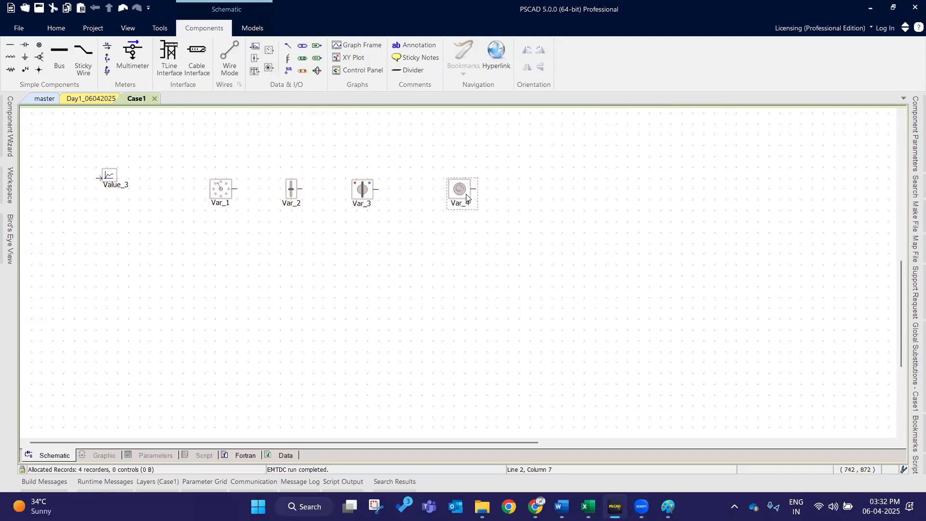
{"action": "left_click_drag", "start_coordinate": [466, 197], "coordinate": [456, 197]}
{"action": "left_click", "coordinate": [431, 305]}
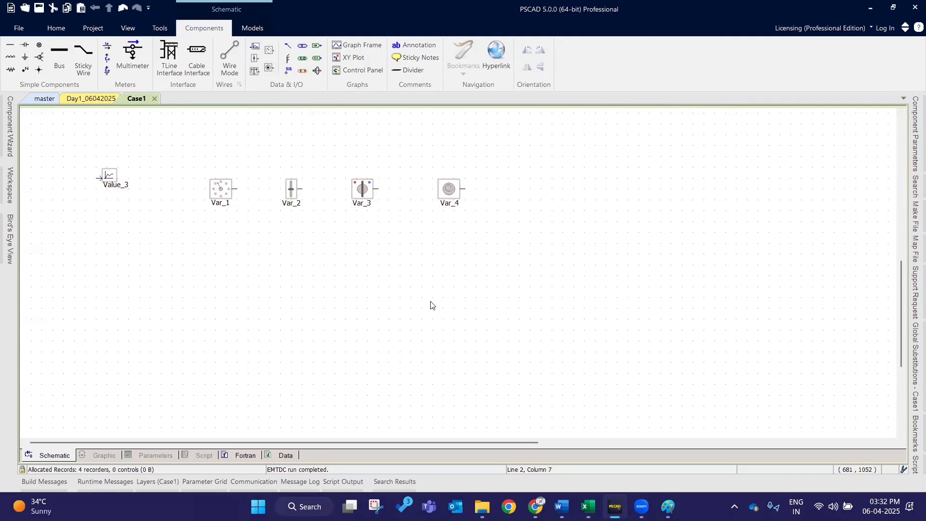
Step: Examine the Var_1 rotary switch's parameters without changing them
{"action": "double_click", "coordinate": [217, 190]}
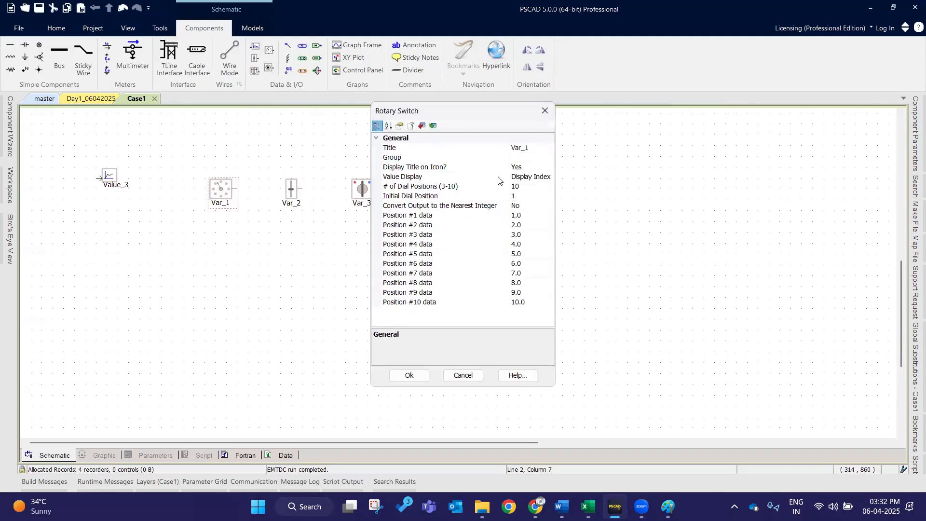
{"action": "left_click", "coordinate": [546, 112]}
{"action": "left_click_drag", "start_coordinate": [159, 141], "coordinate": [524, 240]}
Step: Delete the Value_3 output channel beside the rotary switch, leaving only the four control components in the row
{"action": "left_click", "coordinate": [55, 179]}
{"action": "left_click_drag", "start_coordinate": [118, 173], "coordinate": [151, 184]}
{"action": "left_click", "coordinate": [167, 267]}
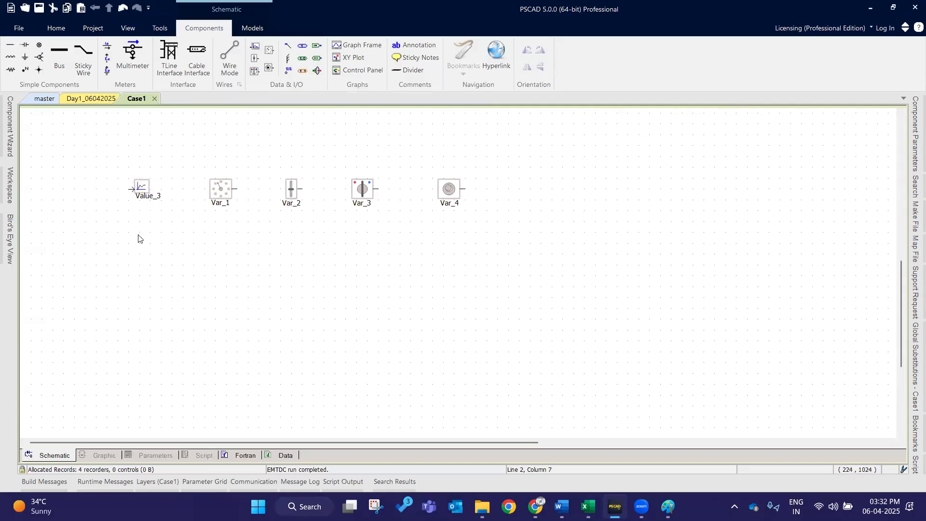
{"action": "left_click", "coordinate": [140, 190]}
{"action": "key", "text": "Delete"}
{"action": "left_click_drag", "start_coordinate": [164, 135], "coordinate": [505, 257]}
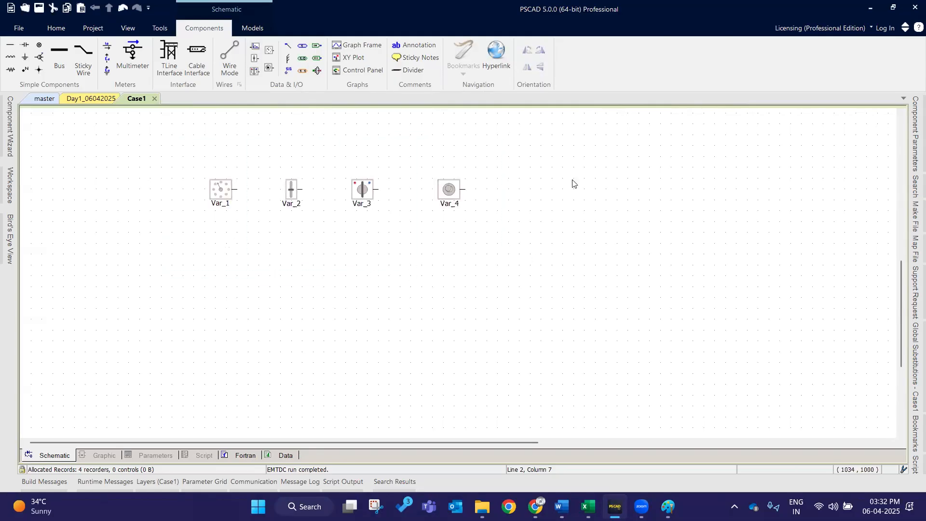
Step: Add an enlarged control panel below the rotary switch and place the Var_1 control in it
{"action": "left_click", "coordinate": [357, 70]}
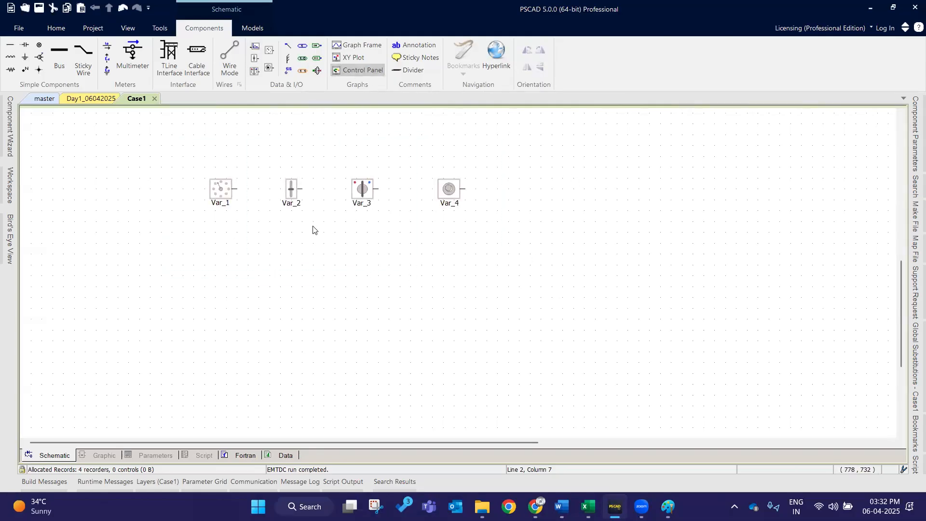
{"action": "left_click", "coordinate": [208, 235]}
{"action": "left_click", "coordinate": [221, 239]}
{"action": "left_click_drag", "start_coordinate": [248, 309], "coordinate": [280, 373]}
{"action": "left_click_drag", "start_coordinate": [210, 236], "coordinate": [189, 225]}
{"action": "left_click", "coordinate": [228, 290]}
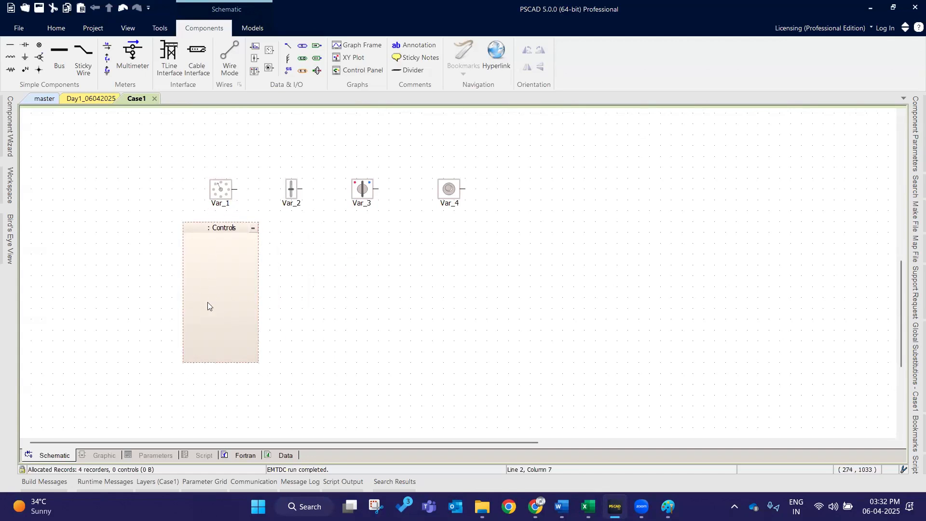
{"action": "left_click", "coordinate": [223, 193]}
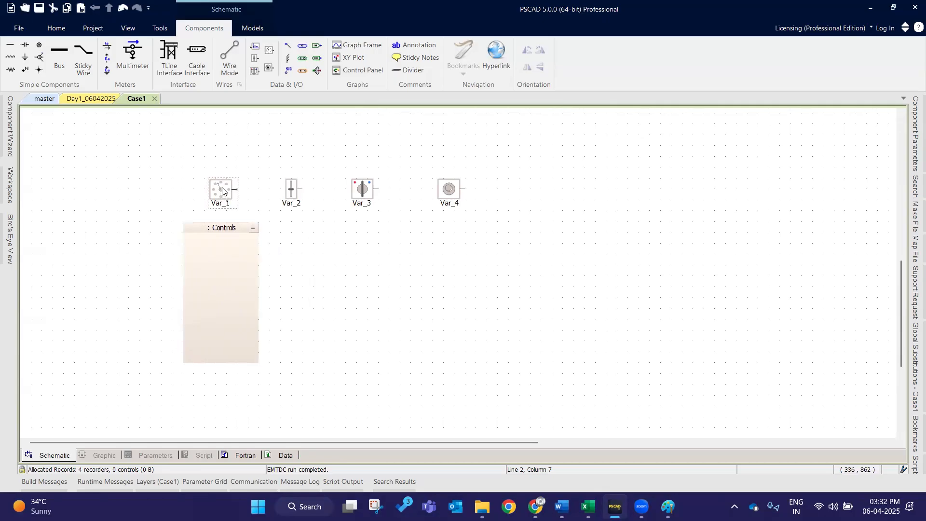
{"action": "left_click_drag", "start_coordinate": [217, 196], "coordinate": [215, 283]}
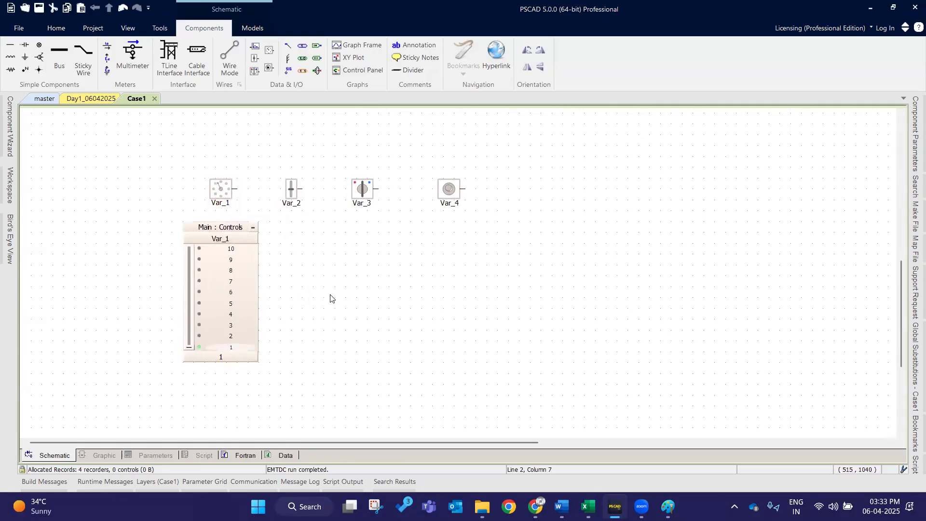
Step: Add three more control panels below the slider, the two-state switch and the push button
{"action": "left_click", "coordinate": [361, 70]}
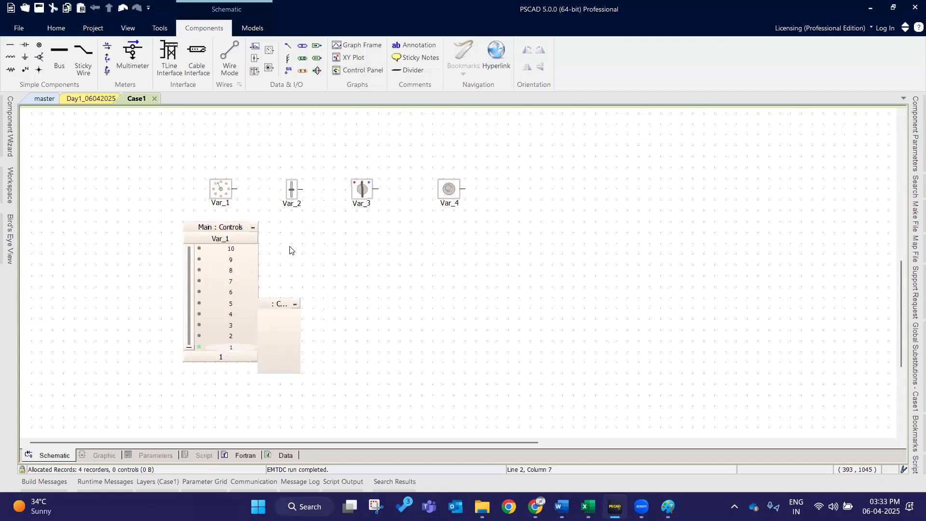
{"action": "left_click", "coordinate": [291, 249]}
{"action": "left_click", "coordinate": [361, 70]}
{"action": "left_click", "coordinate": [372, 251]}
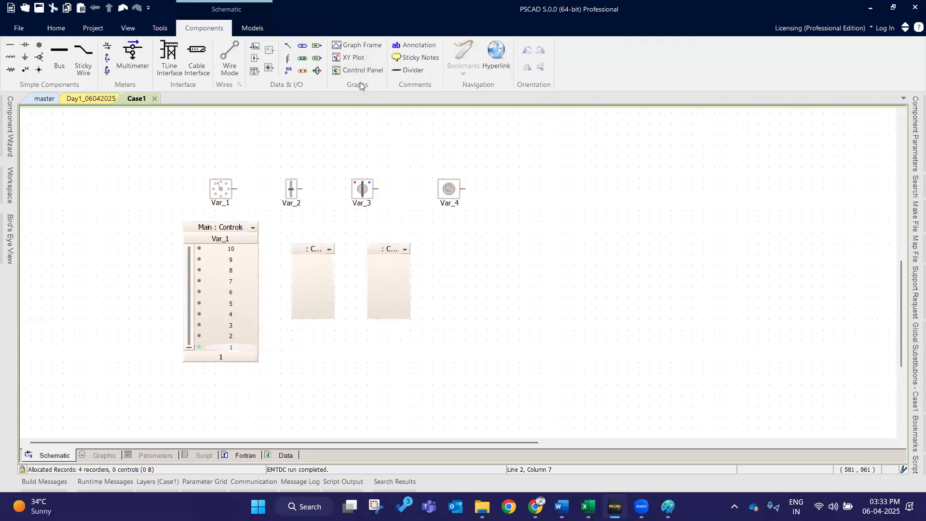
{"action": "left_click", "coordinate": [361, 70]}
{"action": "left_click", "coordinate": [444, 248]}
Step: Place the Var_2, Var_3 and Var_4 controls into the three empty control panels
{"action": "left_click", "coordinate": [289, 196]}
{"action": "left_click_drag", "start_coordinate": [289, 196], "coordinate": [312, 198]}
{"action": "left_click_drag", "start_coordinate": [308, 280], "coordinate": [309, 281]}
{"action": "left_click_drag", "start_coordinate": [370, 216], "coordinate": [386, 270]}
{"action": "left_click_drag", "start_coordinate": [449, 190], "coordinate": [470, 289]}
Step: Enlarge the Var_2, Var_3 and Var_4 control panels and line them up in a row beside the Var_1 panel
{"action": "left_click_drag", "start_coordinate": [316, 249], "coordinate": [305, 222]}
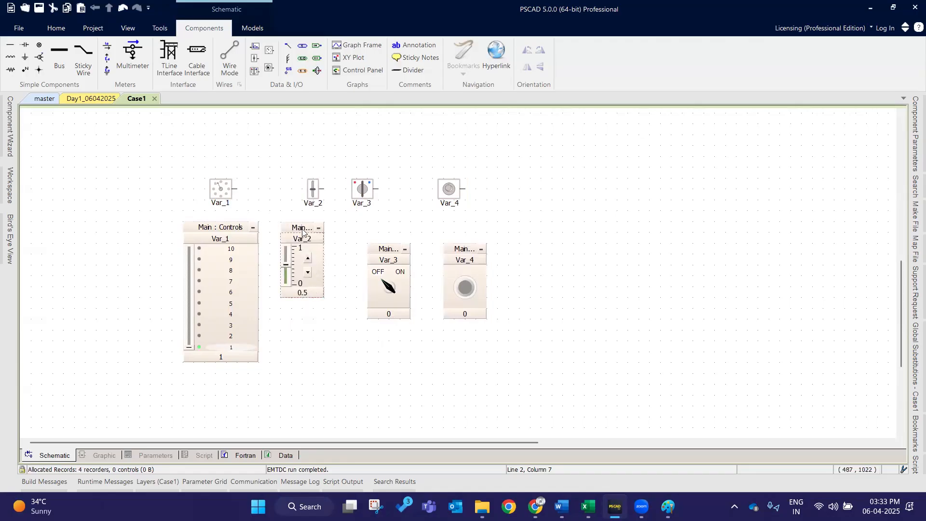
{"action": "left_click_drag", "start_coordinate": [336, 364], "coordinate": [346, 362]}
{"action": "left_click", "coordinate": [405, 314]}
{"action": "left_click_drag", "start_coordinate": [411, 318], "coordinate": [432, 362]}
{"action": "left_click_drag", "start_coordinate": [397, 249], "coordinate": [397, 227]}
{"action": "left_click_drag", "start_coordinate": [463, 252], "coordinate": [475, 230]}
{"action": "left_click_drag", "start_coordinate": [497, 301], "coordinate": [519, 353]}
{"action": "left_click", "coordinate": [390, 229]}
{"action": "left_click_drag", "start_coordinate": [433, 348], "coordinate": [433, 360]}
{"action": "left_click", "coordinate": [551, 442]}
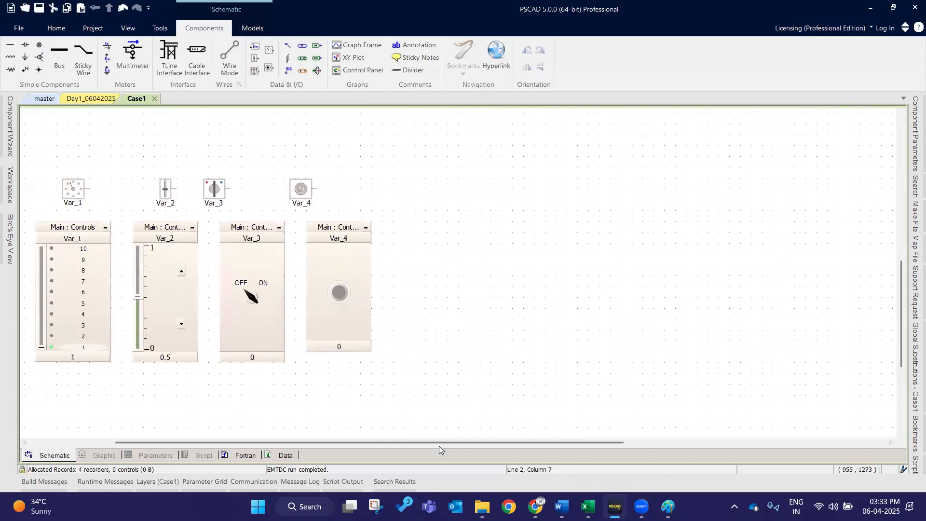
{"action": "left_click_drag", "start_coordinate": [440, 445], "coordinate": [350, 443]}
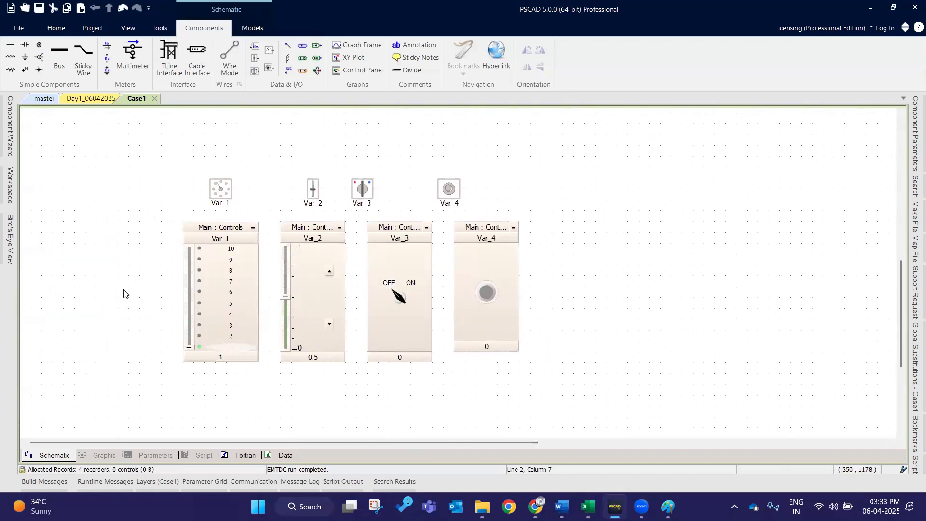
Step: Review the Var_1 rotary switch's parameters and move its panel control to position 6
{"action": "double_click", "coordinate": [226, 185]}
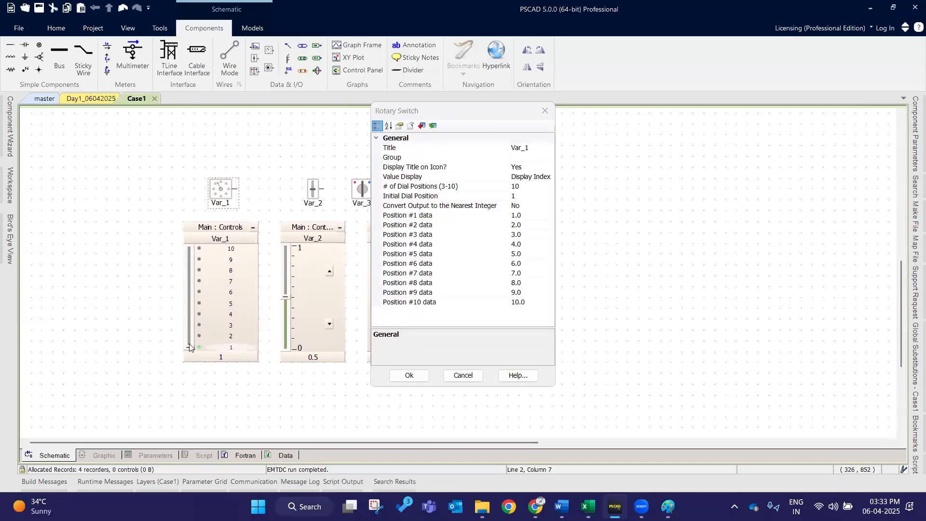
{"action": "left_click", "coordinate": [545, 110]}
{"action": "left_click_drag", "start_coordinate": [191, 346], "coordinate": [189, 292]}
Step: Set the rotary switch's Position #5 data to 400 and move its panel control to position 5
{"action": "double_click", "coordinate": [216, 200]}
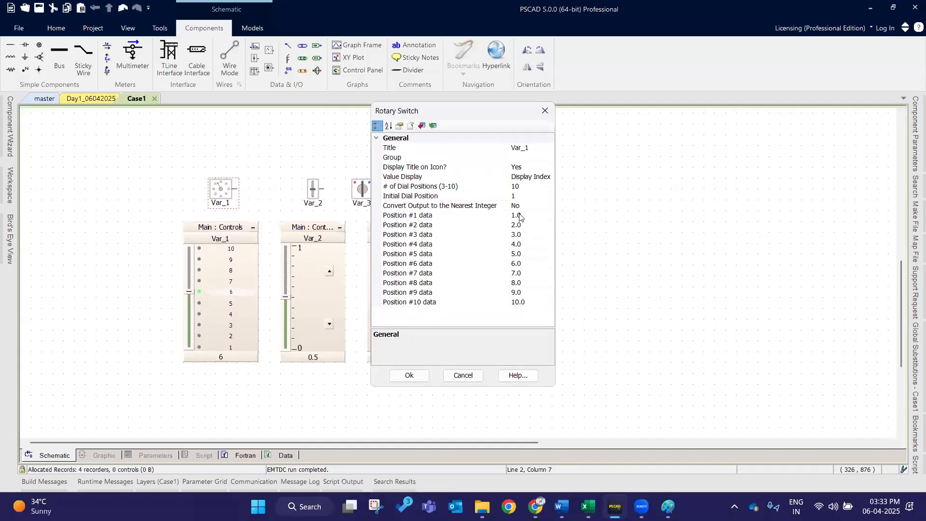
{"action": "left_click", "coordinate": [523, 215]}
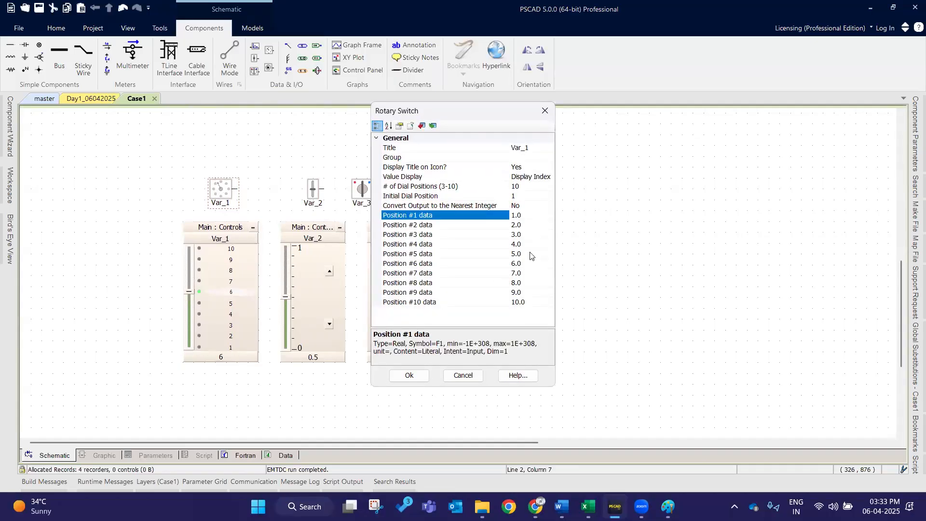
{"action": "left_click", "coordinate": [530, 233]}
{"action": "left_click", "coordinate": [523, 262]}
{"action": "left_click", "coordinate": [529, 252]}
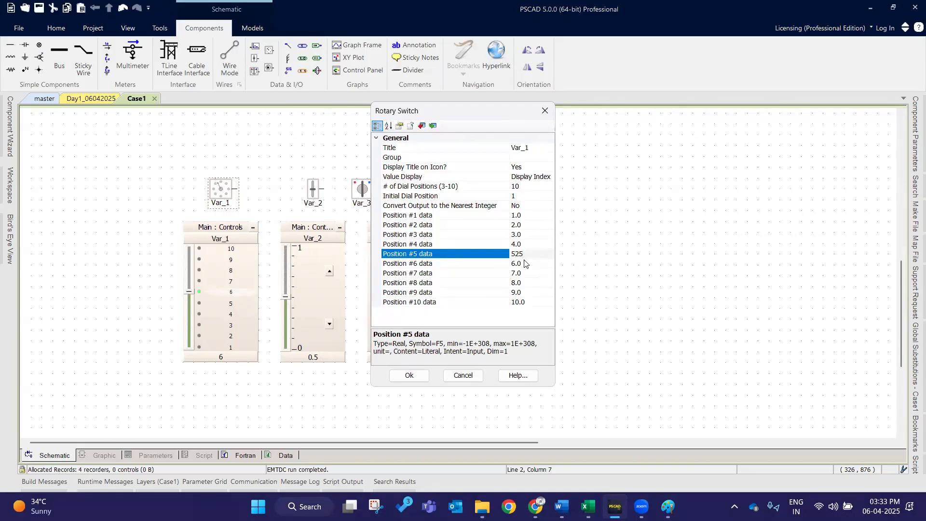
{"action": "key", "text": "Return"}
{"action": "type", "text": "400"}
{"action": "left_click", "coordinate": [410, 375]}
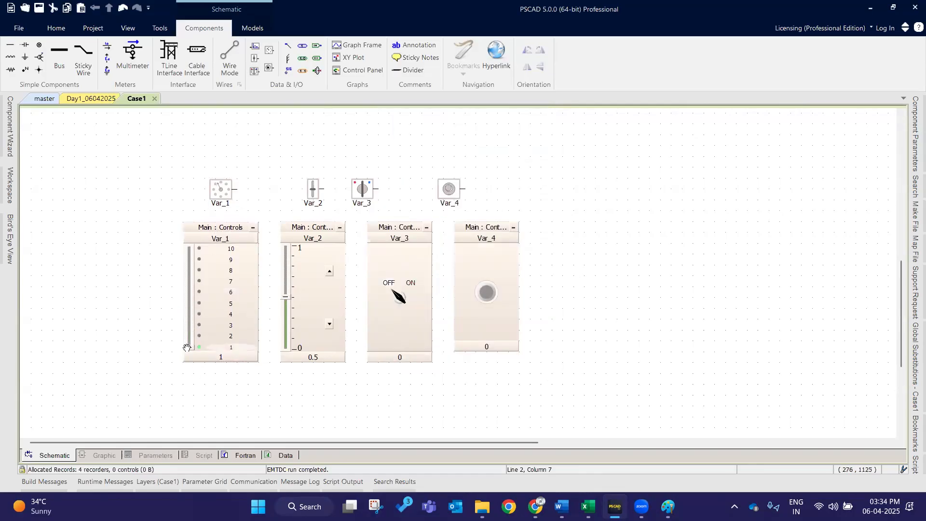
{"action": "left_click_drag", "start_coordinate": [188, 348], "coordinate": [188, 302]}
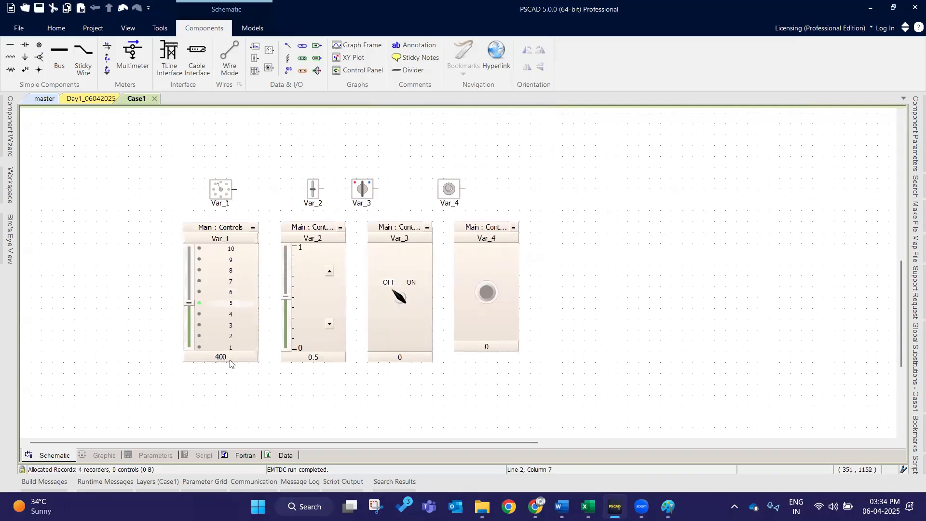
Step: Review the available choices for the rotary switch's number of dial positions, keeping 10
{"action": "mouse_move", "coordinate": [230, 364]}
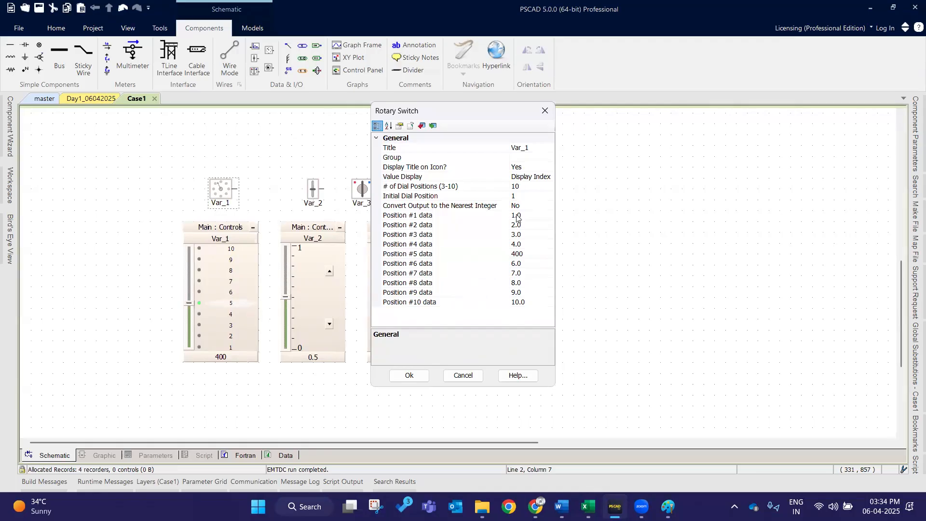
{"action": "left_click", "coordinate": [521, 186]}
{"action": "left_click", "coordinate": [550, 186]}
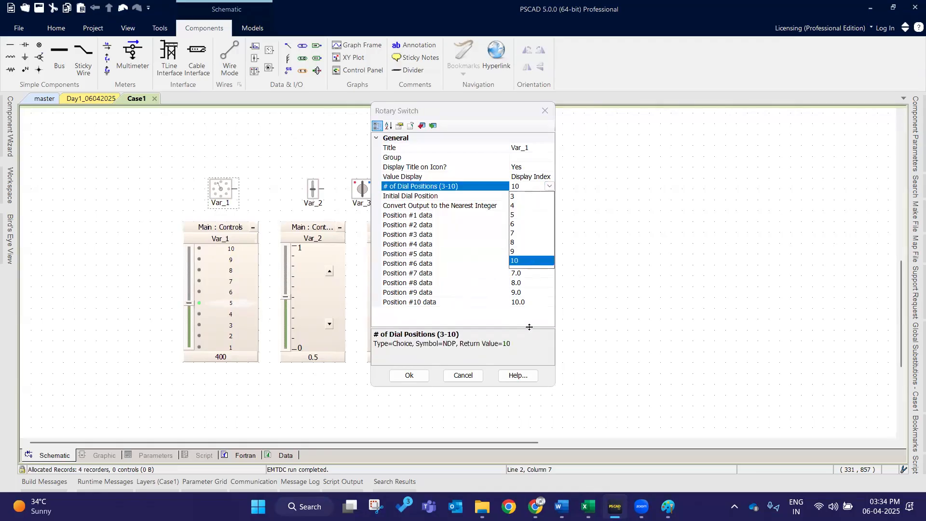
{"action": "left_click", "coordinate": [409, 376]}
Step: Move the Var_3 switch and Var_4 push button components so they sit above their control panels
{"action": "left_click_drag", "start_coordinate": [362, 189], "coordinate": [462, 184]}
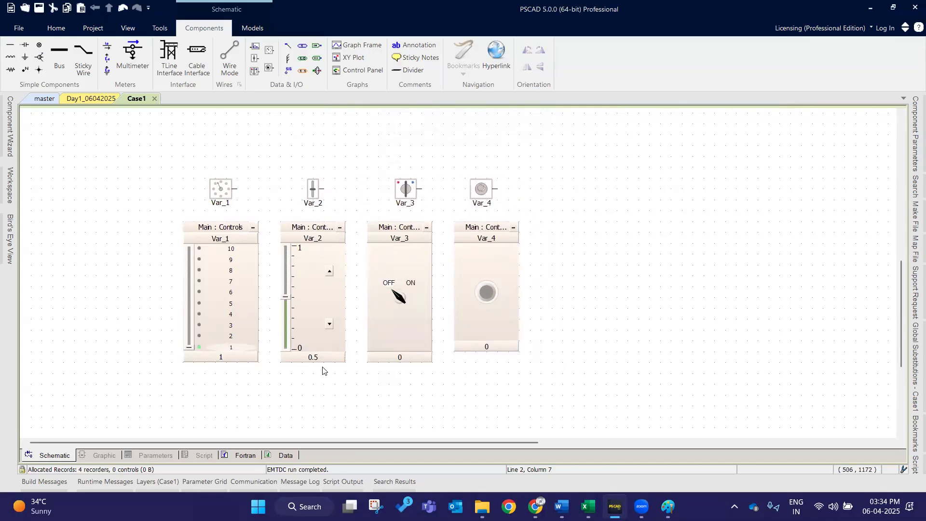
{"action": "left_click", "coordinate": [330, 302]}
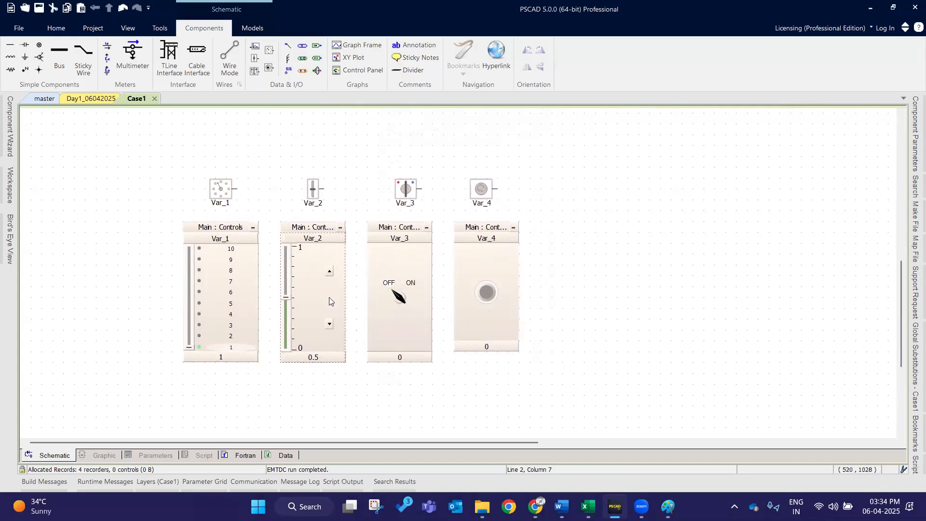
Step: Set the Var_2 slider's maximum value to 10 and its initial value to 1
{"action": "double_click", "coordinate": [314, 189]}
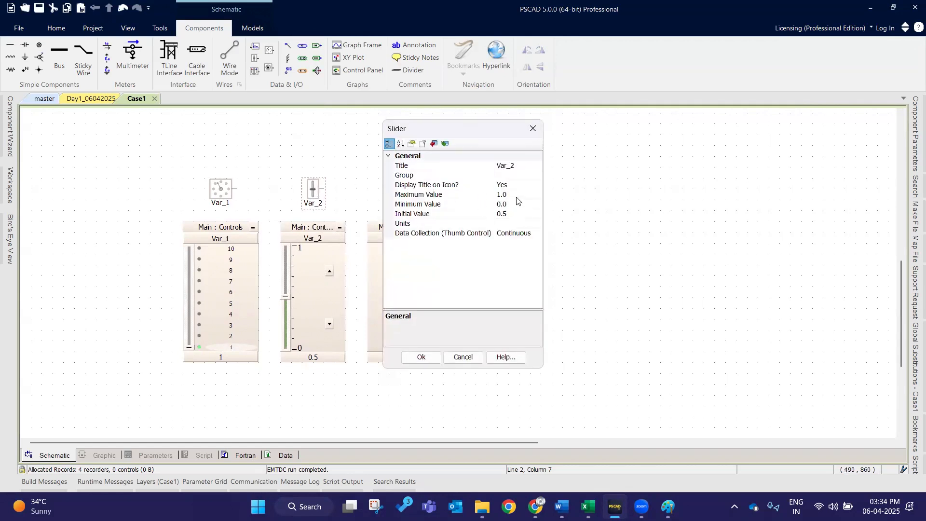
{"action": "left_click", "coordinate": [513, 195]}
{"action": "left_click", "coordinate": [515, 203]}
{"action": "left_click", "coordinate": [518, 195]}
{"action": "left_click", "coordinate": [520, 205]}
{"action": "left_click", "coordinate": [520, 195]}
{"action": "left_click", "coordinate": [520, 205]}
{"action": "left_click", "coordinate": [520, 195]}
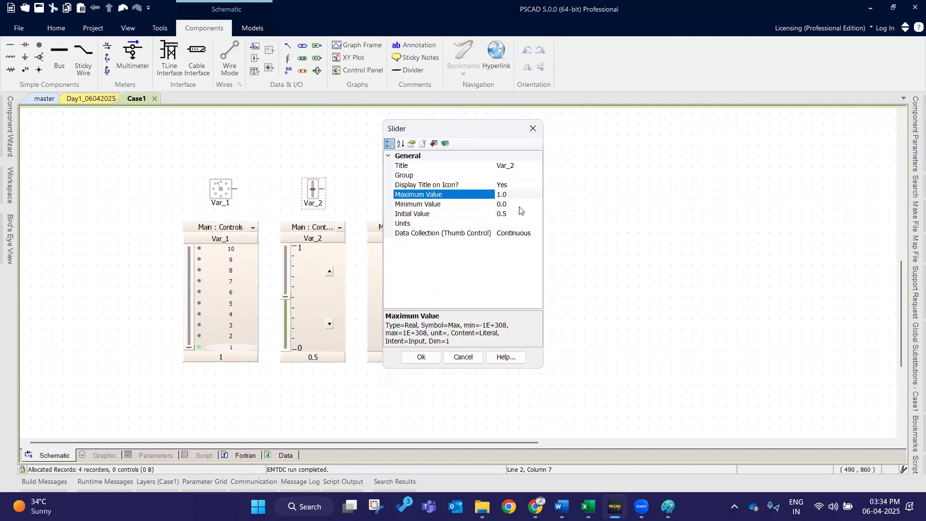
{"action": "key", "text": "ctrl+a"}
{"action": "type", "text": "10"}
{"action": "left_click", "coordinate": [515, 204]}
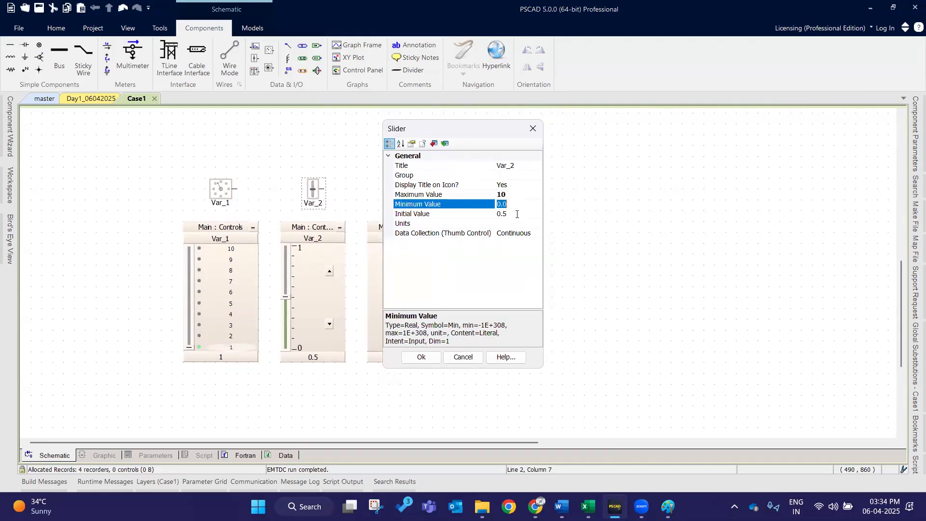
{"action": "left_click", "coordinate": [517, 214]}
{"action": "type", "text": "1"}
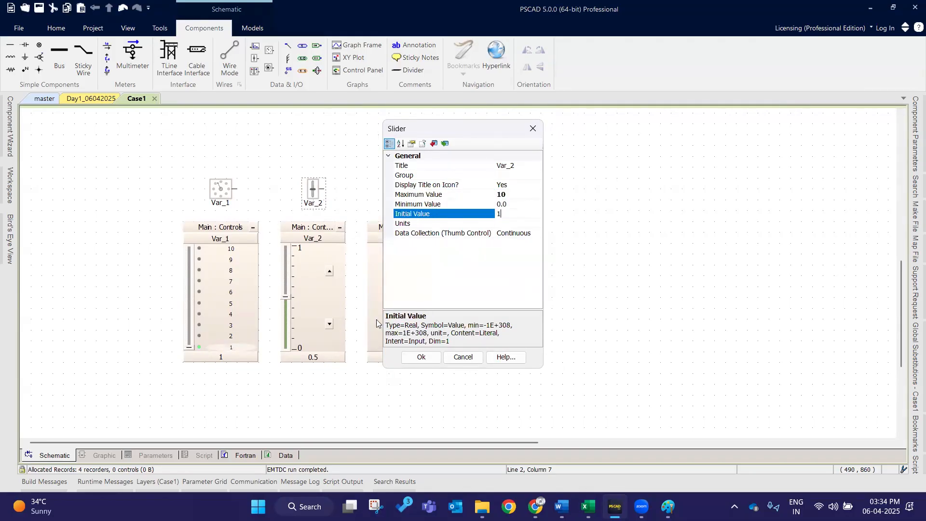
{"action": "left_click", "coordinate": [406, 360]}
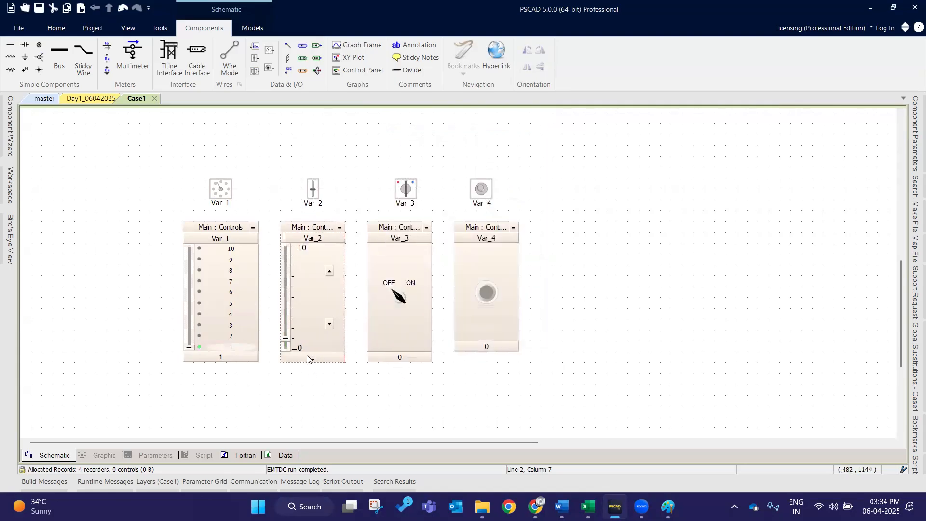
Step: Try the Var_2 slider in its control panel and set its value to 5.5
{"action": "left_click_drag", "start_coordinate": [286, 338], "coordinate": [292, 307]}
{"action": "double_click", "coordinate": [326, 355]}
{"action": "type", "text": "5"}
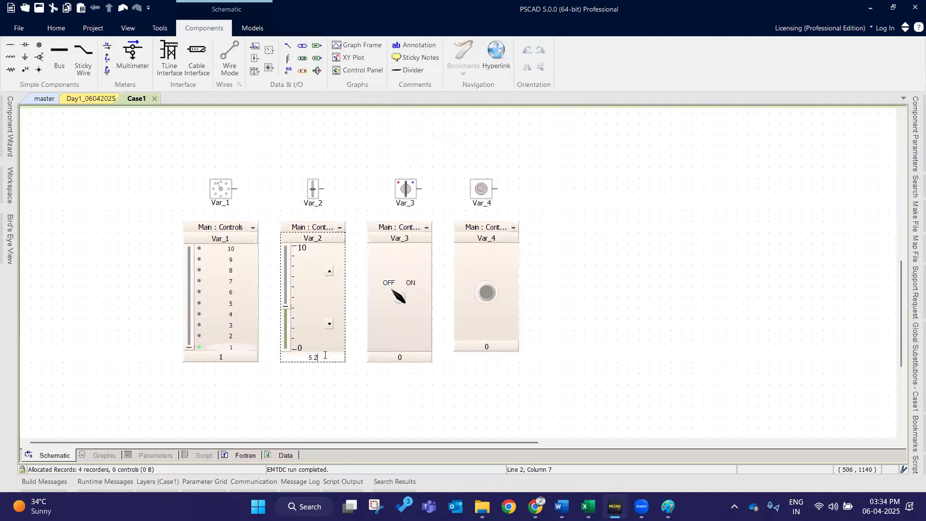
{"action": "type", "text": ".5"}
{"action": "key", "text": "Return"}
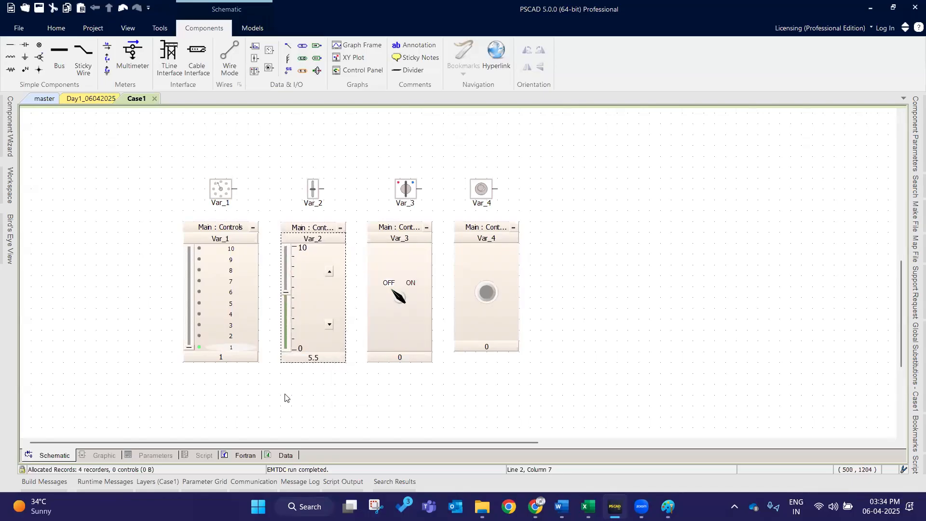
Step: Align the Var_3 switch component above its control panel, check its parameters, and turn the switch ON
{"action": "left_click", "coordinate": [251, 294]}
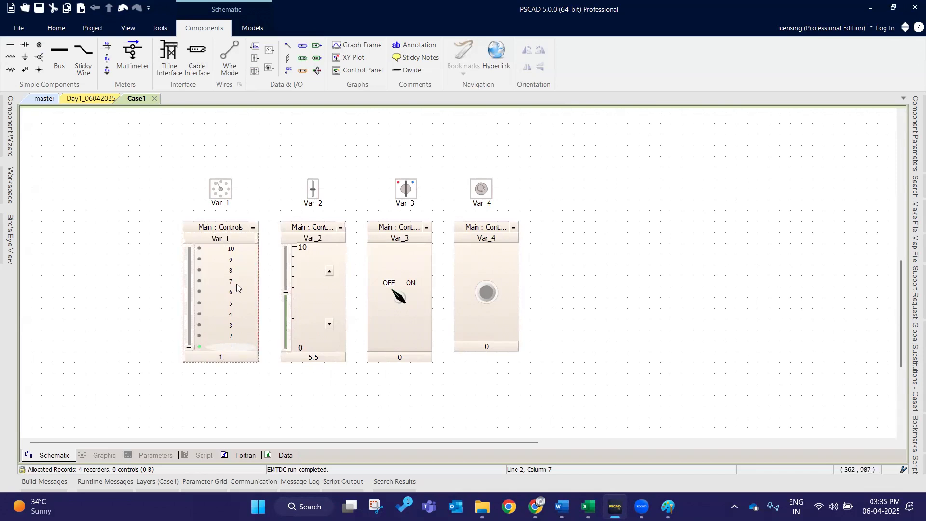
{"action": "left_click", "coordinate": [401, 195]}
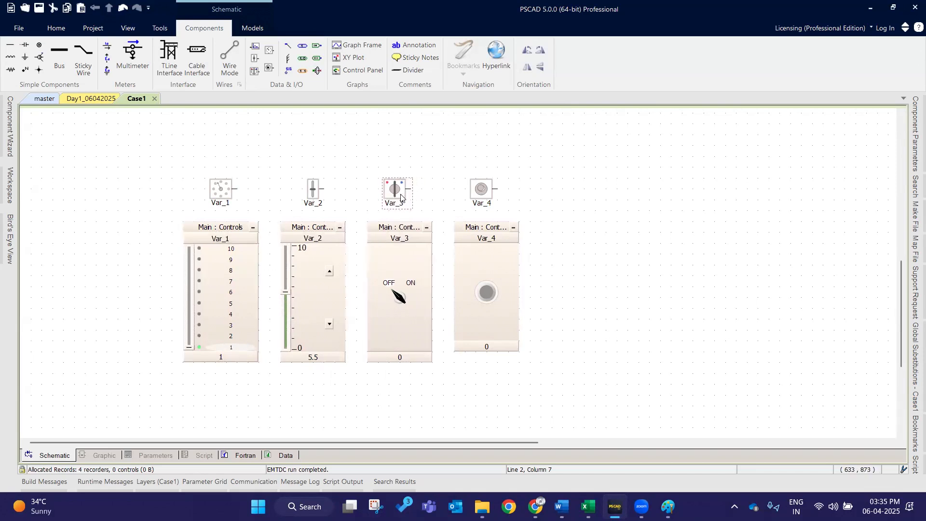
{"action": "double_click", "coordinate": [401, 196]}
{"action": "left_click", "coordinate": [545, 120]}
{"action": "left_click", "coordinate": [399, 296]}
{"action": "left_click", "coordinate": [405, 296]}
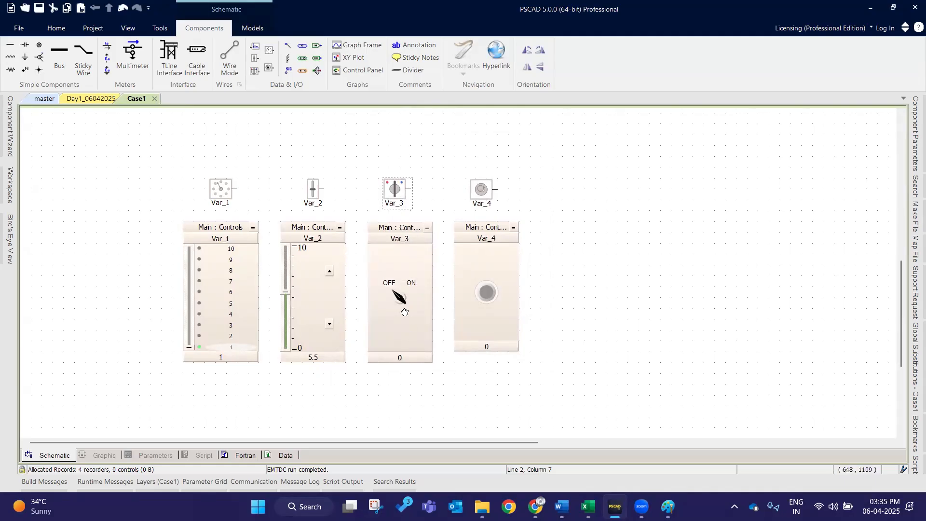
{"action": "left_click", "coordinate": [397, 297]}
{"action": "left_click", "coordinate": [401, 359]}
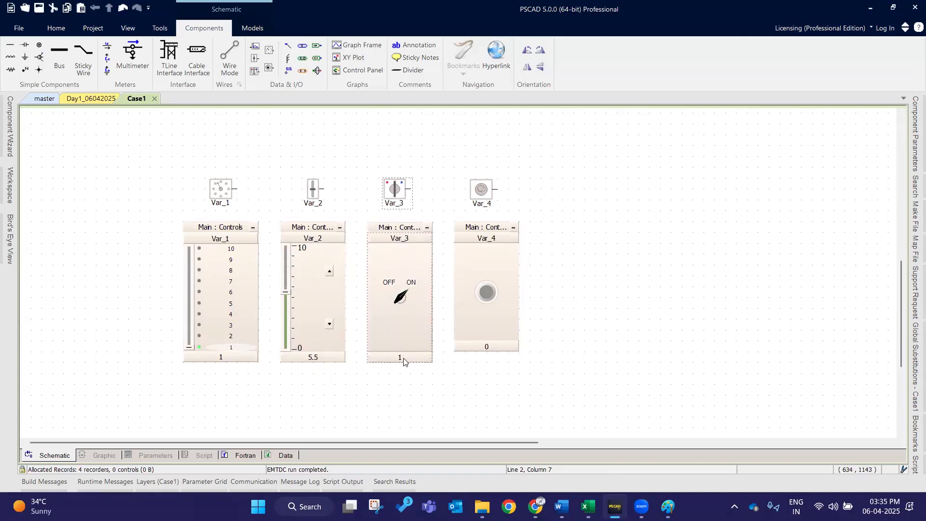
Step: Review the Var_4 push button's parameters and try the button in its control panel
{"action": "left_click", "coordinate": [483, 193]}
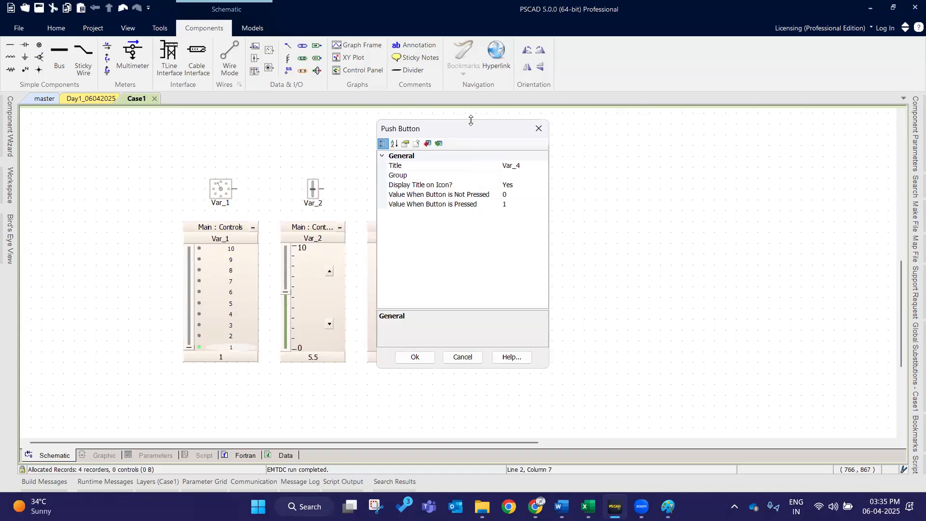
{"action": "left_click", "coordinate": [466, 356]}
{"action": "left_click", "coordinate": [483, 293]}
{"action": "left_click", "coordinate": [485, 294]}
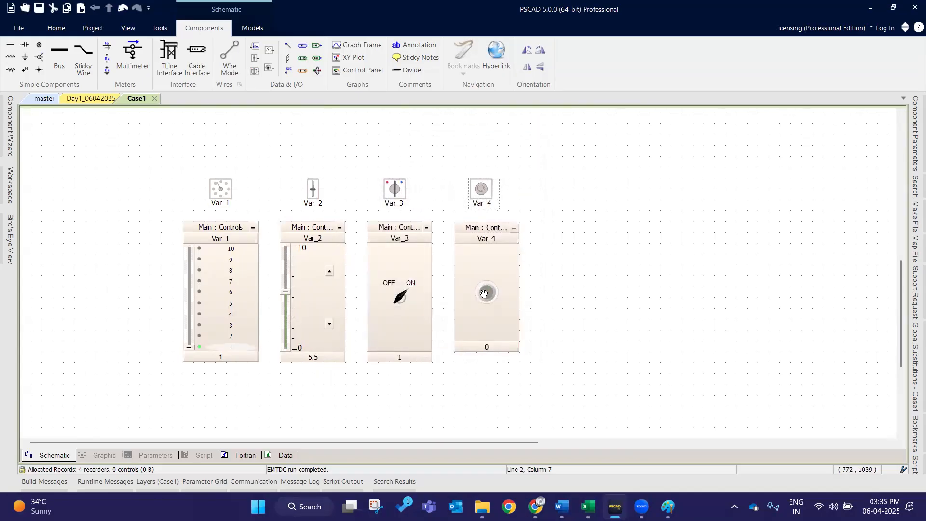
{"action": "left_click", "coordinate": [484, 292]}
Step: Enlarge the Var_4 control panel to match the height of the other three panels
{"action": "left_click", "coordinate": [509, 325]}
{"action": "left_click", "coordinate": [496, 236]}
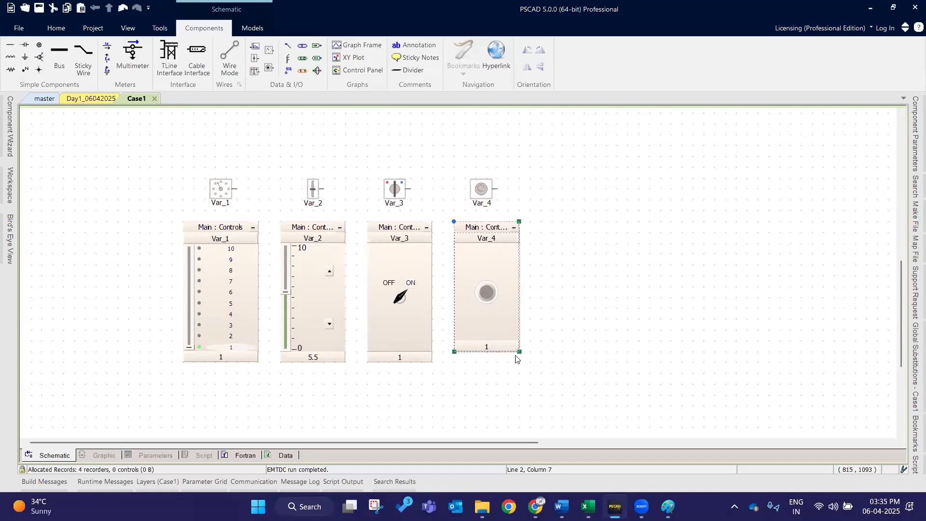
{"action": "left_click", "coordinate": [571, 364]}
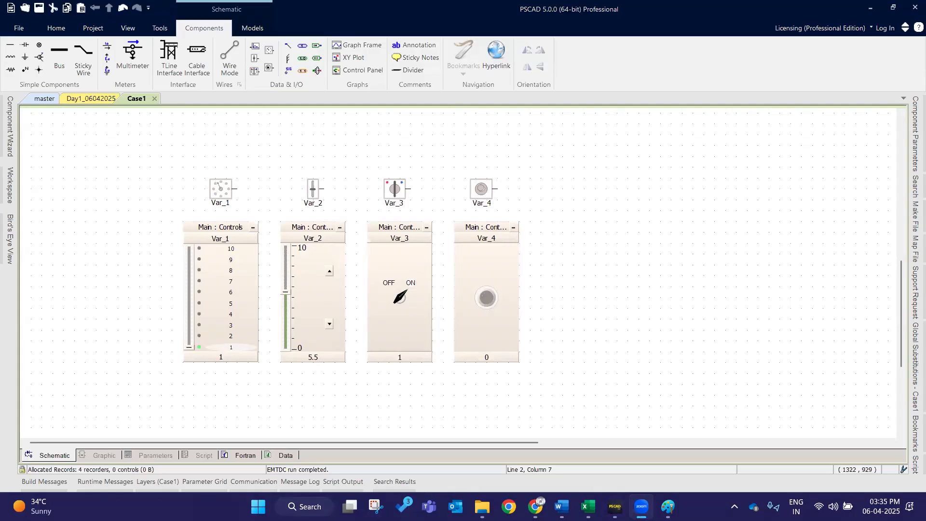
Step: Bring up the commands for saving and viewing scenarios
{"action": "left_click", "coordinate": [118, 157]}
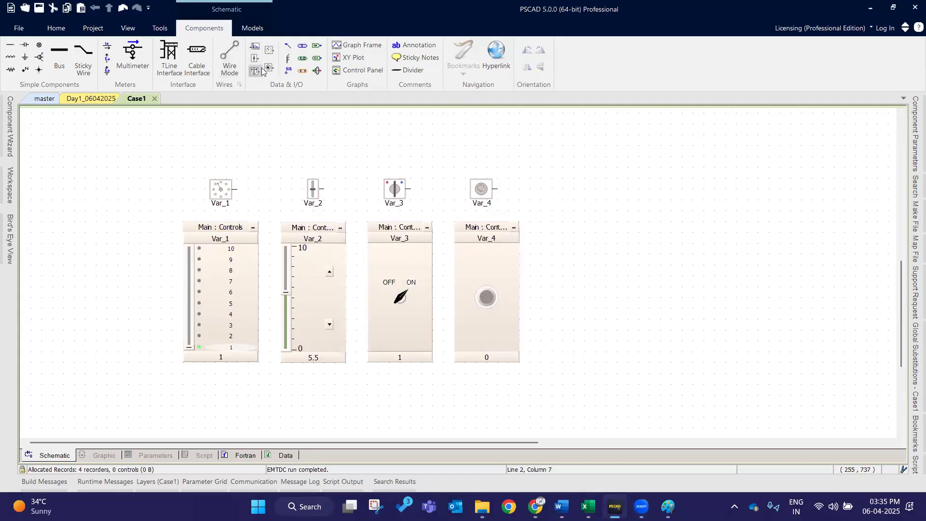
{"action": "left_click", "coordinate": [91, 29]}
{"action": "left_click", "coordinate": [55, 28]}
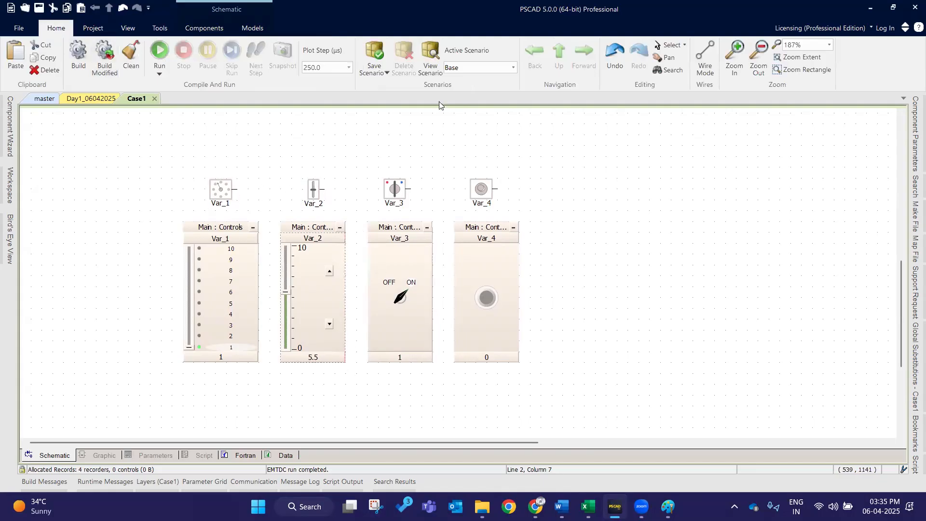
Step: Set the Var_1 rotary switch's data for positions 1 to 5 to 100, 200, 300, 400 and 500
{"action": "left_click", "coordinate": [228, 345]}
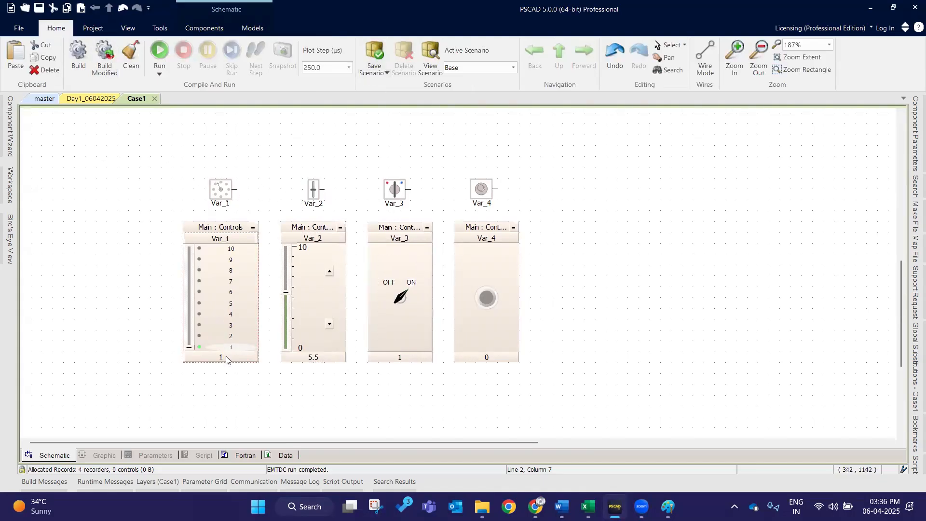
{"action": "double_click", "coordinate": [227, 359]}
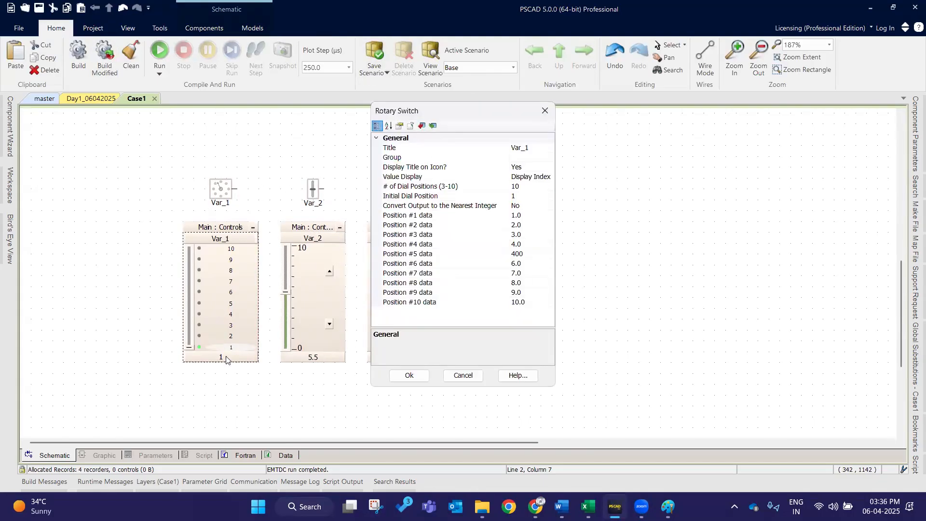
{"action": "left_click", "coordinate": [533, 215]}
{"action": "type", "text": "100"}
{"action": "left_click", "coordinate": [533, 225]}
{"action": "type", "text": "200"}
{"action": "left_click", "coordinate": [533, 235]}
{"action": "type", "text": "300"}
{"action": "left_click", "coordinate": [523, 244]}
{"action": "type", "text": "400"}
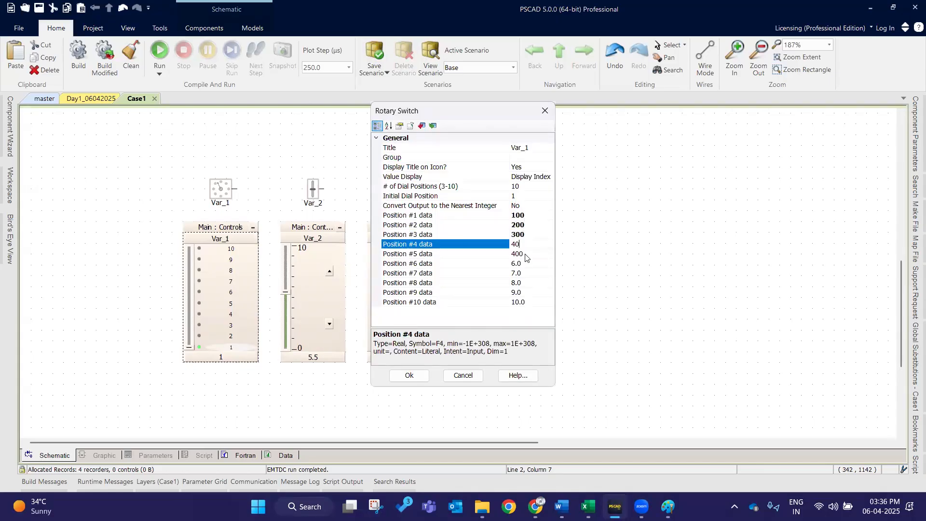
{"action": "left_click", "coordinate": [528, 253]}
{"action": "type", "text": "500"}
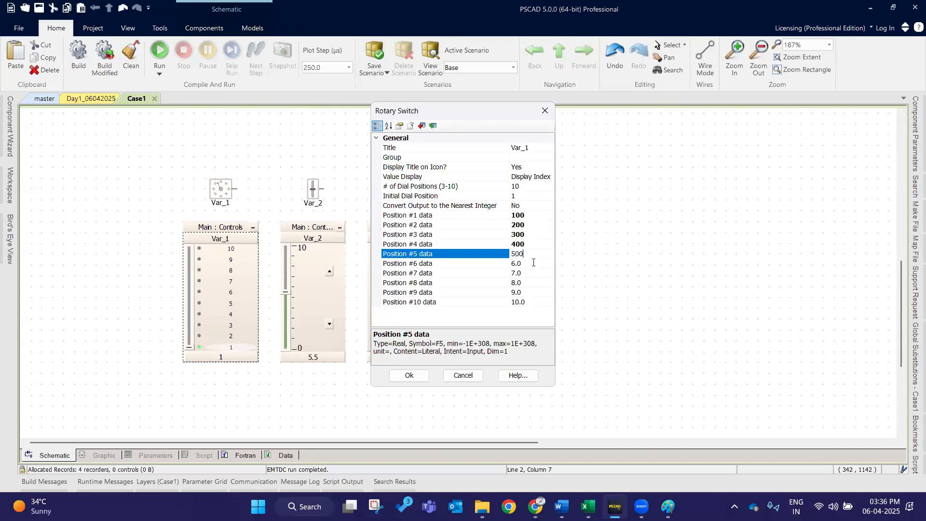
Step: Set Var_1's data for positions 6 to 10 to 600, 700, 800, 900 and 1000, and recheck the rotary switch's parameters
{"action": "left_click", "coordinate": [533, 264]}
{"action": "type", "text": "600"}
{"action": "left_click", "coordinate": [534, 274]}
{"action": "type", "text": "700"}
{"action": "left_click", "coordinate": [531, 283]}
{"action": "type", "text": "800"}
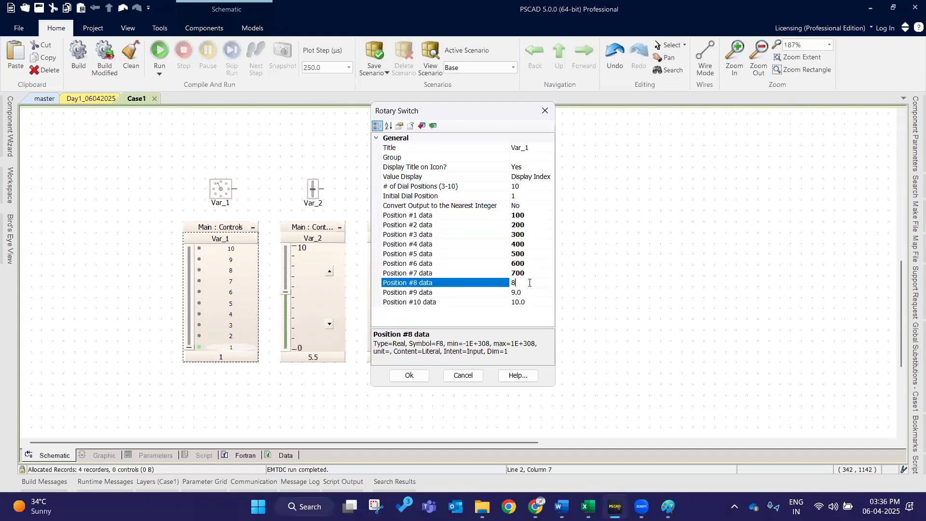
{"action": "left_click", "coordinate": [525, 293]}
{"action": "type", "text": "900"}
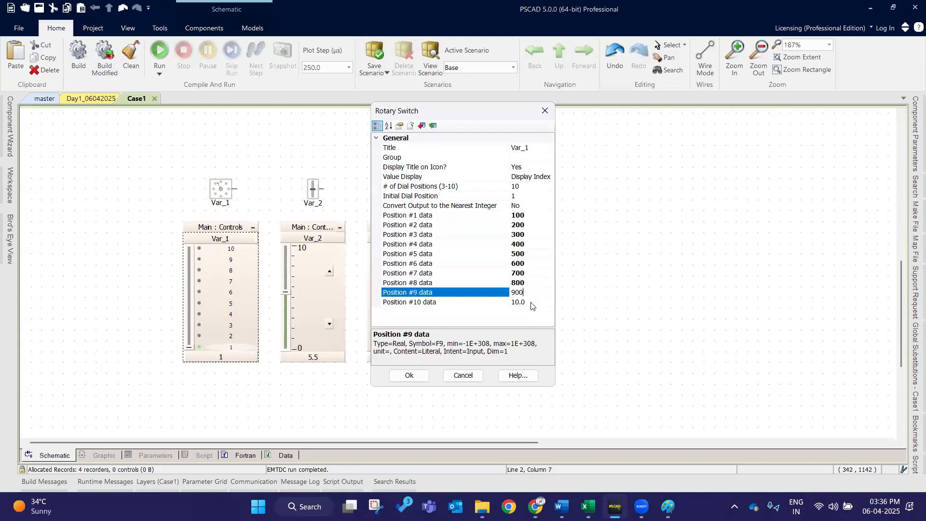
{"action": "left_click", "coordinate": [533, 302]}
{"action": "type", "text": "1"}
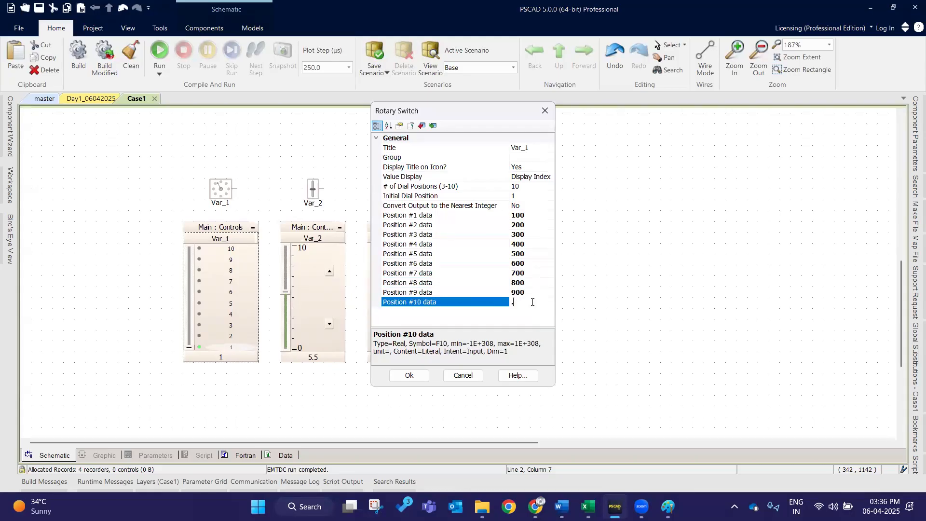
{"action": "key", "text": "Return"}
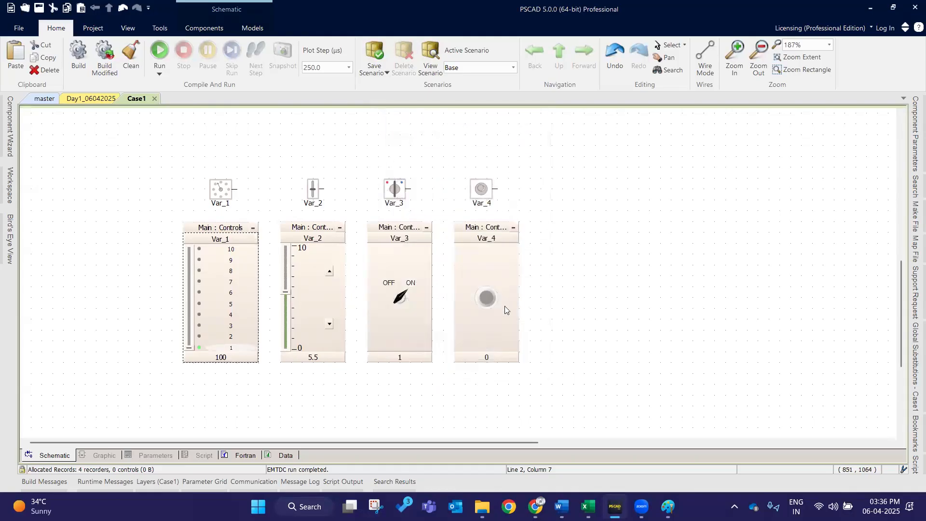
{"action": "double_click", "coordinate": [233, 354]}
{"action": "left_click", "coordinate": [396, 380]}
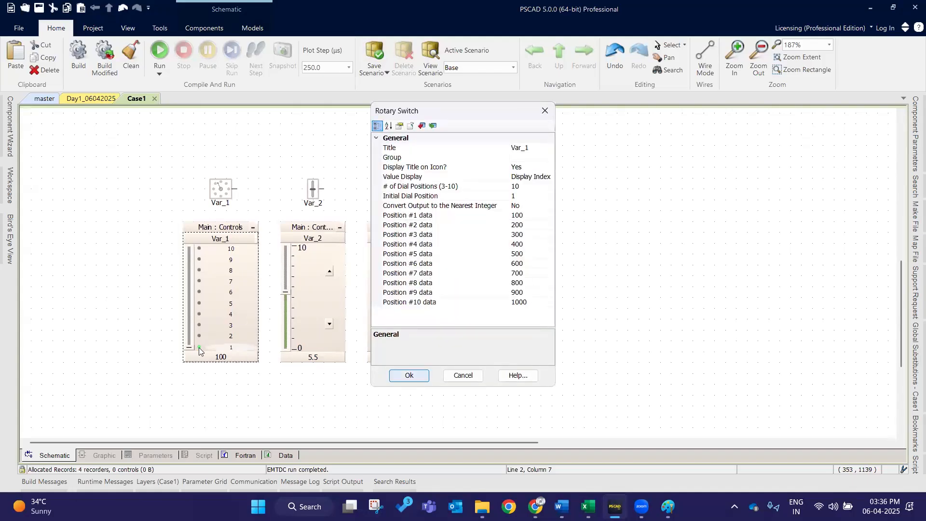
Step: Set the Var_1 rotary switch to position 7 and turn the Var_3 switch OFF
{"action": "left_click_drag", "start_coordinate": [189, 348], "coordinate": [191, 280]}
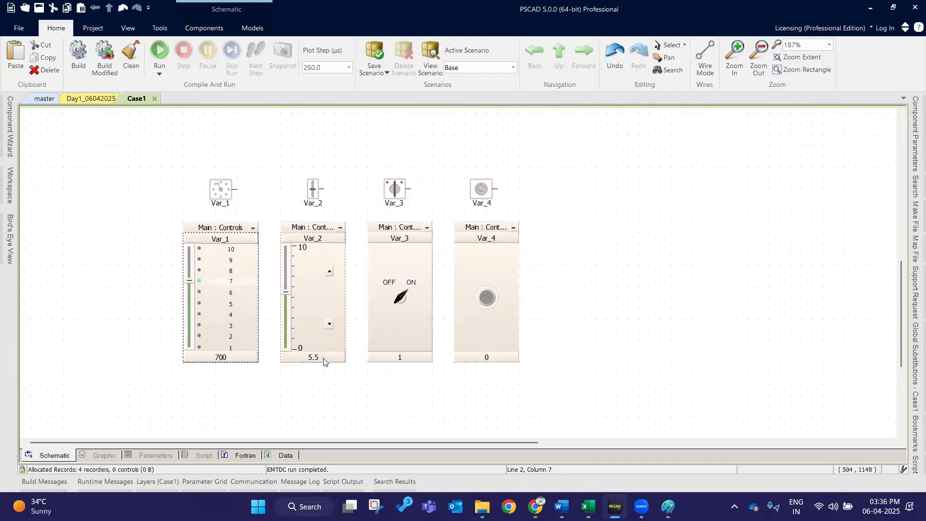
{"action": "left_click", "coordinate": [405, 294]}
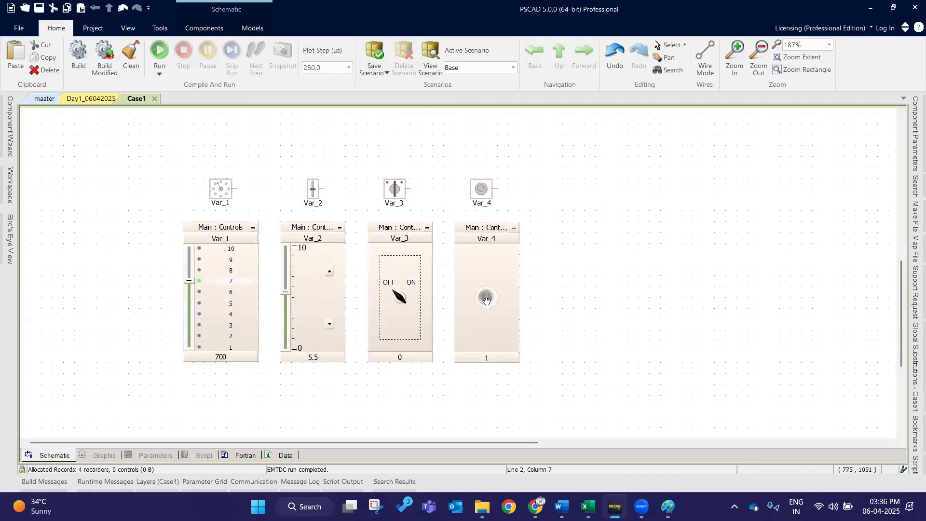
Step: Try the Var_4 push button and review its values for the pressed and not-pressed states
{"action": "left_click", "coordinate": [487, 299]}
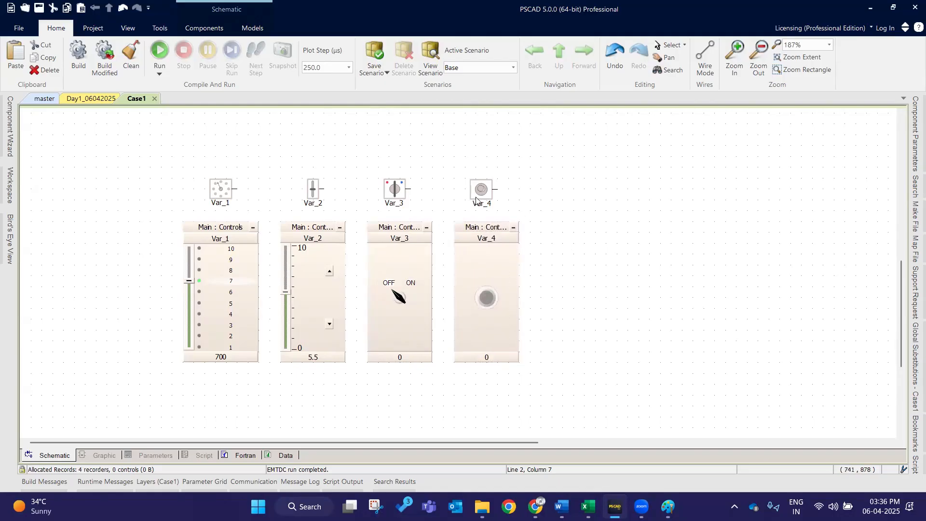
{"action": "double_click", "coordinate": [475, 195]}
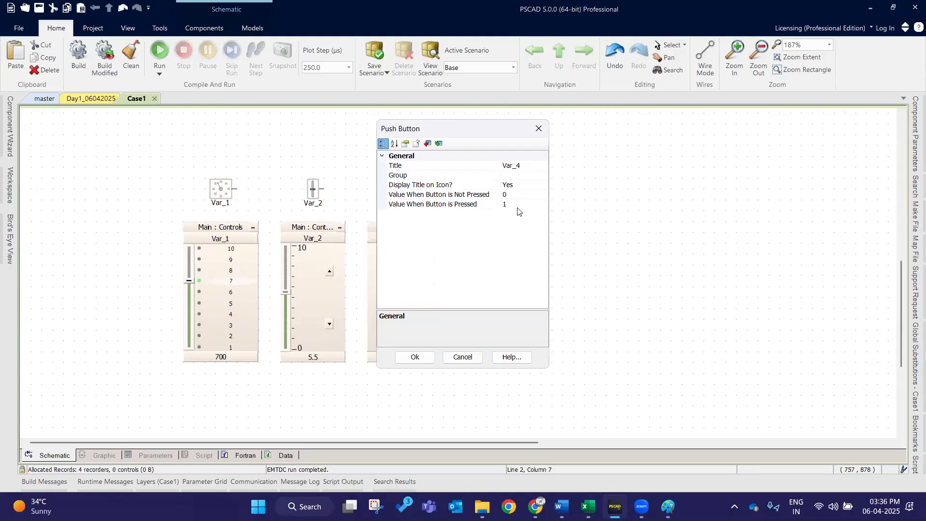
{"action": "left_click", "coordinate": [415, 357]}
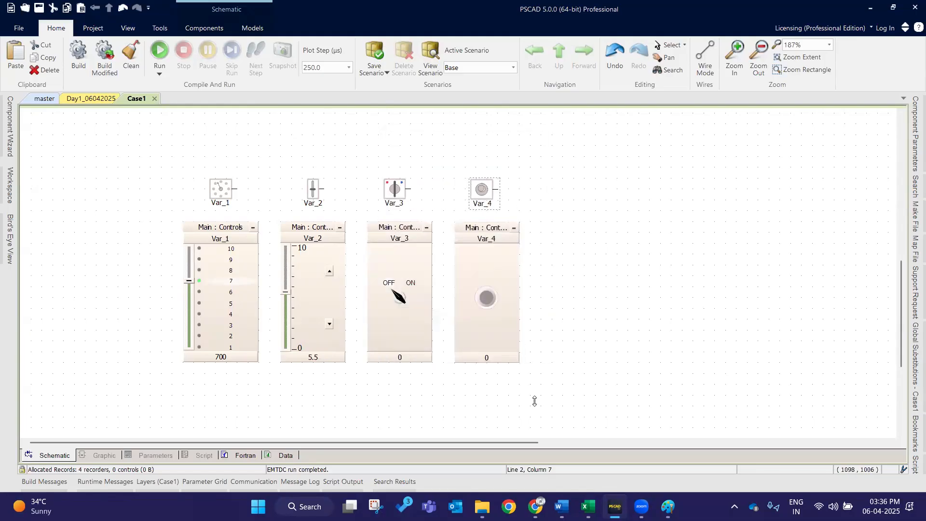
{"action": "left_click", "coordinate": [378, 56]}
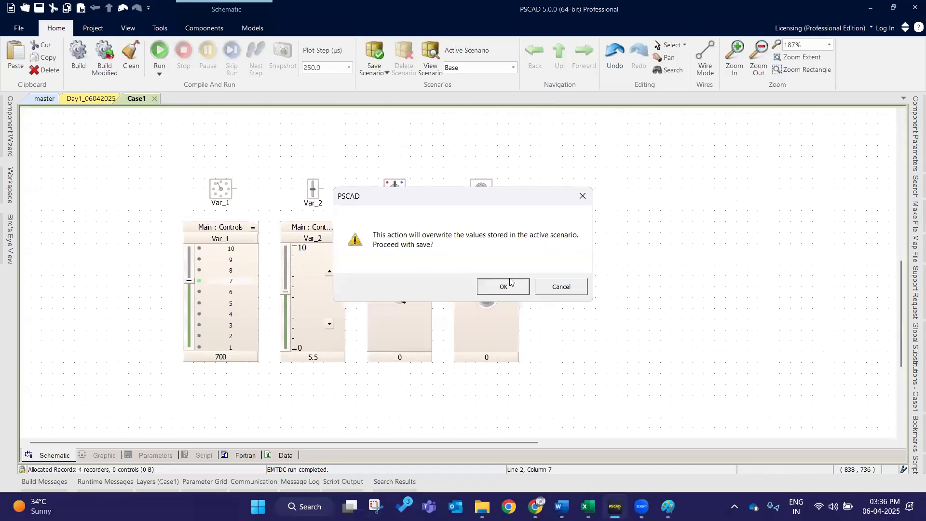
{"action": "left_click", "coordinate": [558, 288]}
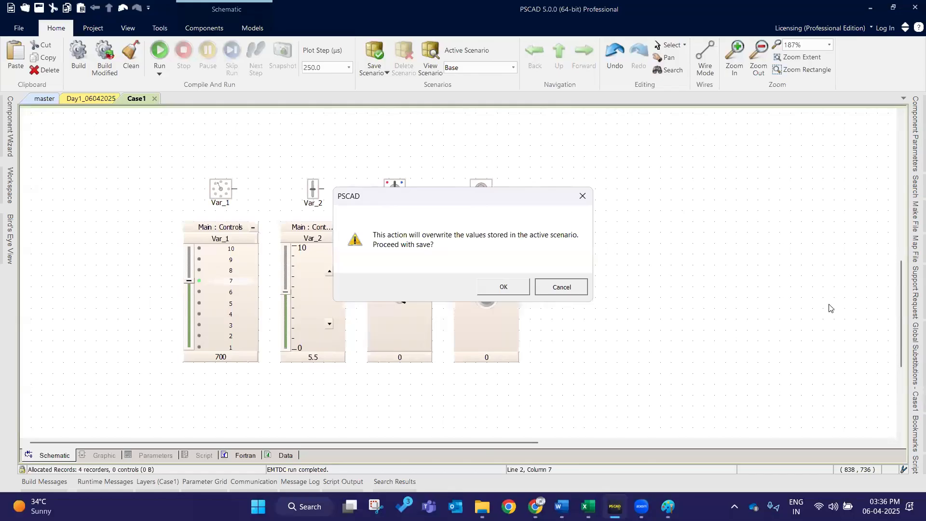
{"action": "left_click", "coordinate": [380, 75]}
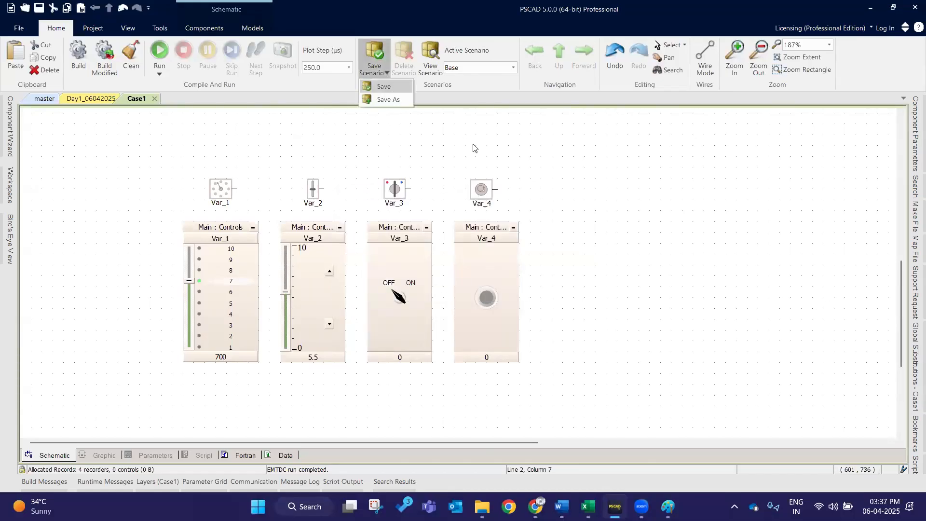
{"action": "left_click", "coordinate": [465, 140]}
Step: Save the current control settings as a new scenario named Case1
{"action": "left_click", "coordinate": [380, 73]}
{"action": "left_click", "coordinate": [391, 101]}
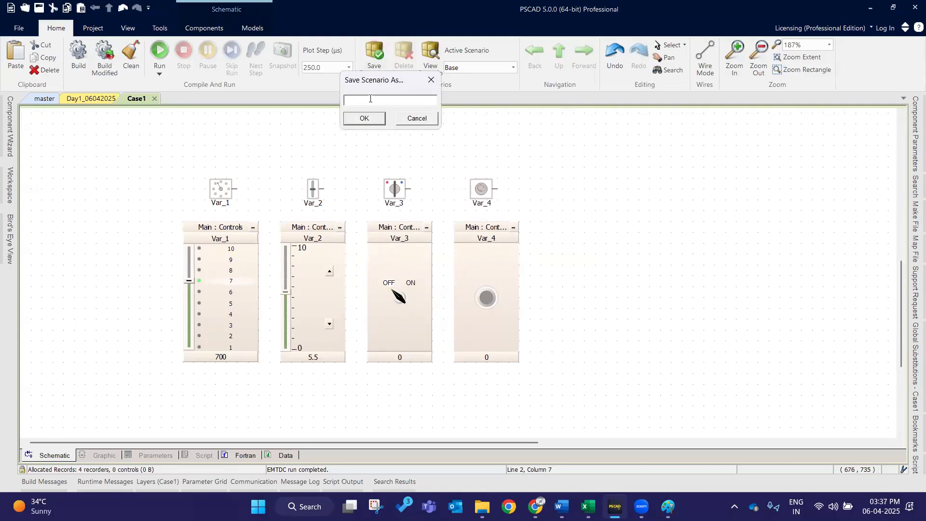
{"action": "type", "text": "Case1"}
{"action": "left_click", "coordinate": [367, 119]}
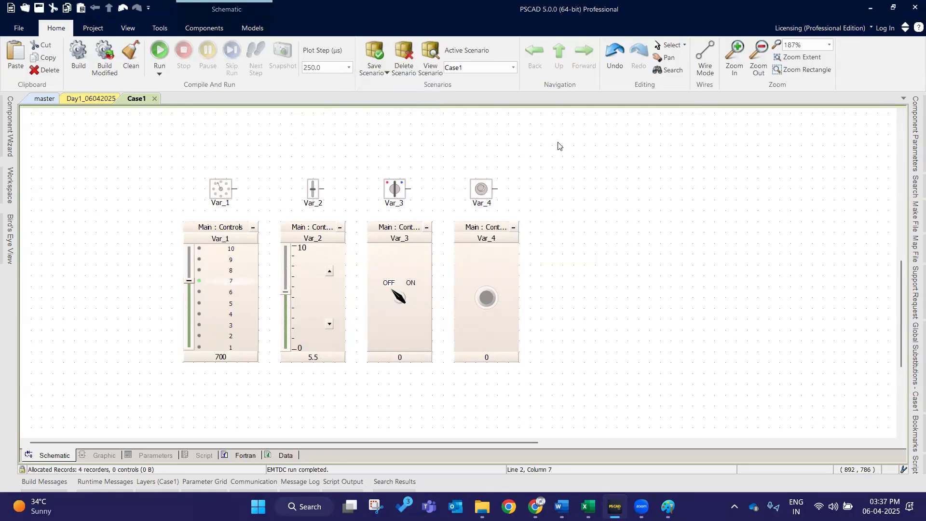
Step: Review the Var_1 rotary switch's parameters in the Case1 scenario and move the switch to position 6
{"action": "left_click", "coordinate": [234, 358]}
{"action": "double_click", "coordinate": [233, 358]}
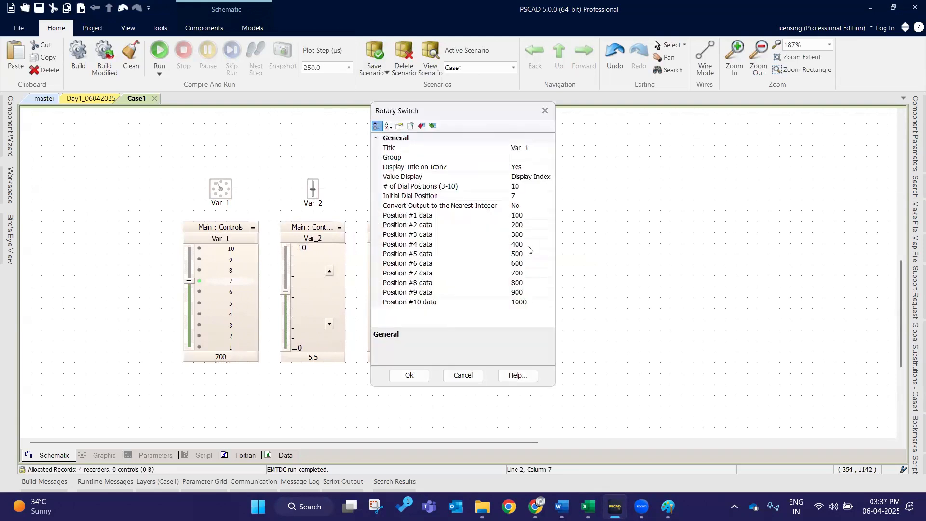
{"action": "left_click", "coordinate": [410, 376]}
{"action": "left_click", "coordinate": [190, 288]}
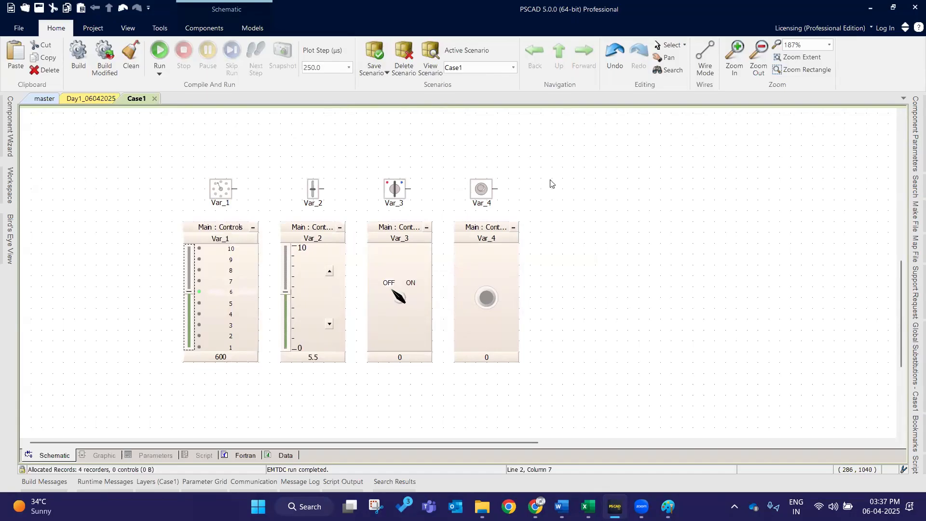
Step: Compare the control values stored in the Base and Case1 scenarios and locate a listed control in the schematic
{"action": "left_click", "coordinate": [431, 63]}
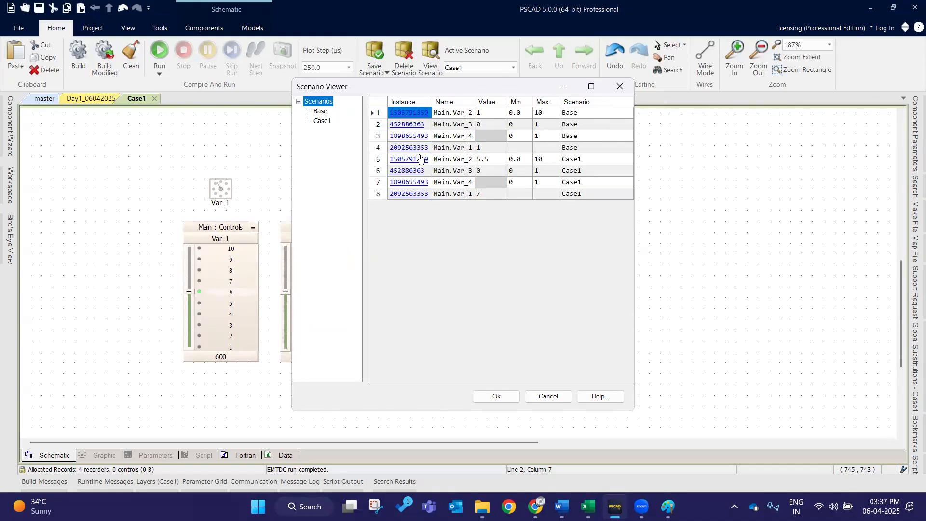
{"action": "left_click", "coordinate": [418, 127]}
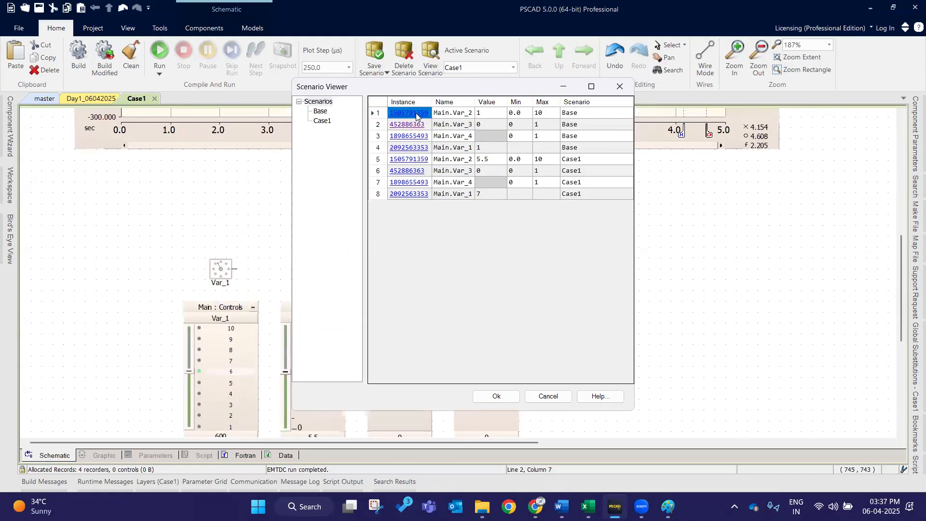
{"action": "right_click", "coordinate": [416, 115]}
{"action": "left_click", "coordinate": [437, 121]}
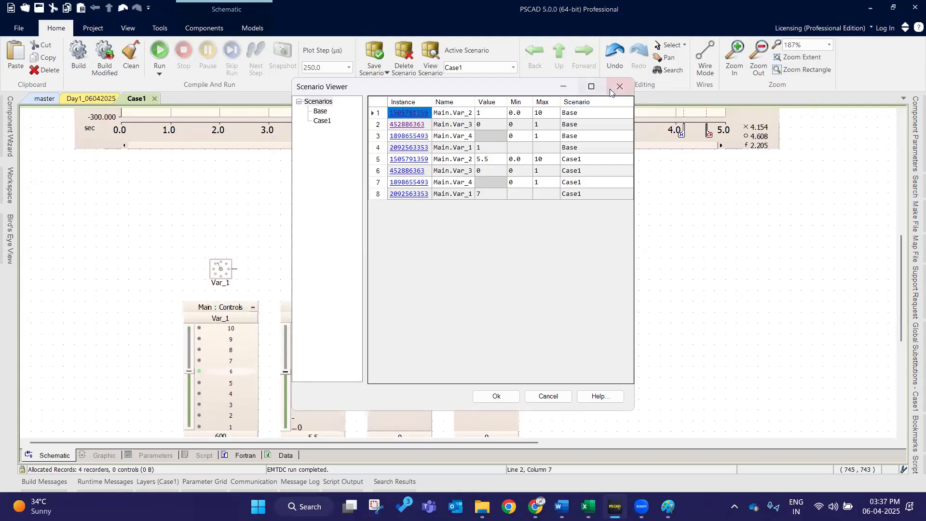
{"action": "left_click", "coordinate": [611, 90]}
Step: Try to delete the active Case1 scenario, and review the control values stored in the saved scenarios
{"action": "left_click", "coordinate": [404, 58]}
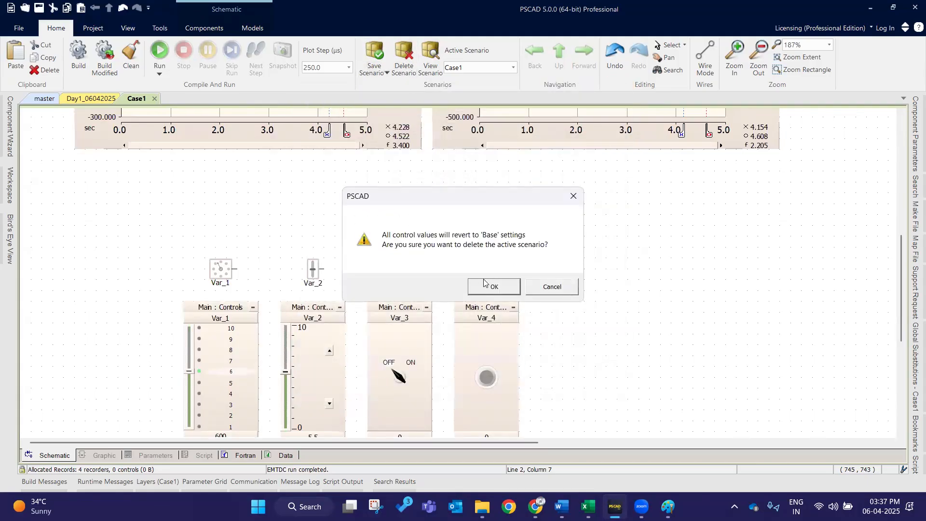
{"action": "left_click", "coordinate": [559, 291]}
{"action": "left_click", "coordinate": [430, 57]}
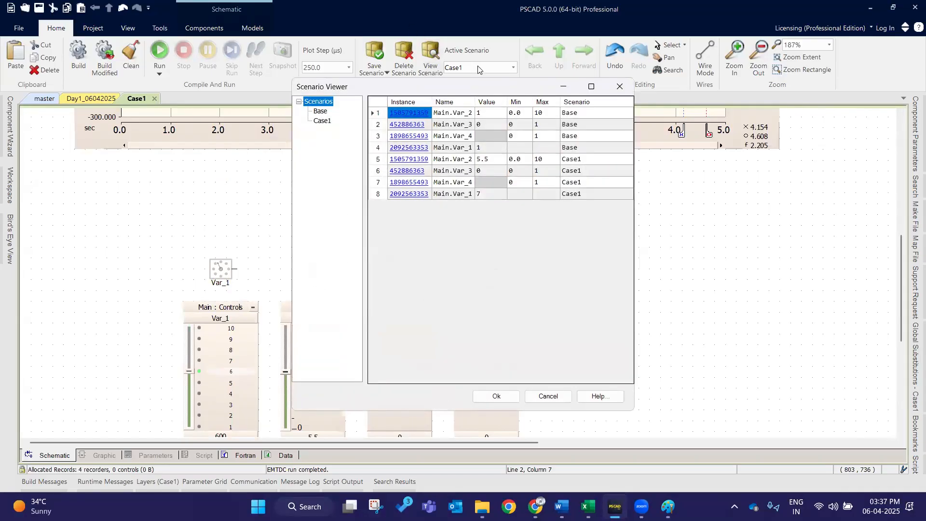
{"action": "left_click", "coordinate": [620, 87]}
Step: Look through the scenarios available as the active scenario, keeping Case1 selected
{"action": "left_click", "coordinate": [487, 69]}
{"action": "left_click", "coordinate": [486, 92]}
{"action": "left_click", "coordinate": [488, 69]}
{"action": "left_click_drag", "start_coordinate": [486, 100], "coordinate": [480, 157]}
{"action": "left_click", "coordinate": [589, 225]}
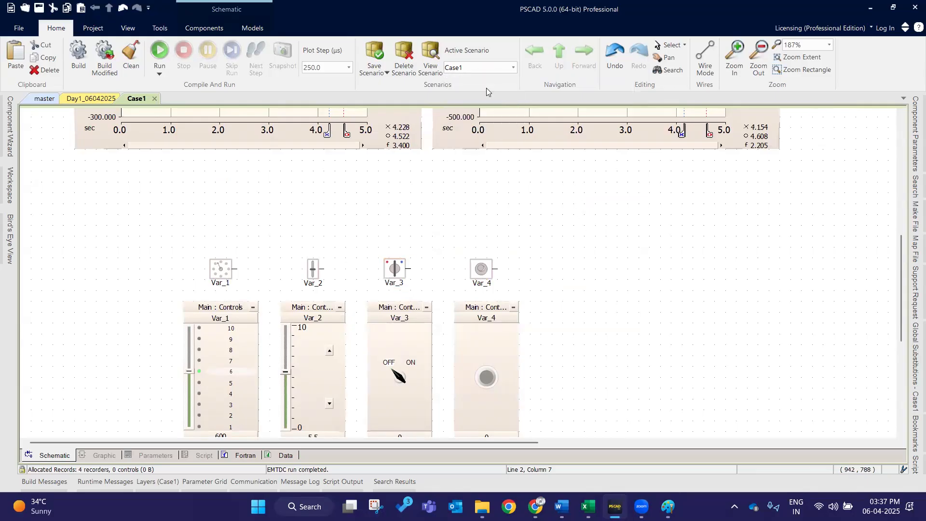
Step: Save the current control settings into the existing Case1 scenario, overwriting its stored values
{"action": "scroll", "coordinate": [550, 291], "scroll_direction": "down", "scroll_amount": 1}
{"action": "left_click", "coordinate": [373, 54]}
{"action": "left_click", "coordinate": [500, 288]}
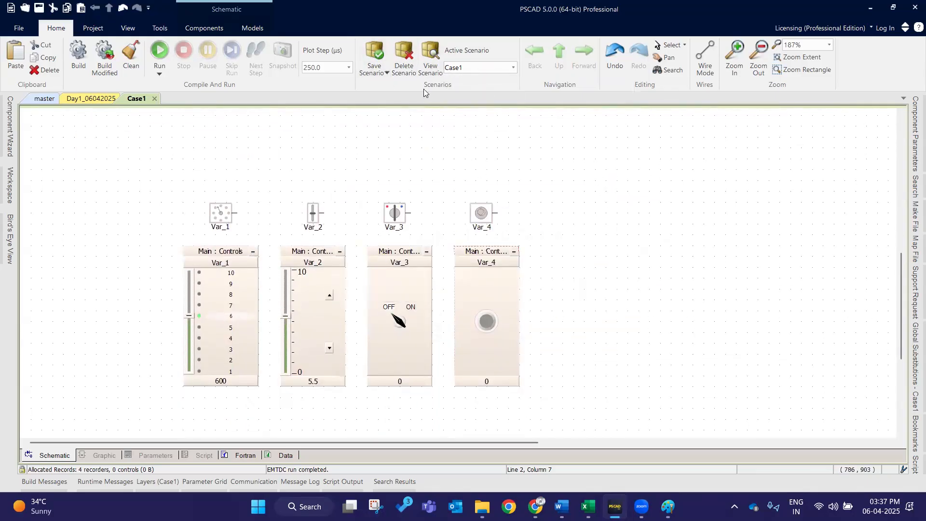
Step: Check the values stored in the Case1 scenario and locate its Var_4 and Var_1 controls in the schematic
{"action": "left_click", "coordinate": [431, 52]}
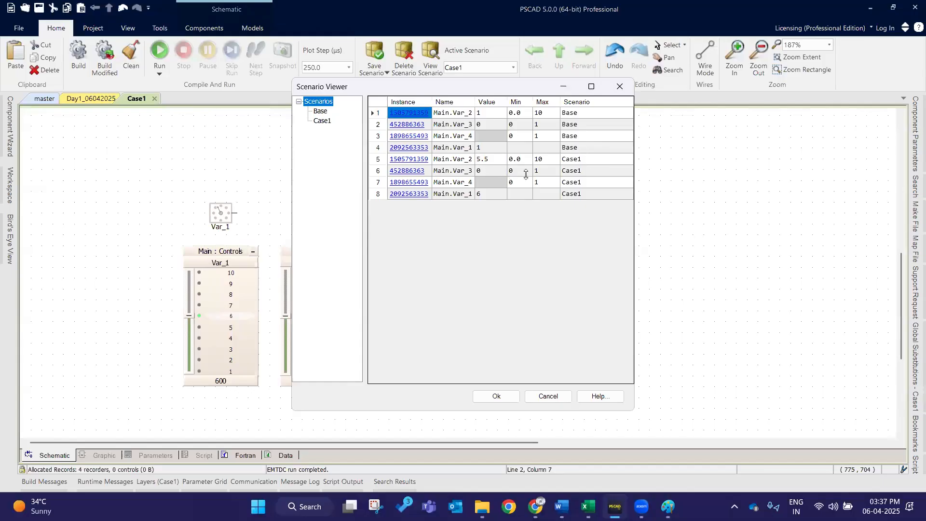
{"action": "left_click", "coordinate": [415, 184]}
{"action": "left_click", "coordinate": [420, 195]}
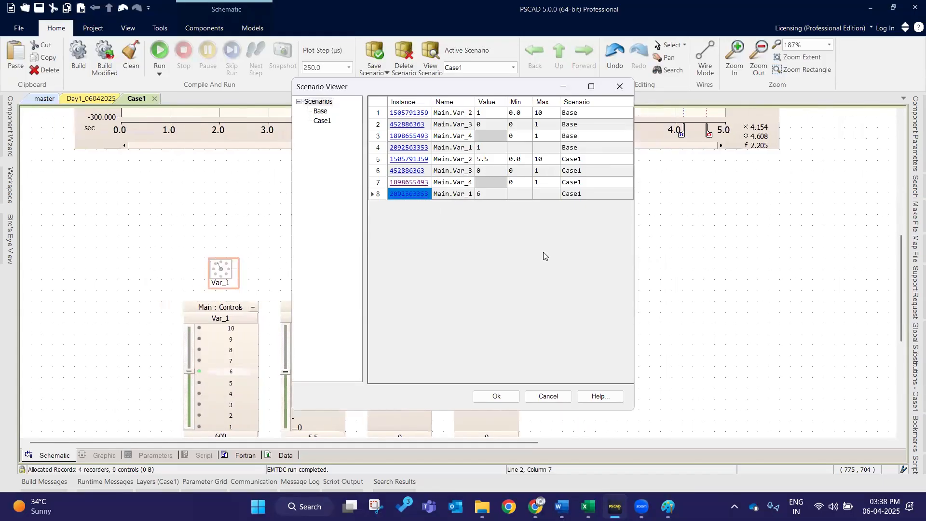
{"action": "left_click_drag", "start_coordinate": [519, 85], "coordinate": [761, 115]}
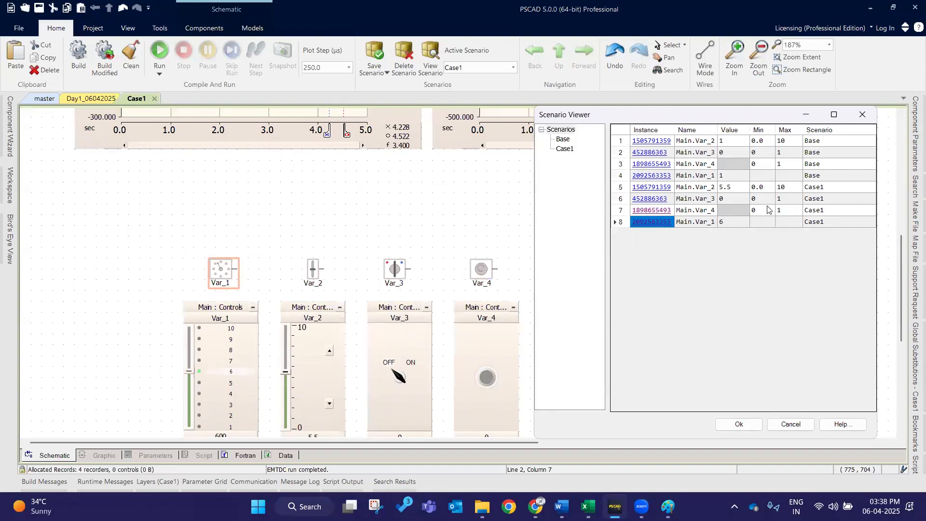
{"action": "left_click_drag", "start_coordinate": [729, 119], "coordinate": [594, 118]}
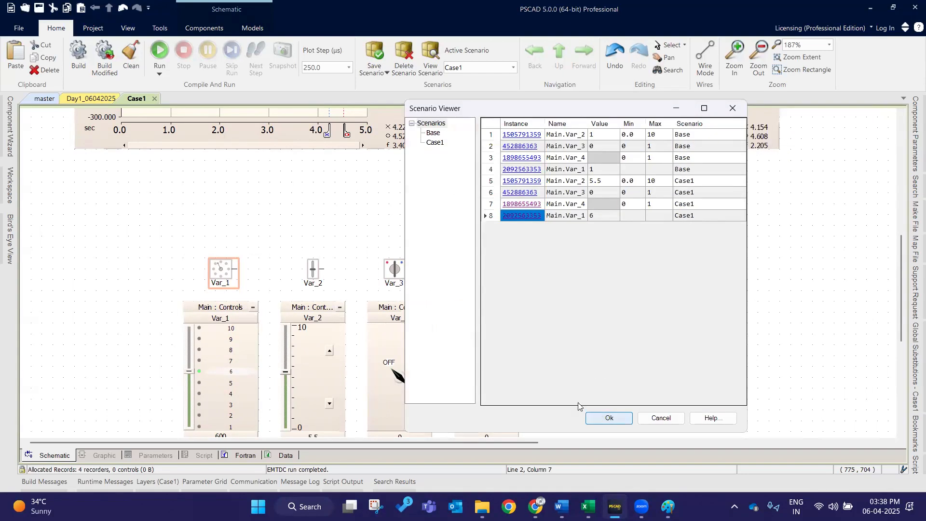
{"action": "left_click", "coordinate": [609, 418]}
Step: Review the Var_1 rotary switch's position data and move the switch to position 3
{"action": "scroll", "coordinate": [293, 206], "scroll_direction": "down", "scroll_amount": 1}
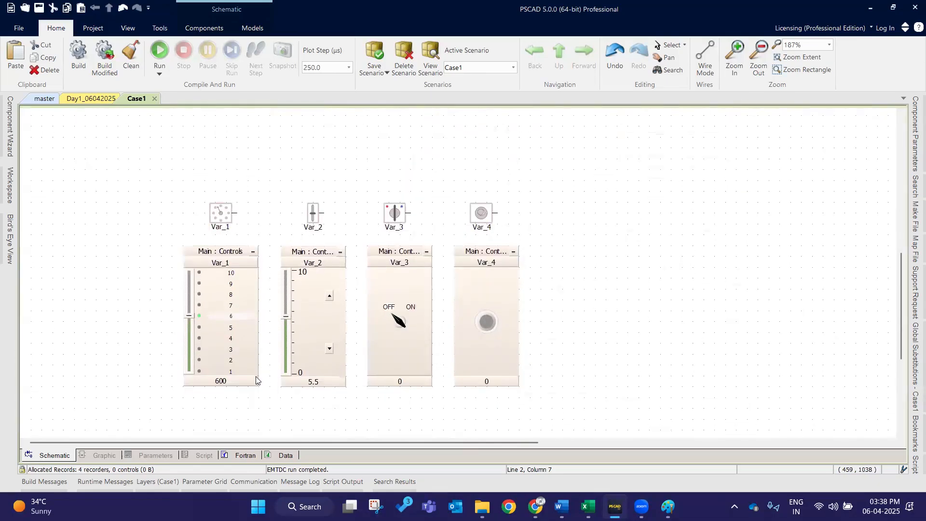
{"action": "double_click", "coordinate": [232, 381]}
{"action": "left_click", "coordinate": [408, 376]}
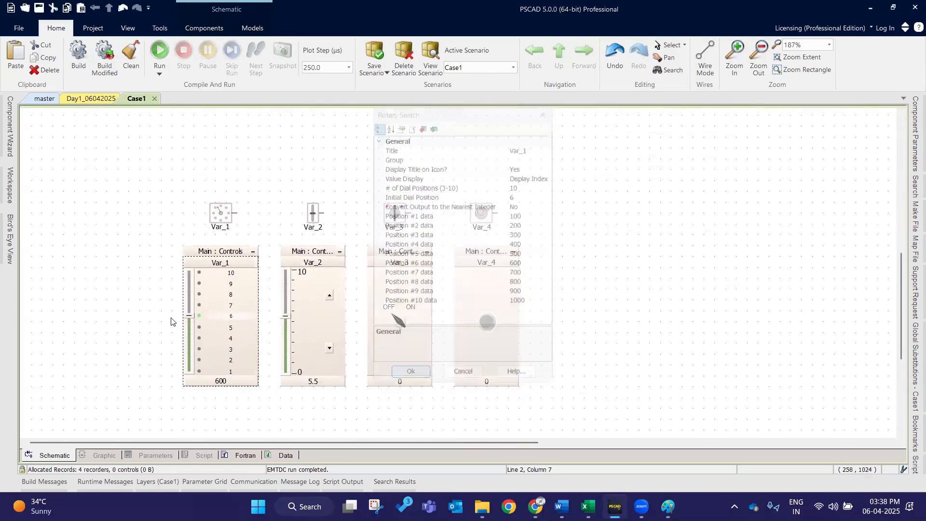
{"action": "left_click", "coordinate": [186, 344]}
{"action": "left_click", "coordinate": [189, 356]}
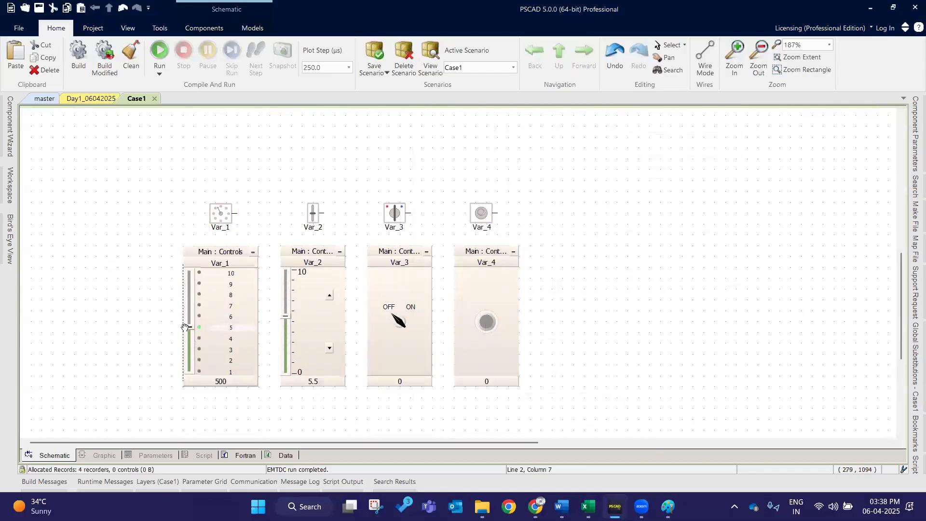
Step: Set the Var_2 slider to 7.7 and turn the Var_3 switch ON
{"action": "left_click", "coordinate": [324, 383]}
{"action": "type", "text": "7.7"}
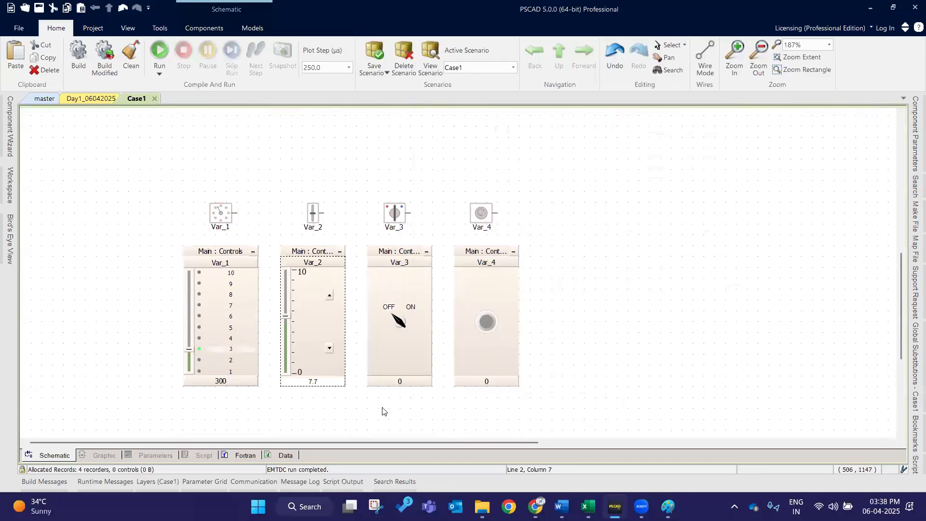
{"action": "key", "text": "Return"}
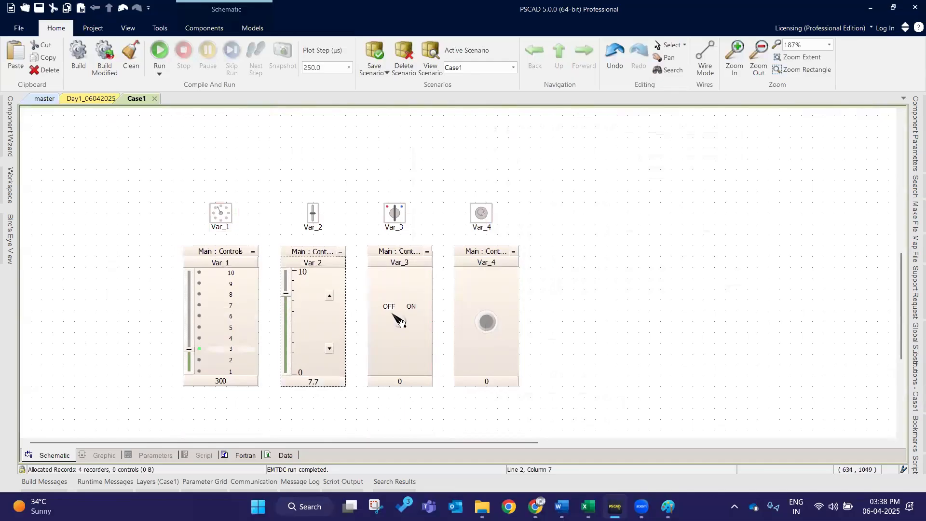
{"action": "left_click", "coordinate": [399, 318]}
Step: Set the Var_4 push button's value to 1 when not pressed and 0 when pressed
{"action": "left_click", "coordinate": [482, 213]}
{"action": "double_click", "coordinate": [509, 194]}
{"action": "type", "text": "1"}
{"action": "left_click", "coordinate": [513, 204]}
{"action": "left_click", "coordinate": [513, 204]}
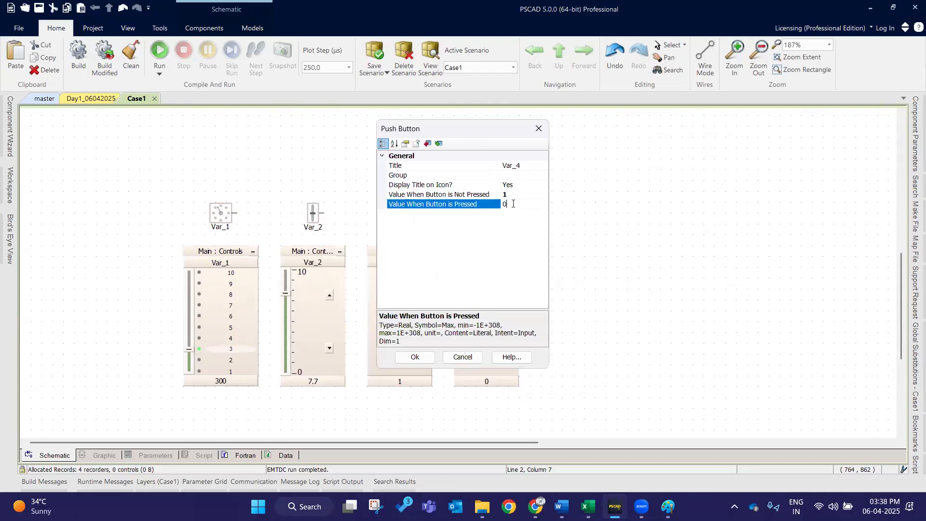
{"action": "type", "text": "0"}
{"action": "key", "text": "Return"}
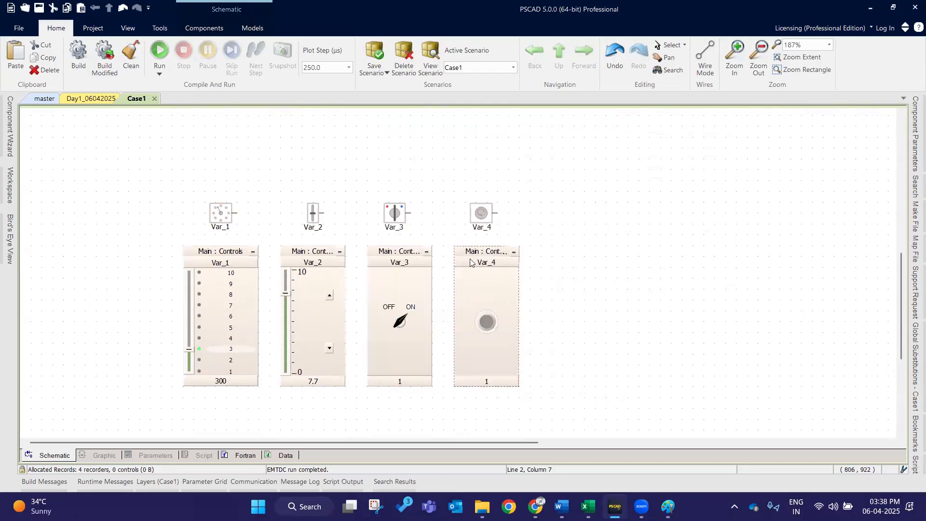
Step: Recheck the Var_4 push button's parameters and try the button in its control panel
{"action": "double_click", "coordinate": [481, 214]}
{"action": "left_click", "coordinate": [414, 356]}
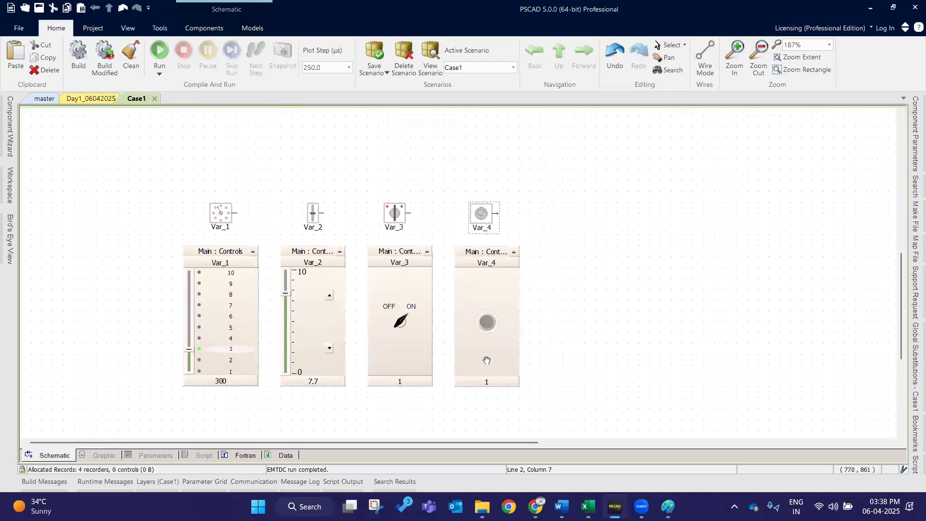
{"action": "left_click", "coordinate": [487, 322]}
Step: Start saving the changed control settings as a new scenario
{"action": "left_click", "coordinate": [384, 72]}
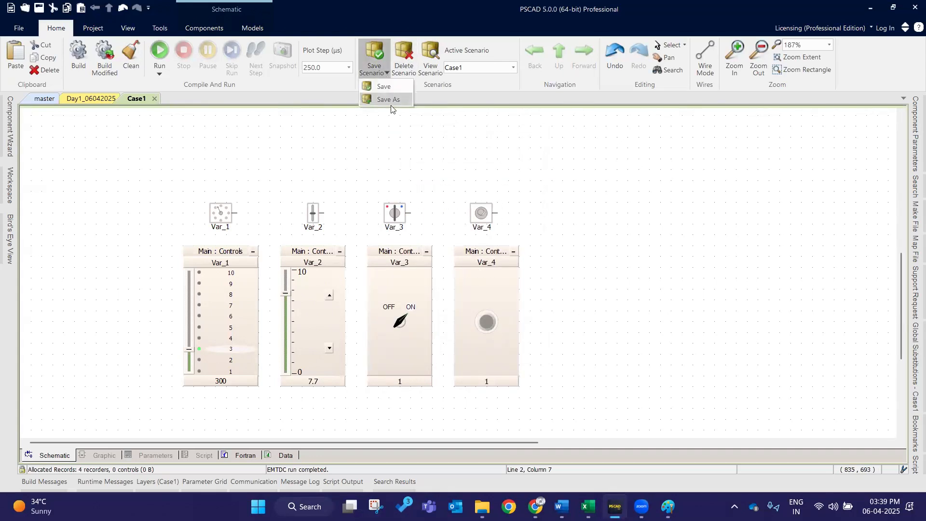
Step: Save the current control settings as a new scenario named Case2
{"action": "left_click", "coordinate": [389, 100]}
{"action": "type", "text": "Case2"}
{"action": "left_click", "coordinate": [364, 120]}
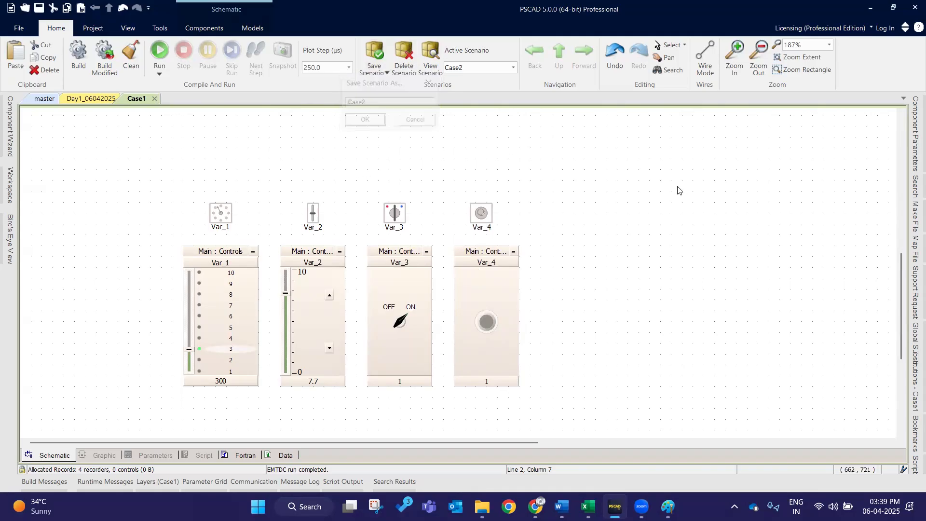
{"action": "left_click", "coordinate": [380, 57]}
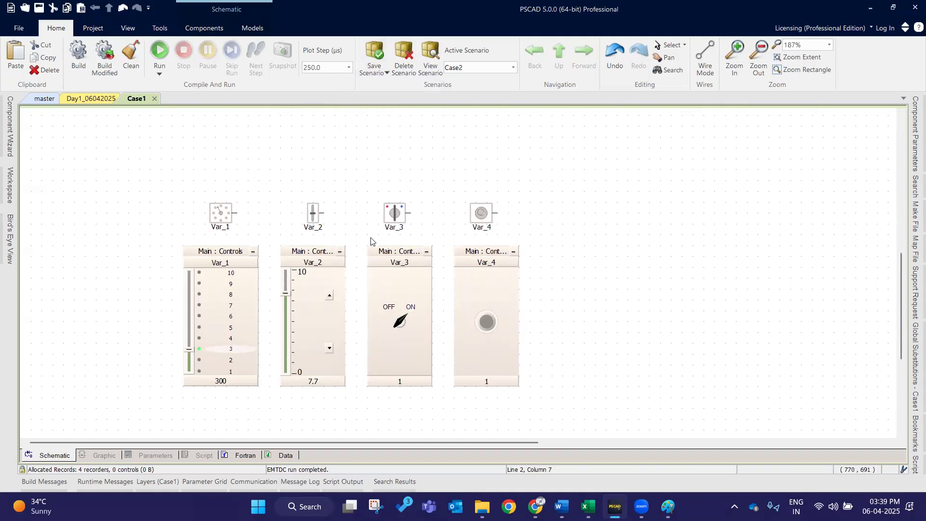
{"action": "key", "text": "Return"}
Step: Reselect Case2 as the active scenario and switch to Case1 to compare the control settings
{"action": "left_click", "coordinate": [512, 68]}
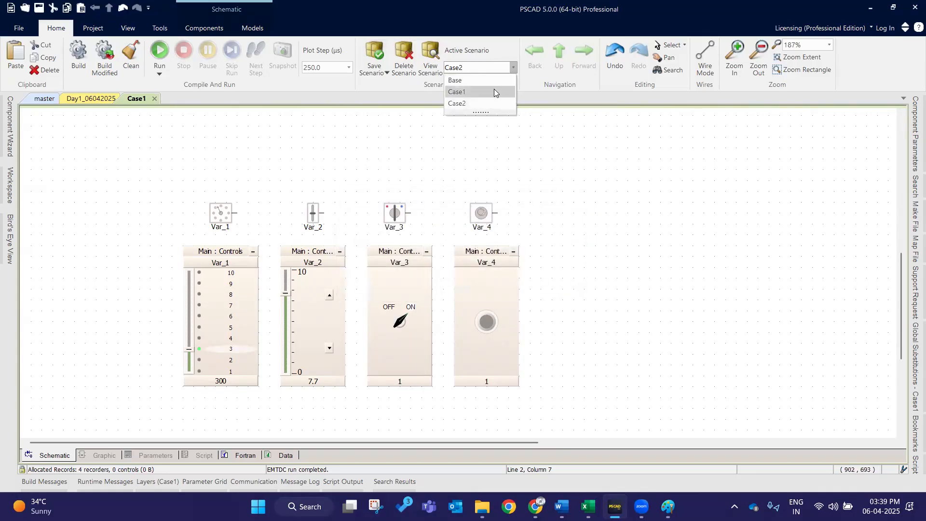
{"action": "left_click", "coordinate": [492, 102]}
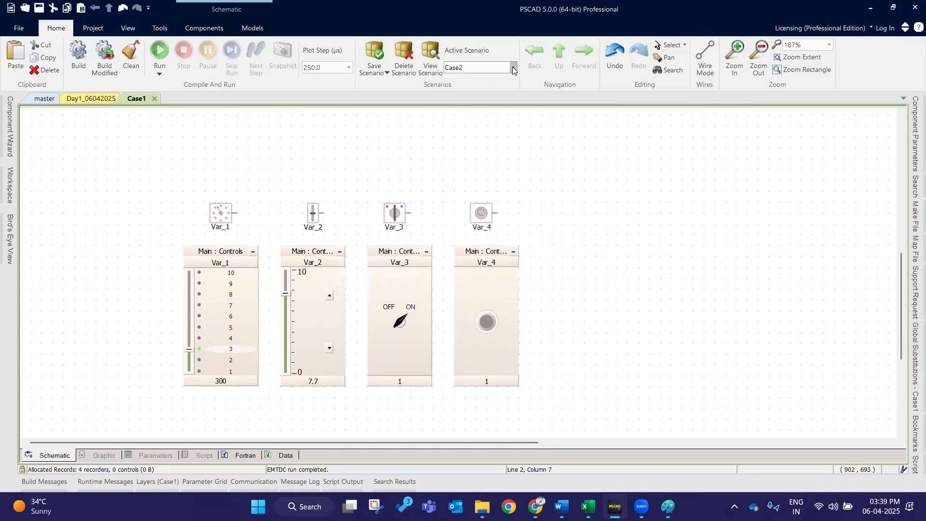
{"action": "left_click", "coordinate": [512, 67]}
{"action": "left_click", "coordinate": [251, 428]}
{"action": "left_click", "coordinate": [514, 69]}
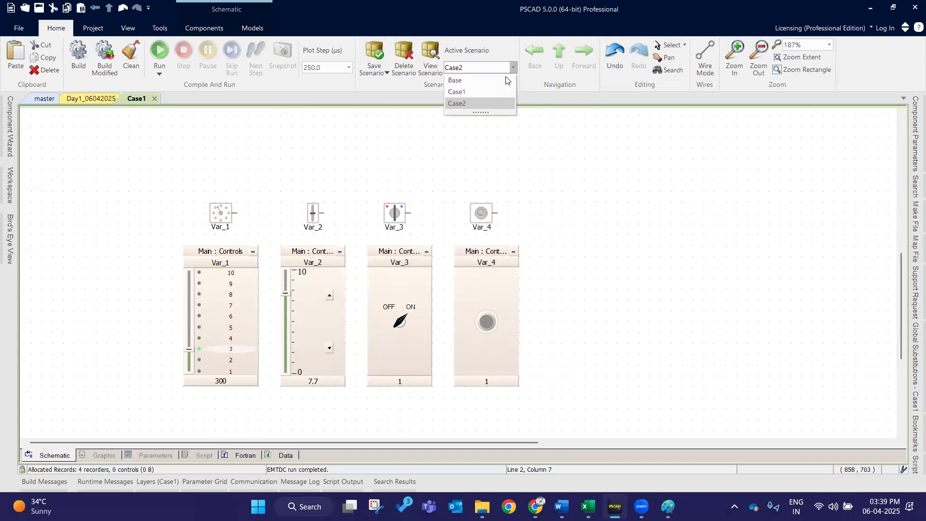
{"action": "left_click", "coordinate": [489, 94]}
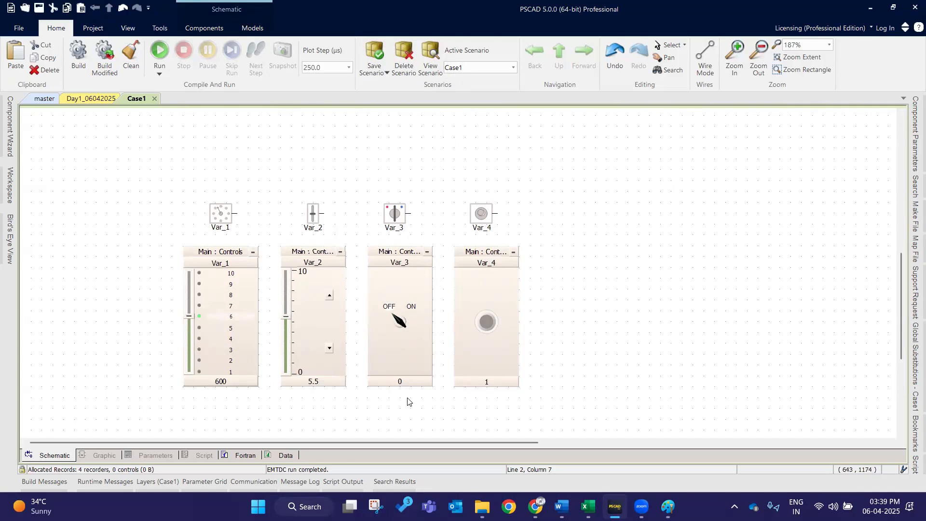
Step: Check the control settings under the Case2 scenario and return to the Base scenario
{"action": "left_click", "coordinate": [501, 70]}
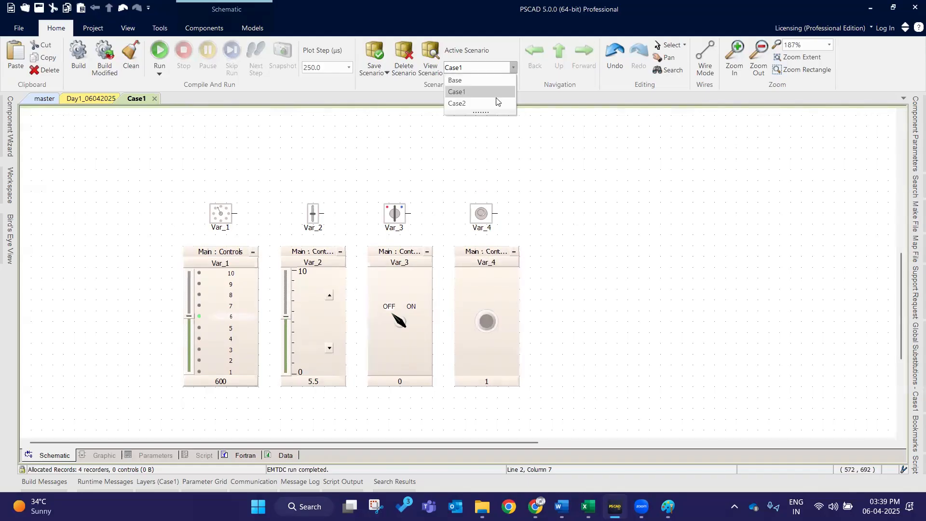
{"action": "left_click", "coordinate": [488, 105]}
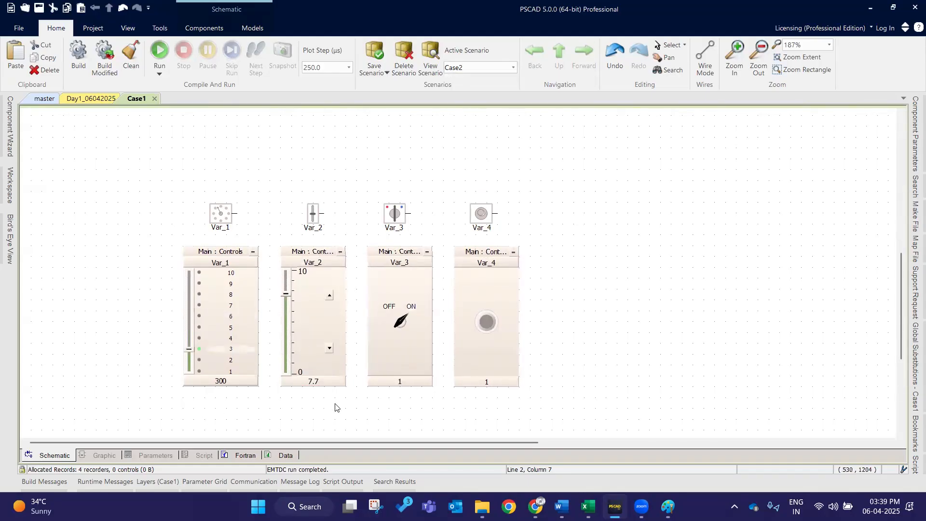
{"action": "left_click", "coordinate": [494, 70]}
{"action": "left_click", "coordinate": [475, 80]}
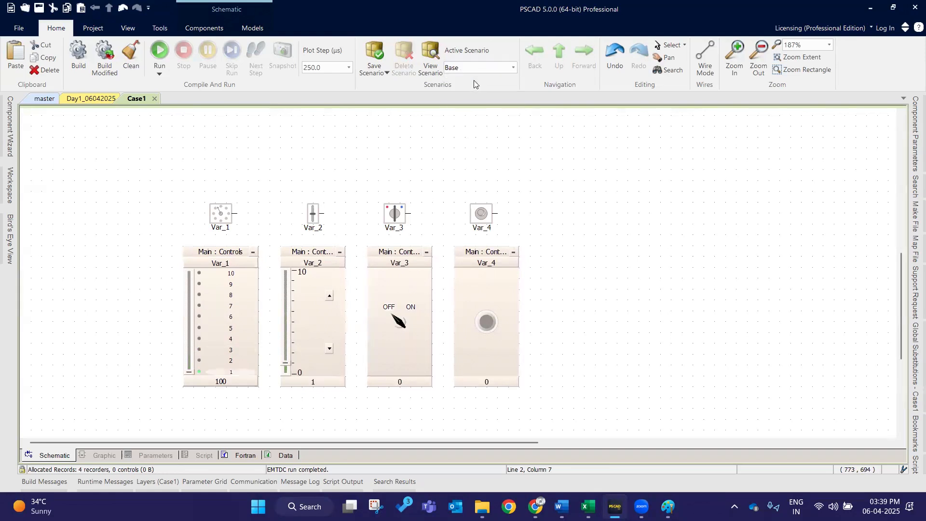
{"action": "left_click_drag", "start_coordinate": [117, 167], "coordinate": [553, 420]}
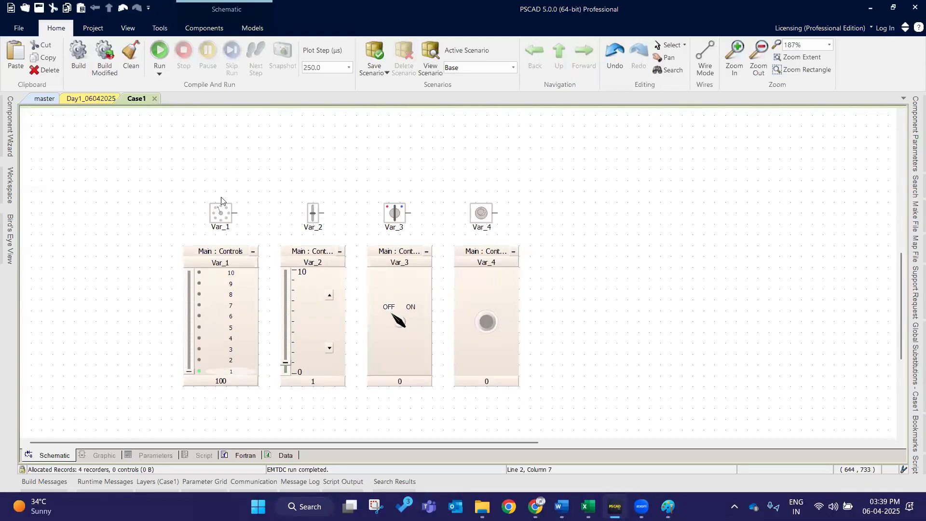
Step: Switch the active scenario through Case2 to Case1 and save the project
{"action": "left_click", "coordinate": [513, 67]}
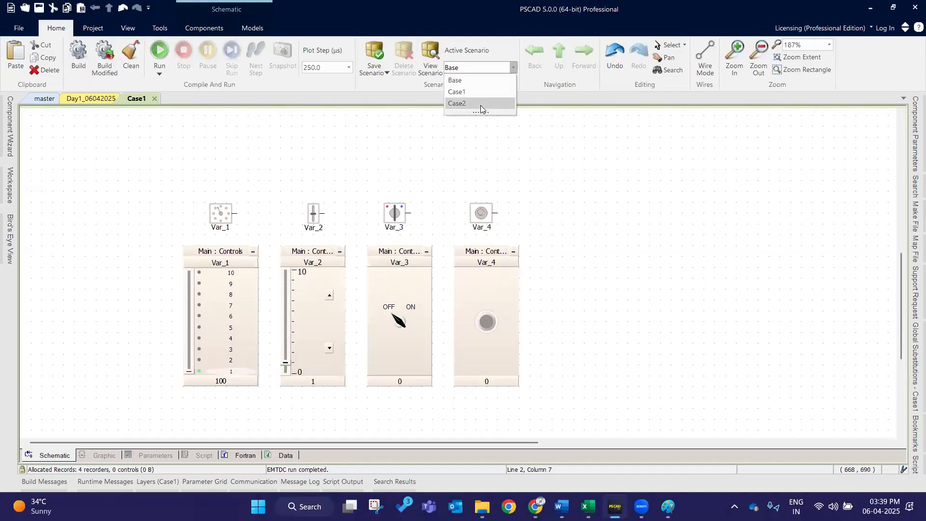
{"action": "left_click", "coordinate": [481, 105]}
{"action": "left_click", "coordinate": [507, 72]}
{"action": "left_click", "coordinate": [457, 92]}
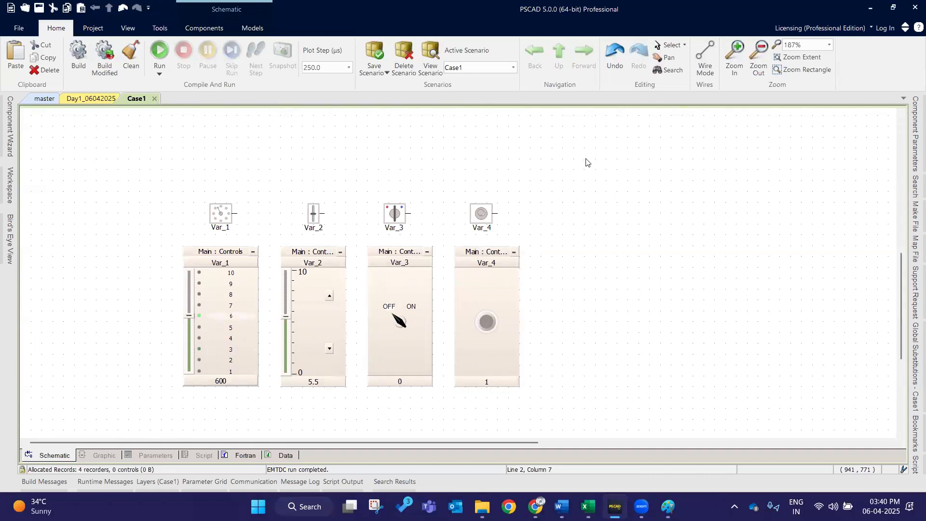
{"action": "left_click", "coordinate": [39, 9]}
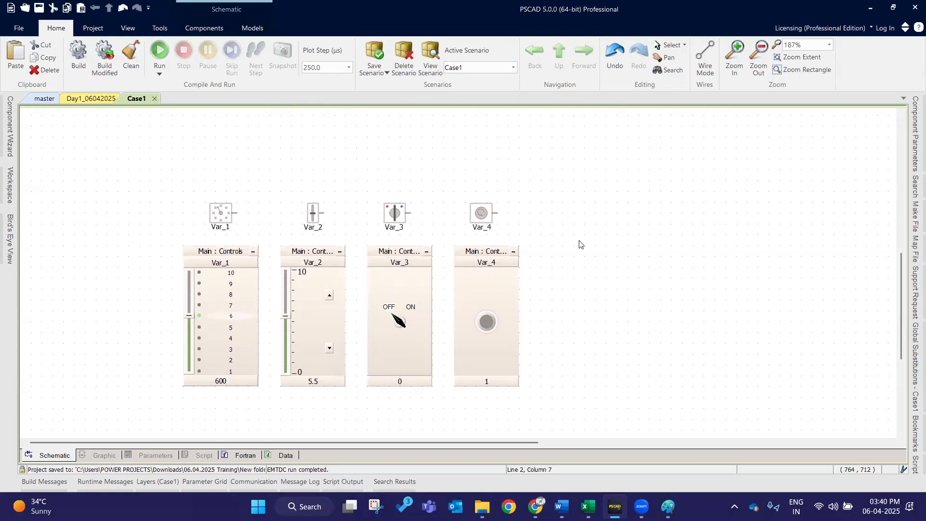
Step: Make Base the active scenario and show the stored values of all scenarios in the Scenario Viewer
{"action": "left_click", "coordinate": [490, 67]}
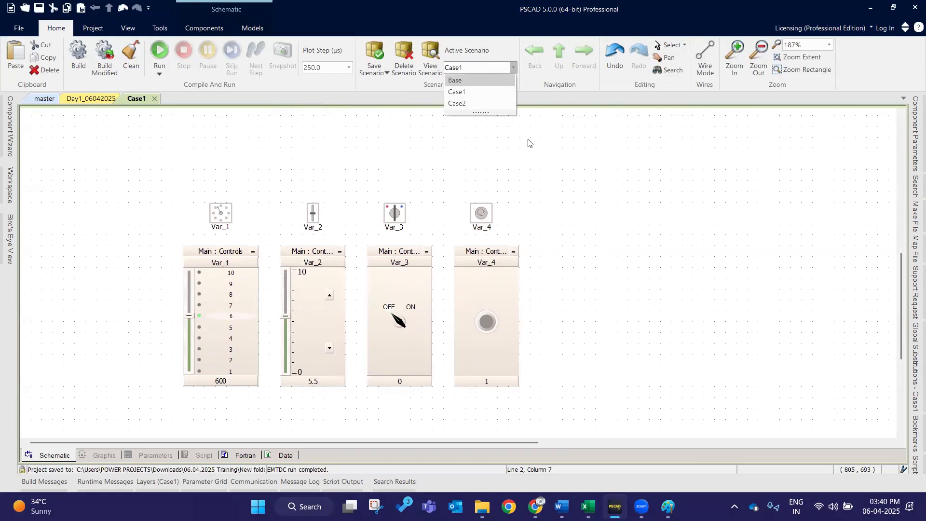
{"action": "left_click", "coordinate": [493, 79]}
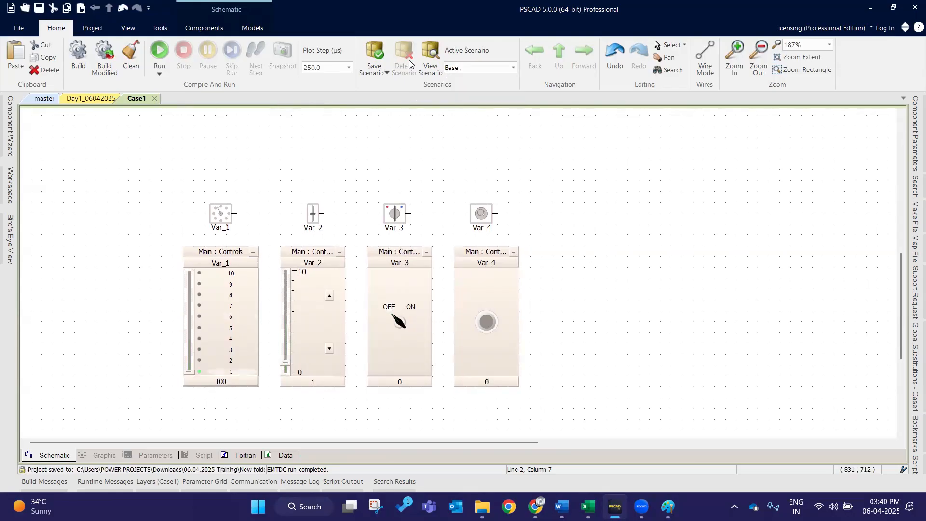
{"action": "left_click", "coordinate": [430, 56]}
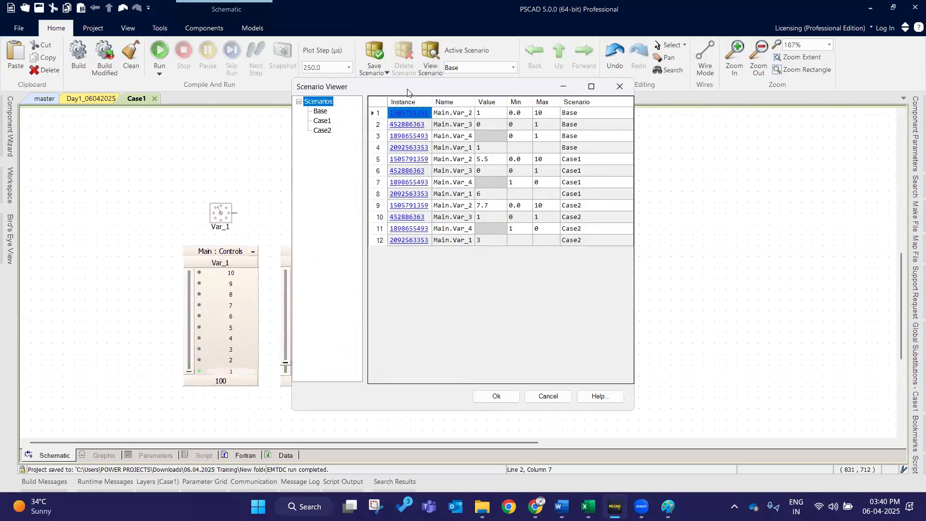
{"action": "left_click_drag", "start_coordinate": [407, 92], "coordinate": [666, 127]}
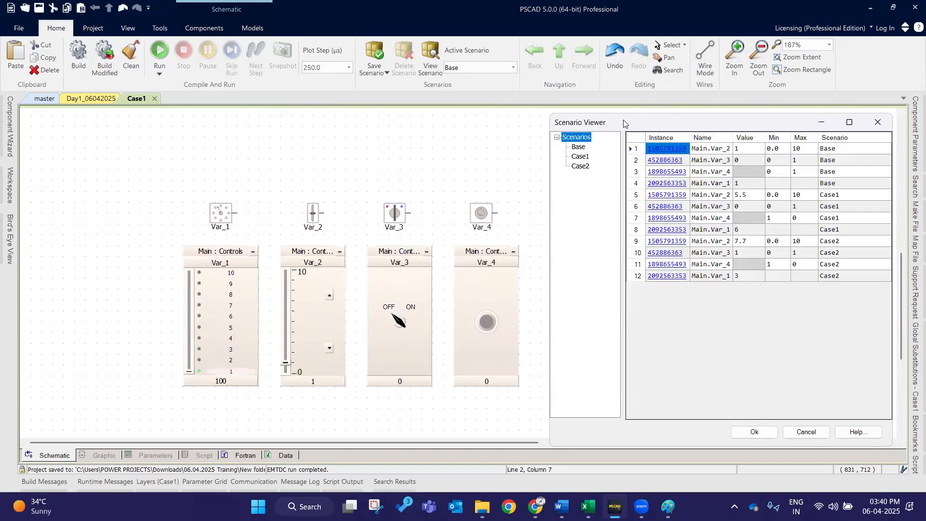
{"action": "left_click_drag", "start_coordinate": [709, 123], "coordinate": [501, 99]}
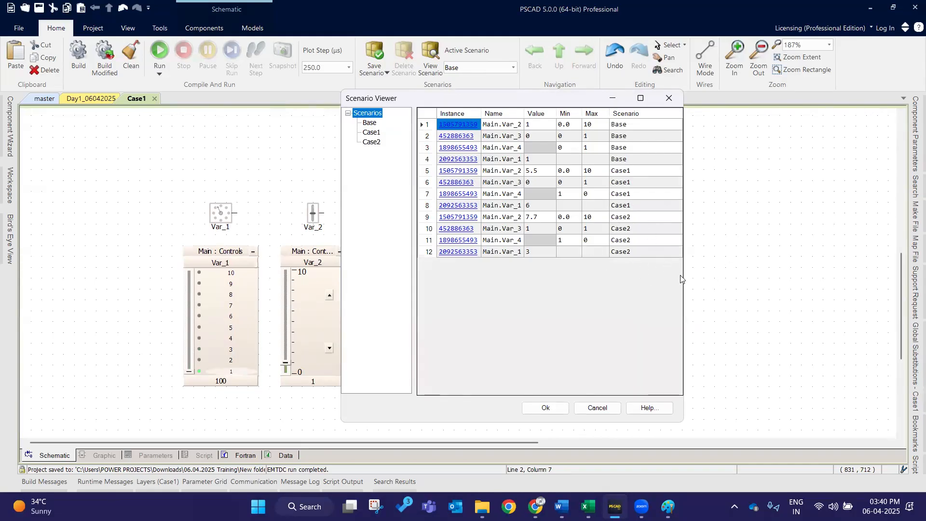
Step: Examine the stored values of Case2, Case1 and Base individually in the Scenario Viewer, and close it without changes
{"action": "left_click", "coordinate": [372, 143]}
{"action": "right_click", "coordinate": [374, 144]}
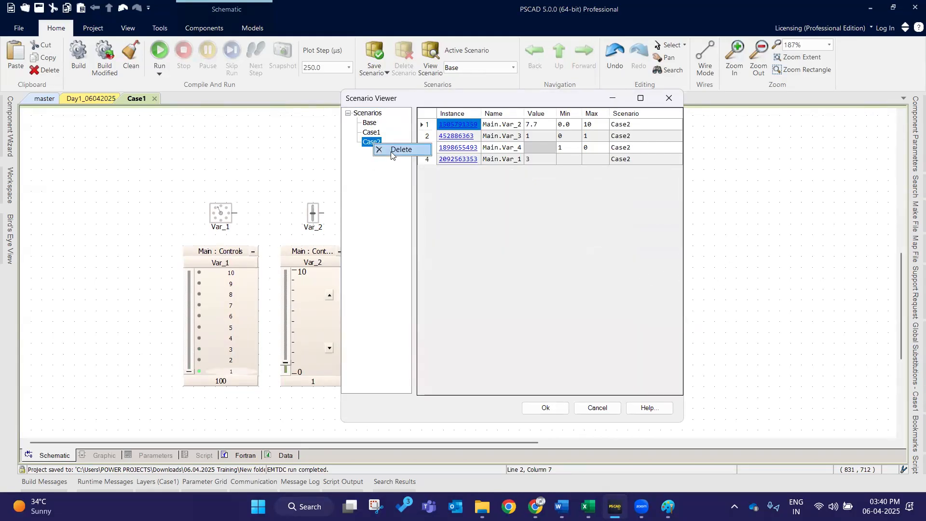
{"action": "left_click", "coordinate": [373, 134]}
{"action": "left_click", "coordinate": [370, 124]}
{"action": "left_click", "coordinate": [374, 134]}
{"action": "left_click", "coordinate": [372, 143]}
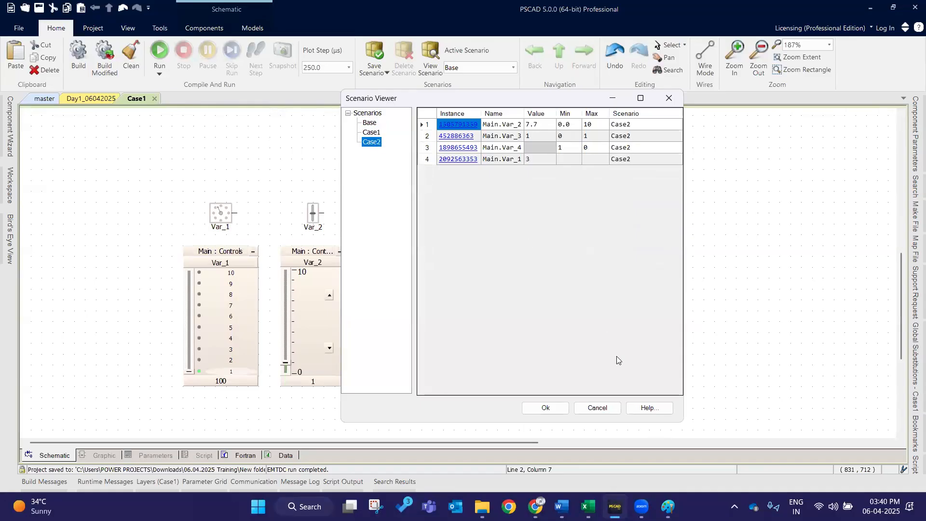
{"action": "left_click", "coordinate": [589, 408]}
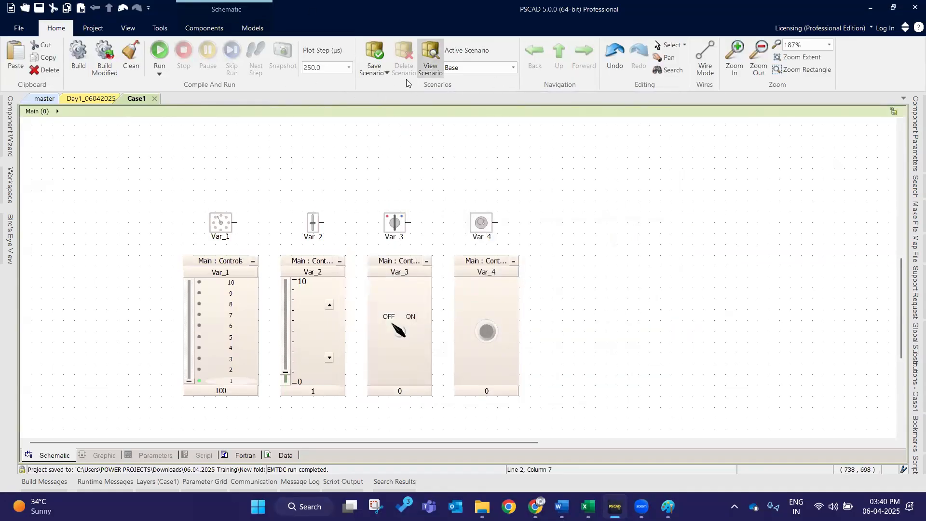
{"action": "left_click", "coordinate": [225, 33]}
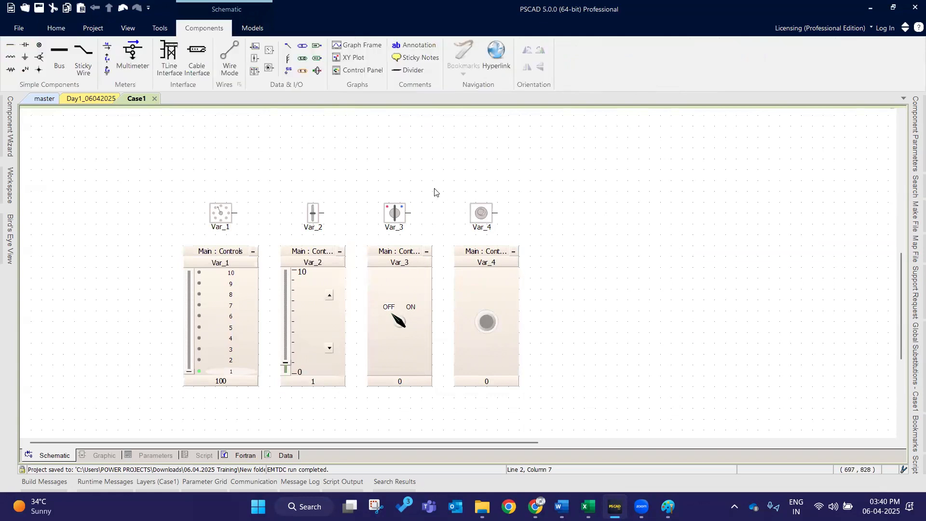
{"action": "scroll", "coordinate": [416, 197], "scroll_direction": "up", "scroll_amount": 3}
{"action": "scroll", "coordinate": [402, 208], "scroll_direction": "down", "scroll_amount": 6}
{"action": "scroll", "coordinate": [153, 180], "scroll_direction": "up", "scroll_amount": 2}
{"action": "mouse_move", "coordinate": [153, 169]}
{"action": "left_mouse_down"}
{"action": "mouse_move", "coordinate": [375, 391]}
{"action": "mouse_move", "coordinate": [618, 399]}
{"action": "mouse_move", "coordinate": [426, 363]}
{"action": "mouse_move", "coordinate": [106, 131]}
{"action": "left_mouse_up"}
{"action": "left_click", "coordinate": [616, 326]}
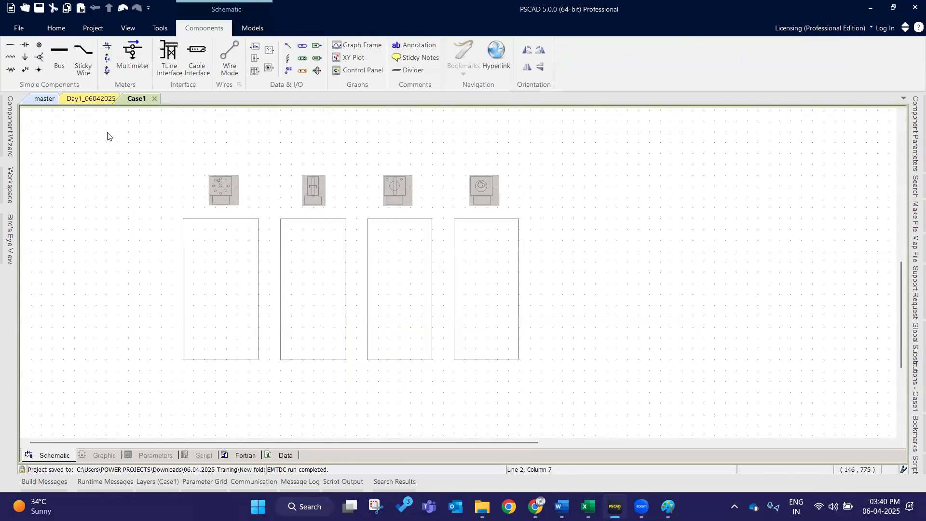
{"action": "left_click", "coordinate": [702, 260]}
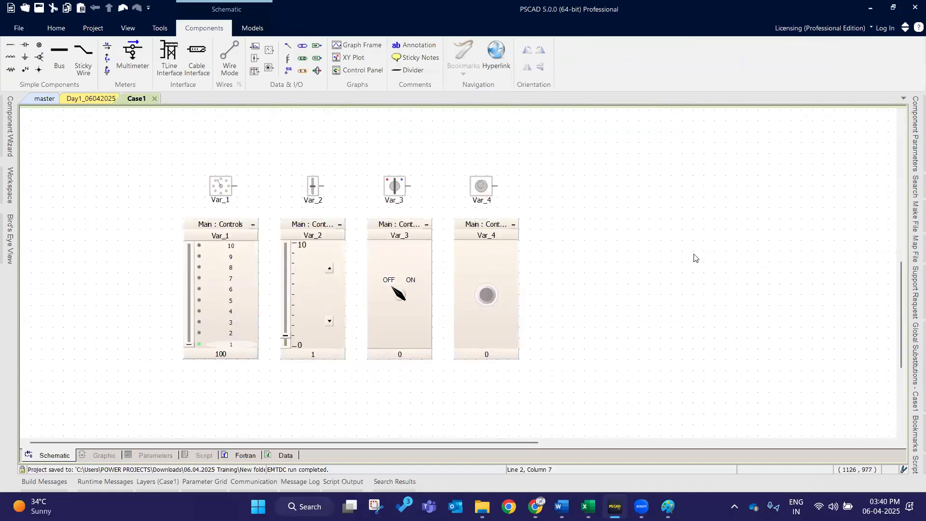
{"action": "right_click", "coordinate": [481, 187]}
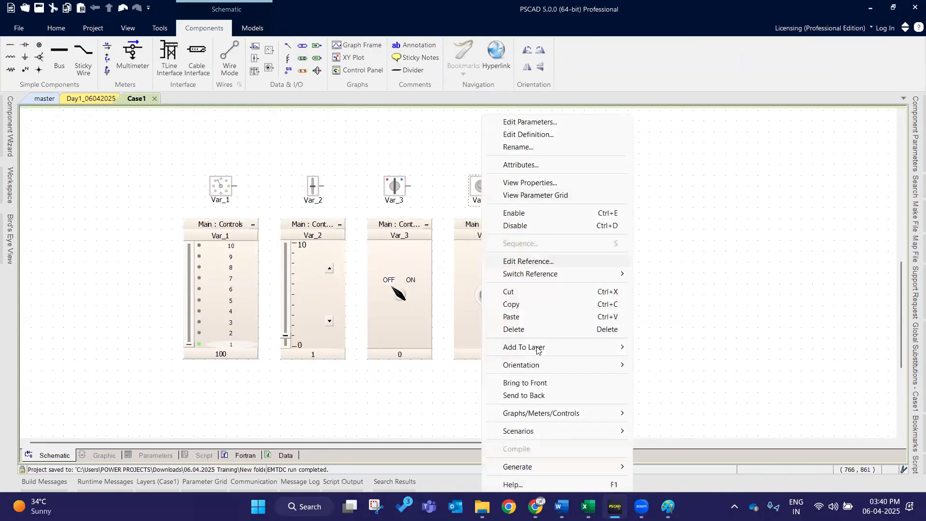
{"action": "left_click", "coordinate": [498, 198]}
{"action": "right_click", "coordinate": [488, 193]}
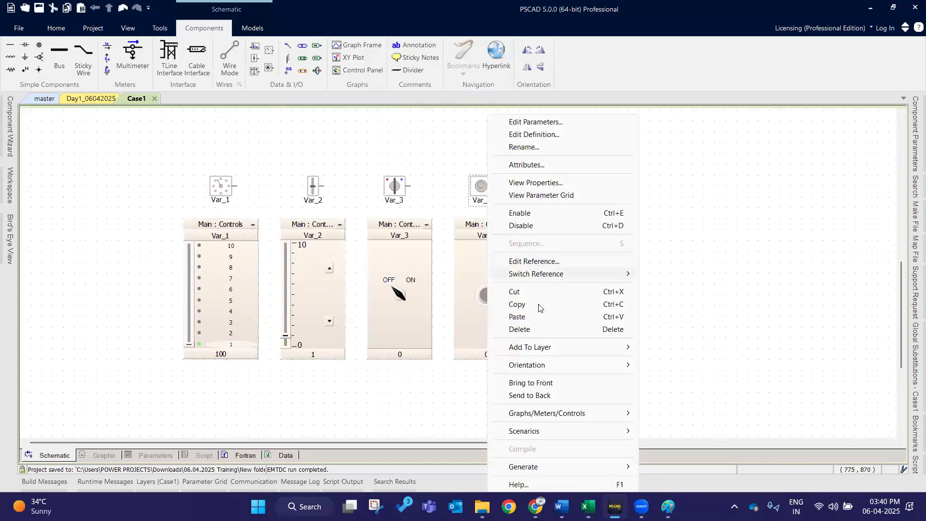
{"action": "left_click", "coordinate": [719, 310]}
{"action": "right_click", "coordinate": [481, 184]}
{"action": "left_click", "coordinate": [519, 181]}
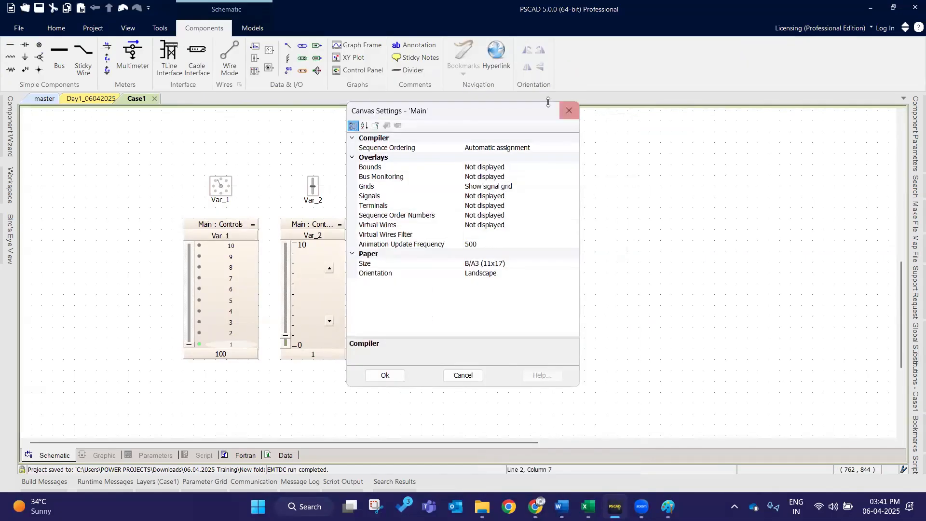
{"action": "key", "text": "Escape"}
Step: Disable the Var_4 push button component and enable it again
{"action": "right_click", "coordinate": [493, 193]}
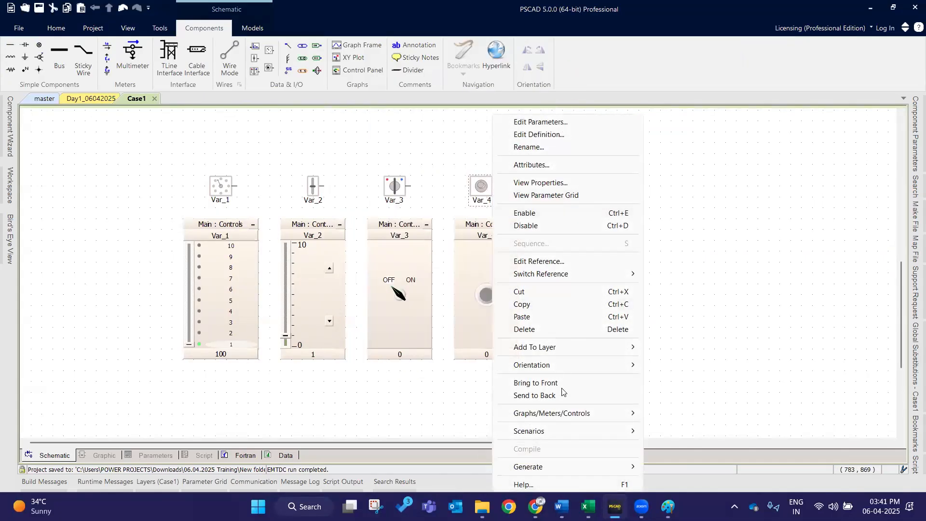
{"action": "left_click", "coordinate": [533, 229]}
{"action": "right_click", "coordinate": [478, 188]}
{"action": "left_click", "coordinate": [527, 213]}
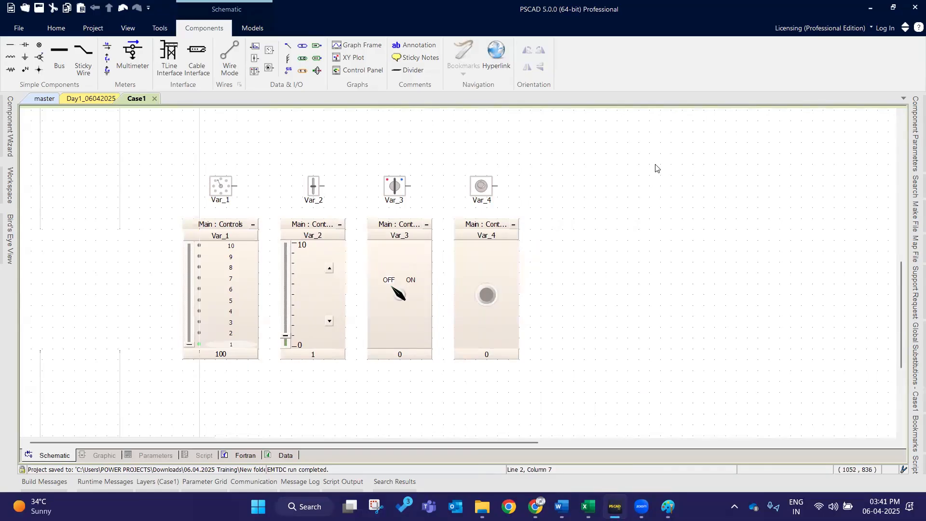
{"action": "scroll", "coordinate": [610, 262], "scroll_direction": "up", "scroll_amount": 10}
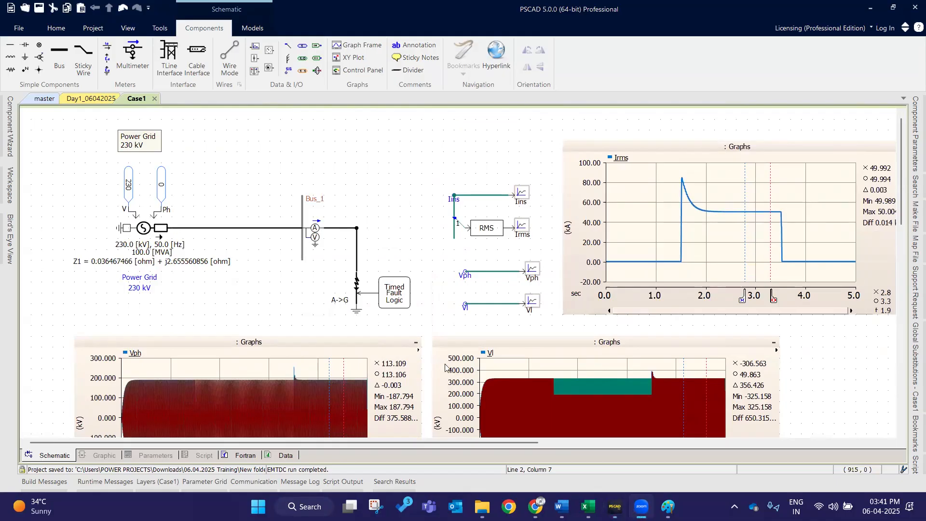
{"action": "scroll", "coordinate": [486, 362], "scroll_direction": "down", "scroll_amount": 5}
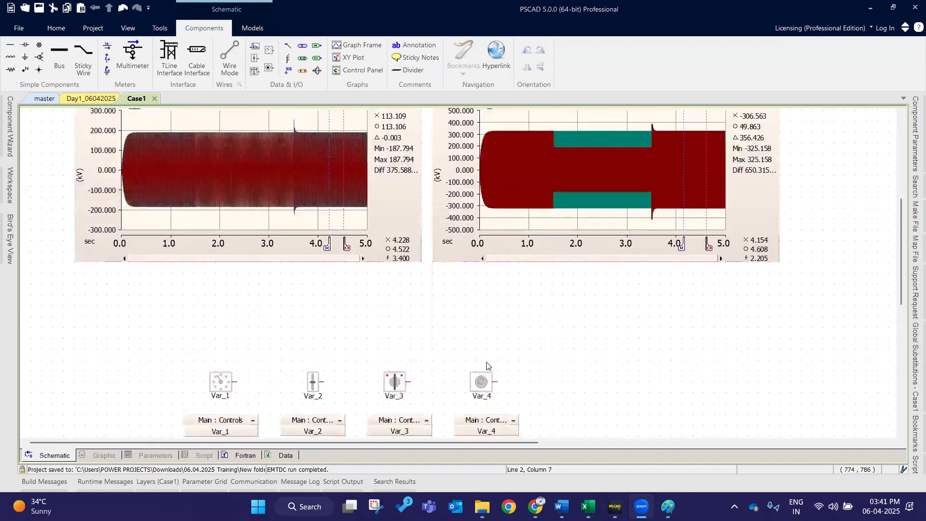
{"action": "scroll", "coordinate": [486, 362], "scroll_direction": "down", "scroll_amount": 2}
{"action": "scroll", "coordinate": [193, 232], "scroll_direction": "down", "scroll_amount": 1}
{"action": "left_click_drag", "start_coordinate": [154, 179], "coordinate": [550, 412]}
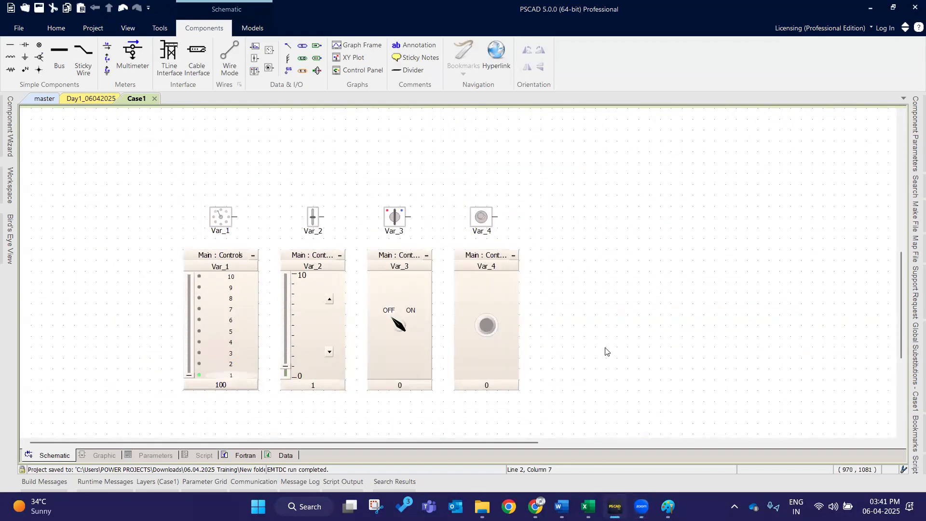
{"action": "scroll", "coordinate": [607, 351], "scroll_direction": "up", "scroll_amount": 9}
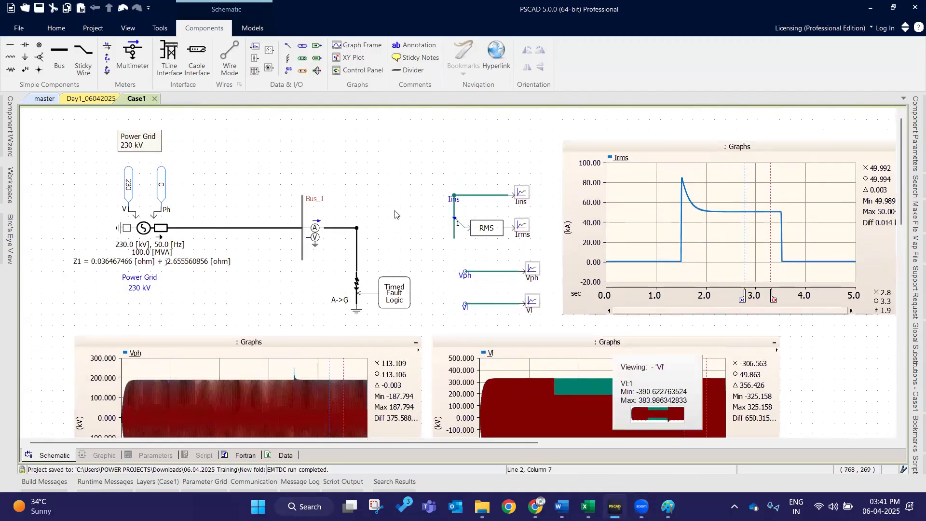
Step: Open the Case2.pscx project file from the New folder directory
{"action": "left_click", "coordinate": [16, 30]}
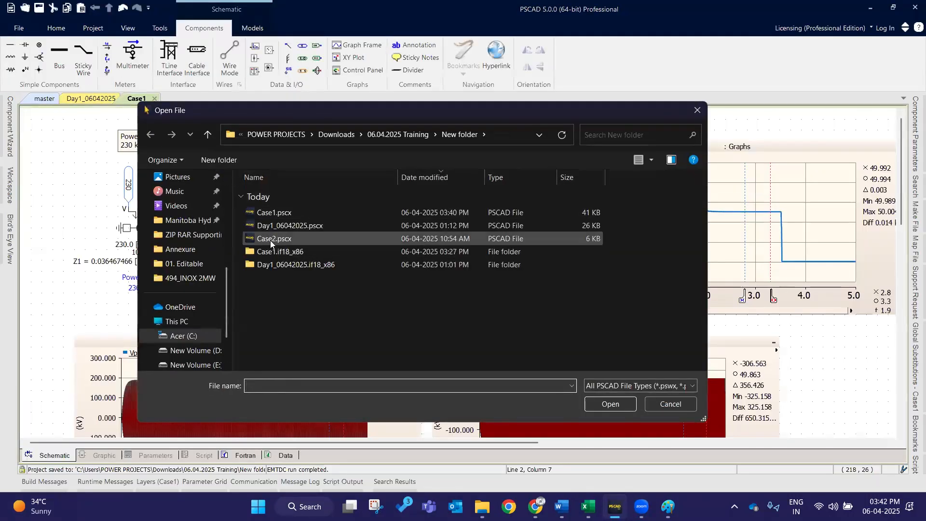
{"action": "left_click", "coordinate": [273, 240]}
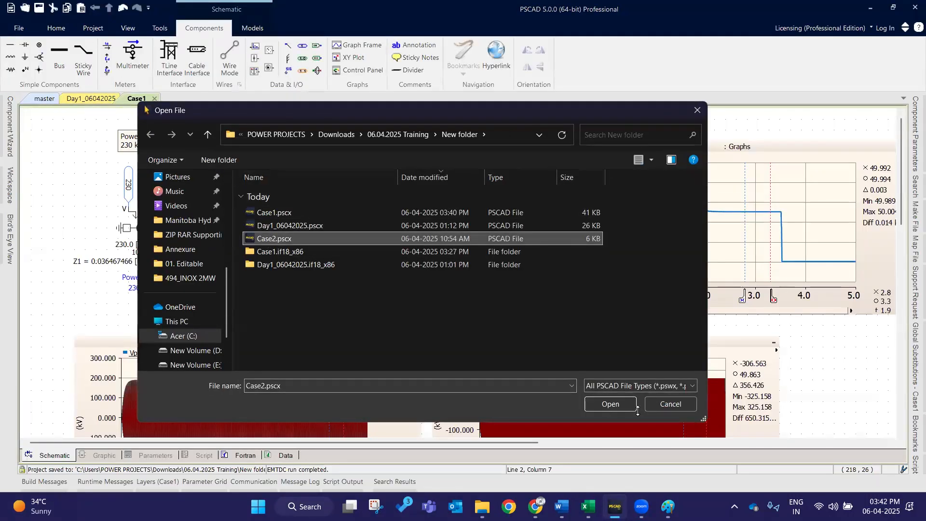
{"action": "left_click", "coordinate": [609, 404]}
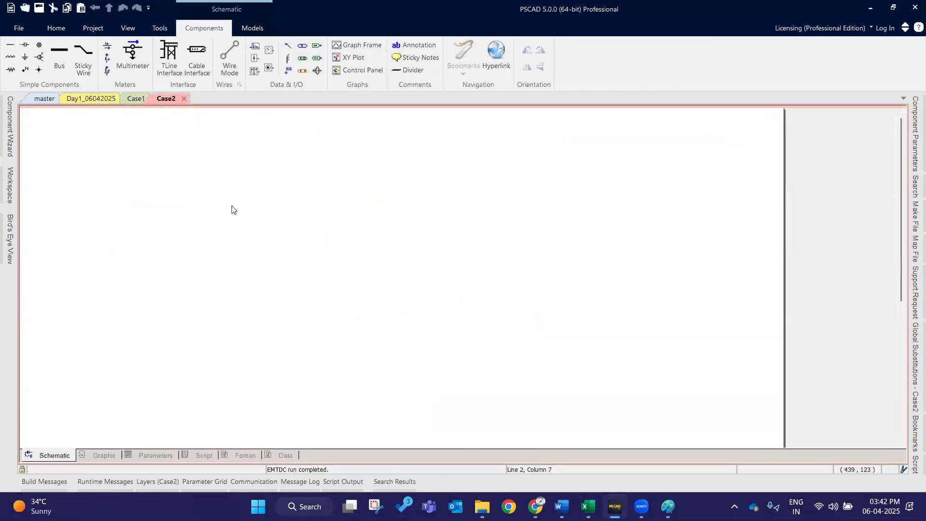
Step: Compare the Case1 canvas with Case2, and turn on the grid display for the Case2 canvas
{"action": "left_click", "coordinate": [131, 98]}
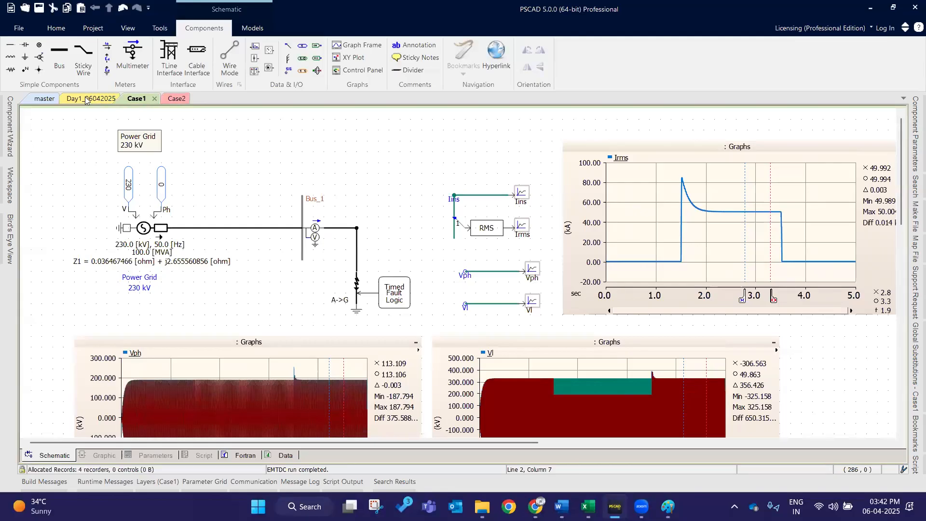
{"action": "left_click", "coordinate": [176, 99]}
{"action": "left_click", "coordinate": [128, 29]}
{"action": "left_click", "coordinate": [10, 69]}
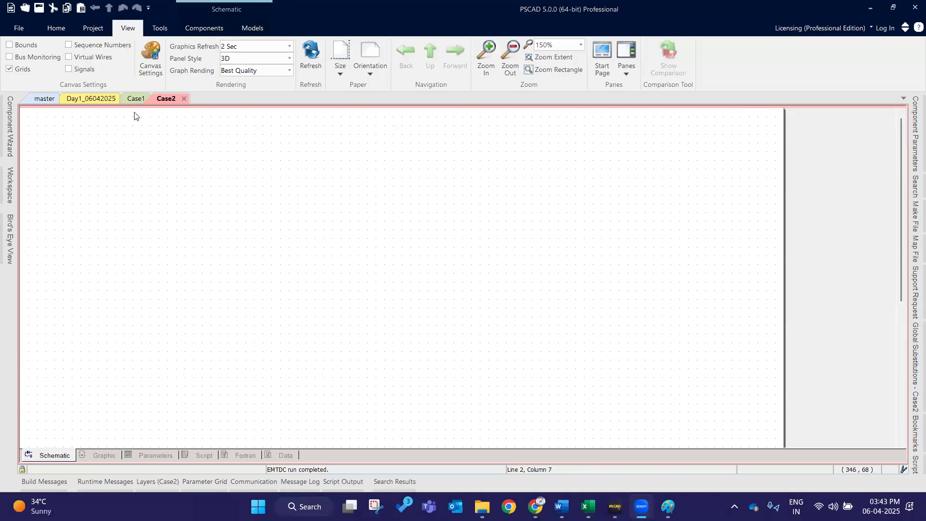
Step: Copy the 230 kV Power Grid source with its V and Ph inputs from Case1 and paste it into Case2
{"action": "left_click", "coordinate": [133, 100]}
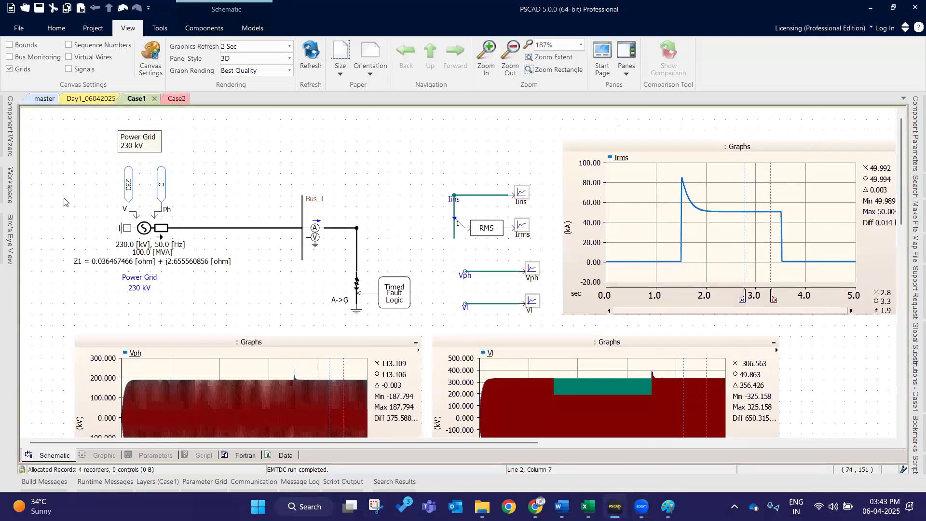
{"action": "left_click_drag", "start_coordinate": [49, 163], "coordinate": [285, 312]}
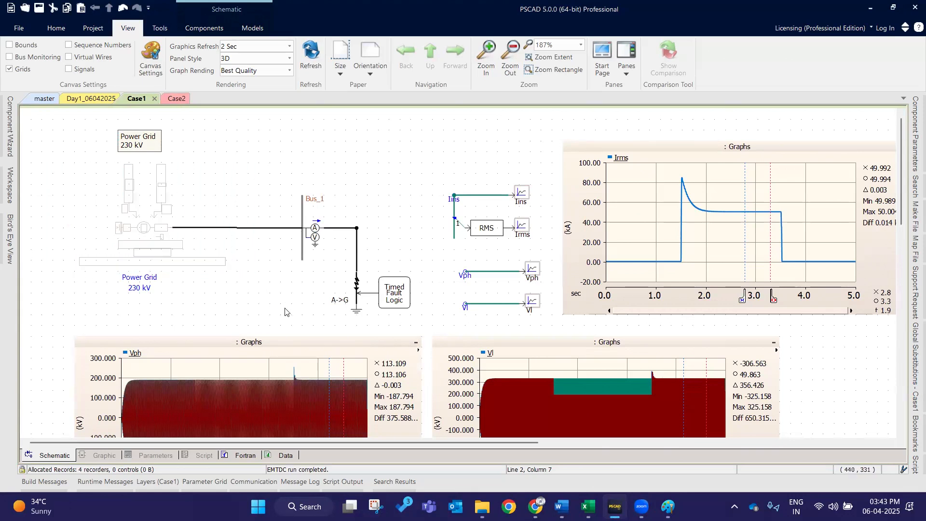
{"action": "key", "text": "ctrl+c"}
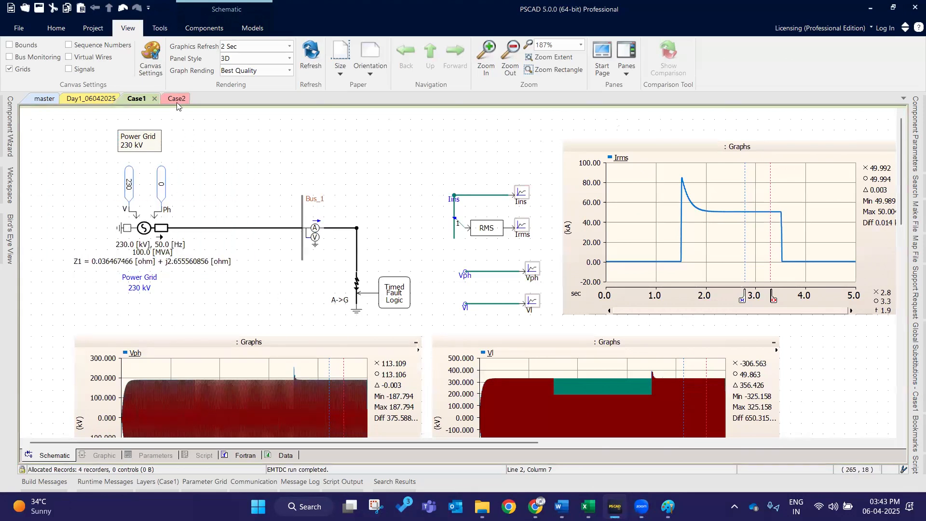
{"action": "left_click_drag", "start_coordinate": [35, 155], "coordinate": [246, 288]}
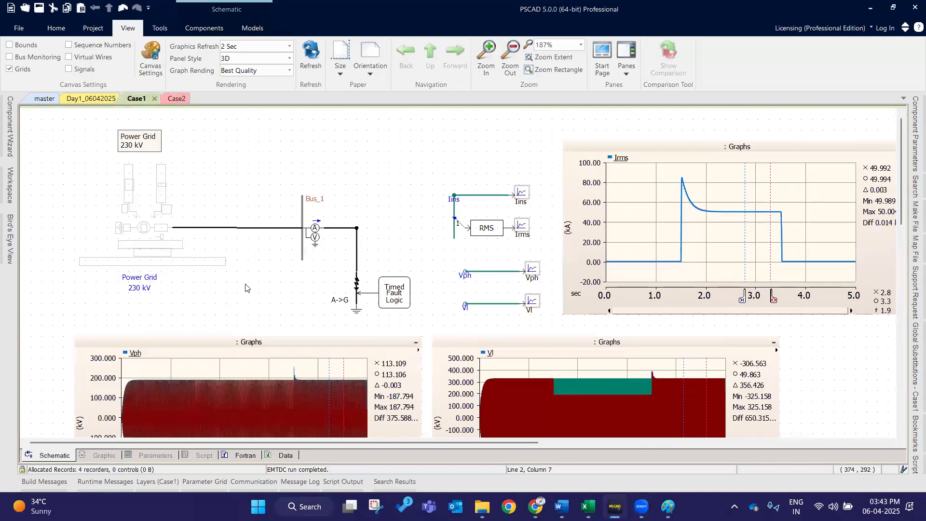
{"action": "key", "text": "ctrl+c"}
{"action": "left_click_drag", "start_coordinate": [31, 155], "coordinate": [246, 314]}
{"action": "key", "text": "ctrl+c"}
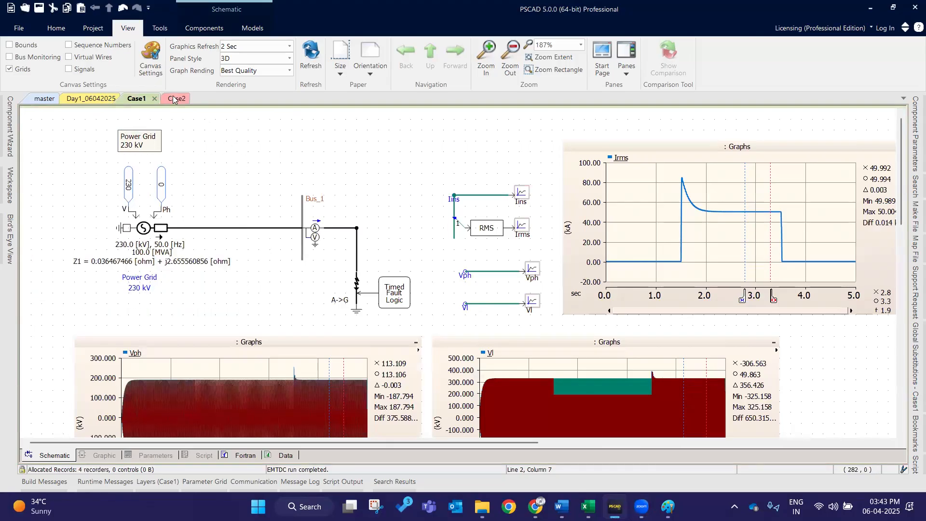
{"action": "left_click", "coordinate": [174, 99]}
{"action": "key", "text": "ctrl+v"}
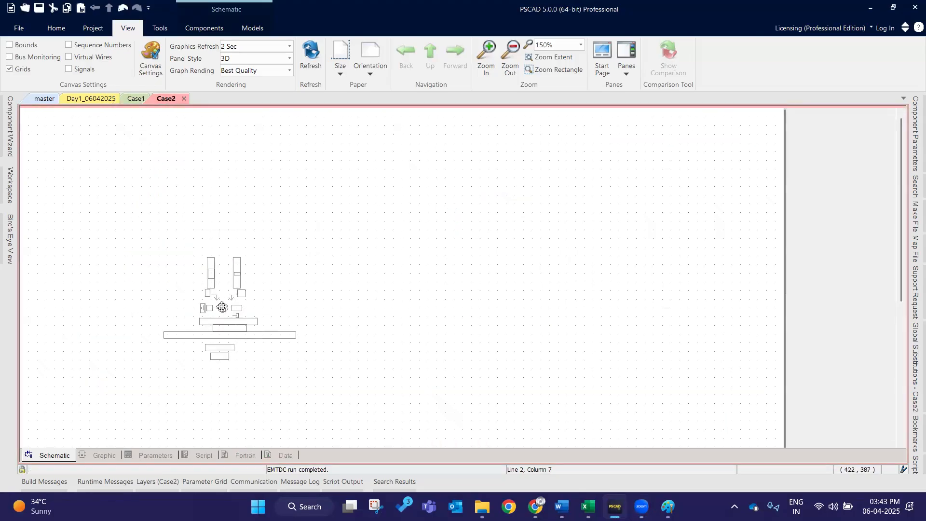
{"action": "left_click", "coordinate": [85, 210]}
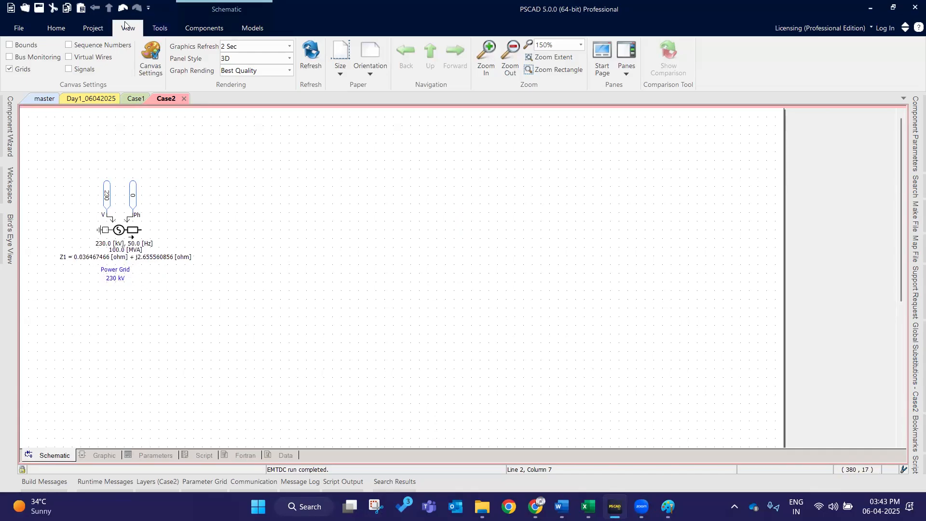
Step: Place a bus beyond the source's output in Case2, rotated to stand vertically
{"action": "left_click", "coordinate": [204, 28]}
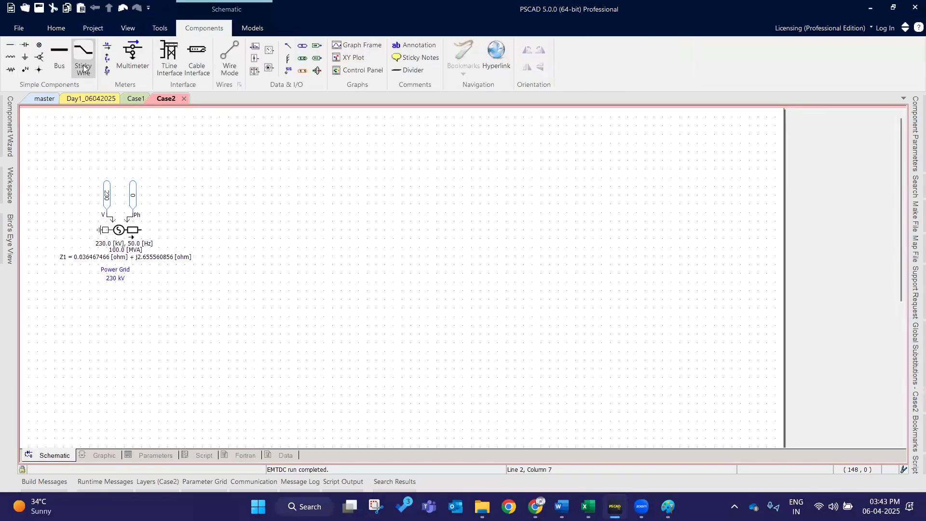
{"action": "left_click", "coordinate": [251, 221]}
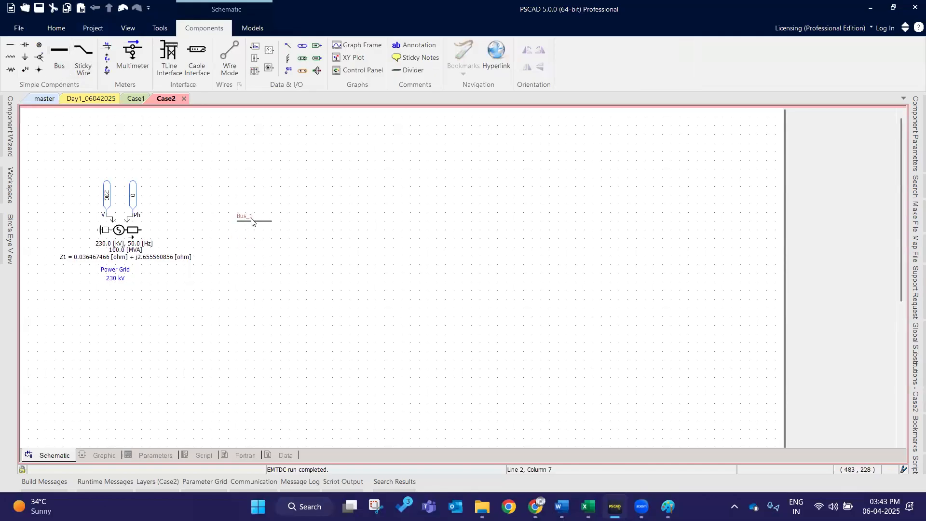
{"action": "key", "text": "r"}
{"action": "mouse_move", "coordinate": [237, 223]}
{"action": "left_mouse_down"}
{"action": "mouse_move", "coordinate": [209, 218]}
{"action": "mouse_move", "coordinate": [228, 214]}
{"action": "left_mouse_up"}
{"action": "left_click", "coordinate": [363, 264]}
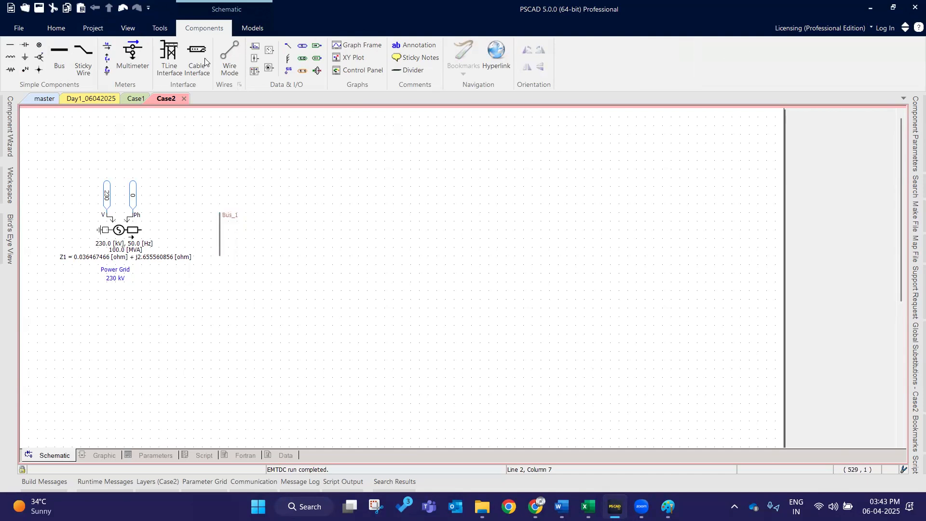
Step: Draw a wire from the Power Grid source's output to the vertical bus and leave wire mode
{"action": "left_click", "coordinate": [226, 61]}
{"action": "left_click", "coordinate": [141, 230]}
{"action": "left_click", "coordinate": [220, 231]}
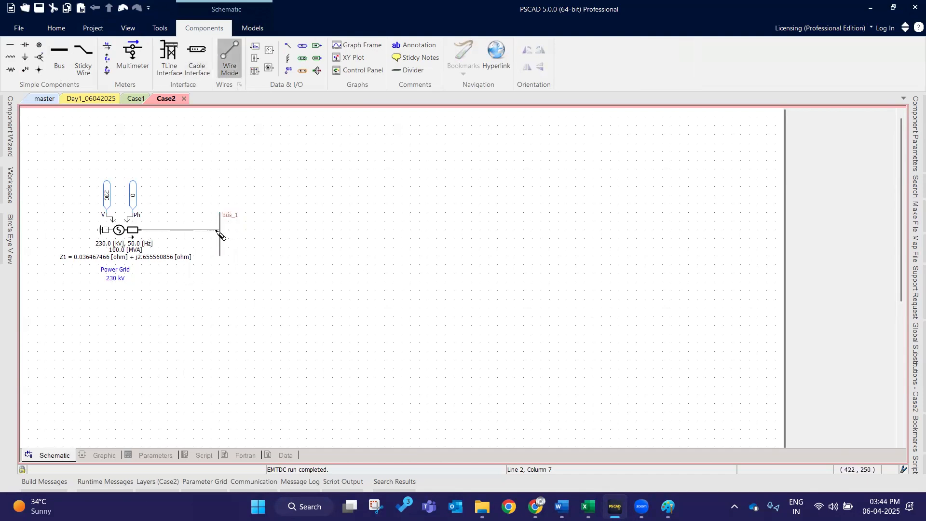
{"action": "key", "text": "Escape"}
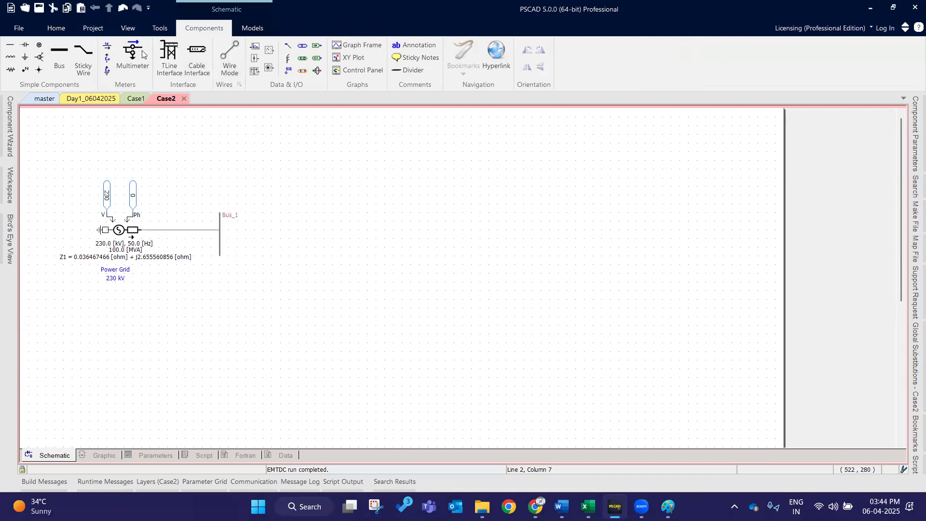
Step: Look through the open projects and examine the component categories on the master library's main page
{"action": "left_click", "coordinate": [56, 28]}
{"action": "left_click", "coordinate": [97, 99]}
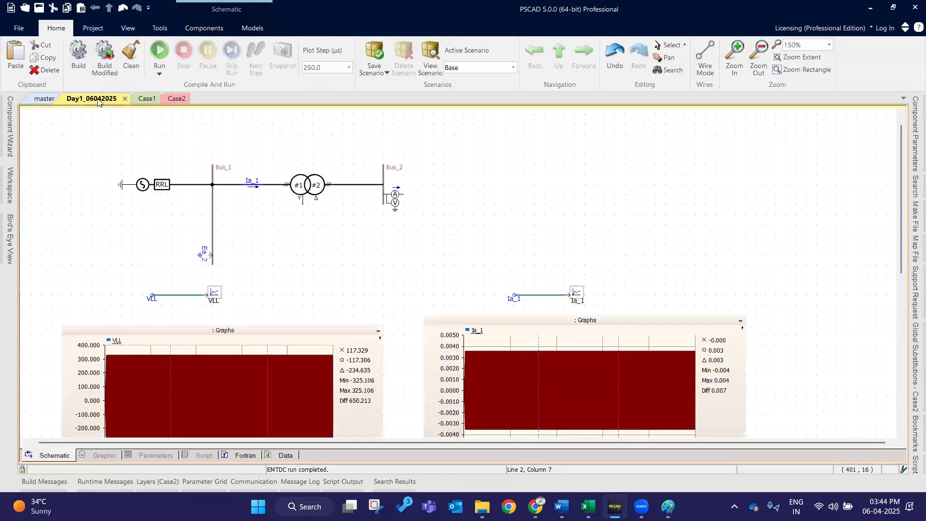
{"action": "left_click", "coordinate": [147, 99]}
{"action": "left_click", "coordinate": [174, 99]}
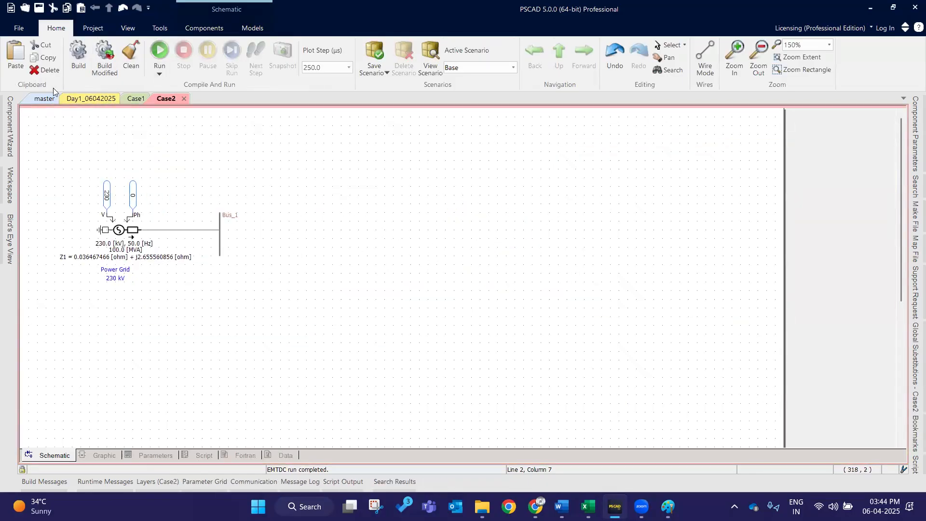
{"action": "left_click", "coordinate": [45, 99]}
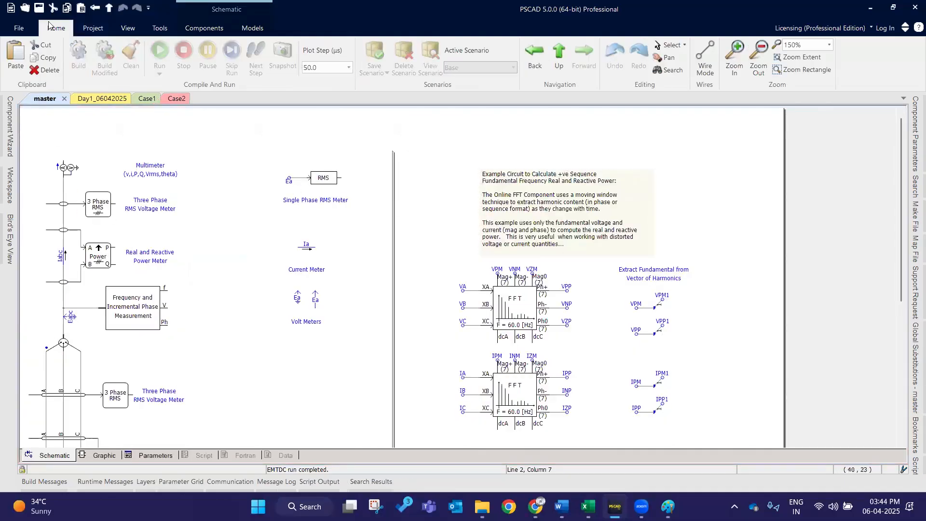
{"action": "left_click", "coordinate": [109, 9]}
{"action": "scroll", "coordinate": [528, 392], "scroll_direction": "up", "scroll_amount": 3}
Step: Switch to the Book1.xlsx workbook in Excel and enter "Scenario creation" in cell B62 of the Source sheet
{"action": "left_click", "coordinate": [588, 506]}
{"action": "left_click", "coordinate": [676, 451]}
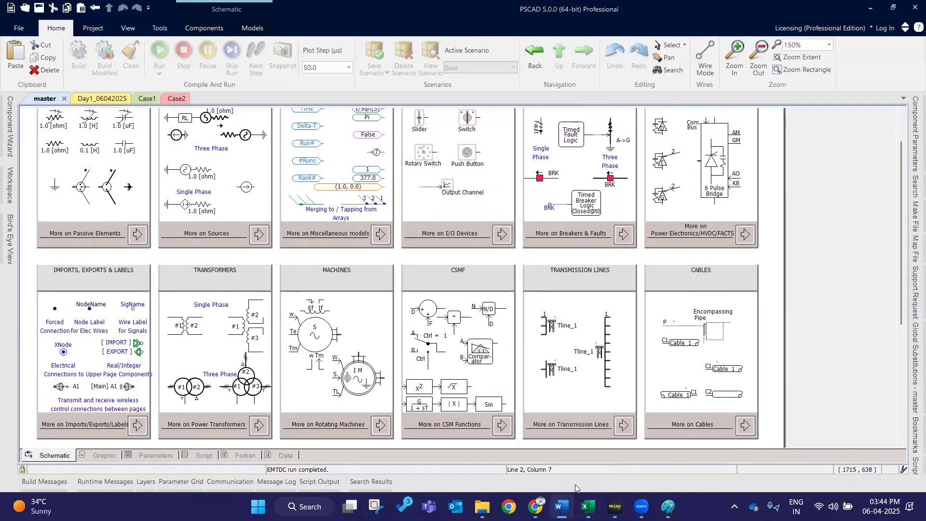
{"action": "mouse_move", "coordinate": [588, 507]}
{"action": "left_click", "coordinate": [536, 459]}
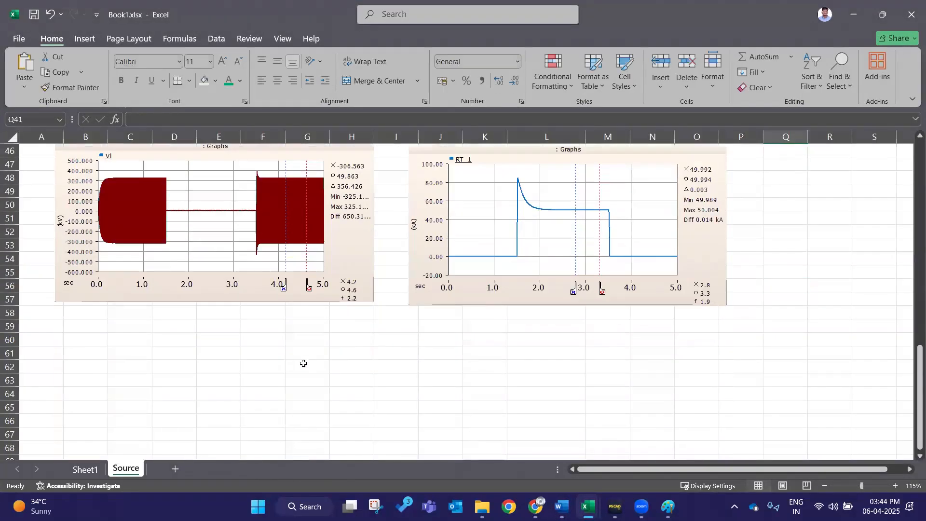
{"action": "left_click", "coordinate": [124, 395]}
{"action": "left_click", "coordinate": [75, 369]}
{"action": "left_click", "coordinate": [221, 368]}
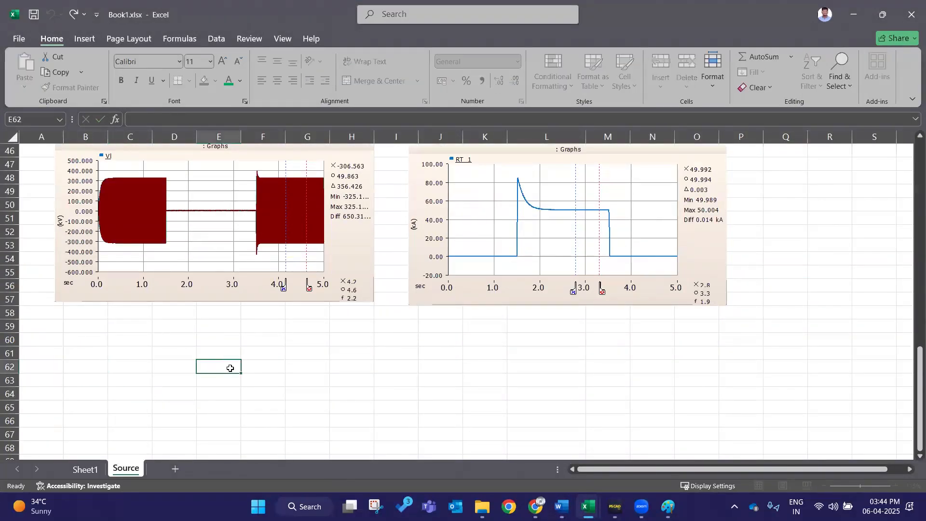
{"action": "left_click", "coordinate": [121, 375]}
{"action": "left_click", "coordinate": [87, 370]}
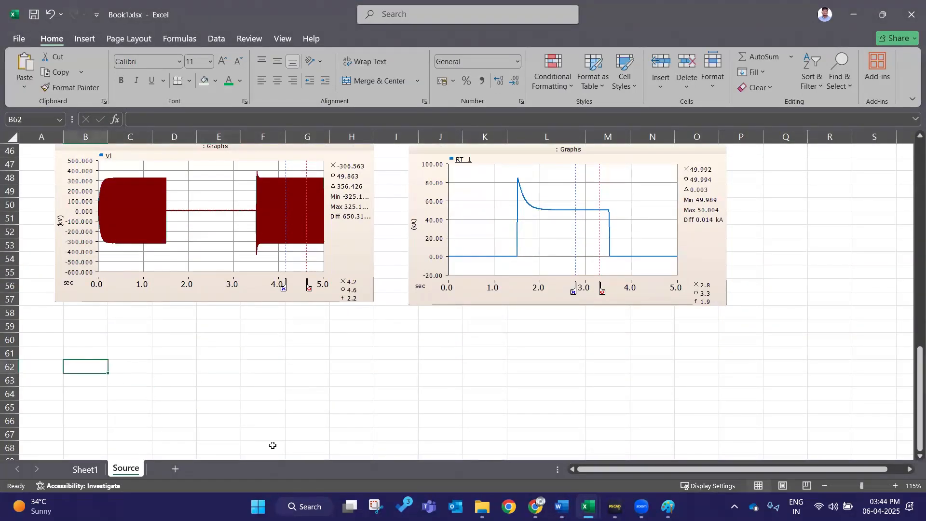
{"action": "type", "text": "Scena"}
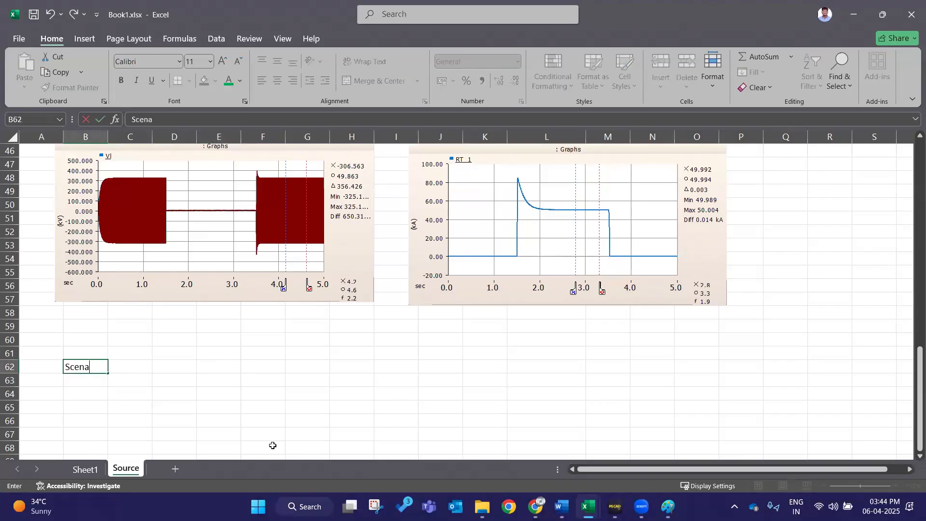
{"action": "type", "text": "rio creation"}
{"action": "key", "text": "Up"}
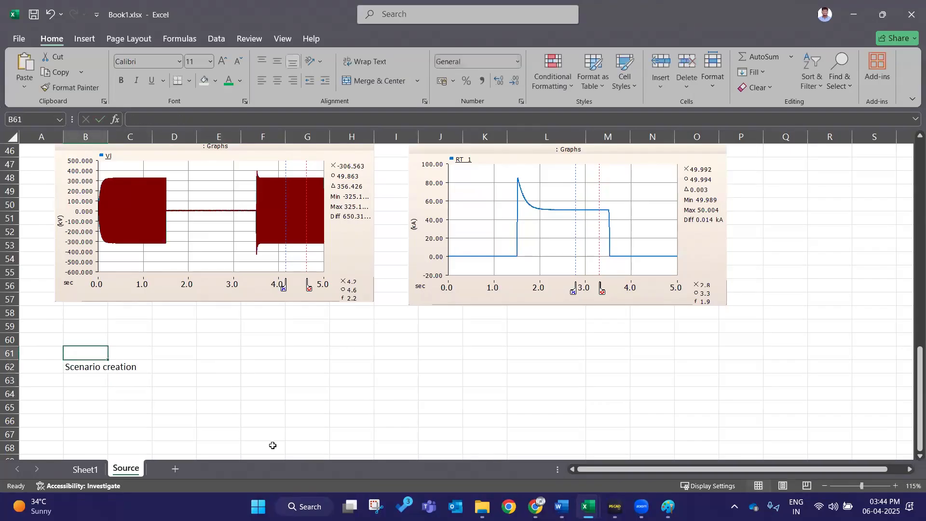
Step: List "View", "Delete" and "Create" in cells C63 to C65 under the "Scenario creation" heading
{"action": "key", "text": "Down"}
{"action": "key", "text": "Right"}
{"action": "type", "text": "View"}
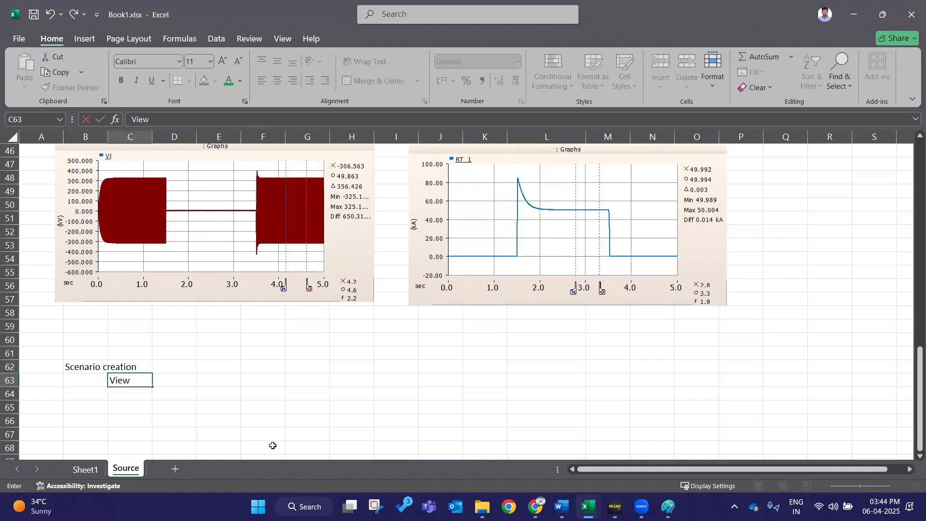
{"action": "key", "text": "Return"}
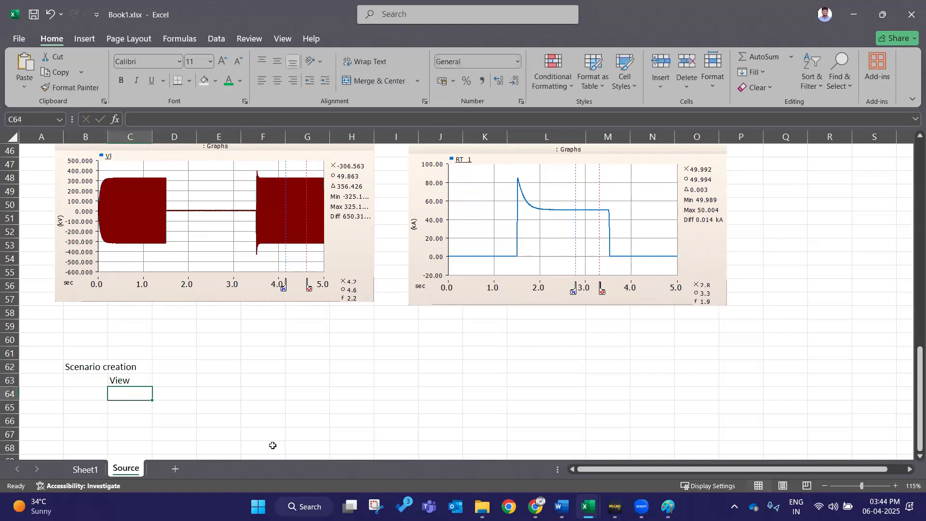
{"action": "type", "text": "Delete"}
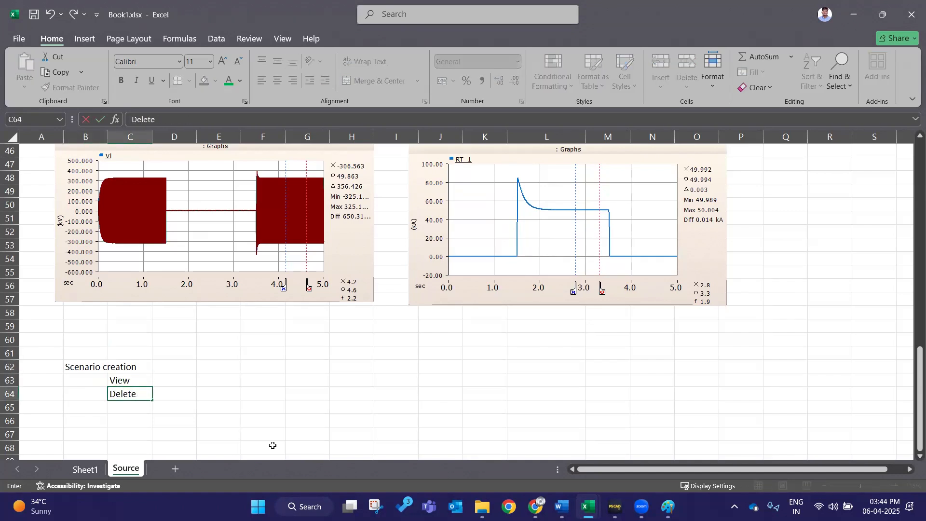
{"action": "key", "text": "Return"}
{"action": "type", "text": "Create"}
{"action": "key", "text": "Return"}
Step: Enter the heading "TL & Cable" in cell G68, below the scenario notes
{"action": "key", "text": "Left"}
{"action": "key", "text": "Down"}
{"action": "key", "text": "Down"}
{"action": "key", "text": "Down"}
{"action": "key", "text": "Up"}
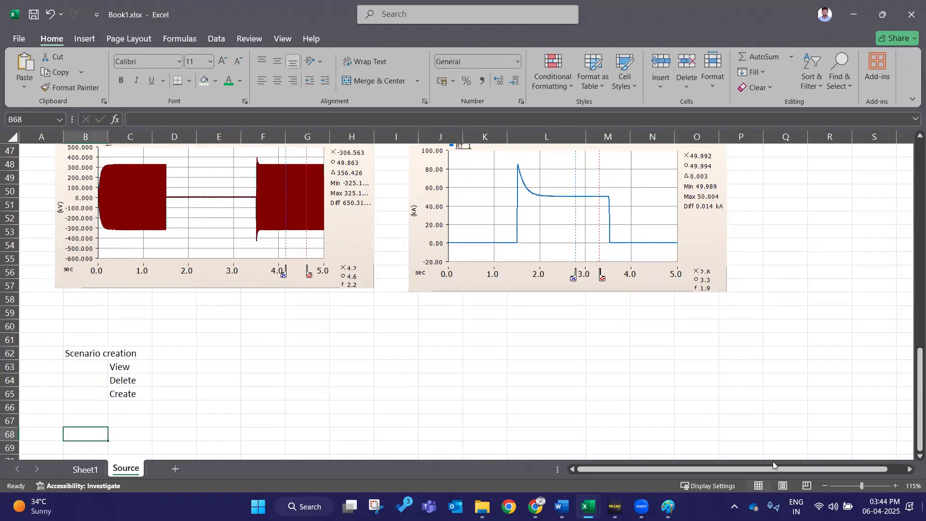
{"action": "scroll", "coordinate": [515, 448], "scroll_direction": "down", "scroll_amount": 3}
{"action": "left_click", "coordinate": [311, 311]}
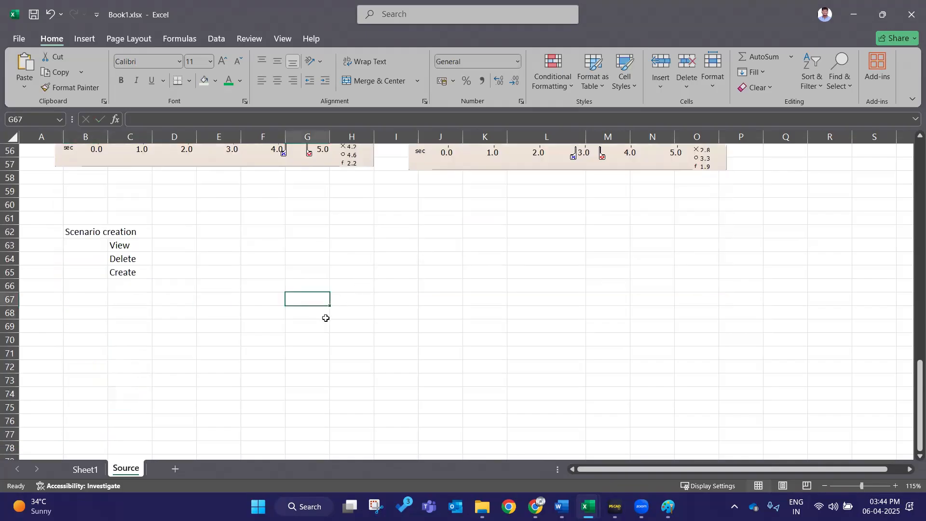
{"action": "type", "text": "T"}
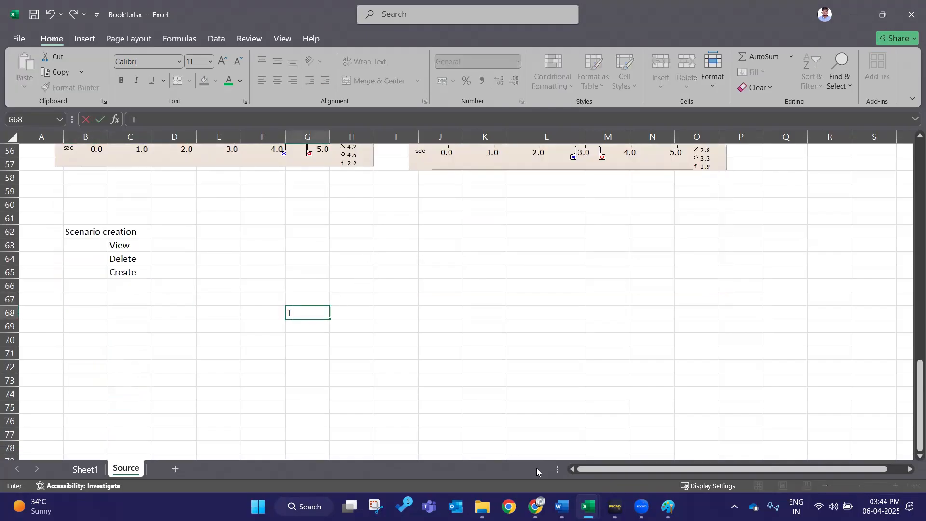
{"action": "type", "text": "L & Cable"}
{"action": "key", "text": "Return"}
Step: Enter "Pi section" in cell F70 under the "TL & Cable" heading and move on to cell H70
{"action": "key", "text": "Down"}
{"action": "key", "text": "Left"}
{"action": "key", "text": "Left"}
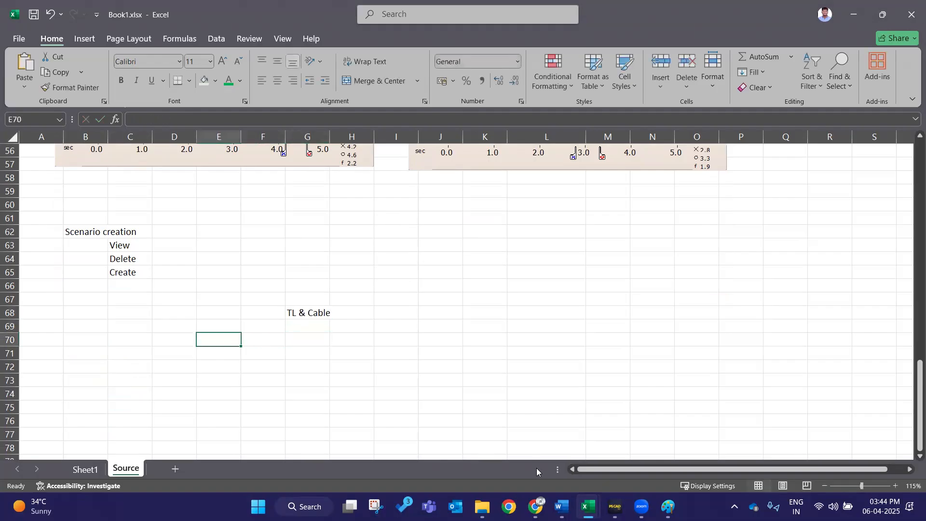
{"action": "key", "text": "Right"}
{"action": "type", "text": "Pi section"}
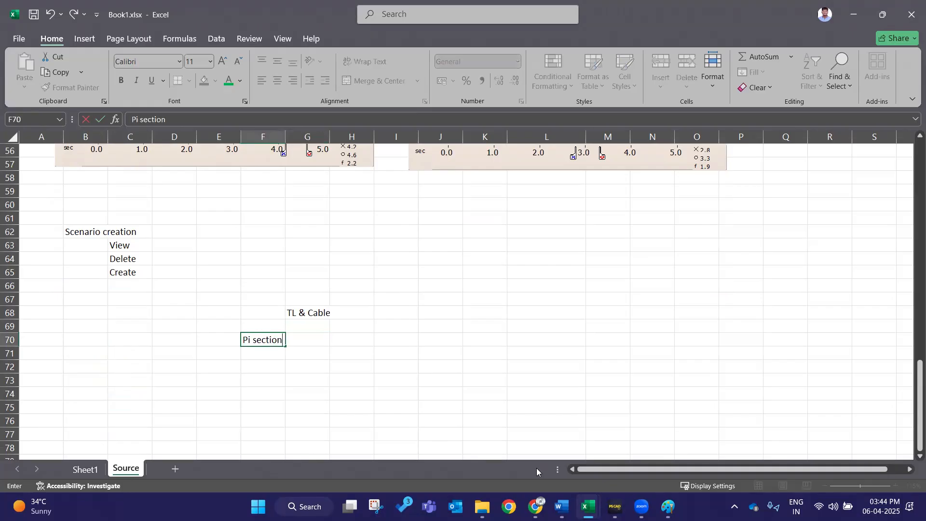
{"action": "key", "text": "Right"}
{"action": "key", "text": "Right"}
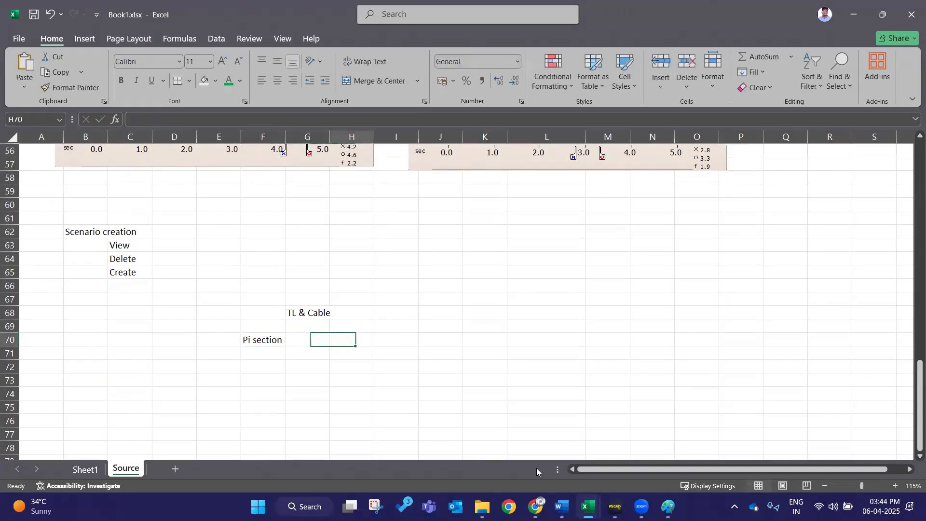
Step: Enter "Distr" in cell H70, in the same row as "Pi section"
{"action": "type", "text": "Di"}
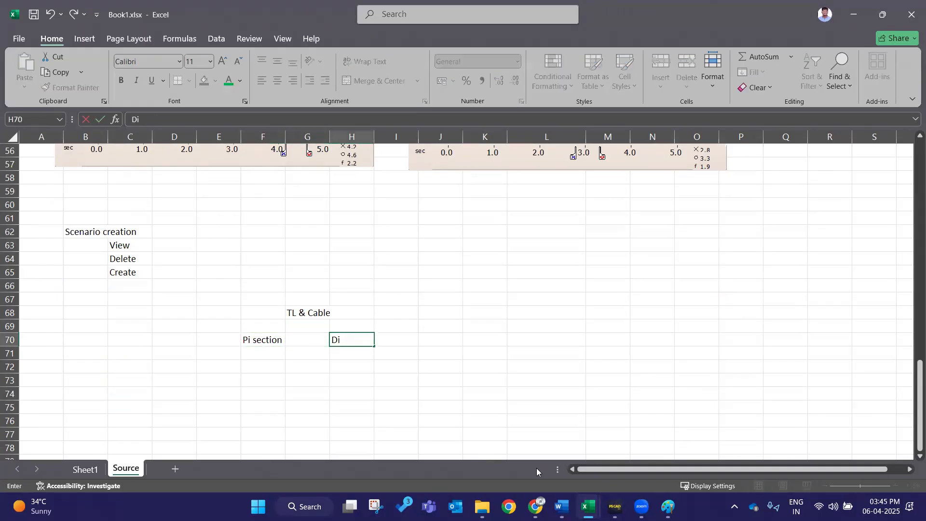
{"action": "type", "text": "str"}
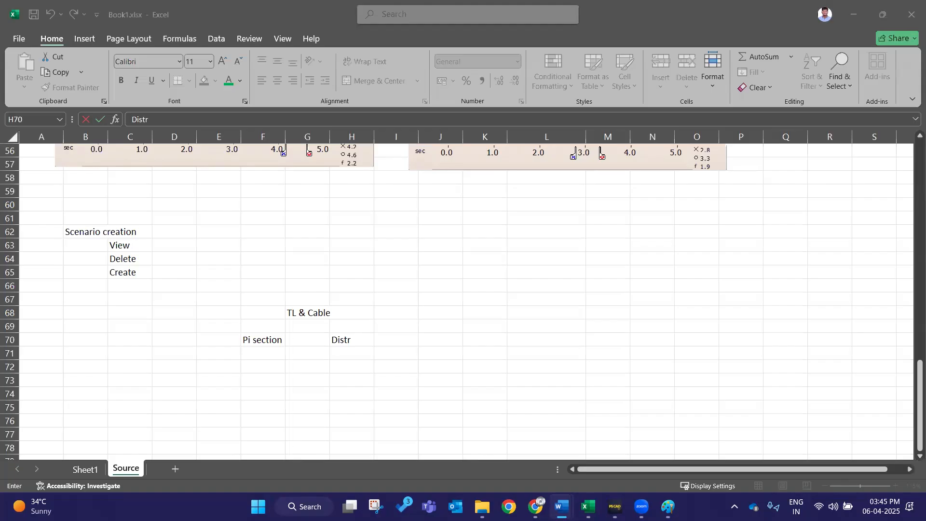
{"action": "left_click", "coordinate": [388, 307]}
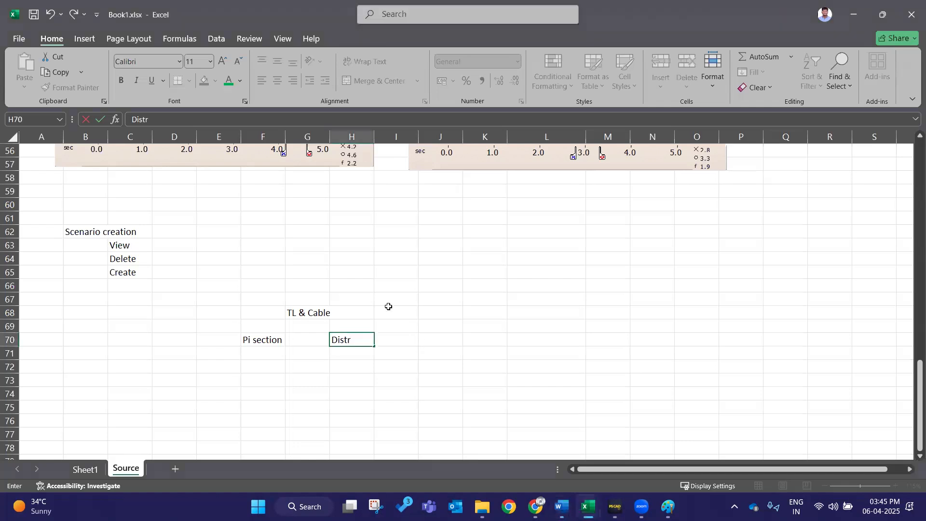
Step: Paste the copied Modeling Techniques diagram and place it over columns E to I, starting at row 68
{"action": "left_click", "coordinate": [499, 338]}
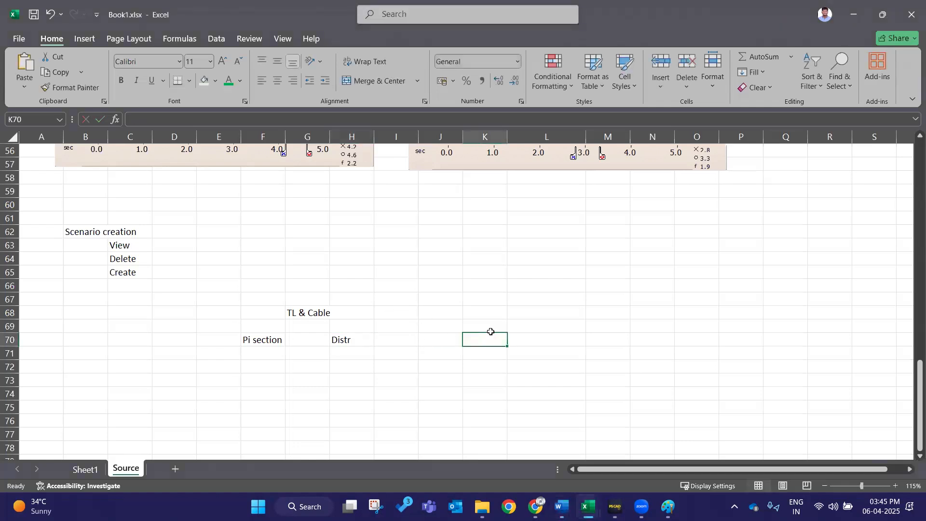
{"action": "key", "text": "ctrl+v"}
{"action": "left_click_drag", "start_coordinate": [530, 402], "coordinate": [270, 333]}
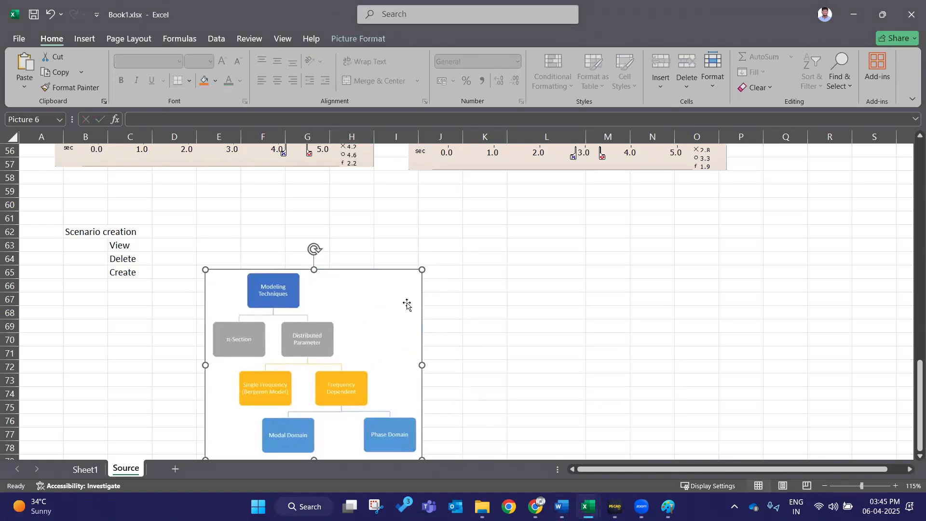
{"action": "scroll", "coordinate": [409, 310], "scroll_direction": "down", "scroll_amount": 3}
{"action": "left_click_drag", "start_coordinate": [318, 220], "coordinate": [324, 257]}
Step: Enter the heading "Modelling TL & cable" in cell B69, beside the diagram
{"action": "left_click", "coordinate": [75, 182]}
{"action": "left_click", "coordinate": [83, 194]}
{"action": "left_click", "coordinate": [89, 201]}
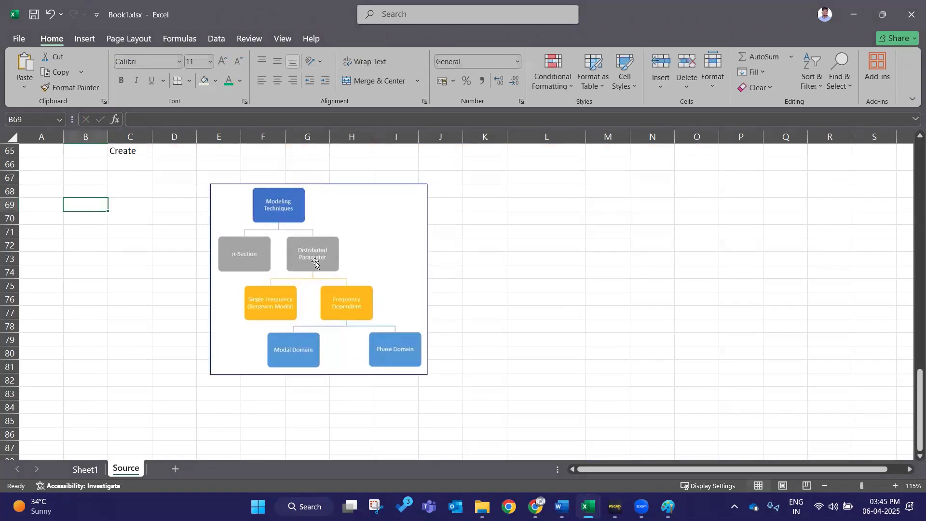
{"action": "type", "text": "Modellin"}
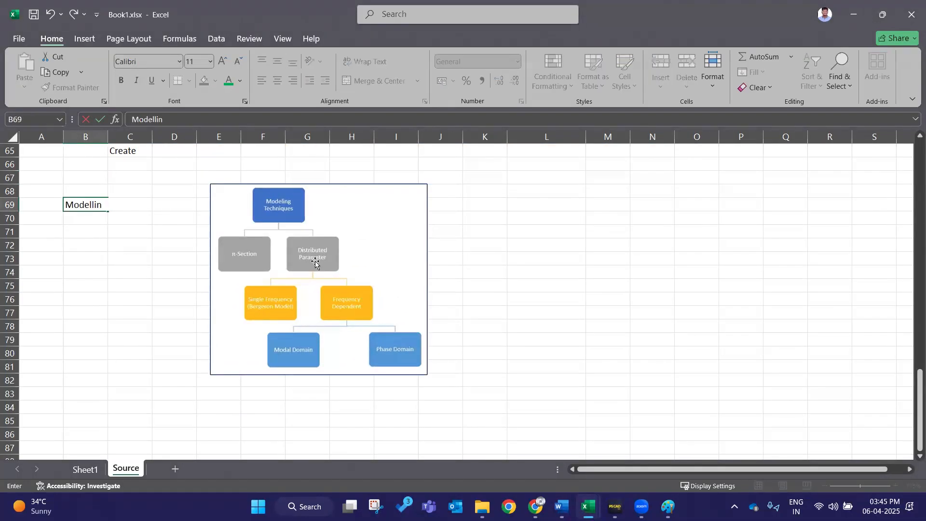
{"action": "type", "text": "g TL & cable"}
{"action": "left_click", "coordinate": [526, 263]}
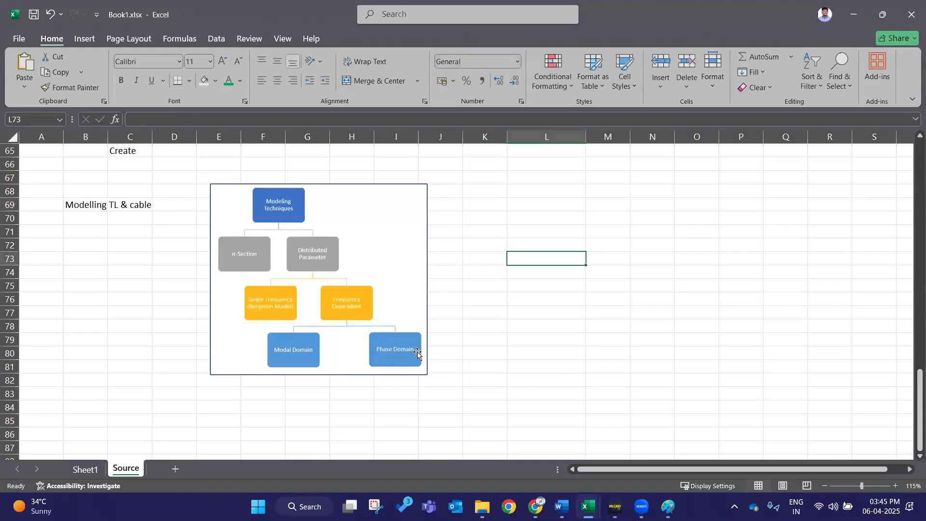
Step: Enlarge the Modeling Techniques diagram proportionally so it extends to about column J and row 84, and adjust its position slightly
{"action": "left_click", "coordinate": [425, 373]}
{"action": "left_click_drag", "start_coordinate": [425, 373], "coordinate": [462, 405]}
{"action": "left_click", "coordinate": [502, 295]}
{"action": "left_click", "coordinate": [299, 263]}
{"action": "left_click_drag", "start_coordinate": [266, 252], "coordinate": [263, 252]}
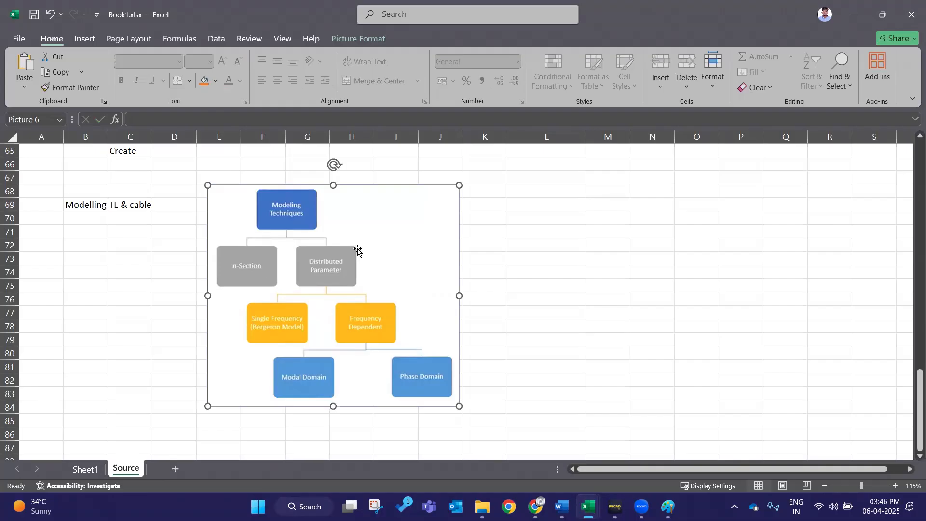
{"action": "left_click", "coordinate": [508, 245]}
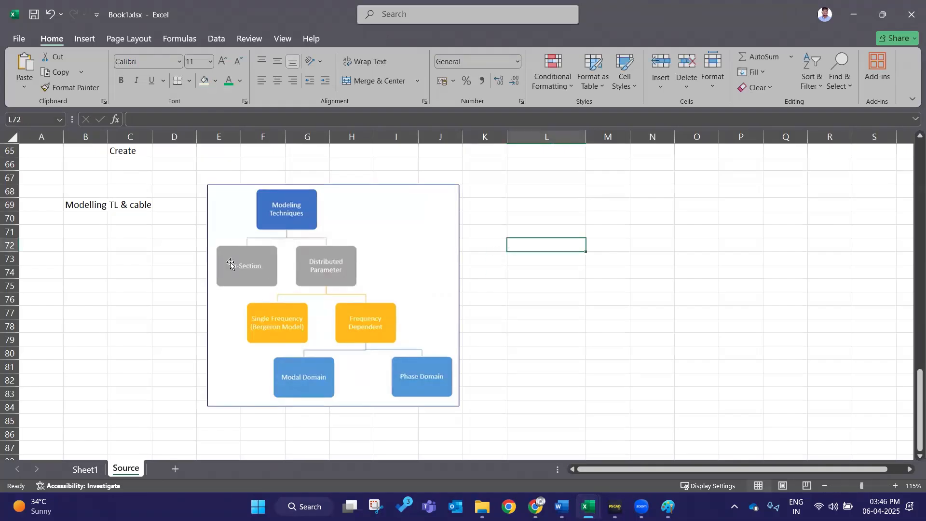
Step: List "Pi section" in cell B72 and "FD - Phase model" in cell B73 under the modelling heading
{"action": "left_click", "coordinate": [94, 243]}
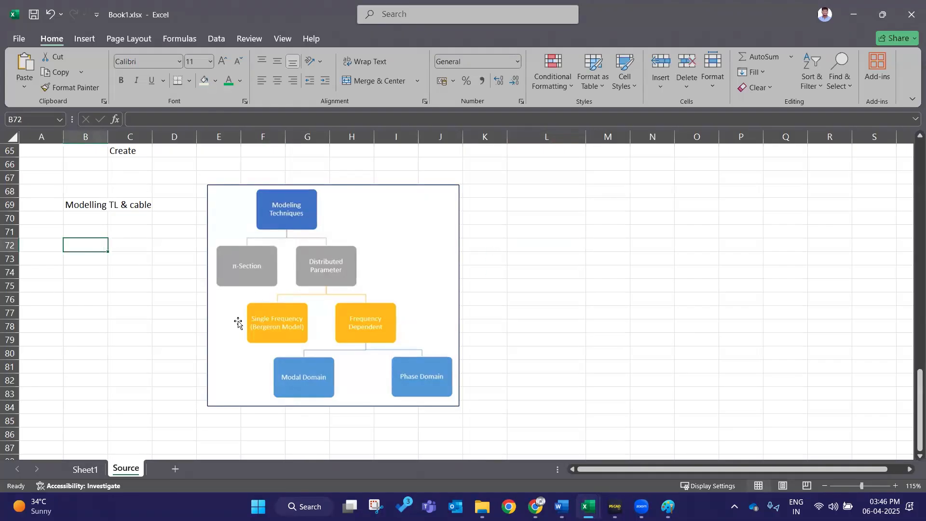
{"action": "type", "text": "Pi section"}
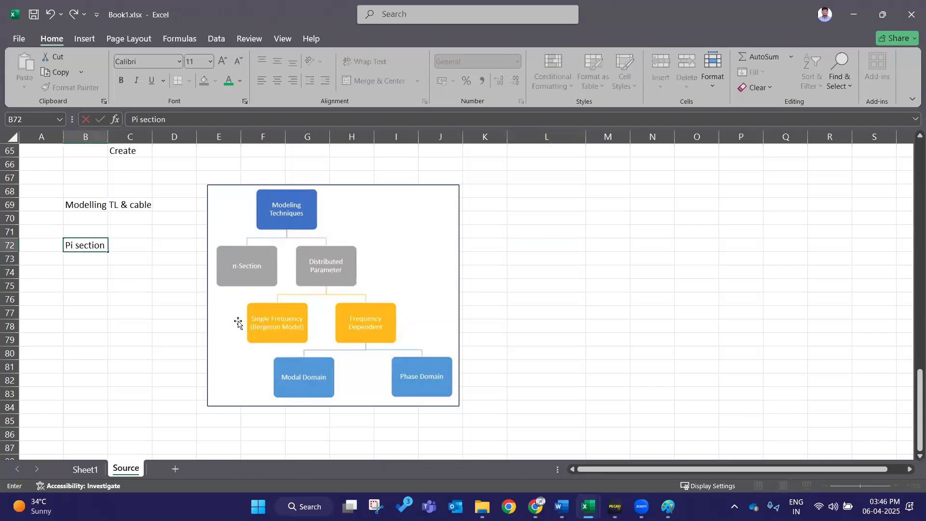
{"action": "key", "text": "Return"}
{"action": "type", "text": "FD"}
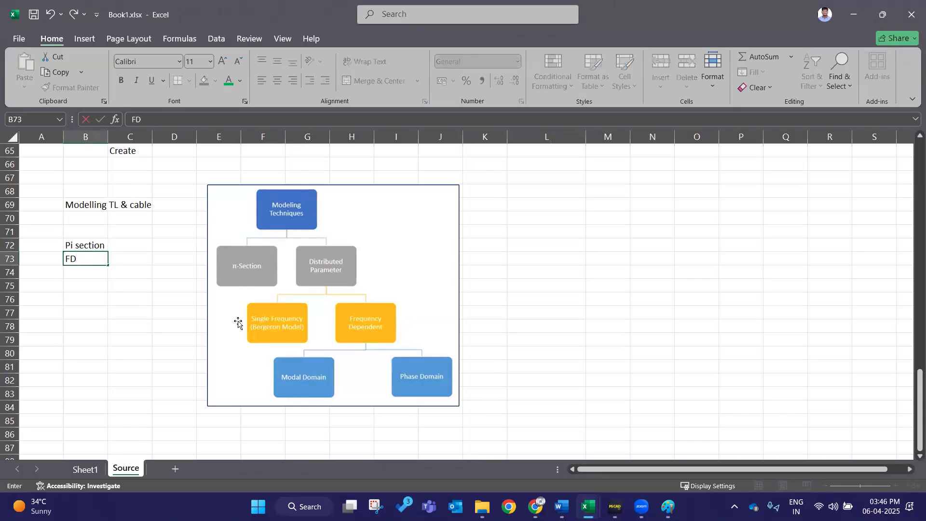
{"action": "type", "text": " - Phase model"}
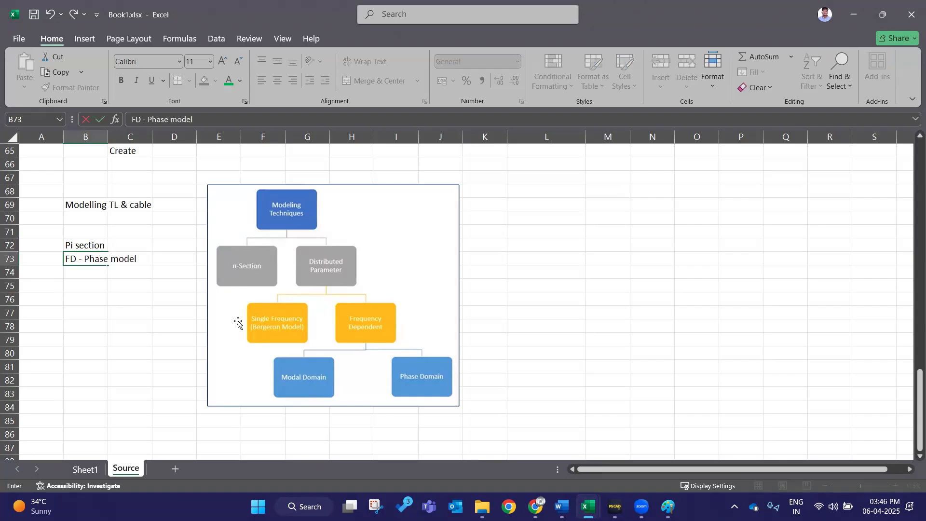
{"action": "key", "text": "Left"}
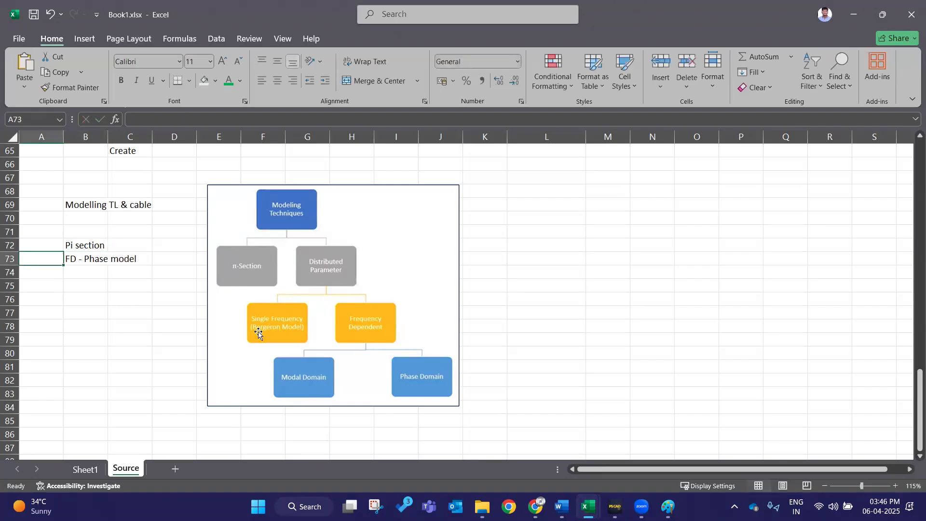
Step: Edit the entry in cell B73 to read "FD - Phase domain model"
{"action": "left_click", "coordinate": [82, 269]}
{"action": "double_click", "coordinate": [83, 259]}
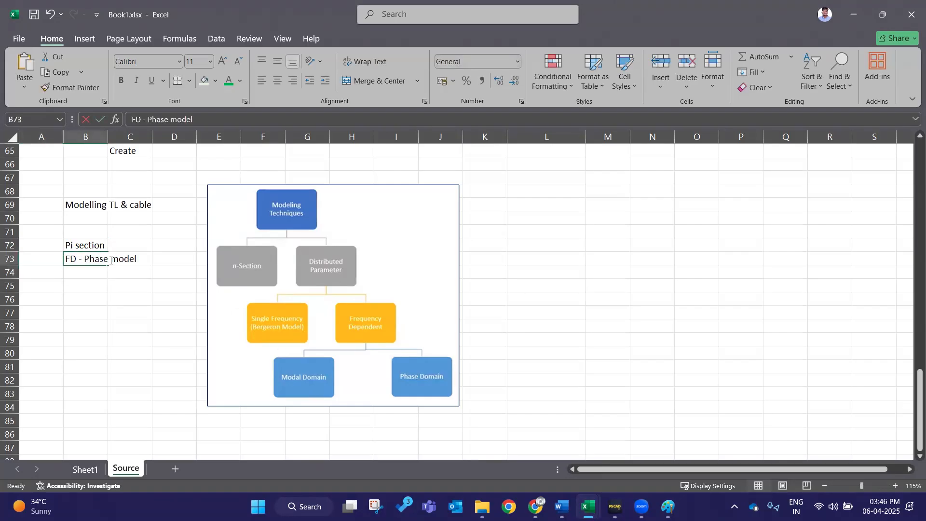
{"action": "type", "text": "domain"}
{"action": "left_click", "coordinate": [91, 331]}
Step: Enter "Bergeron Model" in cell B74, below the phase domain entry
{"action": "left_click", "coordinate": [82, 271]}
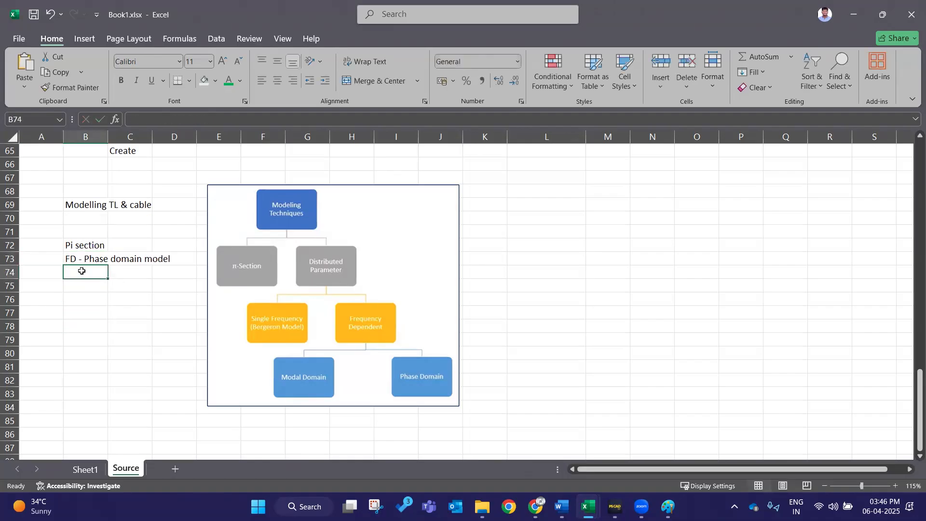
{"action": "type", "text": "Bergeron Model"}
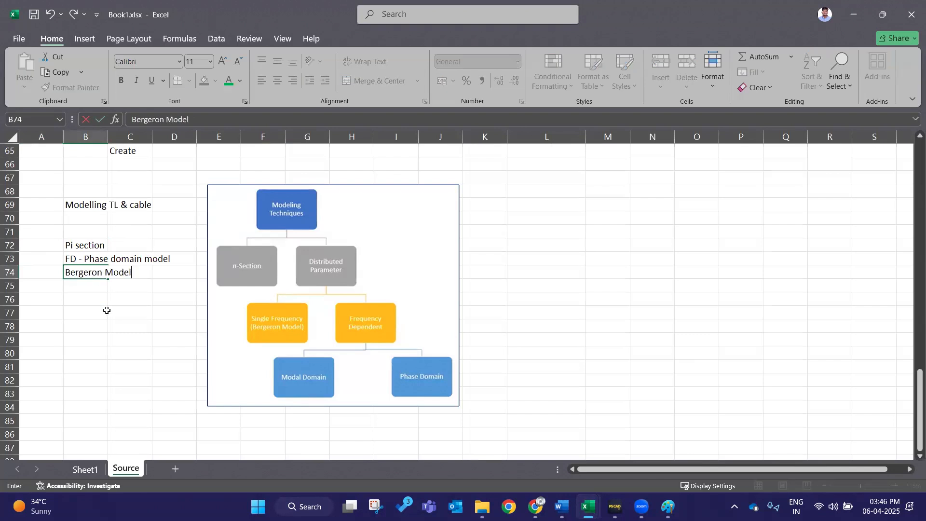
{"action": "left_click", "coordinate": [104, 313]}
{"action": "left_click_drag", "start_coordinate": [86, 264], "coordinate": [131, 271]}
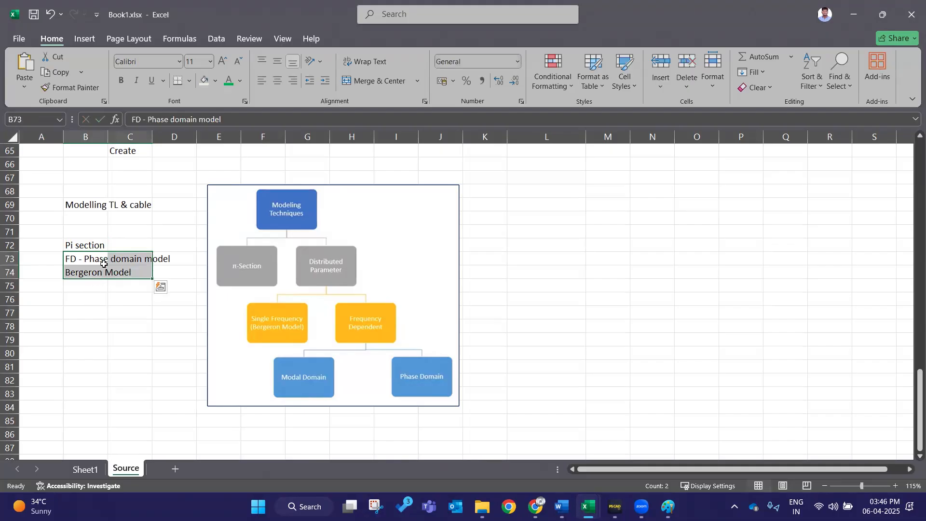
{"action": "left_click", "coordinate": [86, 265]}
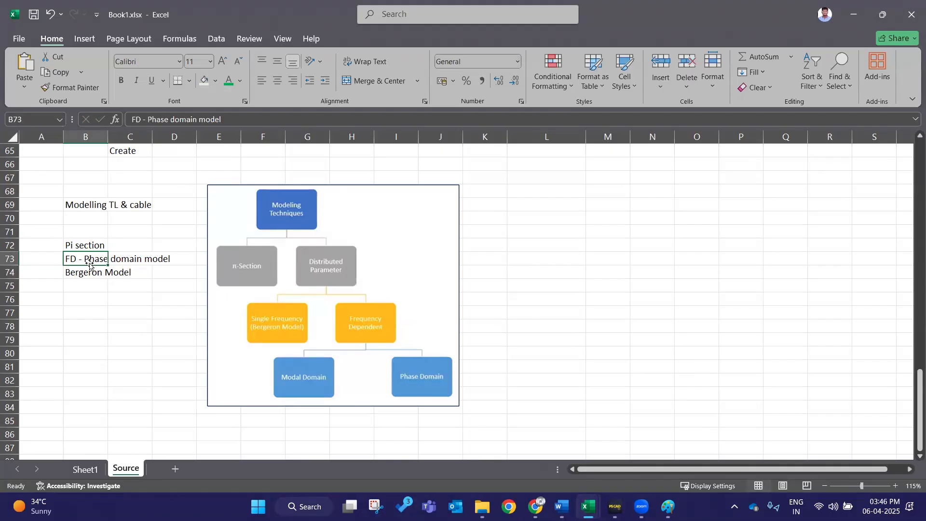
{"action": "left_click", "coordinate": [119, 326]}
{"action": "left_click", "coordinate": [90, 243]}
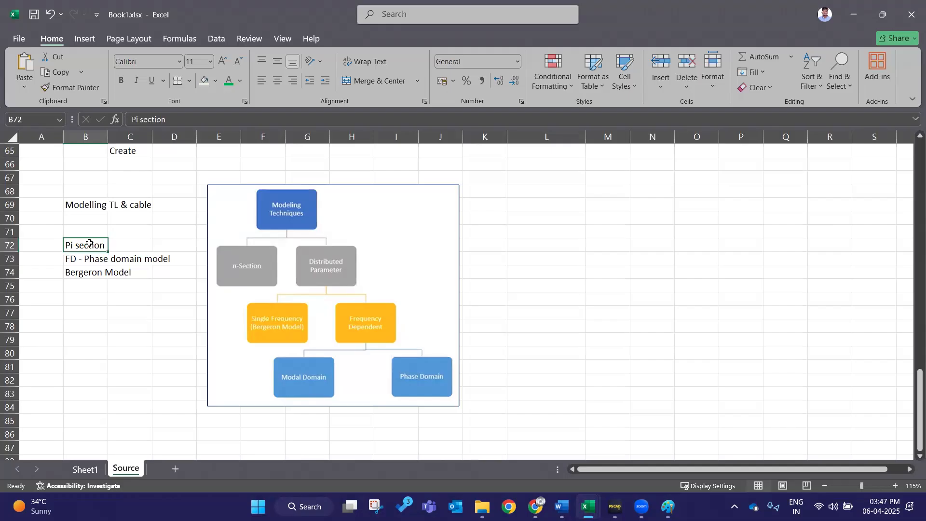
Step: Move the Modeling Techniques diagram away from the list so it covers about columns F to K
{"action": "left_click_drag", "start_coordinate": [271, 241], "coordinate": [291, 244]}
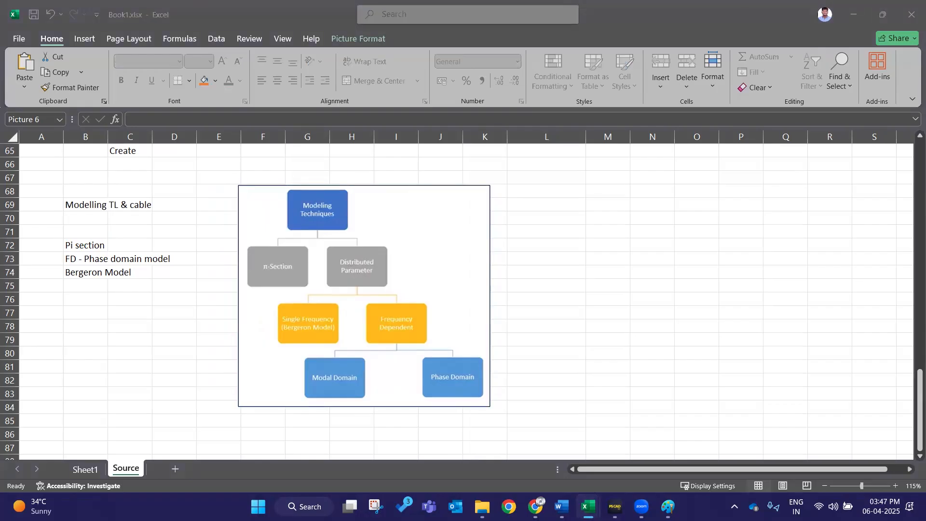
{"action": "left_click", "coordinate": [24, 317]}
{"action": "left_click_drag", "start_coordinate": [80, 263], "coordinate": [153, 259]}
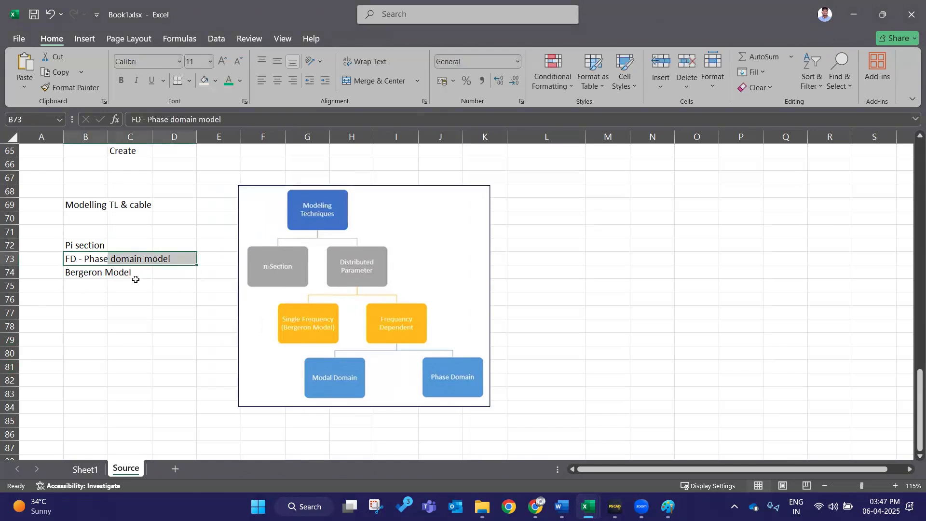
{"action": "left_click", "coordinate": [136, 272]}
{"action": "left_click", "coordinate": [88, 271]}
{"action": "double_click", "coordinate": [87, 271]}
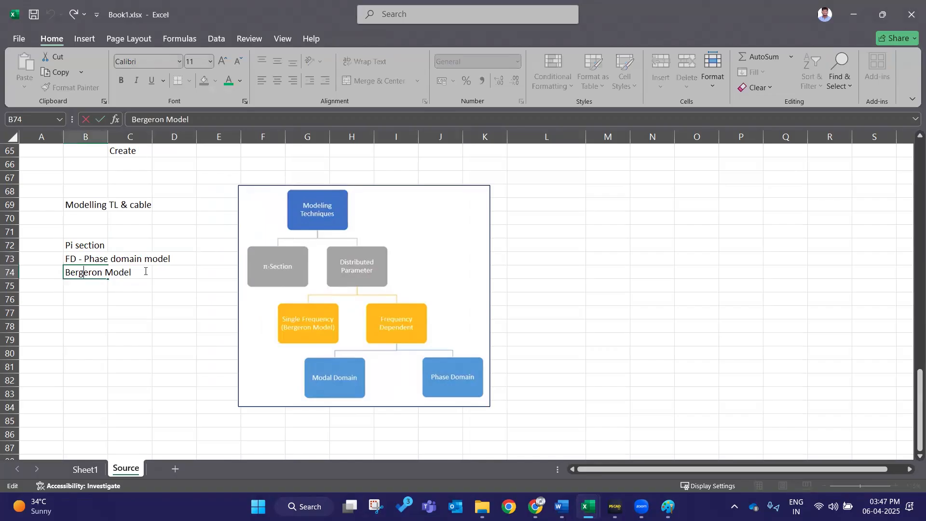
{"action": "left_click_drag", "start_coordinate": [91, 278], "coordinate": [66, 275]}
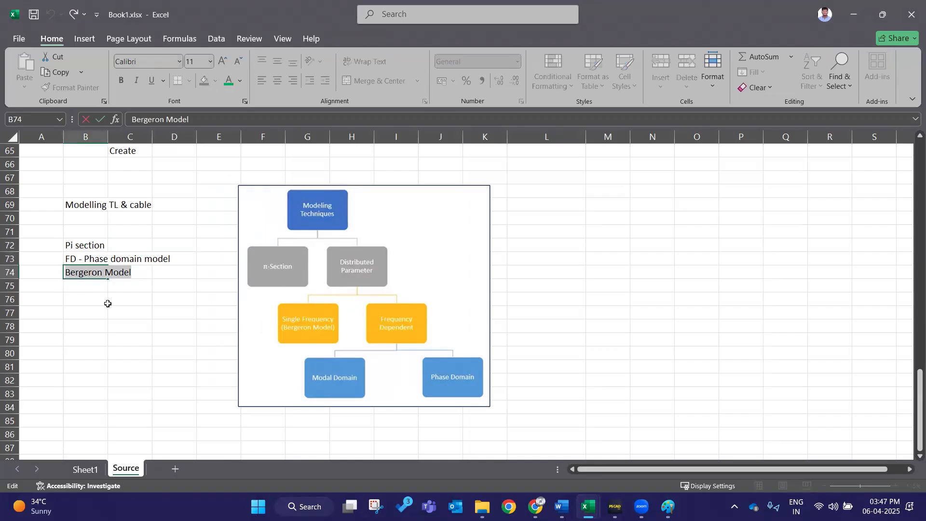
{"action": "left_click", "coordinate": [114, 311]}
{"action": "double_click", "coordinate": [99, 298]}
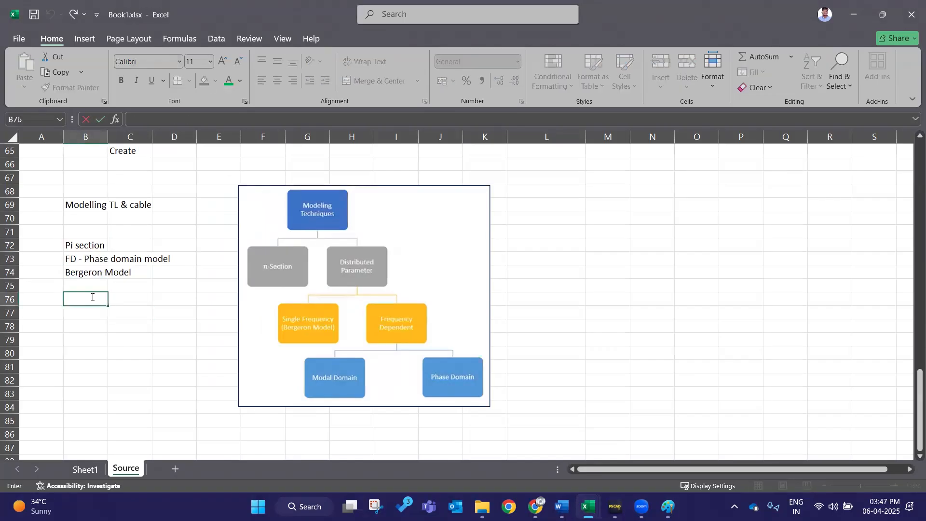
{"action": "left_click", "coordinate": [82, 266]}
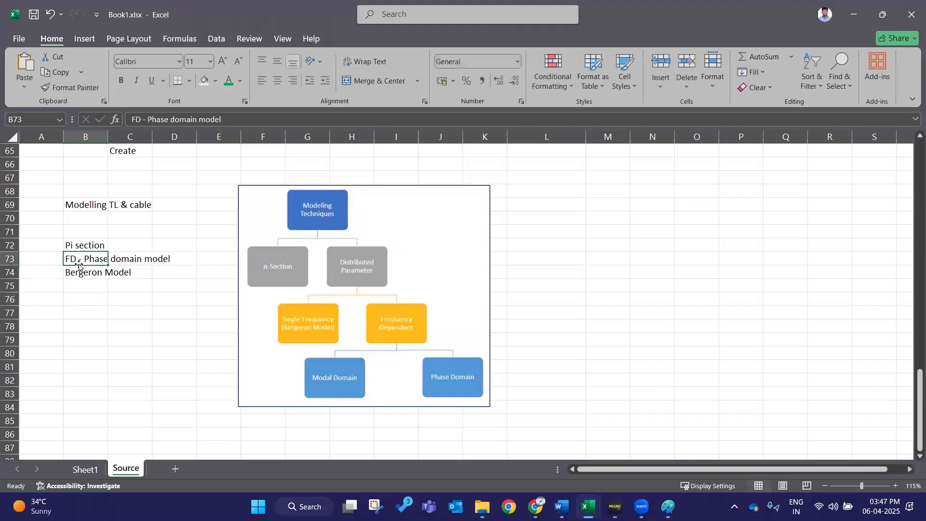
{"action": "left_click_drag", "start_coordinate": [85, 261], "coordinate": [179, 259]}
{"action": "left_click", "coordinate": [169, 287]}
{"action": "left_click", "coordinate": [115, 296]}
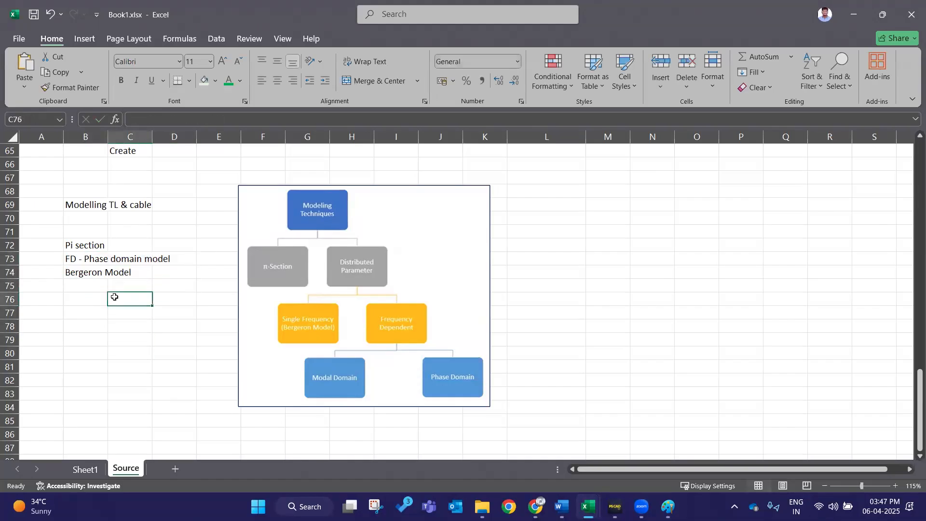
{"action": "left_click", "coordinate": [100, 297]}
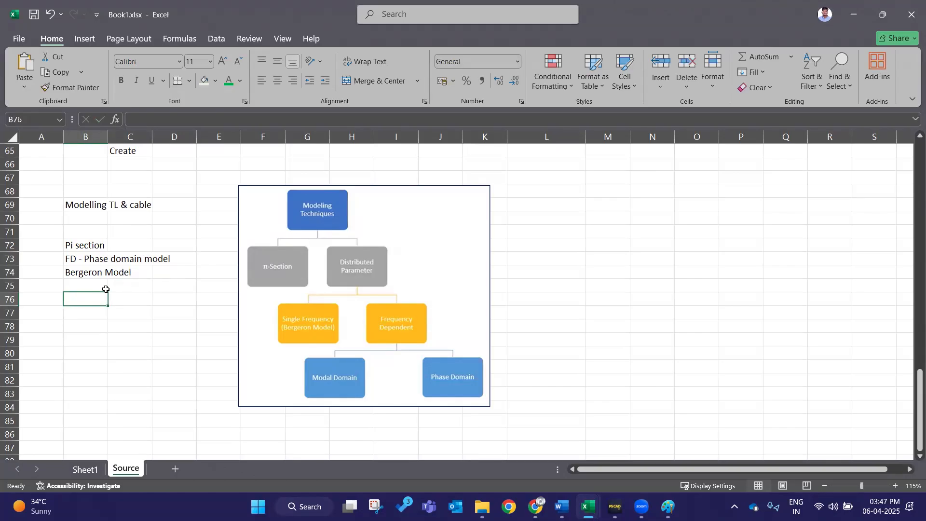
{"action": "left_click", "coordinate": [106, 284]}
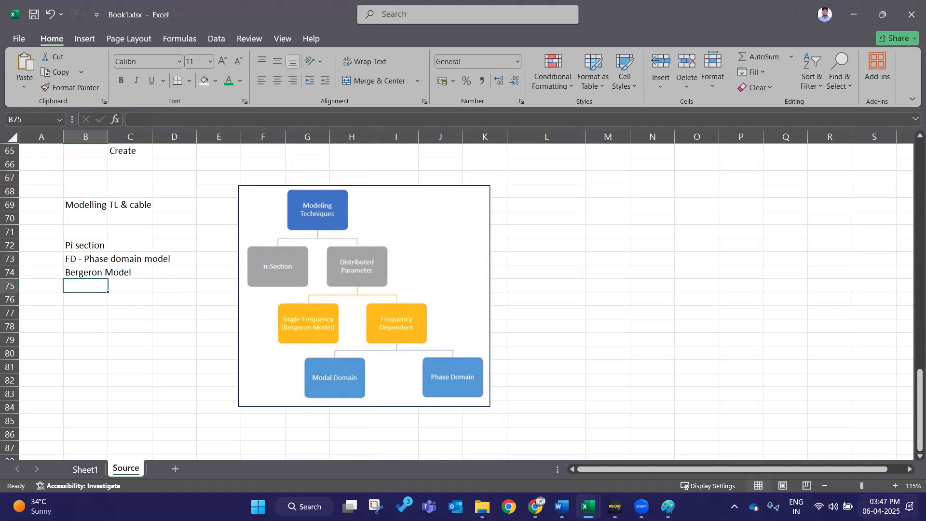
{"action": "left_click", "coordinate": [69, 245]}
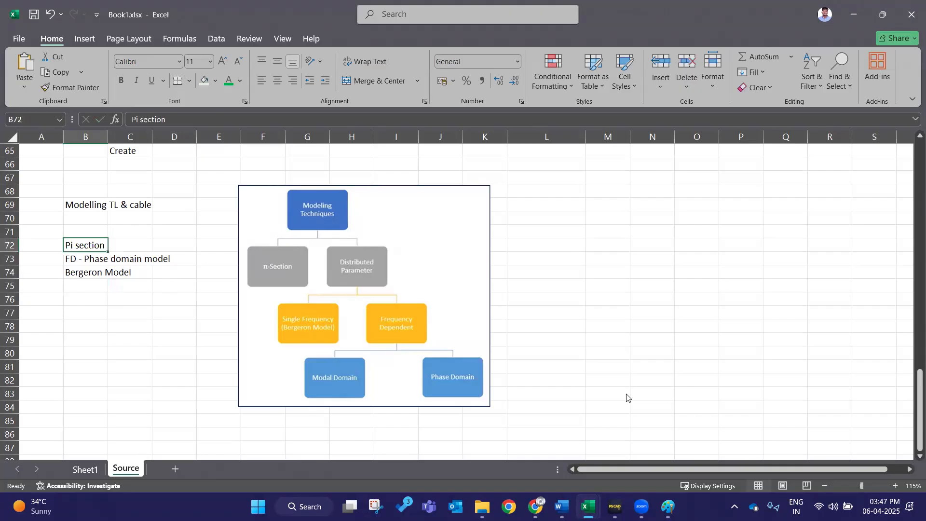
Step: Switch to PSCAD, open the Transmission Lines page of the master library and examine the transmission model options and data entry method
{"action": "left_click", "coordinate": [615, 506]}
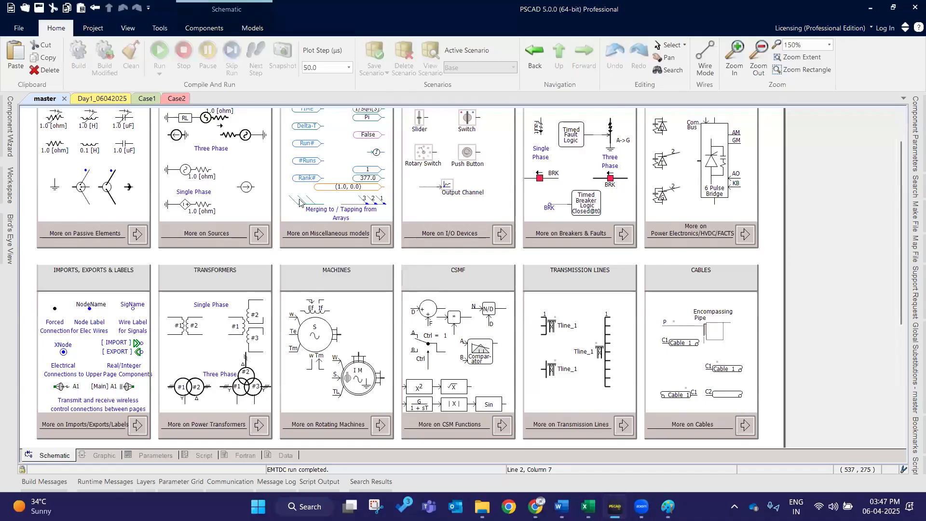
{"action": "scroll", "coordinate": [337, 193], "scroll_direction": "down", "scroll_amount": 1}
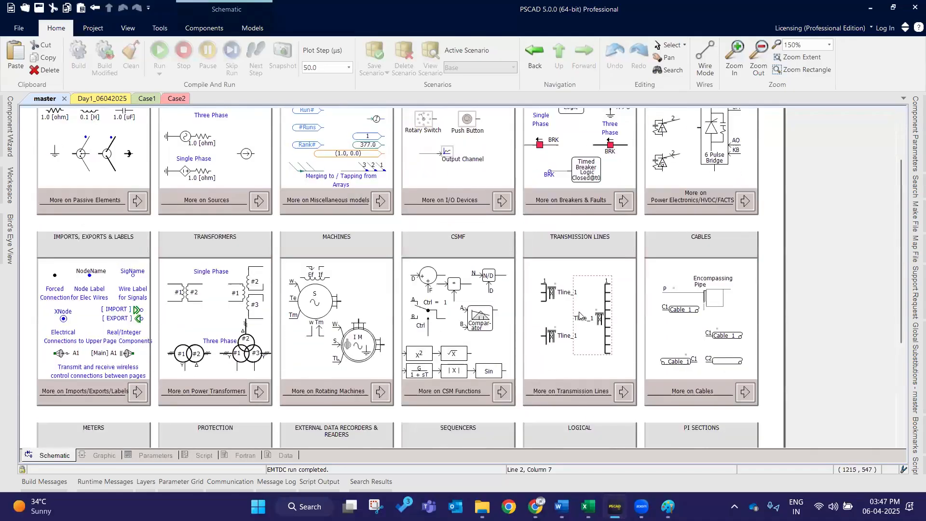
{"action": "left_click", "coordinate": [624, 392]}
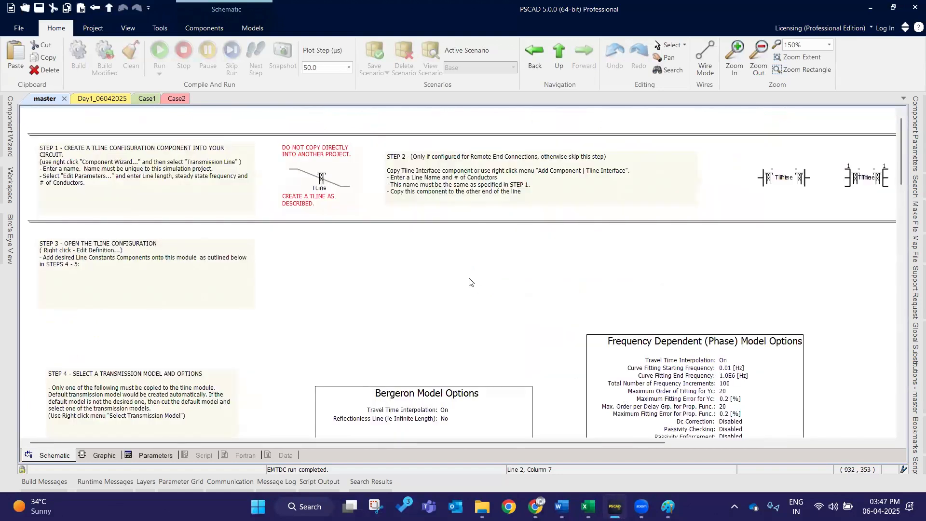
{"action": "scroll", "coordinate": [411, 269], "scroll_direction": "down", "scroll_amount": 10}
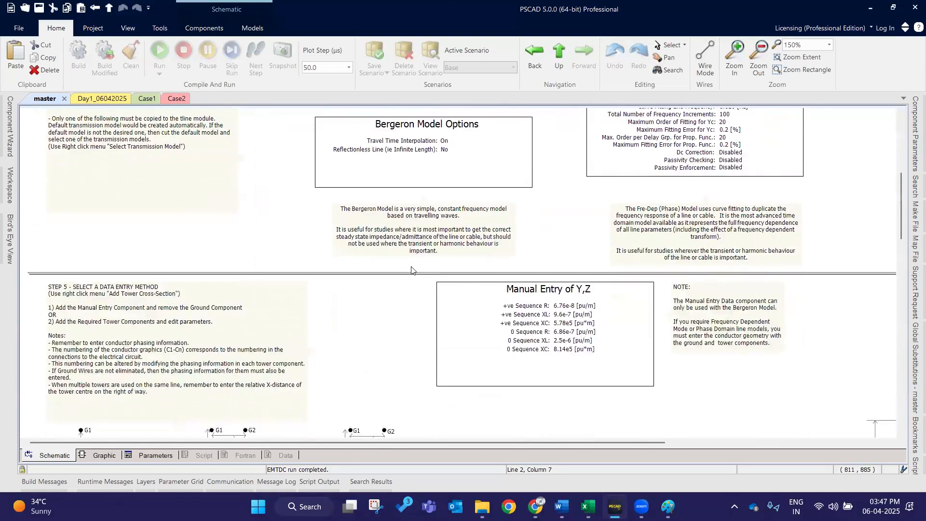
Step: Leave the Transmission Lines page and open the PI sections page of the master library to copy the PI section
{"action": "scroll", "coordinate": [412, 268], "scroll_direction": "up", "scroll_amount": 10}
{"action": "left_click", "coordinate": [323, 187]}
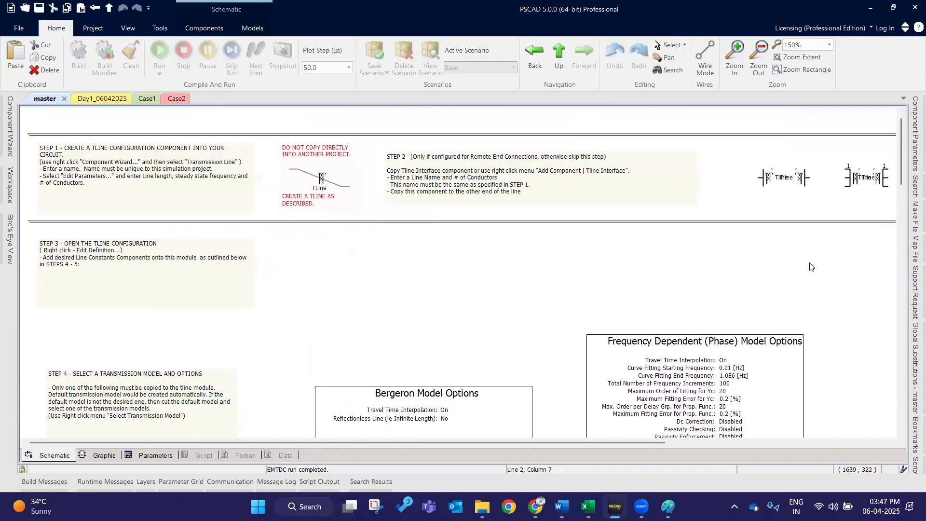
{"action": "left_click", "coordinate": [333, 179]}
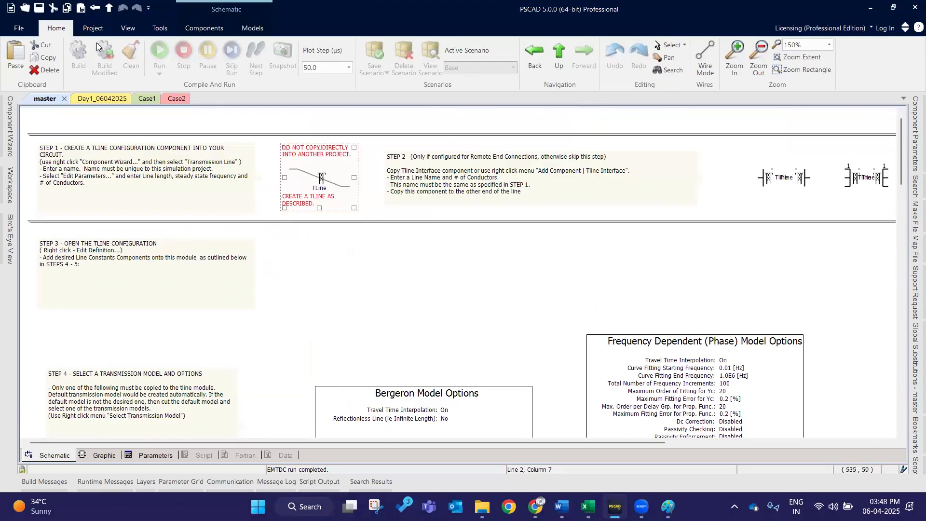
{"action": "left_click", "coordinate": [109, 8]}
{"action": "scroll", "coordinate": [719, 303], "scroll_direction": "down", "scroll_amount": 3}
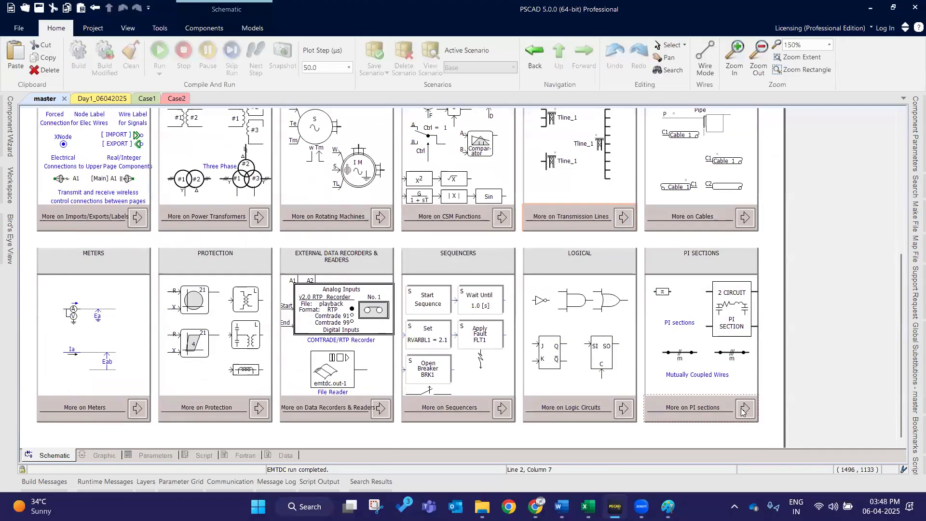
{"action": "left_click", "coordinate": [745, 409]}
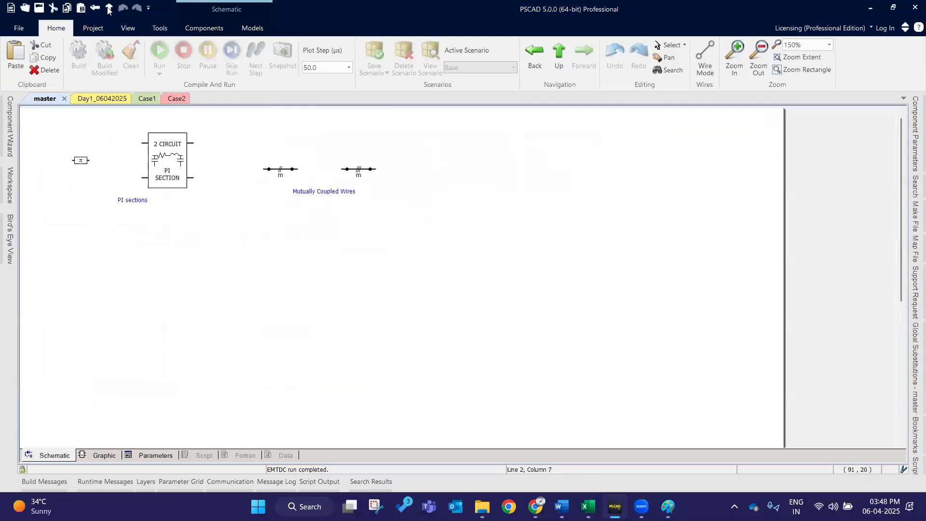
Step: Paste the PI section into Case2 beside Bus_1, level with the source line, and extend the bus slightly upward
{"action": "left_click", "coordinate": [170, 99]}
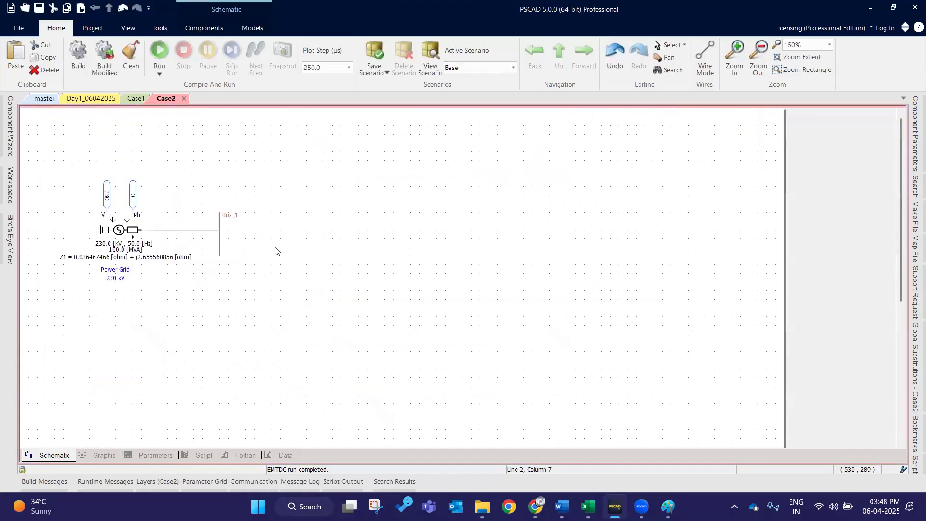
{"action": "key", "text": "ctrl+v"}
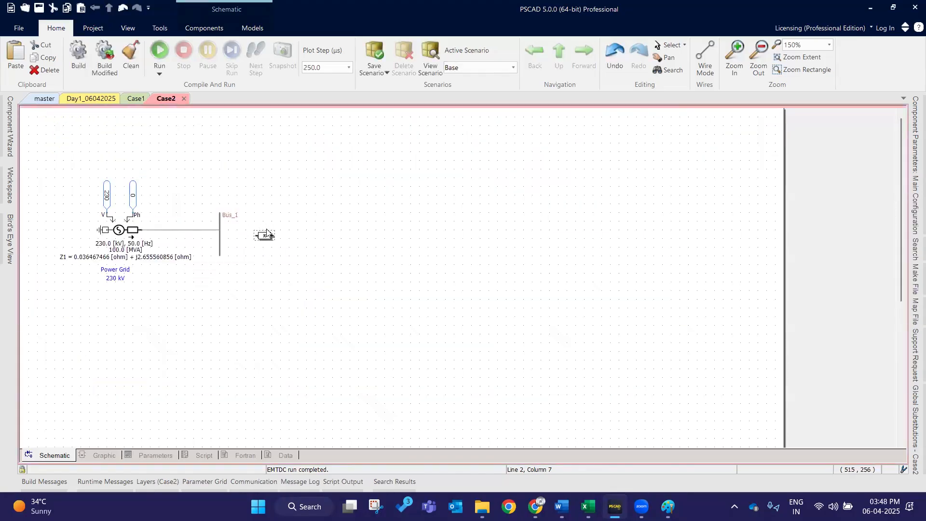
{"action": "left_click", "coordinate": [269, 232]}
{"action": "left_click", "coordinate": [219, 226]}
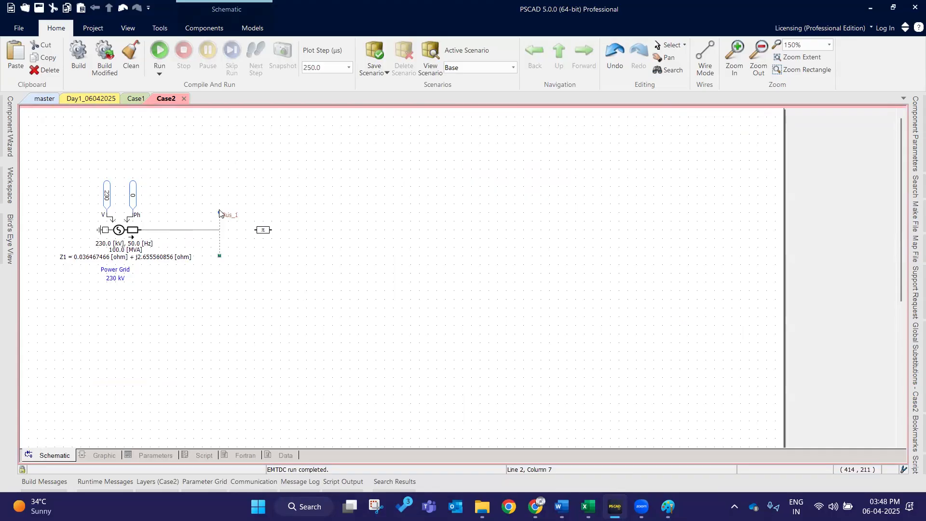
Step: Set the PI section's graphics display to Single line view and align the enlarged component with the source line
{"action": "double_click", "coordinate": [263, 229]}
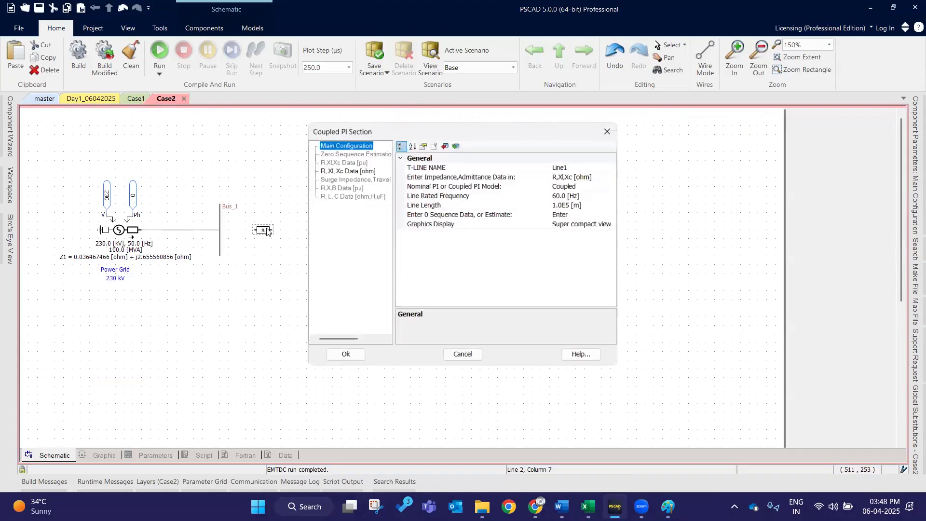
{"action": "left_click", "coordinate": [576, 223]}
{"action": "left_click", "coordinate": [615, 224]}
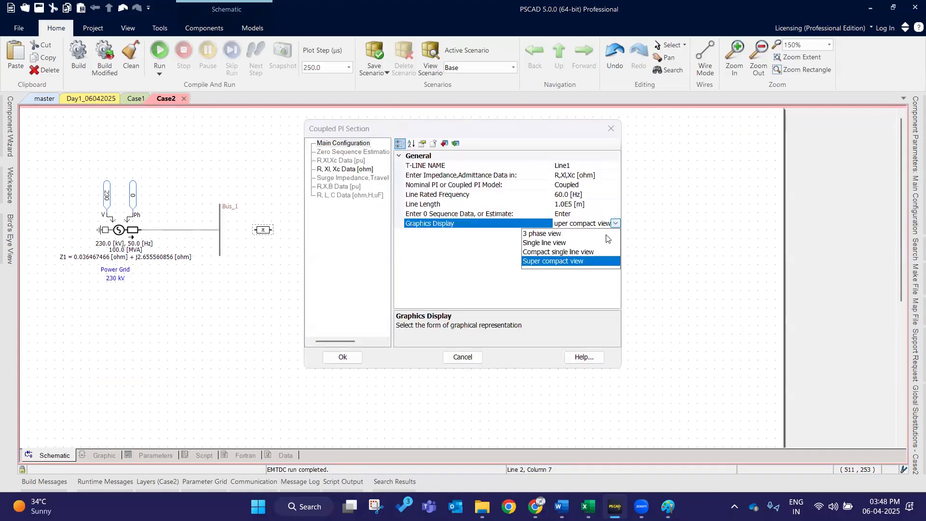
{"action": "left_click", "coordinate": [554, 243]}
{"action": "left_click", "coordinate": [340, 357]}
{"action": "left_click_drag", "start_coordinate": [268, 231], "coordinate": [272, 232]}
{"action": "left_click", "coordinate": [307, 291]}
Step: Reopen the coupled PI section's parameters and review the available graphics display options
{"action": "left_click", "coordinate": [297, 218]}
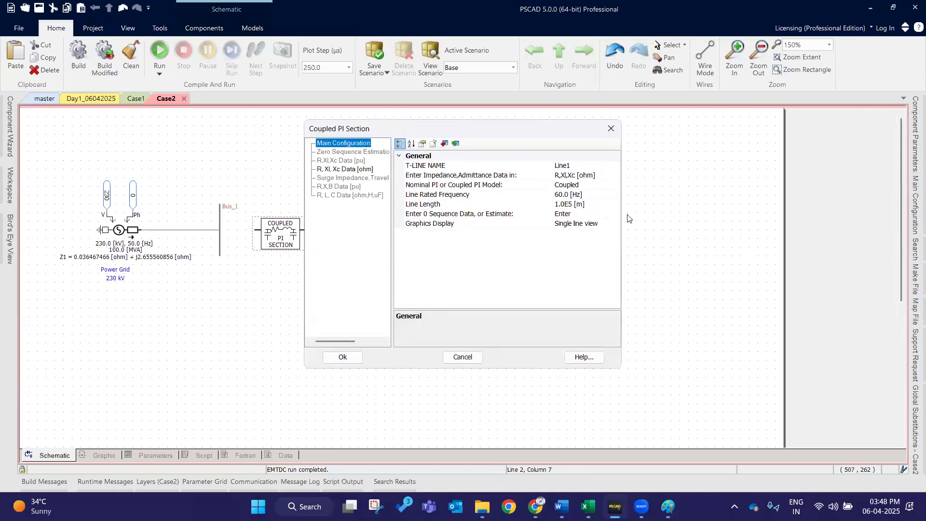
{"action": "left_click", "coordinate": [614, 224]}
{"action": "left_click", "coordinate": [616, 224]}
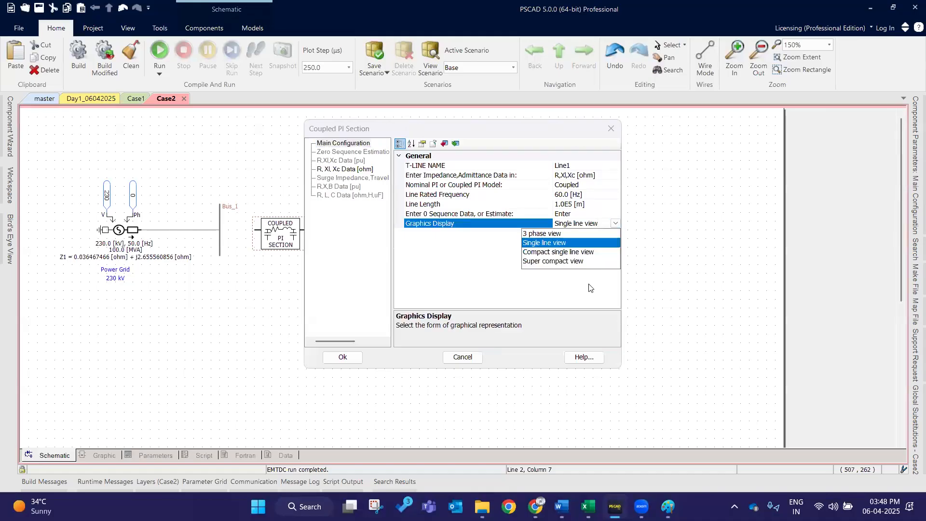
{"action": "left_click", "coordinate": [288, 337]}
{"action": "left_click", "coordinate": [332, 356]}
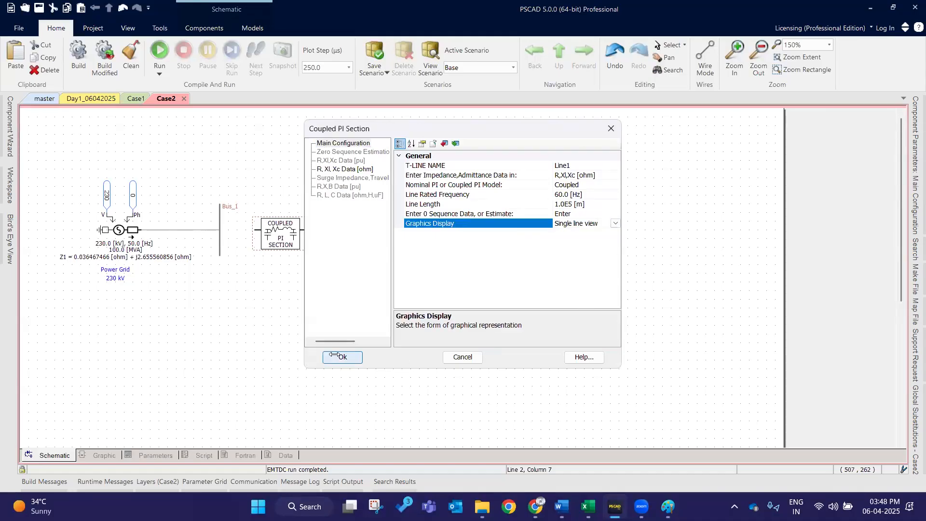
Step: Set the coupled PI section's impedance and admittance data format to R,X,B [pu]
{"action": "double_click", "coordinate": [277, 244]}
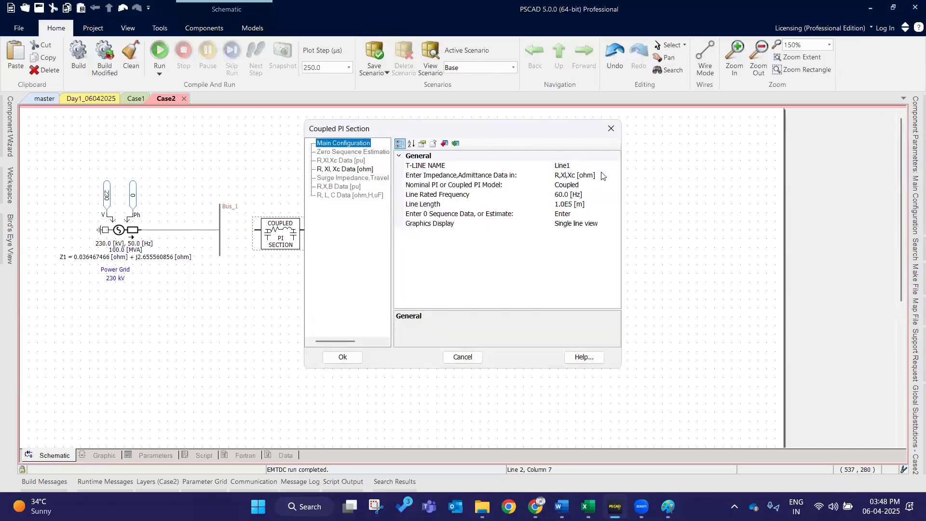
{"action": "left_click", "coordinate": [596, 168]}
{"action": "left_click_drag", "start_coordinate": [594, 166], "coordinate": [506, 178]}
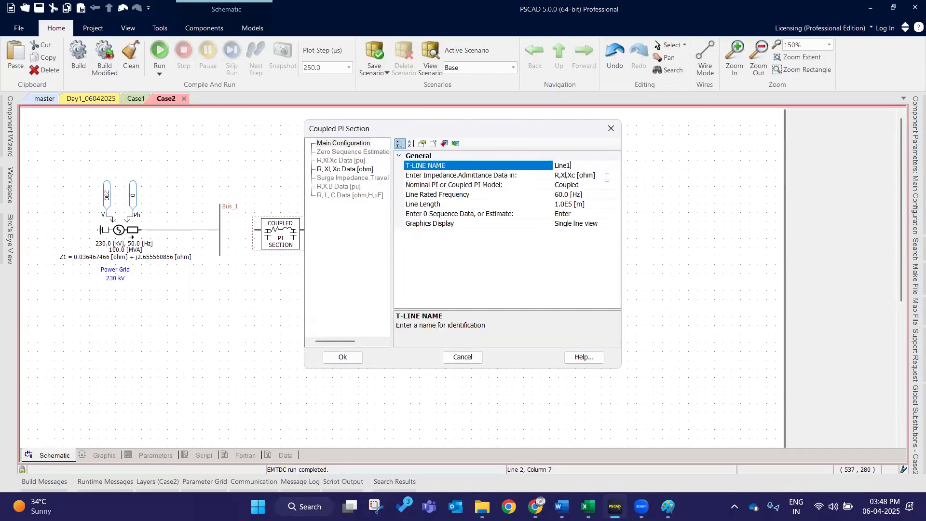
{"action": "left_click", "coordinate": [604, 176]}
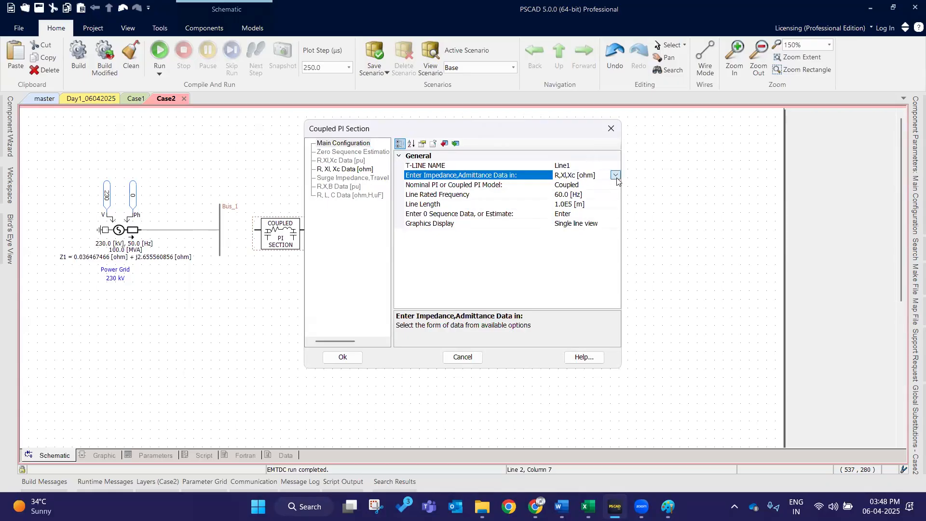
{"action": "left_click", "coordinate": [615, 176]}
{"action": "left_click", "coordinate": [561, 214]}
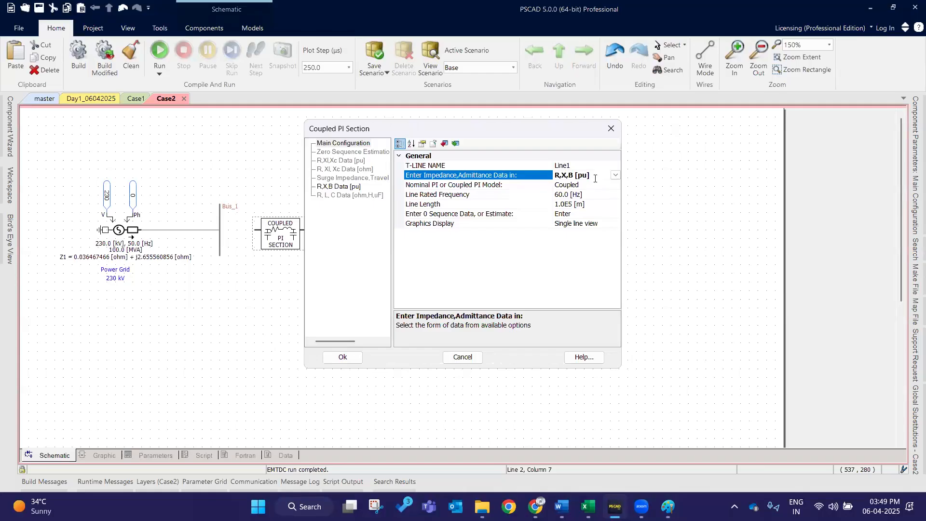
Step: Set the PI section's rated frequency to 50 Hz and its line length to 100, checking the per-unit data before accepting
{"action": "left_click", "coordinate": [582, 188]}
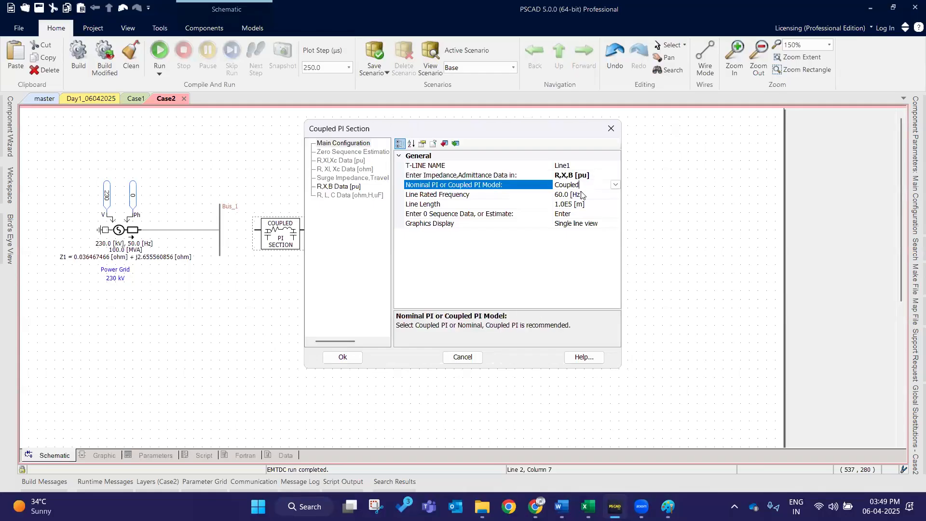
{"action": "left_click", "coordinate": [558, 198]}
{"action": "key", "text": "BackSpace"}
{"action": "type", "text": "5"}
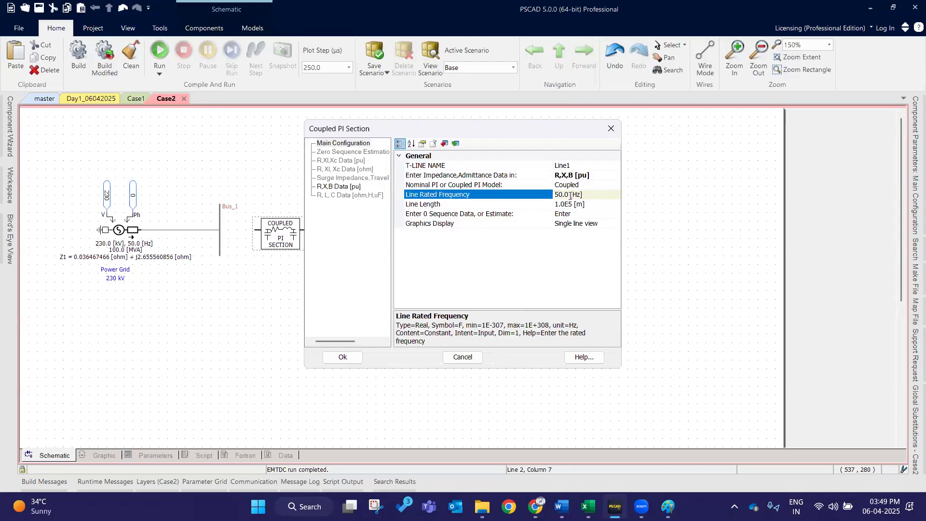
{"action": "left_click", "coordinate": [571, 202]}
{"action": "left_click_drag", "start_coordinate": [573, 206], "coordinate": [494, 226]}
{"action": "type", "text": "100"}
{"action": "key", "text": "Return"}
{"action": "left_click", "coordinate": [337, 187]}
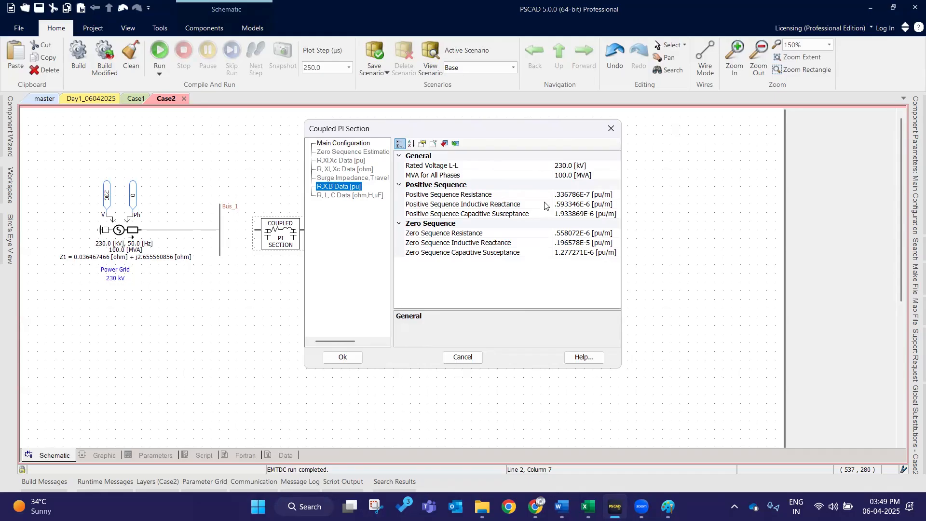
{"action": "left_click", "coordinate": [340, 357]}
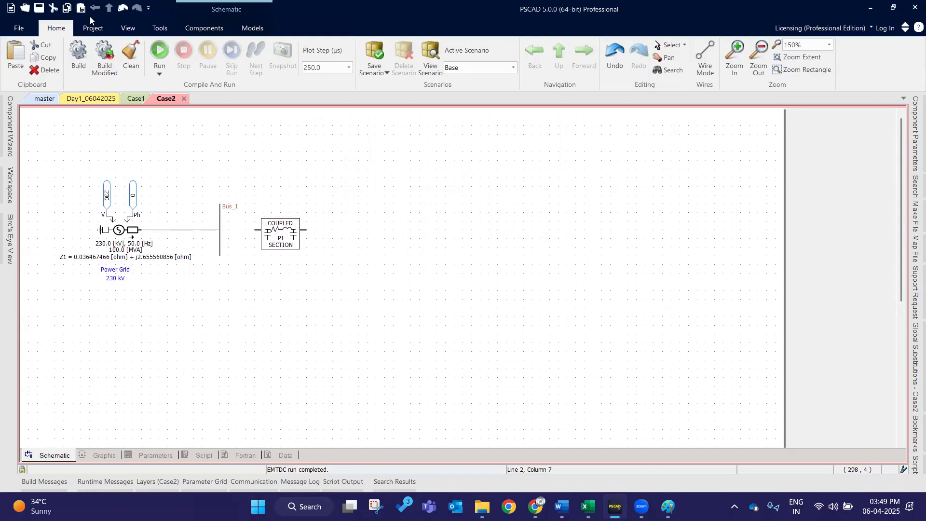
Step: Add a second bus, rotated vertical, on the far side of the coupled PI section, level with Bus_1
{"action": "left_click", "coordinate": [130, 29]}
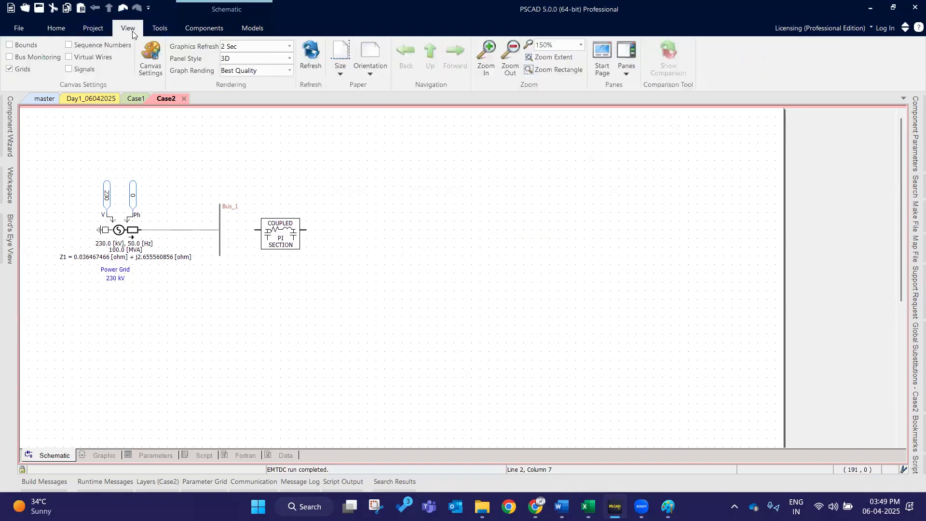
{"action": "left_click", "coordinate": [204, 28]}
{"action": "left_click", "coordinate": [60, 55]}
{"action": "left_click", "coordinate": [362, 237]}
{"action": "key", "text": "ctrl+r"}
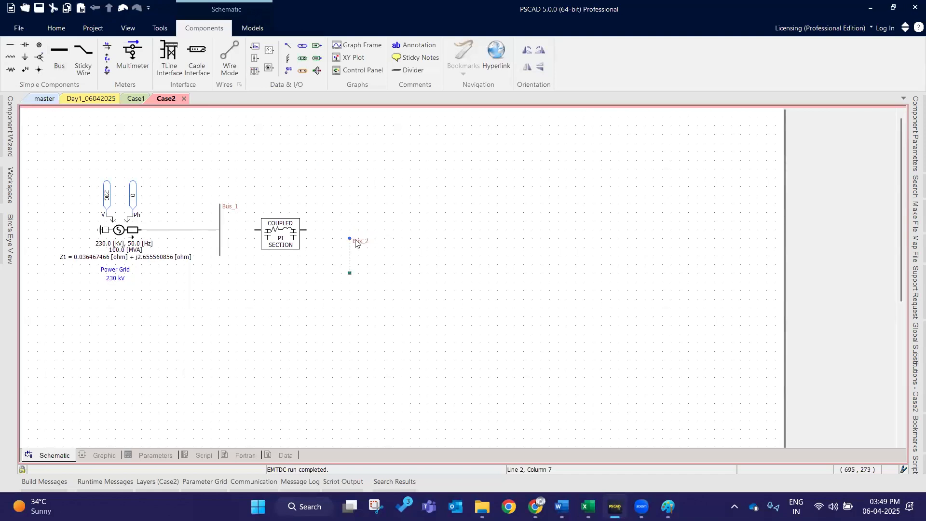
{"action": "left_click_drag", "start_coordinate": [356, 243], "coordinate": [354, 205]}
{"action": "mouse_move", "coordinate": [348, 236]}
{"action": "left_mouse_down"}
{"action": "mouse_move", "coordinate": [346, 252]}
{"action": "mouse_move", "coordinate": [349, 235]}
{"action": "left_mouse_up"}
{"action": "left_click", "coordinate": [448, 262]}
Step: Copy the three-phase two-winding transformer in circle notation from the master library's Transformers page
{"action": "left_click", "coordinate": [41, 99]}
{"action": "scroll", "coordinate": [208, 265], "scroll_direction": "up", "scroll_amount": 3}
{"action": "left_click", "coordinate": [221, 283]}
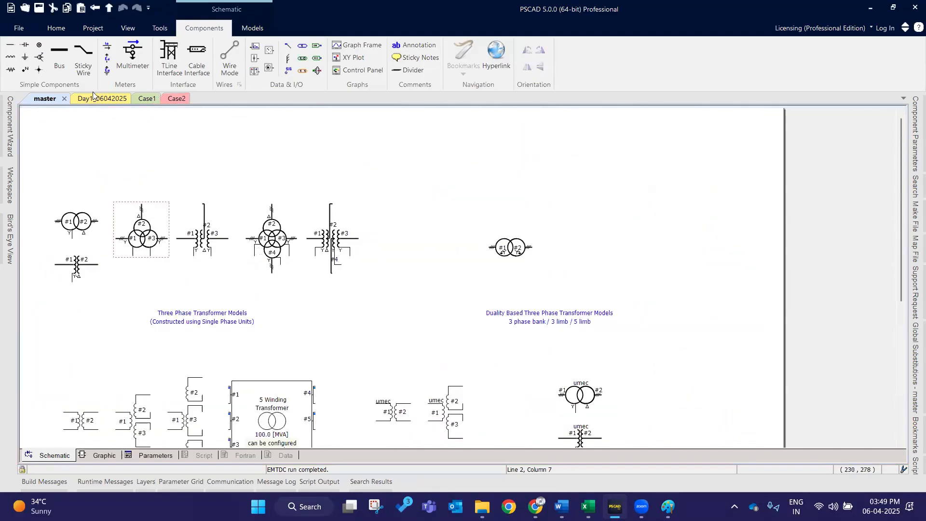
{"action": "left_click", "coordinate": [95, 9]}
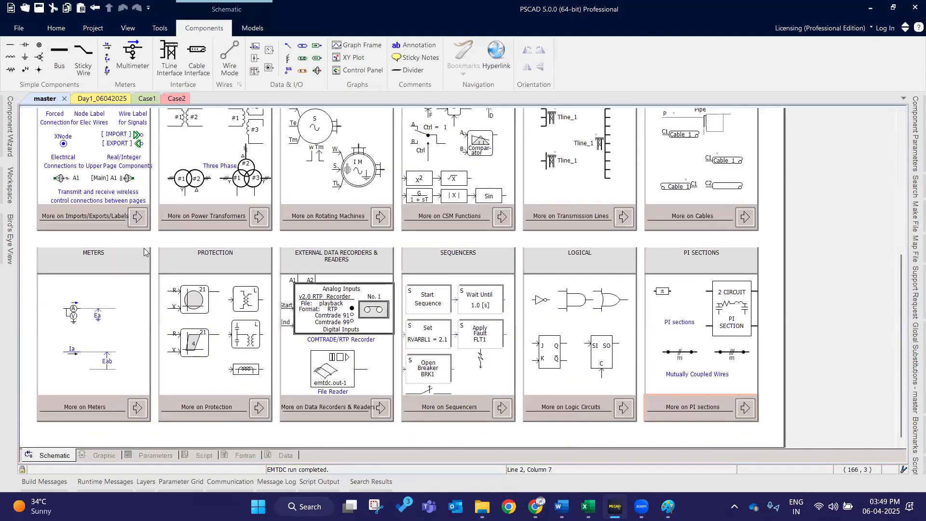
{"action": "scroll", "coordinate": [169, 300], "scroll_direction": "up", "scroll_amount": 5}
{"action": "scroll", "coordinate": [227, 376], "scroll_direction": "down", "scroll_amount": 1}
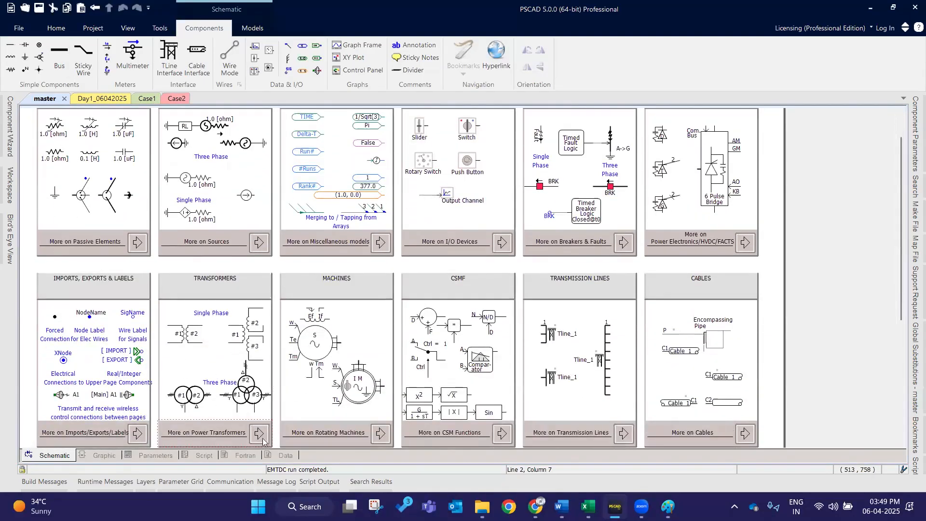
{"action": "left_click", "coordinate": [260, 436]}
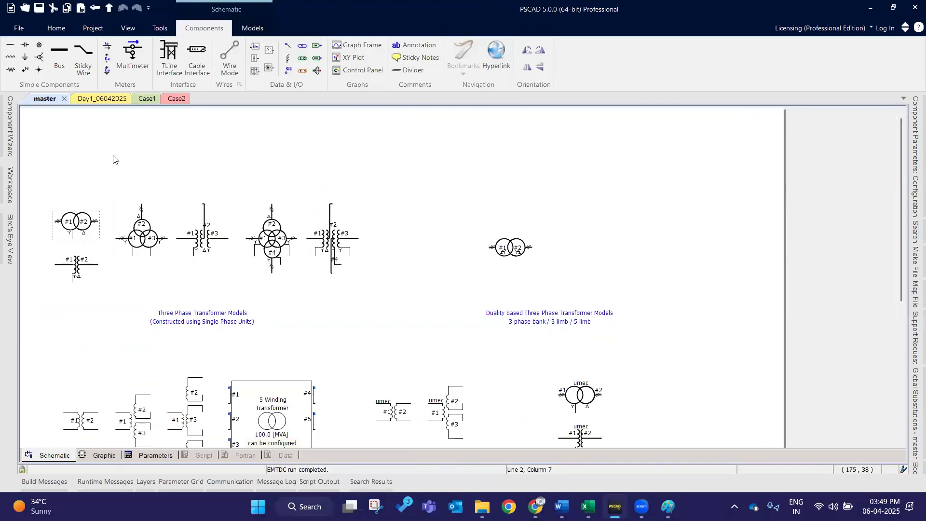
{"action": "left_click", "coordinate": [109, 8]}
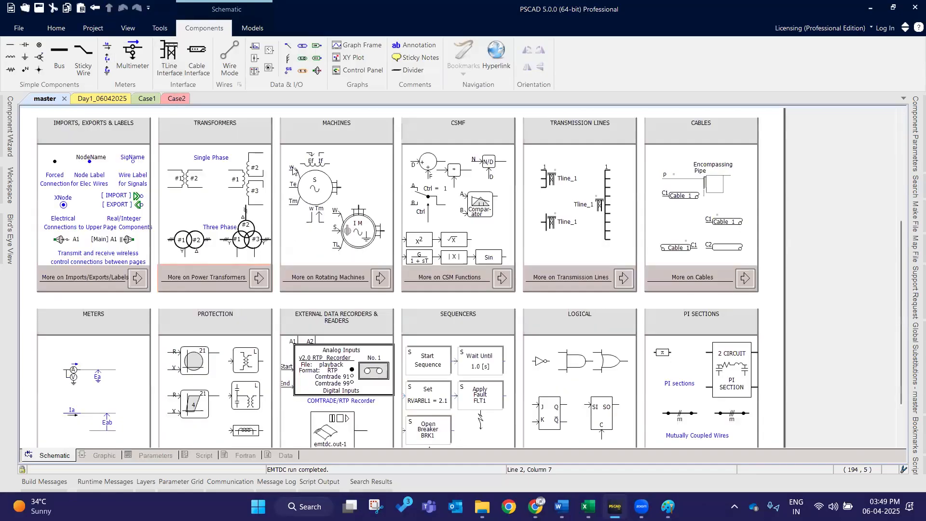
Step: Paste the two-winding transformer into Case2 beyond Bus_2 and align it with the PI section
{"action": "left_click", "coordinate": [176, 99]}
{"action": "key", "text": "ctrl+v"}
{"action": "mouse_move", "coordinate": [422, 229]}
{"action": "left_mouse_down"}
{"action": "mouse_move", "coordinate": [410, 229]}
{"action": "mouse_move", "coordinate": [413, 235]}
{"action": "left_mouse_up"}
{"action": "left_click", "coordinate": [416, 298]}
{"action": "left_click", "coordinate": [427, 268]}
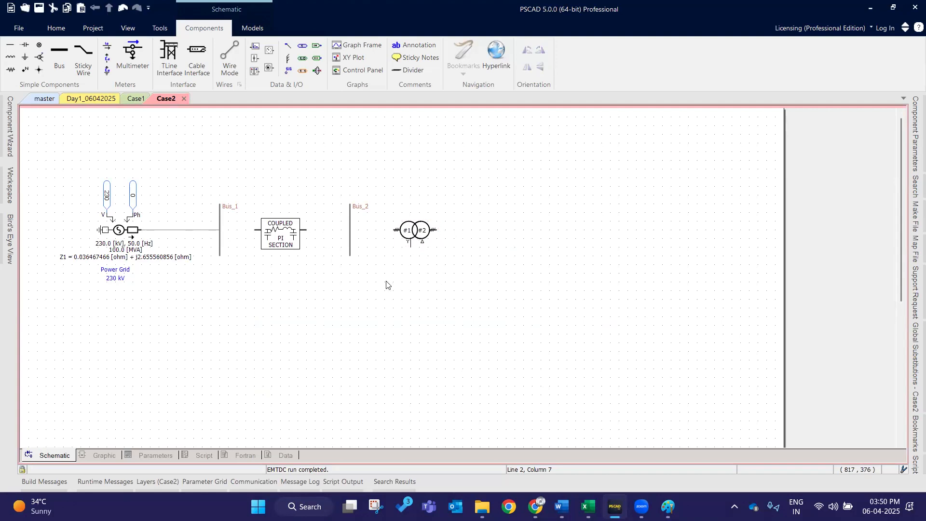
Step: Add a third vertical bus beyond the transformer's winding 2 side, matching the height of the other buses
{"action": "left_click", "coordinate": [55, 51]}
{"action": "left_click", "coordinate": [489, 223]}
{"action": "left_click_drag", "start_coordinate": [486, 218], "coordinate": [478, 256]}
{"action": "double_click", "coordinate": [421, 231]}
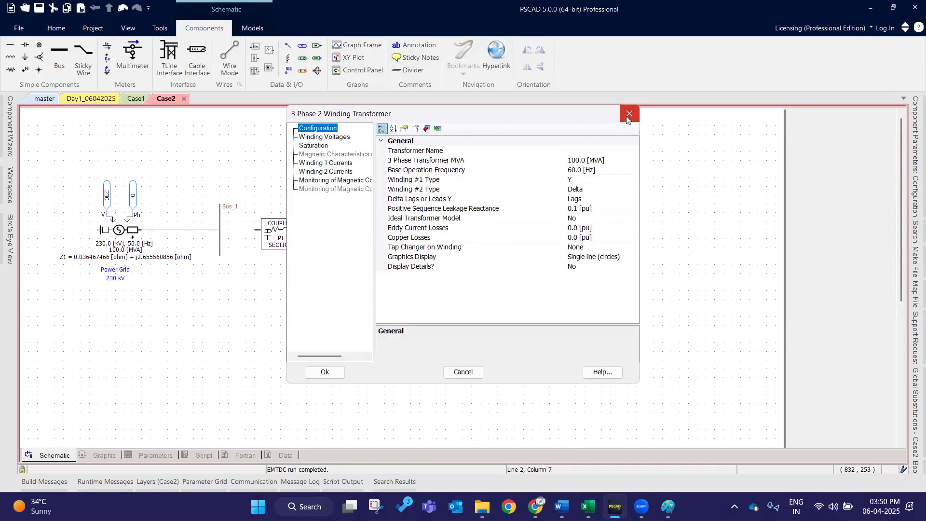
{"action": "left_click", "coordinate": [626, 114]}
Step: Add a ground, rotate it to point downward and attach it to the neutral of the transformer's winding 1
{"action": "left_click", "coordinate": [25, 57]}
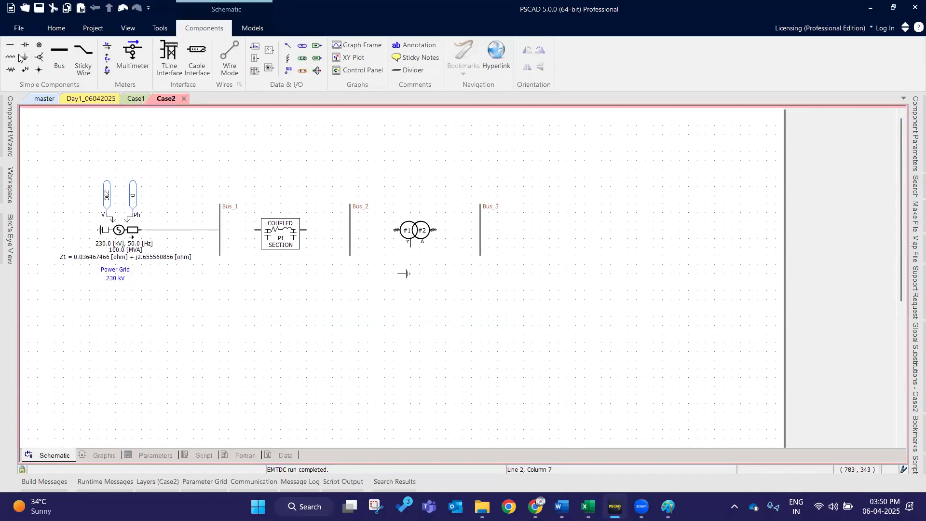
{"action": "left_click", "coordinate": [406, 280]}
{"action": "key", "text": "ctrl+r"}
{"action": "left_click_drag", "start_coordinate": [393, 281], "coordinate": [411, 255]}
{"action": "left_click", "coordinate": [392, 320]}
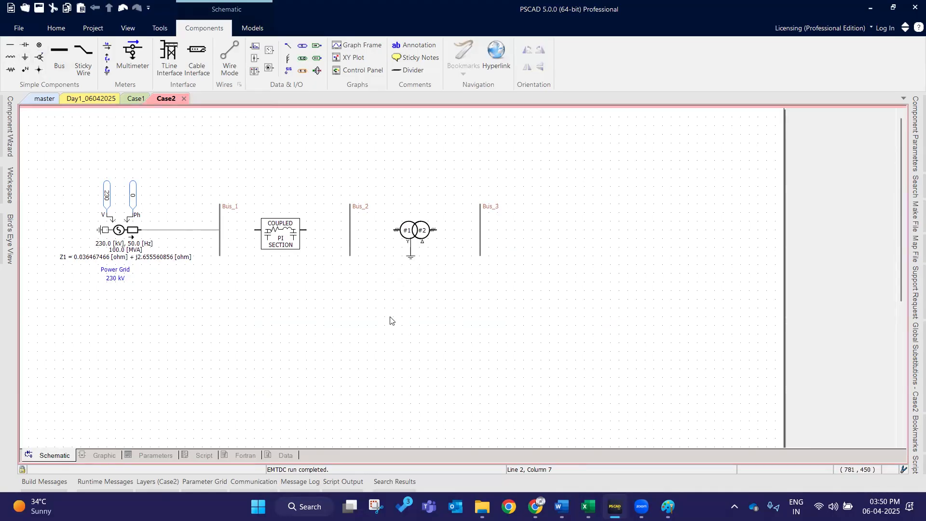
Step: Set the two-winding transformer's base operation frequency to 50 Hz
{"action": "double_click", "coordinate": [435, 229]}
{"action": "left_click", "coordinate": [571, 173]}
{"action": "key", "text": "BackSpace"}
{"action": "type", "text": "5"}
{"action": "key", "text": "Return"}
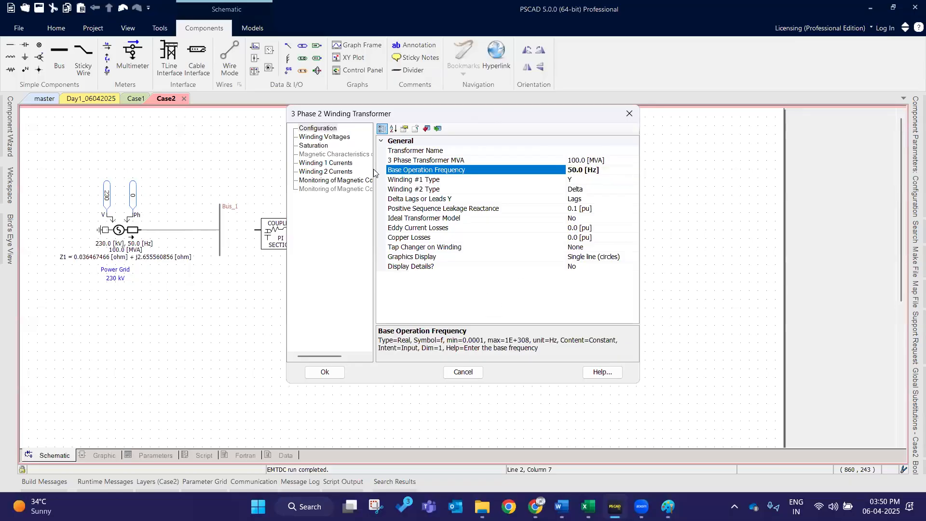
Step: Set the transformer's winding 2 line-to-line voltage to 11 kV and accept the parameters
{"action": "left_click", "coordinate": [324, 138]}
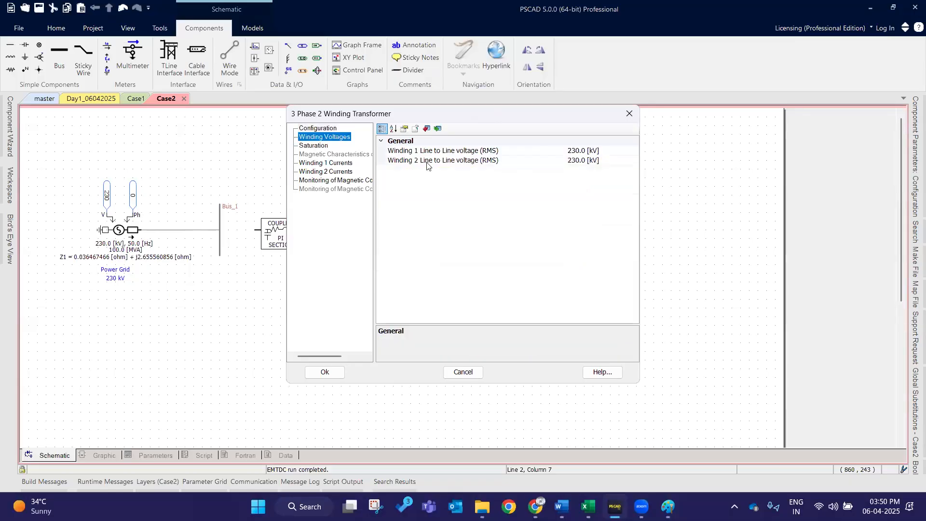
{"action": "left_click", "coordinate": [585, 162]}
{"action": "key", "text": "ctrl+a"}
{"action": "type", "text": "11"}
{"action": "key", "text": "Return"}
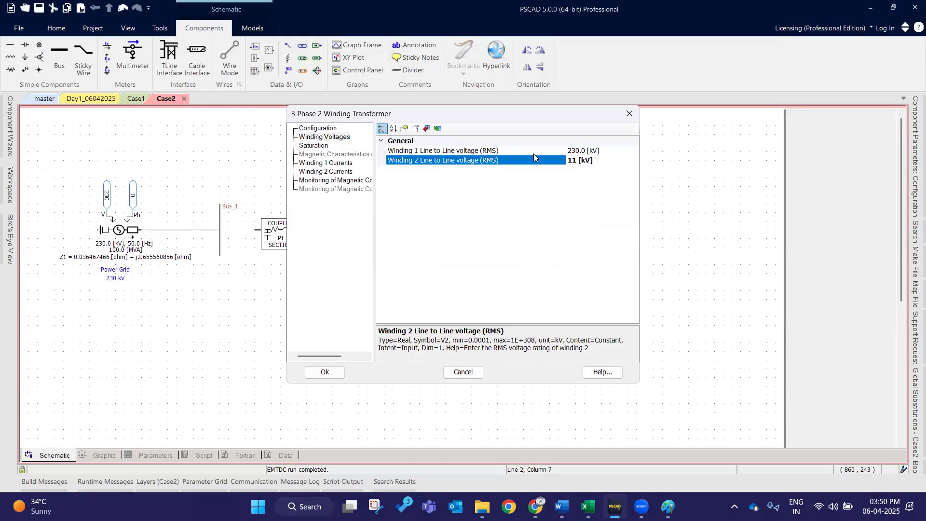
{"action": "left_click", "coordinate": [325, 372]}
{"action": "left_click", "coordinate": [580, 313]}
Step: Turn on the display of the transformer's details on the canvas and accept its parameters
{"action": "double_click", "coordinate": [417, 229]}
{"action": "double_click", "coordinate": [596, 266]}
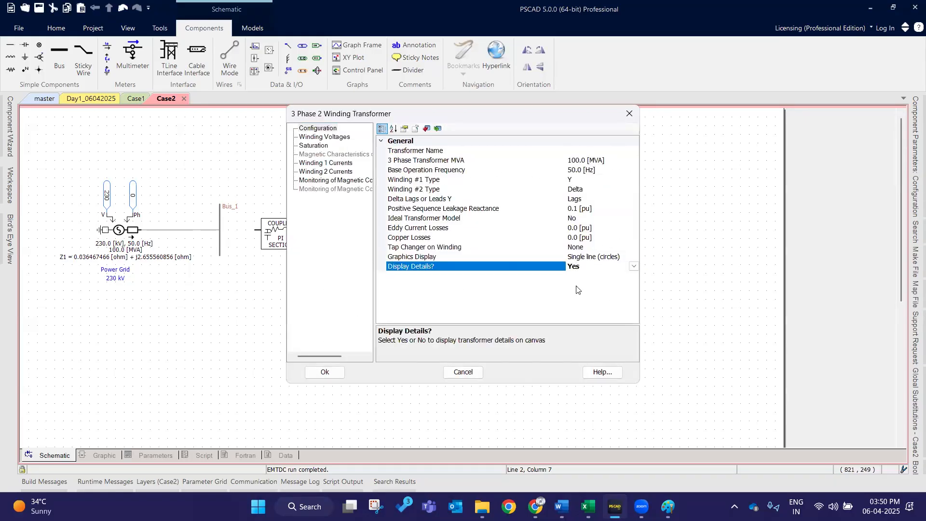
{"action": "left_click", "coordinate": [325, 372]}
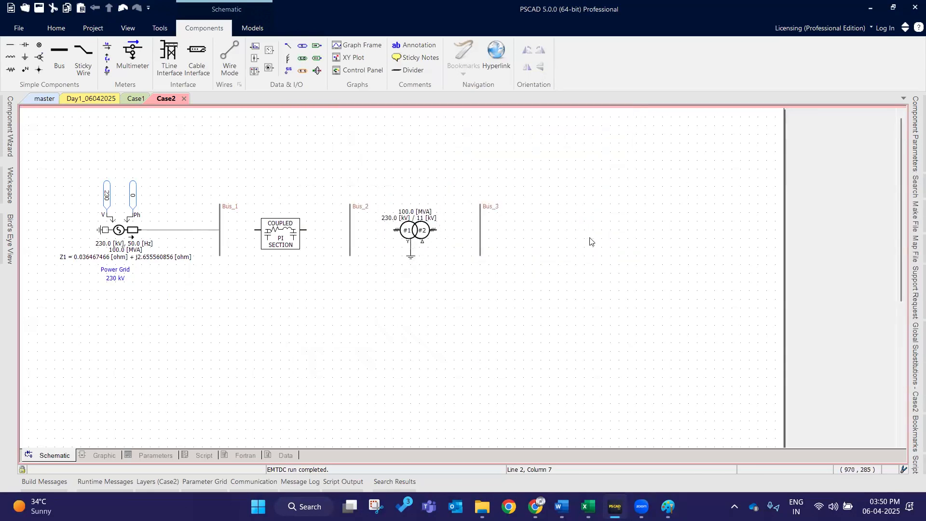
Step: Wire Bus_1, the coupled PI section, Bus_2, the transformer and Bus_3 together in series
{"action": "left_click", "coordinate": [230, 67]}
{"action": "left_click", "coordinate": [219, 229]}
{"action": "left_click", "coordinate": [255, 230]}
{"action": "left_click", "coordinate": [306, 230]}
{"action": "left_click", "coordinate": [349, 230]}
{"action": "left_click", "coordinate": [394, 230]}
{"action": "left_click", "coordinate": [436, 230]}
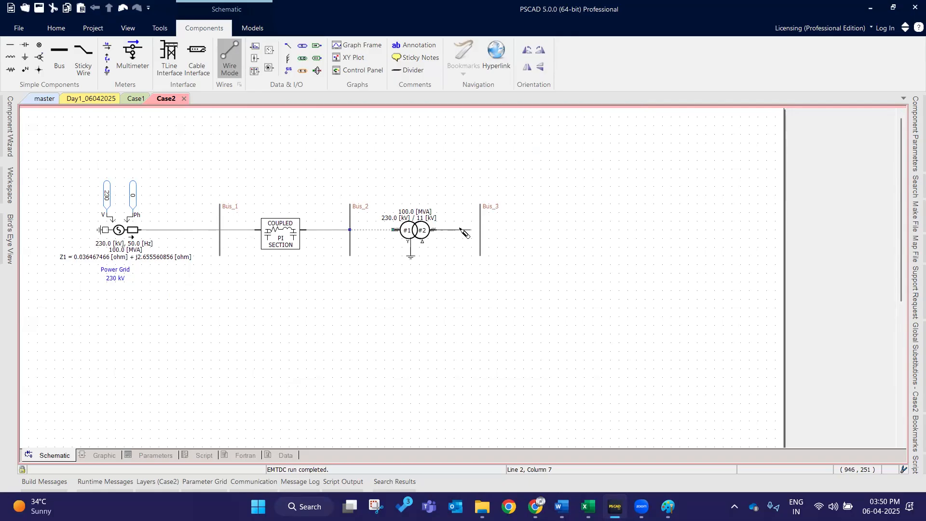
{"action": "left_click", "coordinate": [480, 230]}
{"action": "key", "text": "Escape"}
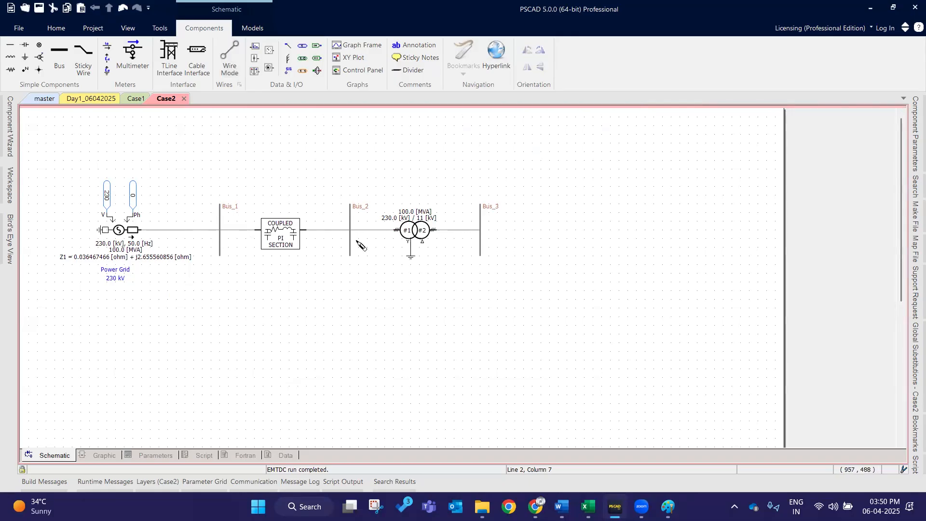
Step: Copy the Single/Three Phase L-G Fixed Load from the master library's passive elements into Case2 and place it beyond Bus_3
{"action": "left_click", "coordinate": [39, 100]}
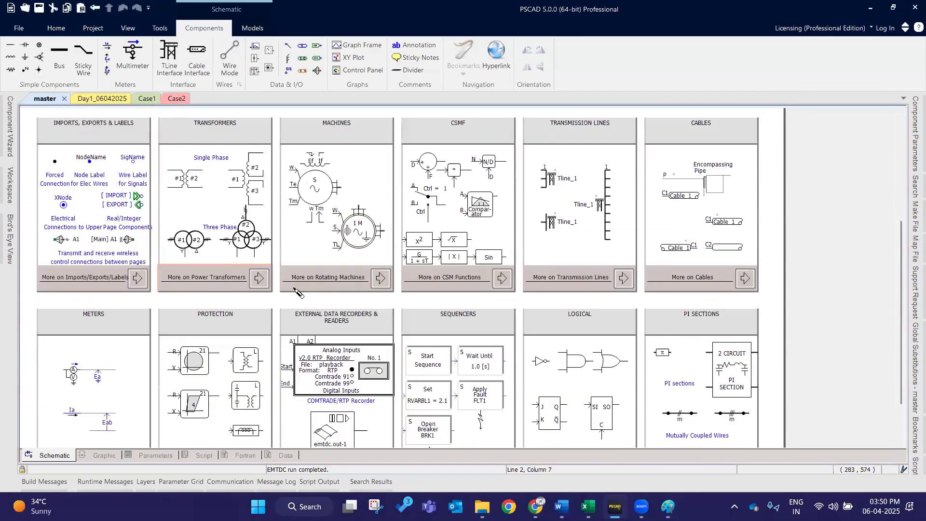
{"action": "scroll", "coordinate": [245, 232], "scroll_direction": "up", "scroll_amount": 3}
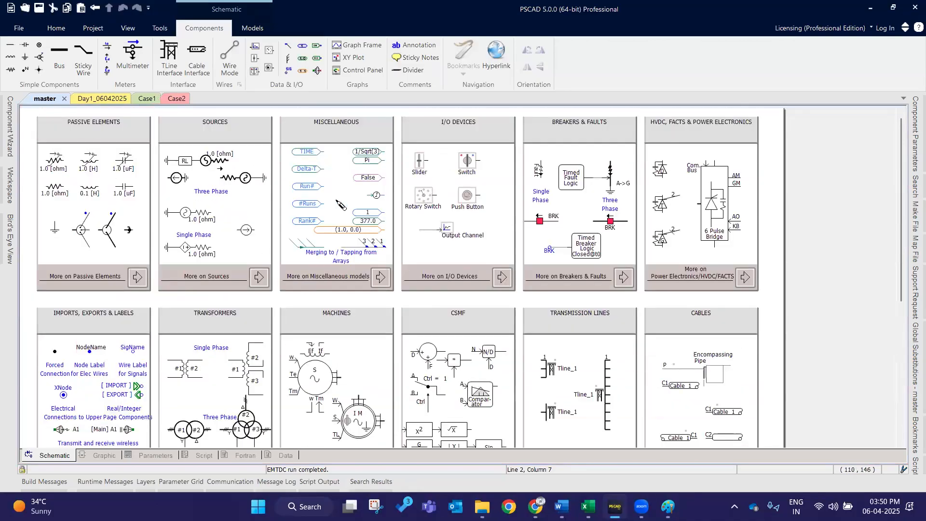
{"action": "left_click", "coordinate": [139, 279]}
{"action": "scroll", "coordinate": [400, 280], "scroll_direction": "down", "scroll_amount": 3}
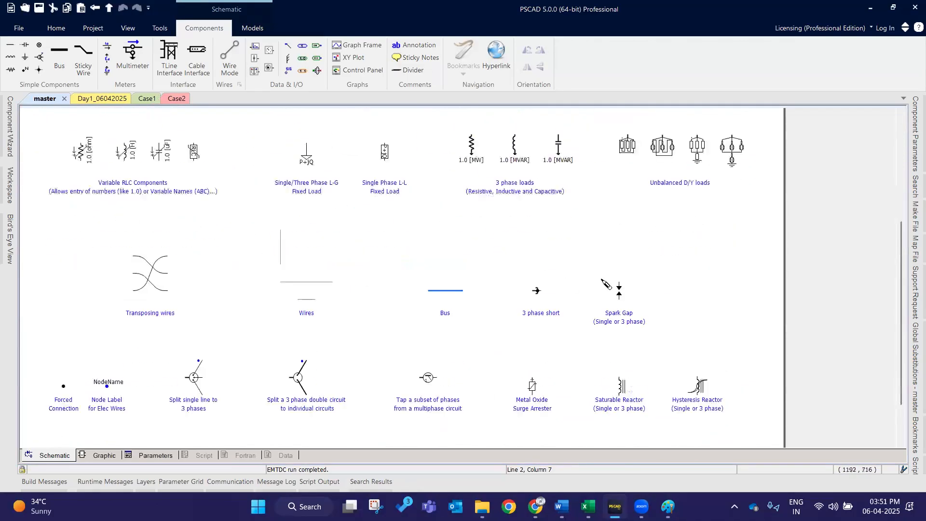
{"action": "scroll", "coordinate": [399, 280], "scroll_direction": "up", "scroll_amount": 3}
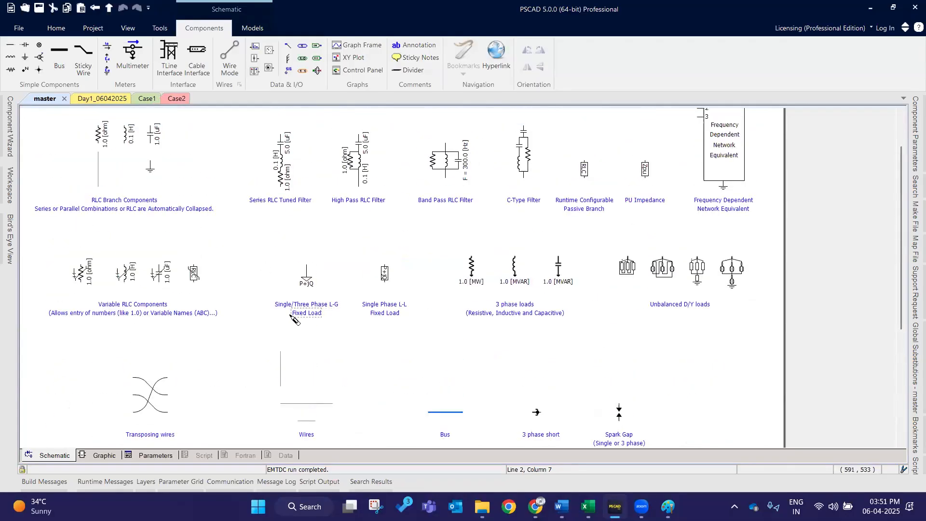
{"action": "left_click", "coordinate": [311, 282]}
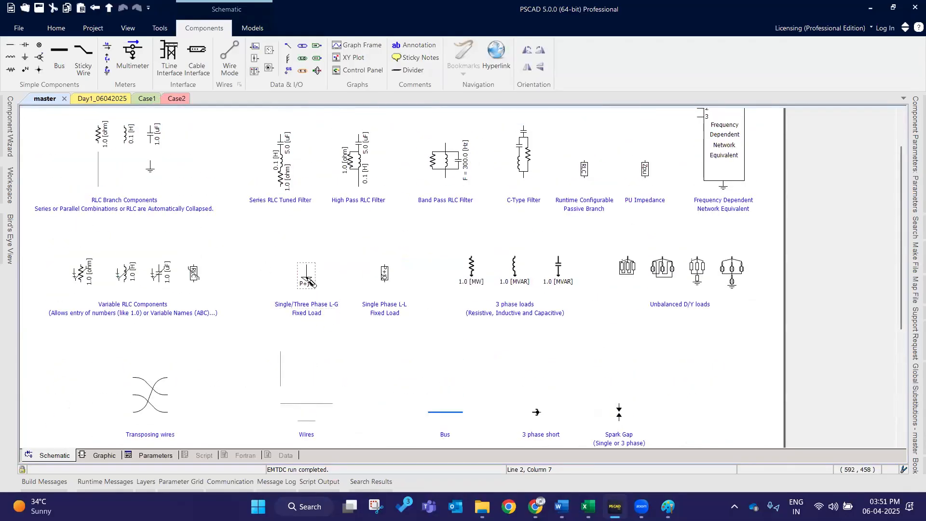
{"action": "left_click", "coordinate": [175, 98]}
{"action": "key", "text": "ctrl+v"}
{"action": "left_click", "coordinate": [540, 360]}
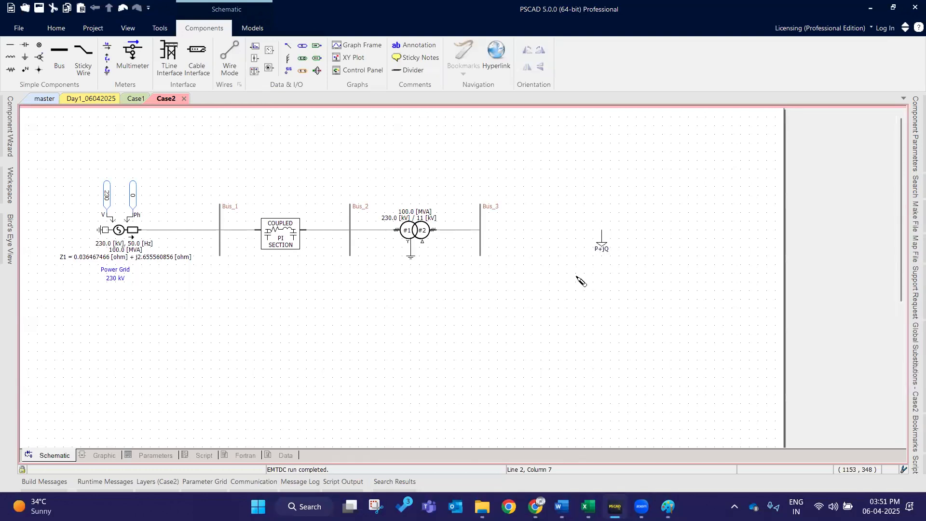
{"action": "left_click_drag", "start_coordinate": [599, 246], "coordinate": [543, 248]}
Step: Wire Bus_3 to the upper terminal of the fixed load and check the load's parameters
{"action": "left_click", "coordinate": [230, 58]}
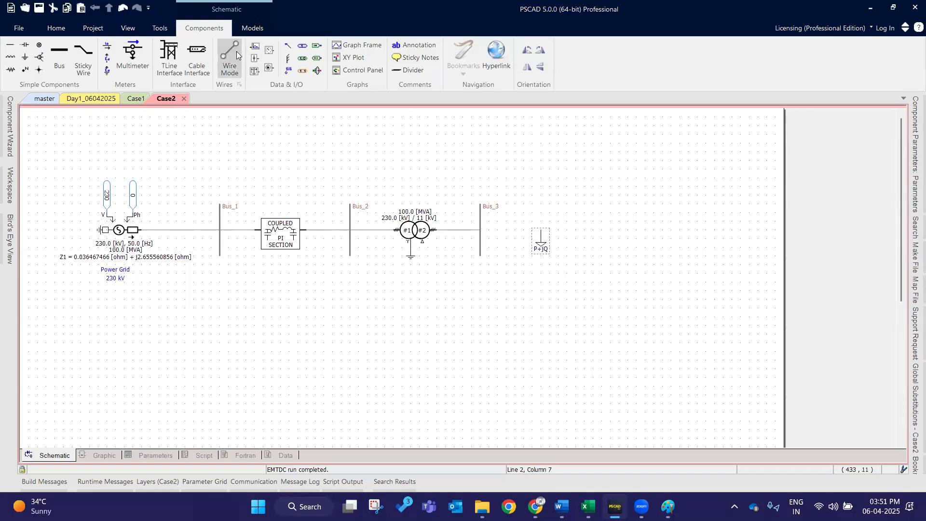
{"action": "left_click", "coordinate": [481, 230]}
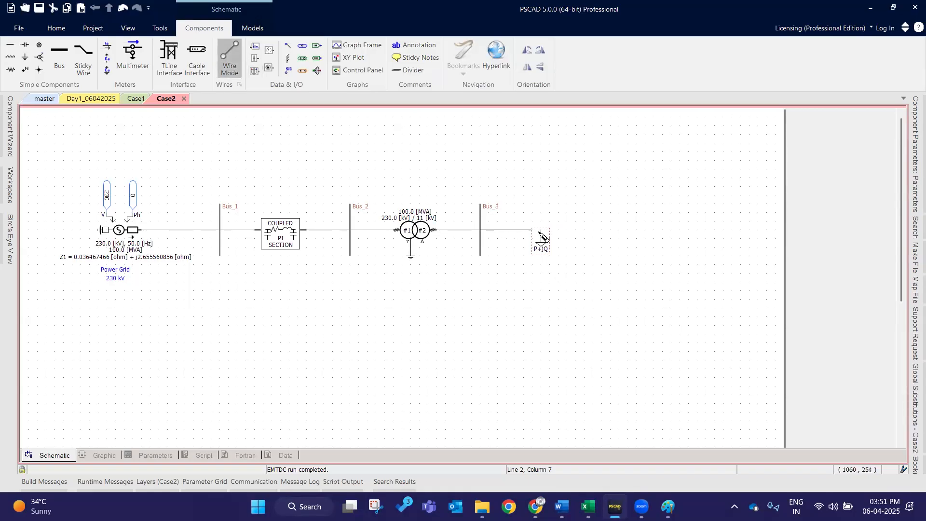
{"action": "right_click", "coordinate": [540, 230]}
{"action": "key", "text": "Escape"}
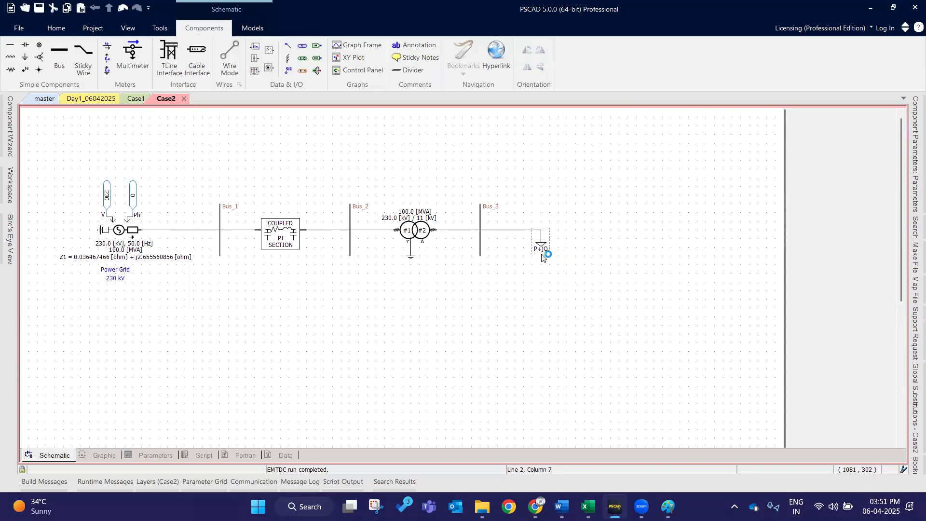
{"action": "double_click", "coordinate": [541, 248]}
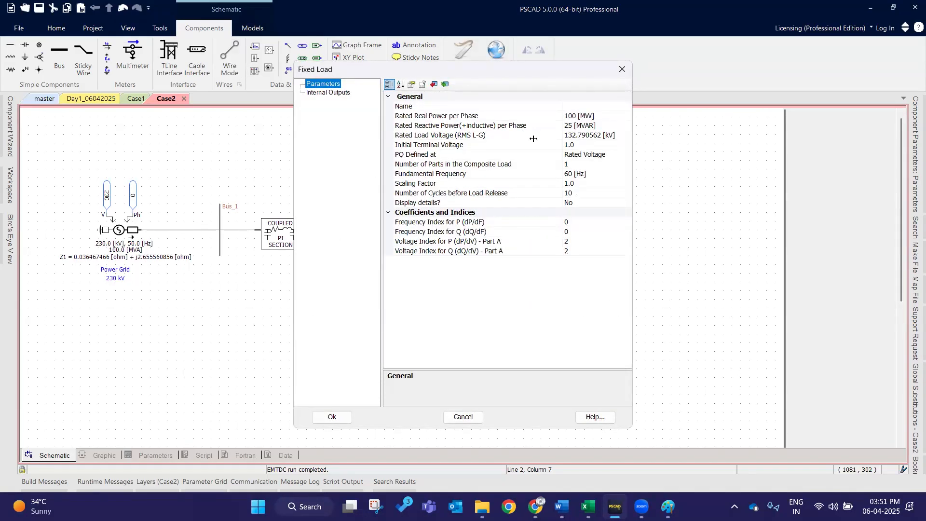
{"action": "left_click", "coordinate": [623, 69]}
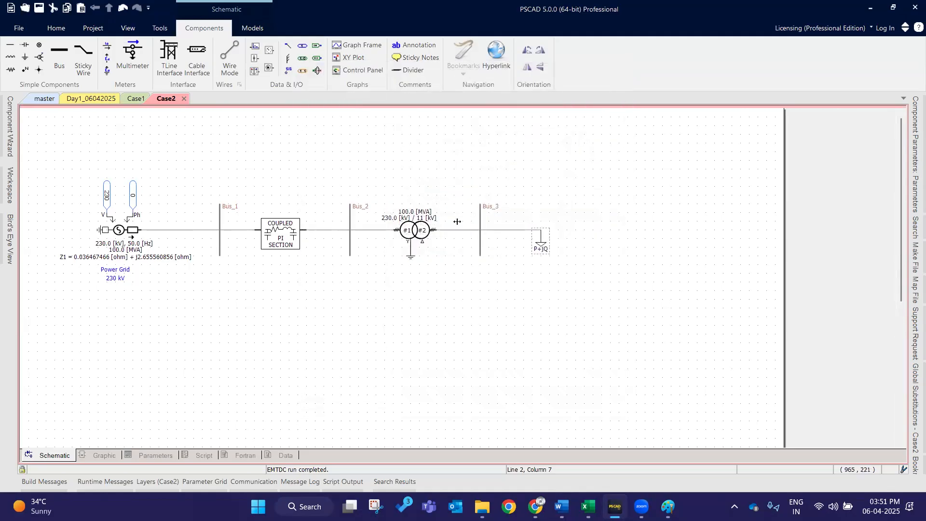
Step: Switch to the Book1.xlsx workbook in Excel and copy the voltage calculation in L23:L25 of the Source sheet to P23
{"action": "left_click", "coordinate": [585, 495]}
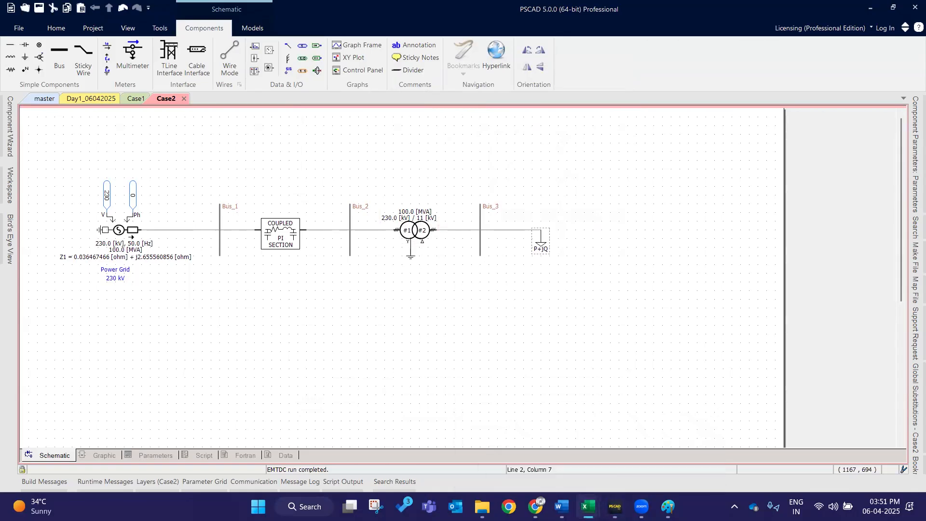
{"action": "left_click", "coordinate": [585, 507]}
{"action": "left_click", "coordinate": [521, 449]}
{"action": "scroll", "coordinate": [268, 327], "scroll_direction": "up", "scroll_amount": 6}
{"action": "scroll", "coordinate": [268, 327], "scroll_direction": "up", "scroll_amount": 7}
{"action": "scroll", "coordinate": [356, 333], "scroll_direction": "down", "scroll_amount": 9}
{"action": "scroll", "coordinate": [356, 336], "scroll_direction": "up", "scroll_amount": 10}
{"action": "scroll", "coordinate": [647, 341], "scroll_direction": "up", "scroll_amount": 6}
{"action": "scroll", "coordinate": [647, 316], "scroll_direction": "down", "scroll_amount": 1}
{"action": "left_click", "coordinate": [702, 313]}
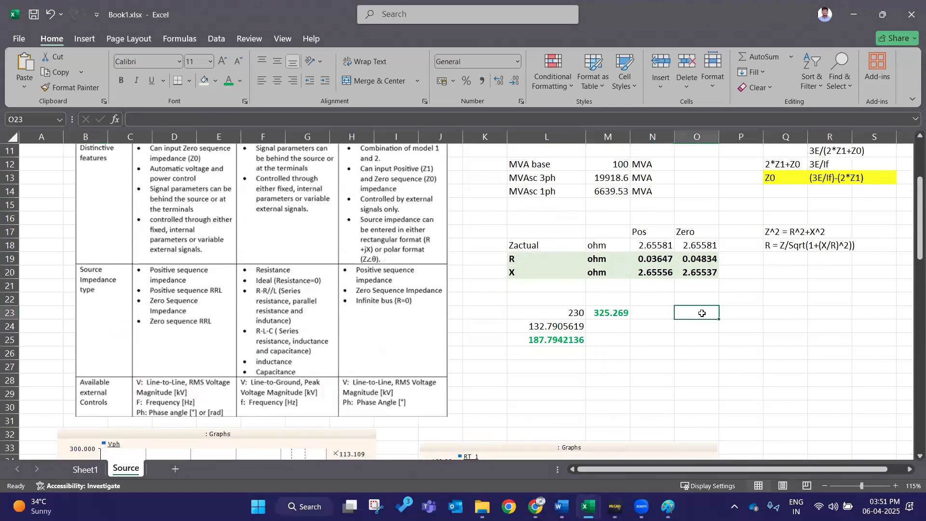
{"action": "left_click_drag", "start_coordinate": [560, 312], "coordinate": [574, 340]}
{"action": "key", "text": "ctrl+c"}
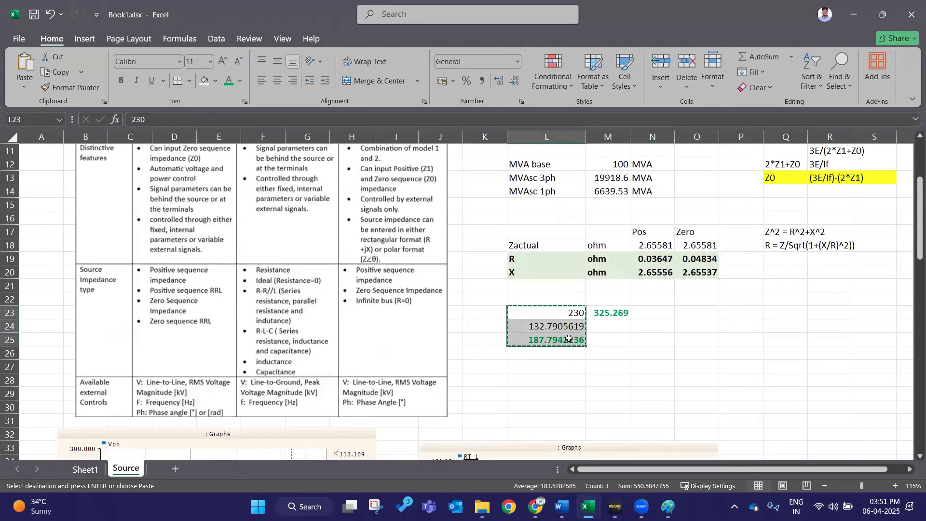
{"action": "left_click", "coordinate": [732, 307]}
{"action": "key", "text": "ctrl+v"}
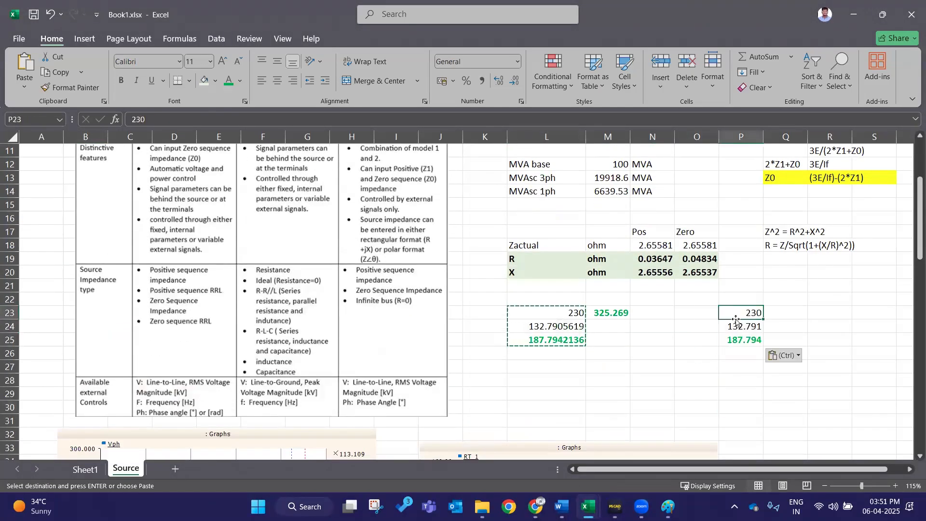
Step: Set the line-to-line voltage in cell P23 to 11
{"action": "type", "text": "11"}
{"action": "key", "text": "Return"}
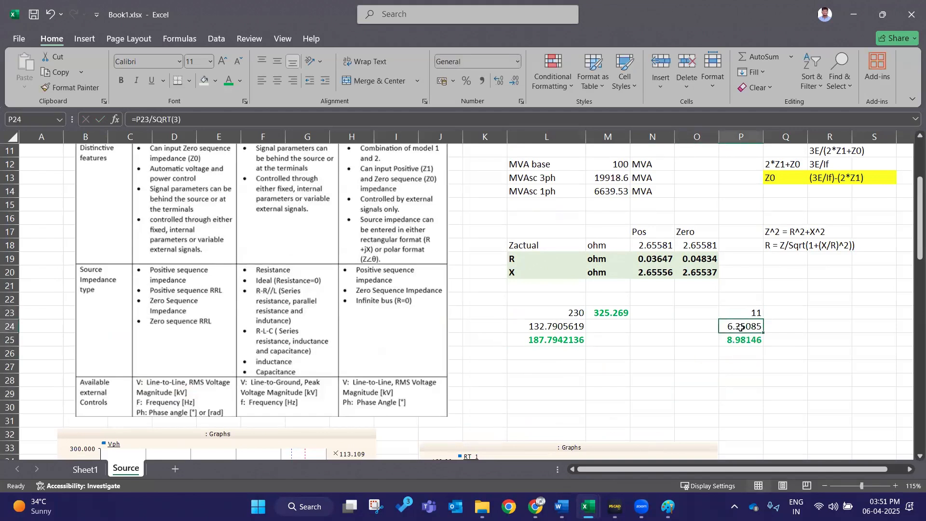
{"action": "left_click", "coordinate": [687, 394]}
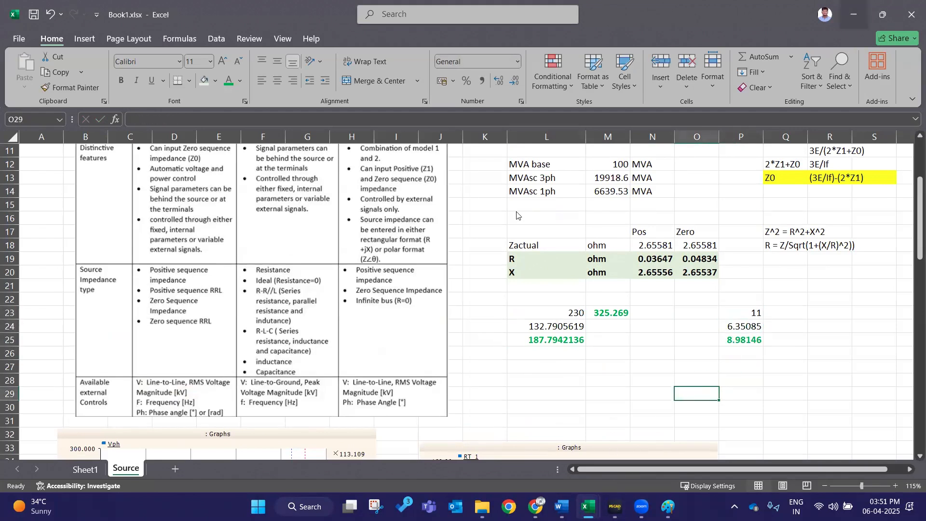
Step: Switch back to PSCAD and open the fixed load's parameters
{"action": "left_click", "coordinate": [589, 506]}
{"action": "double_click", "coordinate": [539, 243]}
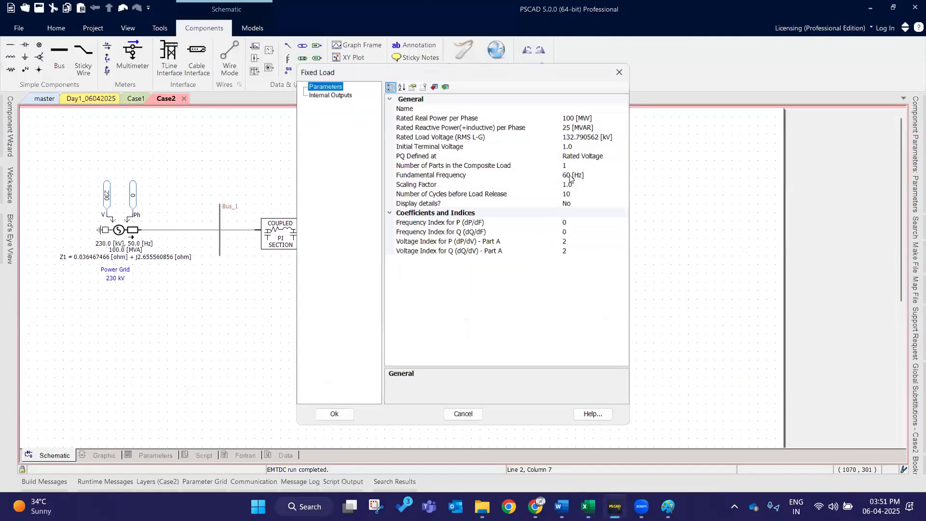
Step: Try to clear the fixed load's rated load voltage
{"action": "left_click_drag", "start_coordinate": [602, 137], "coordinate": [554, 144]}
{"action": "key", "text": "BackSpace"}
{"action": "left_click", "coordinate": [550, 301]}
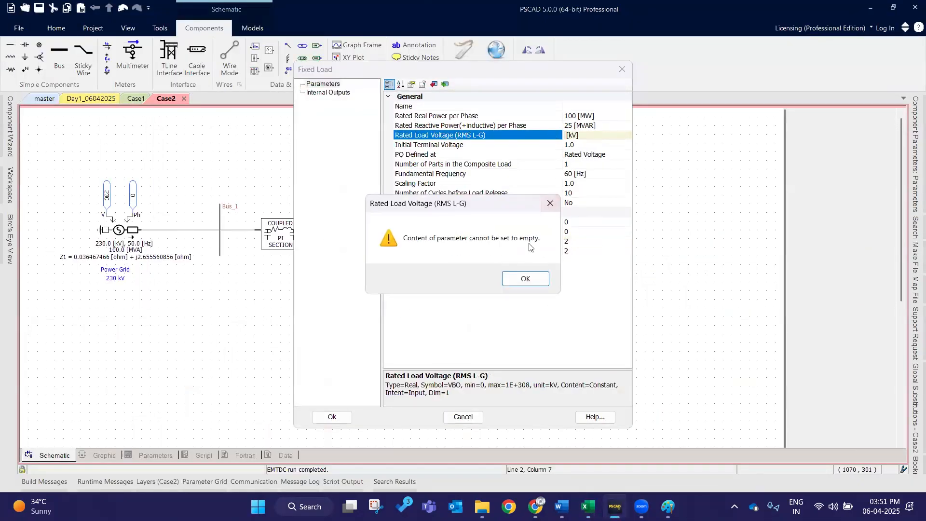
{"action": "left_click", "coordinate": [527, 277]}
{"action": "left_click_drag", "start_coordinate": [600, 136], "coordinate": [543, 144]}
{"action": "key", "text": "BackSpace"}
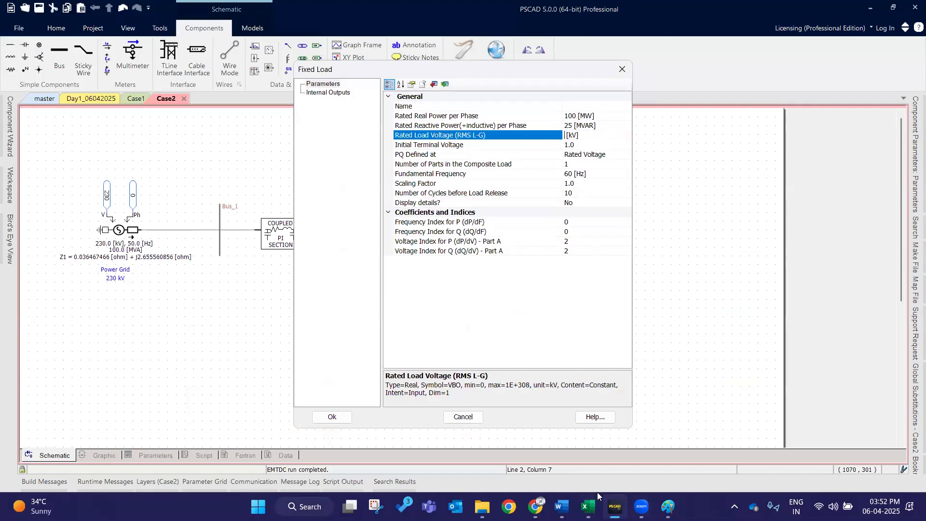
Step: Switch to the Book1.xlsx workbook in Excel and copy the line-to-ground voltage in cell P24
{"action": "mouse_move", "coordinate": [589, 504]}
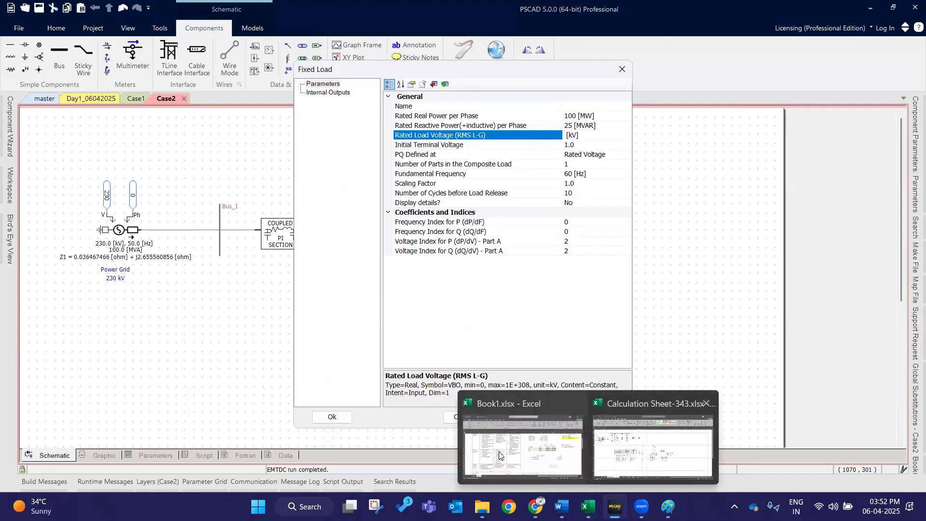
{"action": "left_click", "coordinate": [501, 456]}
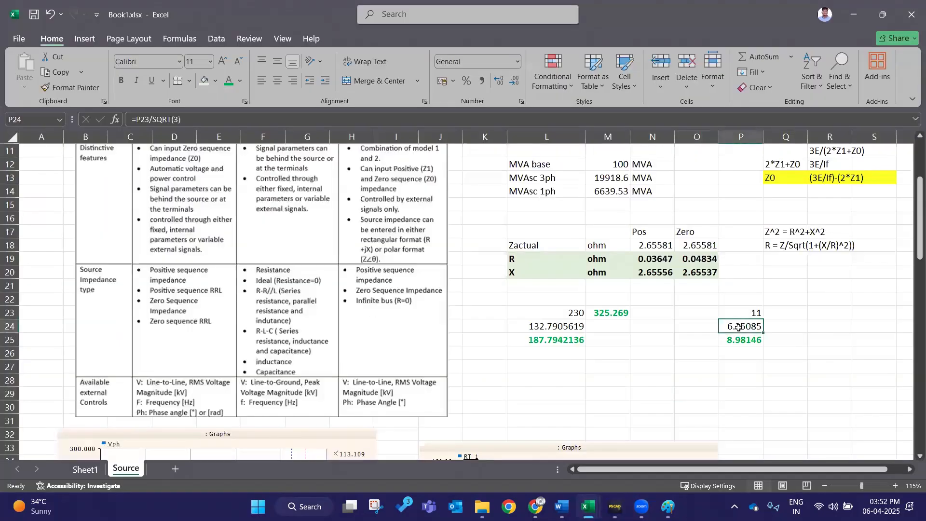
{"action": "key", "text": "ctrl+c"}
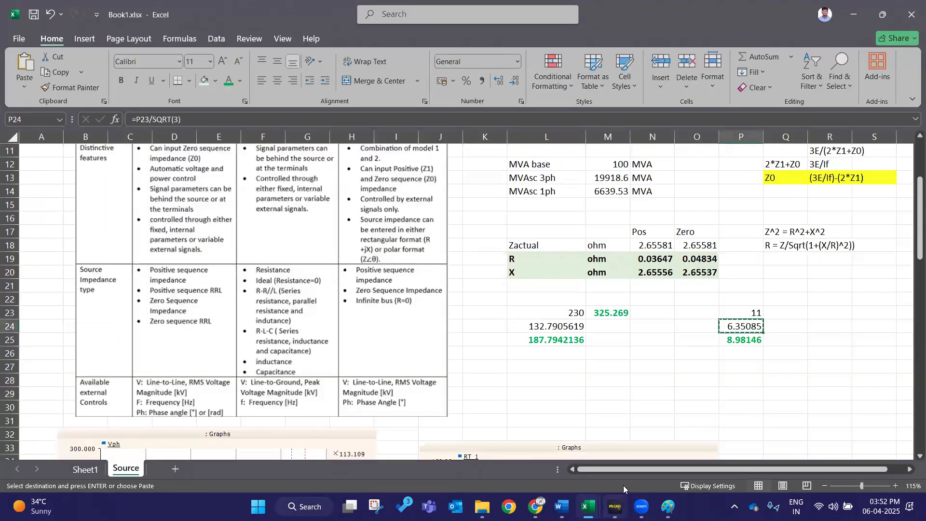
Step: Return to the Fixed Load parameters in PSCAD and set the rated load voltage to the copied 6.350852961 kV
{"action": "mouse_move", "coordinate": [614, 505]}
{"action": "left_click", "coordinate": [565, 440]}
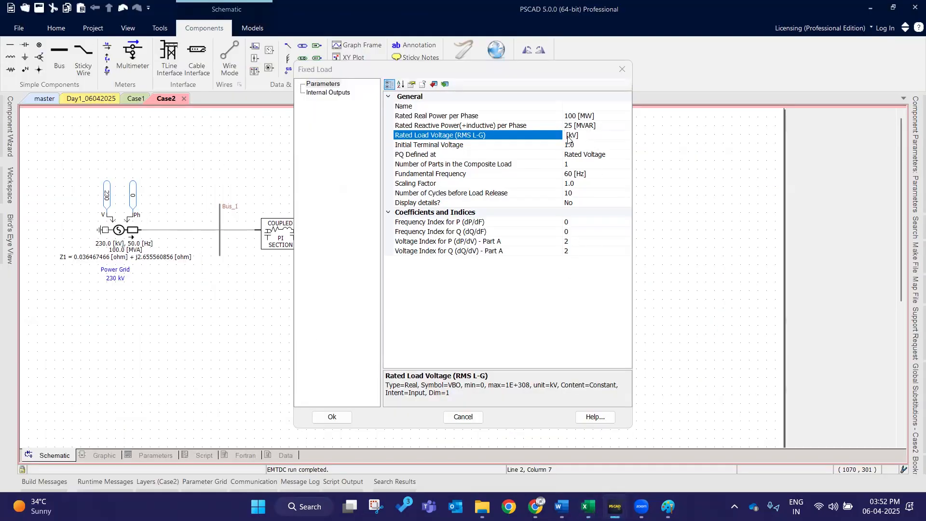
{"action": "mouse_move", "coordinate": [615, 504]}
{"action": "left_click", "coordinate": [661, 471]}
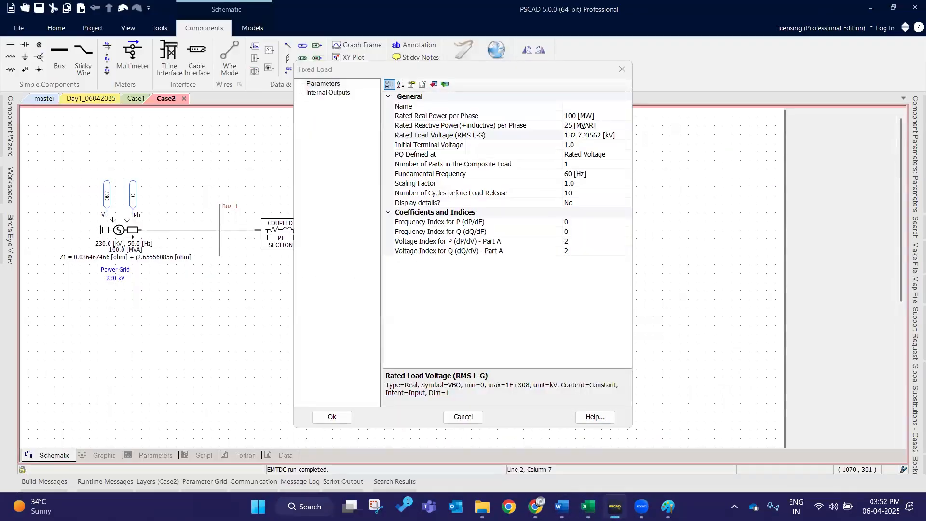
{"action": "left_click", "coordinate": [580, 133]}
{"action": "left_click_drag", "start_coordinate": [602, 136], "coordinate": [564, 145]}
{"action": "key", "text": "ctrl+v"}
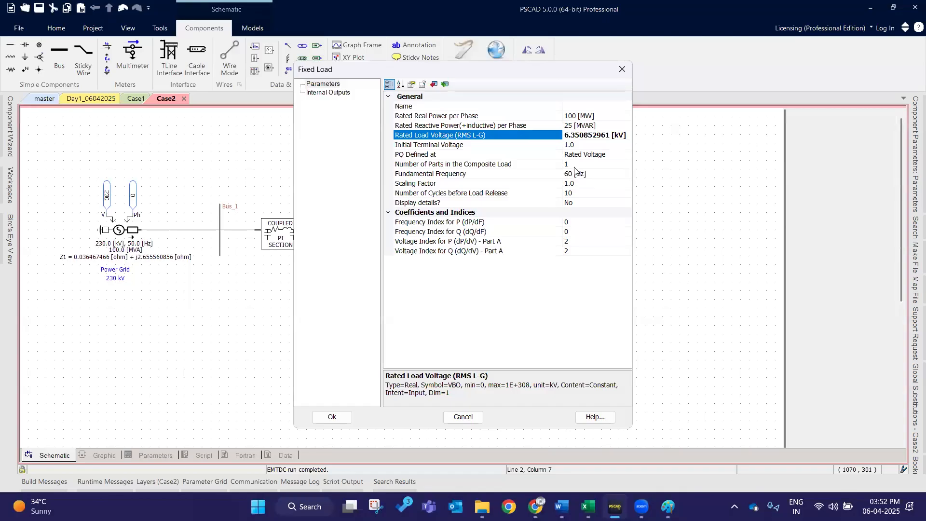
Step: Set the fixed load's fundamental frequency to 50 Hz and accept the parameters
{"action": "left_click", "coordinate": [568, 176]}
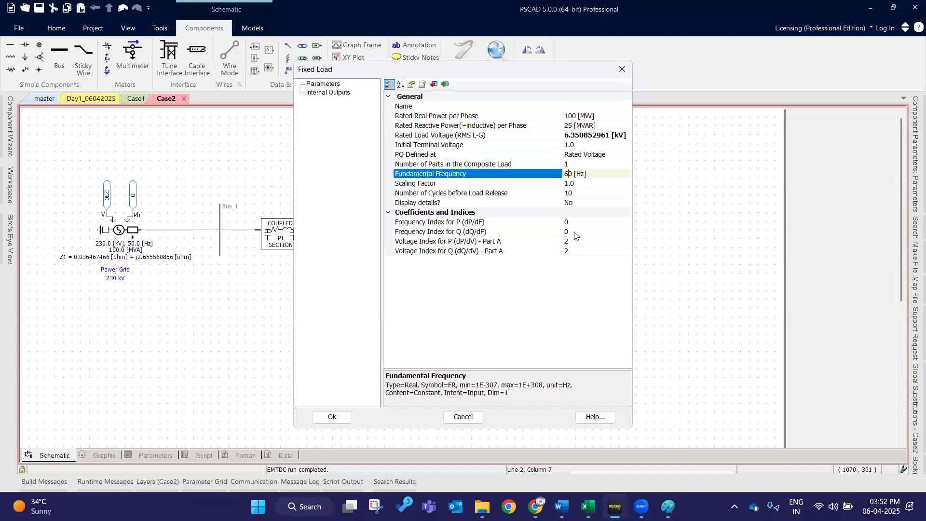
{"action": "key", "text": "BackSpace"}
{"action": "type", "text": "5"}
{"action": "key", "text": "Return"}
{"action": "left_click_drag", "start_coordinate": [537, 77], "coordinate": [791, 158]}
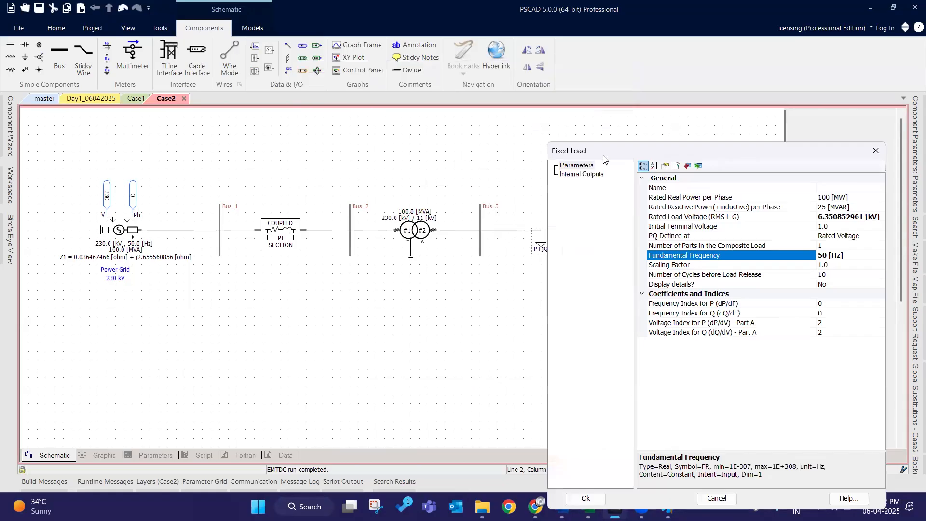
{"action": "left_click_drag", "start_coordinate": [604, 156], "coordinate": [354, 128]}
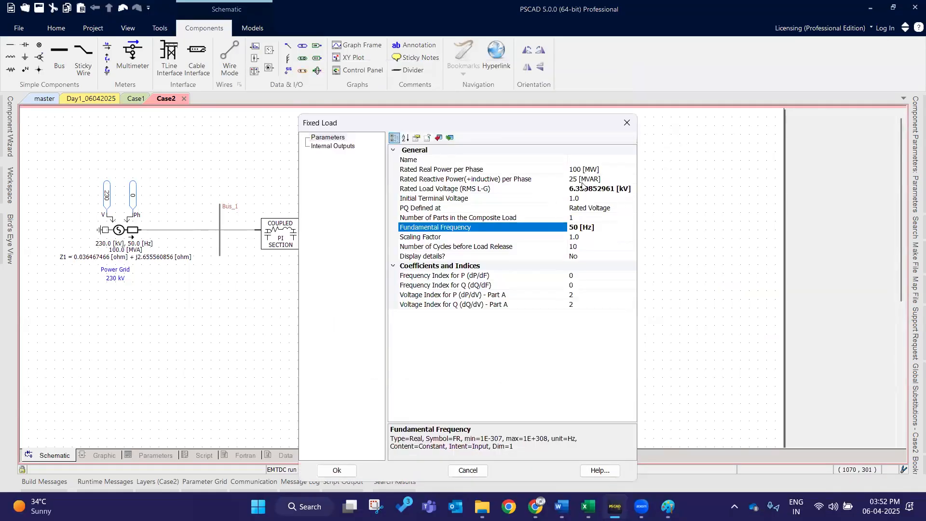
{"action": "left_click", "coordinate": [343, 471]}
{"action": "left_click", "coordinate": [642, 267]}
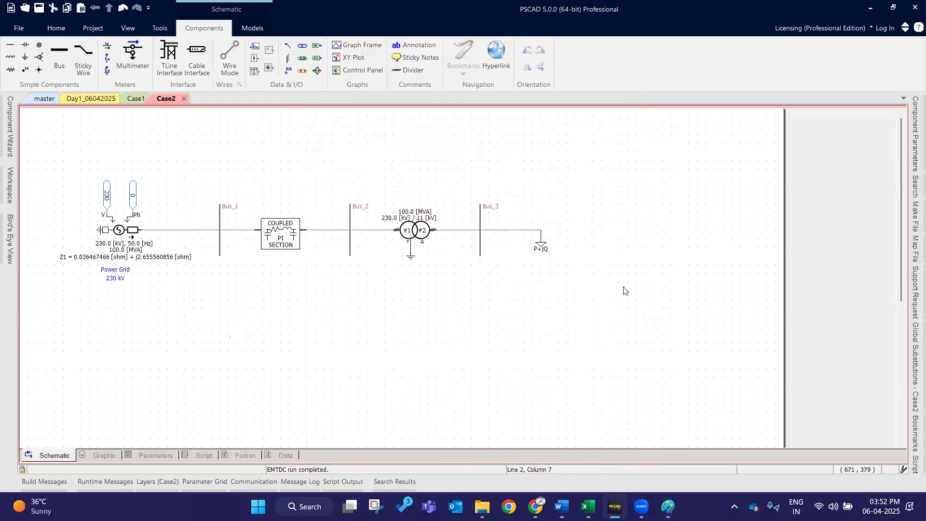
{"action": "left_click", "coordinate": [59, 29]}
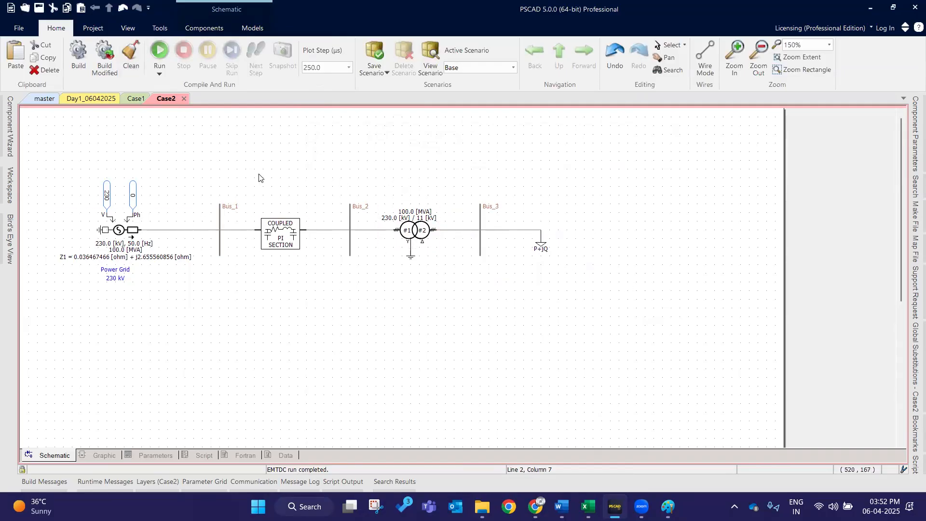
Step: Place an ammeter and insert it in line between the 230 kV source and Bus_1, shortening the source wire to fit
{"action": "left_click", "coordinate": [190, 29]}
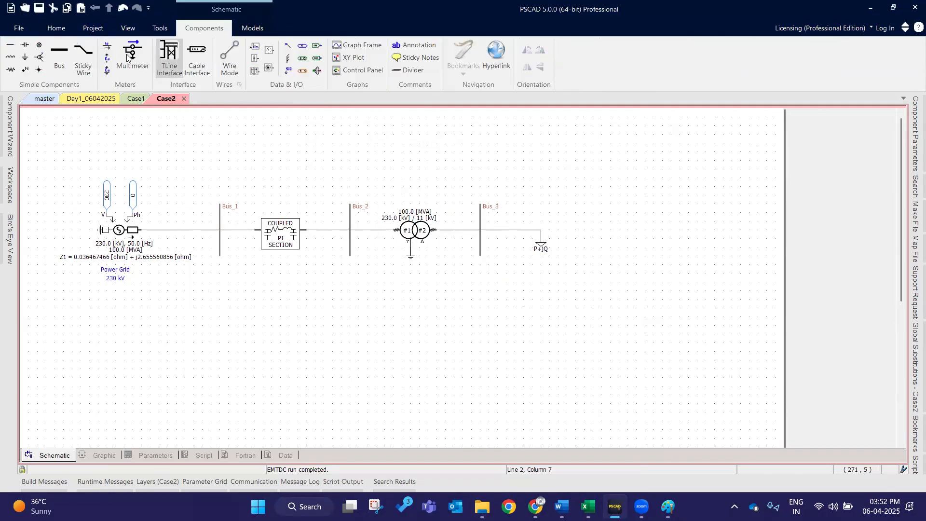
{"action": "left_click", "coordinate": [112, 44]}
{"action": "left_click", "coordinate": [197, 187]}
{"action": "left_click", "coordinate": [154, 185]}
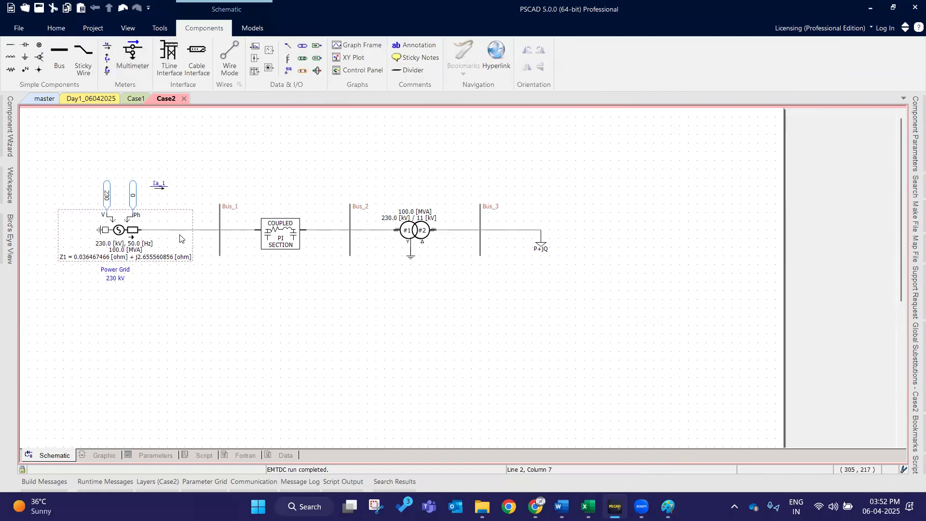
{"action": "left_click", "coordinate": [179, 231]}
{"action": "left_click_drag", "start_coordinate": [185, 228], "coordinate": [180, 230]}
{"action": "left_click_drag", "start_coordinate": [163, 184], "coordinate": [187, 226]}
Step: Wire the ammeter to Bus_1 and discard the stray wire started below the circuit
{"action": "left_click", "coordinate": [288, 355]}
{"action": "left_click", "coordinate": [229, 58]}
{"action": "left_click", "coordinate": [194, 231]}
{"action": "left_click", "coordinate": [344, 389]}
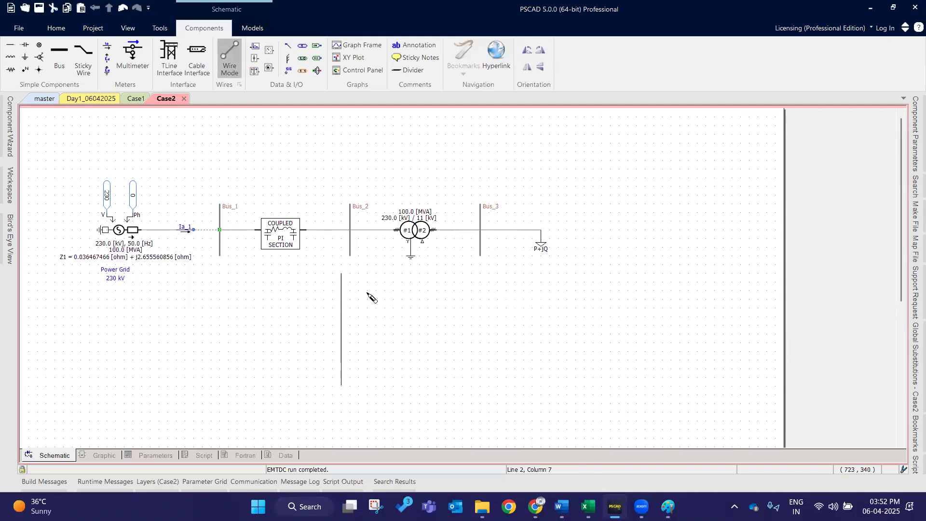
{"action": "key", "text": "Escape"}
{"action": "key", "text": "Delete"}
Step: Attach a line-to-ground voltmeter to Bus_2 and another one to Bus_3
{"action": "left_click", "coordinate": [125, 64]}
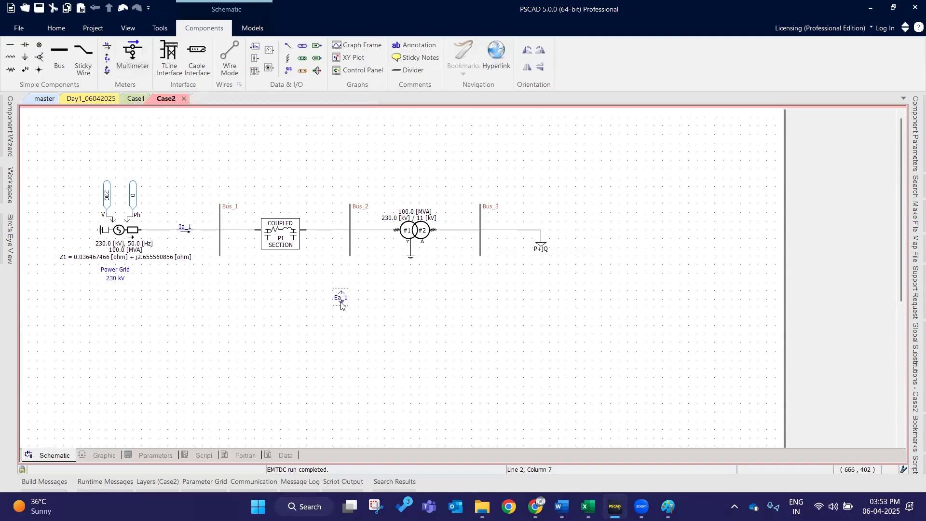
{"action": "left_click", "coordinate": [340, 300]}
{"action": "left_click_drag", "start_coordinate": [338, 297], "coordinate": [345, 235]}
{"action": "left_click", "coordinate": [107, 71]}
{"action": "left_click", "coordinate": [479, 235]}
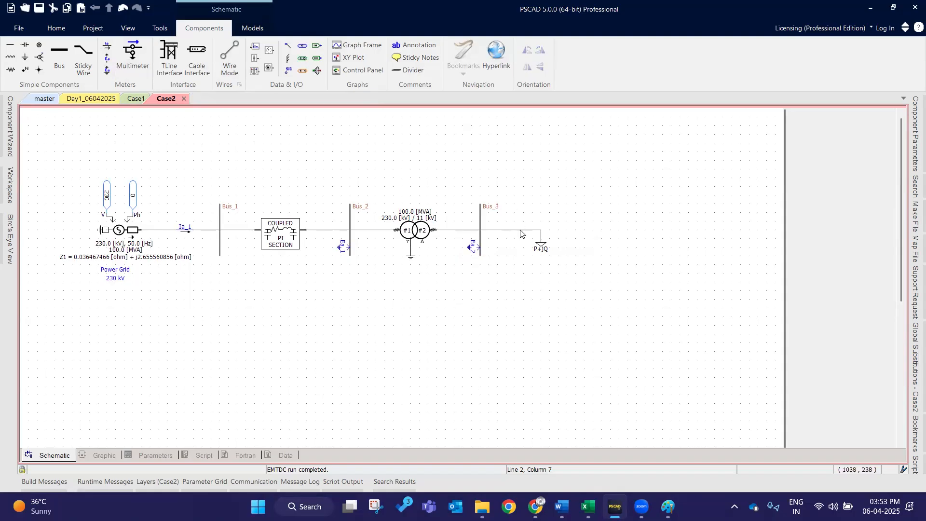
Step: Place a data signal label below the source and name its signal Ia_1
{"action": "left_click", "coordinate": [258, 58]}
{"action": "left_click", "coordinate": [124, 318]}
{"action": "double_click", "coordinate": [127, 320]}
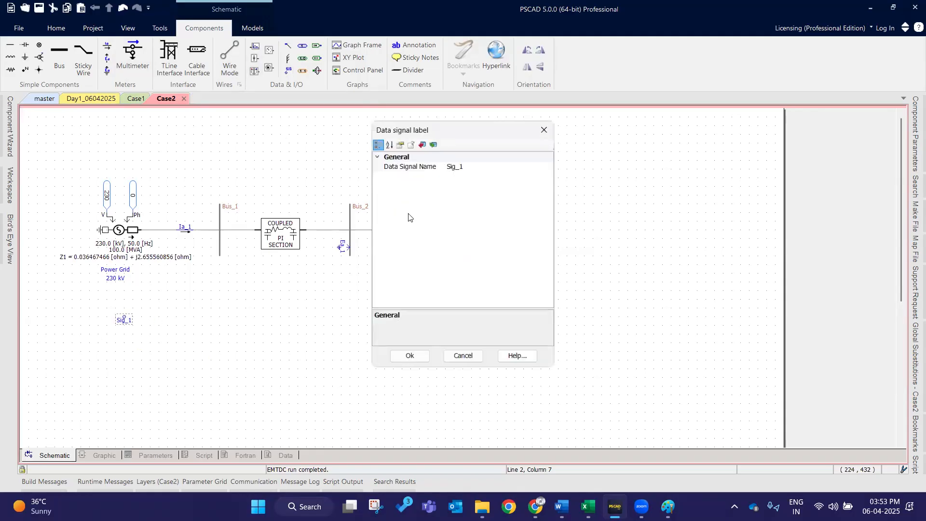
{"action": "left_click", "coordinate": [481, 165]}
{"action": "type", "text": "Ia"}
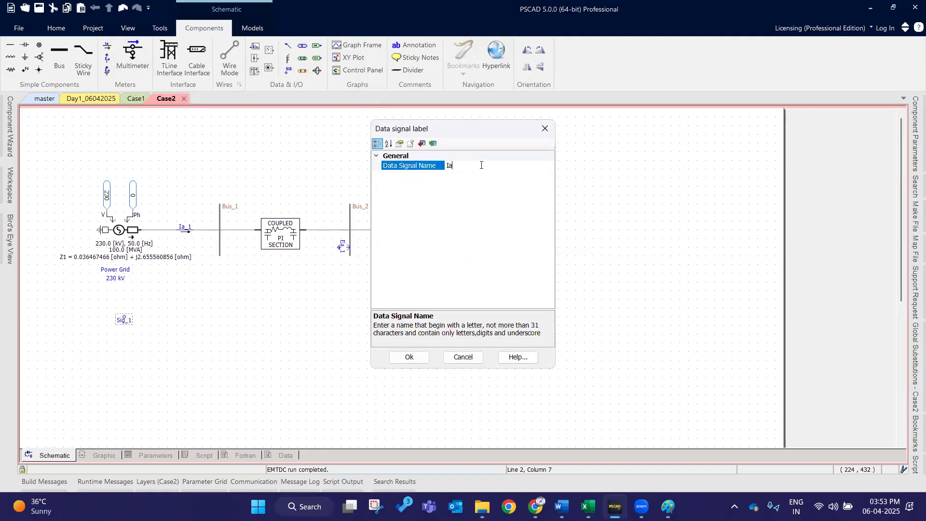
{"action": "key", "text": "Return"}
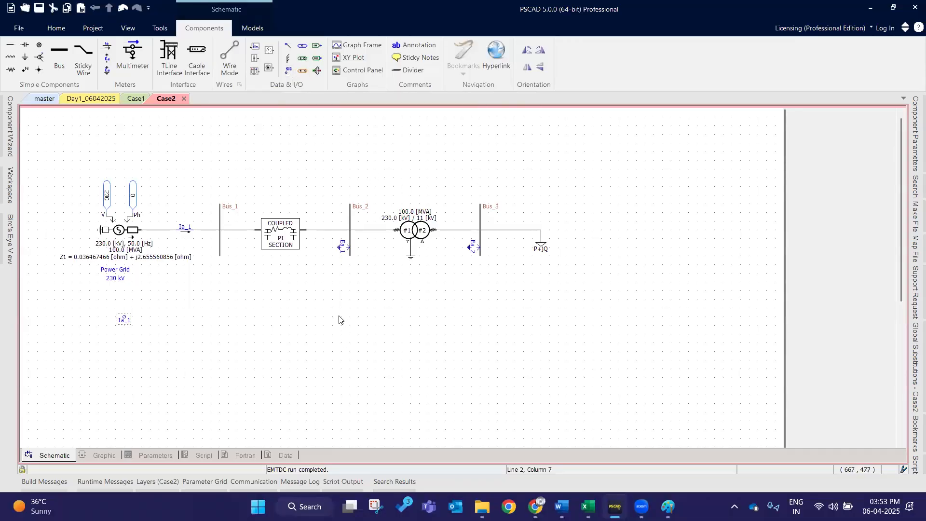
Step: Place a data signal label below Bus_2 and name its signal Ea_1
{"action": "left_click", "coordinate": [288, 71]}
{"action": "double_click", "coordinate": [318, 304]}
{"action": "left_click", "coordinate": [473, 165]}
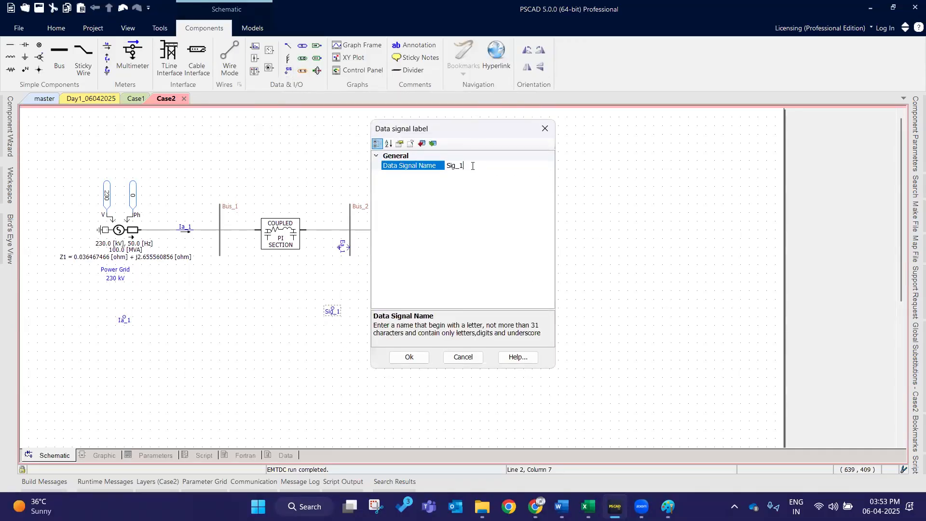
{"action": "type", "text": "Ea"}
{"action": "key", "text": "Return"}
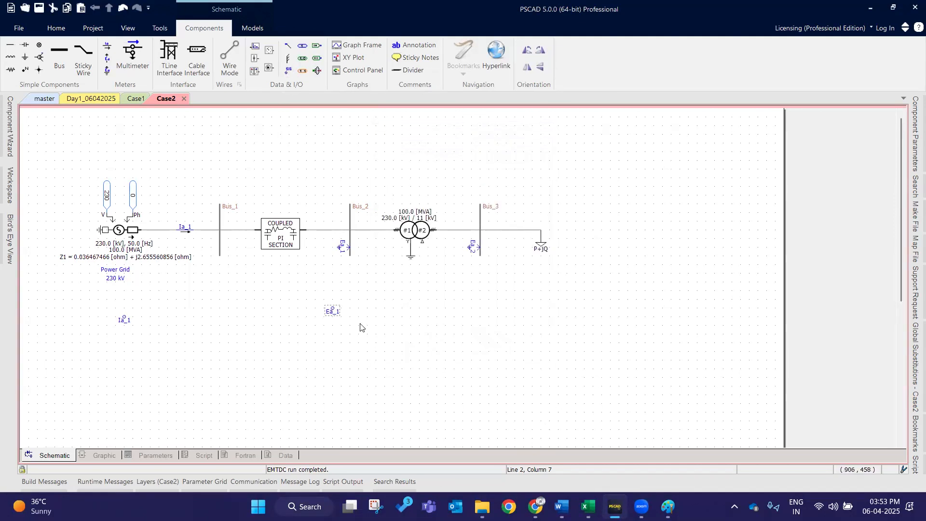
Step: Add a third data signal label named Ea_2 below Bus_3 and line up the Ia_1 label with the other two
{"action": "left_click", "coordinate": [468, 312]}
{"action": "key", "text": "ctrl+v"}
{"action": "left_click", "coordinate": [488, 368]}
{"action": "left_click", "coordinate": [464, 309]}
{"action": "left_click_drag", "start_coordinate": [464, 309], "coordinate": [472, 315]}
{"action": "double_click", "coordinate": [473, 314]}
{"action": "left_click", "coordinate": [479, 165]}
{"action": "type", "text": "2"}
{"action": "key", "text": "Return"}
{"action": "left_click_drag", "start_coordinate": [126, 323], "coordinate": [187, 315]}
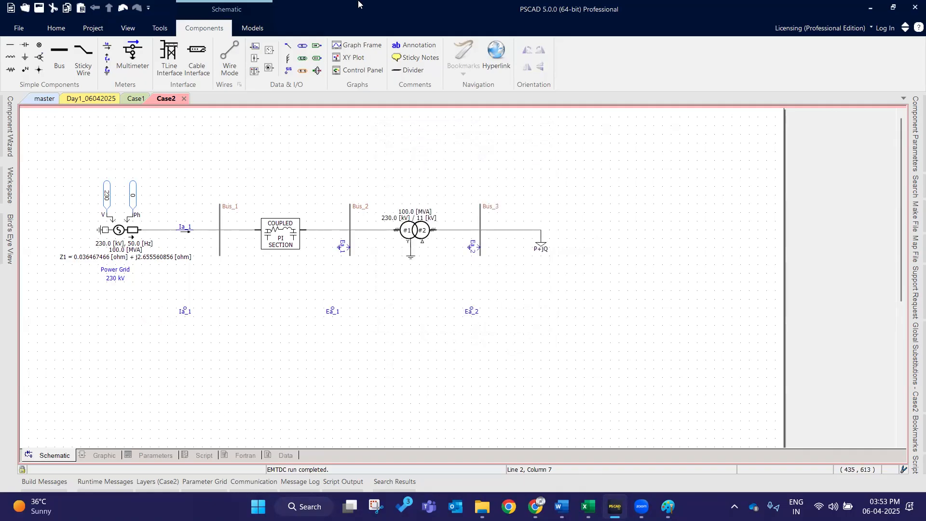
Step: Place three output channels, one beside each of the Ia_1, Ea_1 and Ea_2 signal labels
{"action": "left_click", "coordinate": [255, 46]}
{"action": "left_click", "coordinate": [220, 305]}
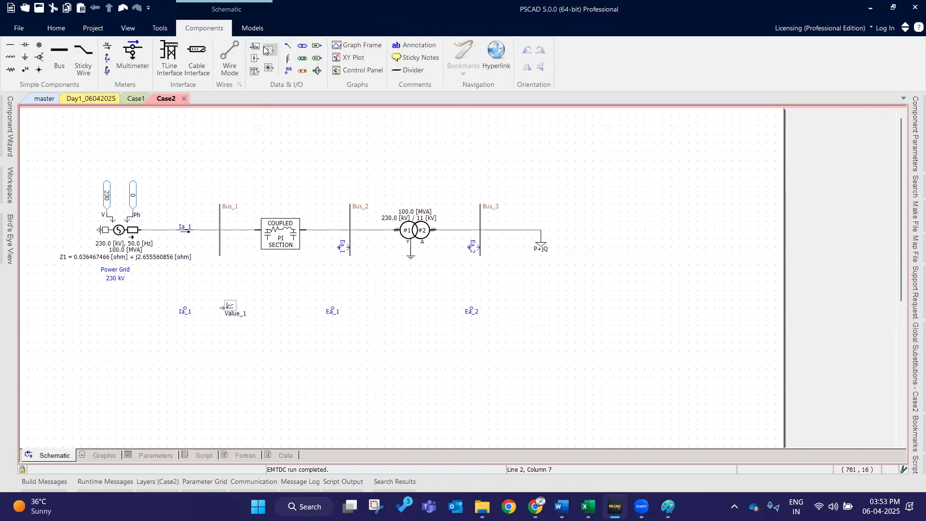
{"action": "left_click", "coordinate": [375, 306]}
{"action": "left_click", "coordinate": [255, 47]}
{"action": "left_click", "coordinate": [508, 307]}
{"action": "left_click", "coordinate": [578, 381]}
Step: Wire the Ia_1, Ea_1 and Ea_2 signal labels to their output channels
{"action": "left_click", "coordinate": [230, 57]}
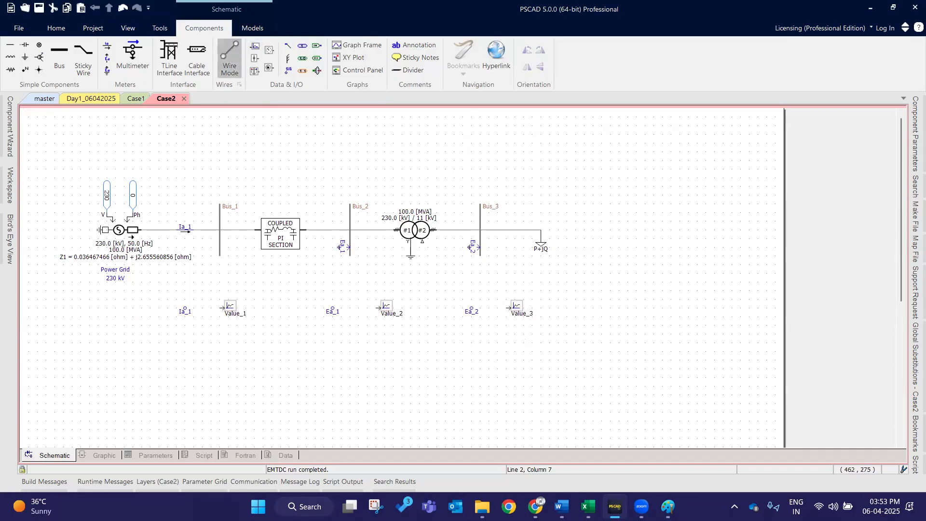
{"action": "left_click", "coordinate": [185, 308]}
{"action": "left_click", "coordinate": [220, 308]}
{"action": "left_click", "coordinate": [333, 309]}
{"action": "left_click", "coordinate": [381, 309]}
{"action": "left_click", "coordinate": [472, 309]}
{"action": "left_click", "coordinate": [511, 308]}
{"action": "key", "text": "Escape"}
Step: Create an overlay graph from the Ia_1 signal's output channel and place it below the circuit
{"action": "scroll", "coordinate": [243, 208], "scroll_direction": "down", "scroll_amount": 2}
{"action": "scroll", "coordinate": [242, 208], "scroll_direction": "down", "scroll_amount": 2}
{"action": "left_click", "coordinate": [230, 240]}
{"action": "right_click", "coordinate": [232, 240]}
{"action": "mouse_move", "coordinate": [345, 419]}
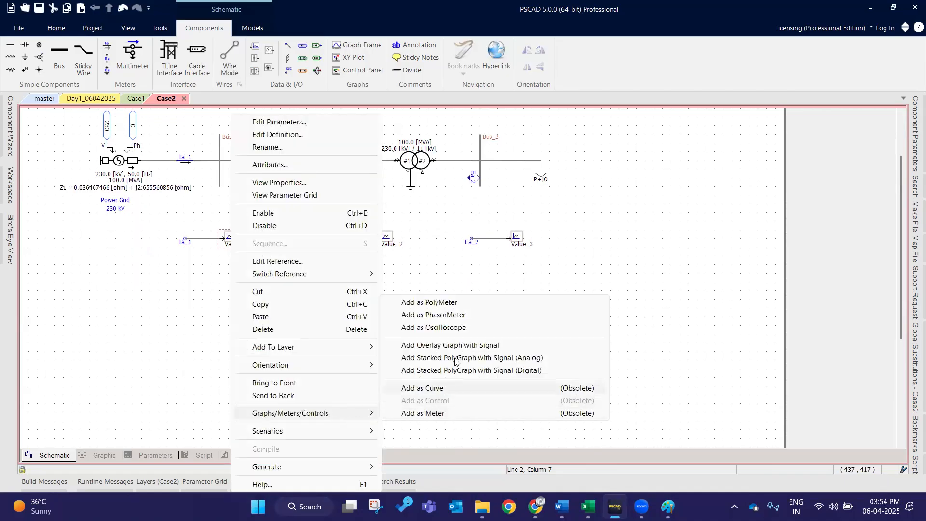
{"action": "left_click", "coordinate": [454, 356]}
{"action": "left_click", "coordinate": [26, 271]}
Step: Create an overlay graph from the Ea_1 signal's output channel and place it beside the first graph
{"action": "right_click", "coordinate": [391, 242]}
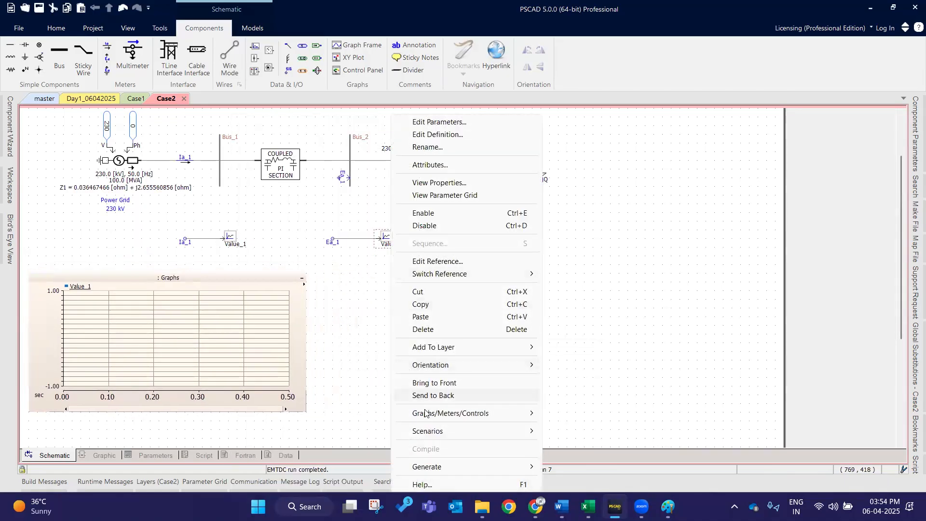
{"action": "mouse_move", "coordinate": [425, 418]}
{"action": "left_click", "coordinate": [609, 344]}
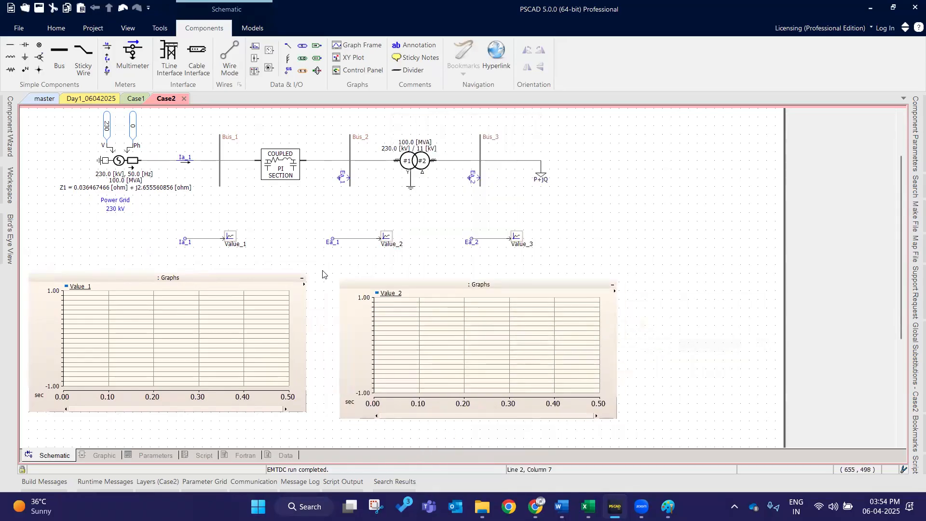
{"action": "left_click", "coordinate": [324, 278]}
Step: Create an overlay graph from the Ea_2 signal's output channel and place it beneath the second graph
{"action": "right_click", "coordinate": [515, 240]}
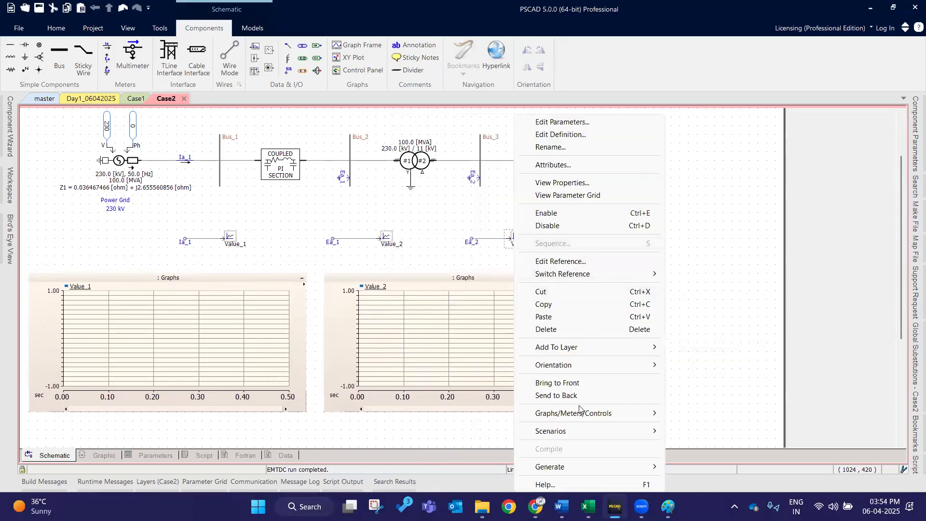
{"action": "mouse_move", "coordinate": [582, 415]}
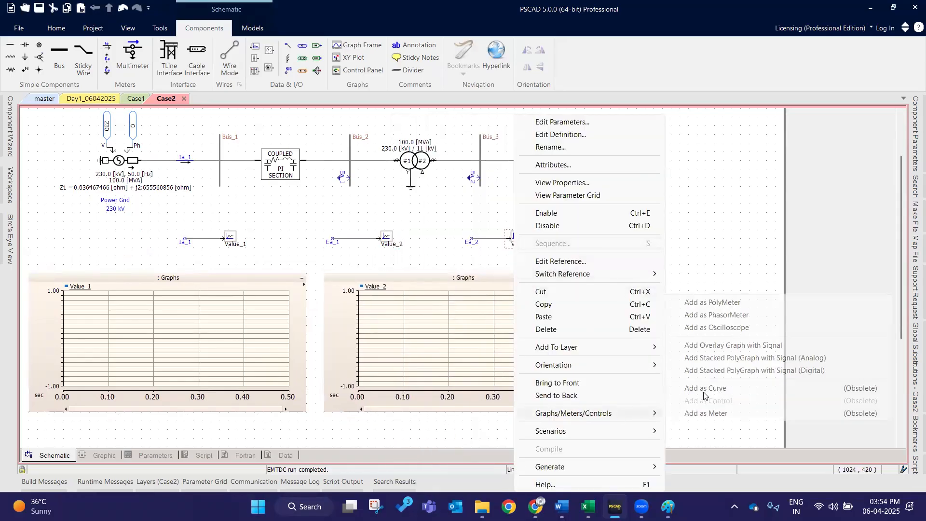
{"action": "left_click", "coordinate": [716, 347]}
{"action": "scroll", "coordinate": [427, 333], "scroll_direction": "down", "scroll_amount": 6}
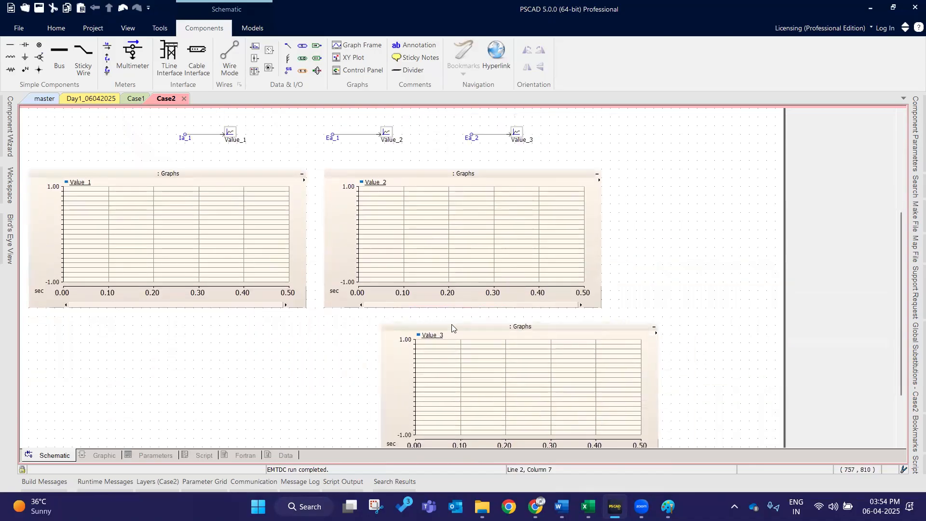
{"action": "left_click", "coordinate": [453, 324]}
Step: Change the schematic's paper size to B/A3 (11x17)
{"action": "left_click", "coordinate": [127, 28]}
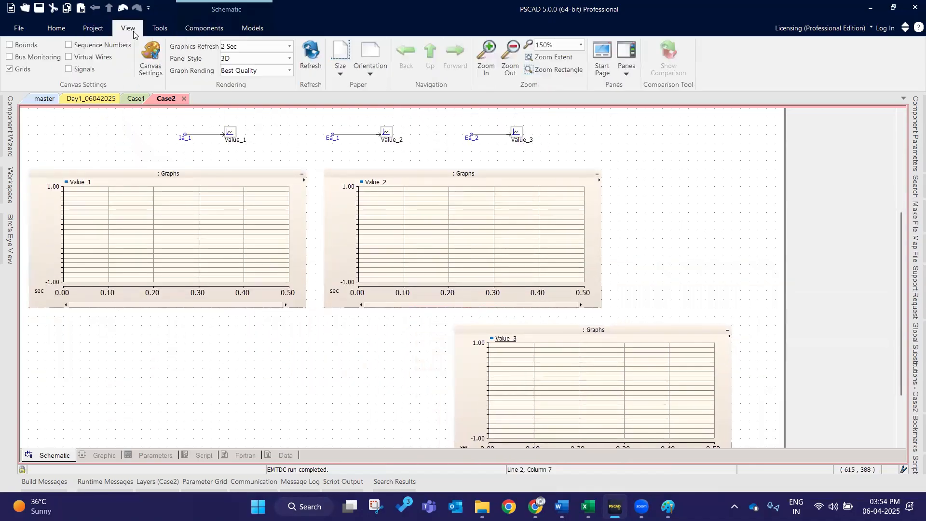
{"action": "left_click", "coordinate": [341, 75]}
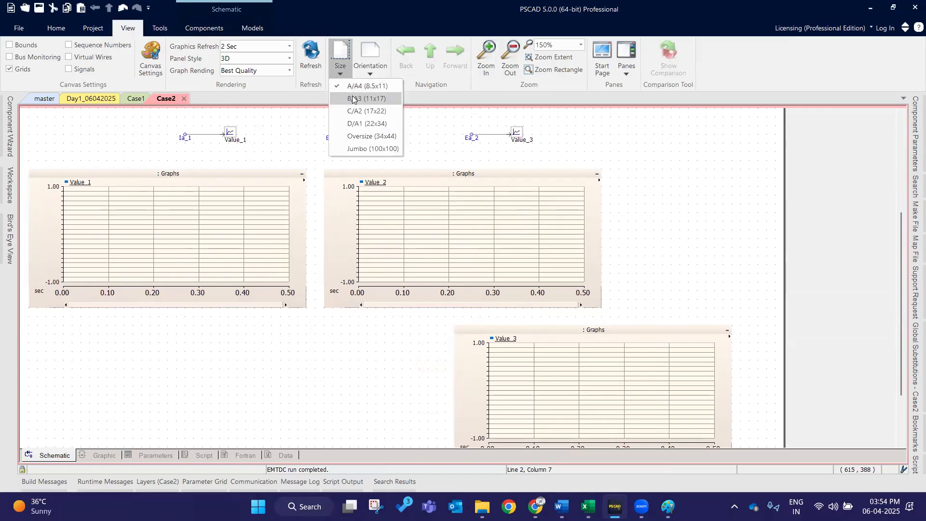
{"action": "left_click", "coordinate": [353, 99]}
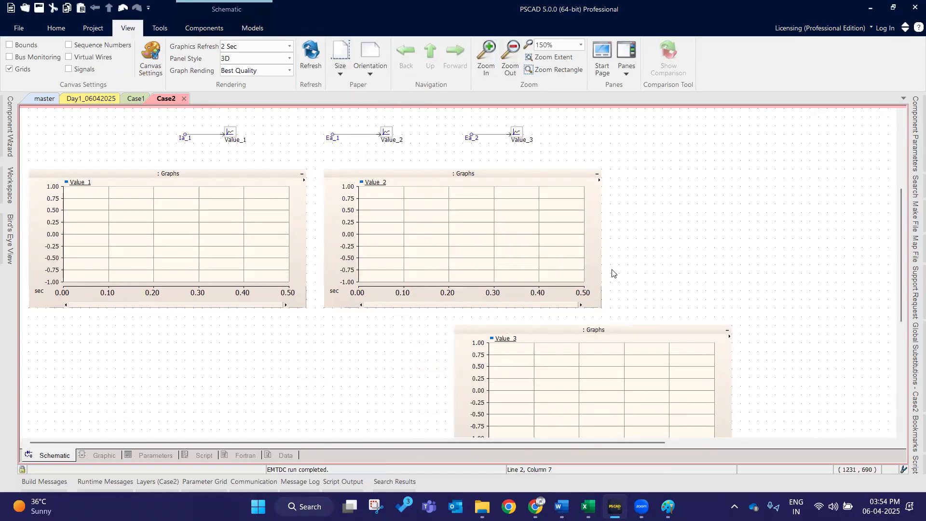
Step: Move the Ea_2 signal's graph up into the same row as the other two graphs
{"action": "scroll", "coordinate": [614, 273], "scroll_direction": "down", "scroll_amount": 2}
{"action": "left_click_drag", "start_coordinate": [419, 329], "coordinate": [533, 224]}
{"action": "scroll", "coordinate": [219, 316], "scroll_direction": "up", "scroll_amount": 2}
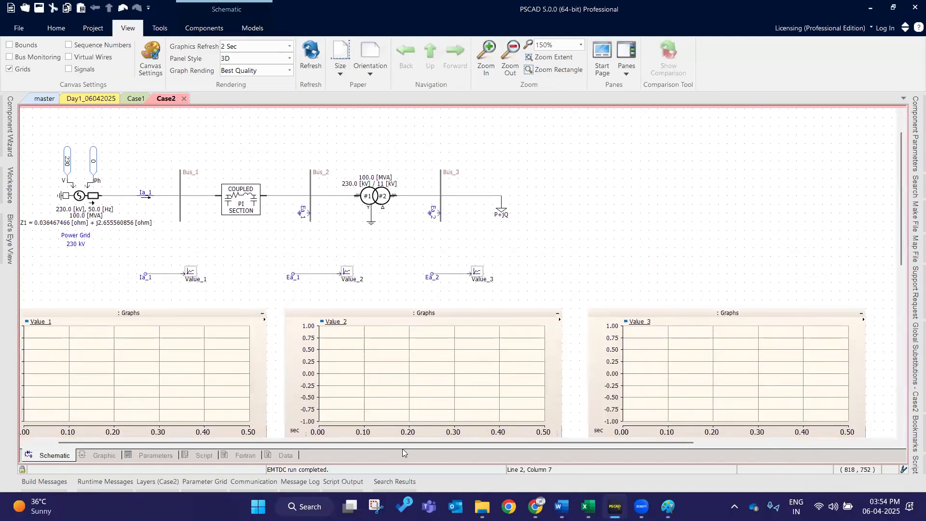
{"action": "left_click_drag", "start_coordinate": [403, 441], "coordinate": [358, 435]}
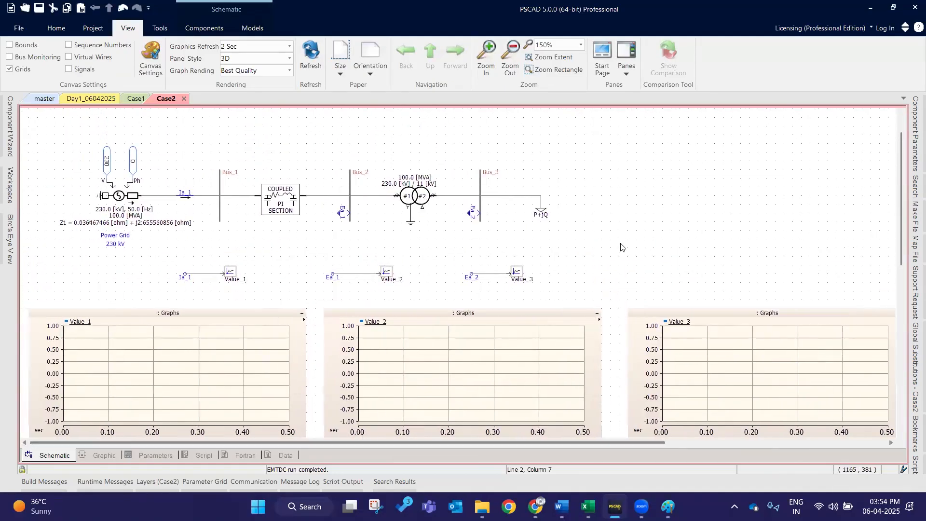
{"action": "scroll", "coordinate": [621, 247], "scroll_direction": "down", "scroll_amount": 1}
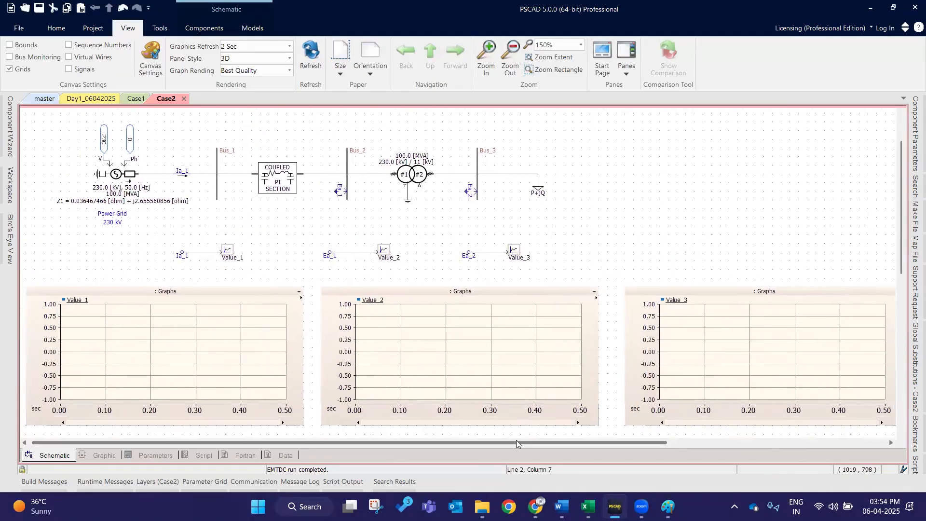
Step: Build the Case2 project and run its simulation
{"action": "left_click", "coordinate": [56, 29]}
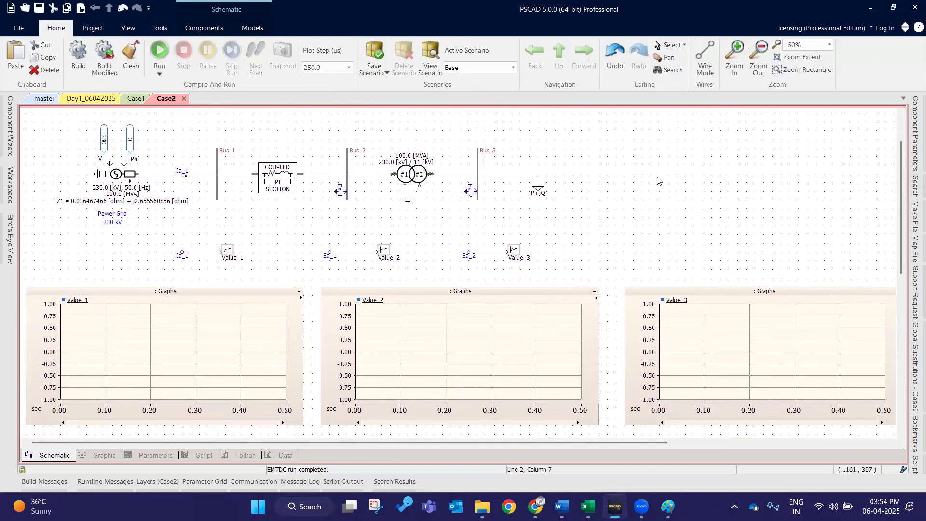
{"action": "left_click", "coordinate": [80, 58]}
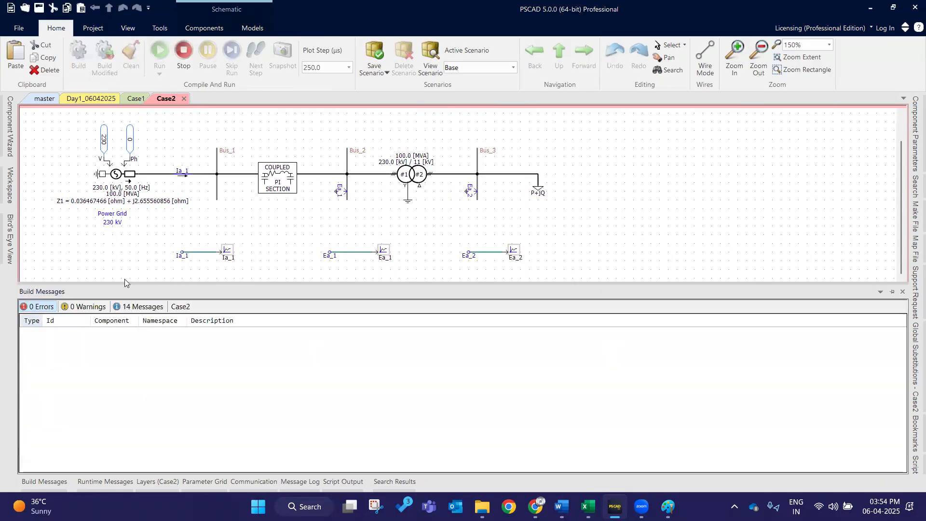
{"action": "left_click", "coordinate": [127, 307]}
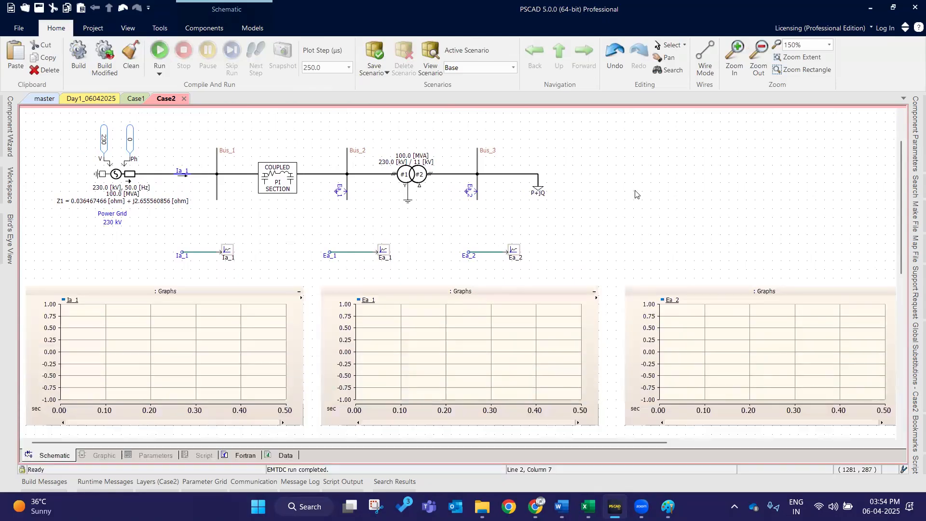
{"action": "left_click", "coordinate": [161, 53]}
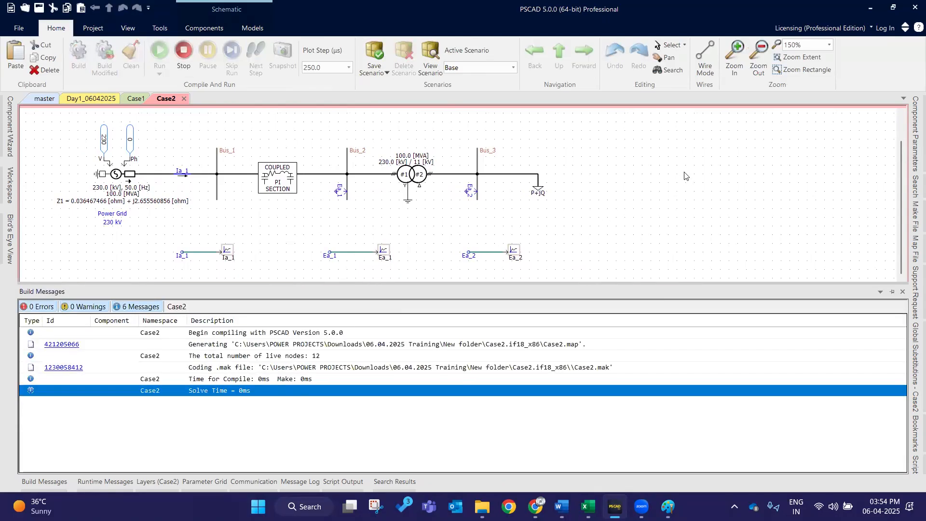
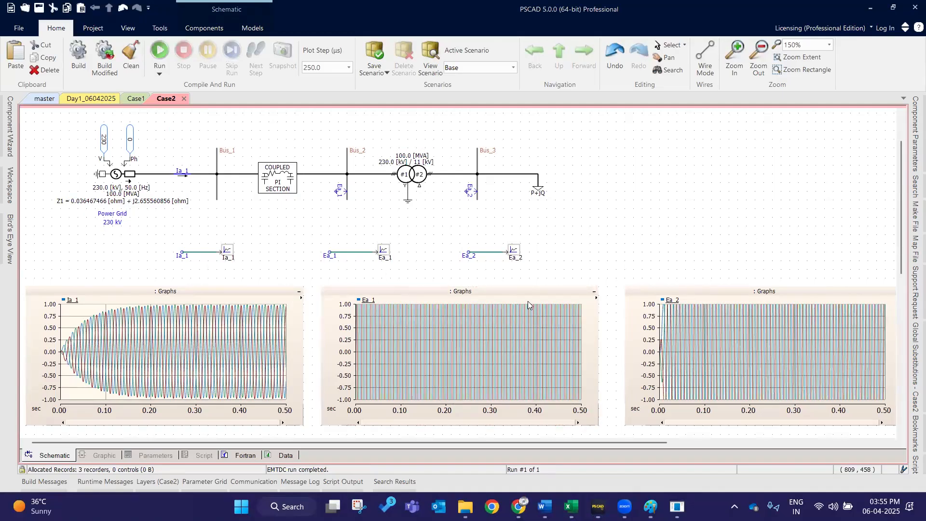
Step: Move the Ea_2 graph closer to the Ea_1 graph and fit the vertical axes of all three graphs to their waveforms
{"action": "left_click", "coordinate": [649, 213]}
{"action": "scroll", "coordinate": [646, 235], "scroll_direction": "down", "scroll_amount": 1}
{"action": "left_click", "coordinate": [710, 248]}
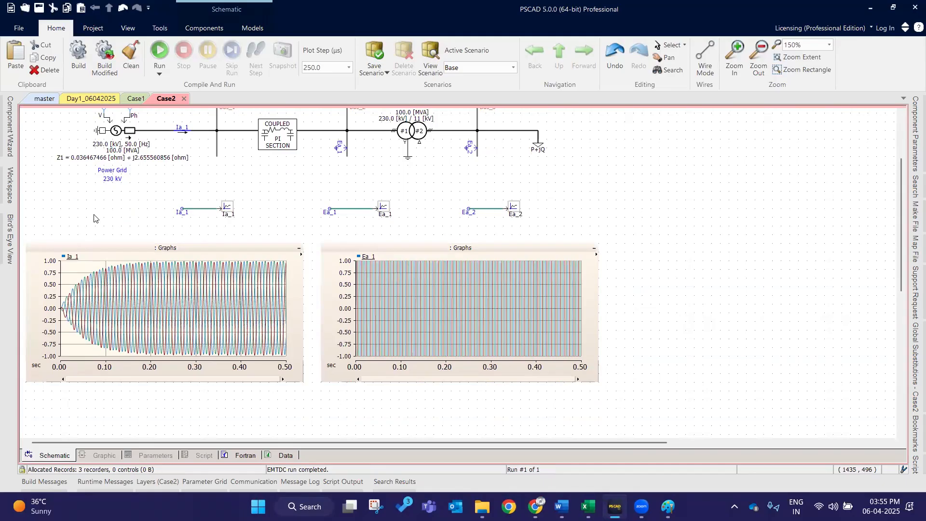
{"action": "left_click", "coordinate": [107, 248]}
{"action": "left_click", "coordinate": [414, 248]}
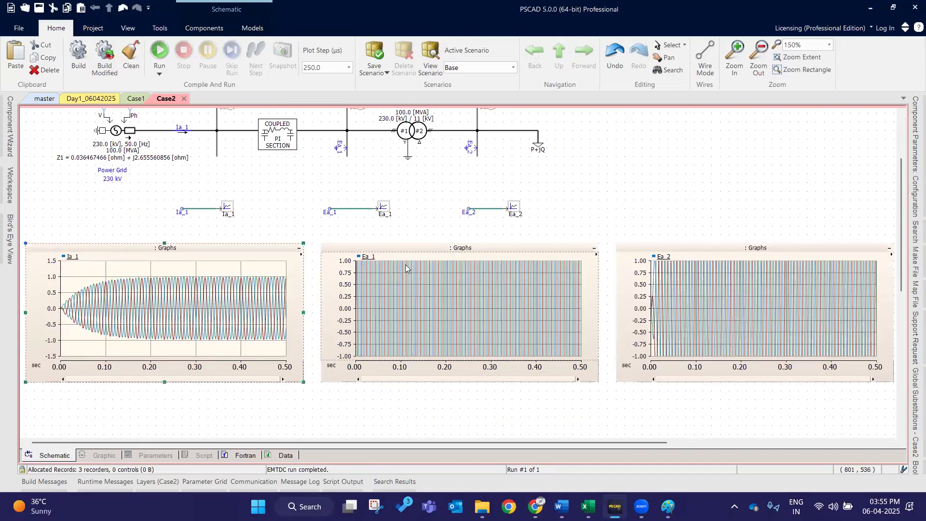
{"action": "left_click", "coordinate": [653, 248]}
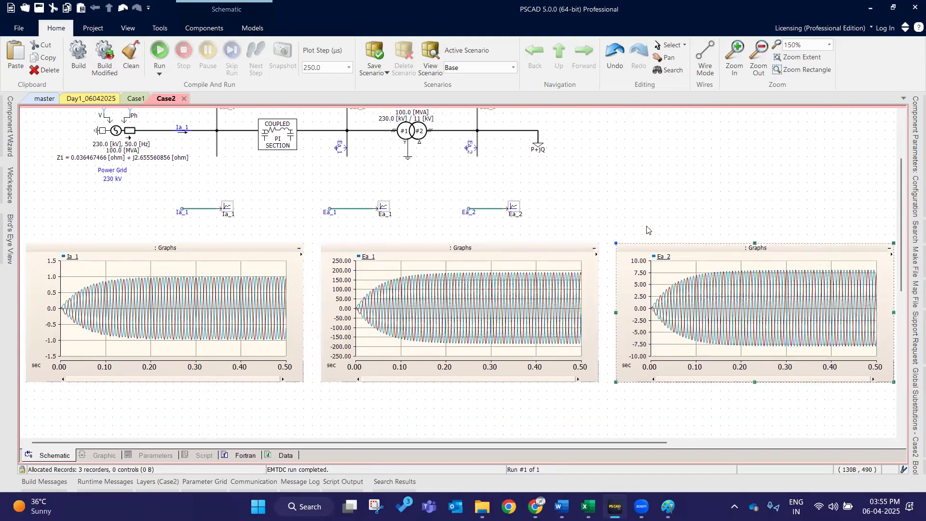
Step: Move the Ea_1 voltmeter from Bus_2 to Bus_1 and the Ea_2 voltmeter from Bus_3 to Bus_2
{"action": "left_click_drag", "start_coordinate": [536, 445], "coordinate": [414, 432]}
{"action": "scroll", "coordinate": [196, 184], "scroll_direction": "up", "scroll_amount": 1}
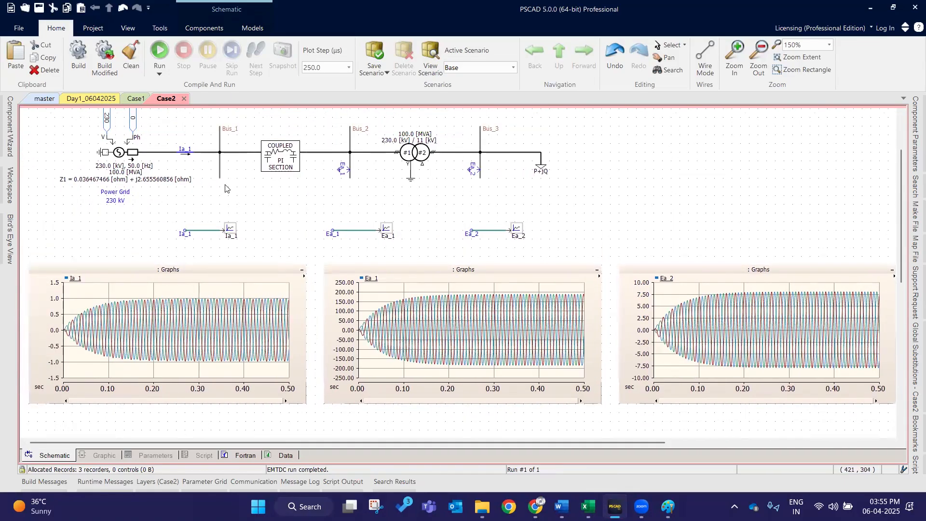
{"action": "left_click_drag", "start_coordinate": [233, 207], "coordinate": [211, 170]}
{"action": "left_click_drag", "start_coordinate": [476, 169], "coordinate": [343, 170]}
Step: Add a voltmeter, rotate it to match the other two, and connect it to Bus_3
{"action": "left_click", "coordinate": [182, 24]}
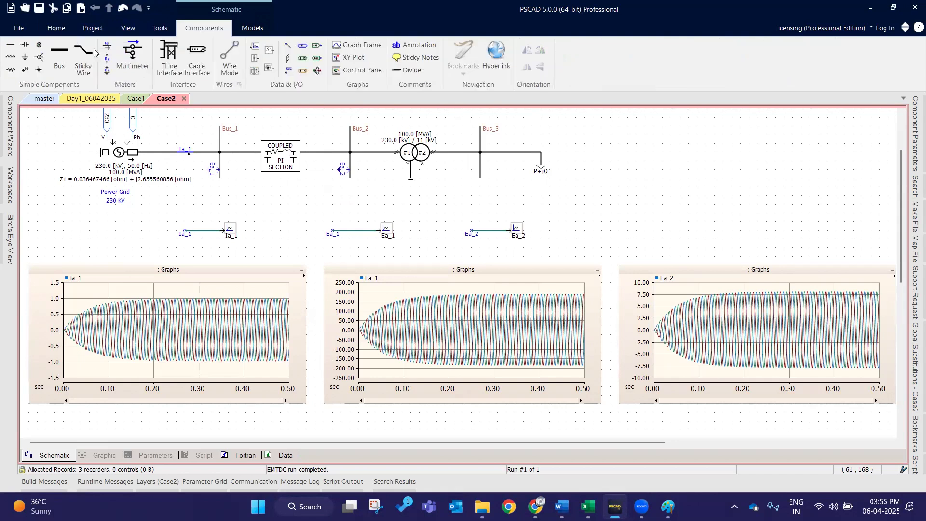
{"action": "left_click", "coordinate": [457, 188]}
{"action": "key", "text": "ctrl+r"}
{"action": "mouse_move", "coordinate": [454, 180]}
{"action": "left_mouse_down"}
{"action": "mouse_move", "coordinate": [473, 178]}
{"action": "mouse_move", "coordinate": [464, 167]}
{"action": "left_mouse_up"}
Step: Duplicate the Ea_2 signal label with its output channel and place the copy beside the original
{"action": "left_click", "coordinate": [448, 216]}
{"action": "left_click_drag", "start_coordinate": [549, 246], "coordinate": [546, 248]}
{"action": "key", "text": "ctrl+c"}
{"action": "key", "text": "ctrl+v"}
{"action": "left_click", "coordinate": [657, 227]}
Step: Set the copied data label's signal name to Ea_3
{"action": "double_click", "coordinate": [610, 233]}
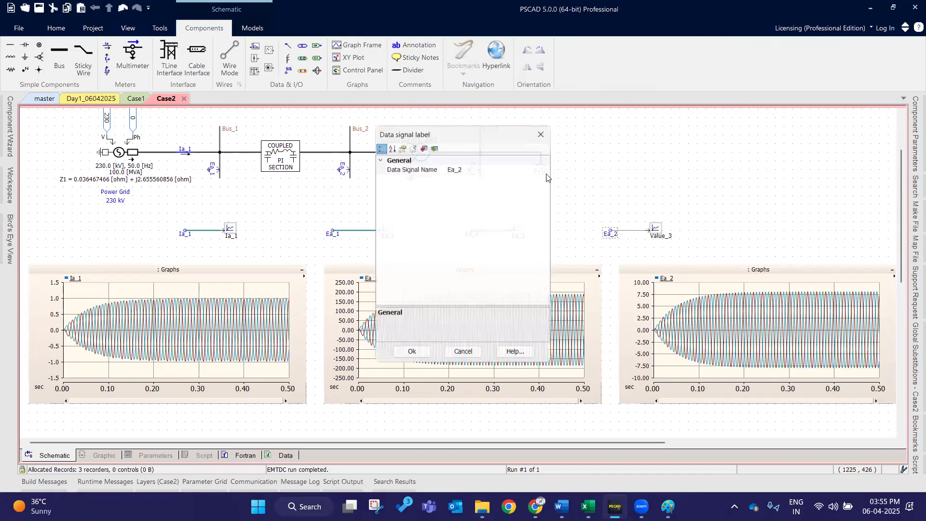
{"action": "left_click", "coordinate": [481, 168]}
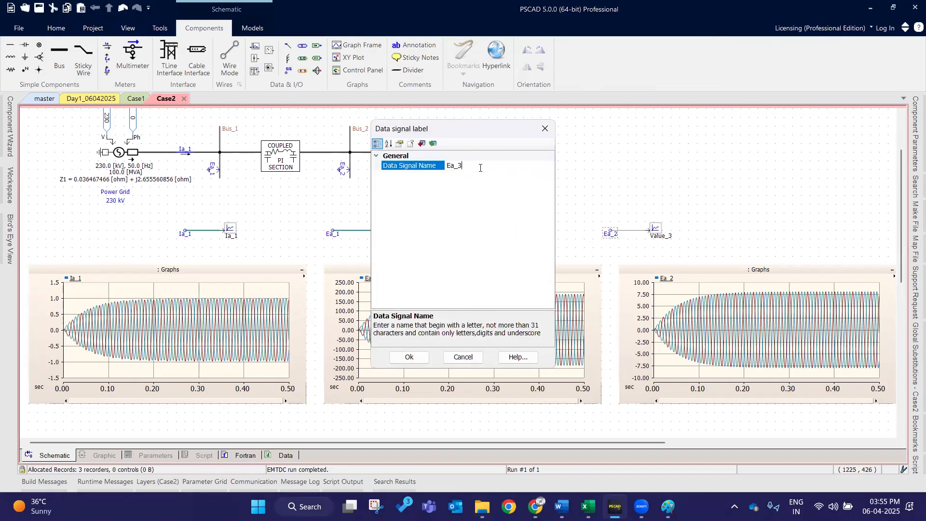
{"action": "type", "text": "3"}
{"action": "key", "text": "Return"}
Step: Add an overlay graph with the signal of the output channel connected to Ea_3
{"action": "left_click", "coordinate": [657, 228]}
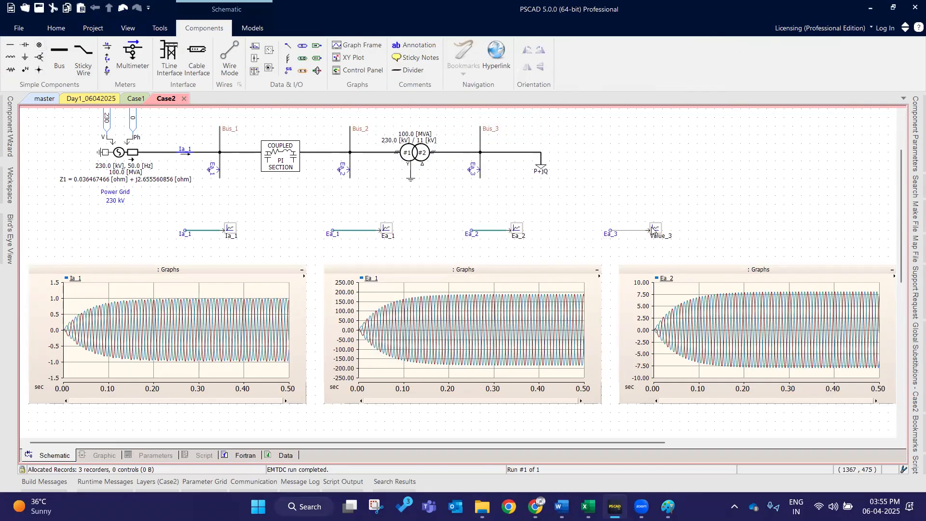
{"action": "scroll", "coordinate": [655, 217], "scroll_direction": "down", "scroll_amount": 1}
{"action": "right_click", "coordinate": [743, 391]}
{"action": "mouse_move", "coordinate": [734, 414]}
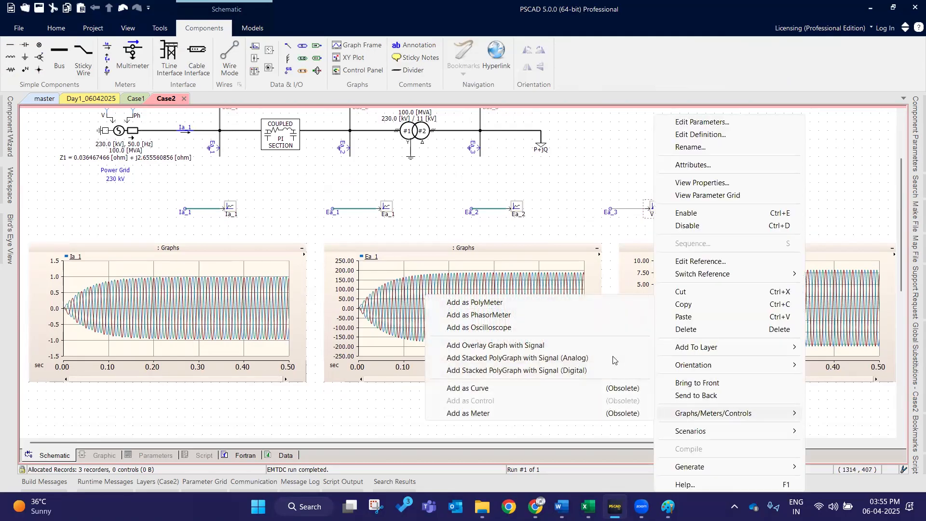
{"action": "left_click", "coordinate": [544, 346]}
Step: Arrange the graphs in two rows, with the Ea_2 graph below Ia_1 and the new graph below Ea_1
{"action": "scroll", "coordinate": [579, 352], "scroll_direction": "down", "scroll_amount": 4}
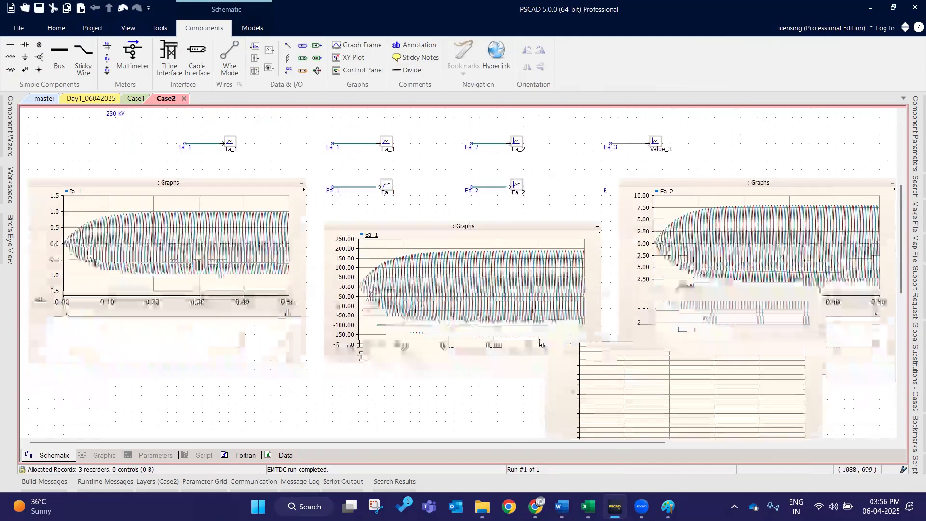
{"action": "left_click", "coordinate": [333, 317]}
{"action": "left_click_drag", "start_coordinate": [688, 161], "coordinate": [105, 317]}
{"action": "left_click_drag", "start_coordinate": [376, 317], "coordinate": [367, 317]}
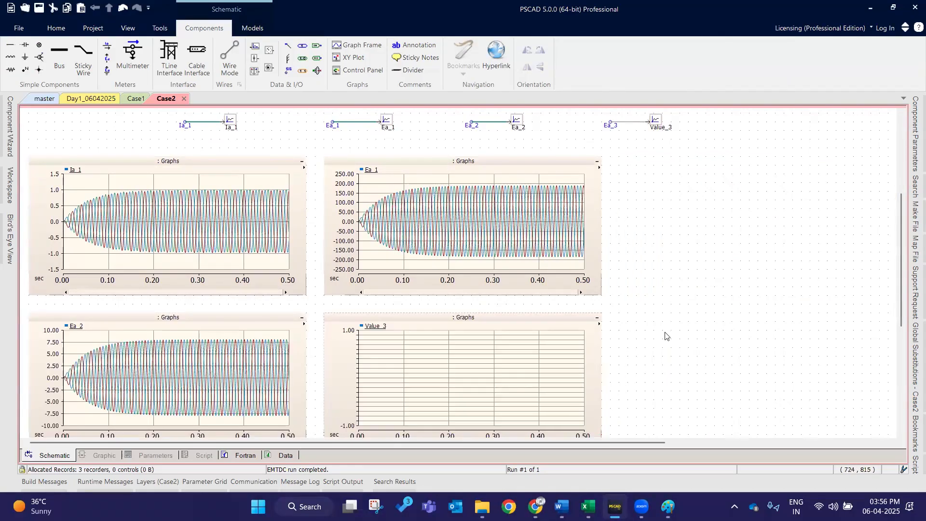
Step: Stack the Ia_1, Ea_1, Ea_2 and Ea_3 labels with their output channels in a column beyond the load
{"action": "scroll", "coordinate": [668, 337], "scroll_direction": "up", "scroll_amount": 6}
{"action": "left_click_drag", "start_coordinate": [168, 234], "coordinate": [626, 131]}
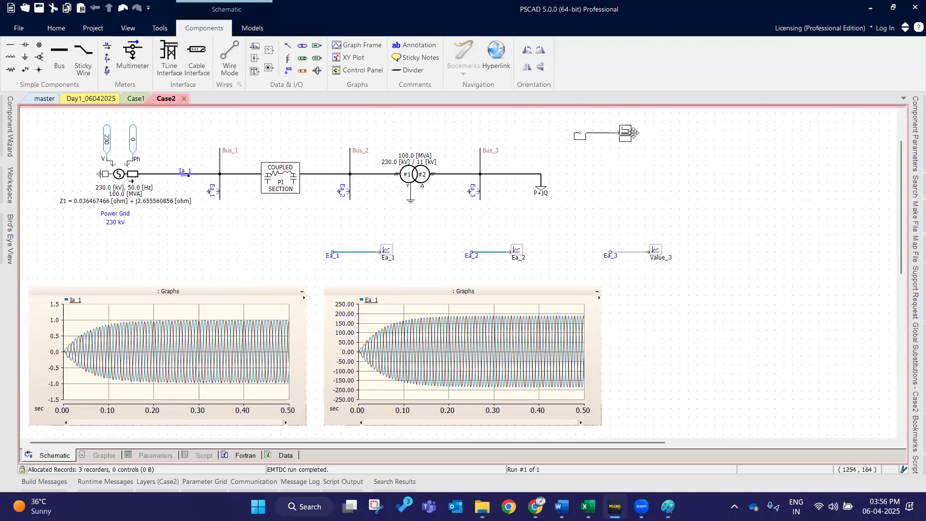
{"action": "left_click_drag", "start_coordinate": [295, 236], "coordinate": [414, 266]}
{"action": "left_click_drag", "start_coordinate": [374, 251], "coordinate": [630, 157]}
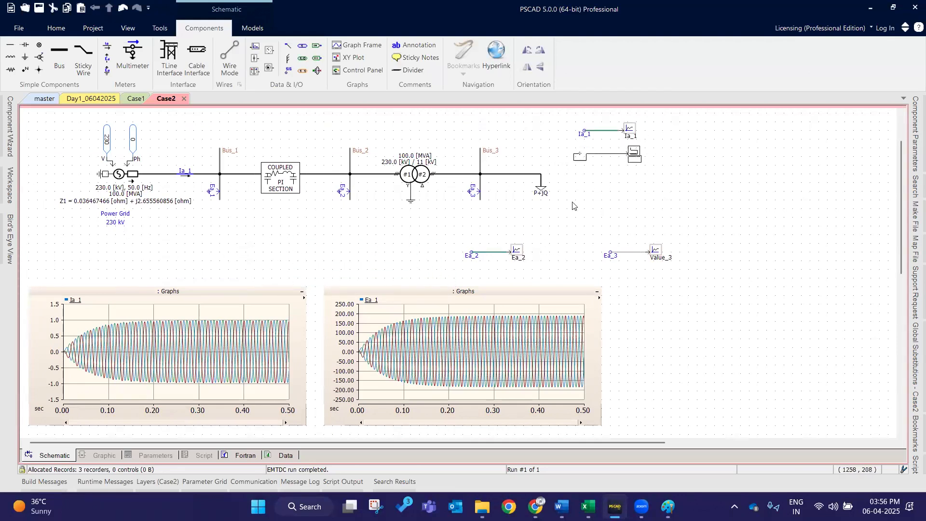
{"action": "left_click_drag", "start_coordinate": [454, 240], "coordinate": [627, 181]}
{"action": "left_click_drag", "start_coordinate": [598, 238], "coordinate": [631, 214]}
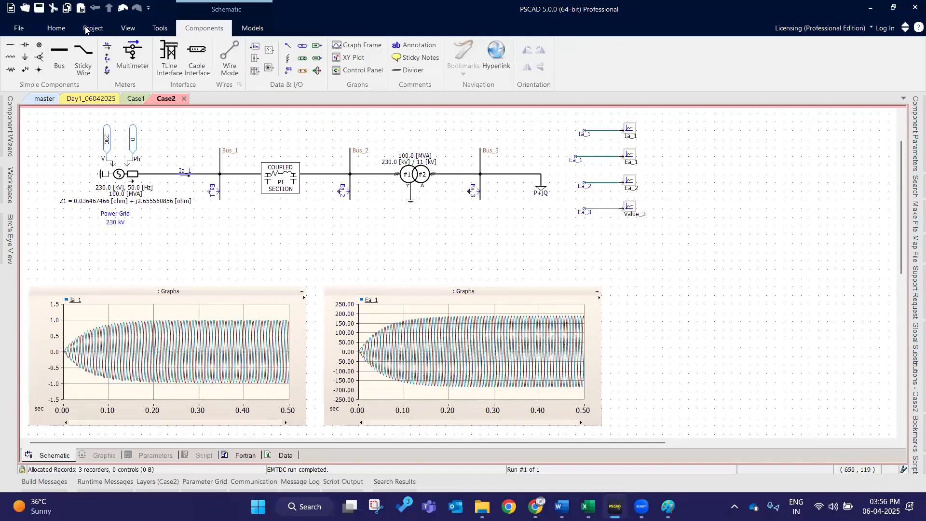
Step: Run the Case2 simulation with the new Bus_3 voltage measurement and bring all four graphs into view
{"action": "left_click", "coordinate": [55, 28]}
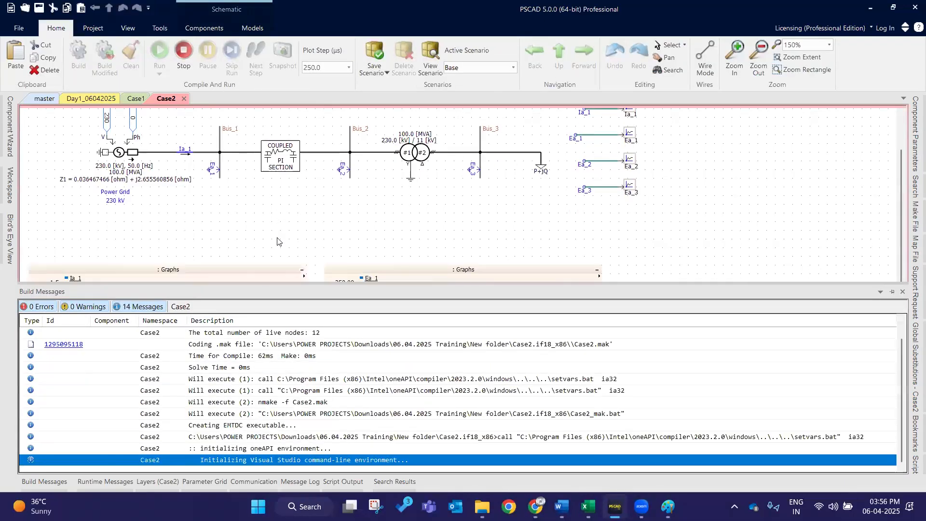
{"action": "scroll", "coordinate": [277, 242], "scroll_direction": "down", "scroll_amount": 5}
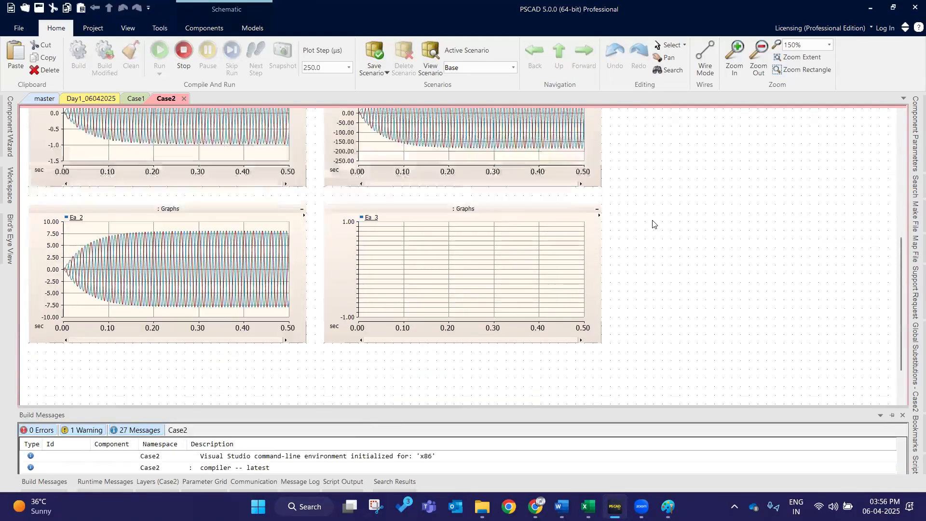
{"action": "scroll", "coordinate": [653, 223], "scroll_direction": "up", "scroll_amount": 4}
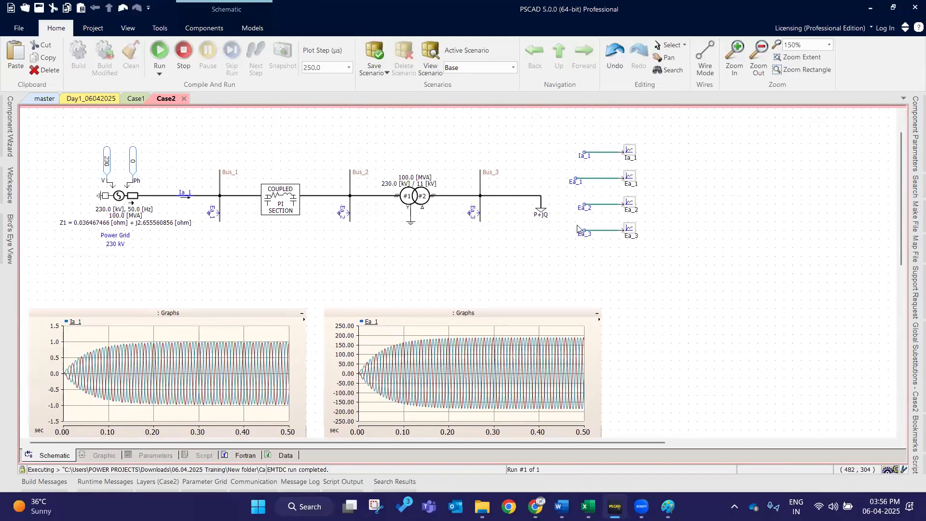
{"action": "scroll", "coordinate": [491, 227], "scroll_direction": "down", "scroll_amount": 4}
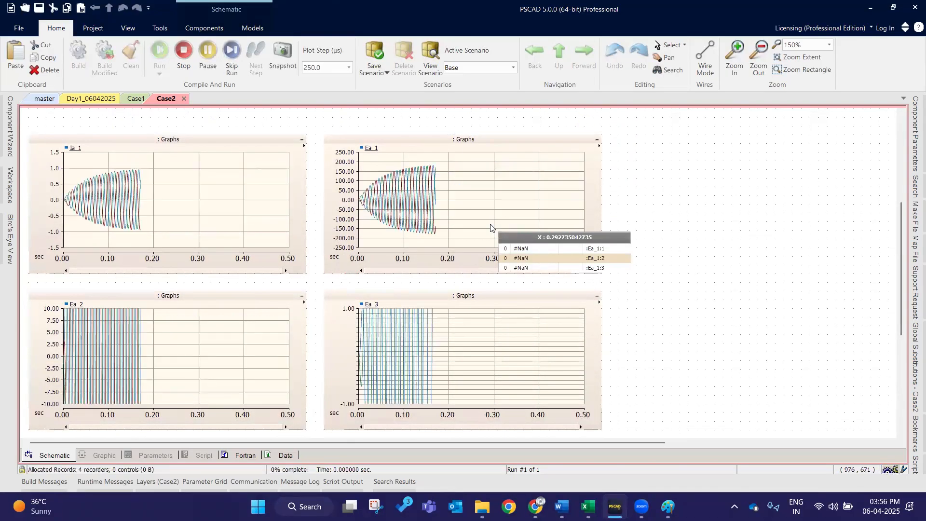
Step: Fit the vertical axes of the Ea_2 and Ea_3 graphs to their waveforms
{"action": "left_click", "coordinate": [213, 137]}
{"action": "left_click", "coordinate": [410, 292]}
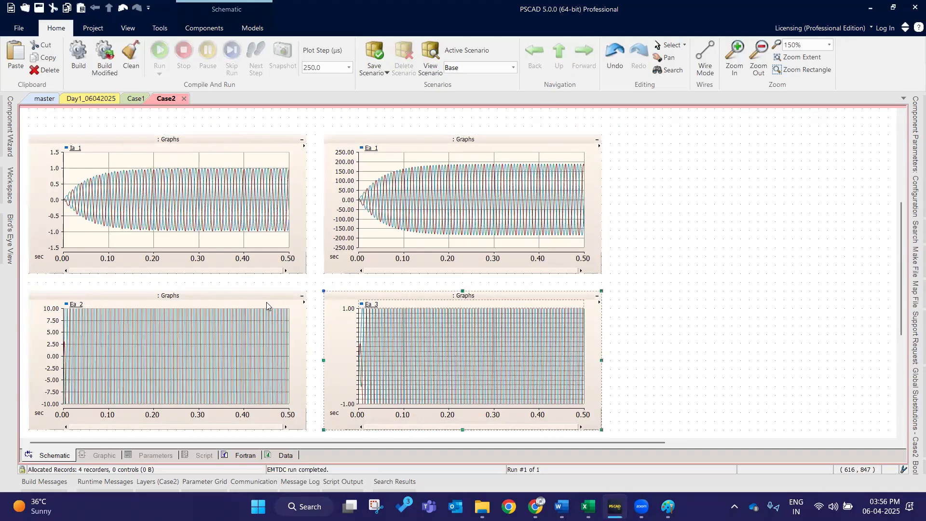
{"action": "left_click", "coordinate": [245, 296]}
{"action": "left_click", "coordinate": [394, 301]}
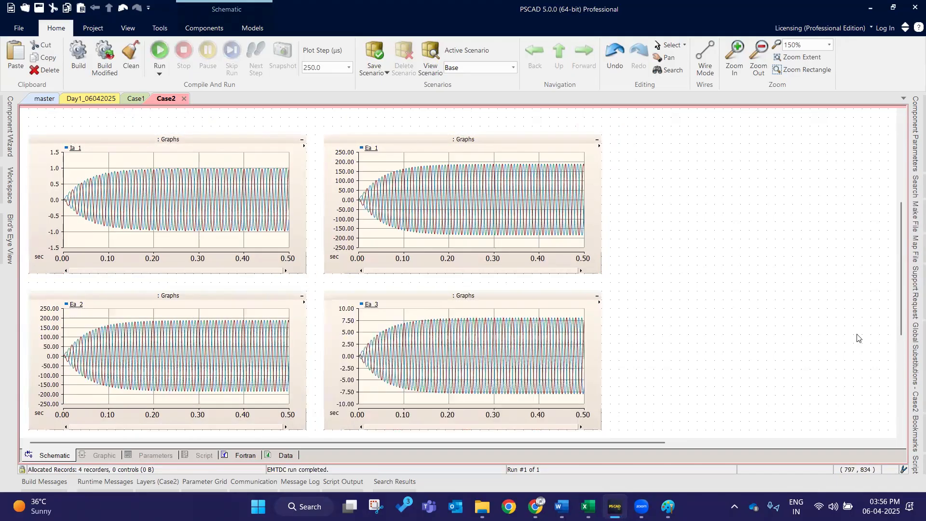
Step: Set the coupled PI section's line length to 400 km
{"action": "scroll", "coordinate": [345, 279], "scroll_direction": "up", "scroll_amount": 5}
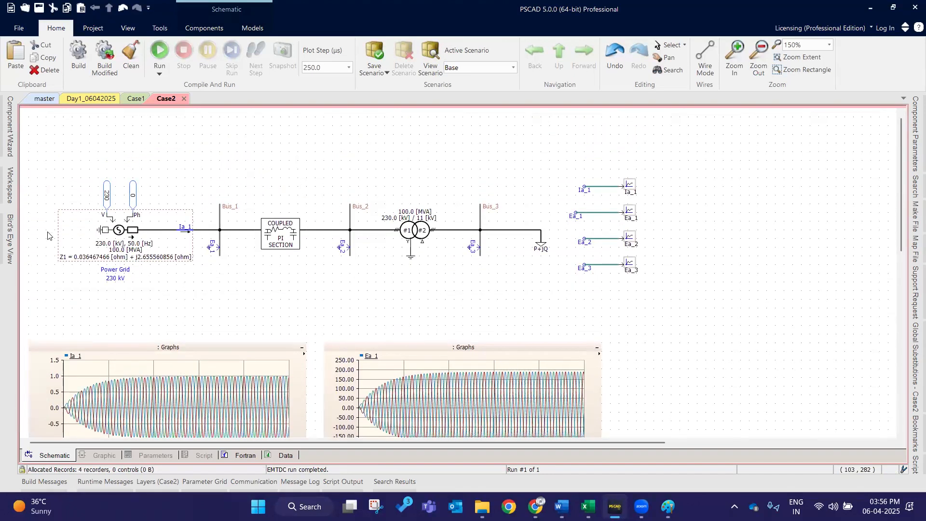
{"action": "scroll", "coordinate": [143, 256], "scroll_direction": "up", "scroll_amount": 1}
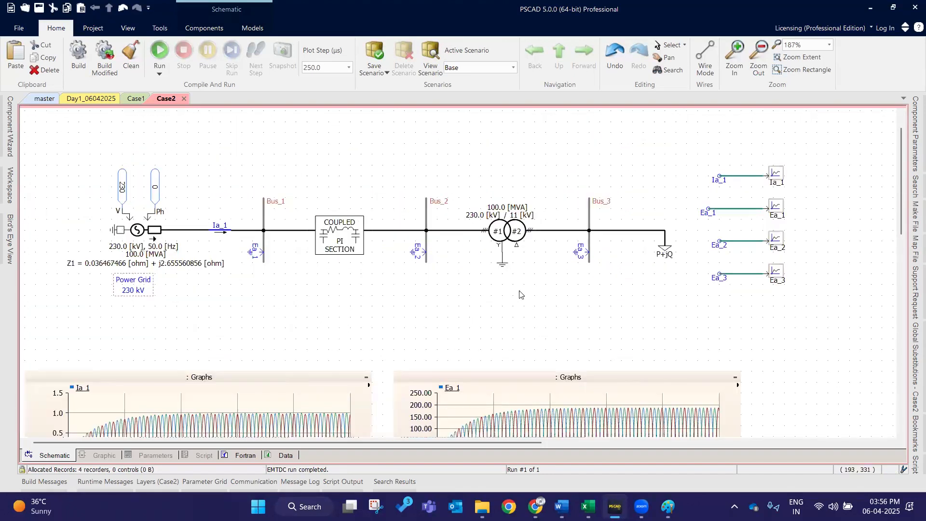
{"action": "left_click", "coordinate": [668, 256]}
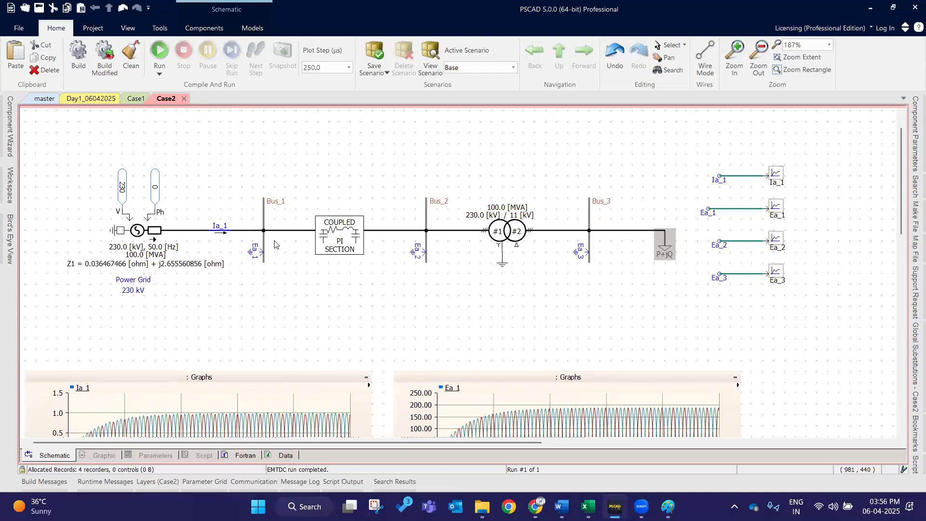
{"action": "left_click", "coordinate": [563, 204]}
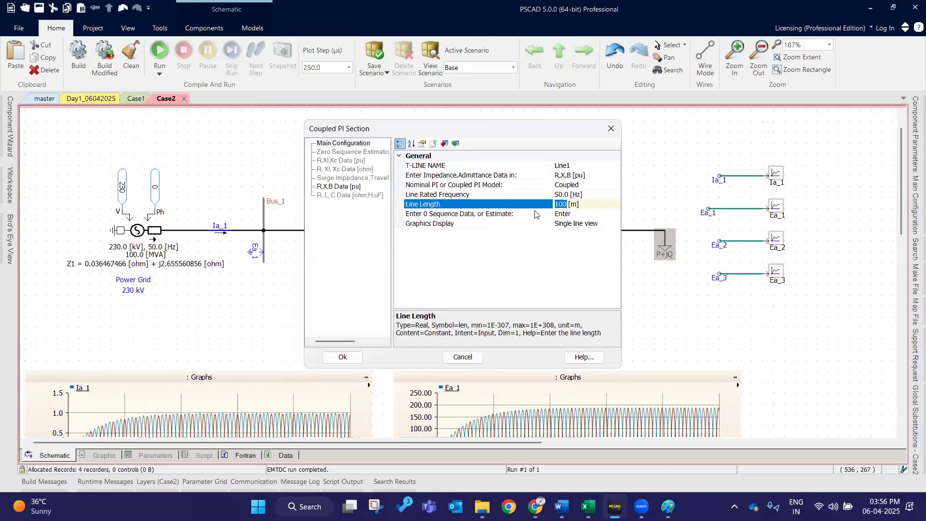
{"action": "type", "text": "400"}
{"action": "left_click", "coordinate": [570, 293]}
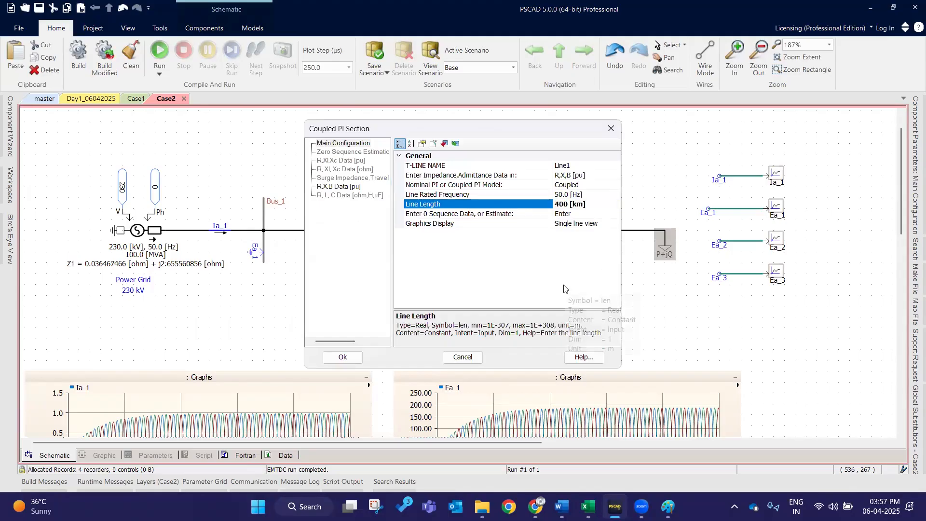
{"action": "left_click", "coordinate": [342, 357]}
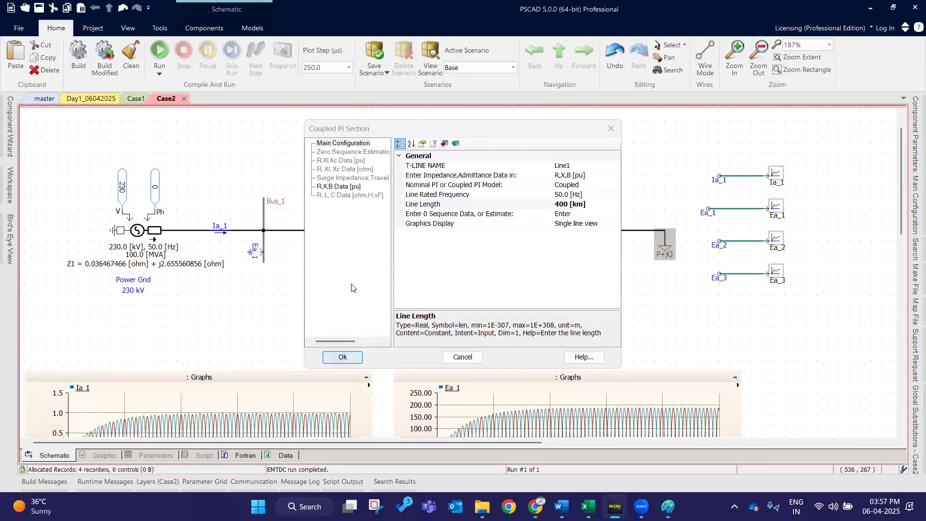
Step: Rerun the simulation with the new line length and fit the vertical axes of the Ea_1, Ea_2 and Ea_3 graphs
{"action": "scroll", "coordinate": [376, 270], "scroll_direction": "down", "scroll_amount": 2}
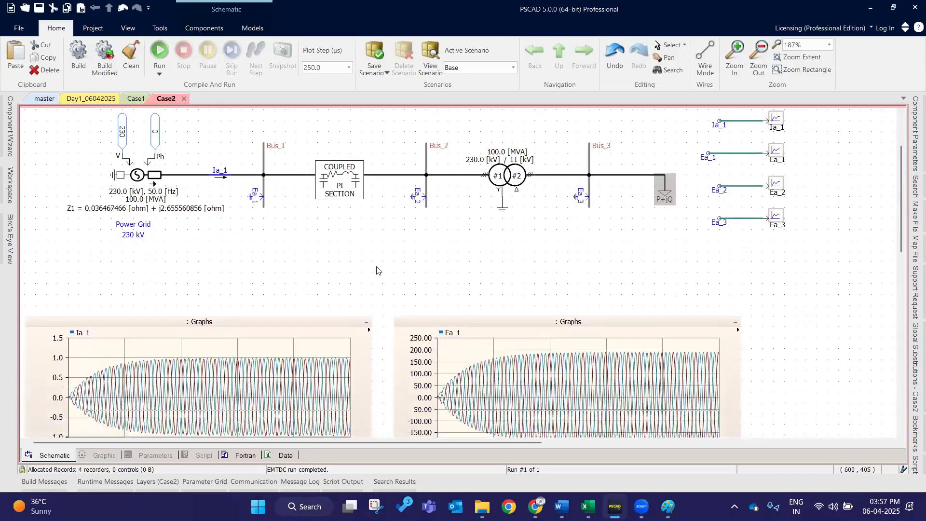
{"action": "left_click", "coordinate": [161, 44]}
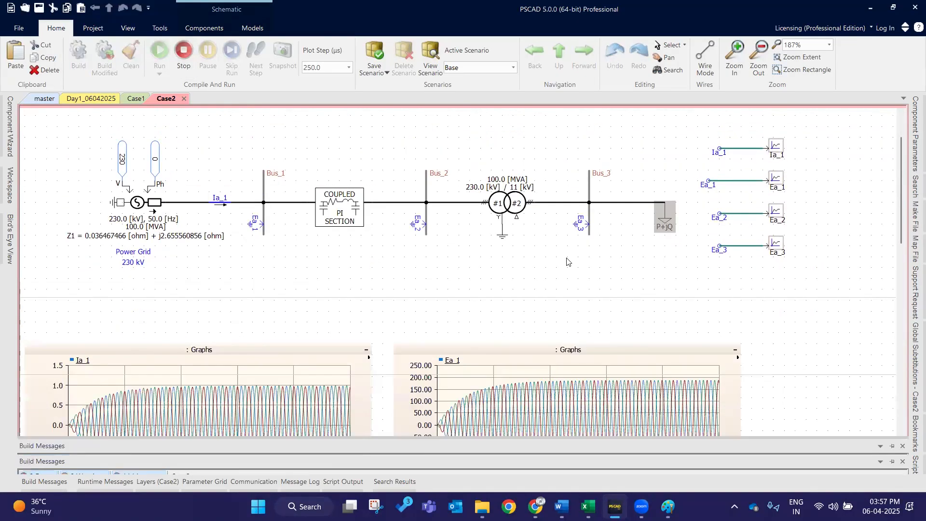
{"action": "scroll", "coordinate": [564, 256], "scroll_direction": "down", "scroll_amount": 6}
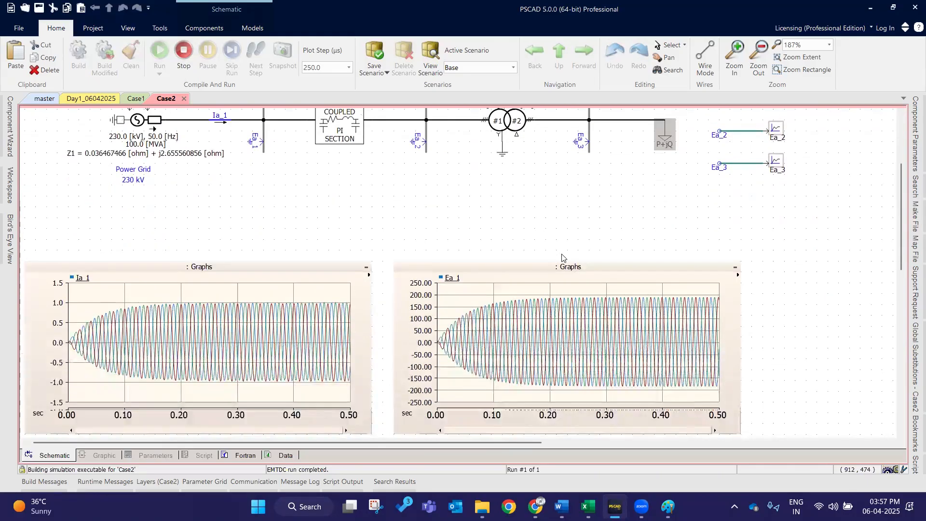
{"action": "scroll", "coordinate": [563, 257], "scroll_direction": "down", "scroll_amount": 6}
{"action": "scroll", "coordinate": [563, 257], "scroll_direction": "down", "scroll_amount": 4}
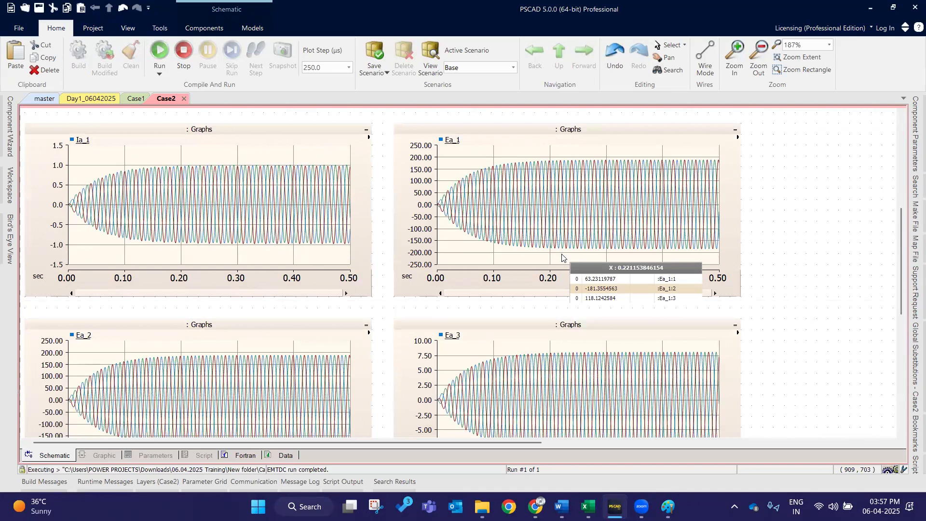
{"action": "key", "text": "F5"}
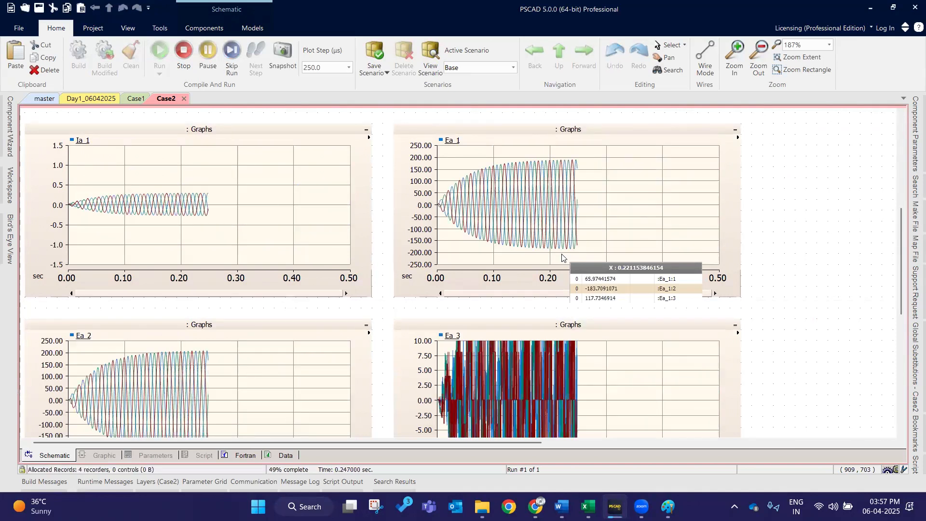
{"action": "left_click", "coordinate": [505, 323]}
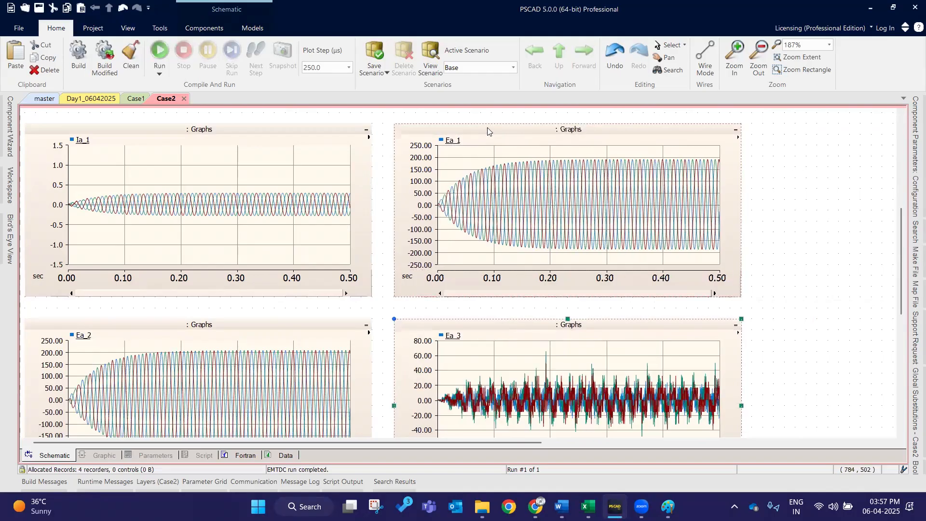
{"action": "left_click", "coordinate": [239, 321]}
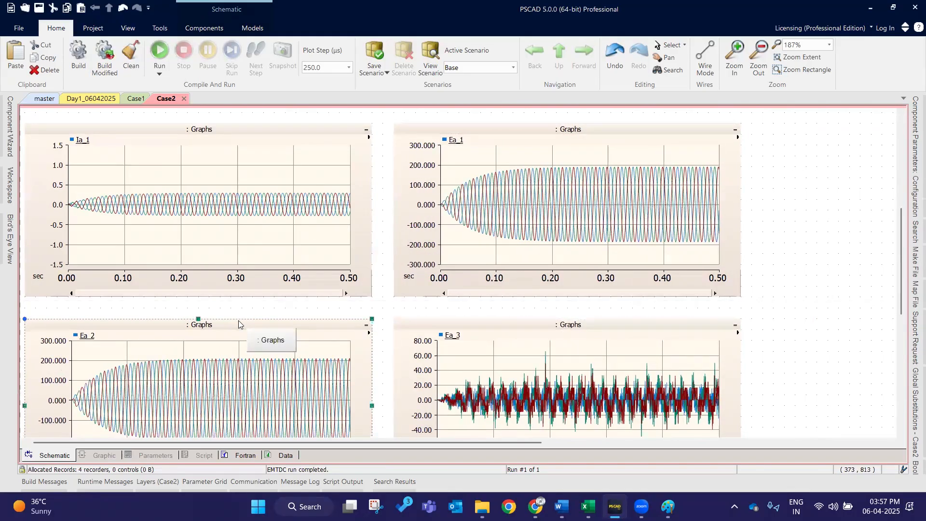
{"action": "scroll", "coordinate": [238, 320], "scroll_direction": "up", "scroll_amount": 10}
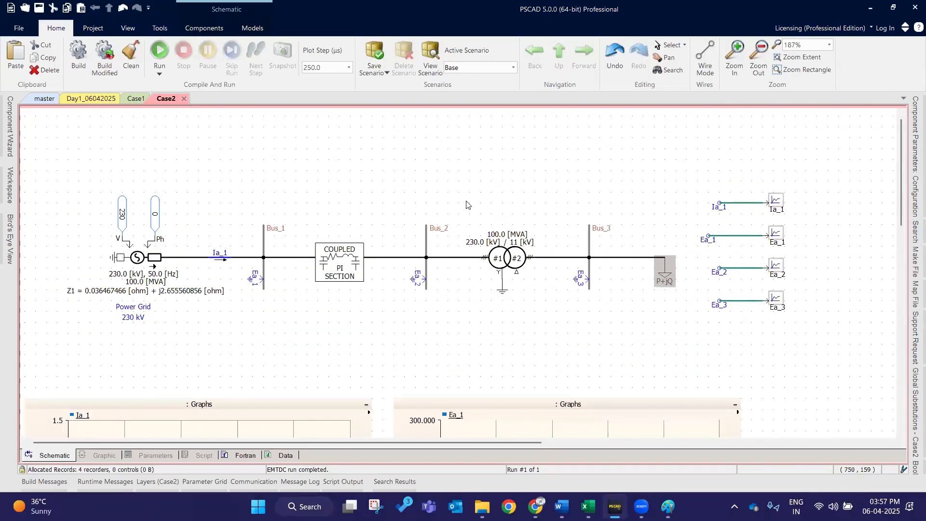
{"action": "left_click_drag", "start_coordinate": [521, 345], "coordinate": [687, 313]}
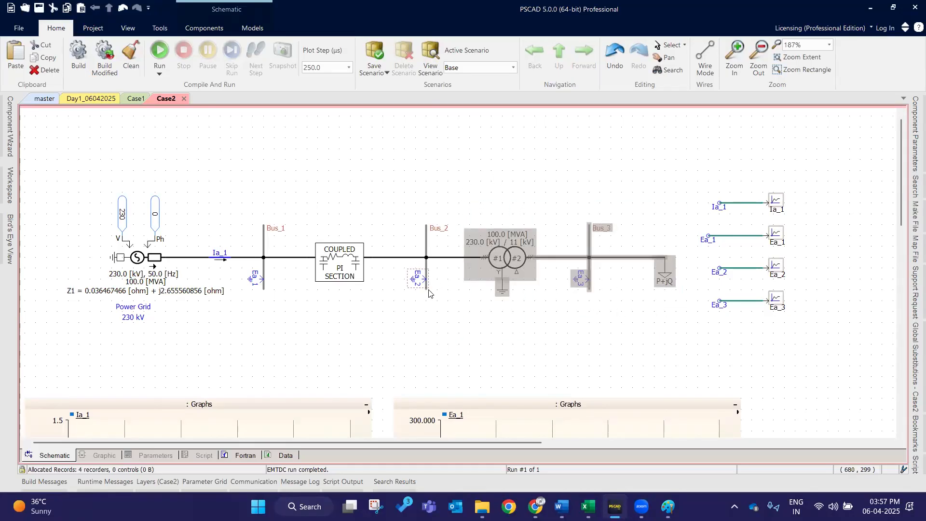
{"action": "scroll", "coordinate": [428, 292], "scroll_direction": "down", "scroll_amount": 10}
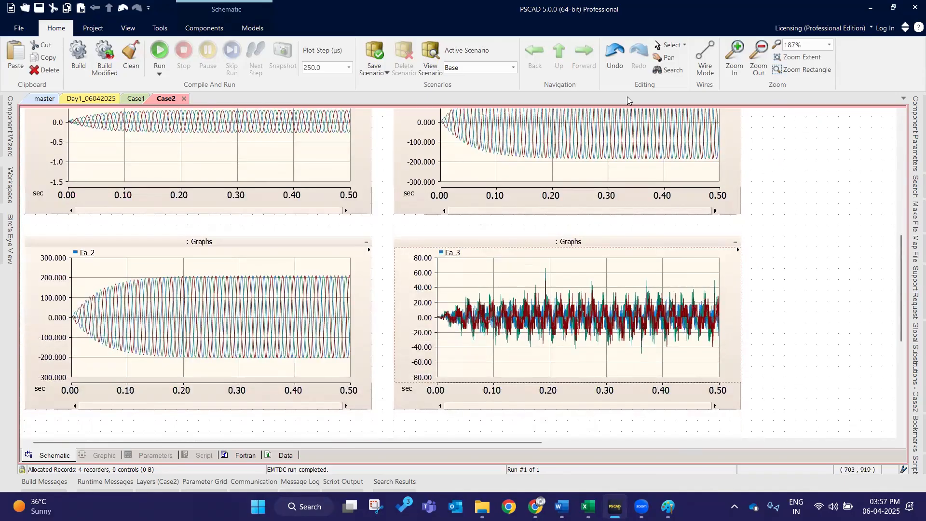
Step: Show markers on the Ea_1 graph and place them at about 0.35 s and 0.43 s
{"action": "scroll", "coordinate": [628, 103], "scroll_direction": "up", "scroll_amount": 2}
{"action": "left_click", "coordinate": [621, 129]}
{"action": "key", "text": "m"}
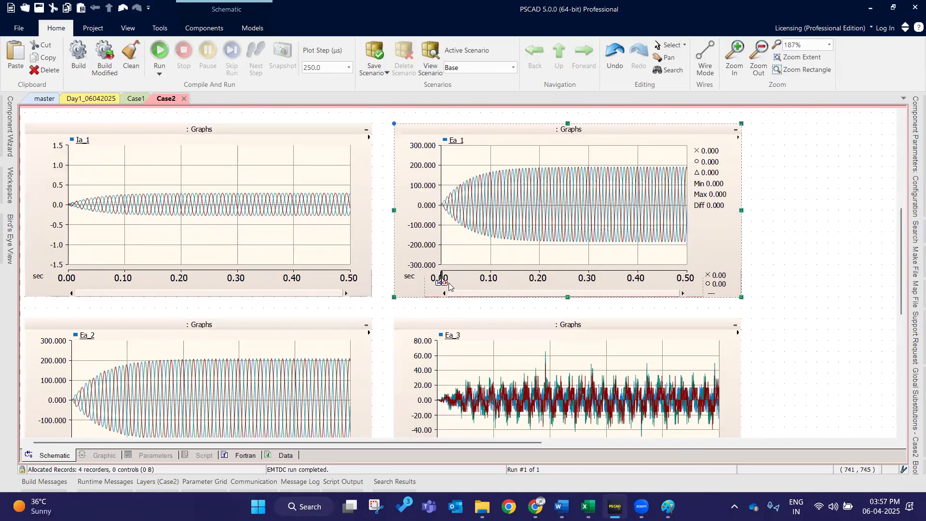
{"action": "mouse_move", "coordinate": [569, 283]}
{"action": "left_mouse_down"}
{"action": "mouse_move", "coordinate": [624, 284]}
{"action": "mouse_move", "coordinate": [614, 283]}
{"action": "left_mouse_up"}
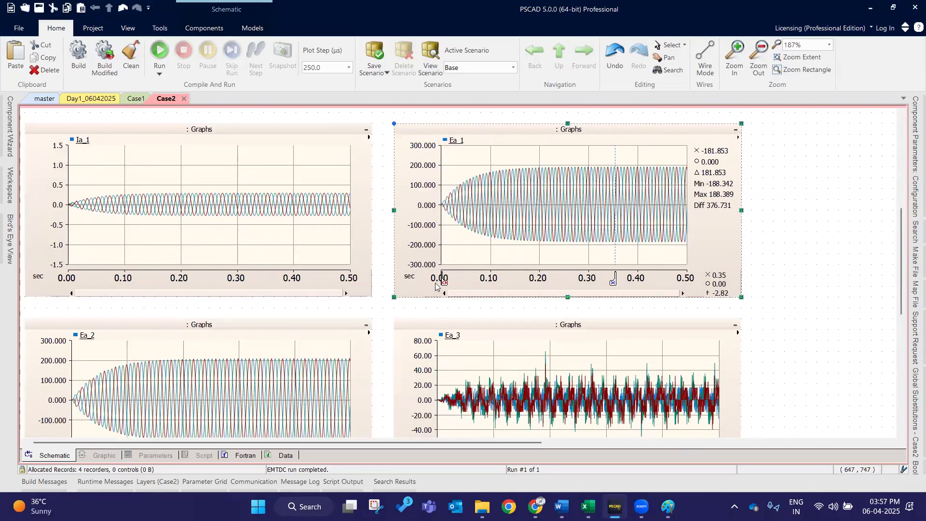
{"action": "mouse_move", "coordinate": [444, 283]}
{"action": "left_mouse_down"}
{"action": "mouse_move", "coordinate": [655, 283]}
{"action": "mouse_move", "coordinate": [290, 314]}
{"action": "left_mouse_up"}
{"action": "scroll", "coordinate": [190, 278], "scroll_direction": "down", "scroll_amount": 3}
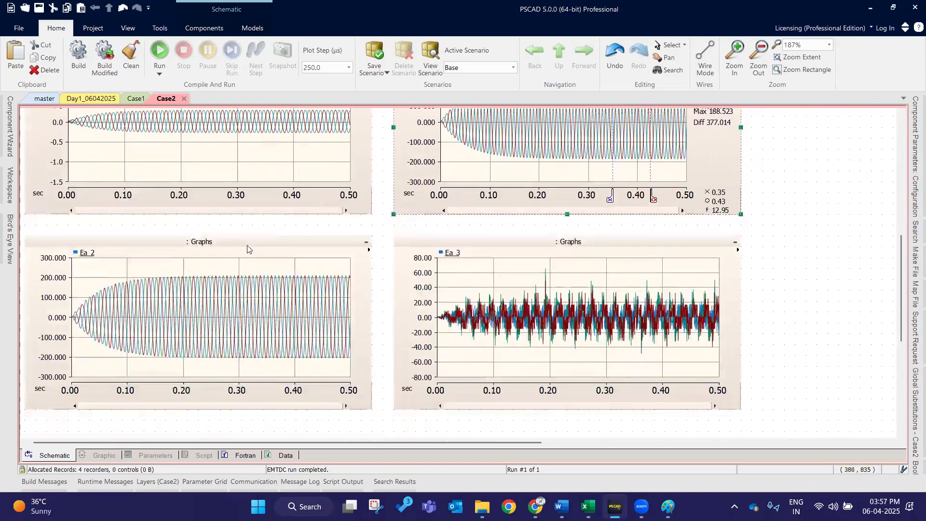
Step: Show markers on the Ea_2 graph and place them at about 0.25 s and 0.36 s
{"action": "left_click", "coordinate": [249, 241]}
{"action": "key", "text": "m"}
{"action": "mouse_move", "coordinate": [76, 395]}
{"action": "left_mouse_down"}
{"action": "mouse_move", "coordinate": [286, 394]}
{"action": "mouse_move", "coordinate": [252, 393]}
{"action": "left_mouse_up"}
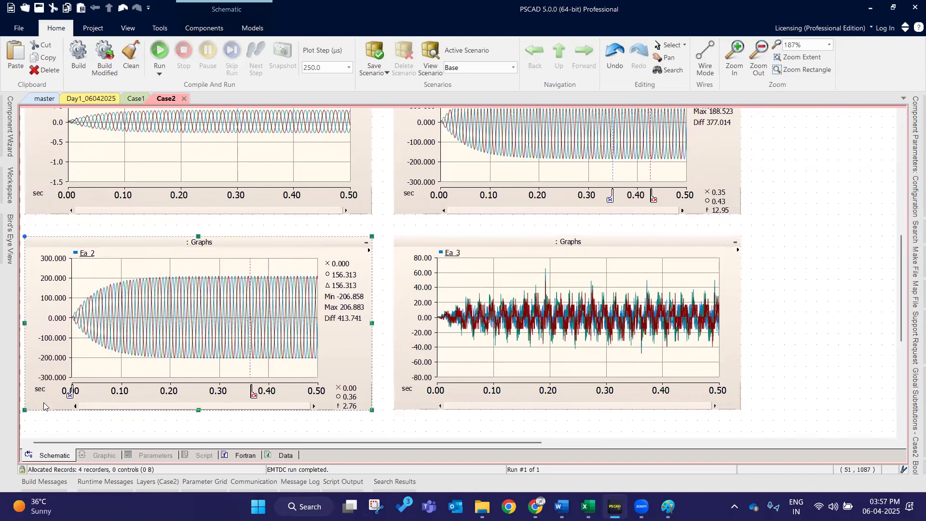
{"action": "mouse_move", "coordinate": [70, 395]}
{"action": "left_mouse_down"}
{"action": "mouse_move", "coordinate": [214, 396]}
{"action": "mouse_move", "coordinate": [193, 395]}
{"action": "left_mouse_up"}
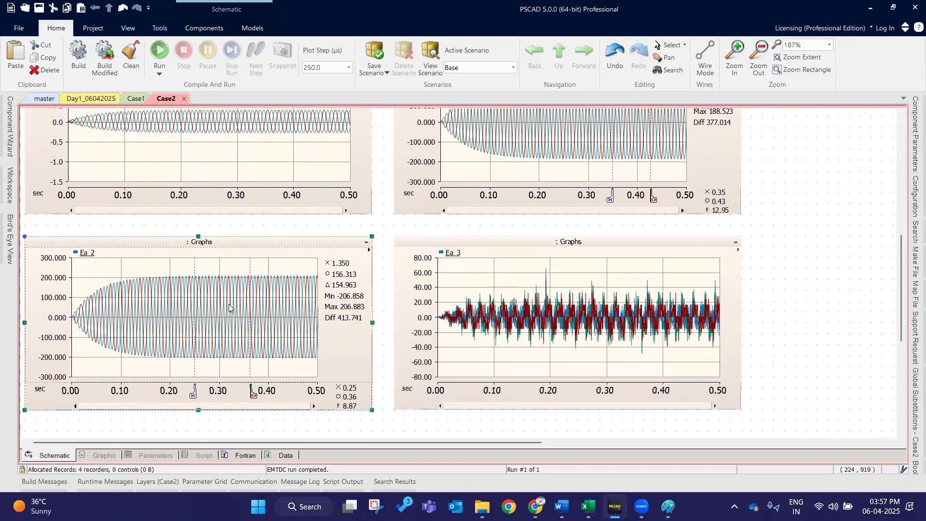
Step: Disable the Ea_3 signal label together with its wire and output channel
{"action": "scroll", "coordinate": [229, 304], "scroll_direction": "up", "scroll_amount": 7}
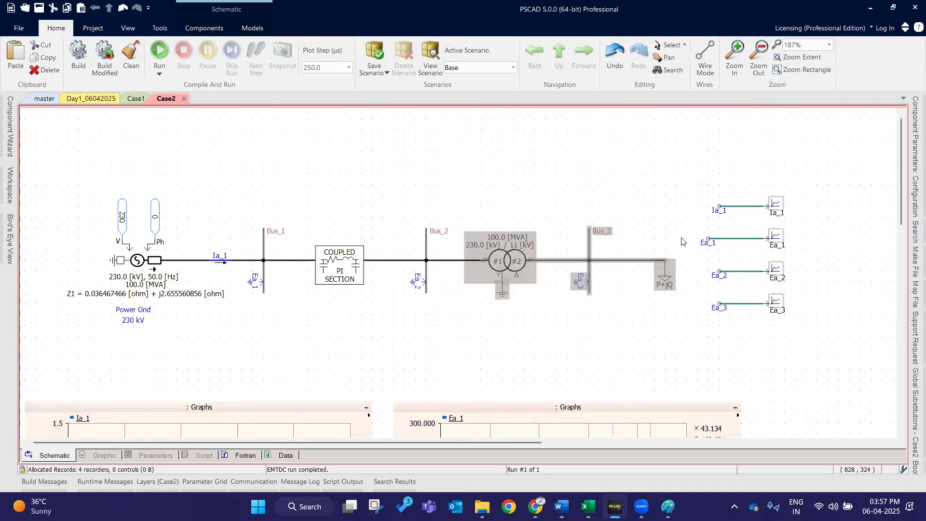
{"action": "left_click_drag", "start_coordinate": [706, 264], "coordinate": [769, 317]}
{"action": "left_click", "coordinate": [738, 336]}
{"action": "left_click_drag", "start_coordinate": [714, 310], "coordinate": [701, 292]}
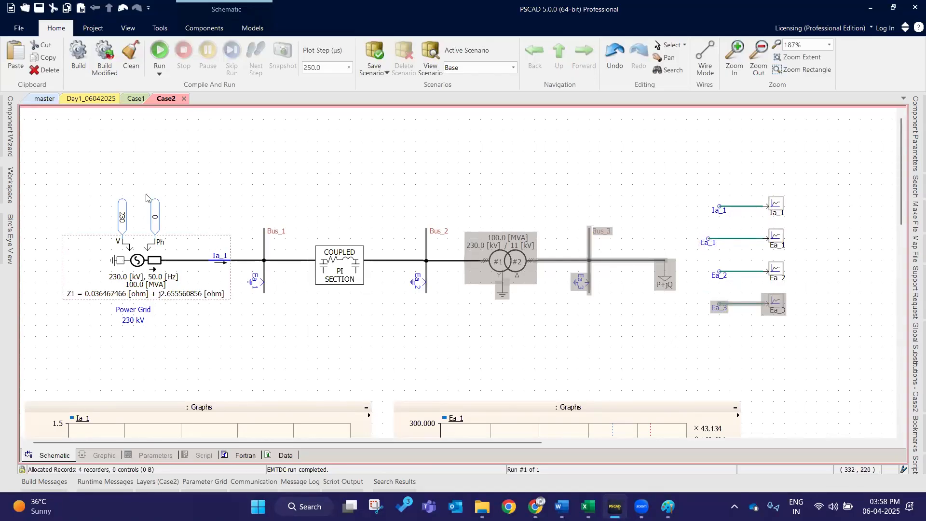
Step: Copy the RMS block and its output channel from Case1 into Case2, and move the Ea_1 label and channel just above the pasted block
{"action": "left_click", "coordinate": [135, 99]}
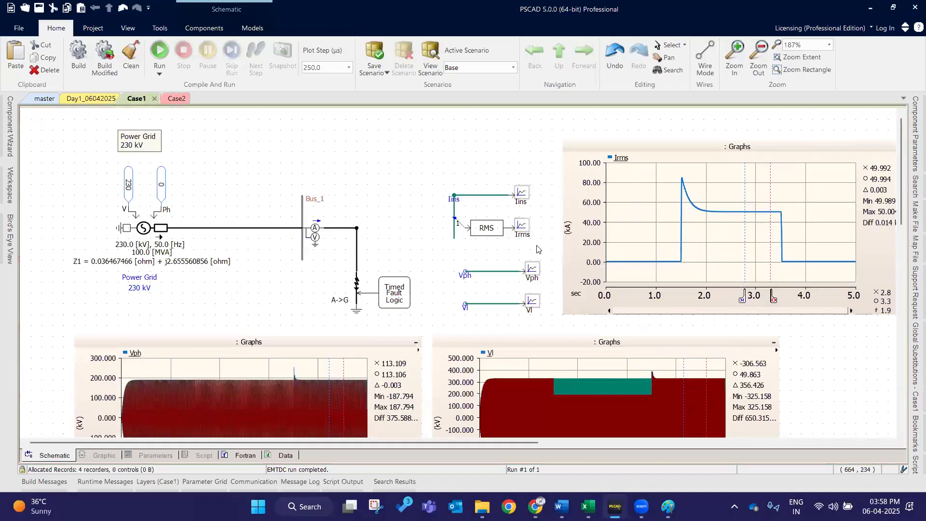
{"action": "left_click_drag", "start_coordinate": [542, 245], "coordinate": [437, 211]}
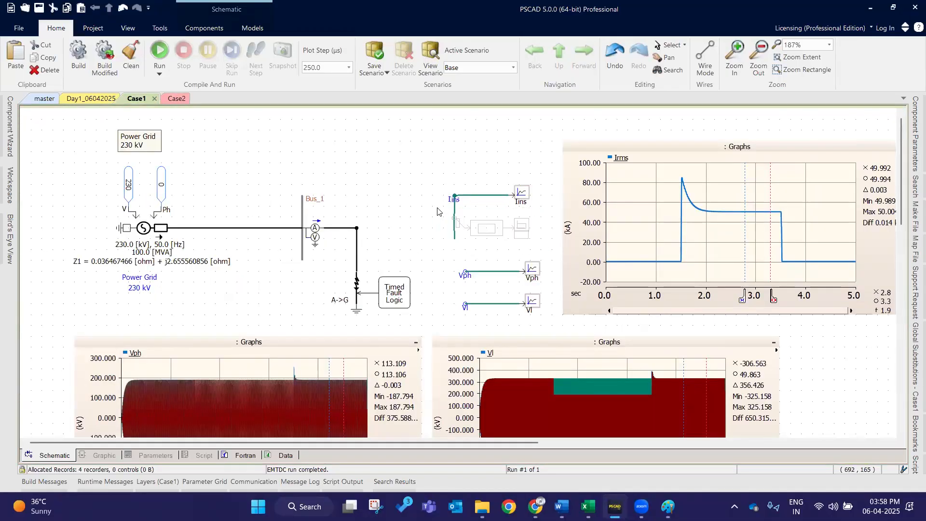
{"action": "left_click", "coordinate": [321, 139]}
{"action": "left_click", "coordinate": [176, 99]}
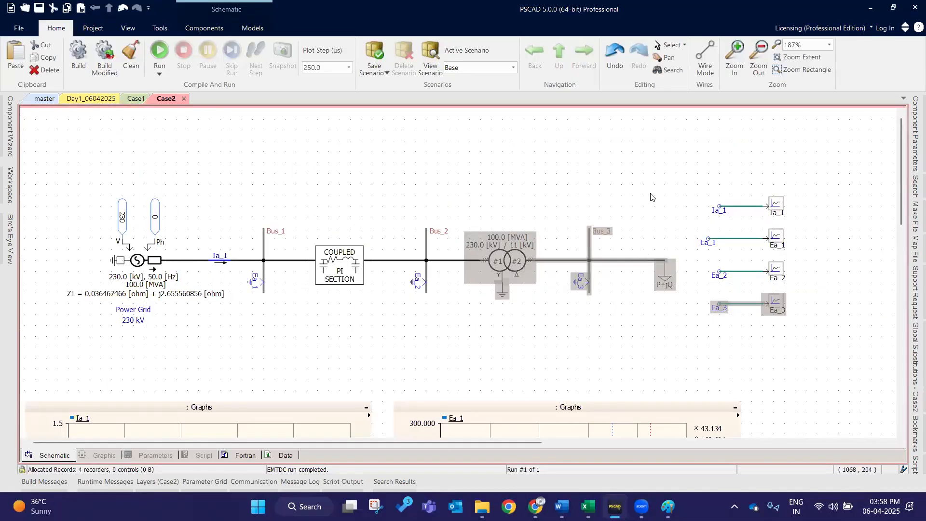
{"action": "key", "text": "ctrl+v"}
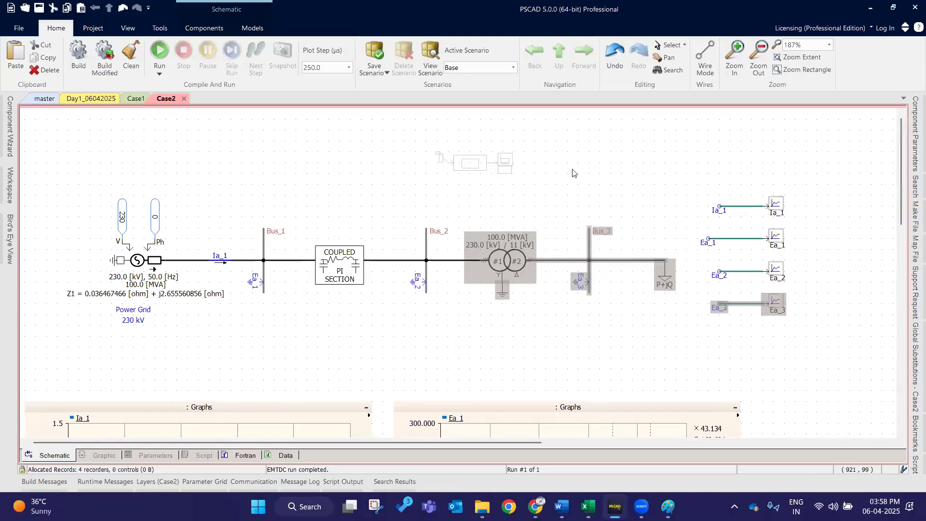
{"action": "left_click_drag", "start_coordinate": [674, 223], "coordinate": [504, 130]}
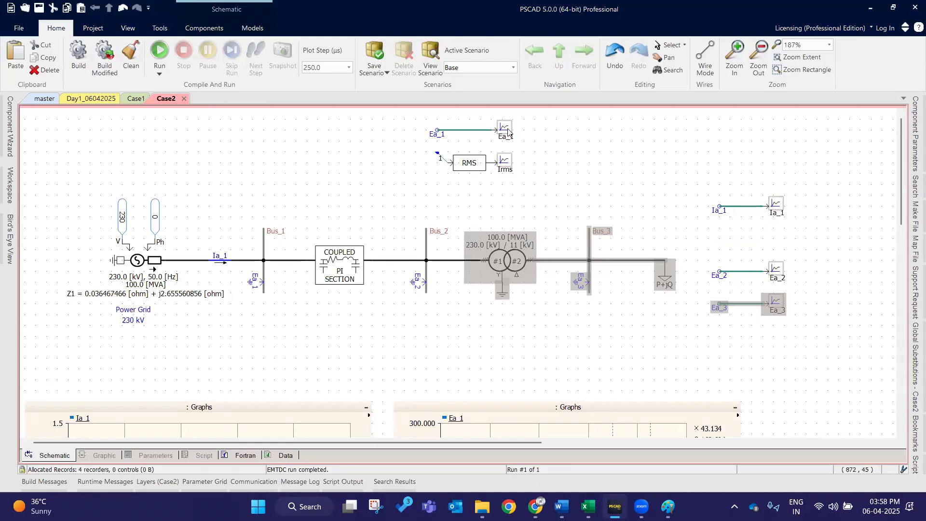
Step: Title the RMS block's output channel Vsend and wire the Ea_1 signal to the RMS block's input
{"action": "double_click", "coordinate": [507, 175]}
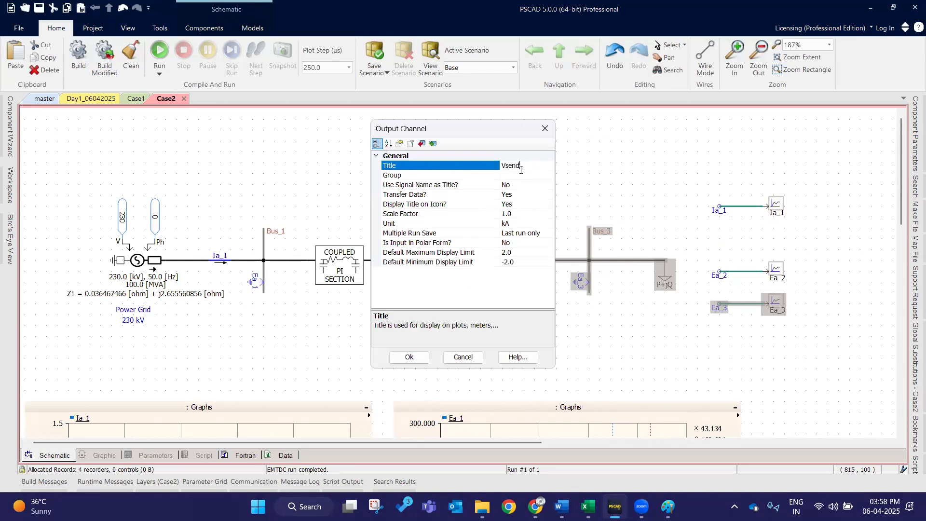
{"action": "key", "text": "Return"}
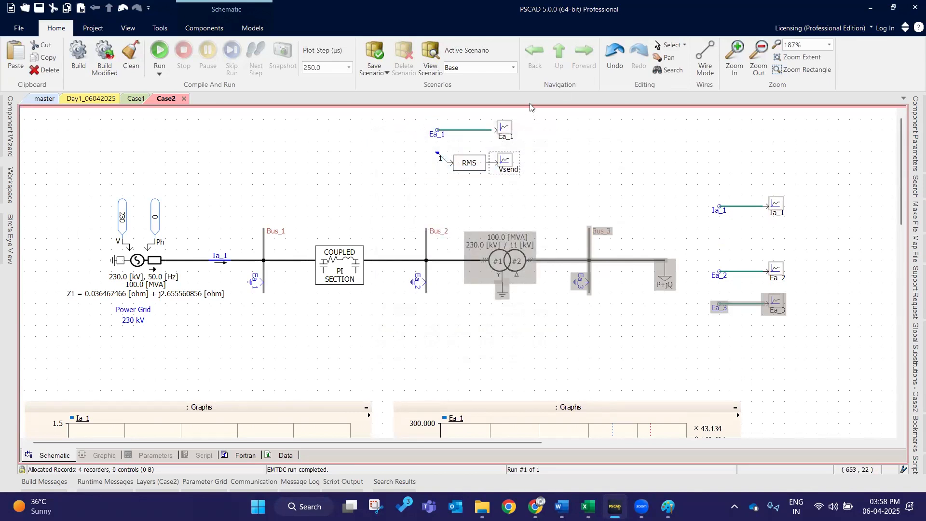
{"action": "left_click", "coordinate": [703, 58]}
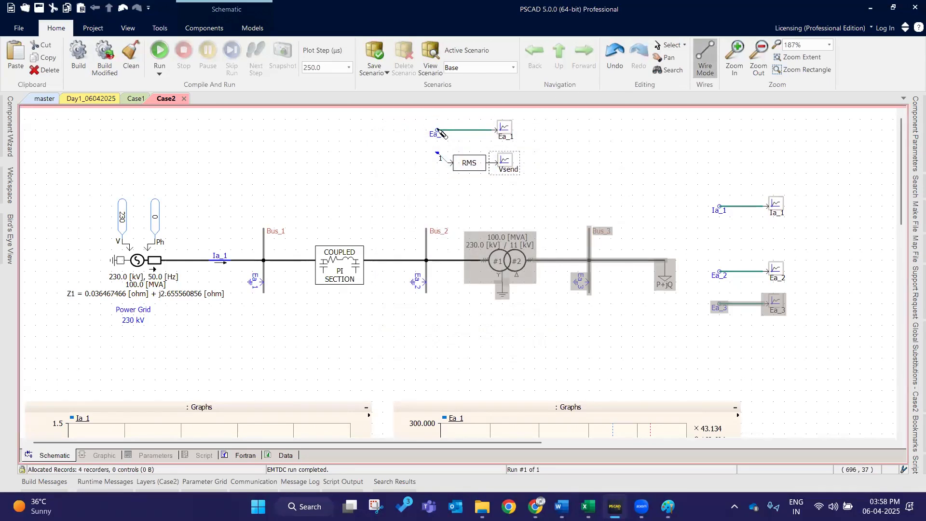
{"action": "right_click", "coordinate": [442, 176]}
{"action": "key", "text": "Escape"}
Step: Duplicate the whole Ea_1 and RMS measurement group and place the copy beside the original
{"action": "left_click_drag", "start_coordinate": [557, 201], "coordinate": [367, 120]}
{"action": "left_click_drag", "start_coordinate": [534, 186], "coordinate": [401, 109]}
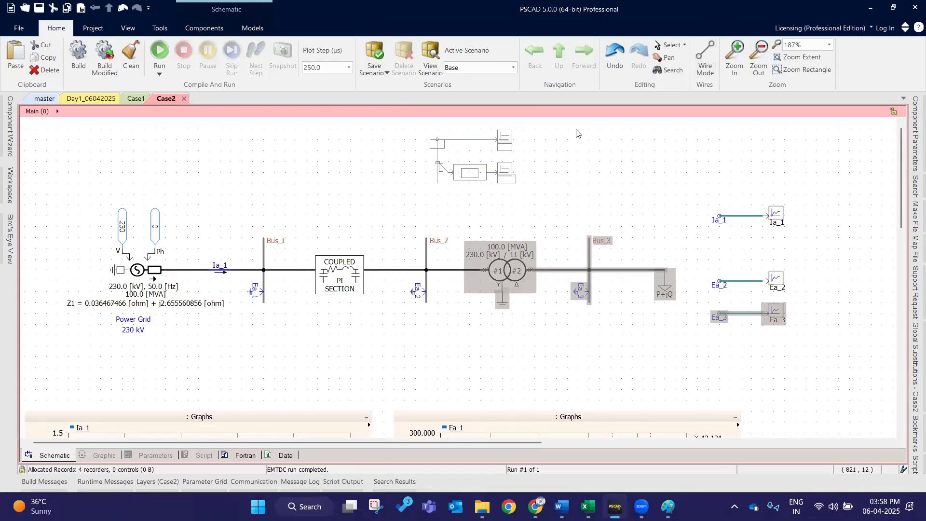
{"action": "key", "text": "ctrl+c"}
{"action": "key", "text": "ctrl+v"}
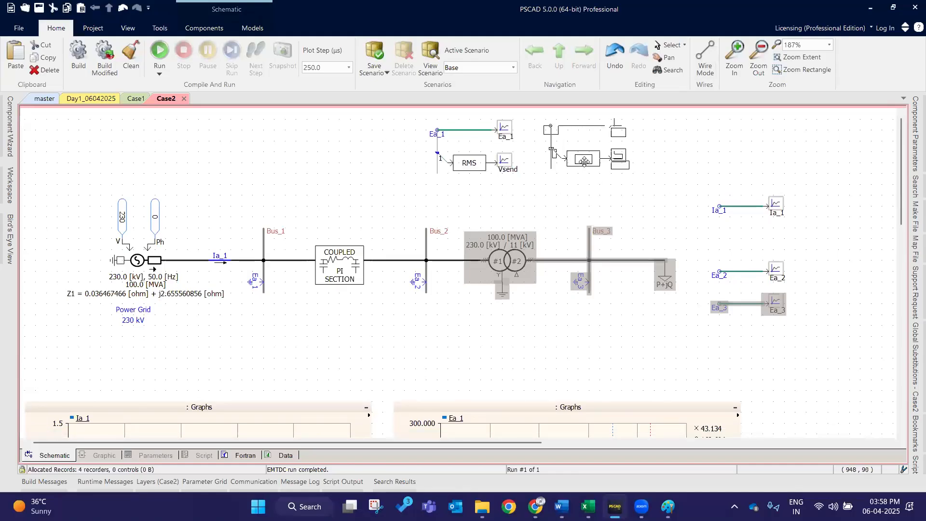
{"action": "left_click", "coordinate": [600, 184]}
Step: Title the copied RMS output channel Vrece and rename the copied group's signal label to Ea_2
{"action": "double_click", "coordinate": [616, 168]}
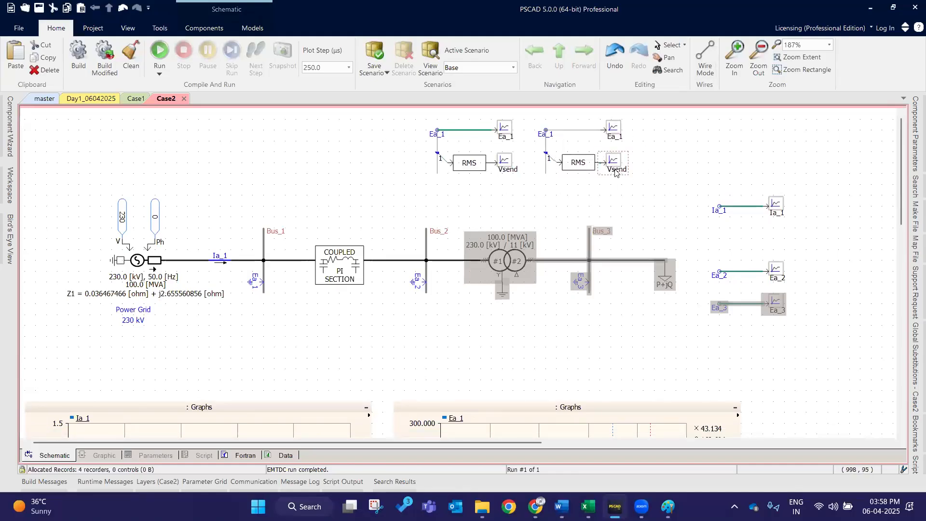
{"action": "left_click", "coordinate": [527, 168]}
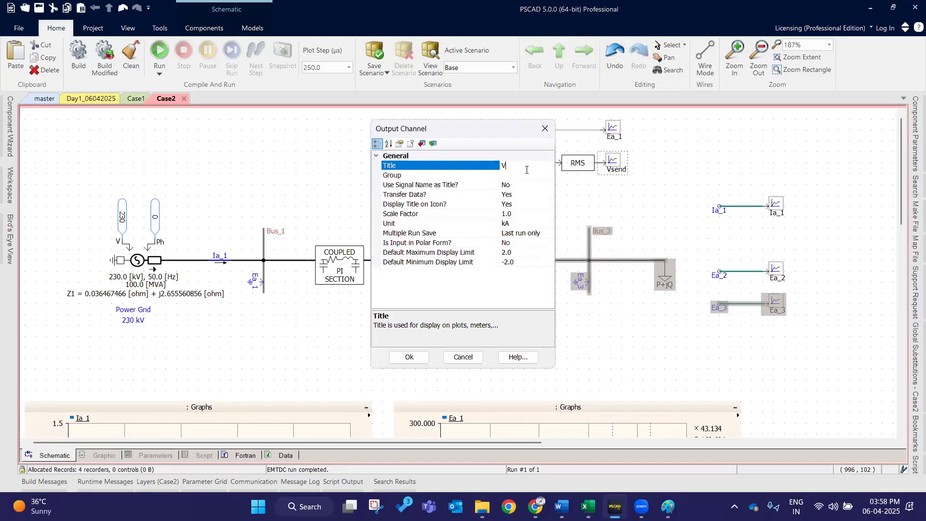
{"action": "type", "text": "Vrece"}
{"action": "key", "text": "Return"}
{"action": "double_click", "coordinate": [546, 134]}
{"action": "left_click", "coordinate": [481, 167]}
{"action": "type", "text": "2"}
{"action": "key", "text": "Return"}
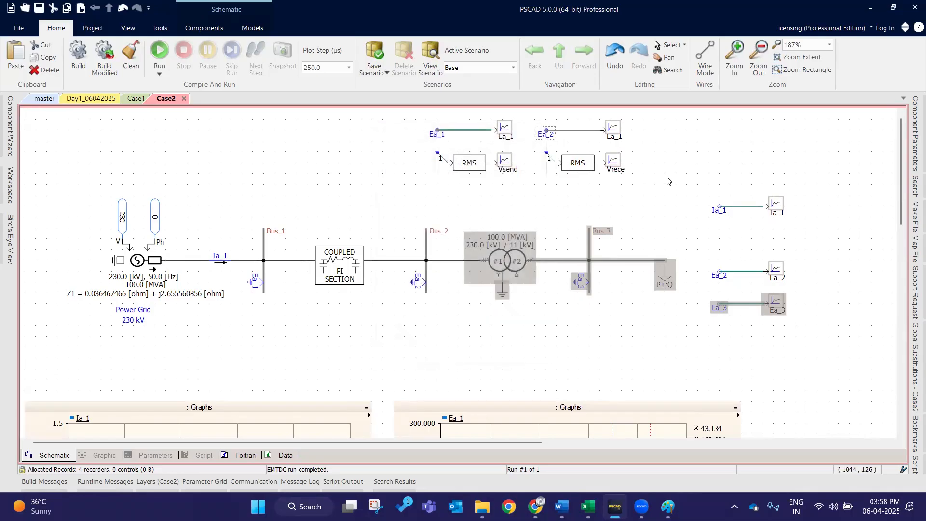
Step: Disable the original Ea_2 signal label with its wire and output channel beneath the Ia_1 channel
{"action": "left_click_drag", "start_coordinate": [692, 252], "coordinate": [799, 291]}
{"action": "key", "text": "ctrl+d"}
{"action": "left_click", "coordinate": [704, 195]}
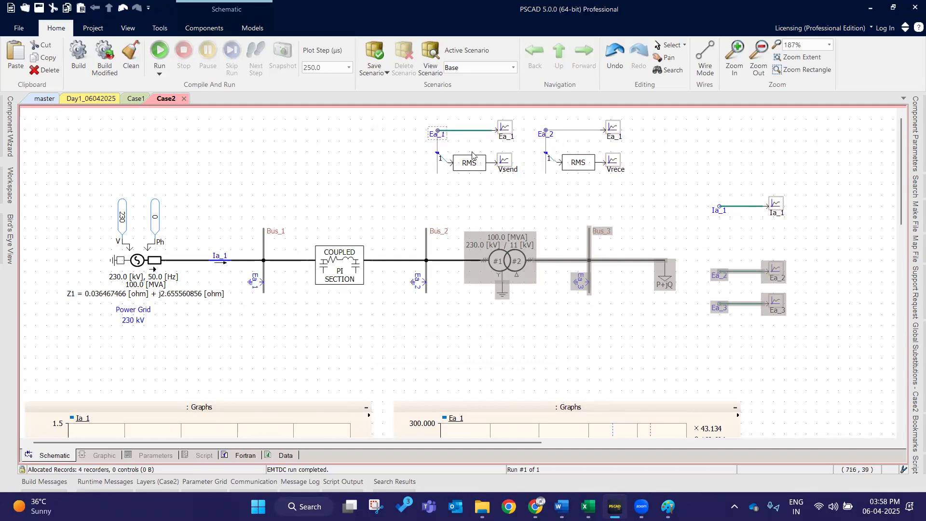
Step: Delete the Ea_1 output channel from both RMS measurement groups
{"action": "left_click_drag", "start_coordinate": [415, 114], "coordinate": [642, 192]}
{"action": "left_click", "coordinate": [617, 127]}
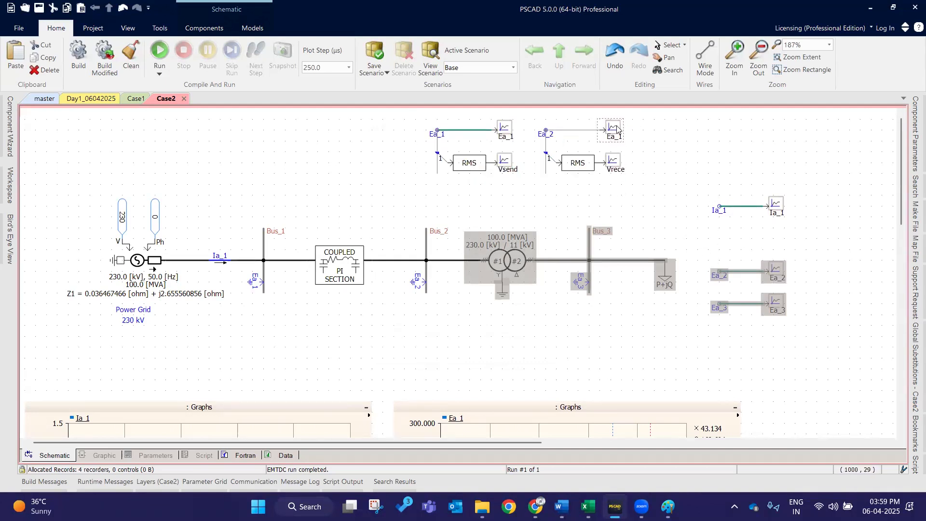
{"action": "key", "text": "Delete"}
{"action": "left_click", "coordinate": [505, 129]}
{"action": "key", "text": "Delete"}
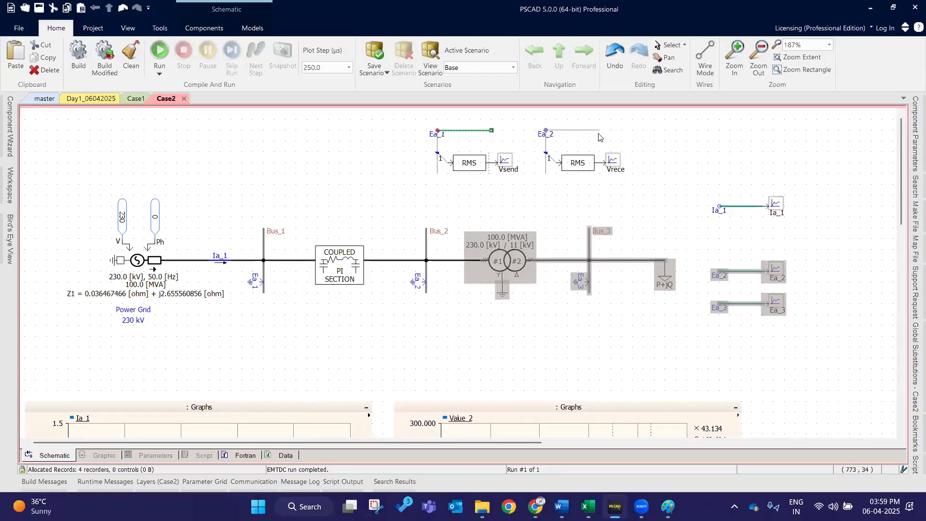
Step: Add an overlay graph with the Vsend signal and place it below the source end of the circuit
{"action": "scroll", "coordinate": [596, 276], "scroll_direction": "down", "scroll_amount": 1}
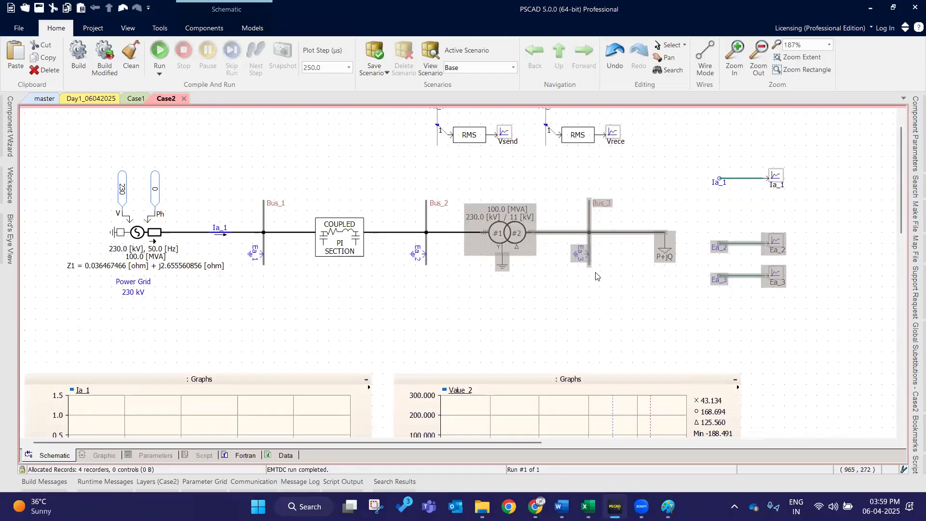
{"action": "right_click", "coordinate": [508, 132]}
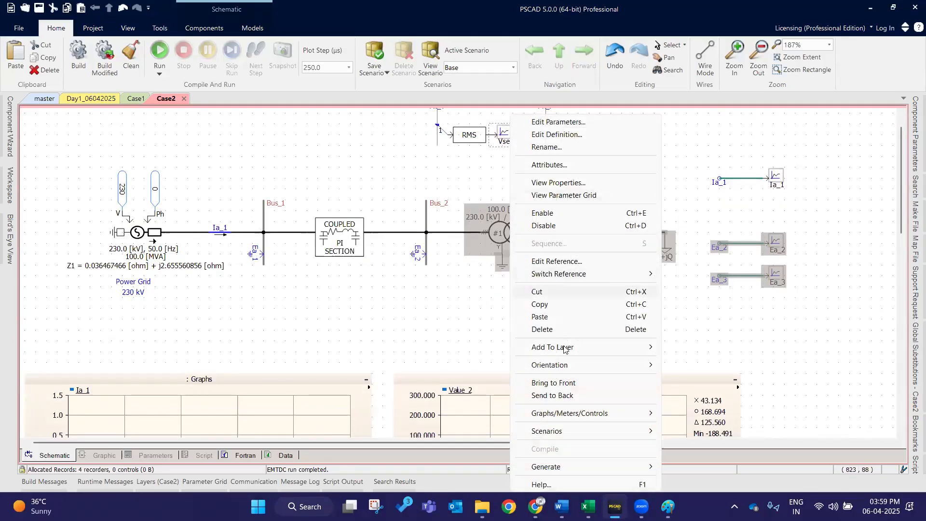
{"action": "mouse_move", "coordinate": [568, 413]}
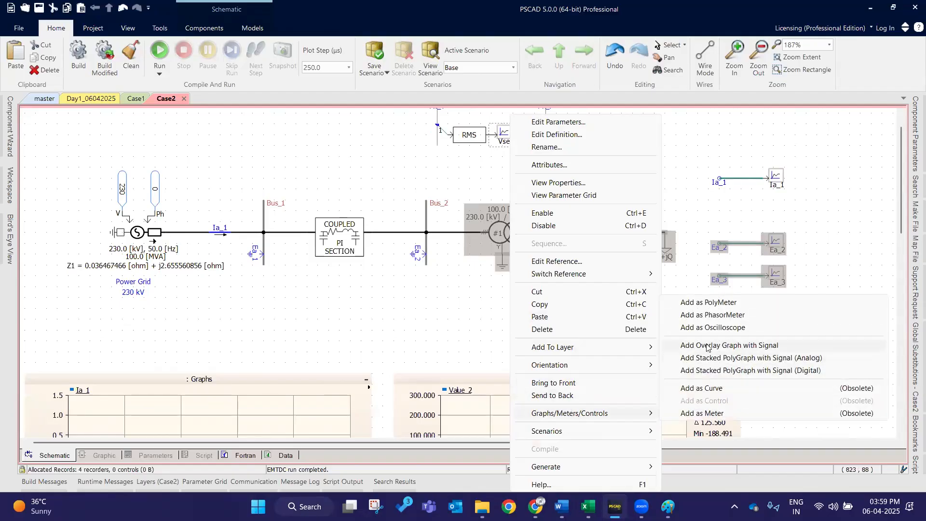
{"action": "left_click", "coordinate": [709, 348]}
{"action": "left_click", "coordinate": [130, 296]}
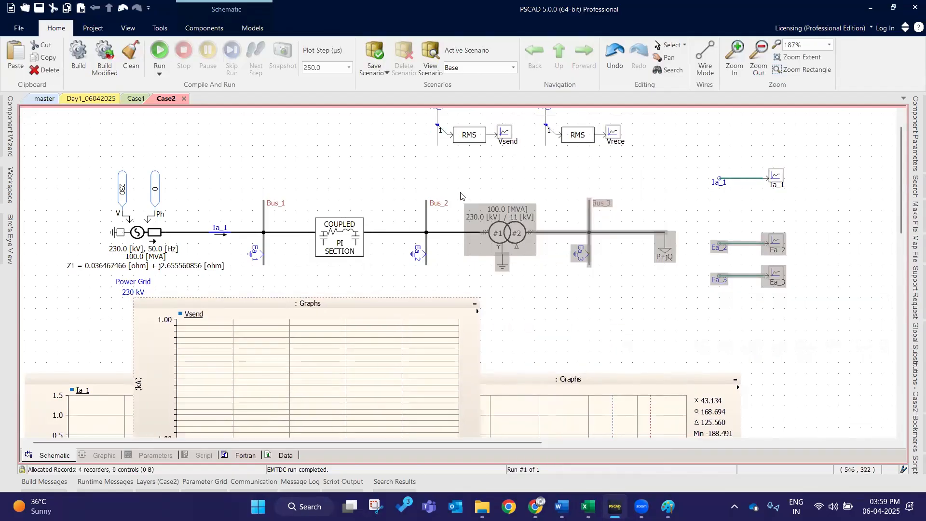
Step: Add an overlay graph with the Vrece signal and place it beside the Vsend graph
{"action": "right_click", "coordinate": [607, 134]}
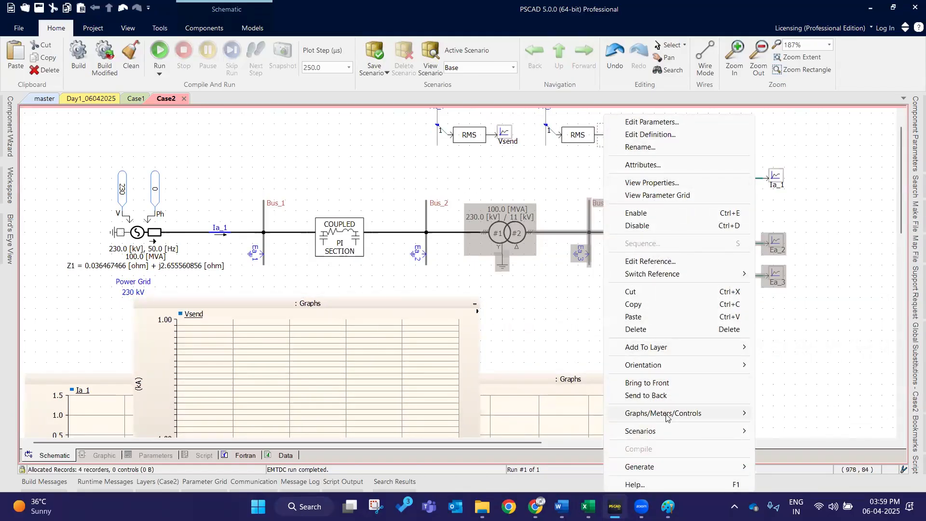
{"action": "mouse_move", "coordinate": [666, 417]}
{"action": "left_click", "coordinate": [518, 348]}
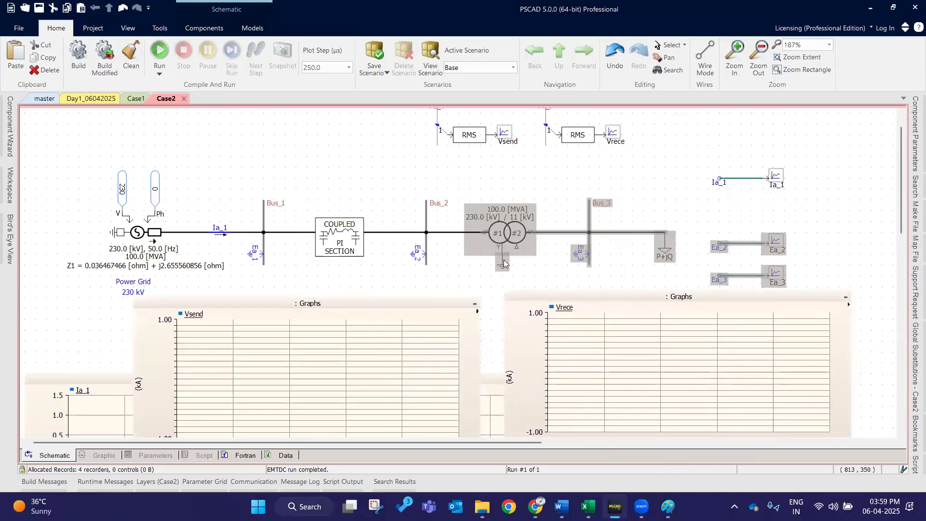
{"action": "left_click", "coordinate": [503, 288]}
Step: Move the Ea_2 and Ea_3 graphs further down the canvas to free space above them
{"action": "scroll", "coordinate": [286, 215], "scroll_direction": "down", "scroll_amount": 10}
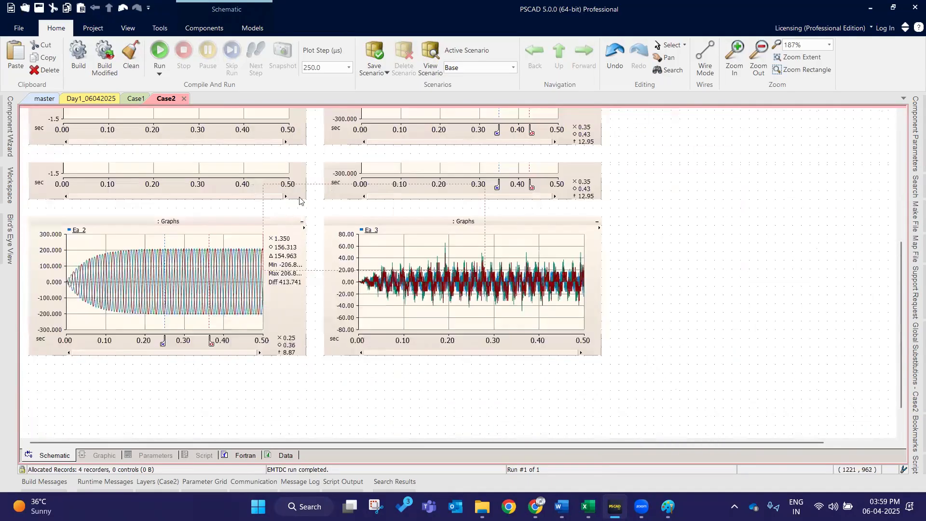
{"action": "scroll", "coordinate": [286, 215], "scroll_direction": "down", "scroll_amount": 3}
{"action": "left_click_drag", "start_coordinate": [317, 181], "coordinate": [297, 268]}
{"action": "left_click_drag", "start_coordinate": [209, 198], "coordinate": [209, 313]}
{"action": "left_click_drag", "start_coordinate": [305, 269], "coordinate": [304, 302]}
{"action": "scroll", "coordinate": [323, 211], "scroll_direction": "up", "scroll_amount": 3}
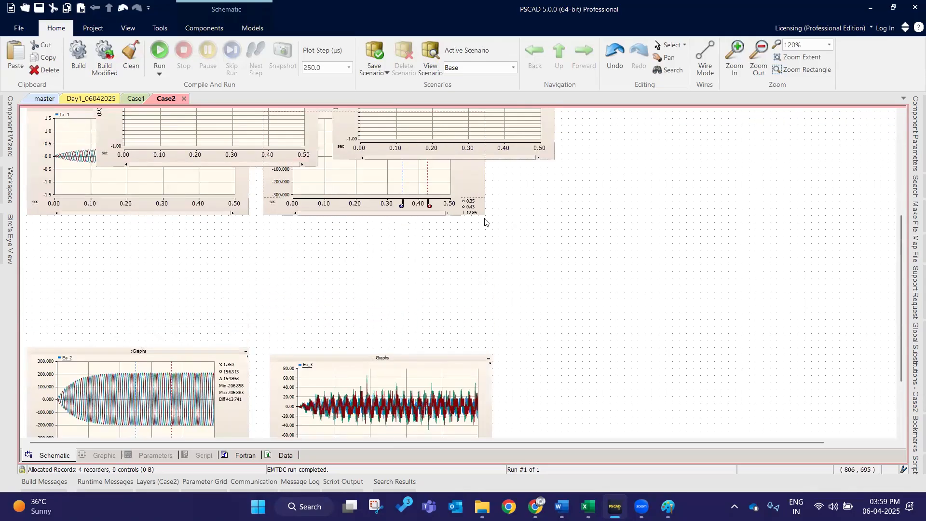
Step: Move the Value_2 and Ia_1 graphs down to just above the Ea_3 and Ea_2 graphs
{"action": "left_click", "coordinate": [458, 183]}
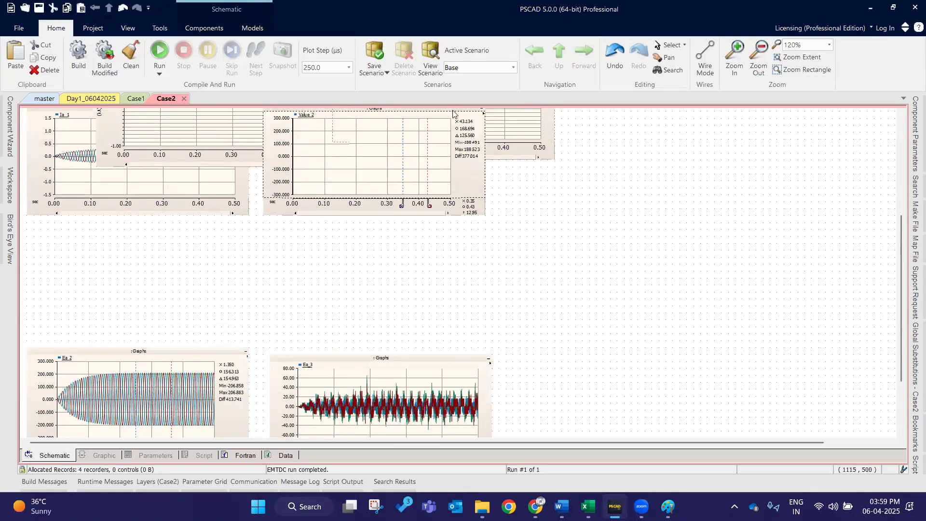
{"action": "scroll", "coordinate": [464, 161], "scroll_direction": "up", "scroll_amount": 2}
{"action": "left_click", "coordinate": [347, 210]}
{"action": "left_click_drag", "start_coordinate": [346, 210], "coordinate": [355, 335]}
{"action": "left_click_drag", "start_coordinate": [64, 163], "coordinate": [64, 276]}
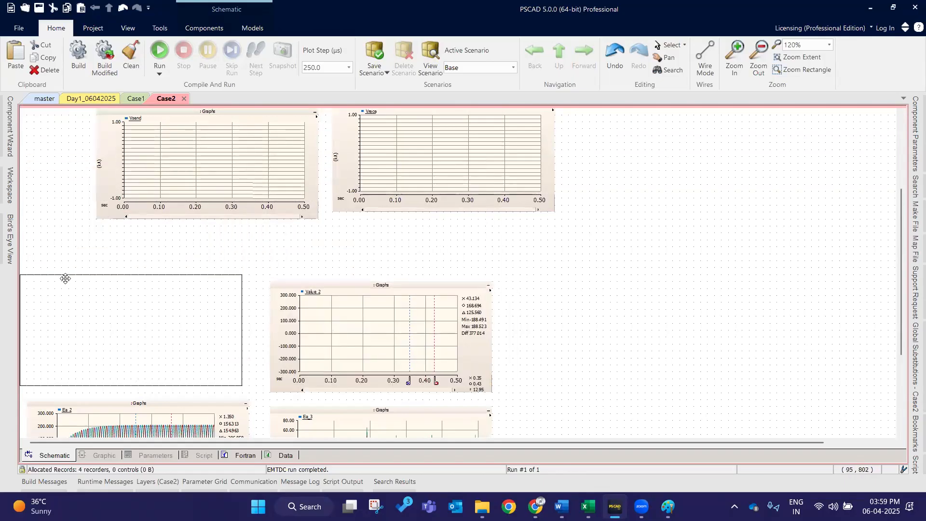
Step: Line up the Vsend and Vrece graphs side by side directly beneath the circuit
{"action": "scroll", "coordinate": [274, 216], "scroll_direction": "up", "scroll_amount": 3}
{"action": "left_click_drag", "start_coordinate": [247, 181], "coordinate": [198, 195]}
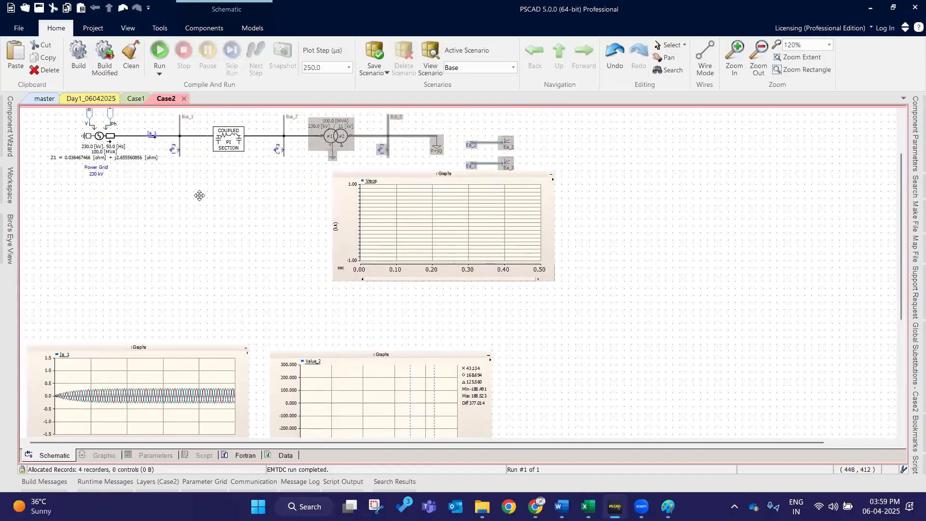
{"action": "left_click_drag", "start_coordinate": [419, 183], "coordinate": [374, 203]}
Step: Run the simulation and fit the vertical axes of the Vsend and Vrece graphs to their curves
{"action": "left_click", "coordinate": [159, 52]}
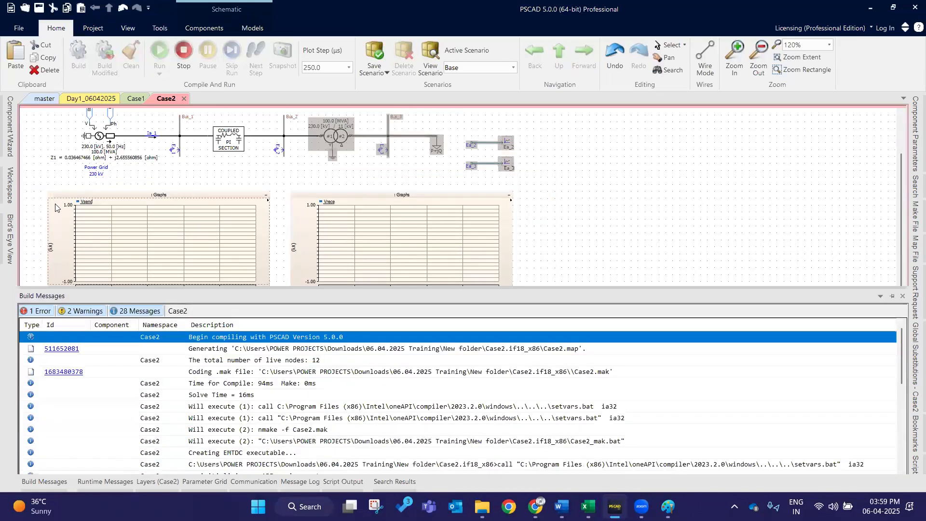
{"action": "scroll", "coordinate": [497, 154], "scroll_direction": "up", "scroll_amount": 4}
{"action": "scroll", "coordinate": [553, 194], "scroll_direction": "down", "scroll_amount": 2}
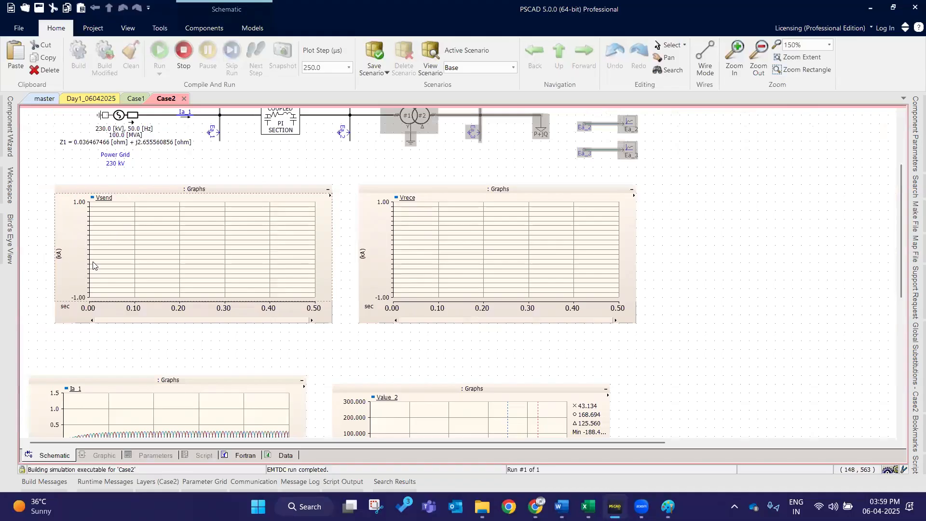
{"action": "left_click", "coordinate": [124, 191]}
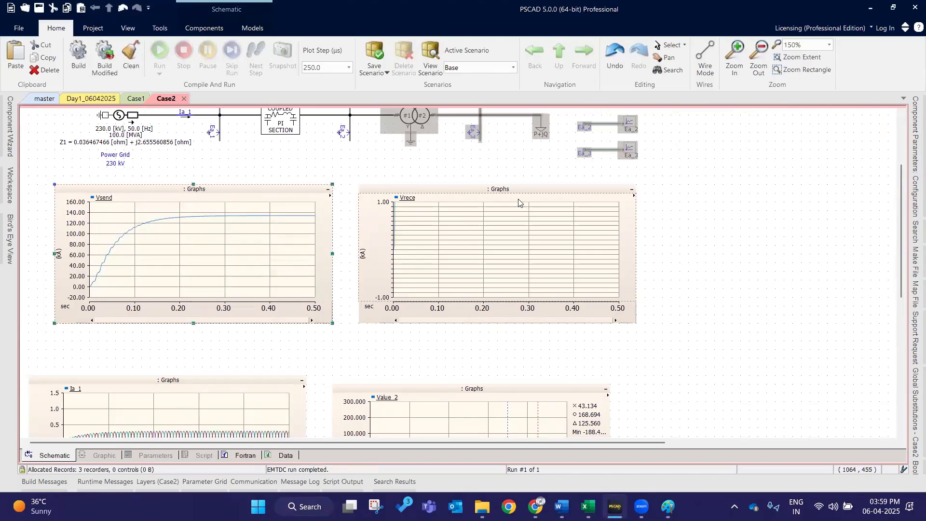
{"action": "left_click", "coordinate": [475, 187]}
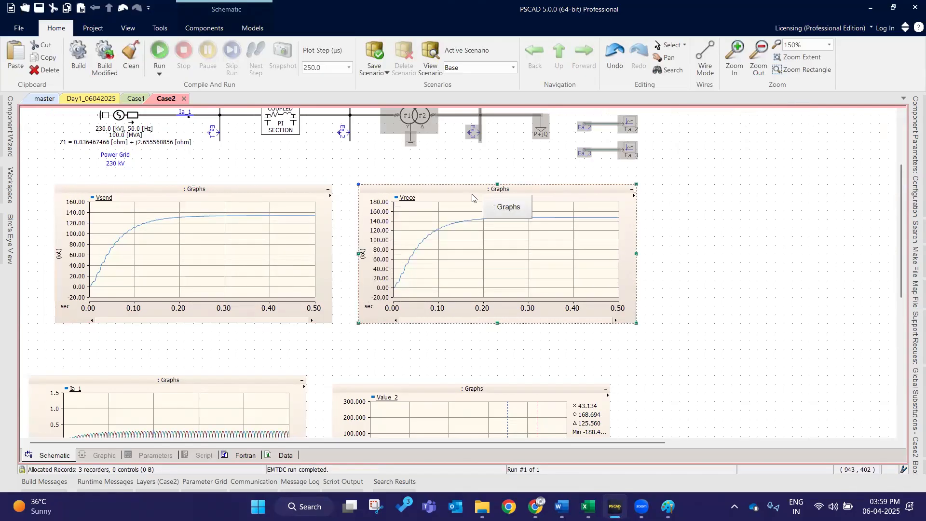
Step: Review the project runtime settings and the Coupled PI Section's main configuration and R,X,B per-unit data
{"action": "scroll", "coordinate": [527, 244], "scroll_direction": "up", "scroll_amount": 2}
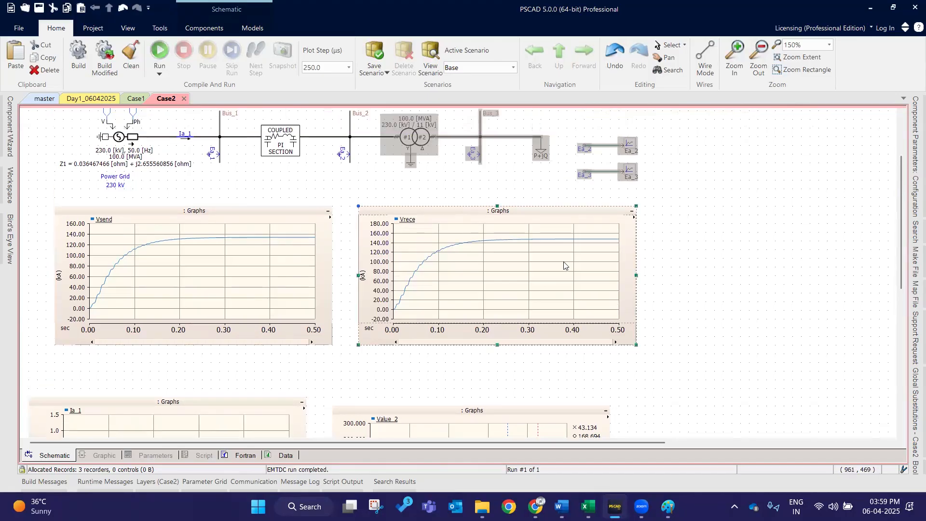
{"action": "left_click", "coordinate": [93, 28]}
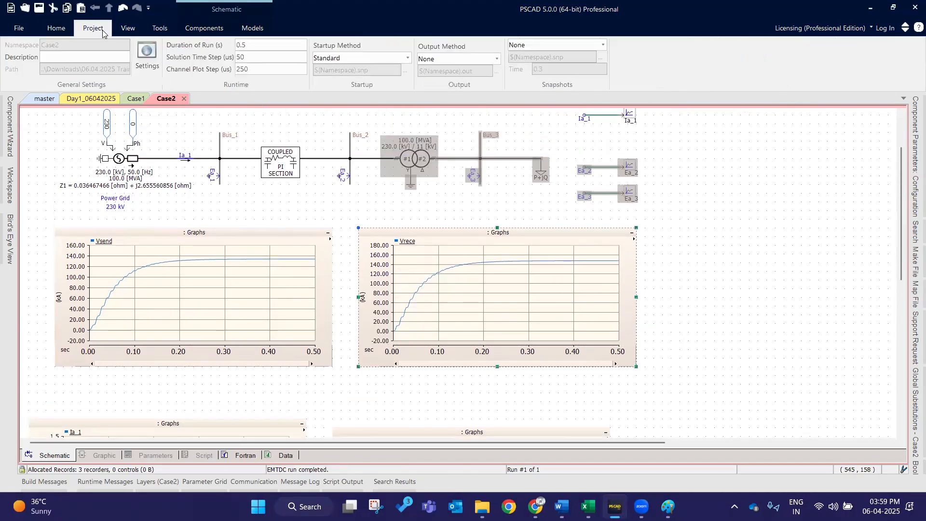
{"action": "left_click", "coordinate": [54, 29]}
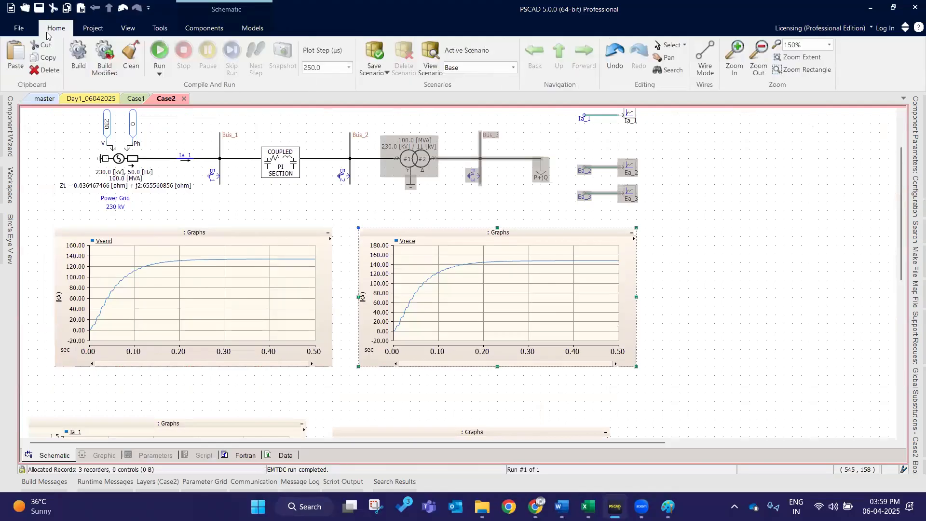
{"action": "scroll", "coordinate": [462, 216], "scroll_direction": "up", "scroll_amount": 3}
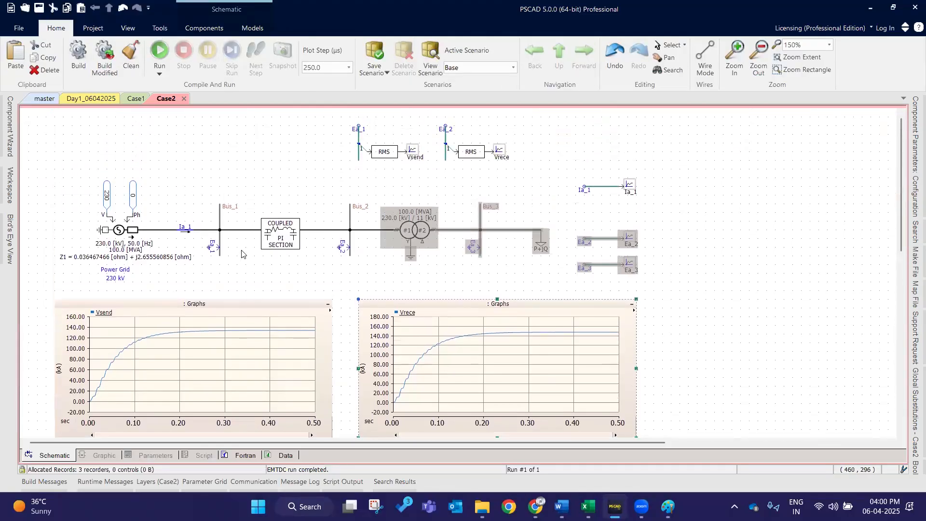
{"action": "double_click", "coordinate": [275, 236]}
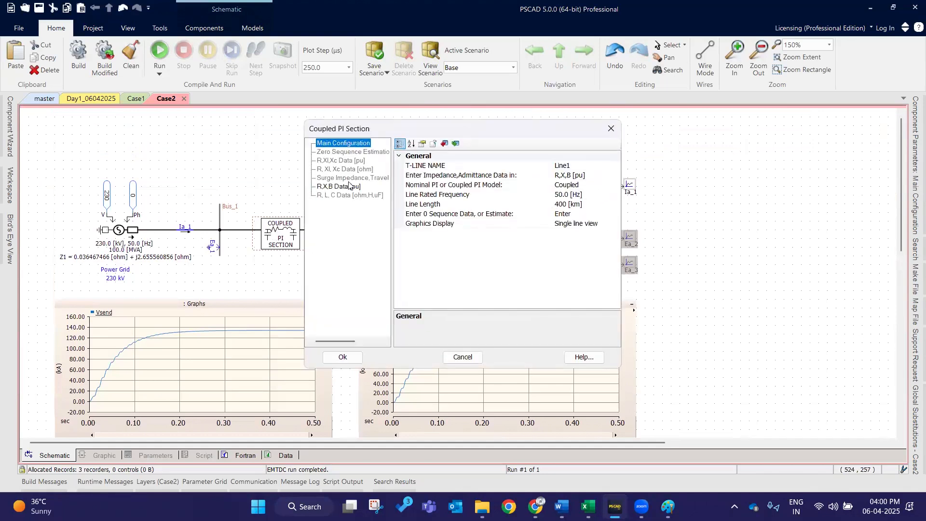
{"action": "left_click", "coordinate": [350, 188]}
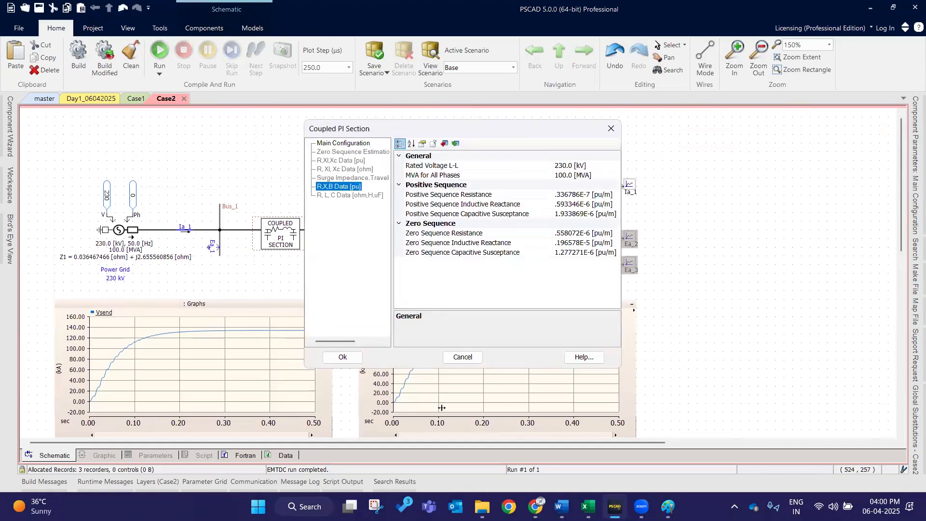
{"action": "left_click", "coordinate": [347, 359]}
{"action": "left_click", "coordinate": [133, 263]}
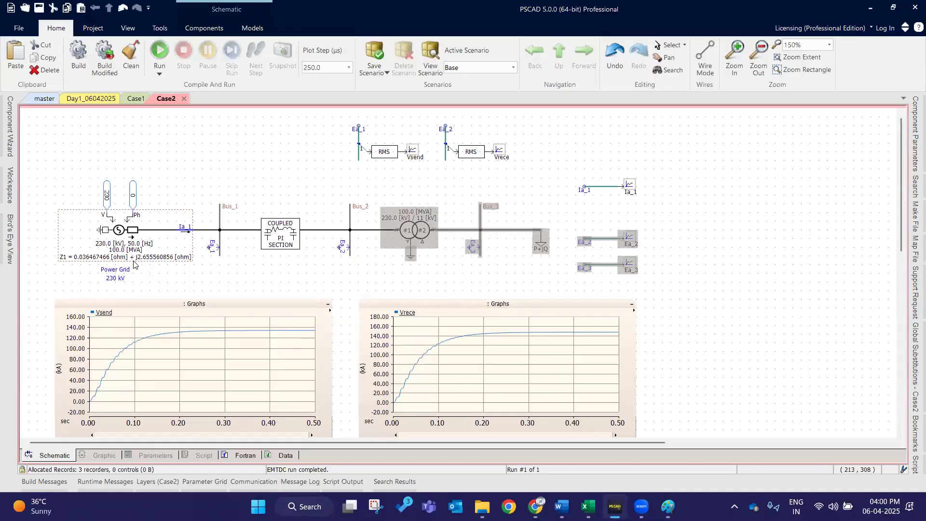
{"action": "left_click", "coordinate": [239, 256]}
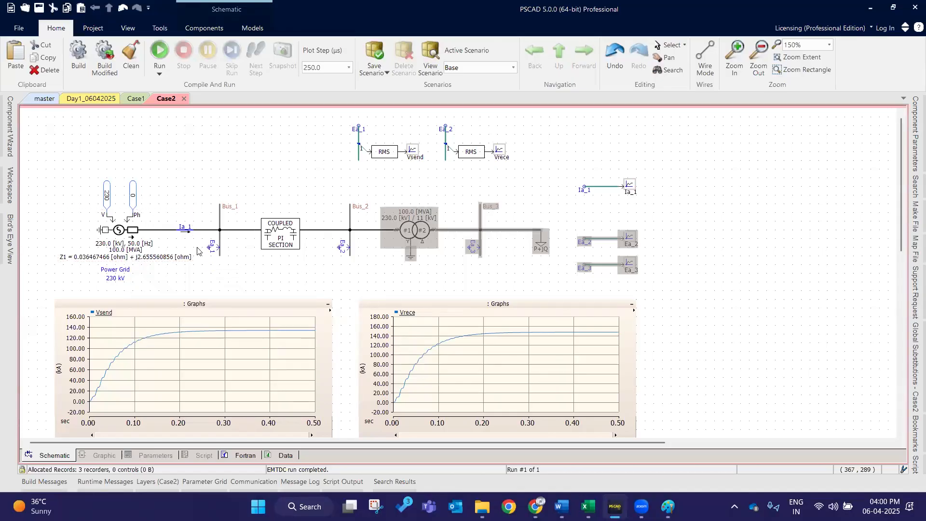
Step: Show the markers on the Vsend graph and place them on the flat part of the curve at about 0.38 s and 0.35 s
{"action": "left_click", "coordinate": [236, 303]}
{"action": "key", "text": "m"}
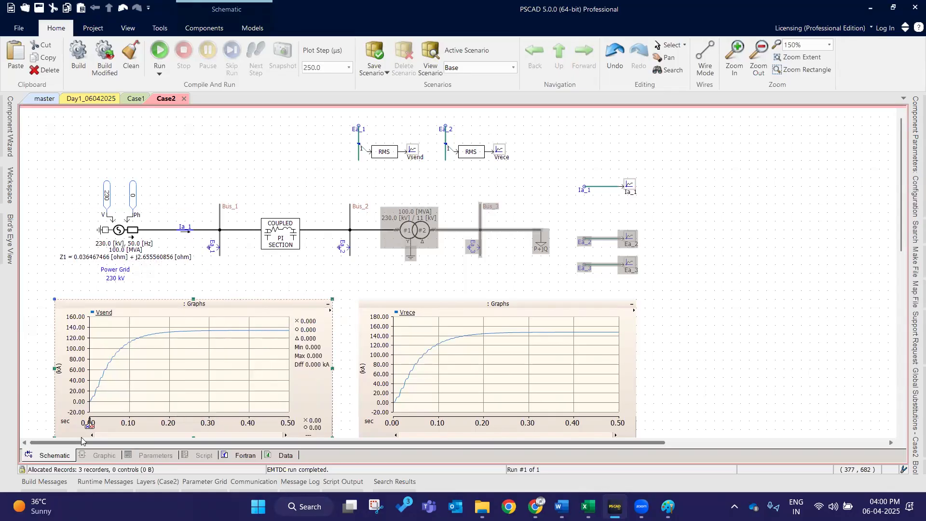
{"action": "mouse_move", "coordinate": [90, 427]}
{"action": "left_mouse_down"}
{"action": "mouse_move", "coordinate": [251, 426]}
{"action": "mouse_move", "coordinate": [240, 426]}
{"action": "left_mouse_up"}
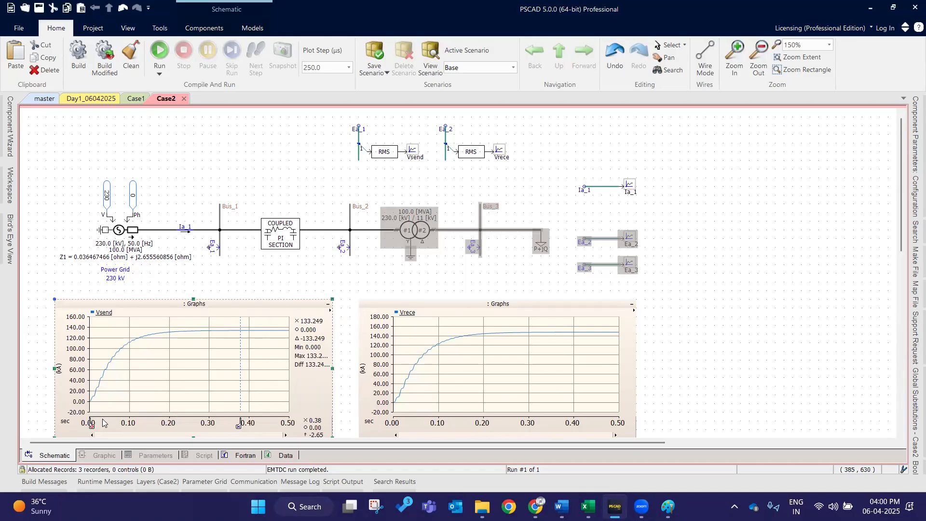
{"action": "left_click_drag", "start_coordinate": [91, 426], "coordinate": [230, 426]}
Step: Show the markers on the Vrece graph and place them on the flat part of the curve at about 0.34 s and 0.43 s
{"action": "left_click", "coordinate": [445, 305]}
{"action": "key", "text": "m"}
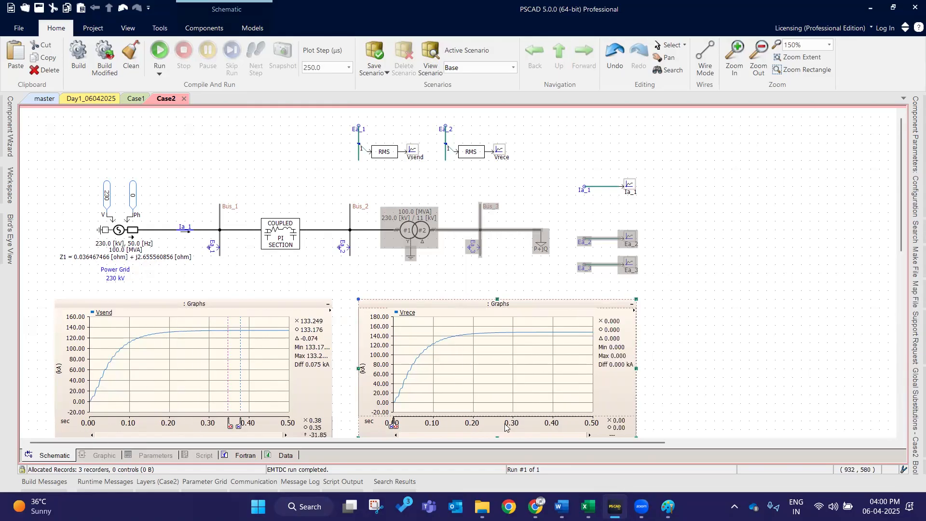
{"action": "mouse_move", "coordinate": [400, 427]}
{"action": "left_mouse_down"}
{"action": "mouse_move", "coordinate": [567, 420]}
{"action": "mouse_move", "coordinate": [392, 425]}
{"action": "mouse_move", "coordinate": [567, 421]}
{"action": "mouse_move", "coordinate": [528, 418]}
{"action": "left_mouse_up"}
{"action": "left_click", "coordinate": [699, 354]}
{"action": "scroll", "coordinate": [697, 354], "scroll_direction": "down", "scroll_amount": 1}
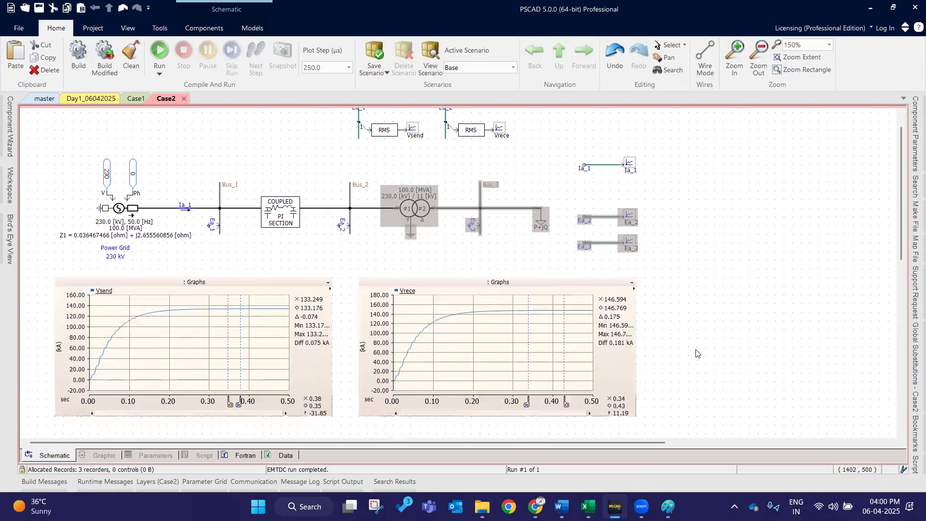
Step: Check the line length in the Coupled PI Section's main configuration
{"action": "left_click", "coordinate": [419, 260]}
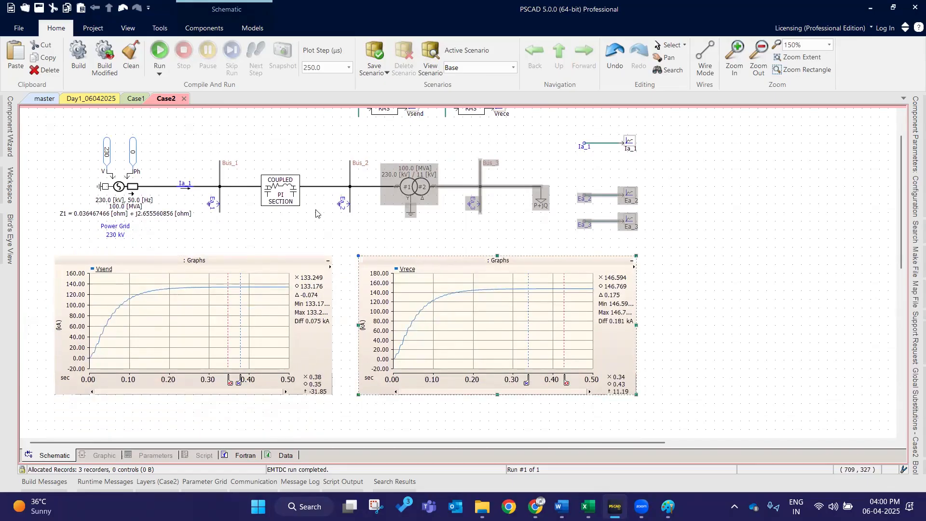
{"action": "left_click", "coordinate": [468, 227]}
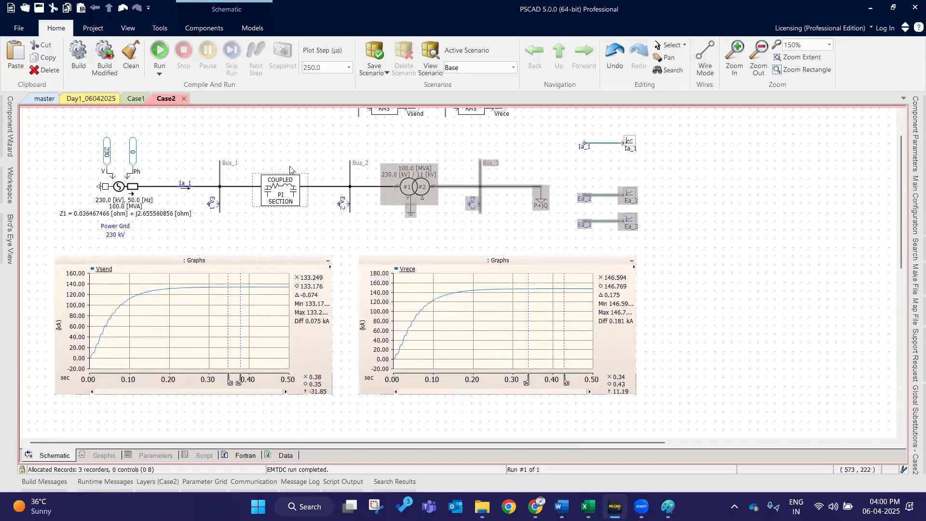
{"action": "double_click", "coordinate": [284, 189]}
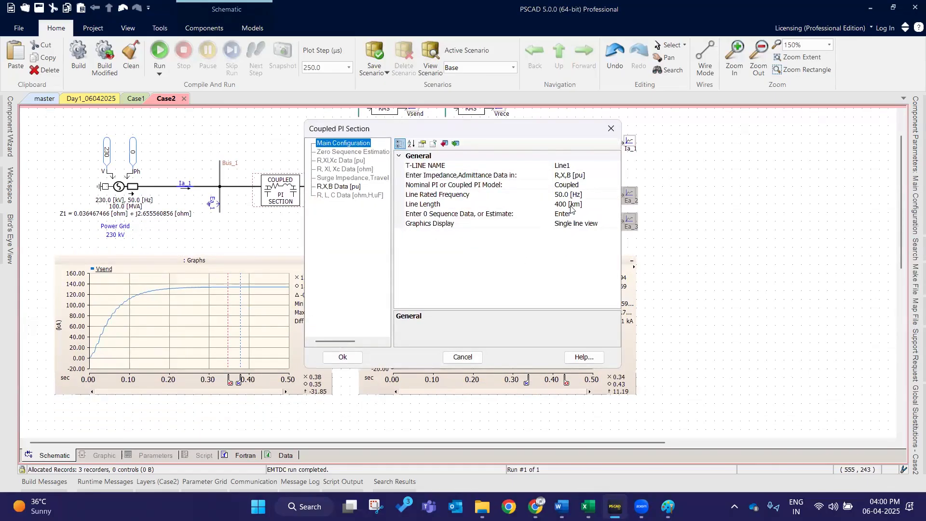
{"action": "left_click", "coordinate": [340, 356]}
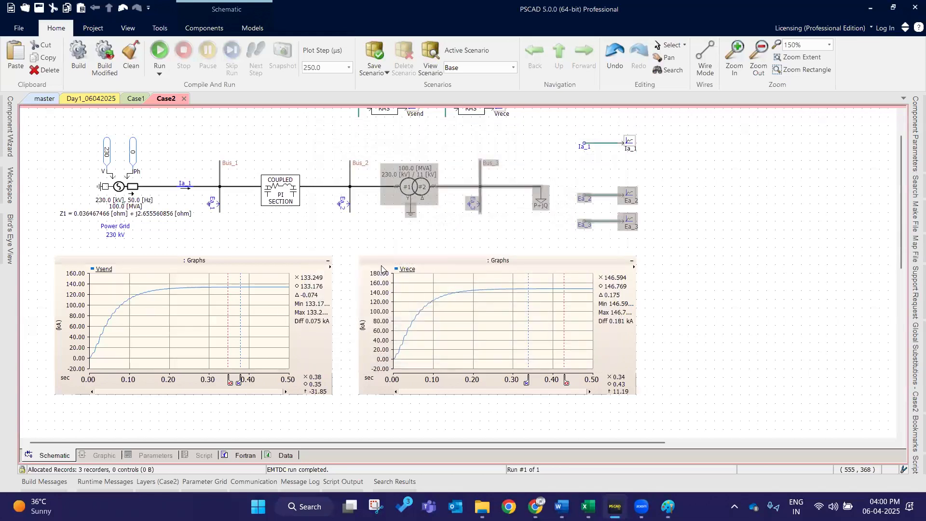
Step: Move the Vsend and Vrece RMS measurement blocks from above the circuit to the free area beside the Ea_2 and Ea_3 output channels
{"action": "scroll", "coordinate": [296, 277], "scroll_direction": "up", "scroll_amount": 2}
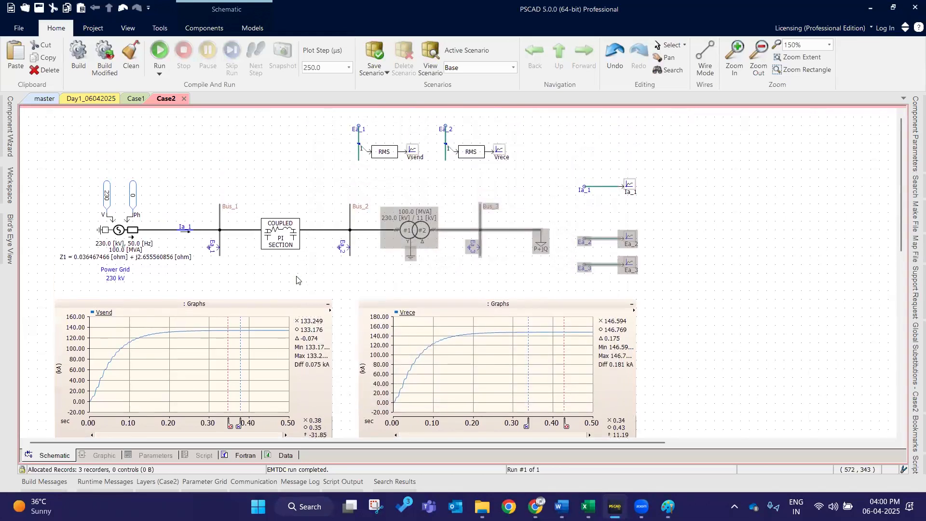
{"action": "left_click_drag", "start_coordinate": [338, 119], "coordinate": [534, 178]}
{"action": "key", "text": "Delete"}
{"action": "key", "text": "ctrl+z"}
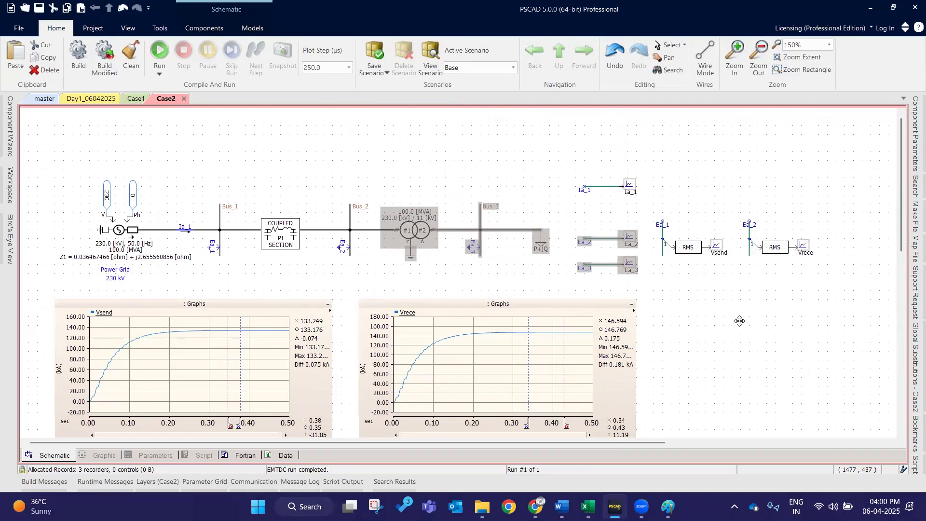
{"action": "scroll", "coordinate": [728, 318], "scroll_direction": "down", "scroll_amount": 1}
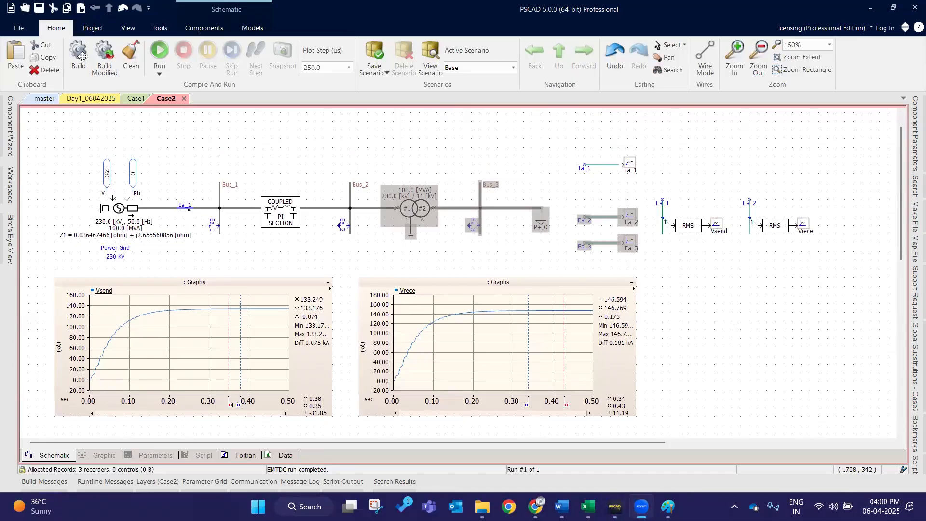
Step: Look through the master library's Meters page for the available meters and return to the Case2 schematic
{"action": "left_click", "coordinate": [44, 98]}
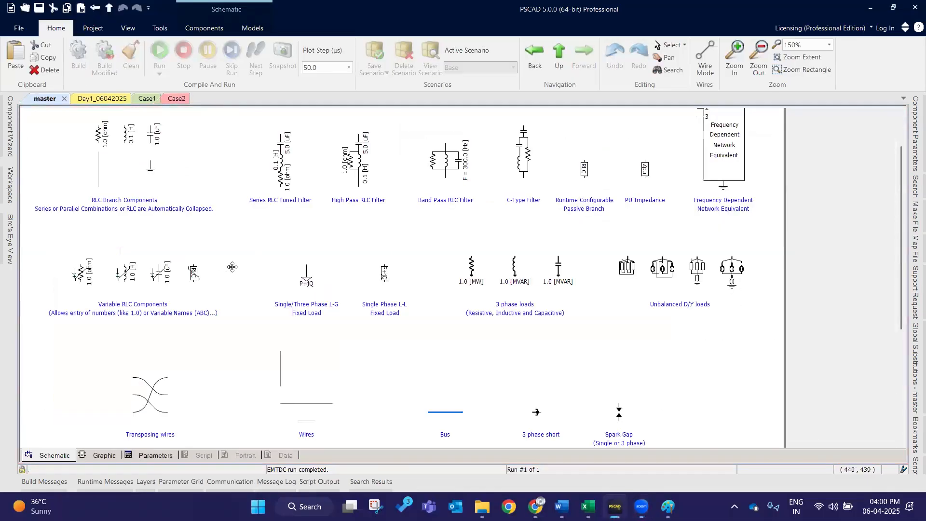
{"action": "scroll", "coordinate": [295, 257], "scroll_direction": "up", "scroll_amount": 5}
{"action": "scroll", "coordinate": [295, 257], "scroll_direction": "down", "scroll_amount": 5}
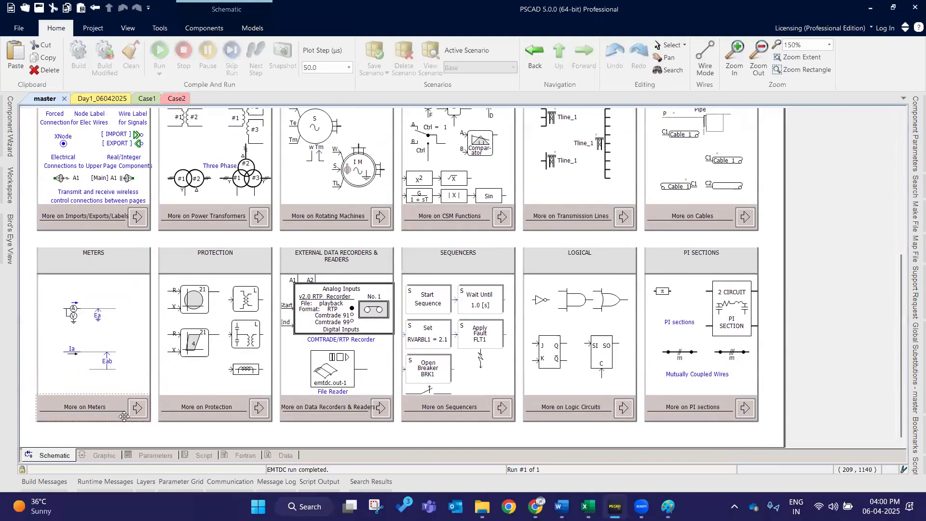
{"action": "double_click", "coordinate": [138, 409]}
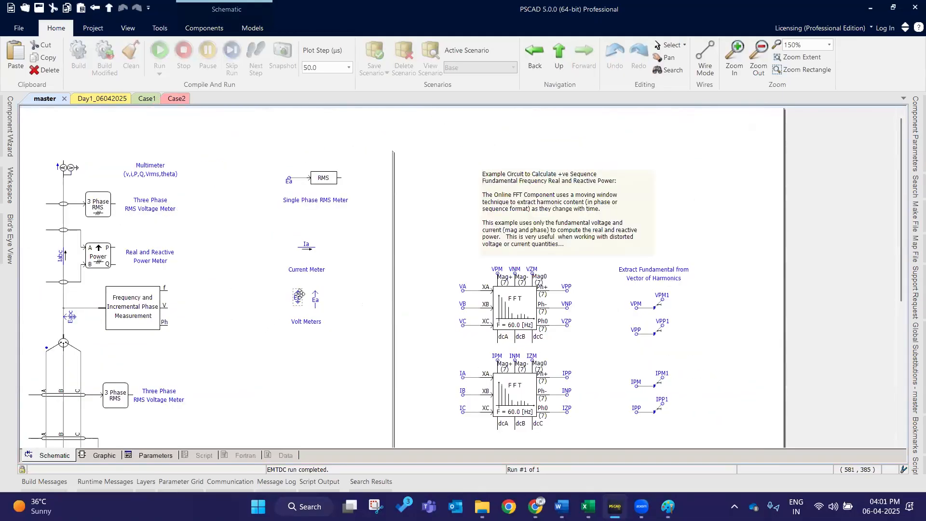
{"action": "scroll", "coordinate": [299, 294], "scroll_direction": "down", "scroll_amount": 5}
{"action": "scroll", "coordinate": [293, 252], "scroll_direction": "up", "scroll_amount": 5}
{"action": "left_click", "coordinate": [107, 7]}
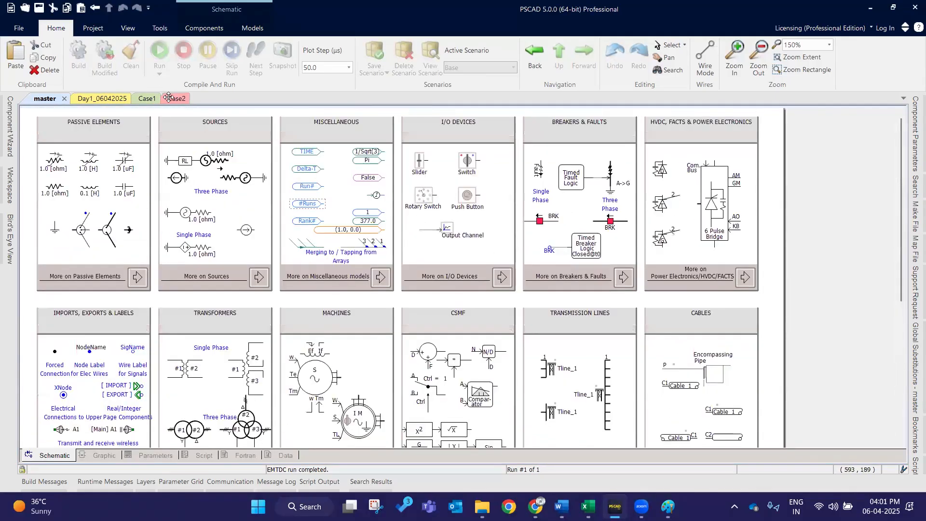
{"action": "left_click", "coordinate": [170, 98]}
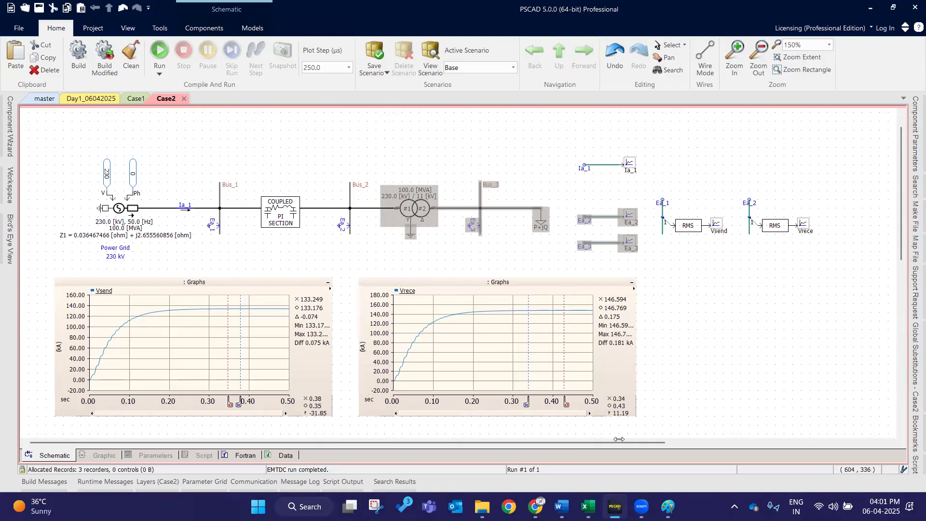
Step: Examine the fault and Timed Fault Logic arrangement in the Case1 circuit and return to Case2
{"action": "left_click", "coordinate": [135, 98]}
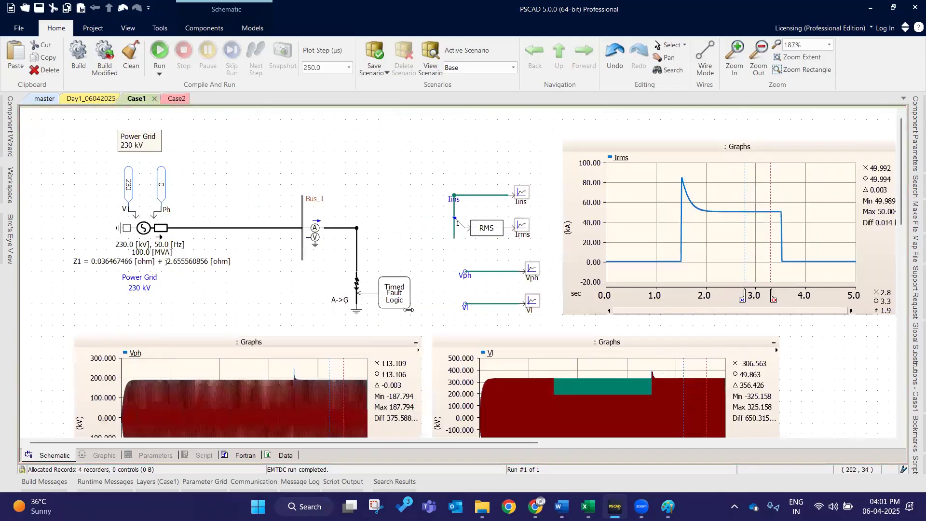
{"action": "left_click_drag", "start_coordinate": [320, 265], "coordinate": [435, 327]}
{"action": "left_click", "coordinate": [389, 149]}
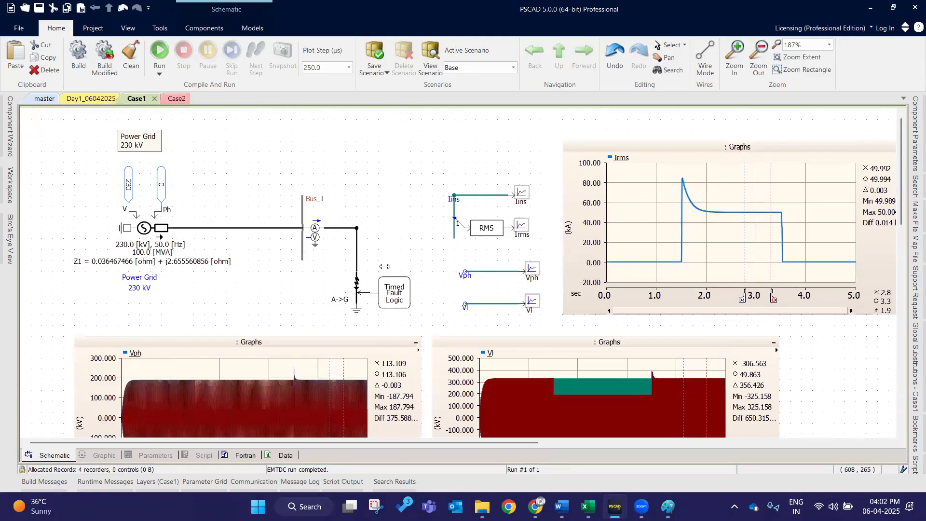
{"action": "left_click", "coordinate": [352, 290]}
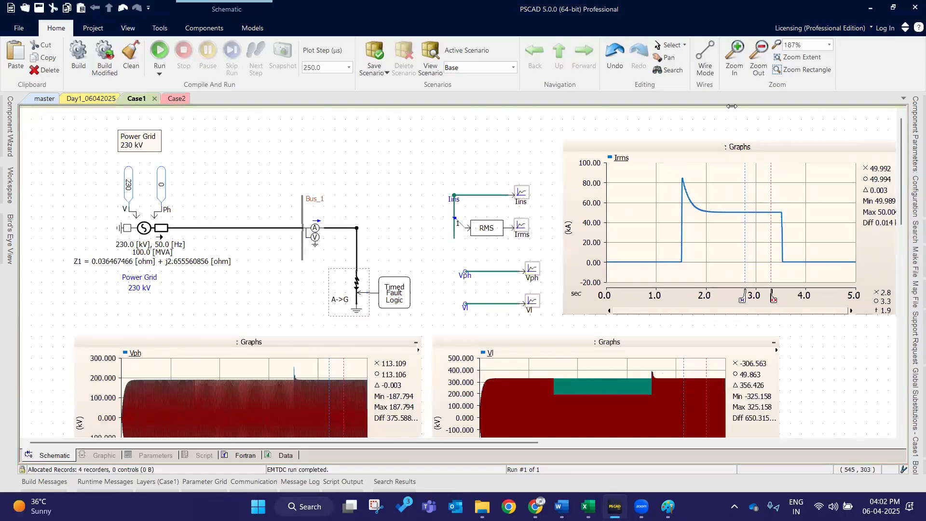
{"action": "left_click", "coordinate": [576, 129]}
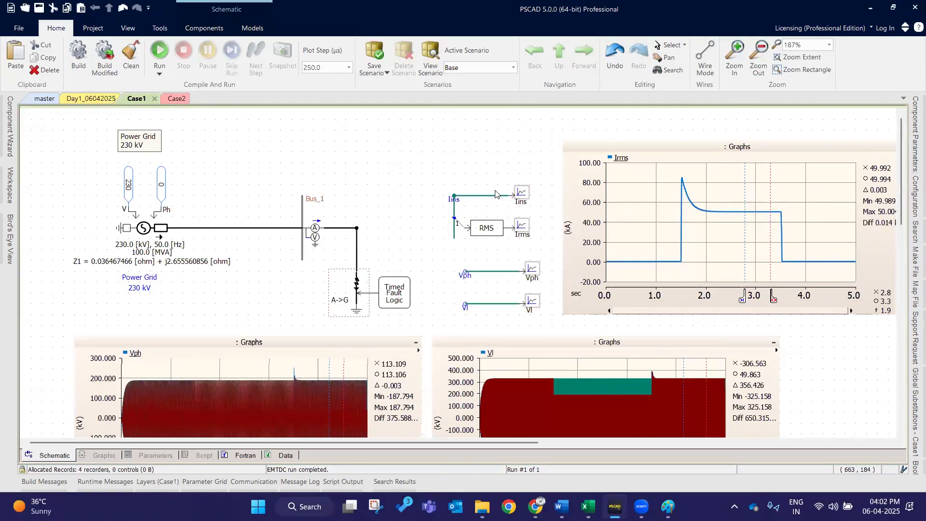
{"action": "left_click", "coordinate": [176, 100]}
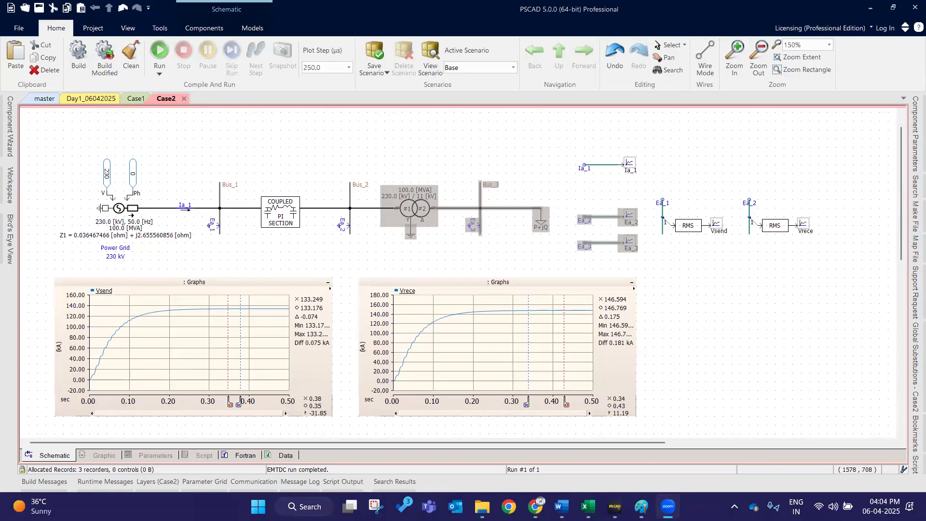
Step: Switch to the Book1.xlsx workbook in Excel and view the Modelling TL & cable notes and diagram on the Source sheet
{"action": "mouse_move", "coordinate": [588, 506]}
{"action": "left_click", "coordinate": [483, 439]}
{"action": "left_click", "coordinate": [741, 389]}
{"action": "scroll", "coordinate": [741, 389], "scroll_direction": "down", "scroll_amount": 5}
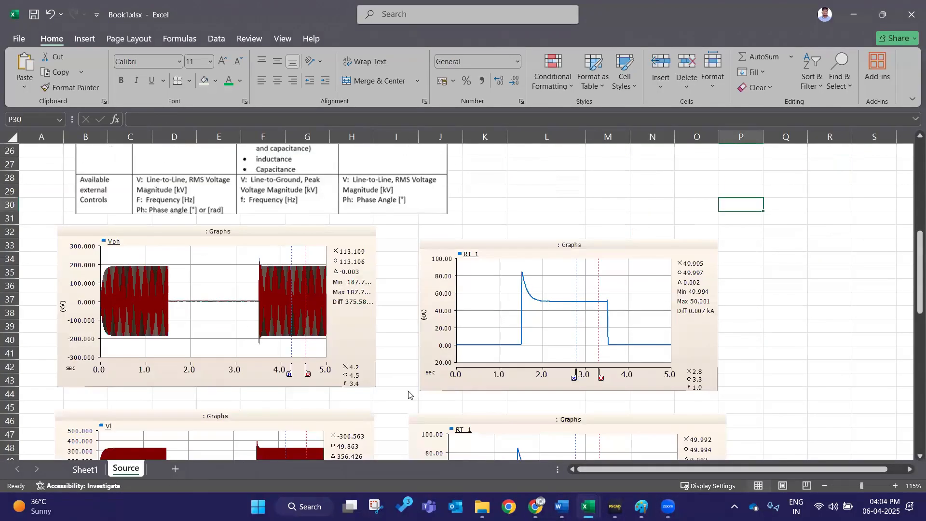
{"action": "scroll", "coordinate": [409, 391], "scroll_direction": "down", "scroll_amount": 15}
{"action": "scroll", "coordinate": [632, 403], "scroll_direction": "up", "scroll_amount": 2}
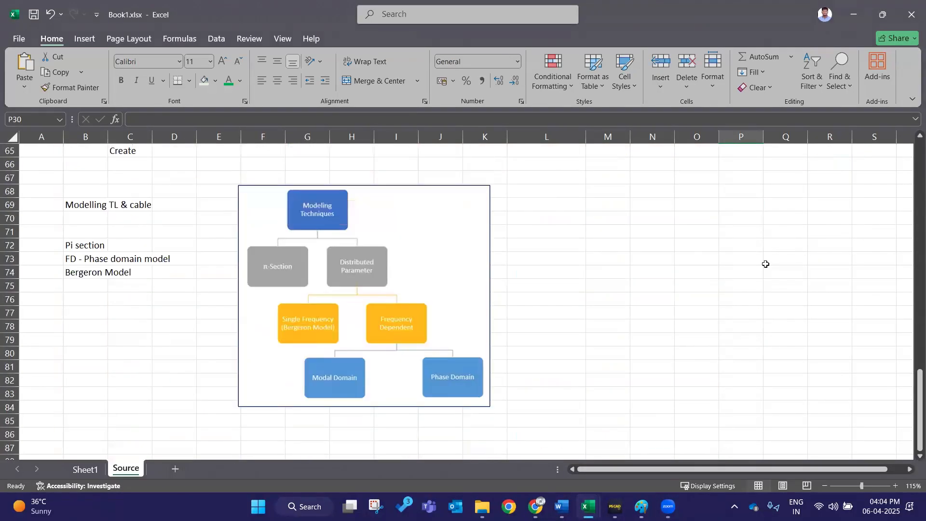
{"action": "left_click", "coordinate": [632, 357]}
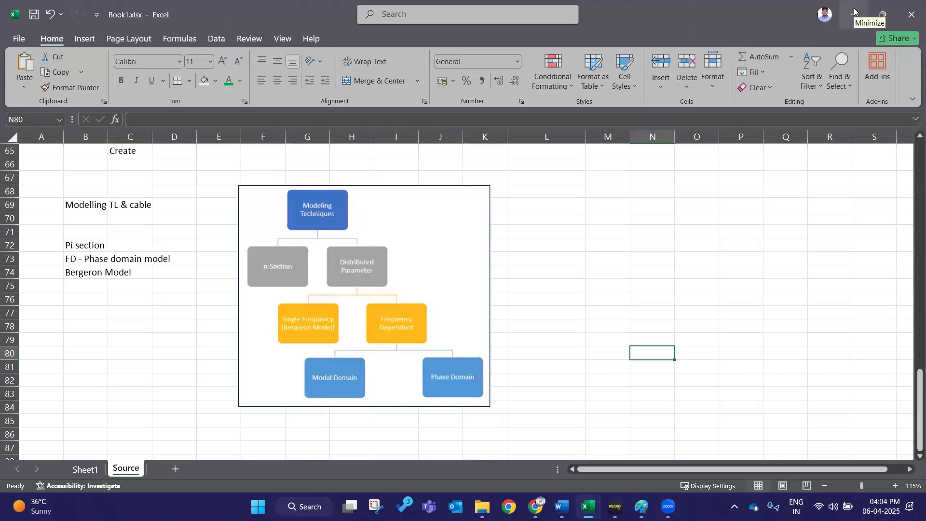
{"action": "left_click", "coordinate": [651, 261]}
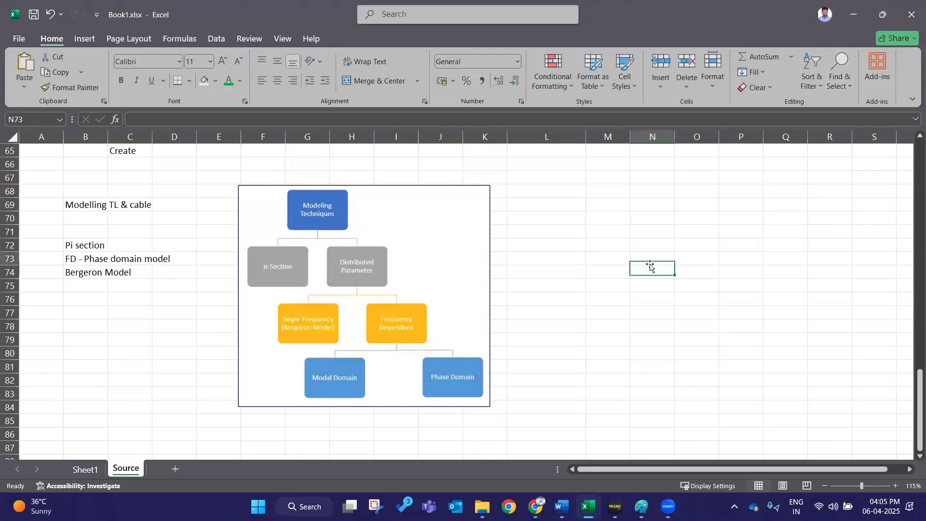
{"action": "double_click", "coordinate": [649, 246]}
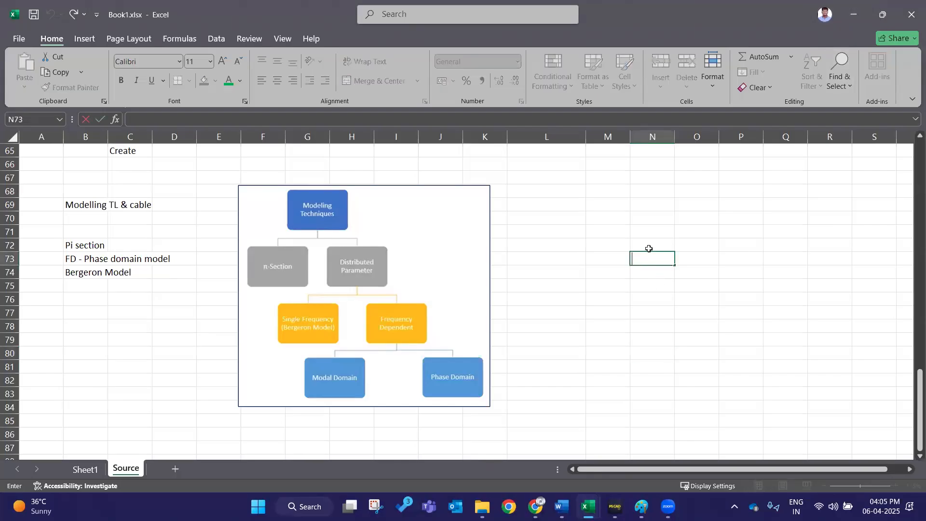
{"action": "double_click", "coordinate": [649, 231]}
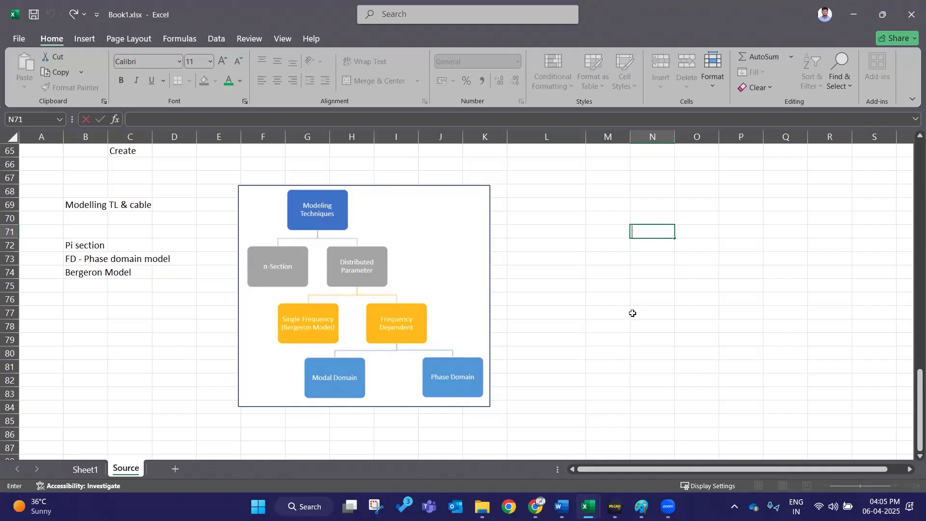
Step: Switch to PSCAD and look through the available project, view, tool and component commands and the runtime settings of Case2 and Case1
{"action": "left_click", "coordinate": [615, 506]}
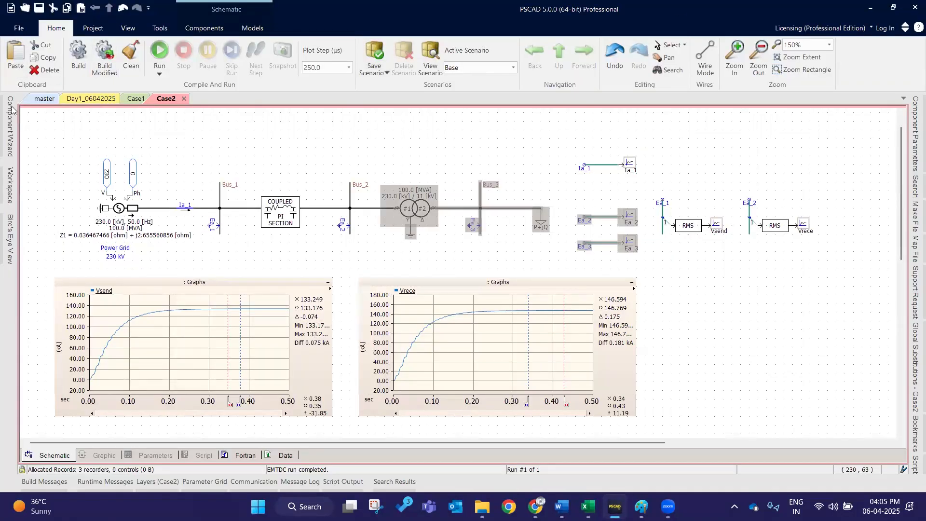
{"action": "left_click", "coordinate": [98, 29]}
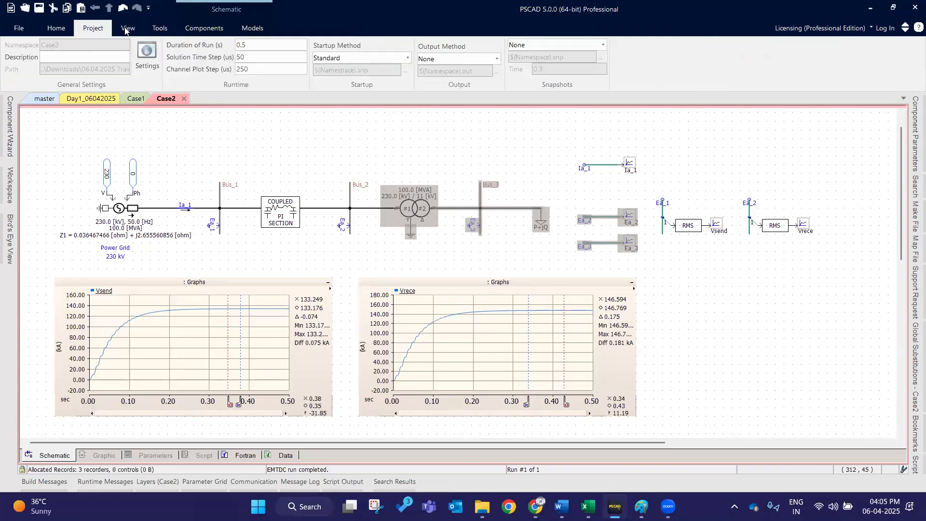
{"action": "left_click", "coordinate": [124, 29]}
{"action": "left_click", "coordinate": [155, 29]}
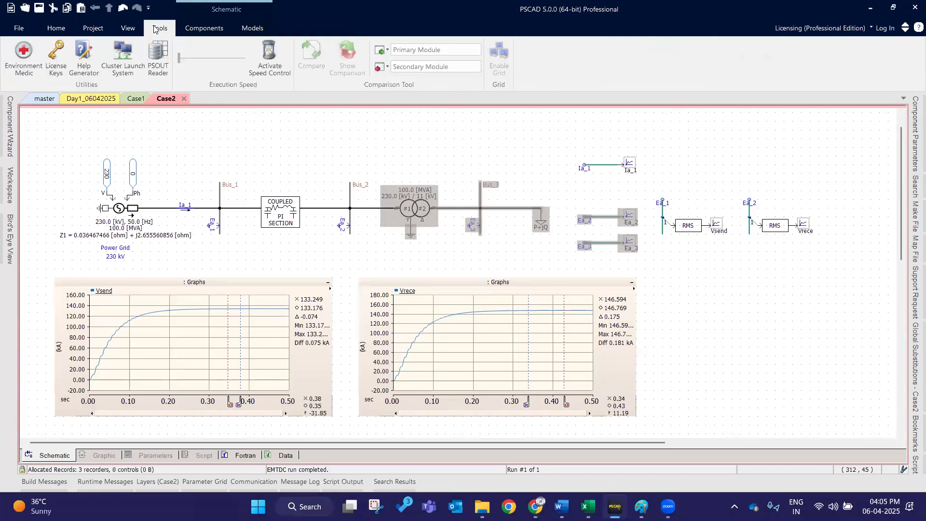
{"action": "left_click", "coordinate": [223, 30]}
{"action": "left_click", "coordinate": [252, 29]}
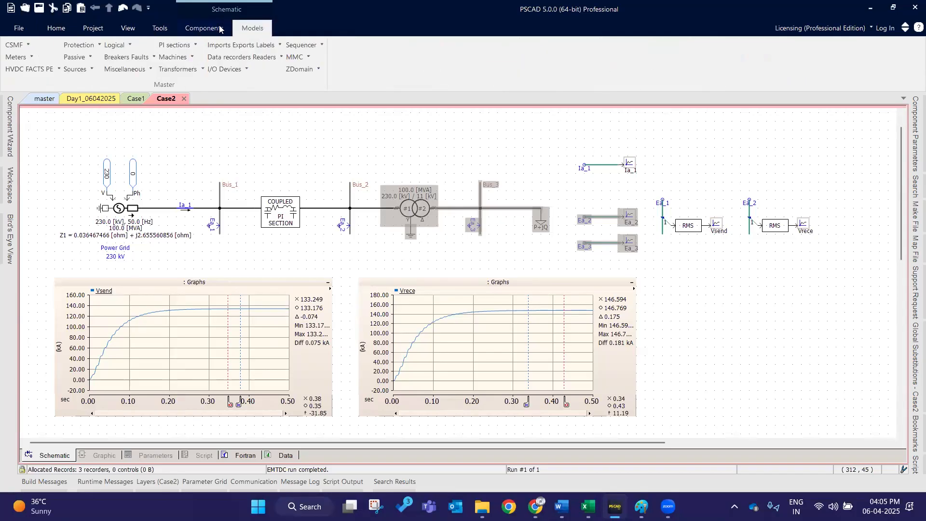
{"action": "left_click", "coordinate": [204, 28]}
{"action": "left_click", "coordinate": [159, 28]}
{"action": "left_click", "coordinate": [128, 29]}
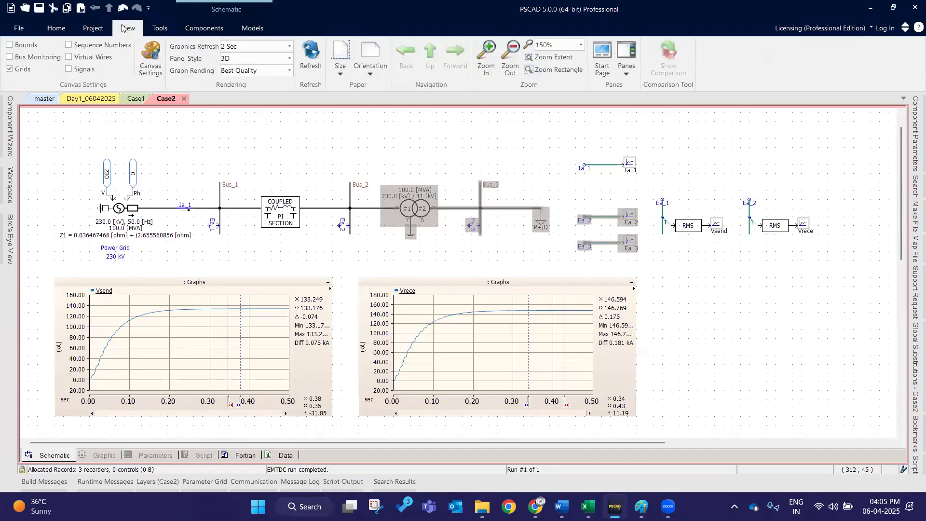
{"action": "left_click", "coordinate": [94, 28]}
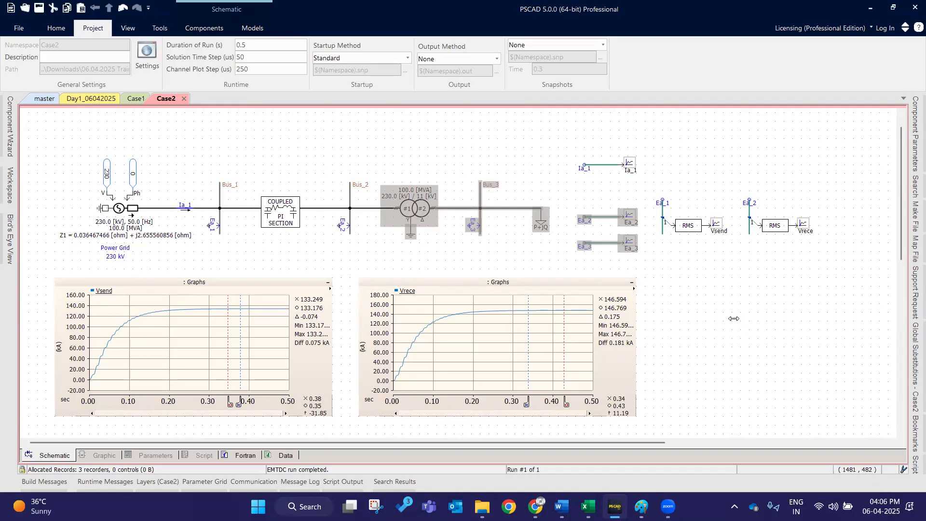
{"action": "left_click", "coordinate": [136, 98]}
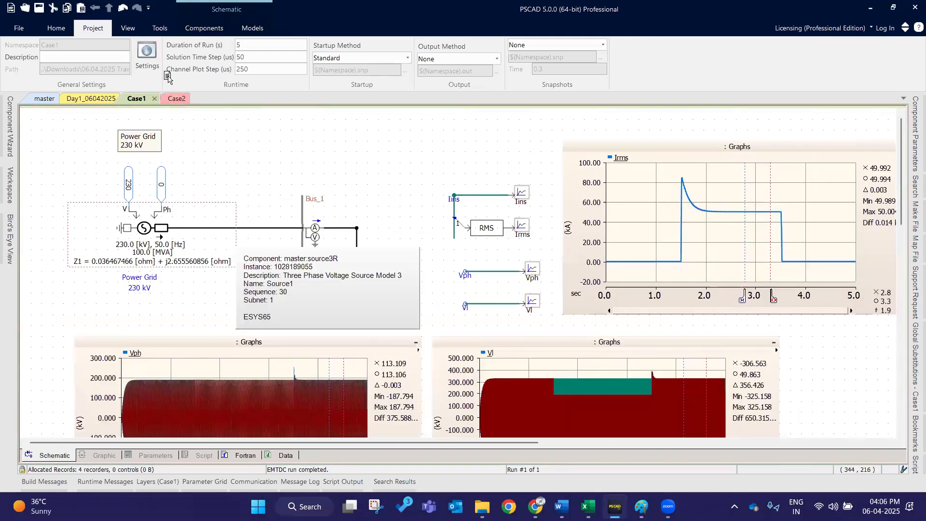
{"action": "left_click", "coordinate": [170, 98]}
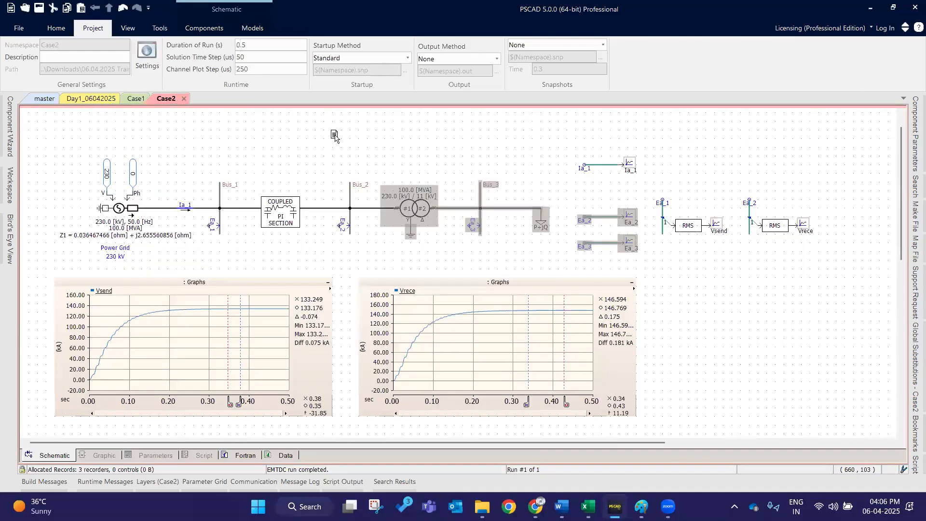
Step: Re-enable the disabled 230/11 kV transformer, Bus_3 with its Ea_3 voltage meter, and the P+jQ load in the Case2 circuit
{"action": "left_click_drag", "start_coordinate": [371, 148], "coordinate": [562, 251]}
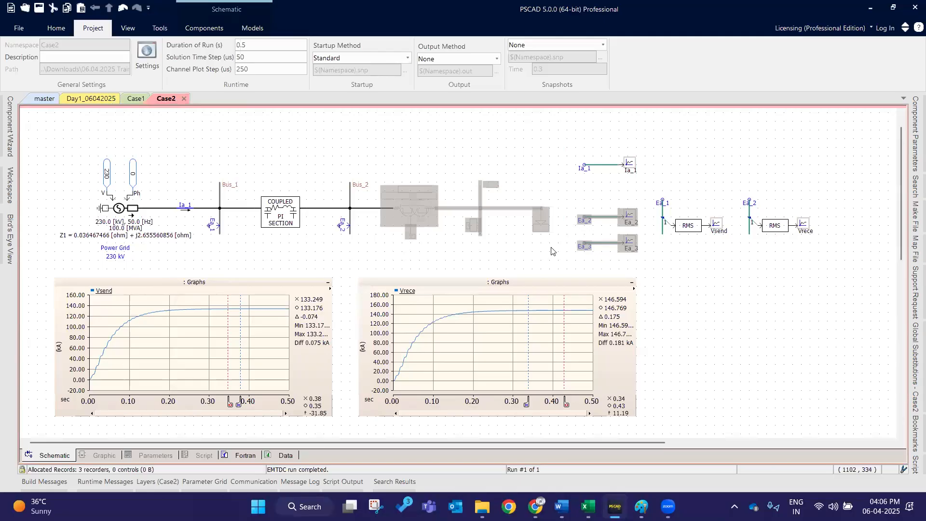
{"action": "left_click", "coordinate": [480, 149]}
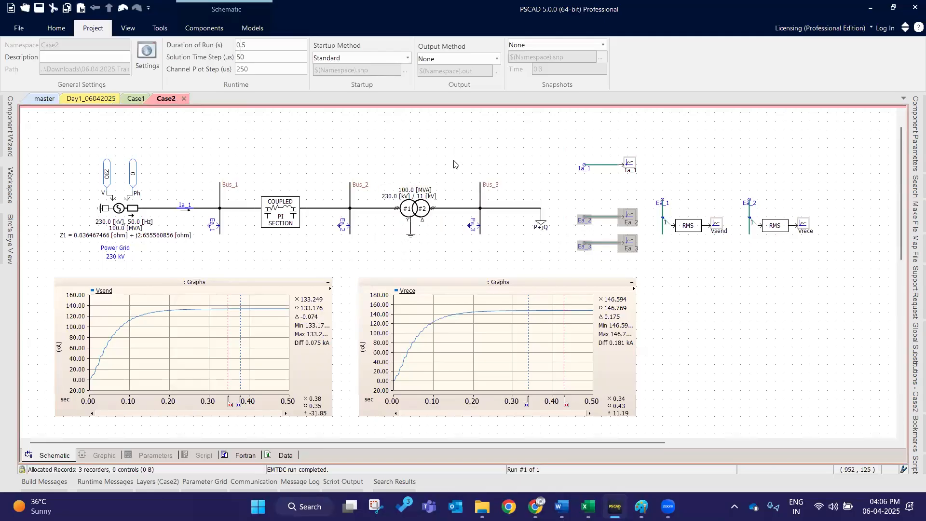
{"action": "left_click", "coordinate": [401, 283]}
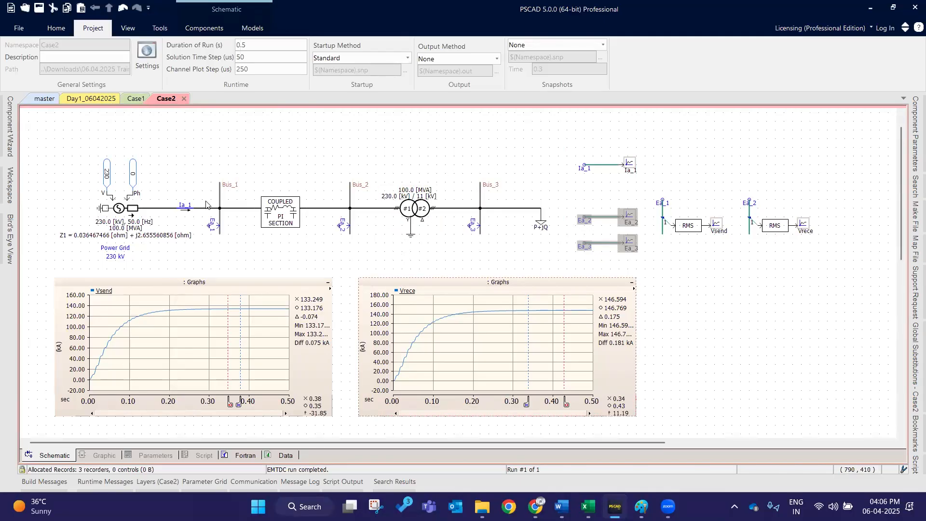
{"action": "left_click", "coordinate": [271, 112]}
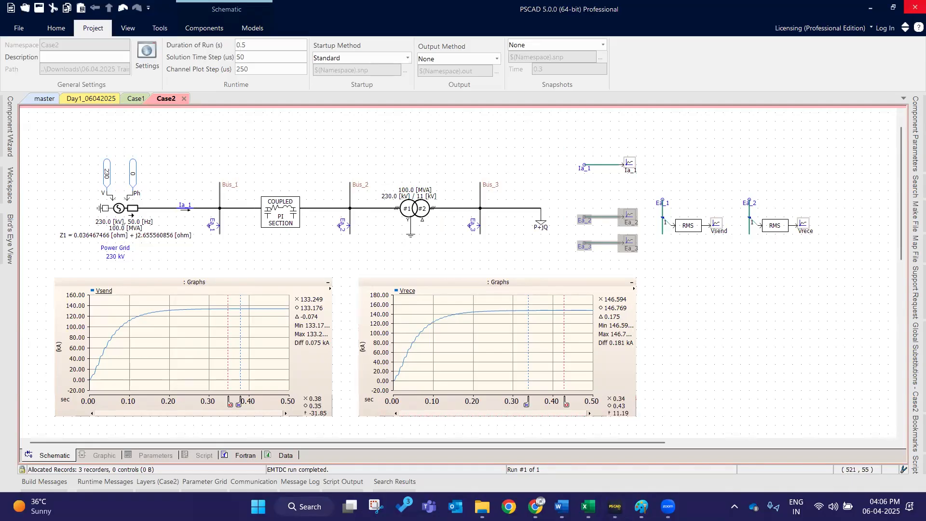